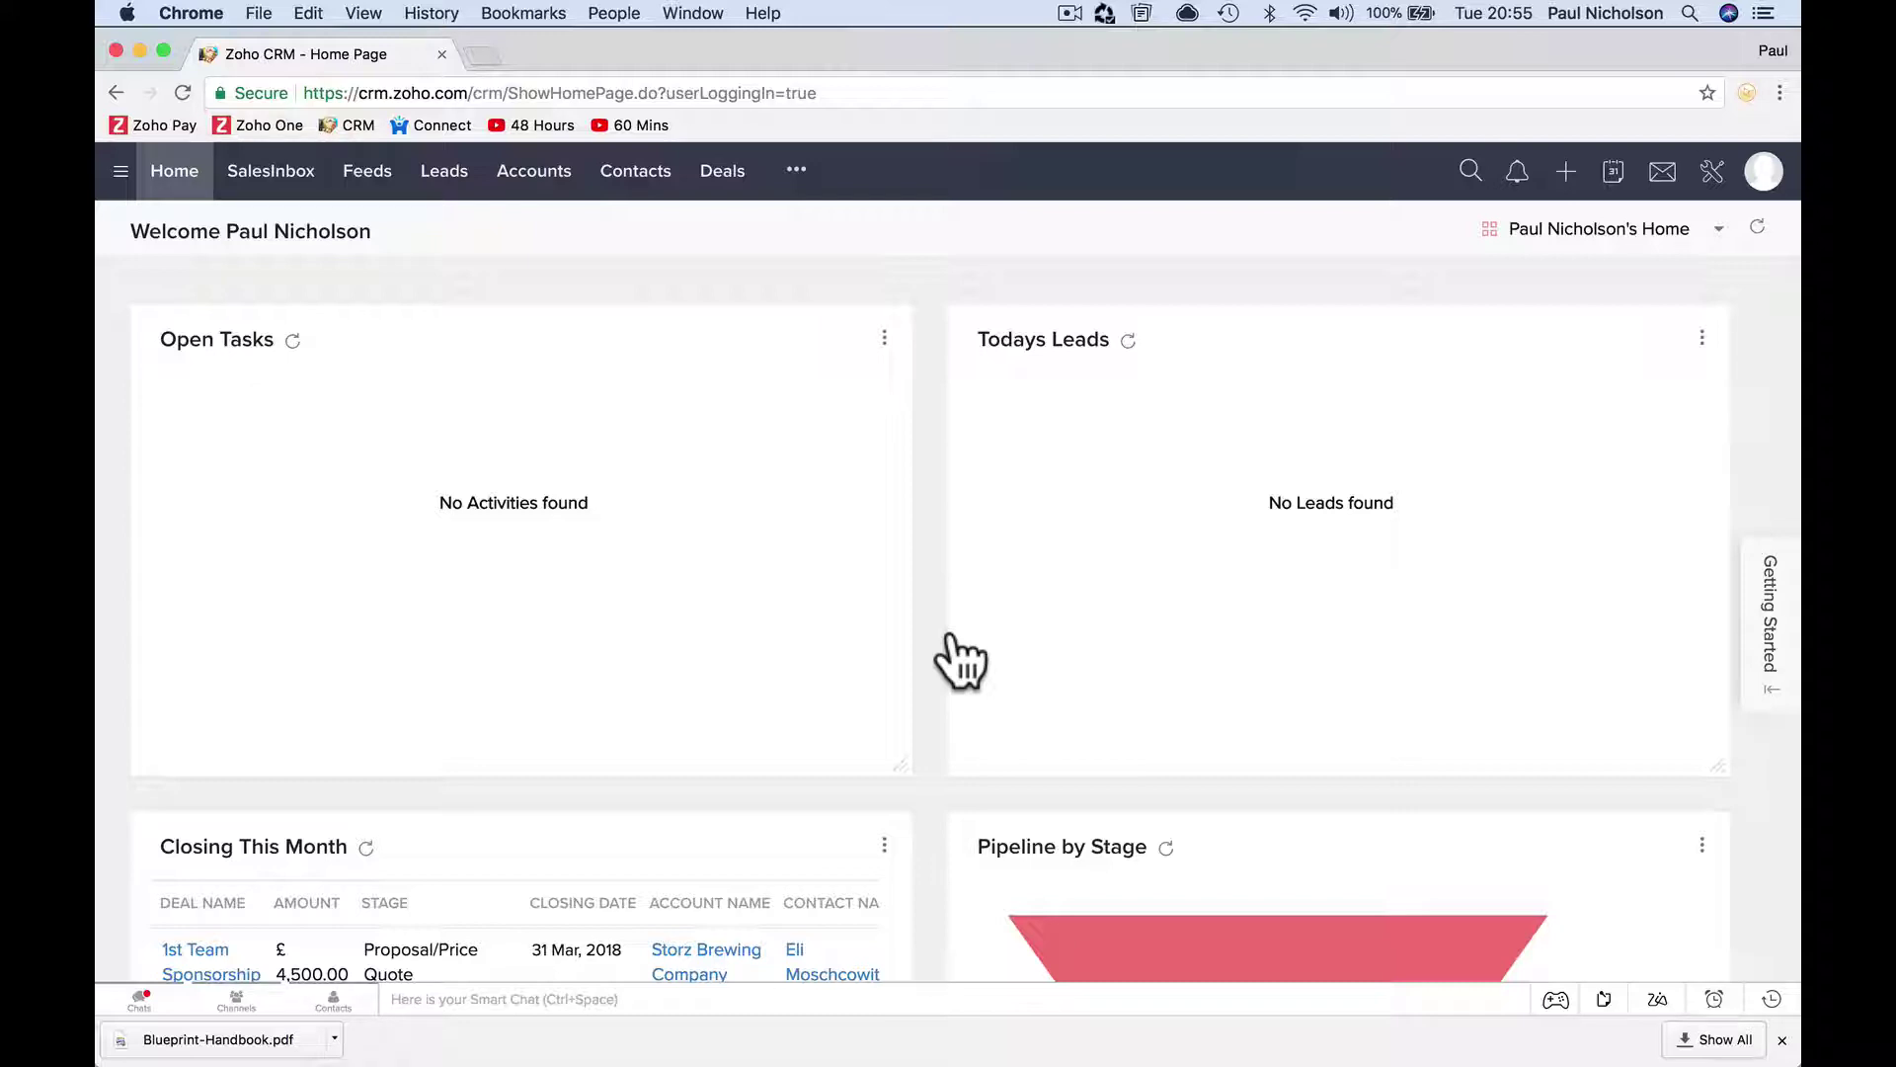
Browse the Accounts list (Storz Brewing Company) and the Leads list, then return to all 502 contacts.
click(626, 186)
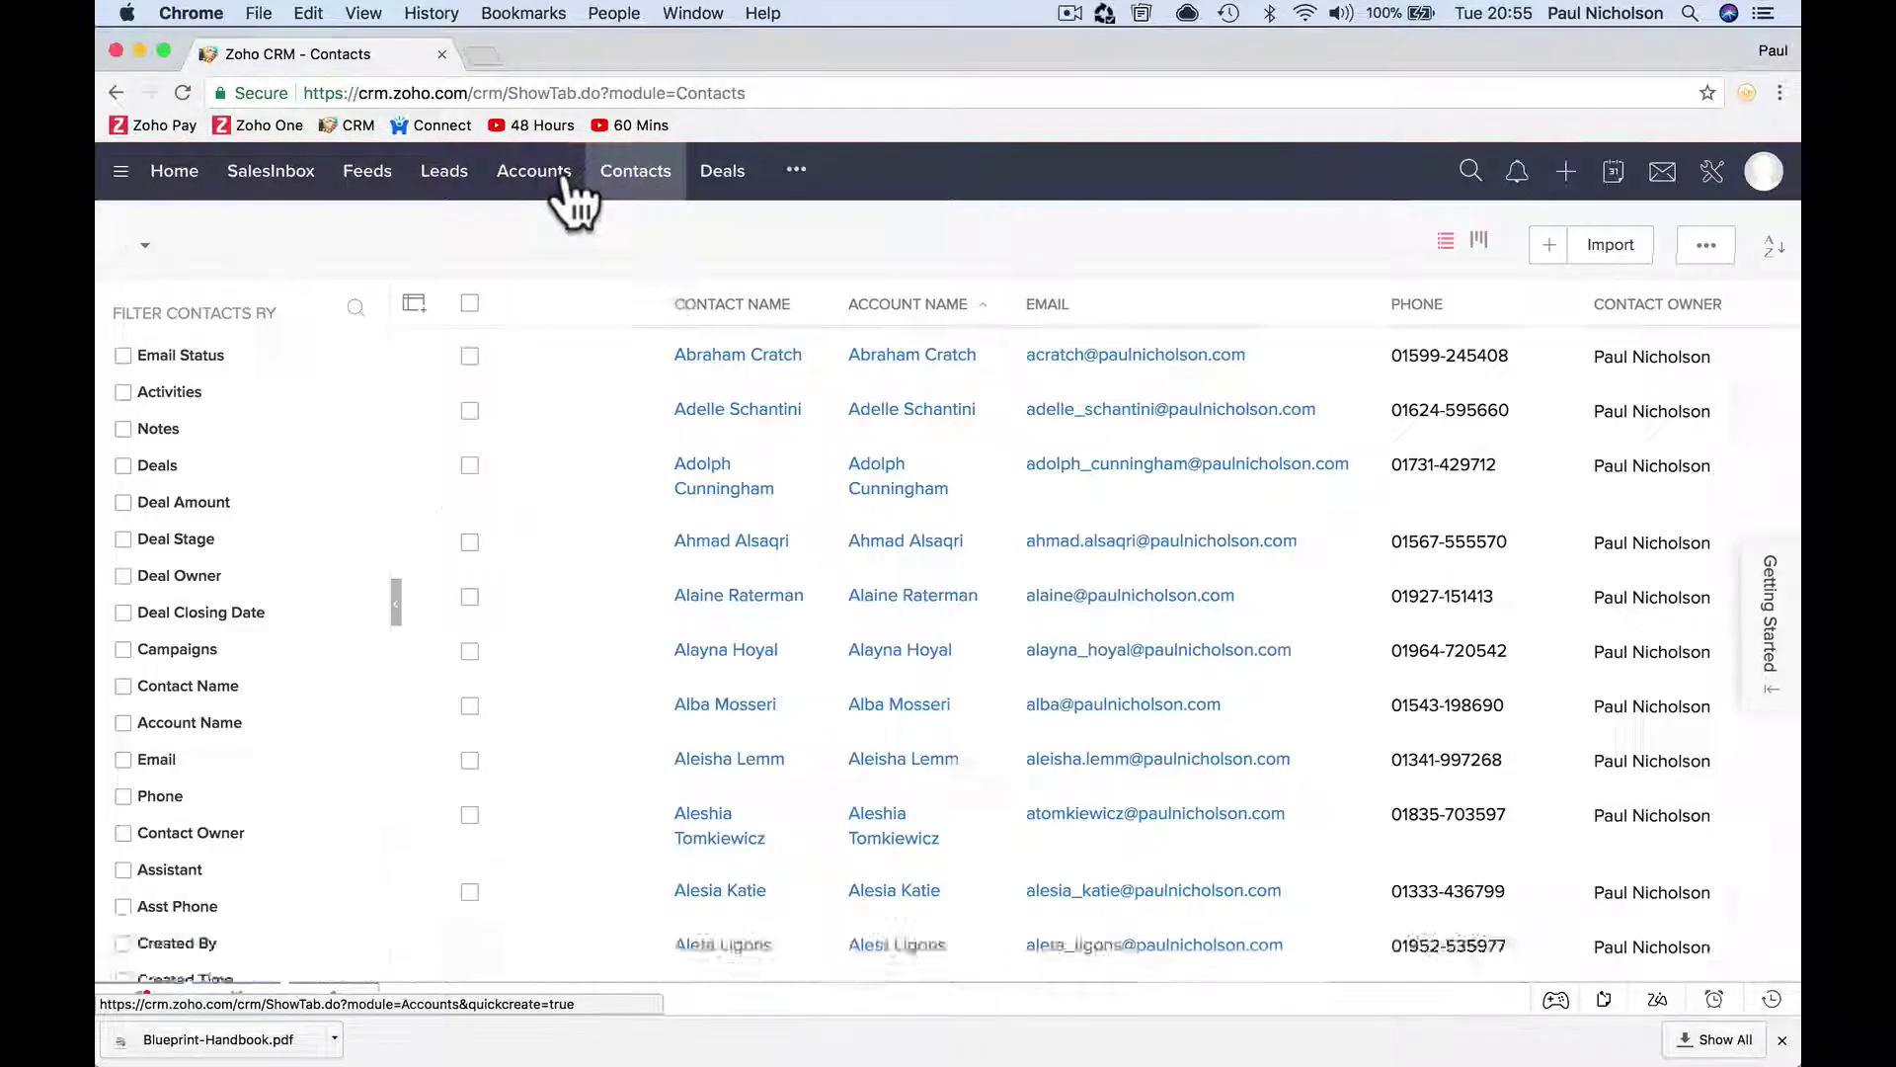
click(560, 180)
click(578, 358)
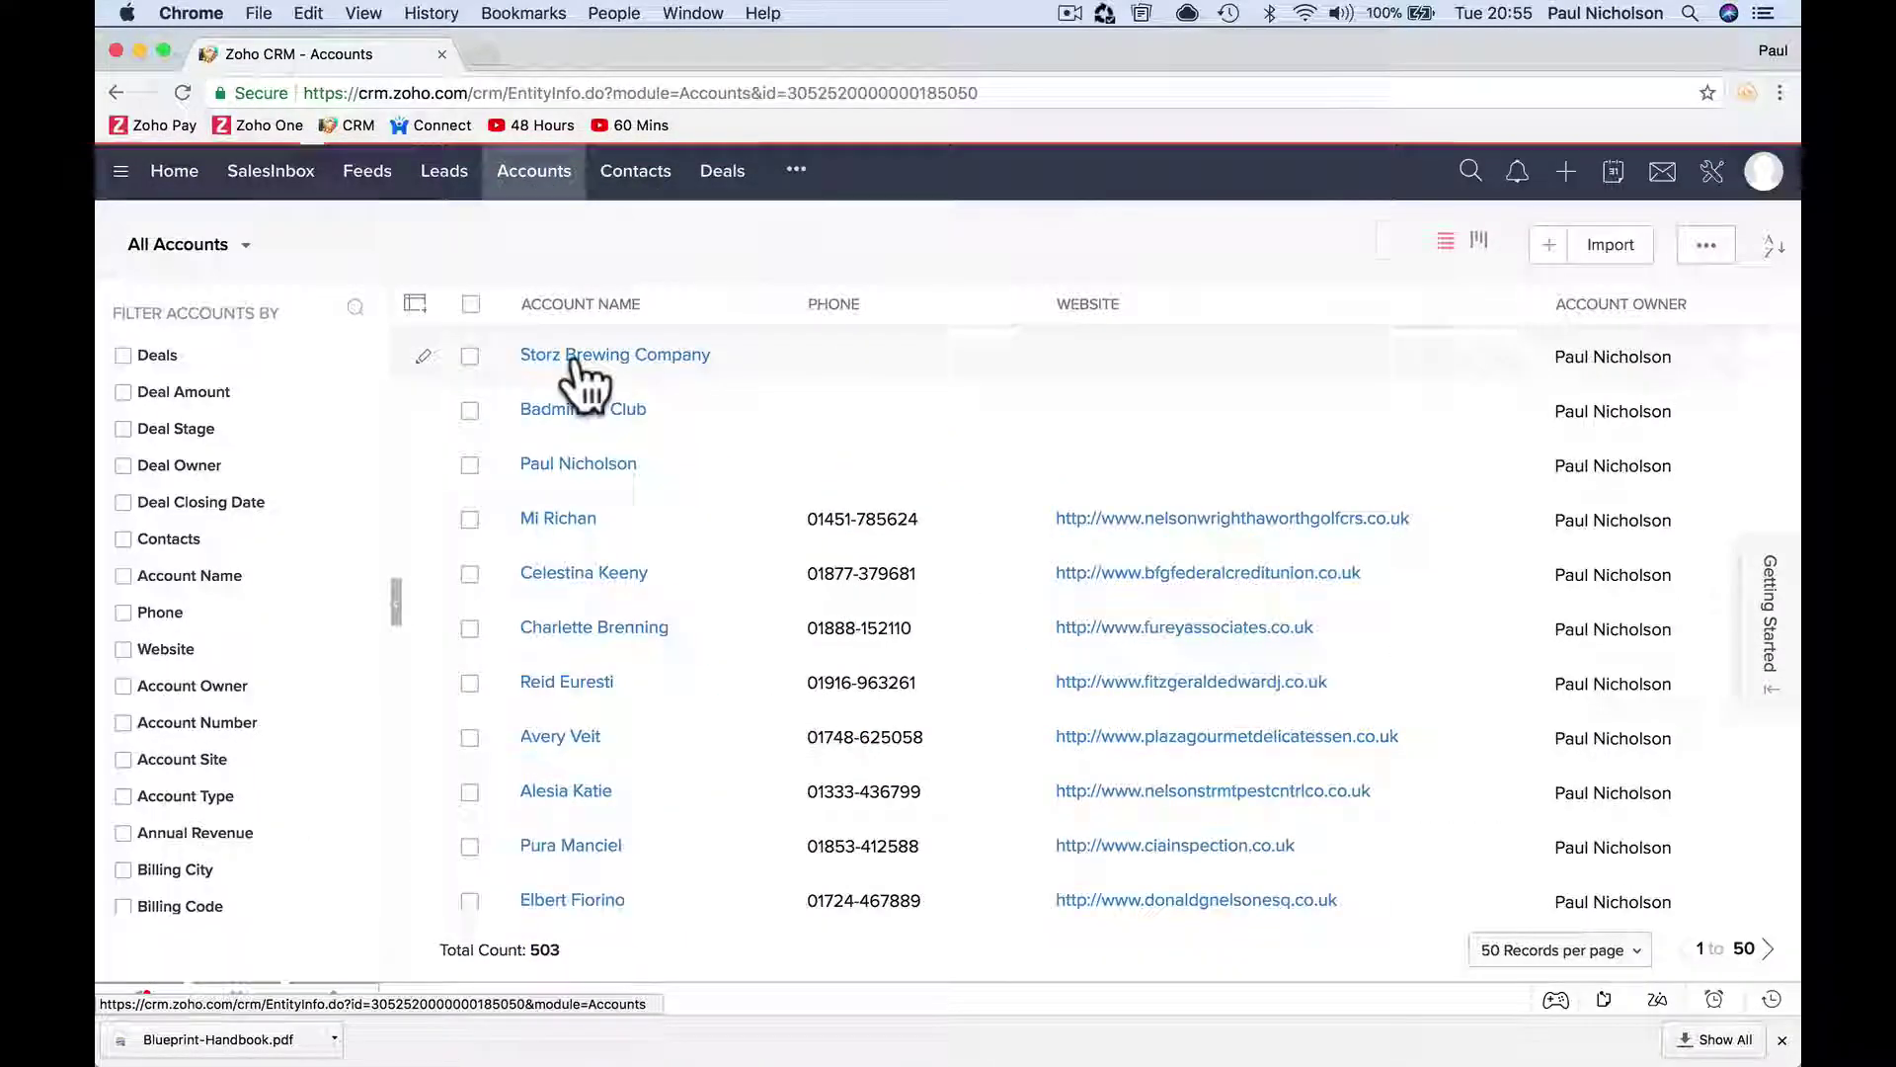
click(582, 363)
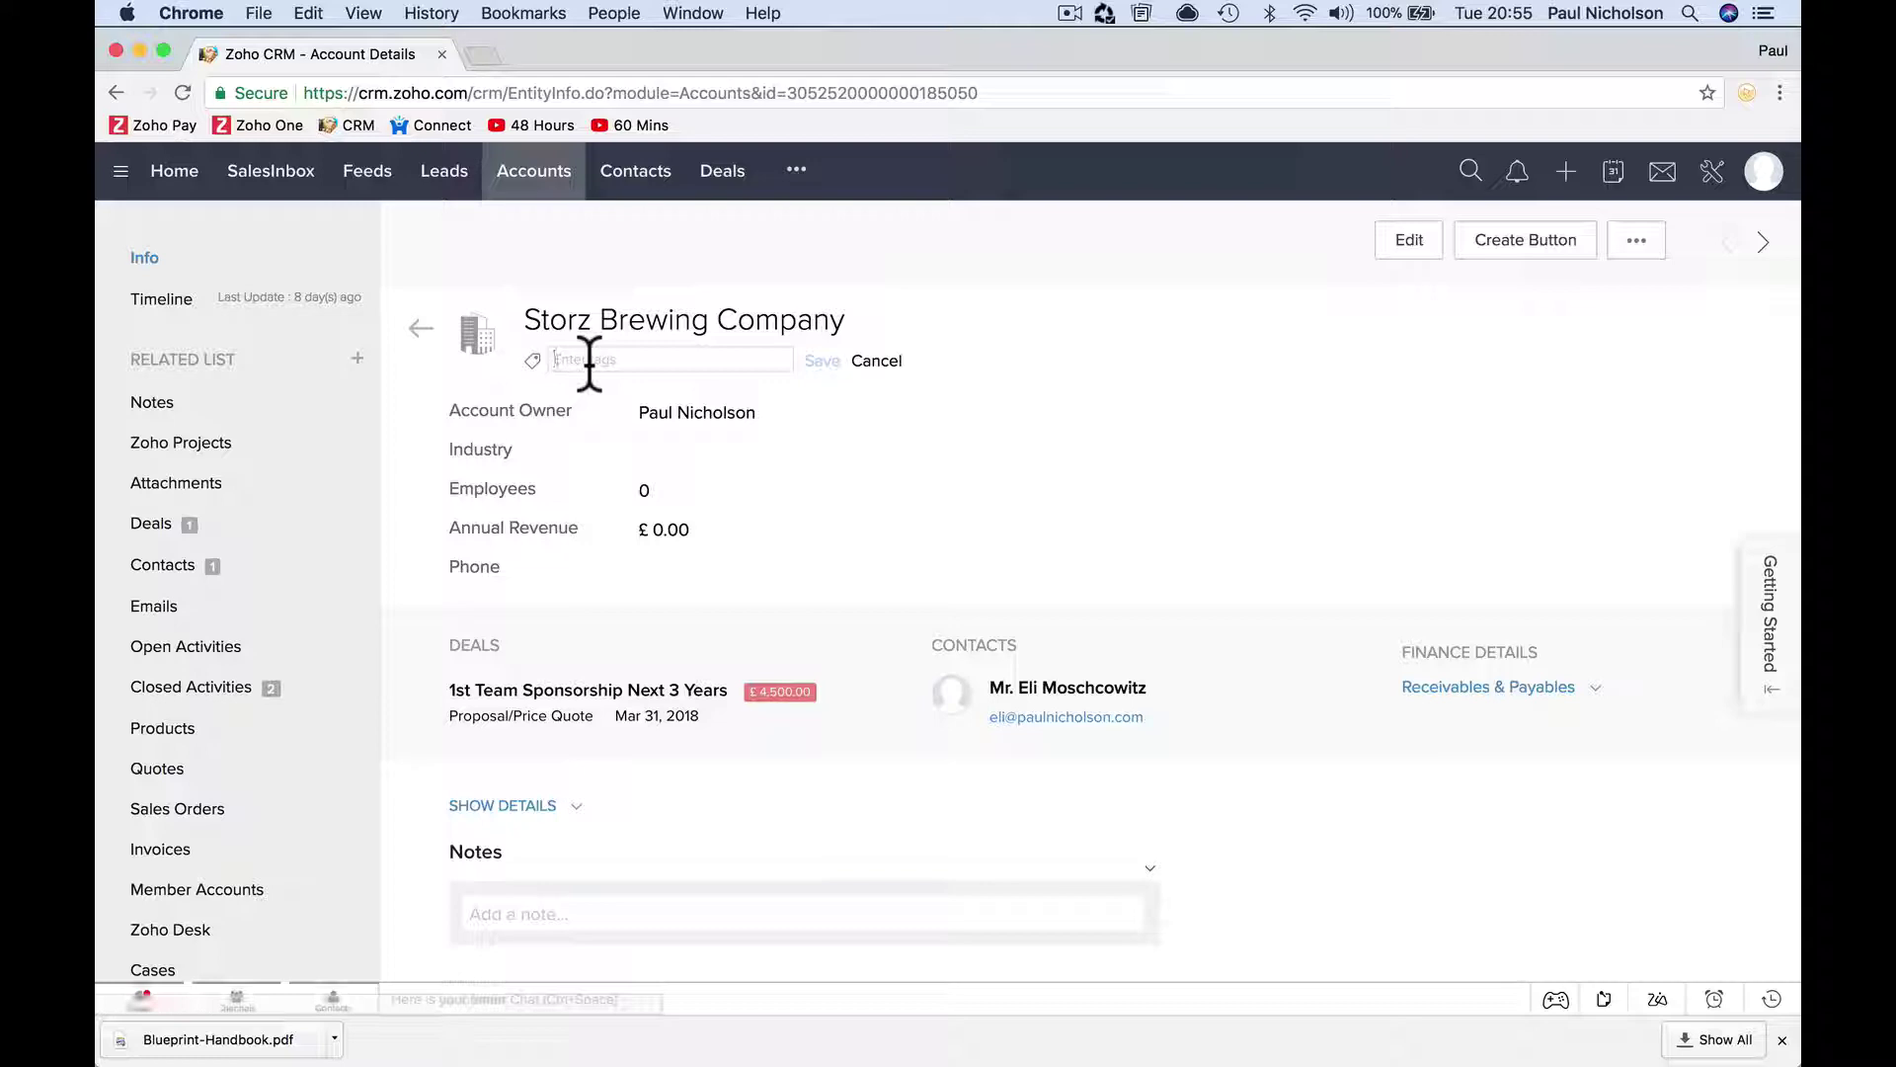
click(445, 173)
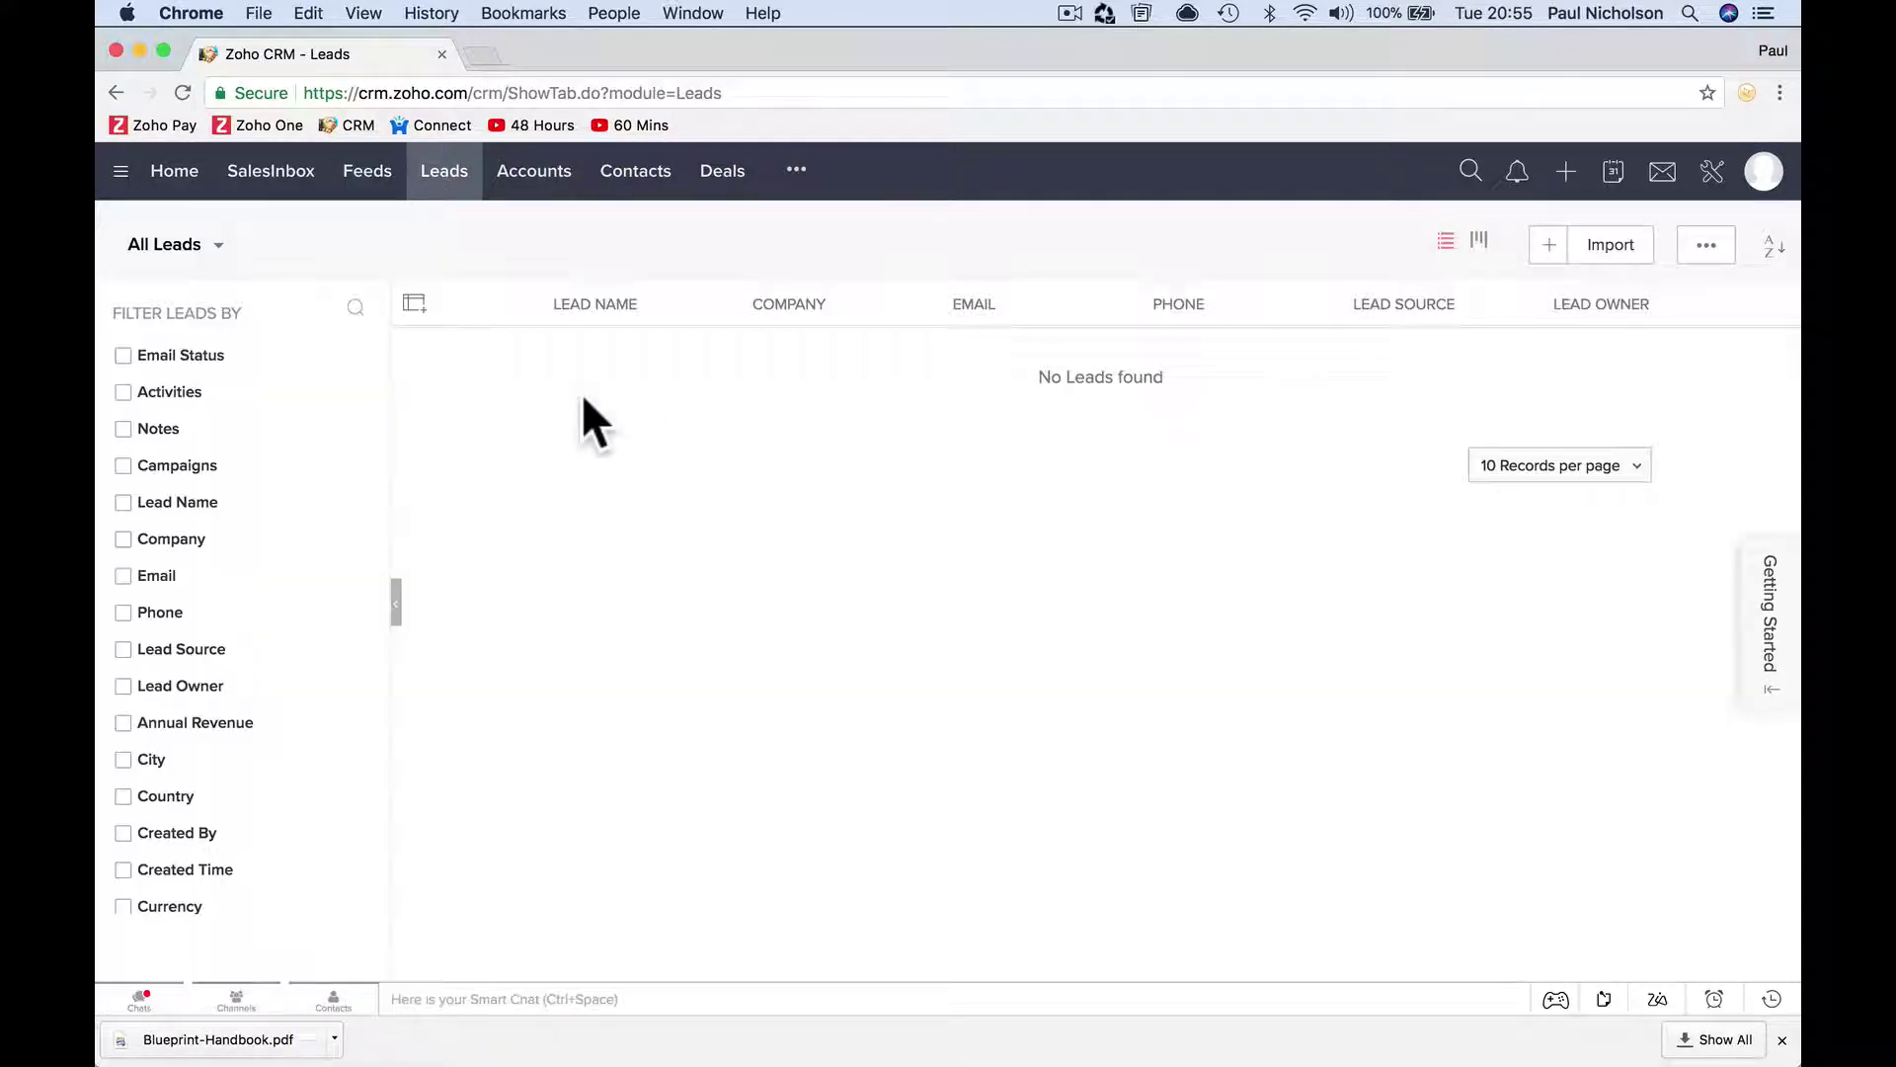
click(656, 186)
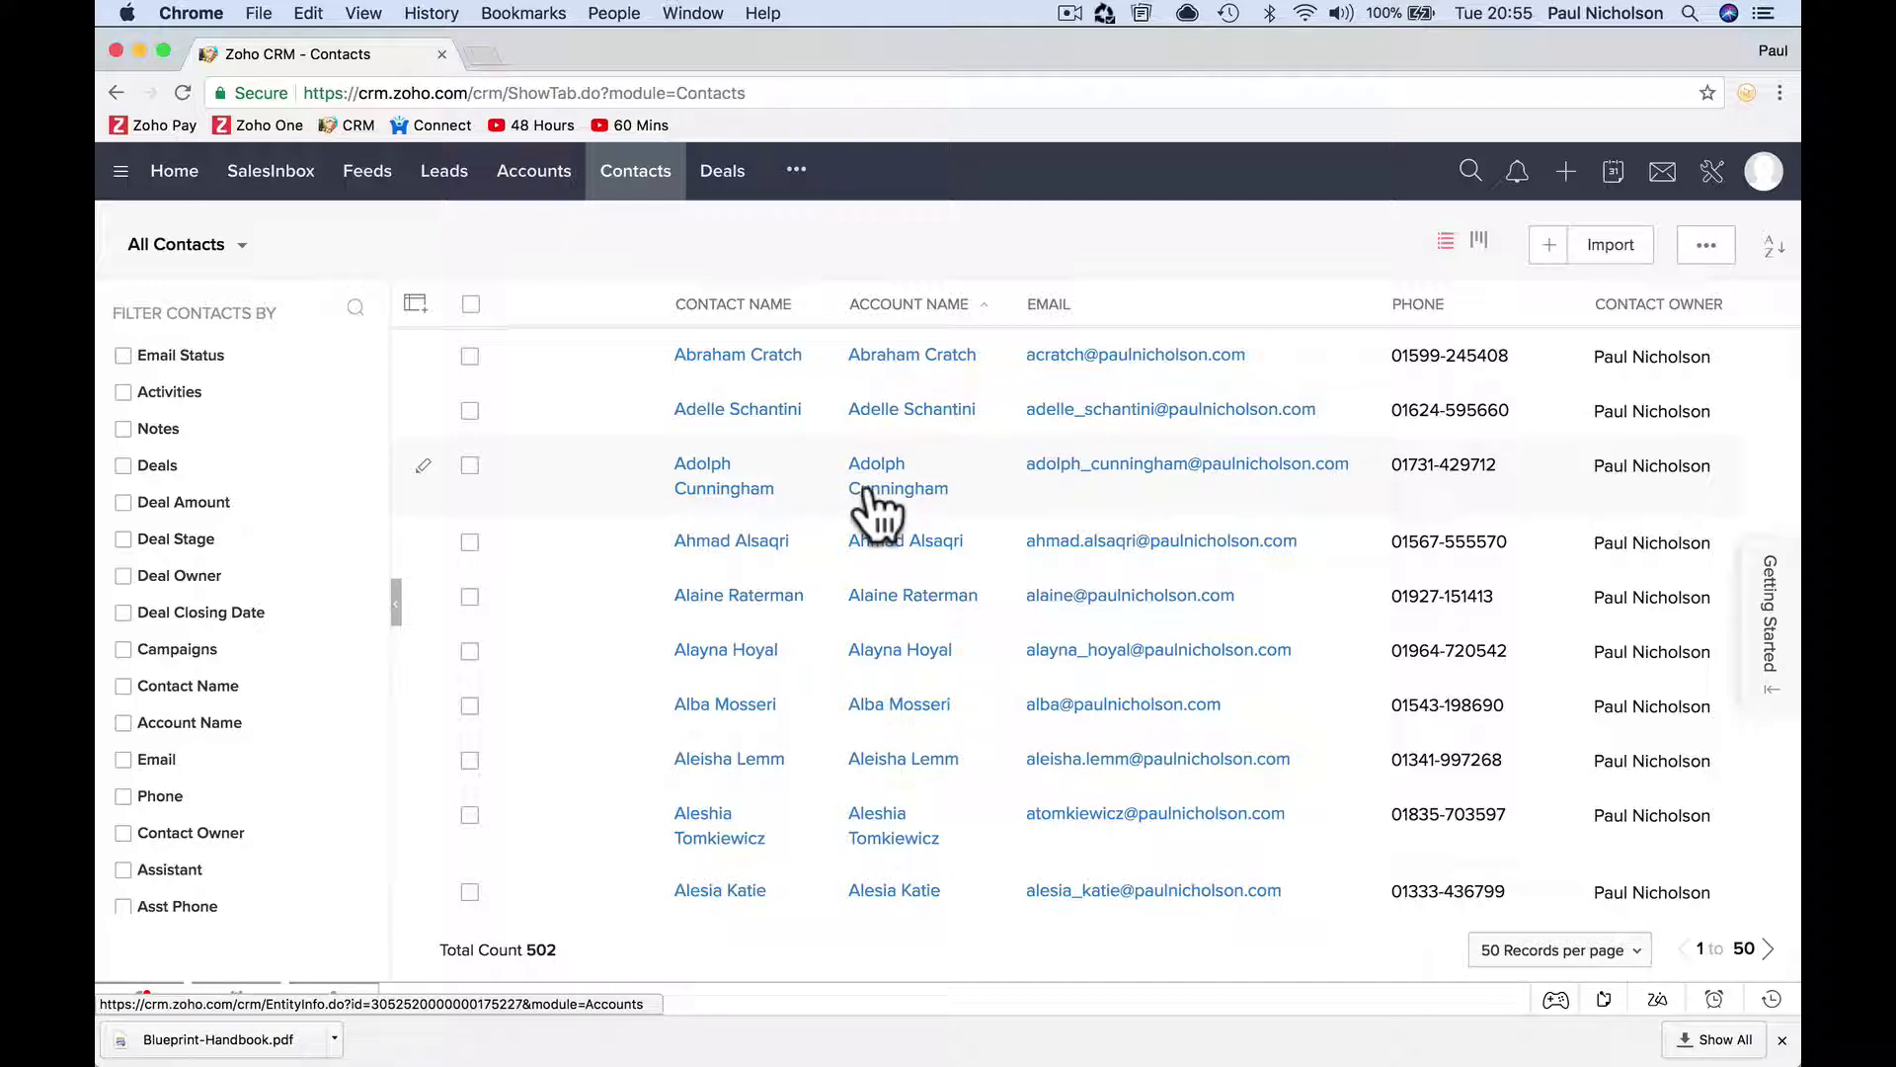
Open the first contact's record and add a new Affiliate tag.
click(695, 356)
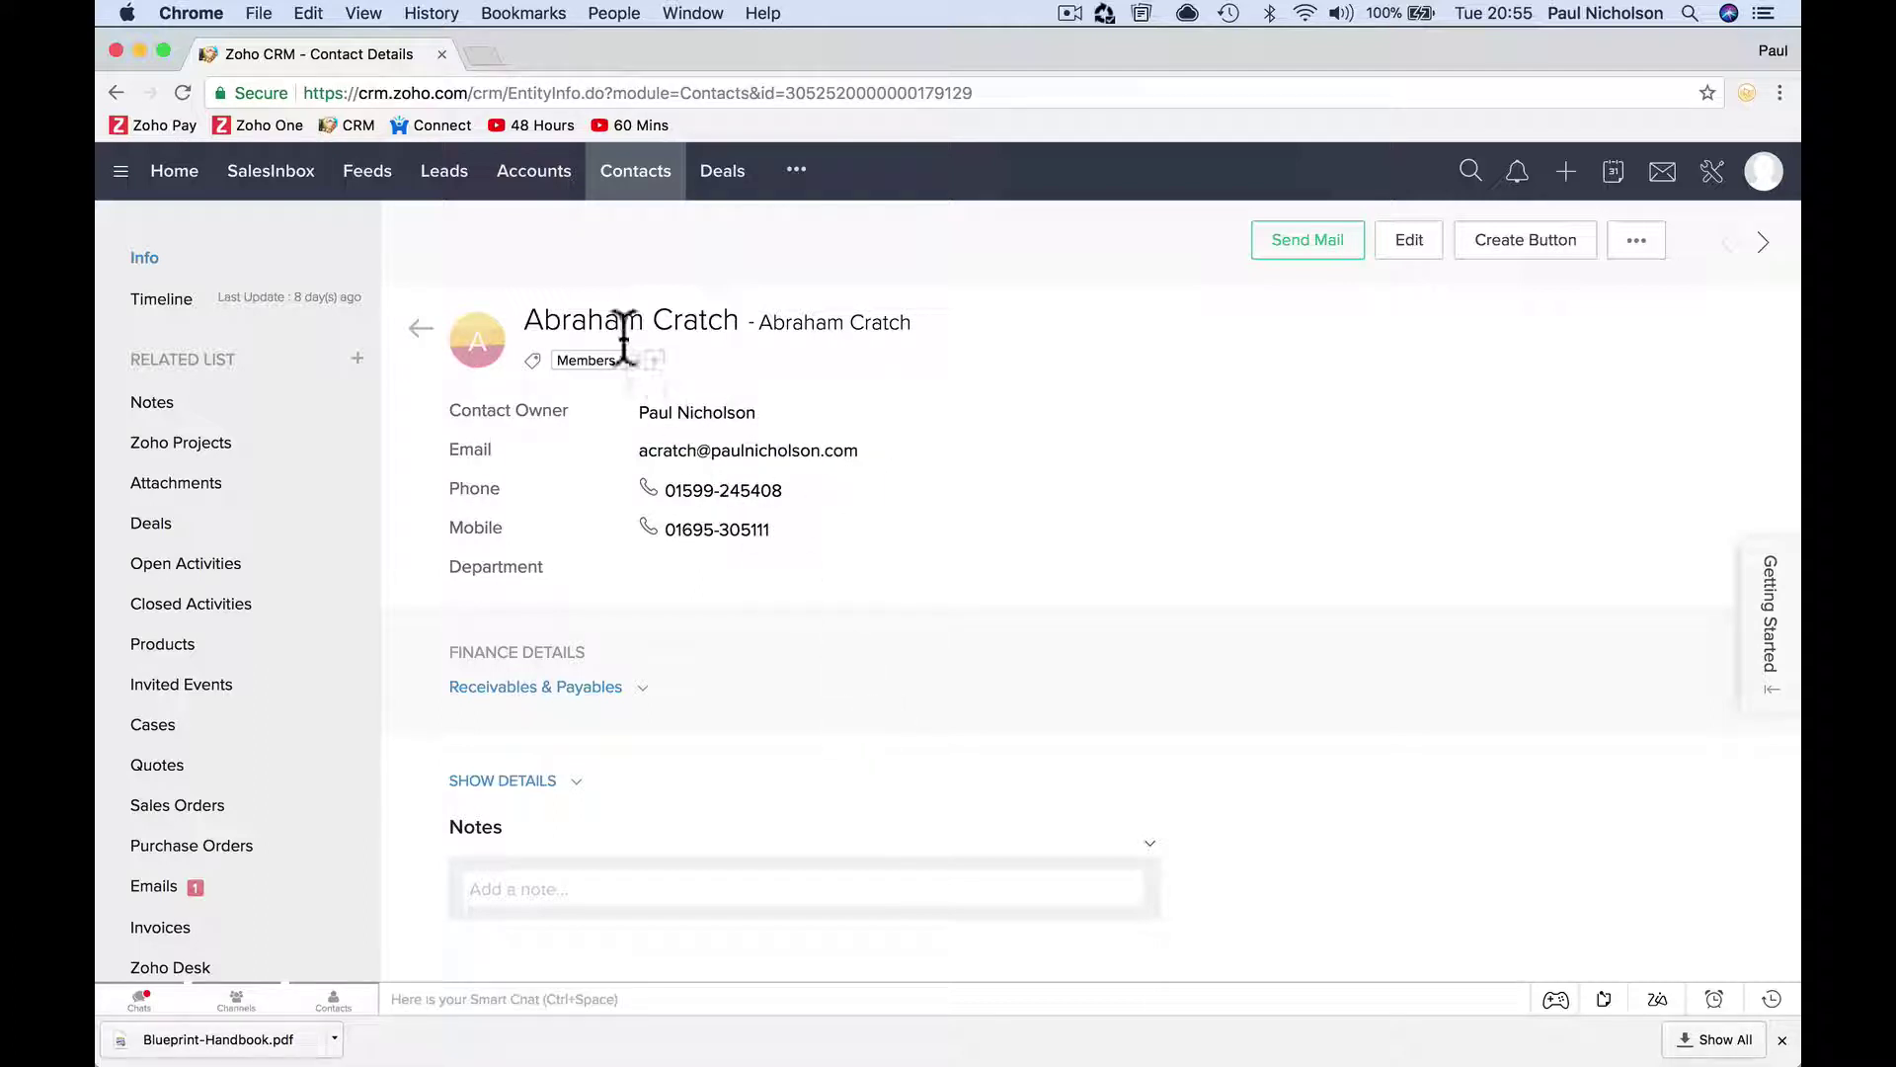
click(649, 357)
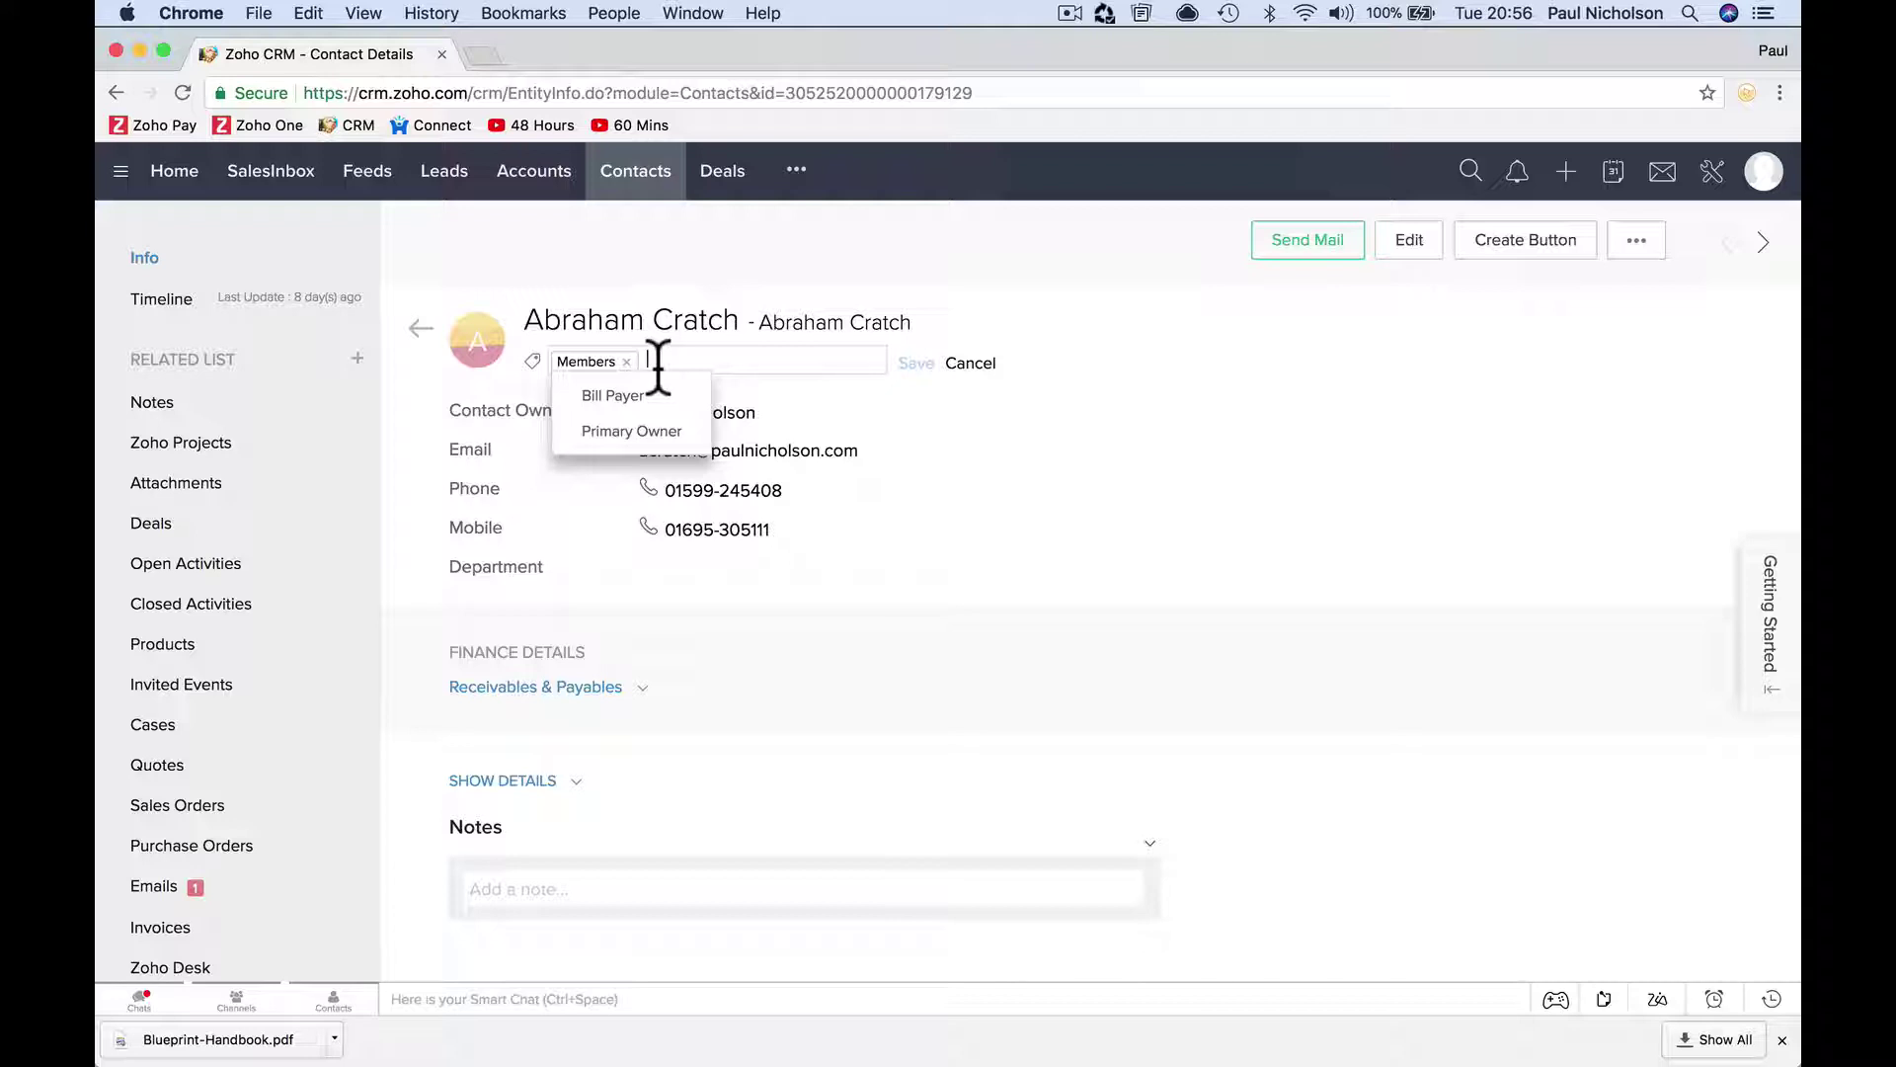
text(Affiliate)
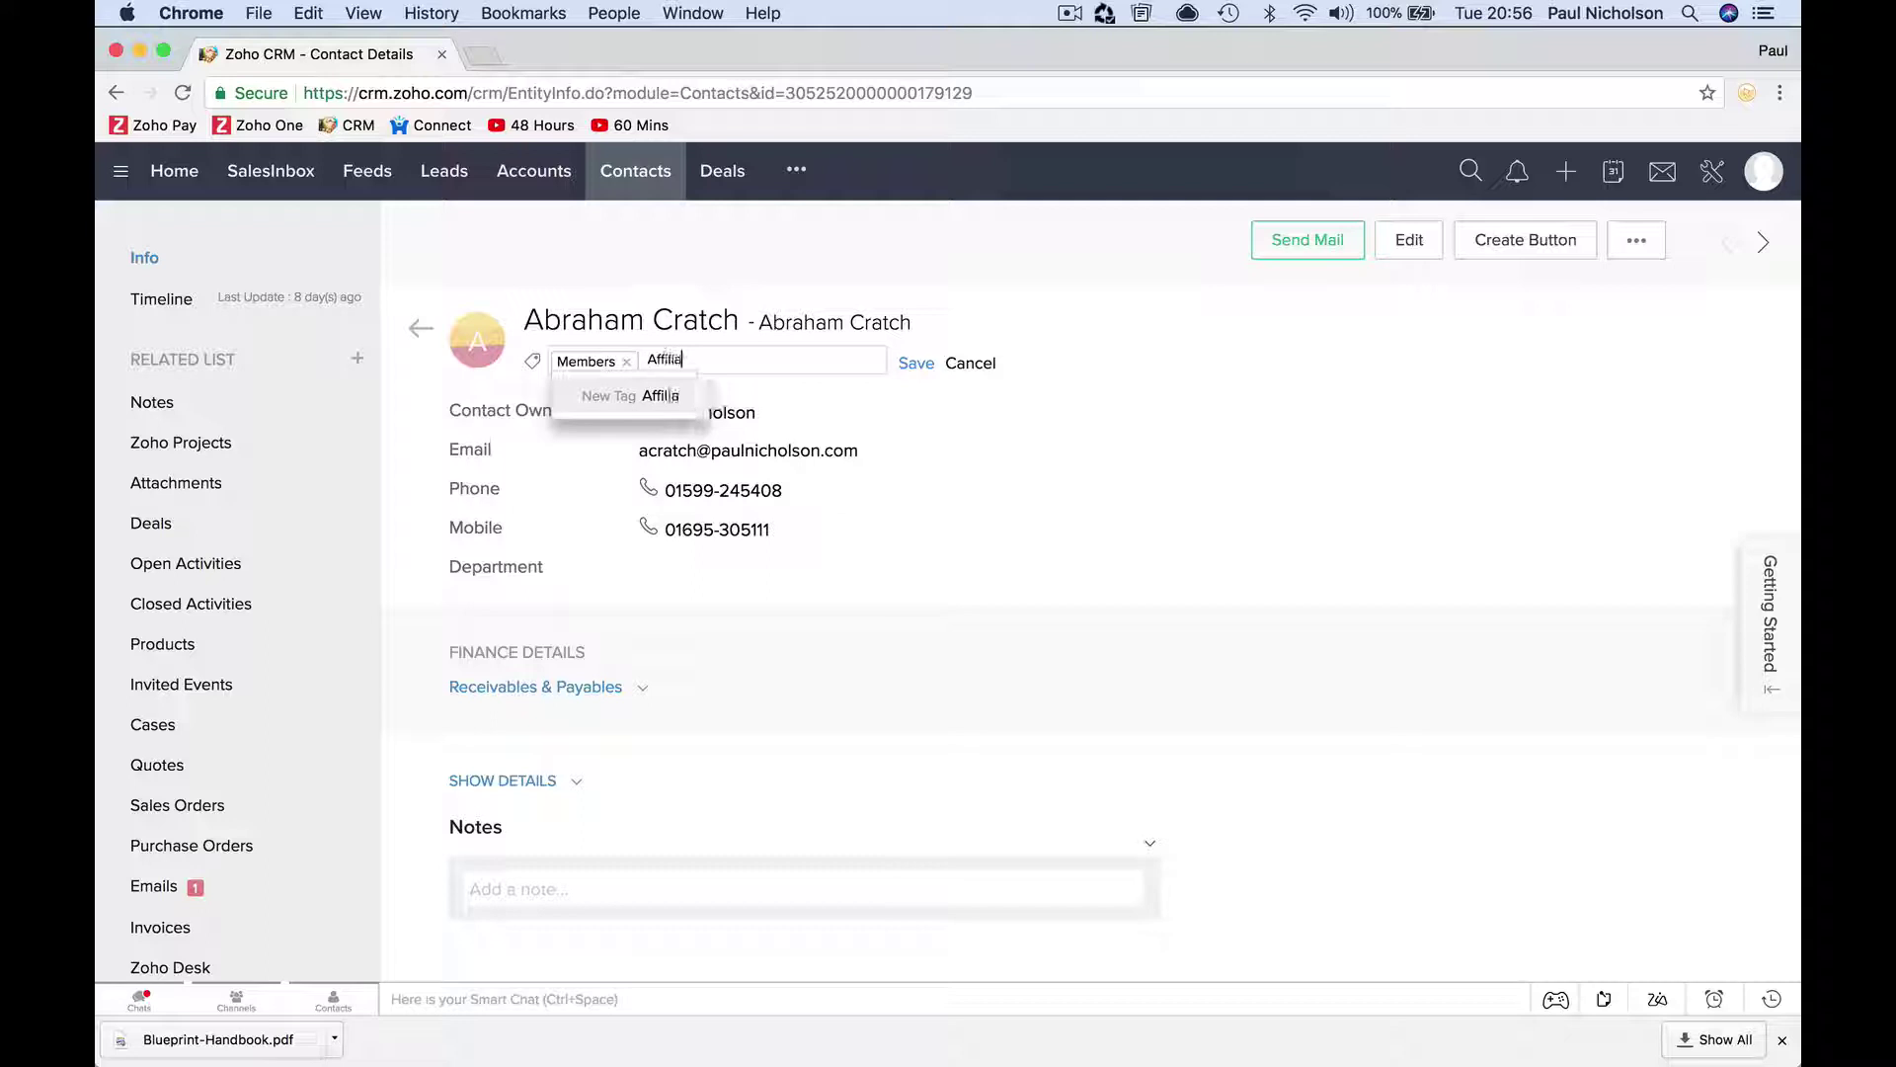
click(635, 403)
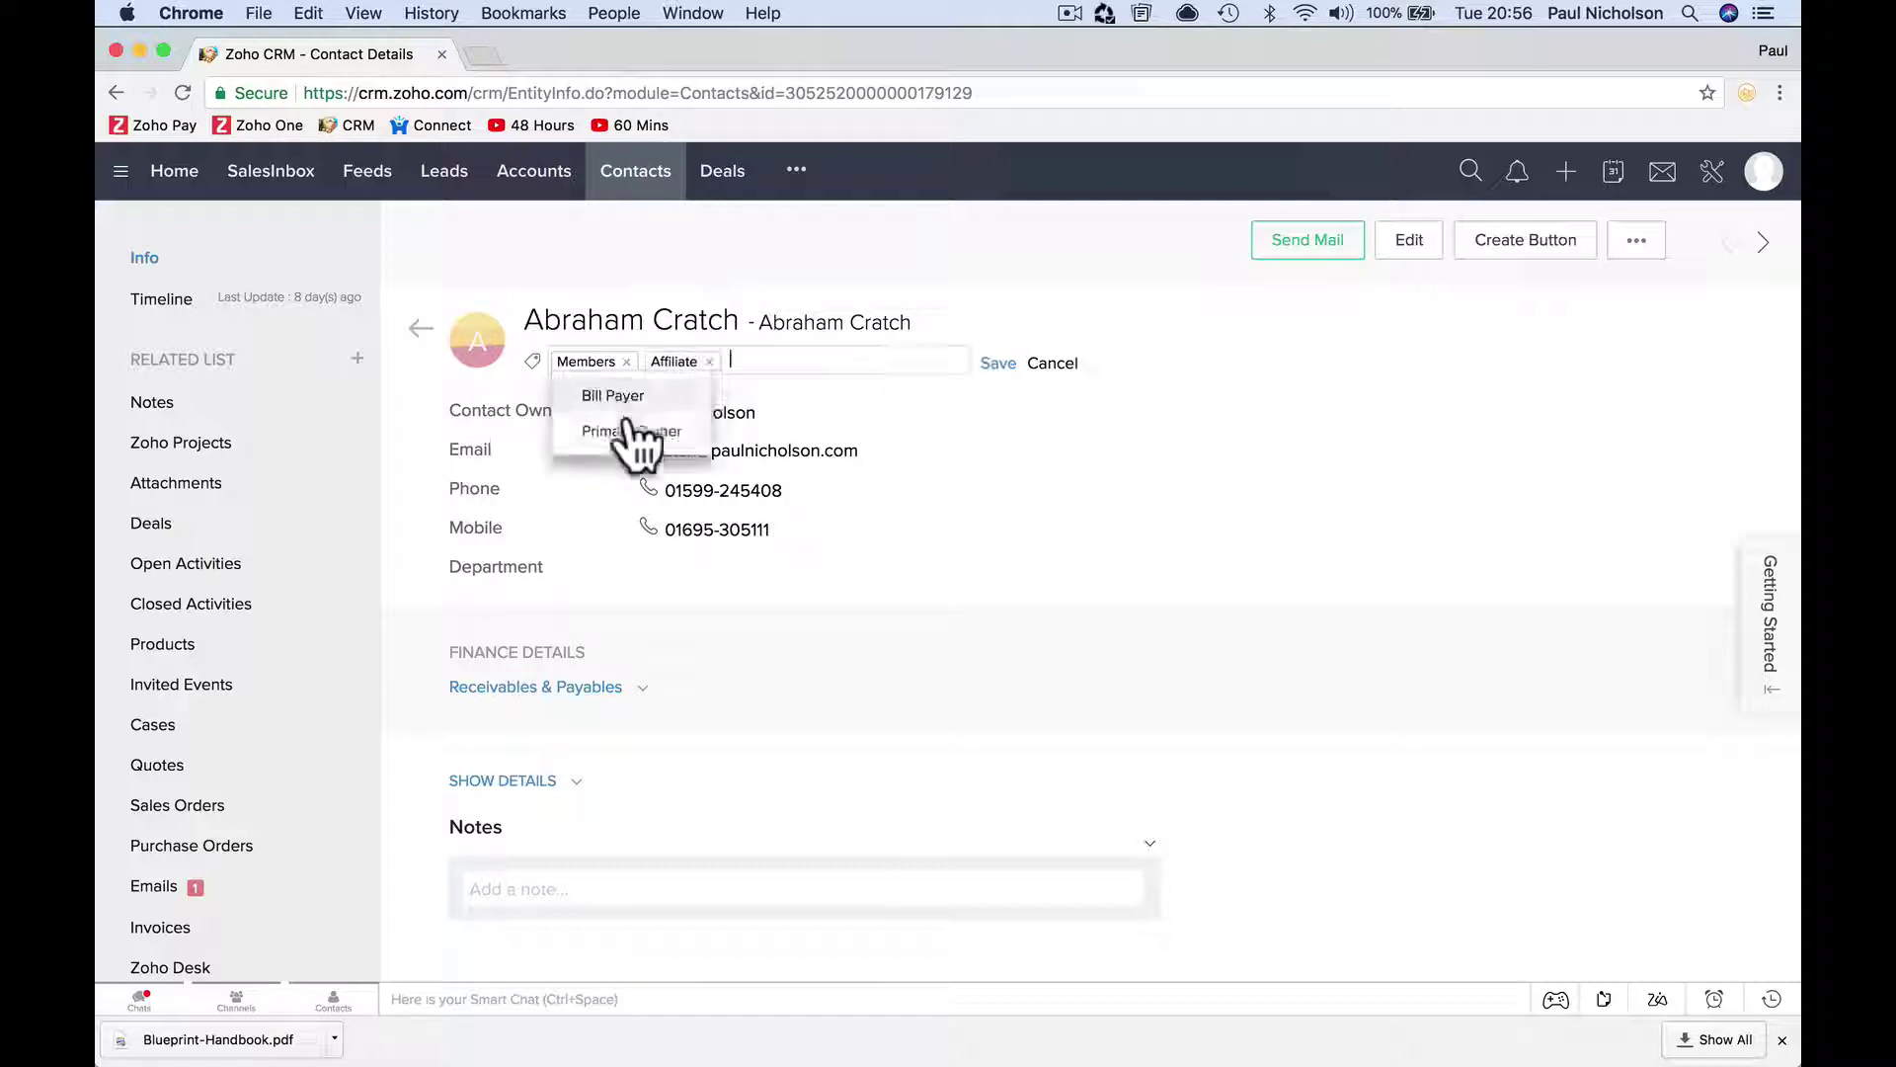
click(779, 398)
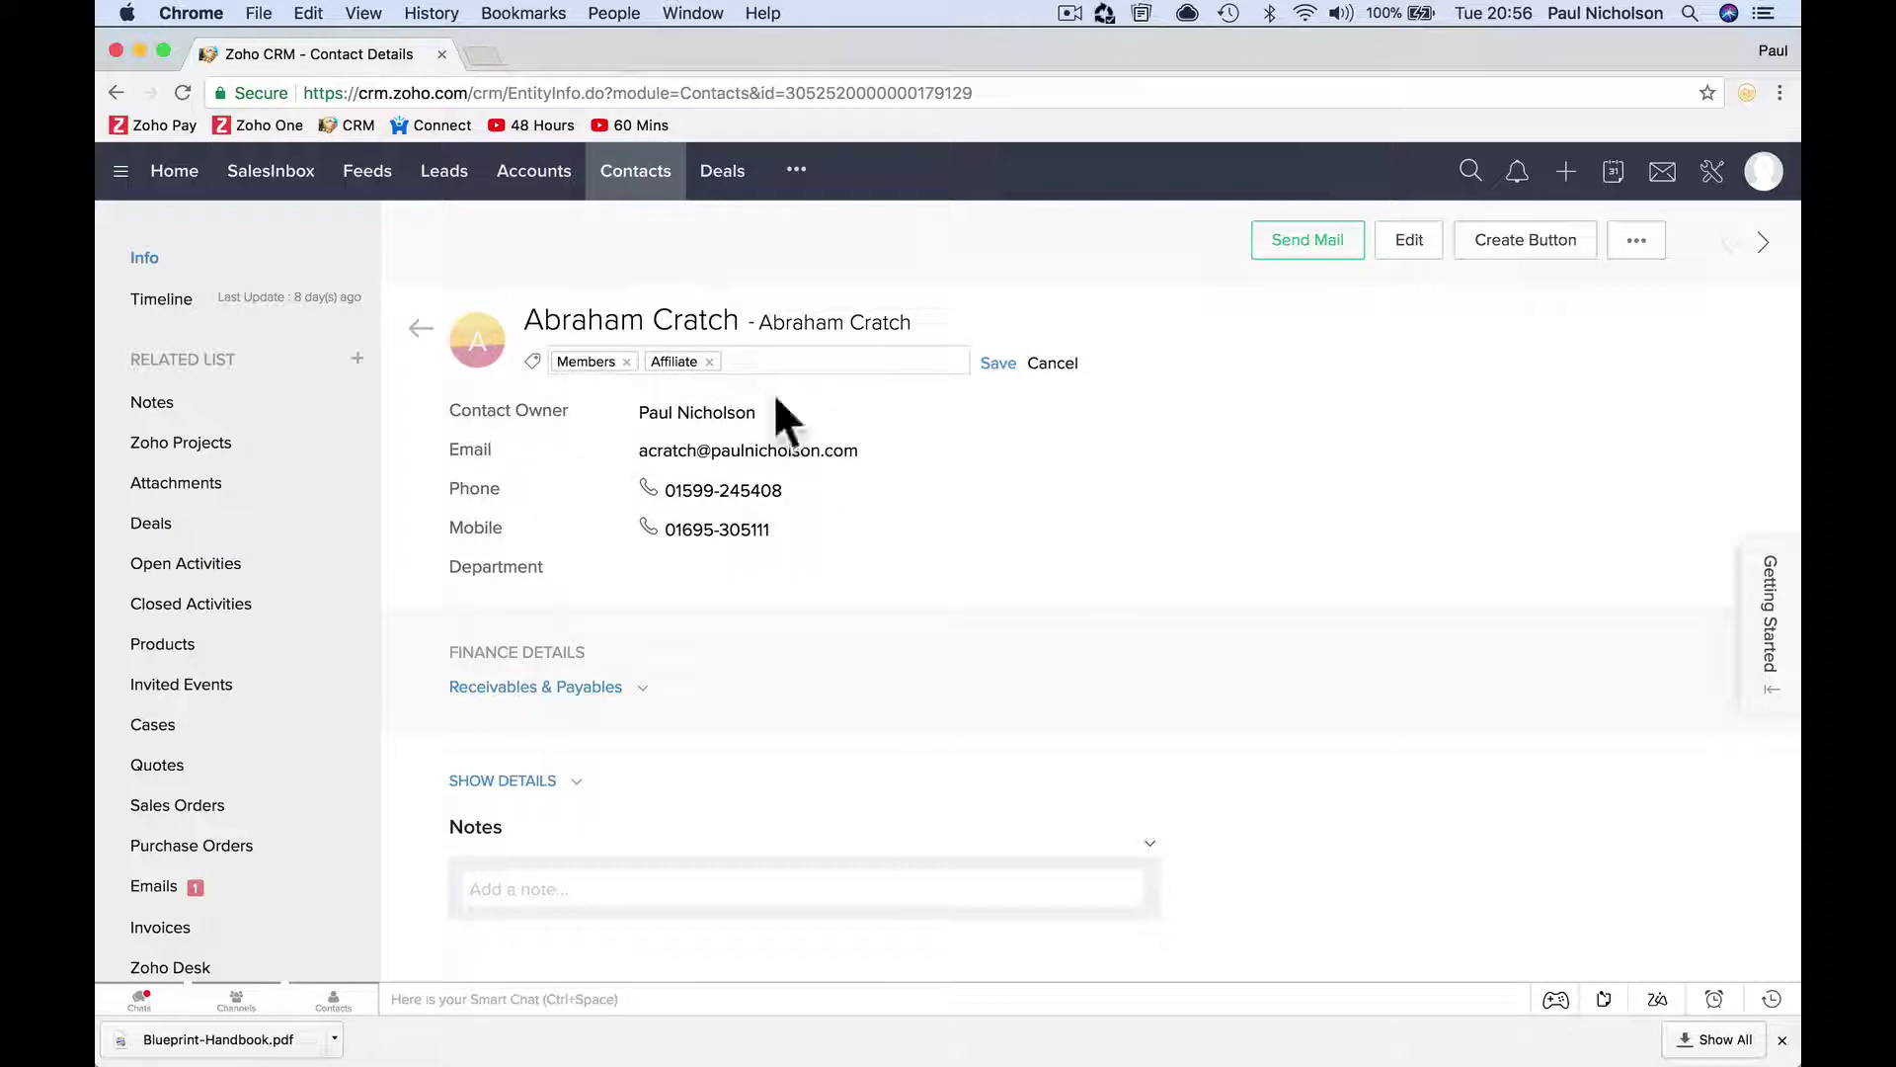
Add a new Vendor tag, save the Members, Affiliate and Vendor tags, and return to Contacts.
click(758, 368)
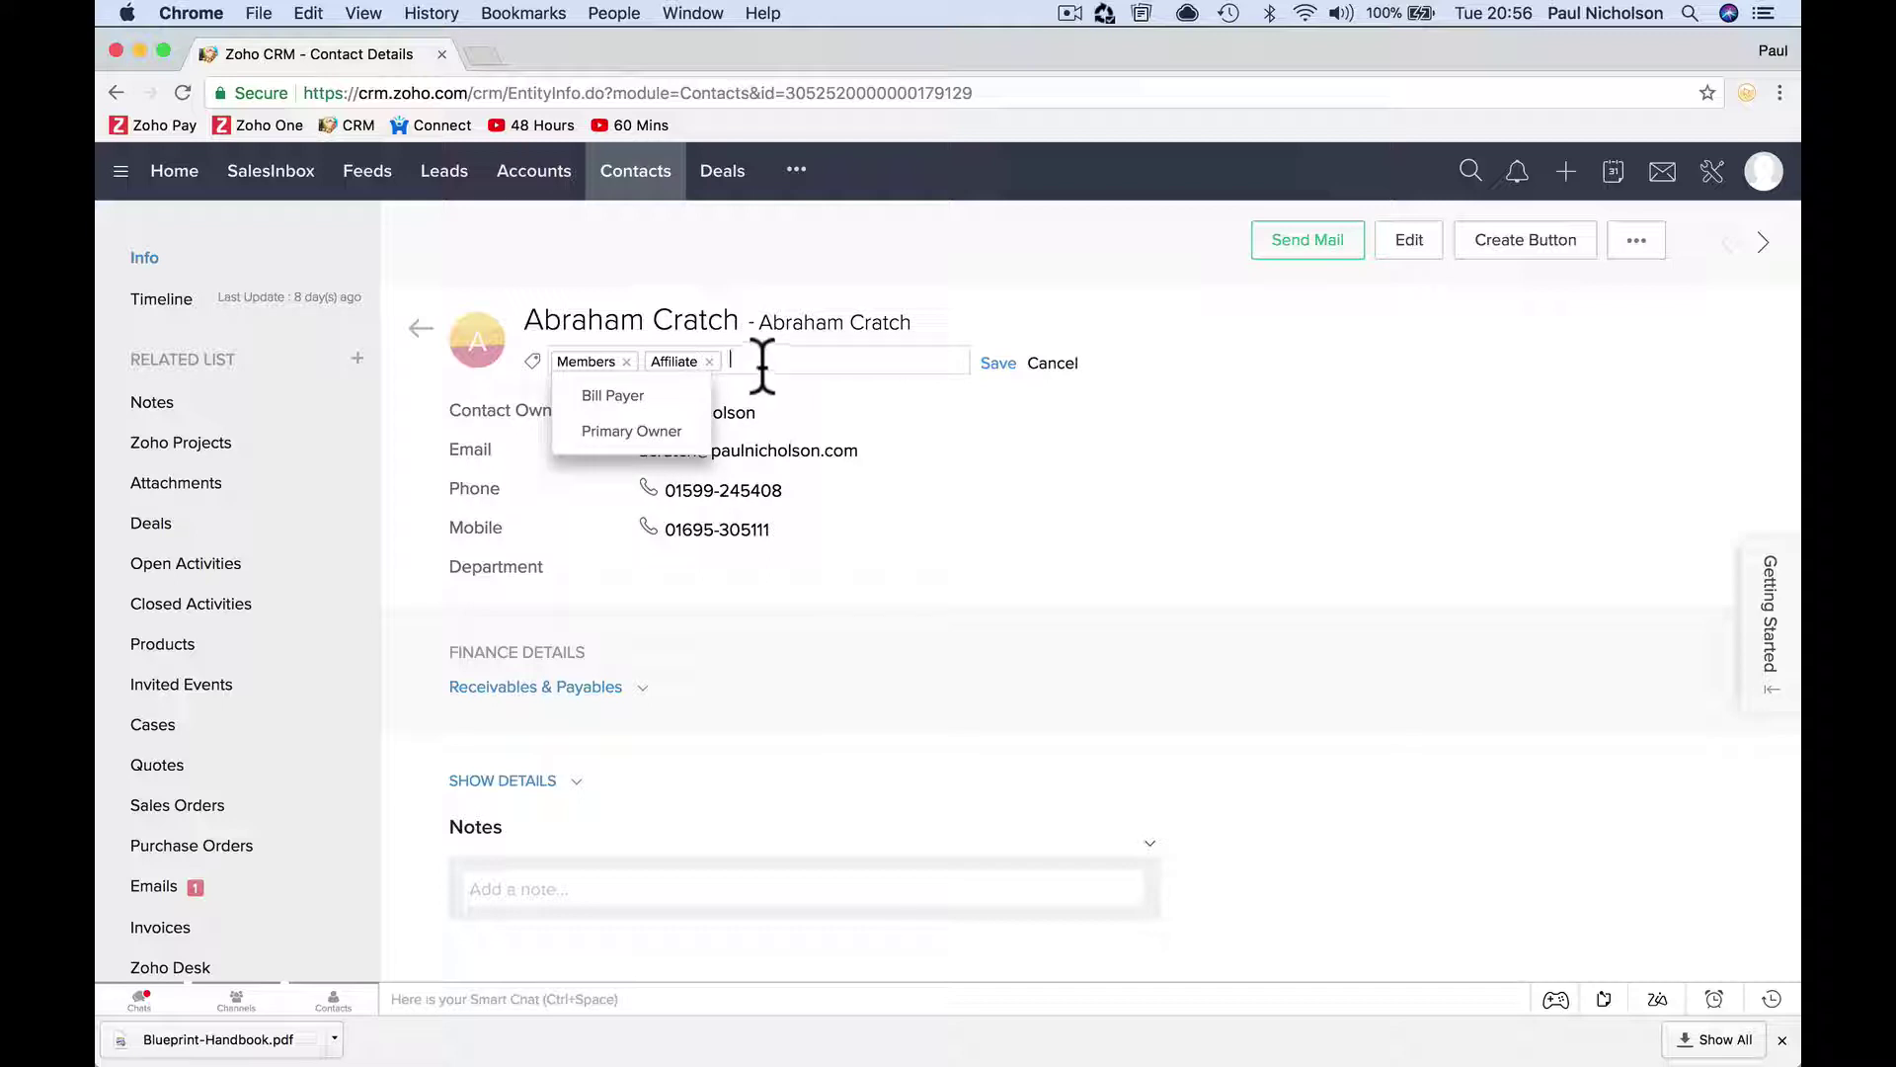
click(761, 365)
text(Vendor)
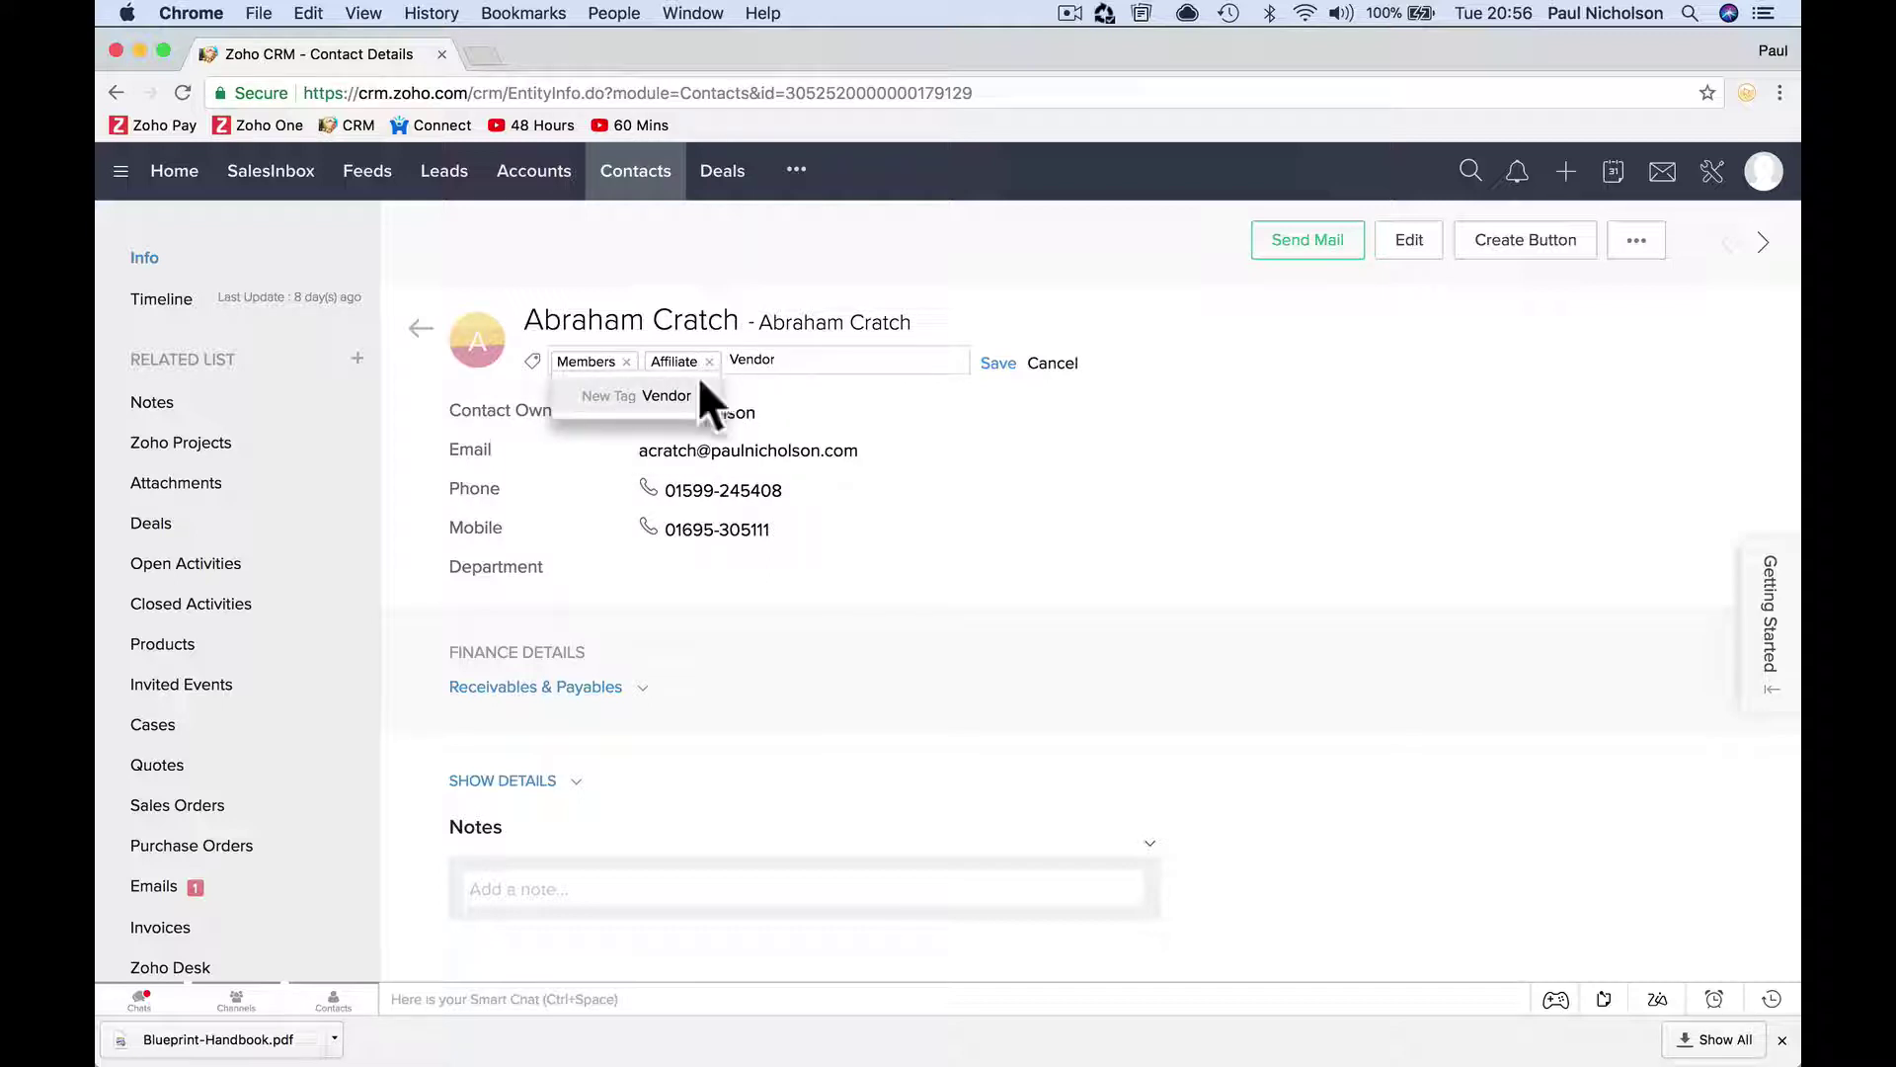
click(668, 395)
click(1076, 364)
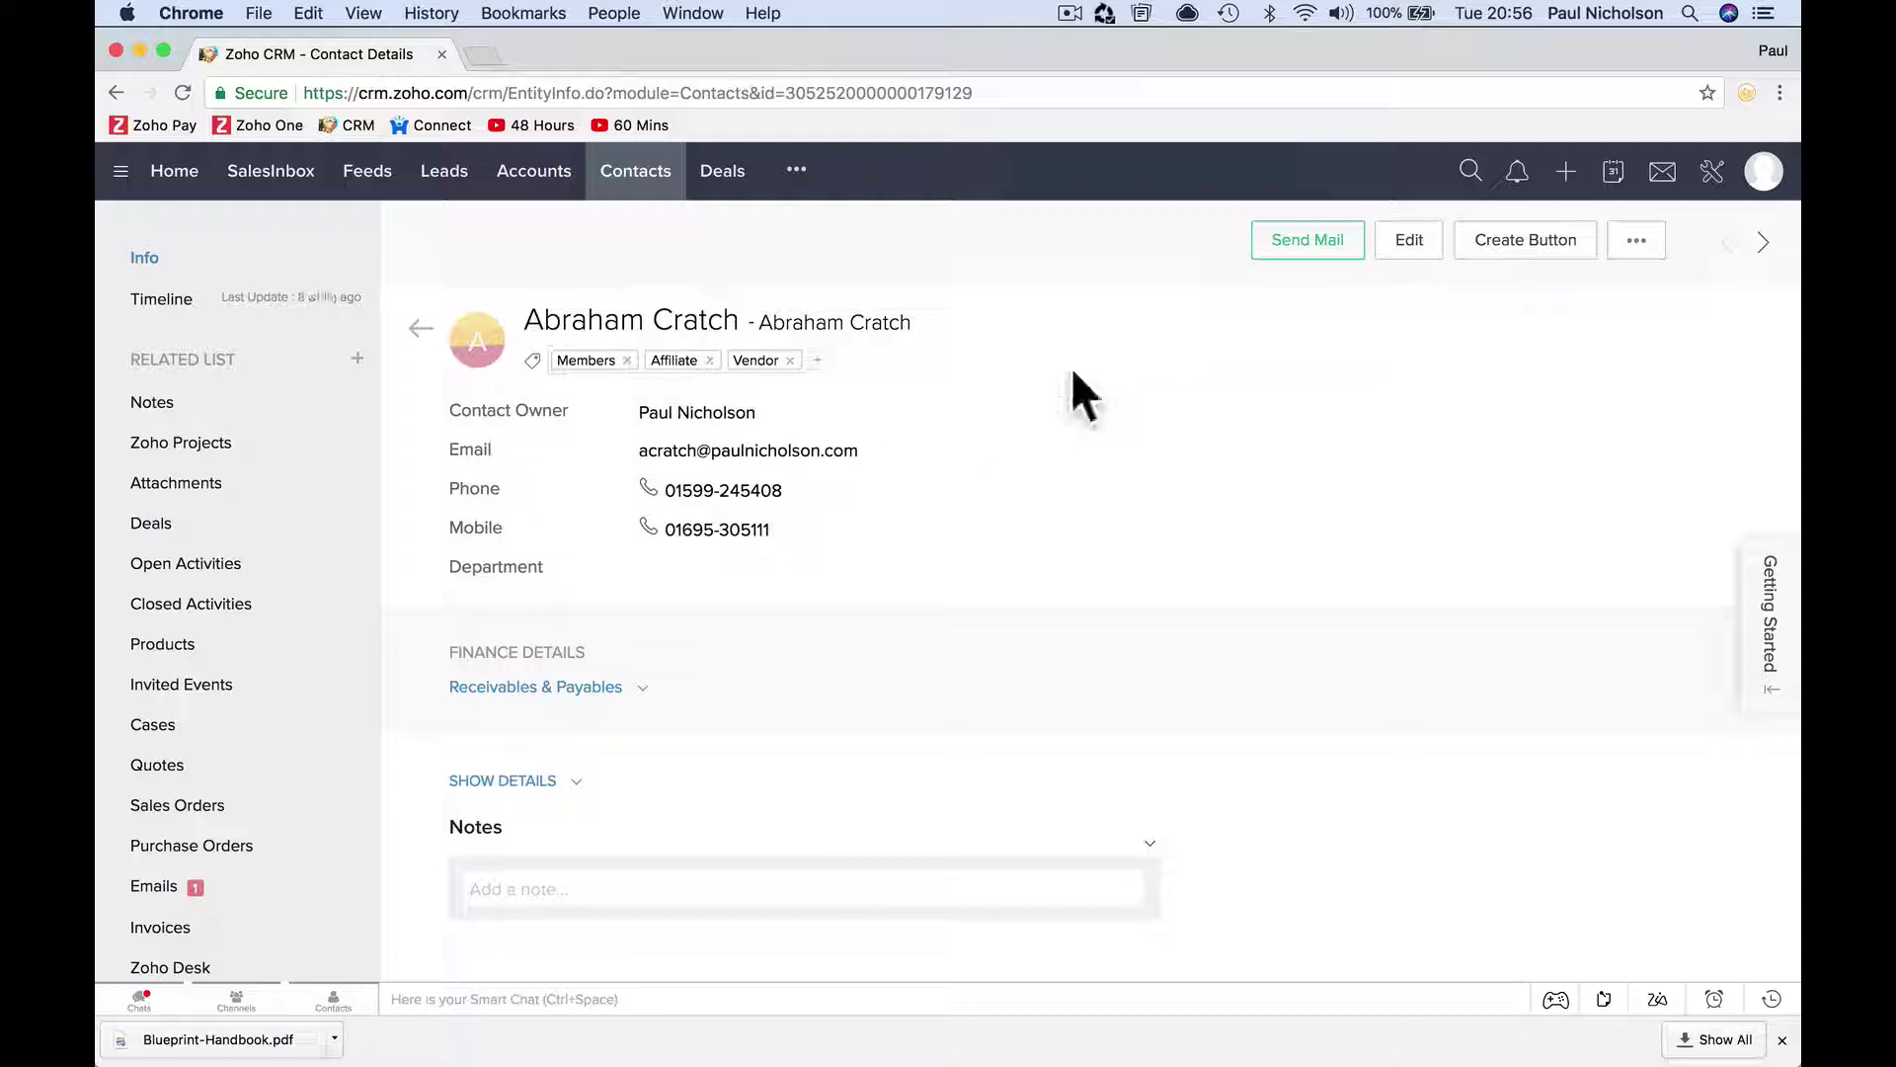
click(625, 189)
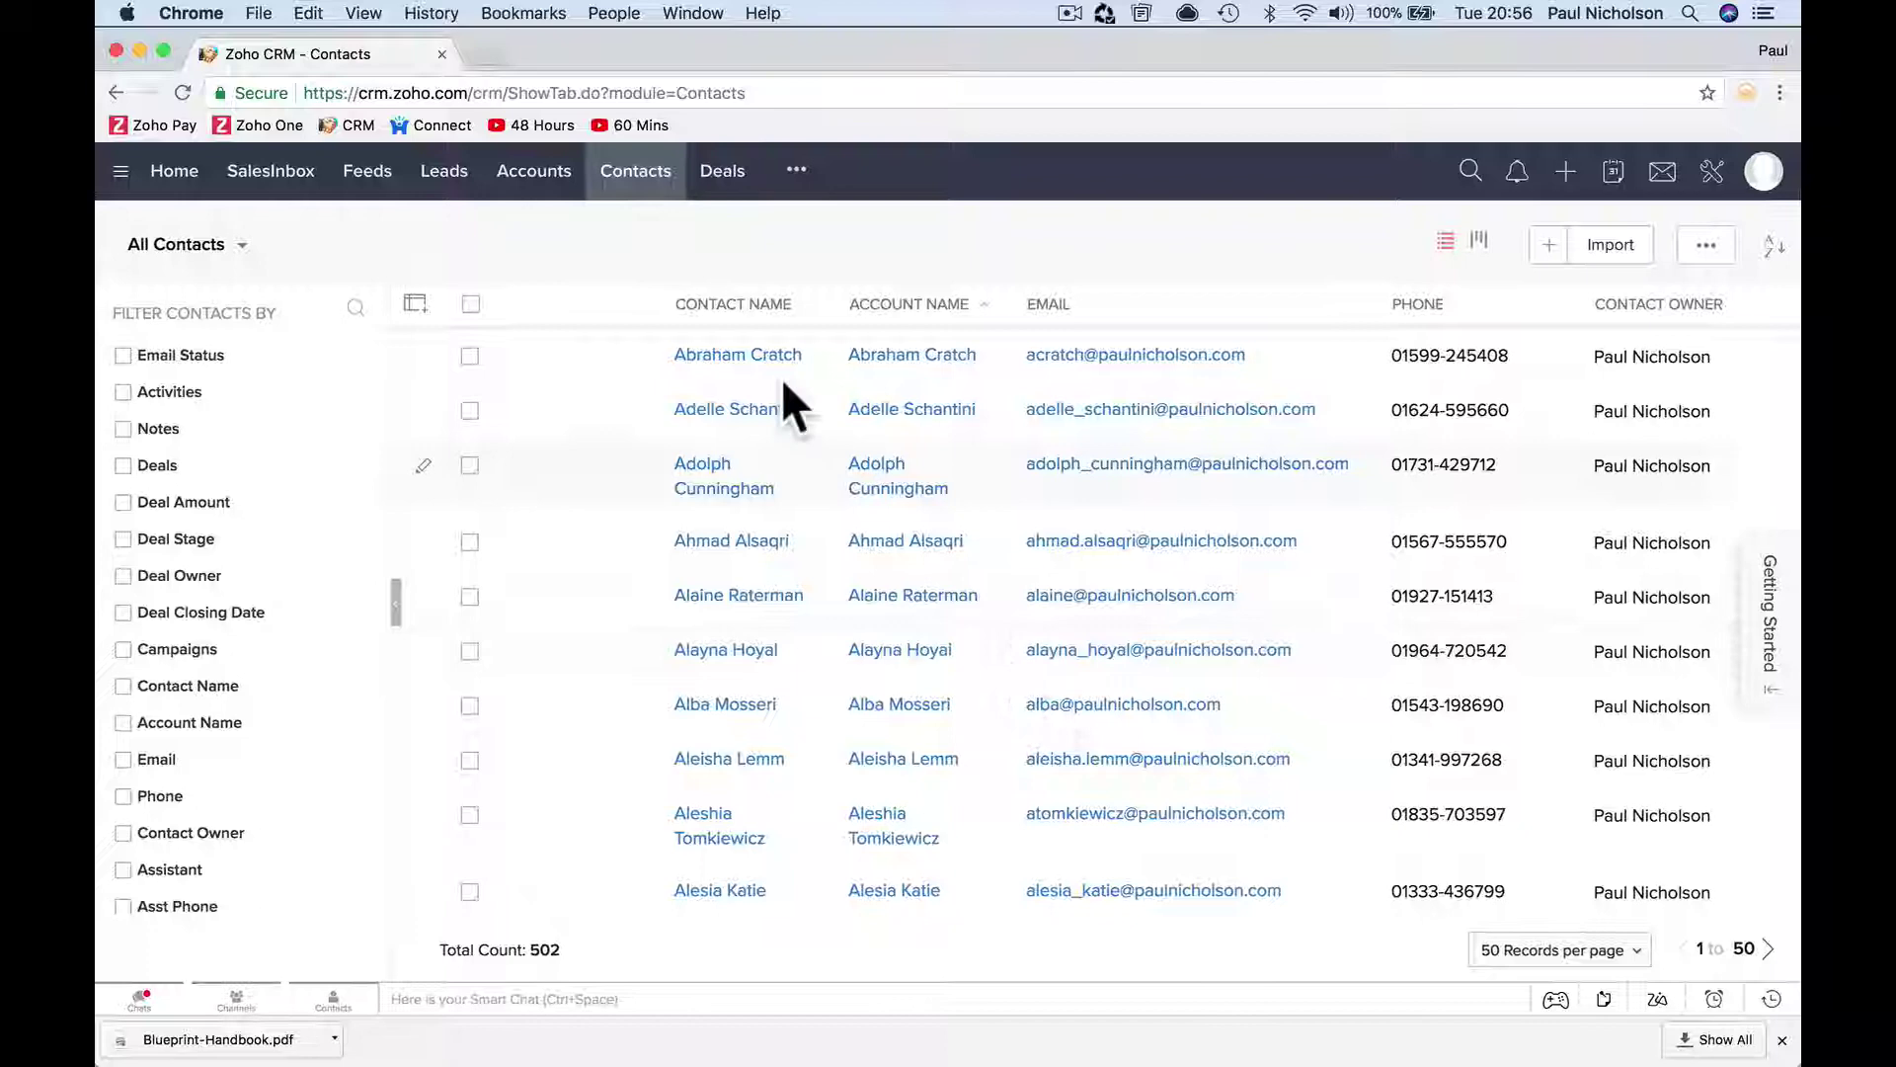
Add a Tags column to the contacts list view.
click(415, 306)
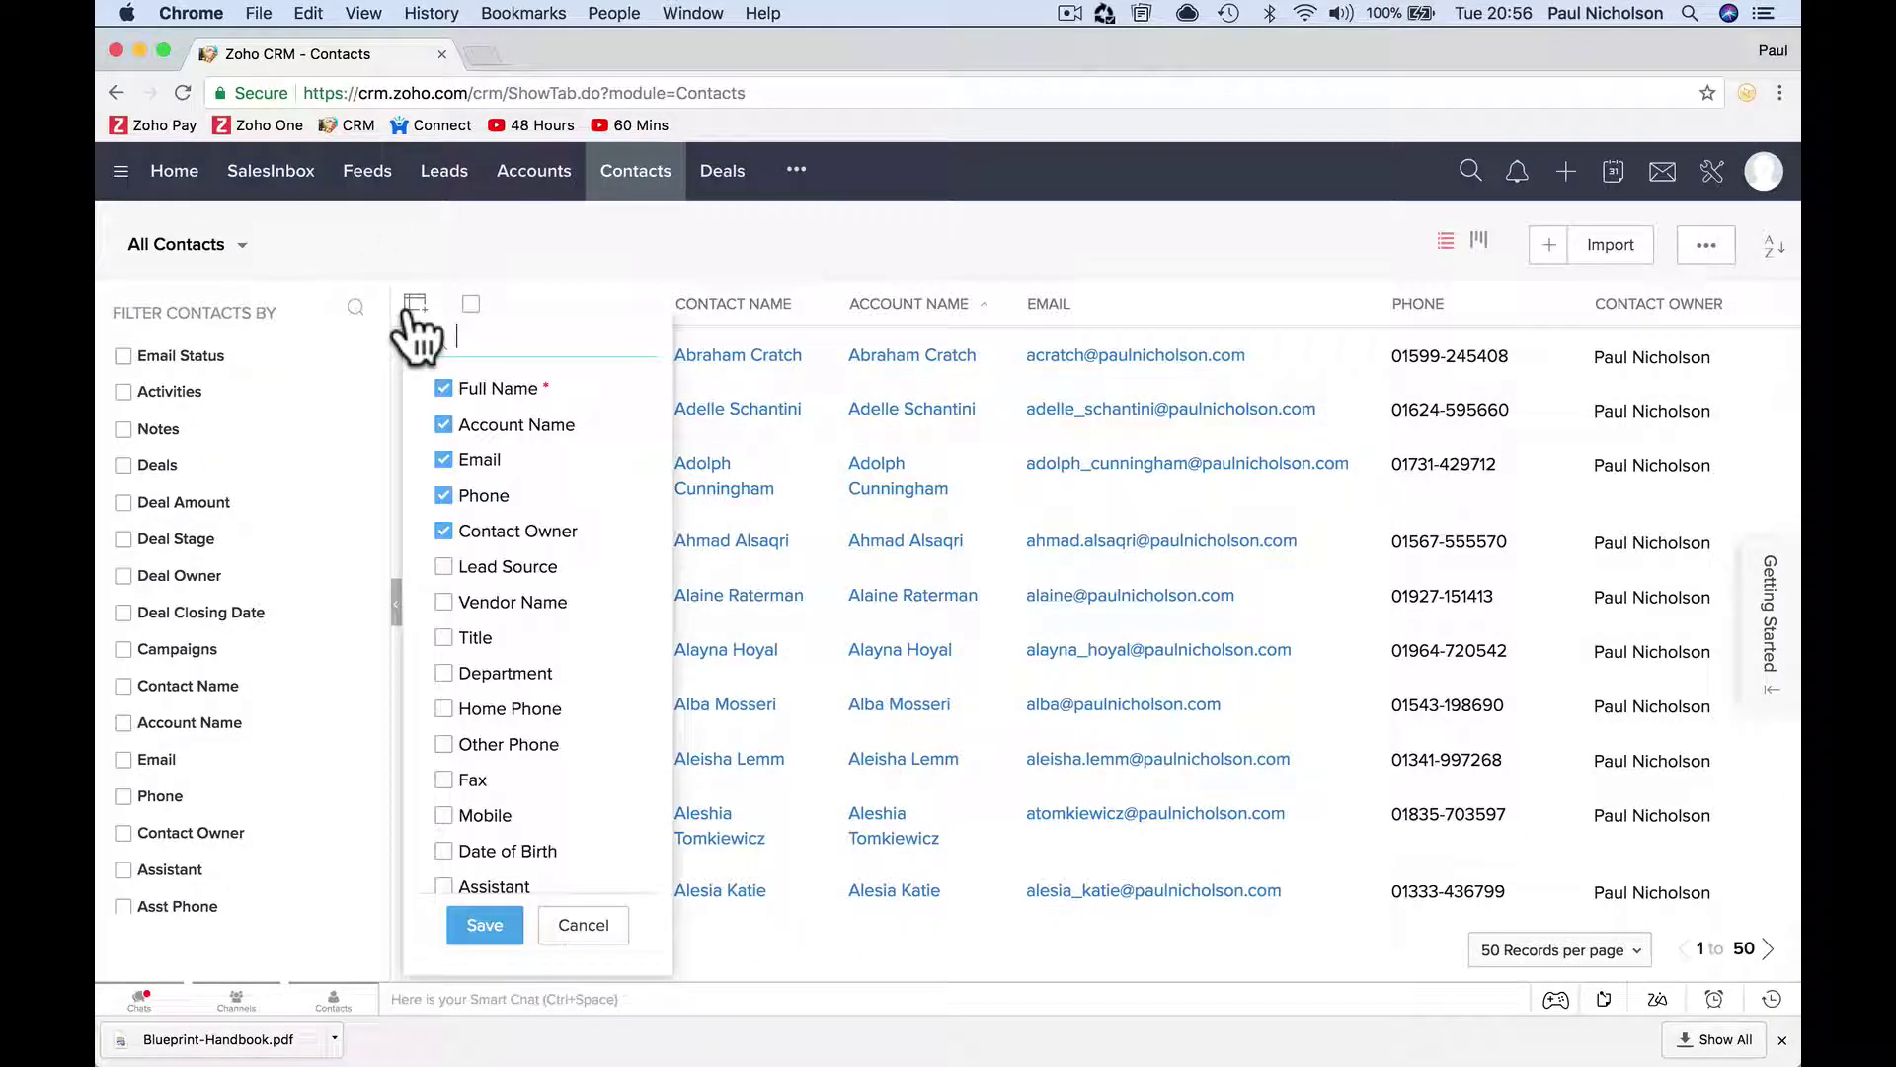
scroll(546, 686, down, 8)
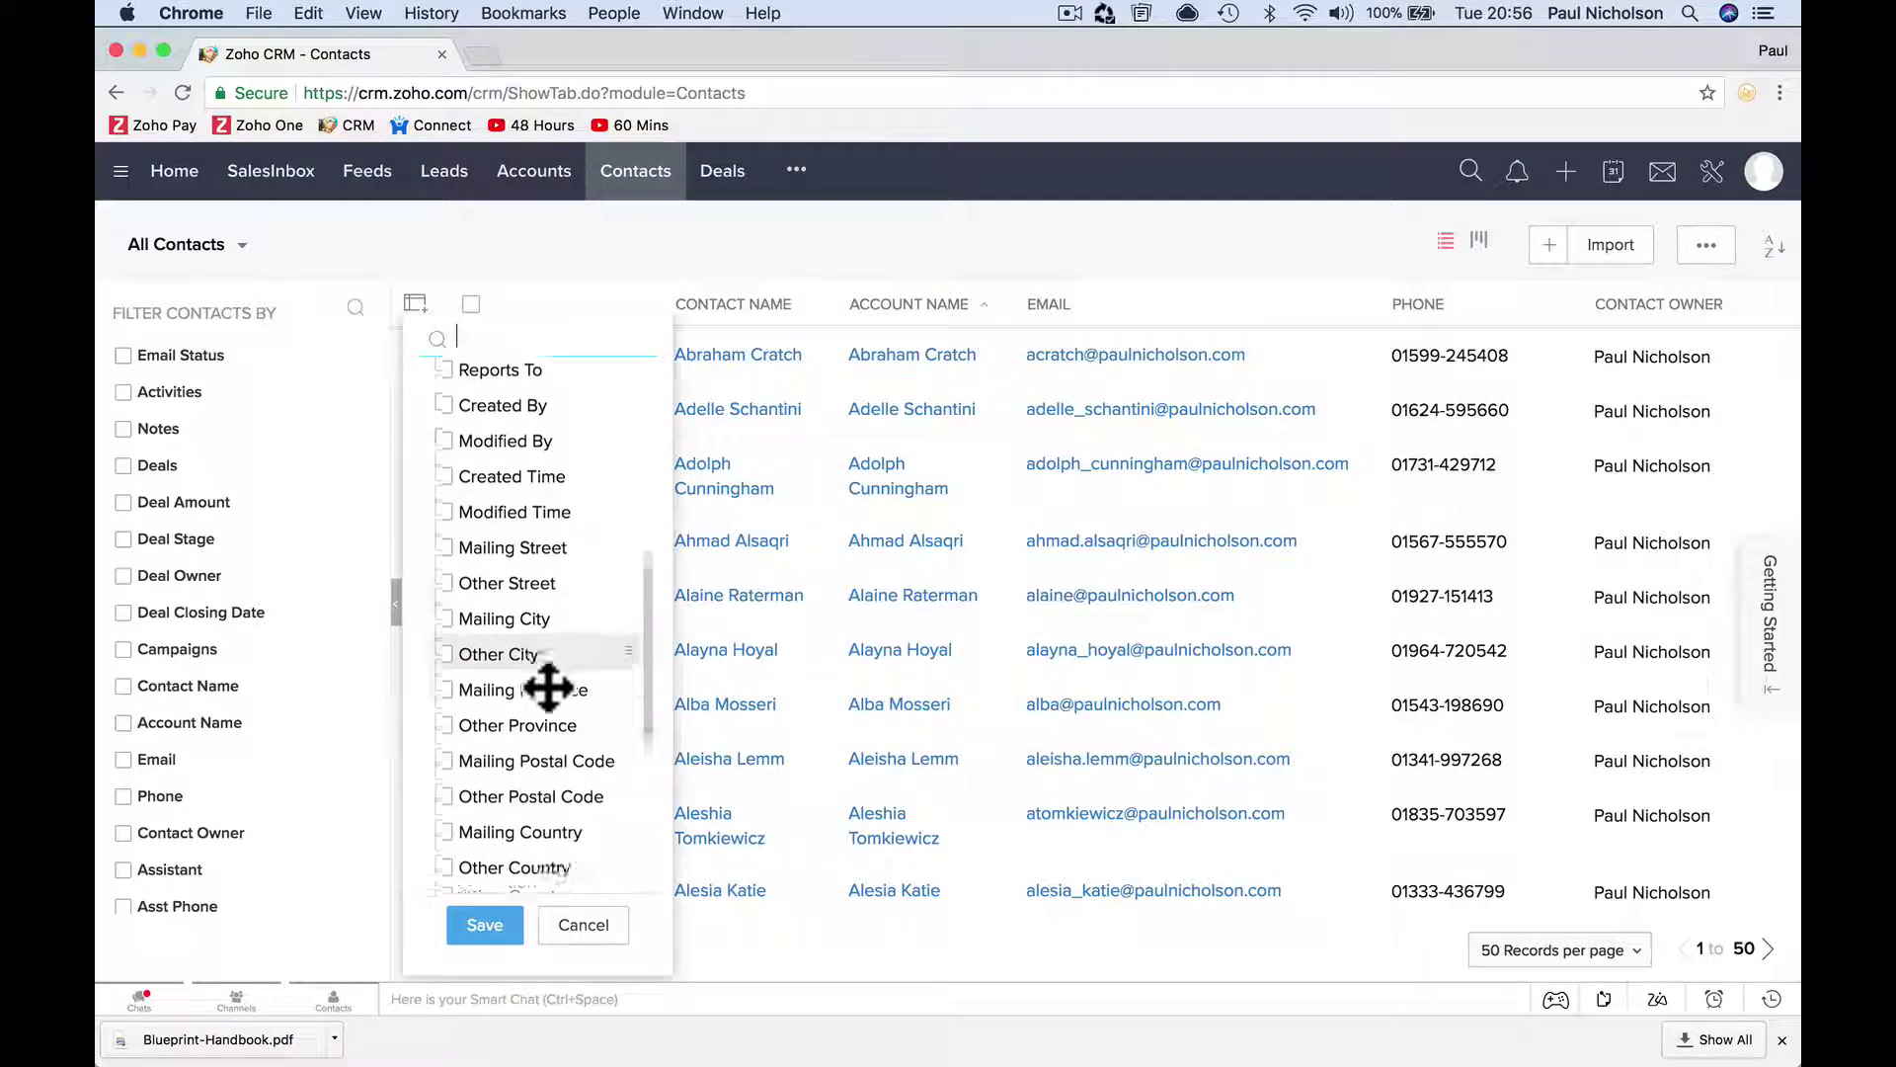
scroll(548, 688, down, 5)
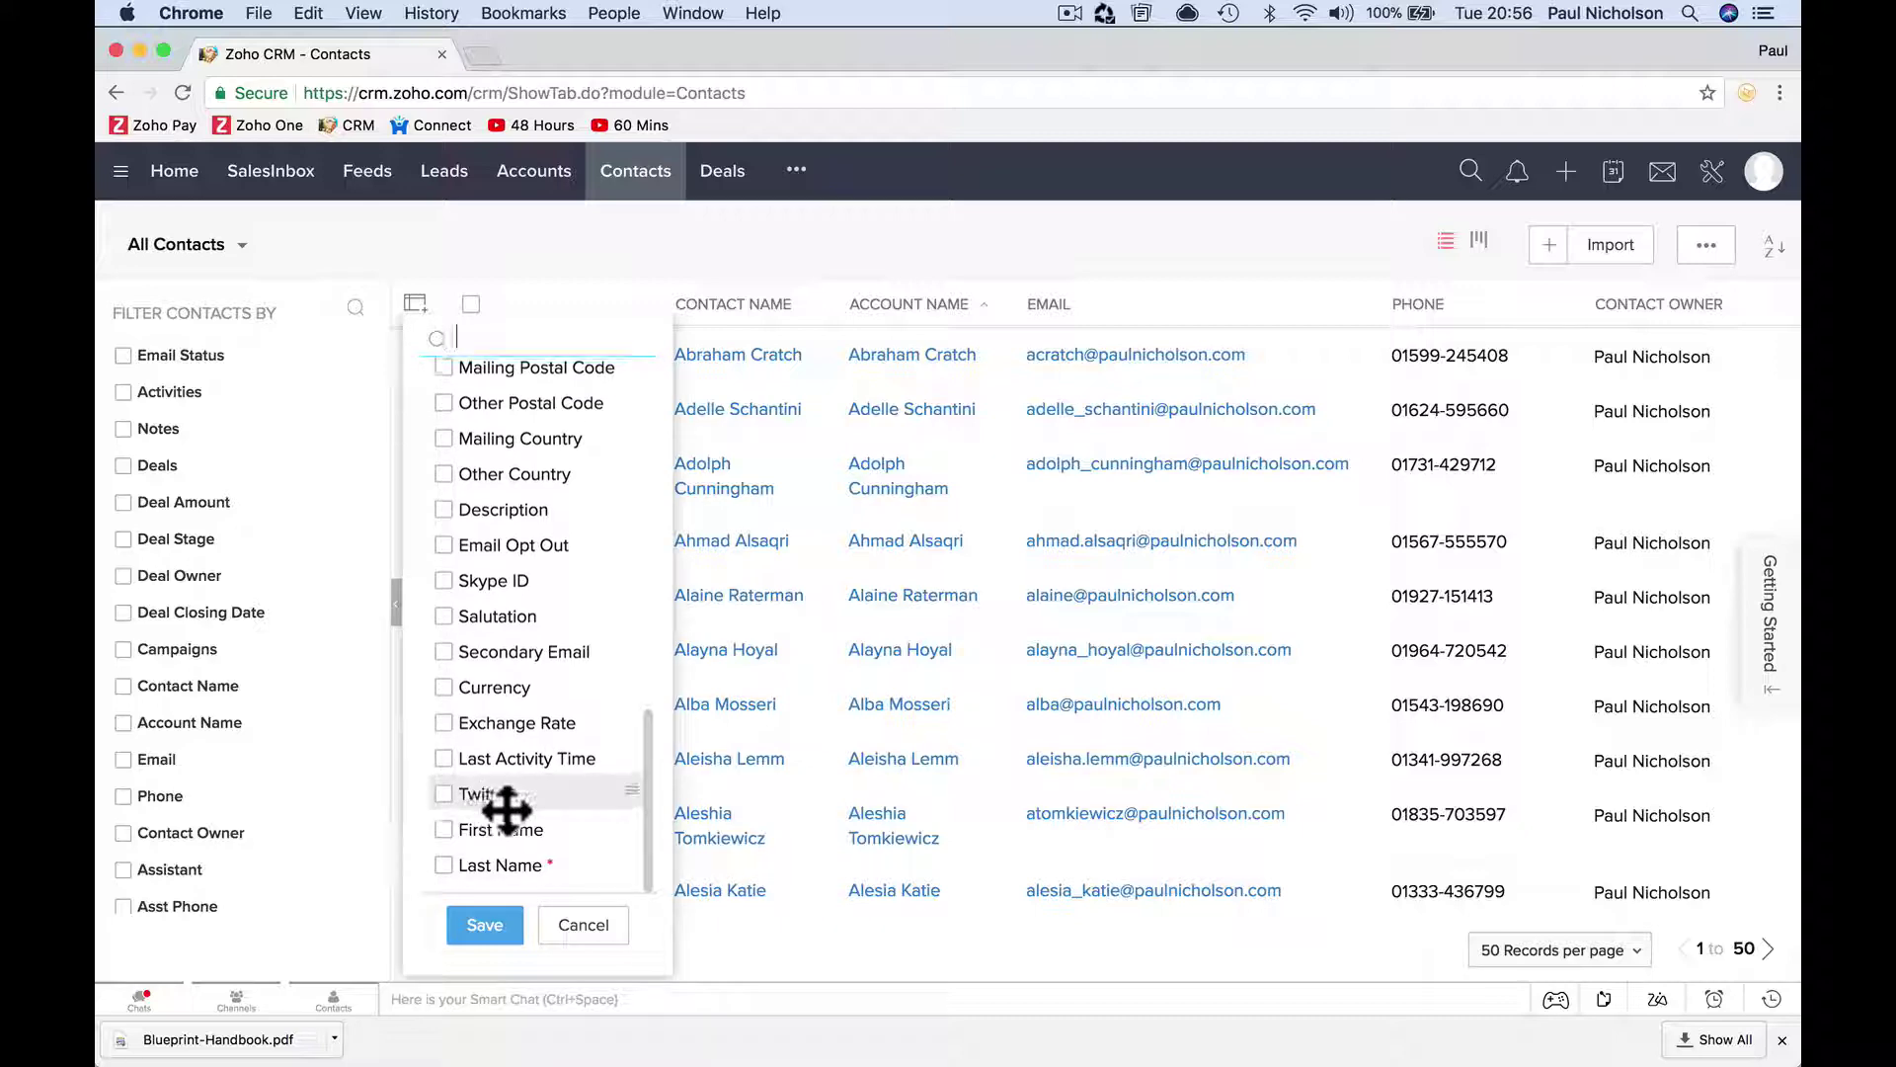
click(484, 926)
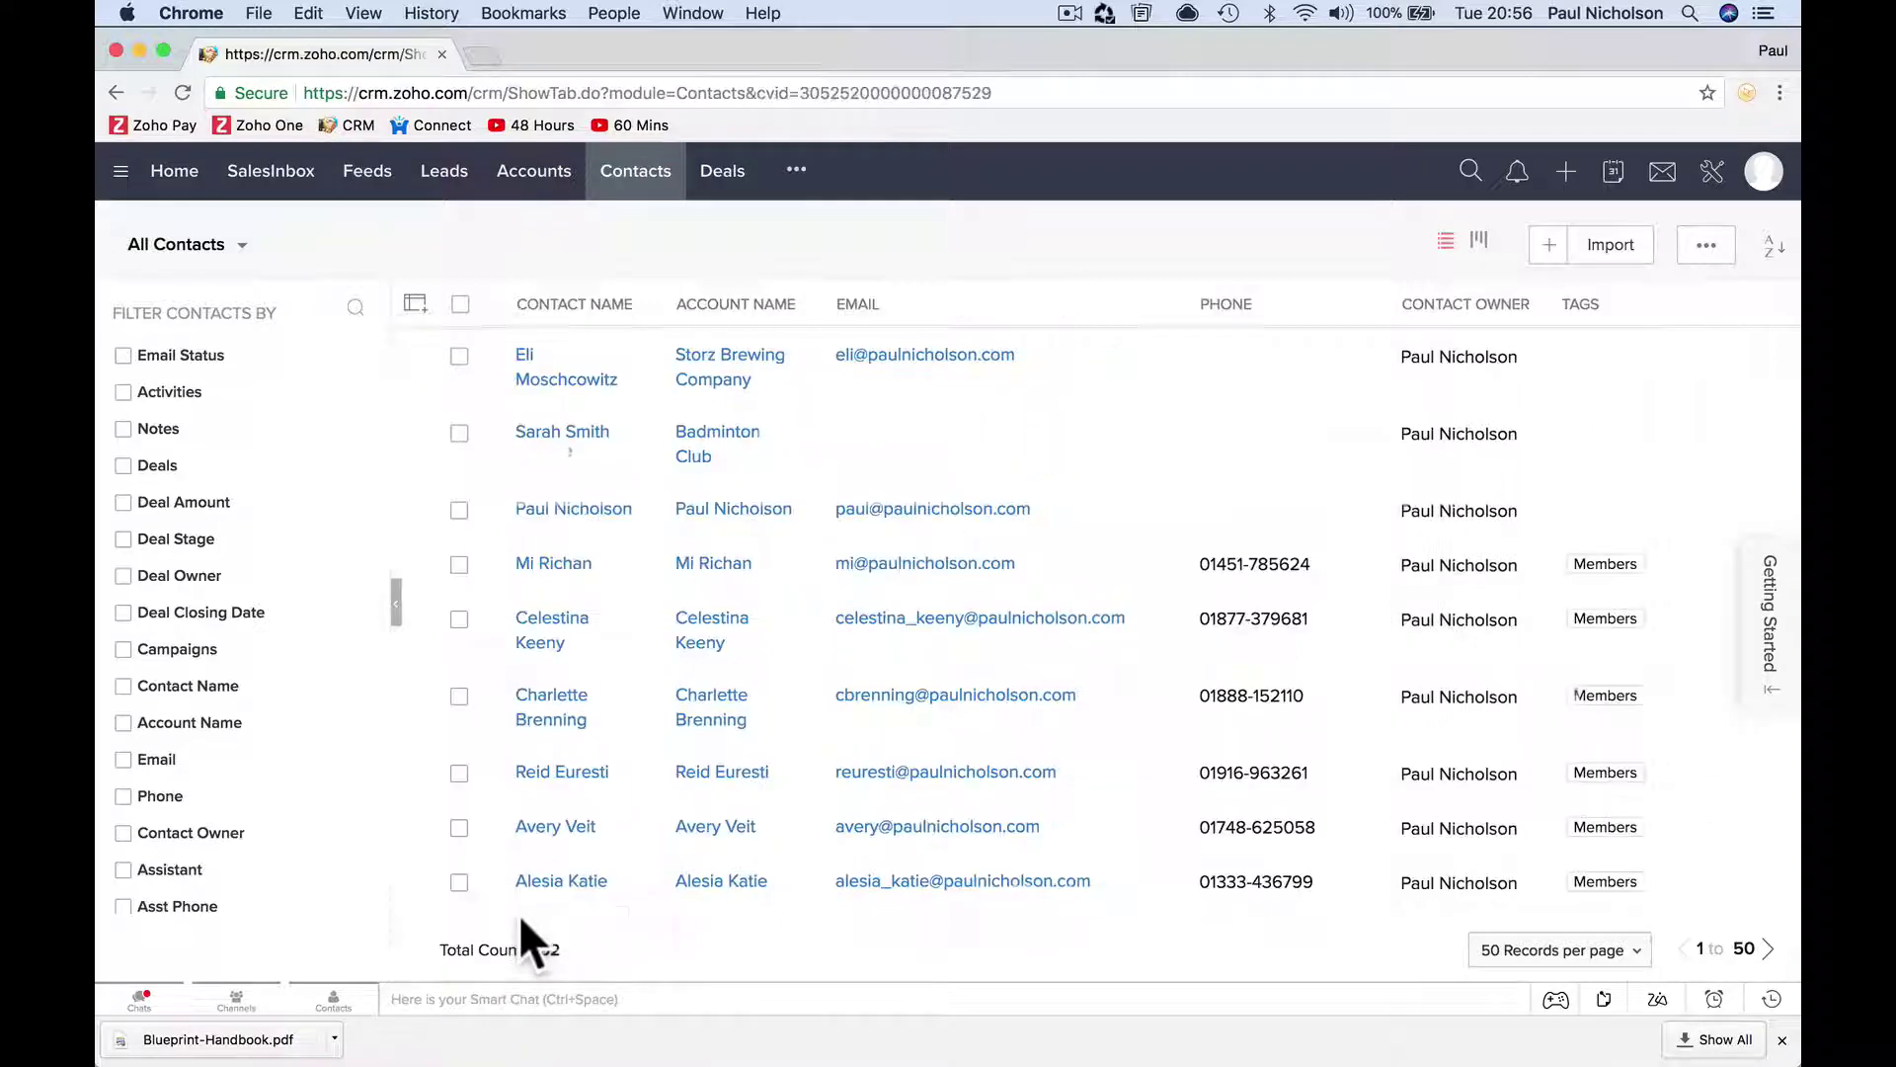
Hide the Contact Owner and Phone columns from the contacts list.
click(415, 305)
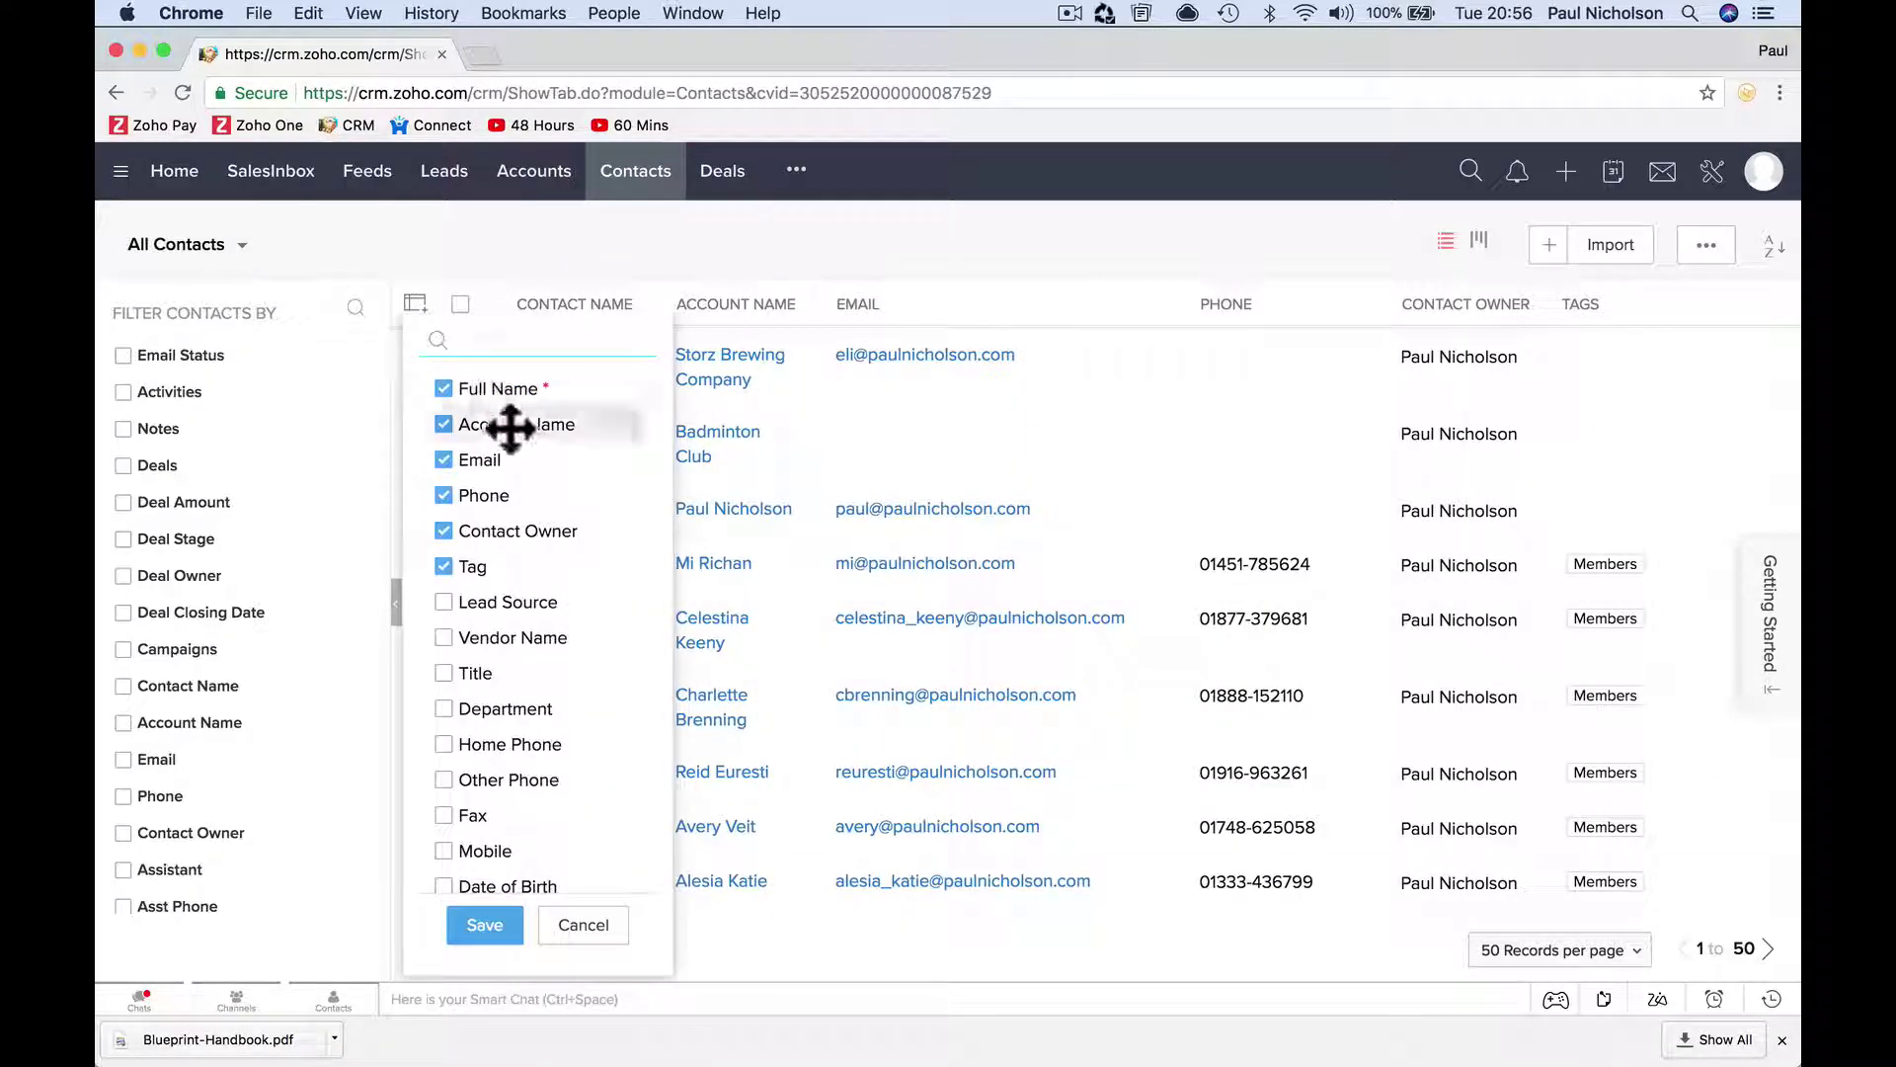
click(443, 530)
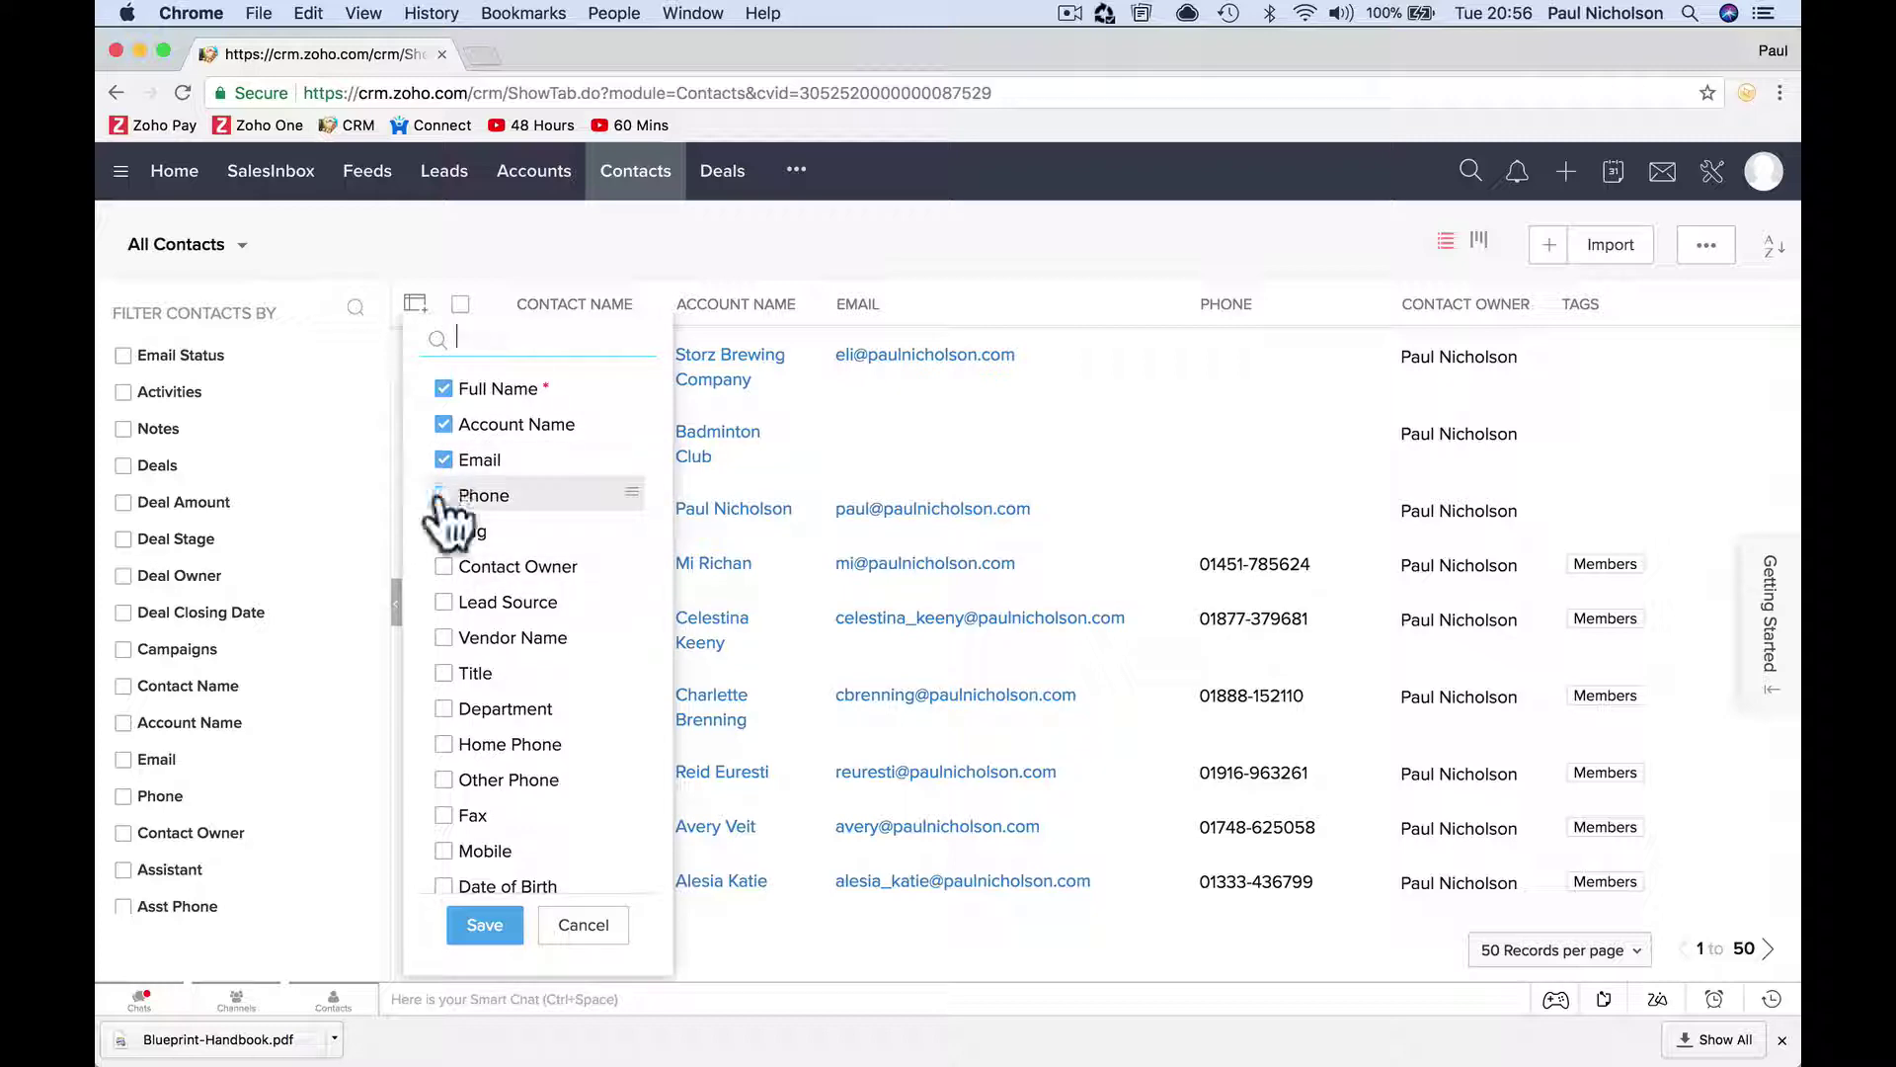
click(443, 529)
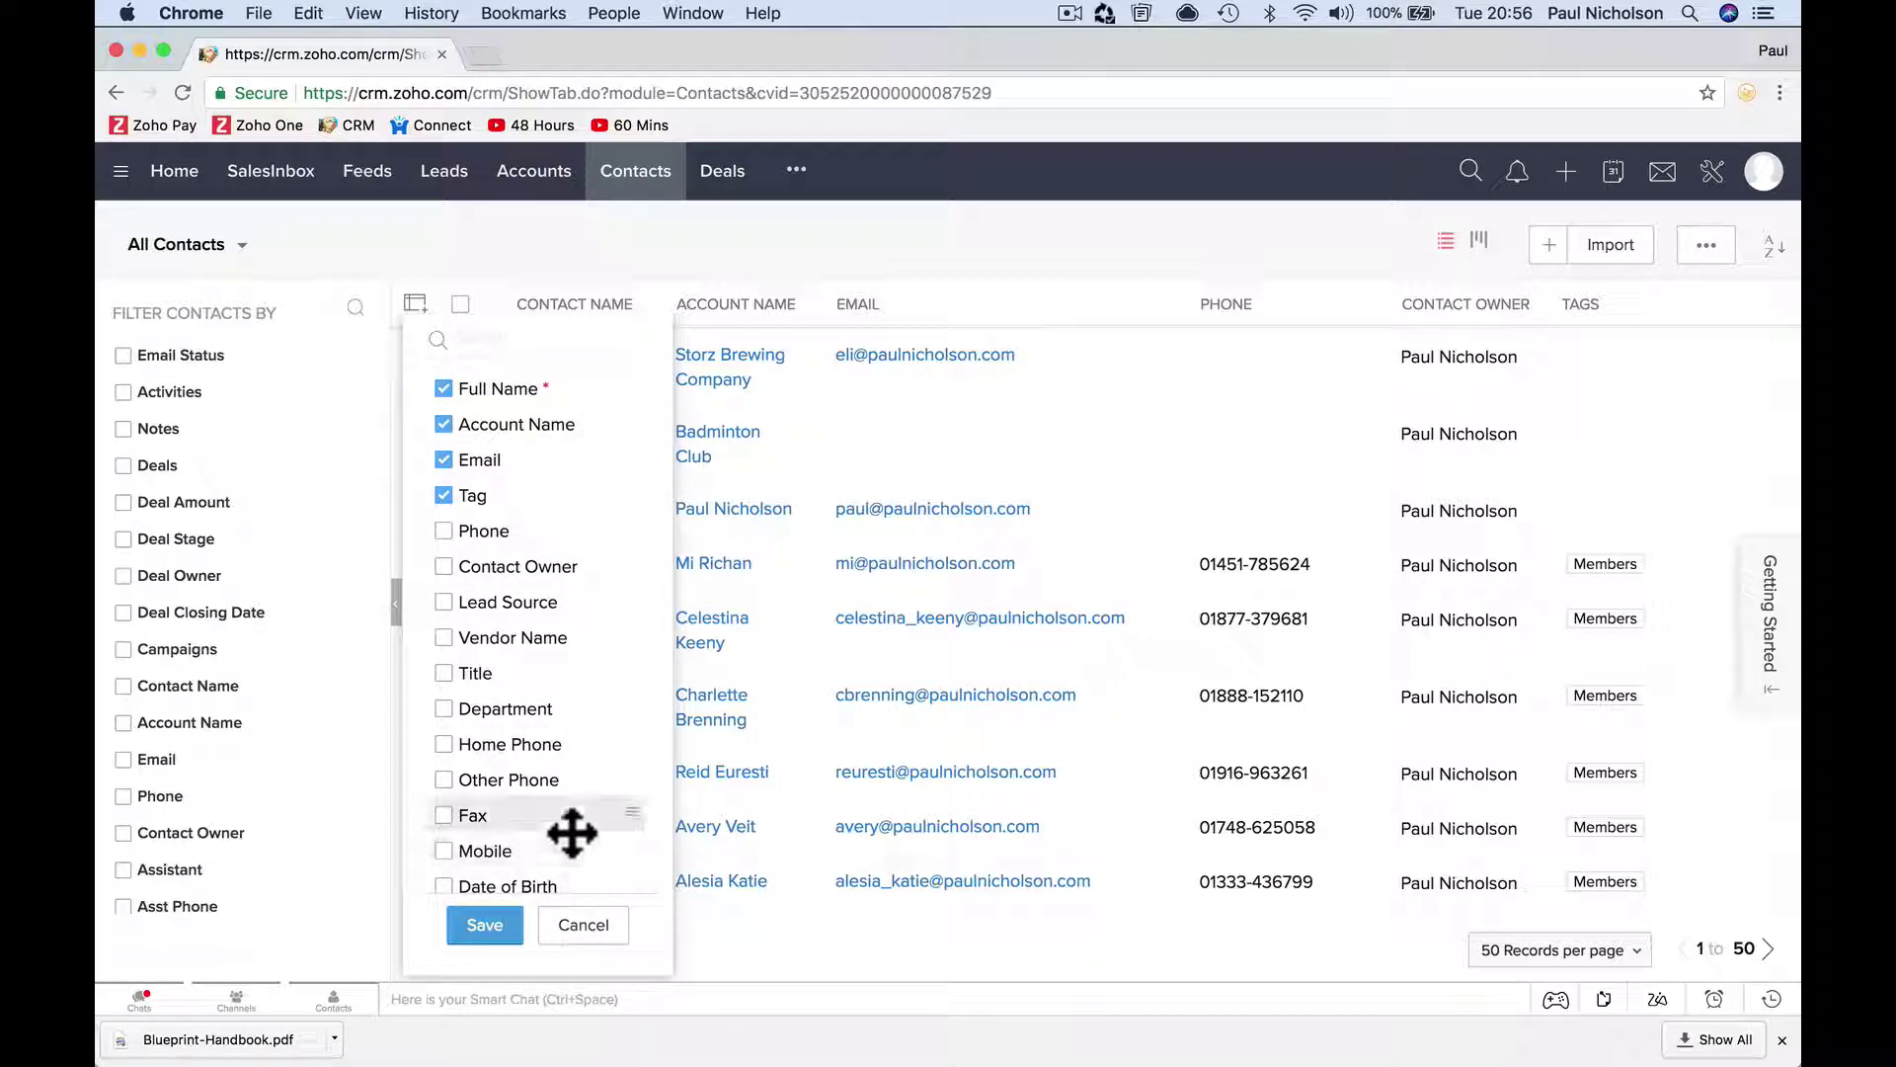
scroll(1177, 845, down, 10)
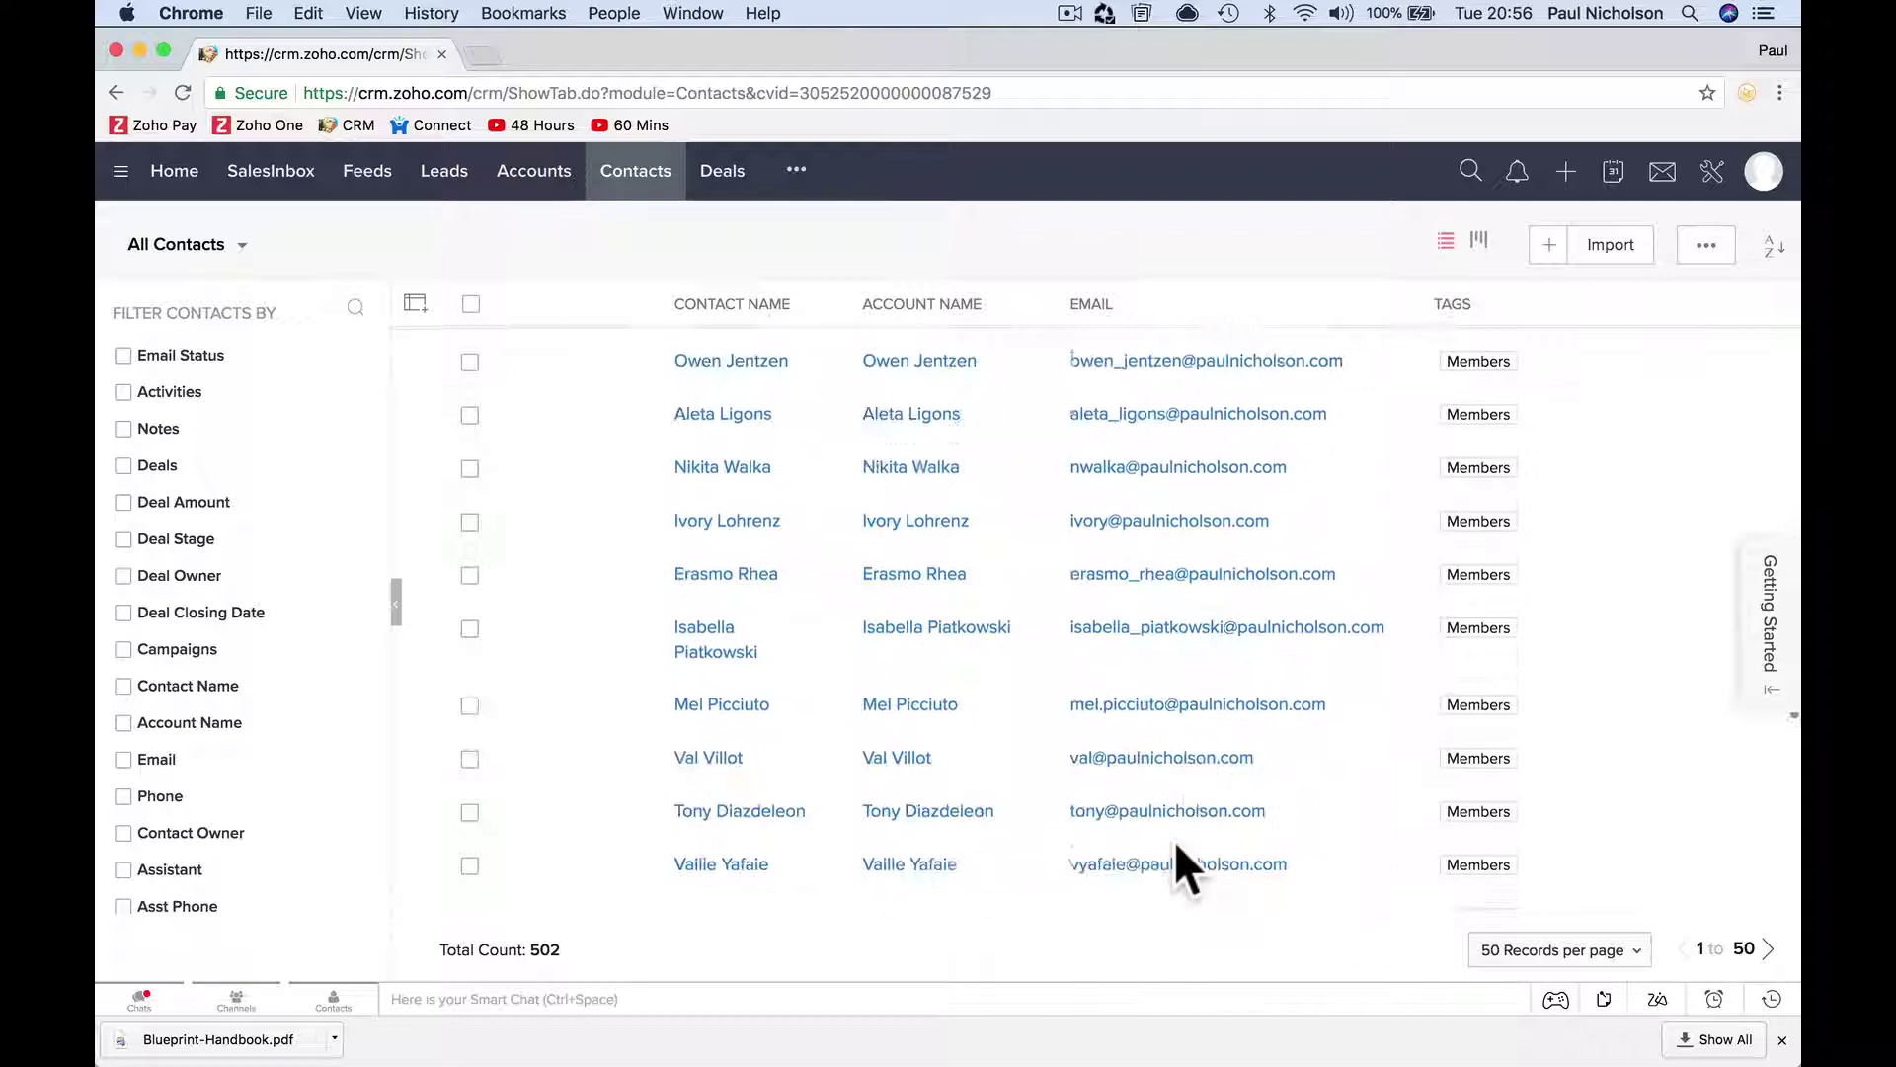
scroll(1178, 846, up, 10)
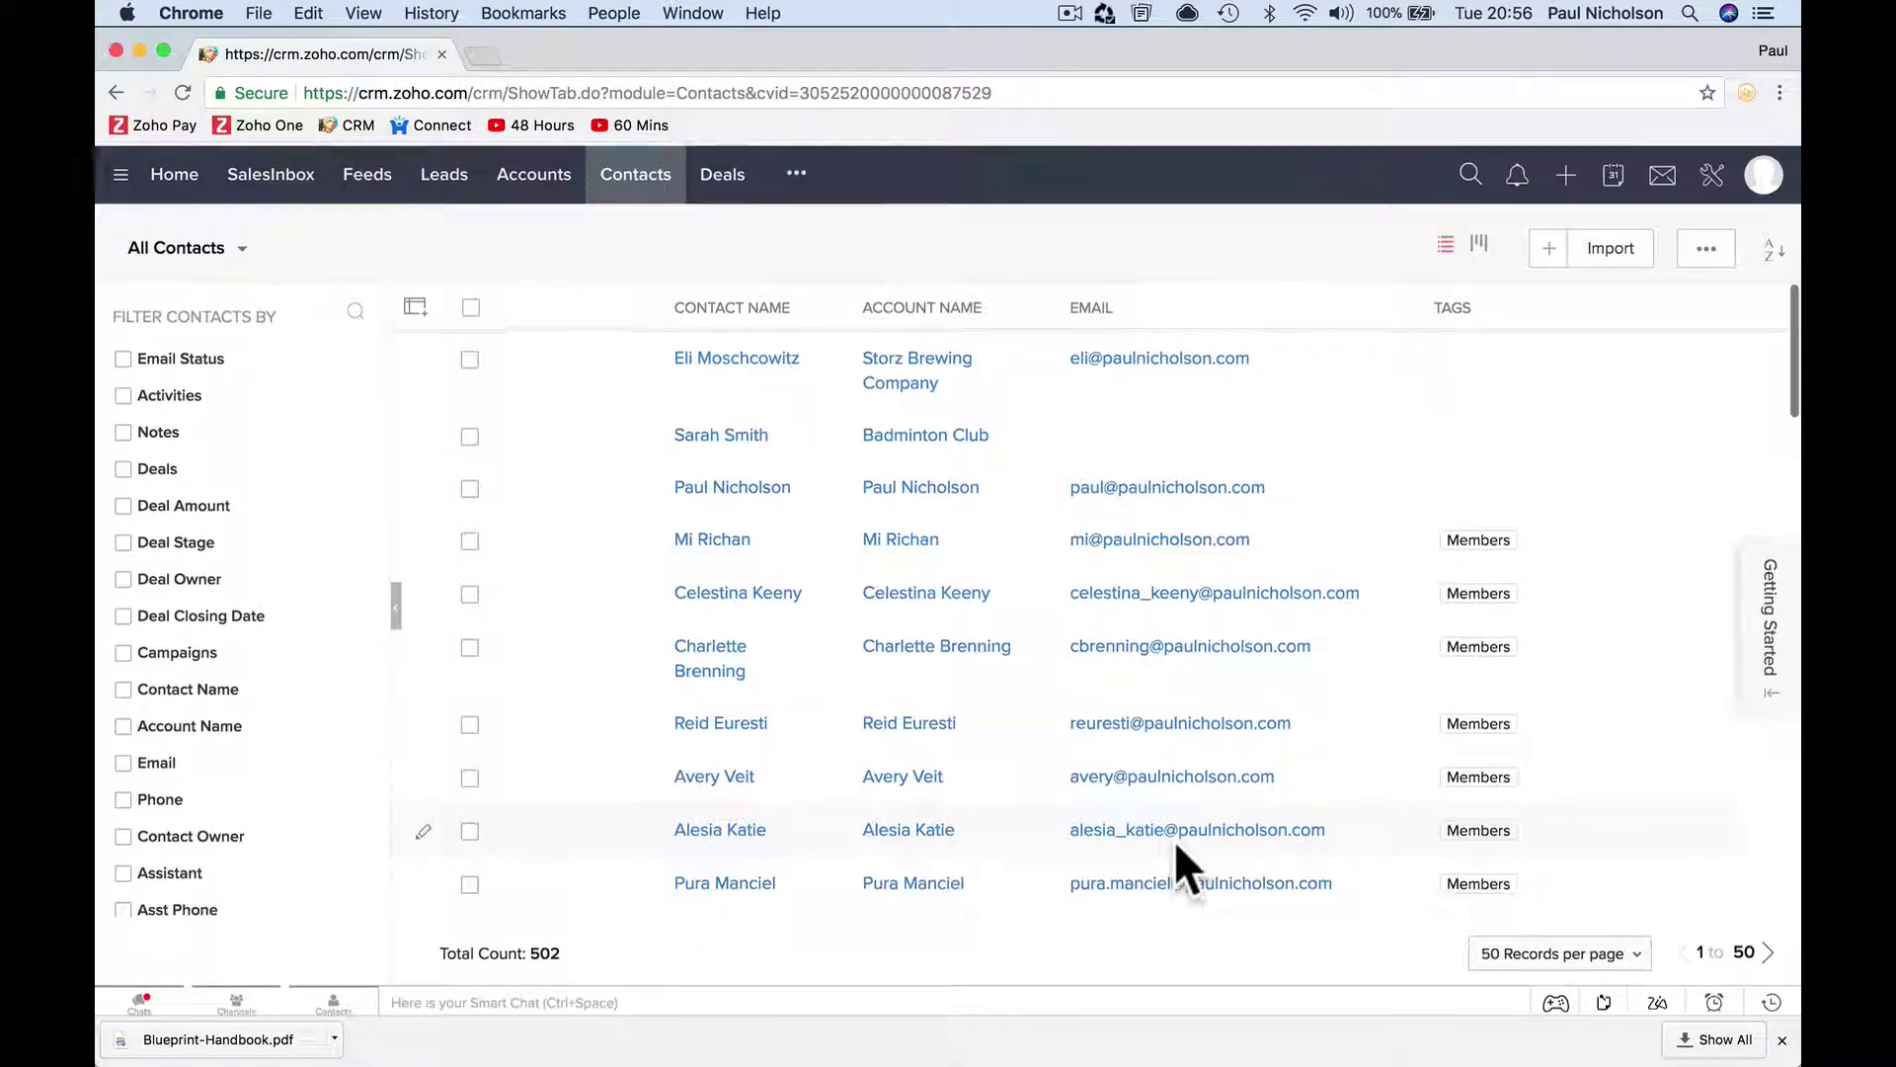
Tag the Storz Brewing Company contact as Affiliate and save.
click(736, 359)
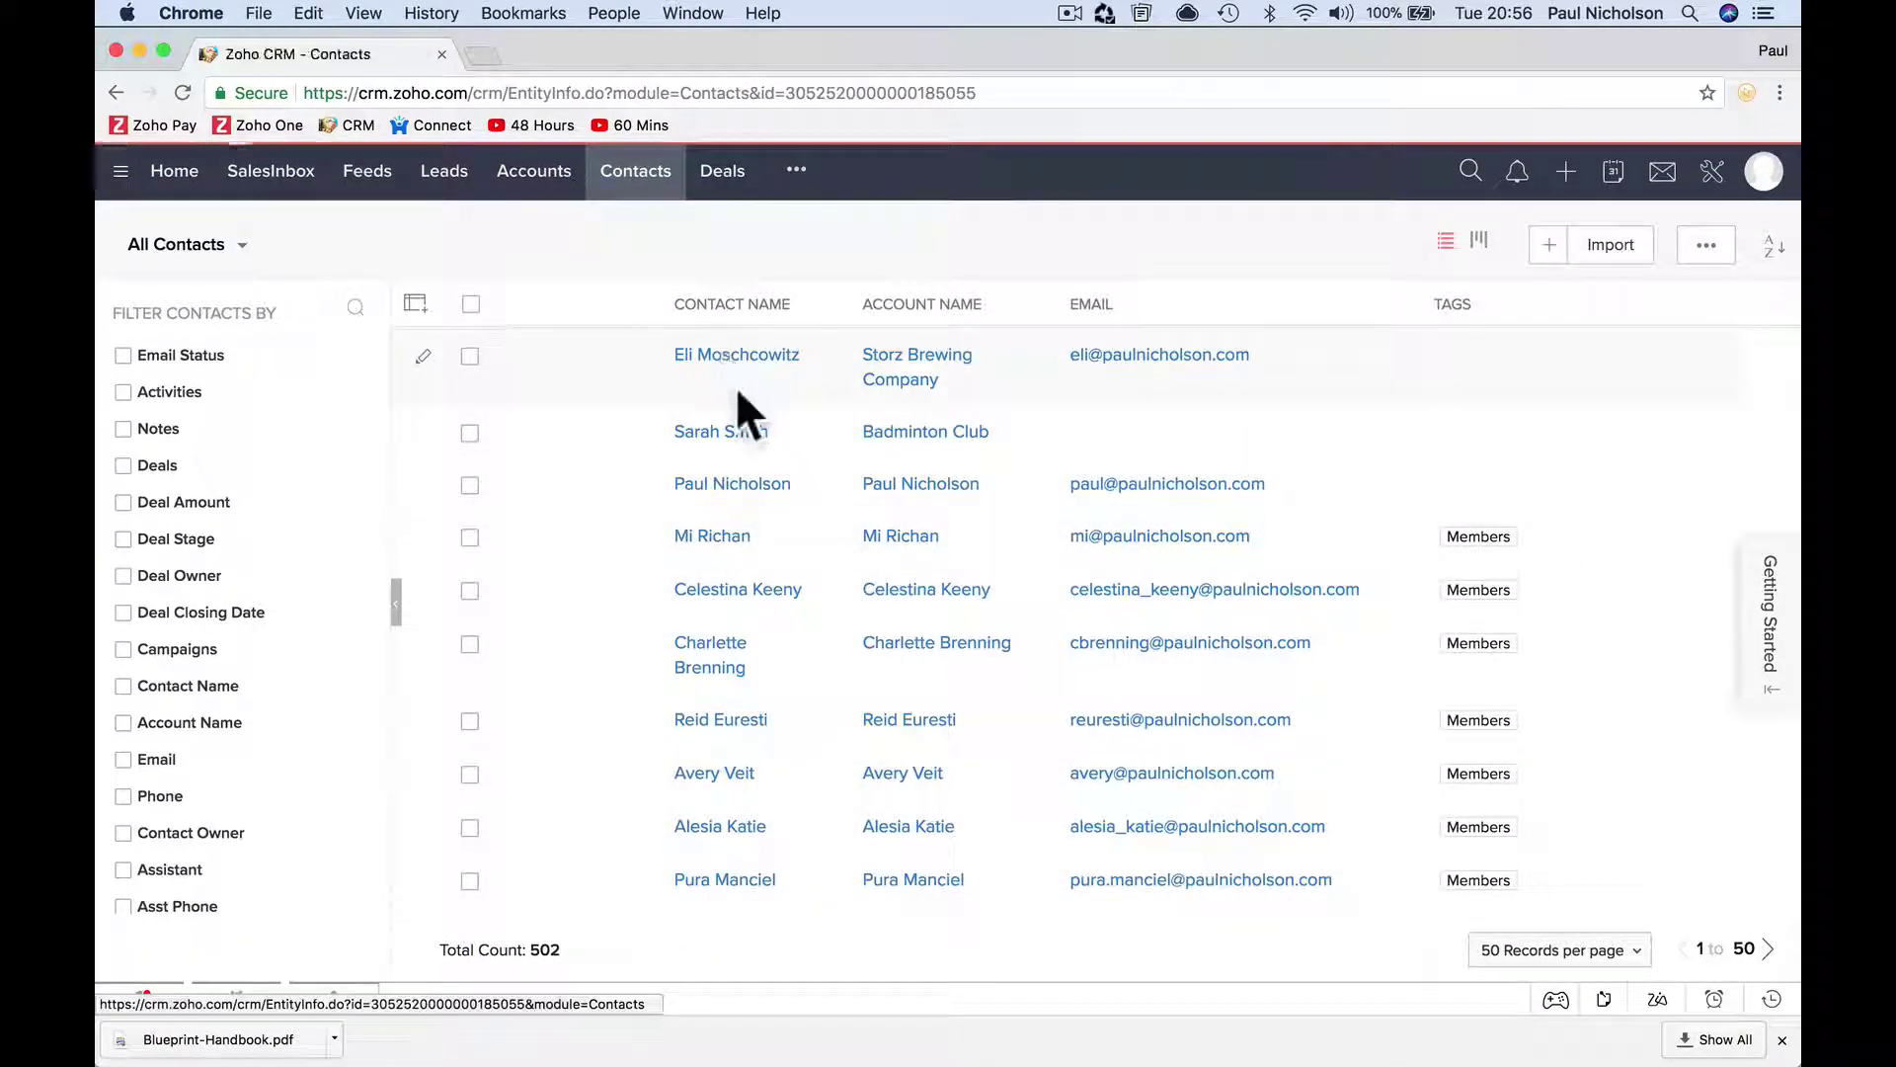
click(598, 361)
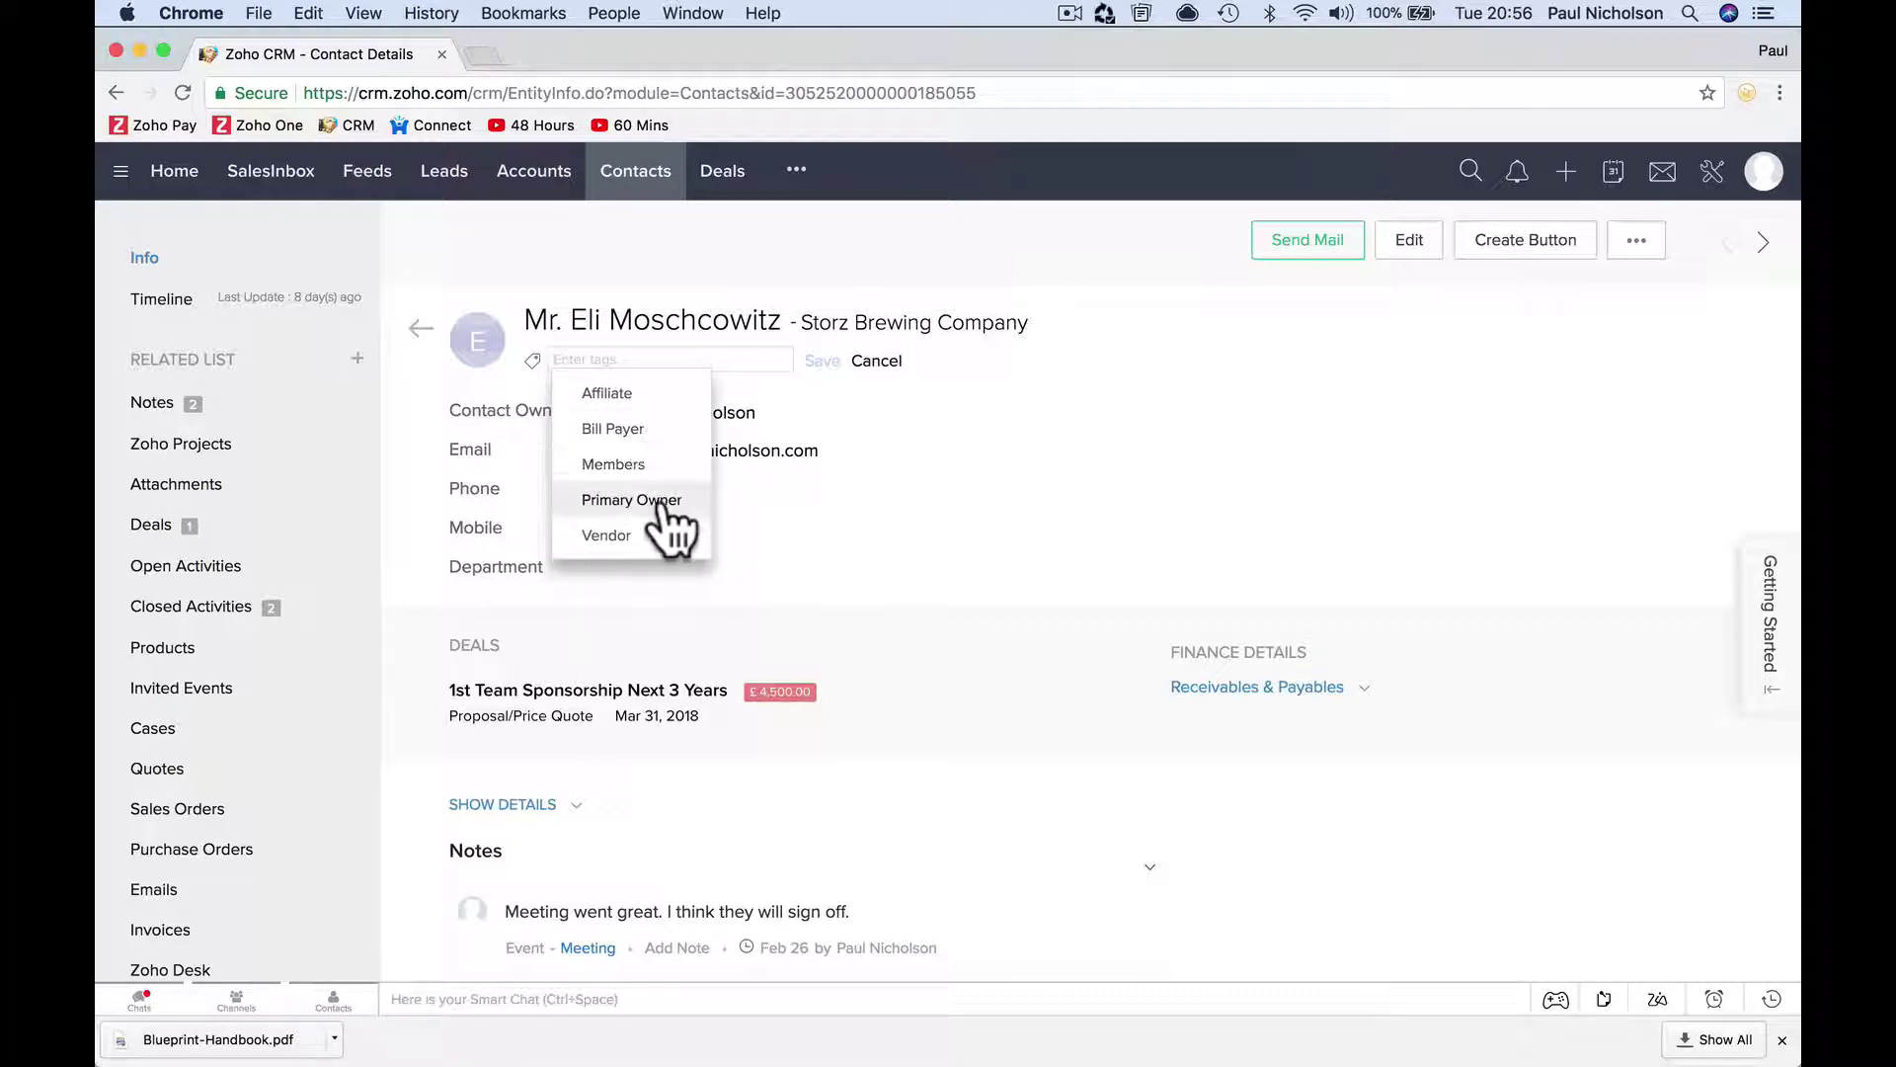
click(607, 392)
click(901, 362)
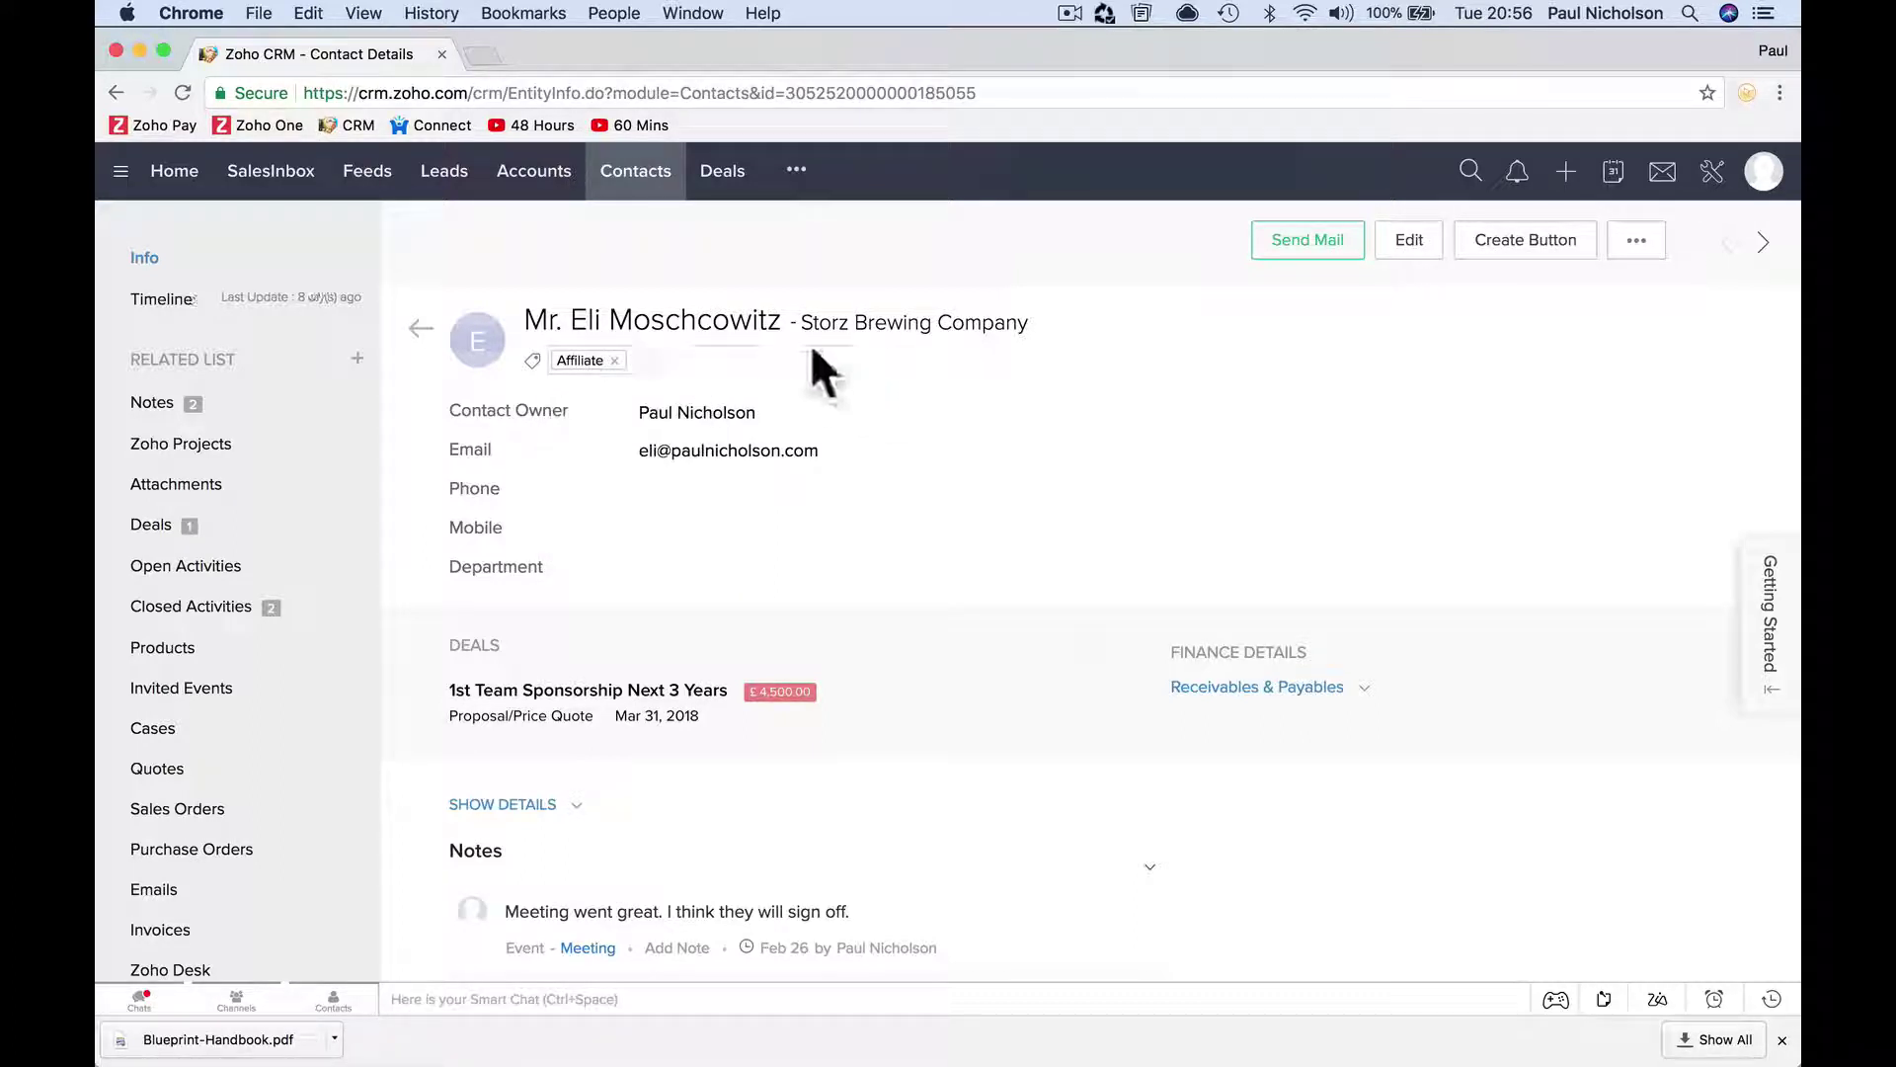
click(636, 180)
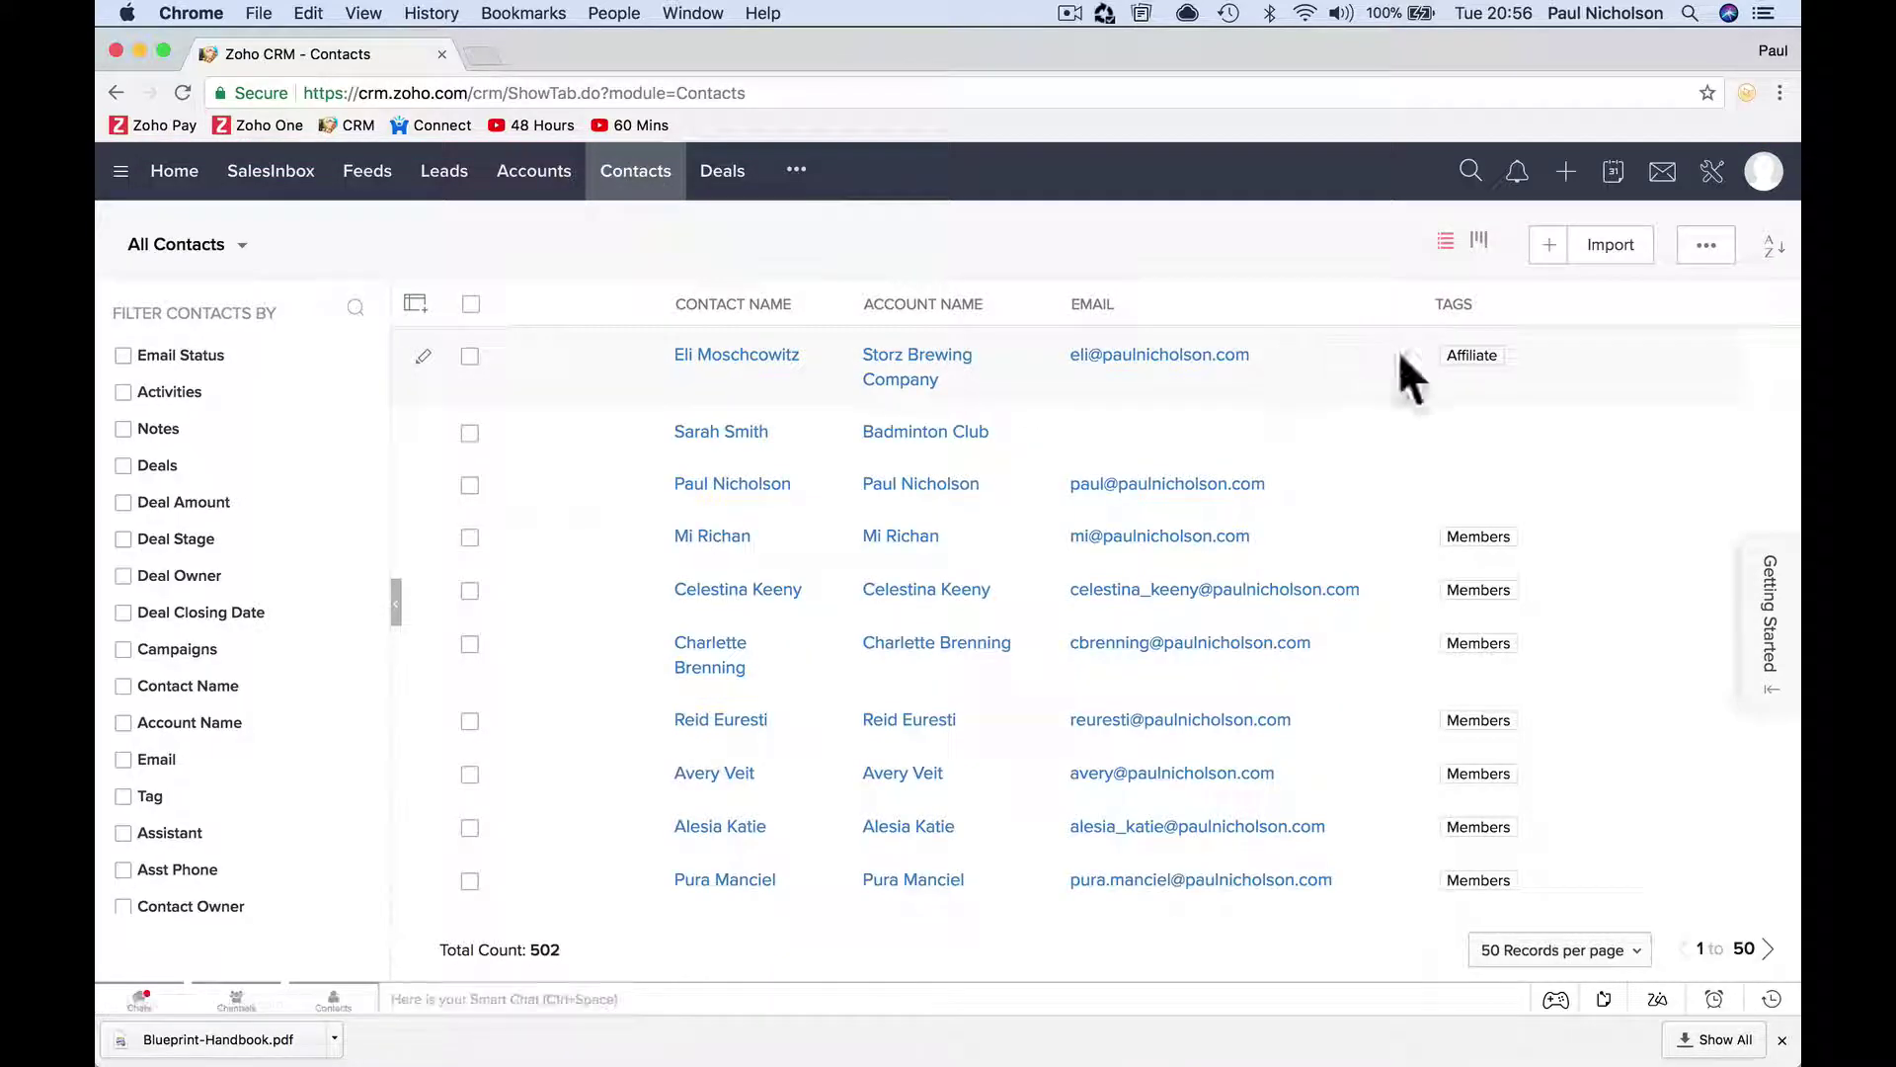
Tag the Badminton Club contact as Vendor and go back to All Contacts.
click(750, 435)
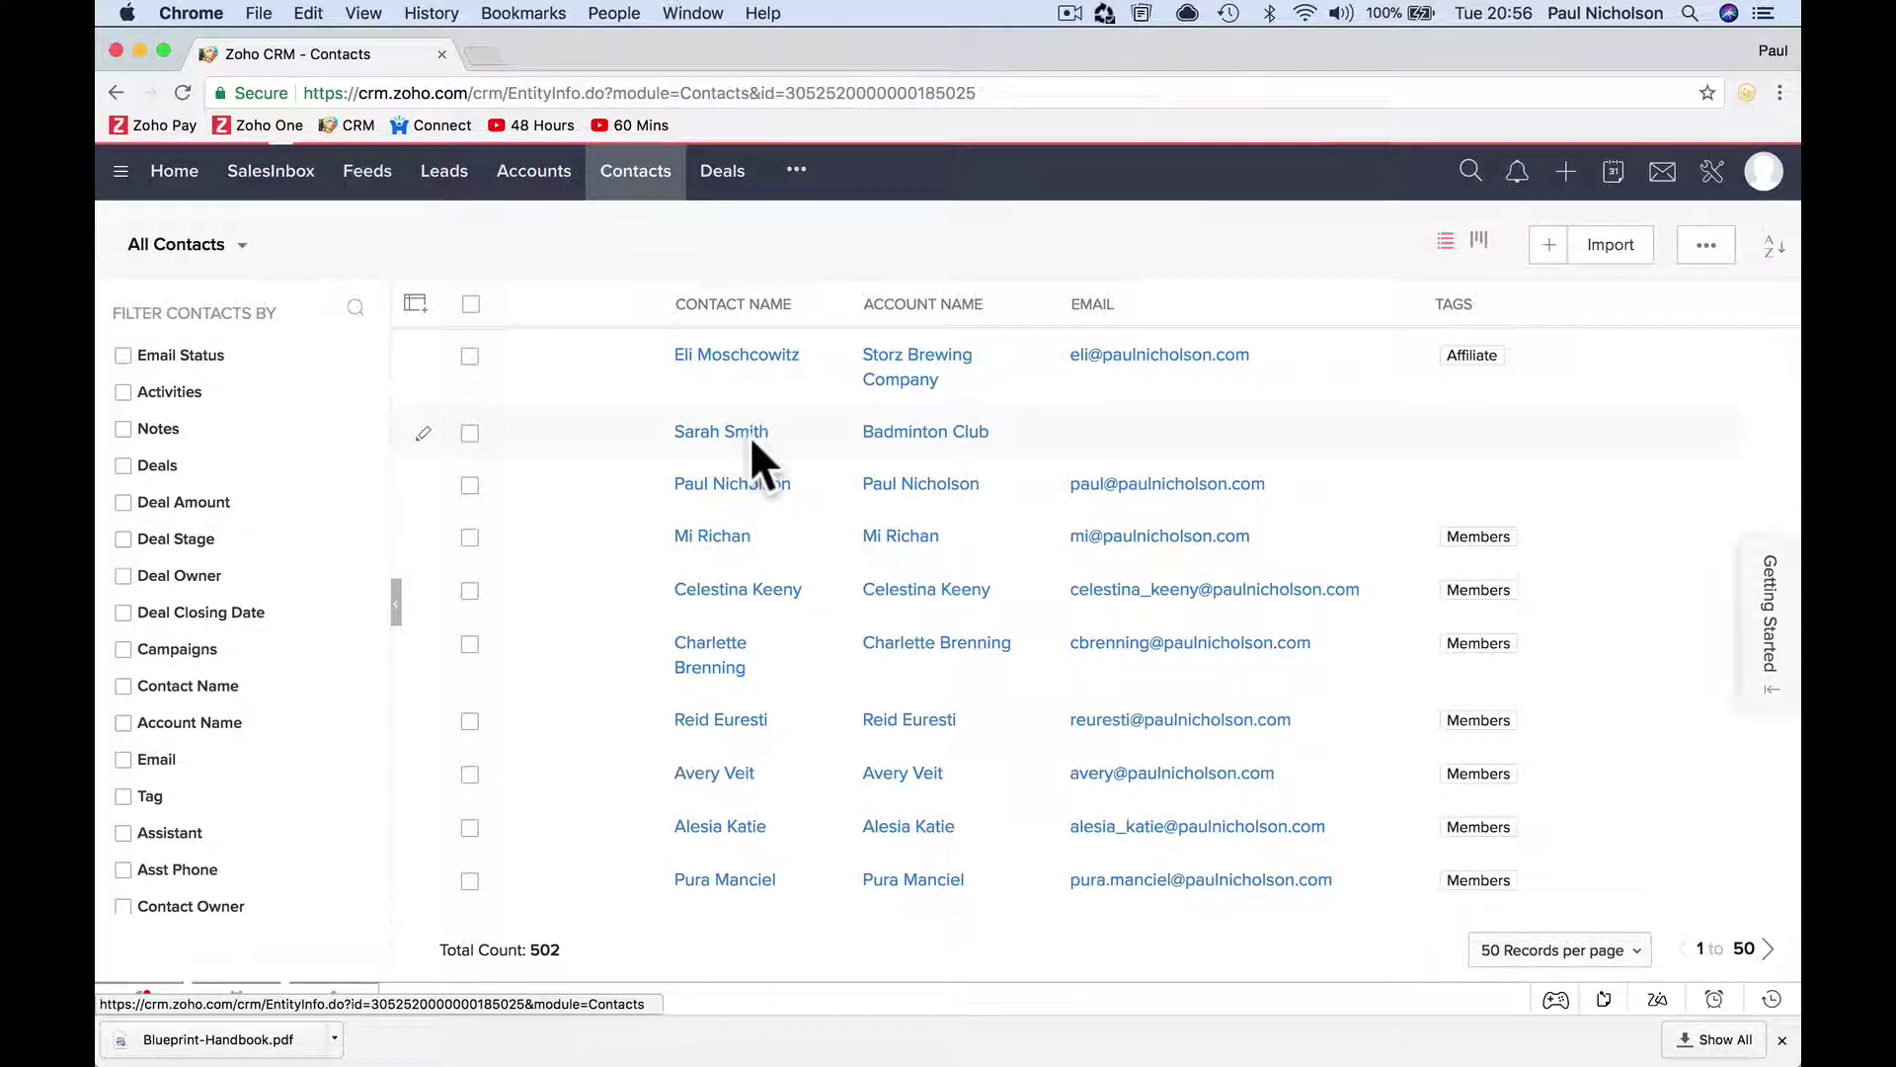
click(605, 364)
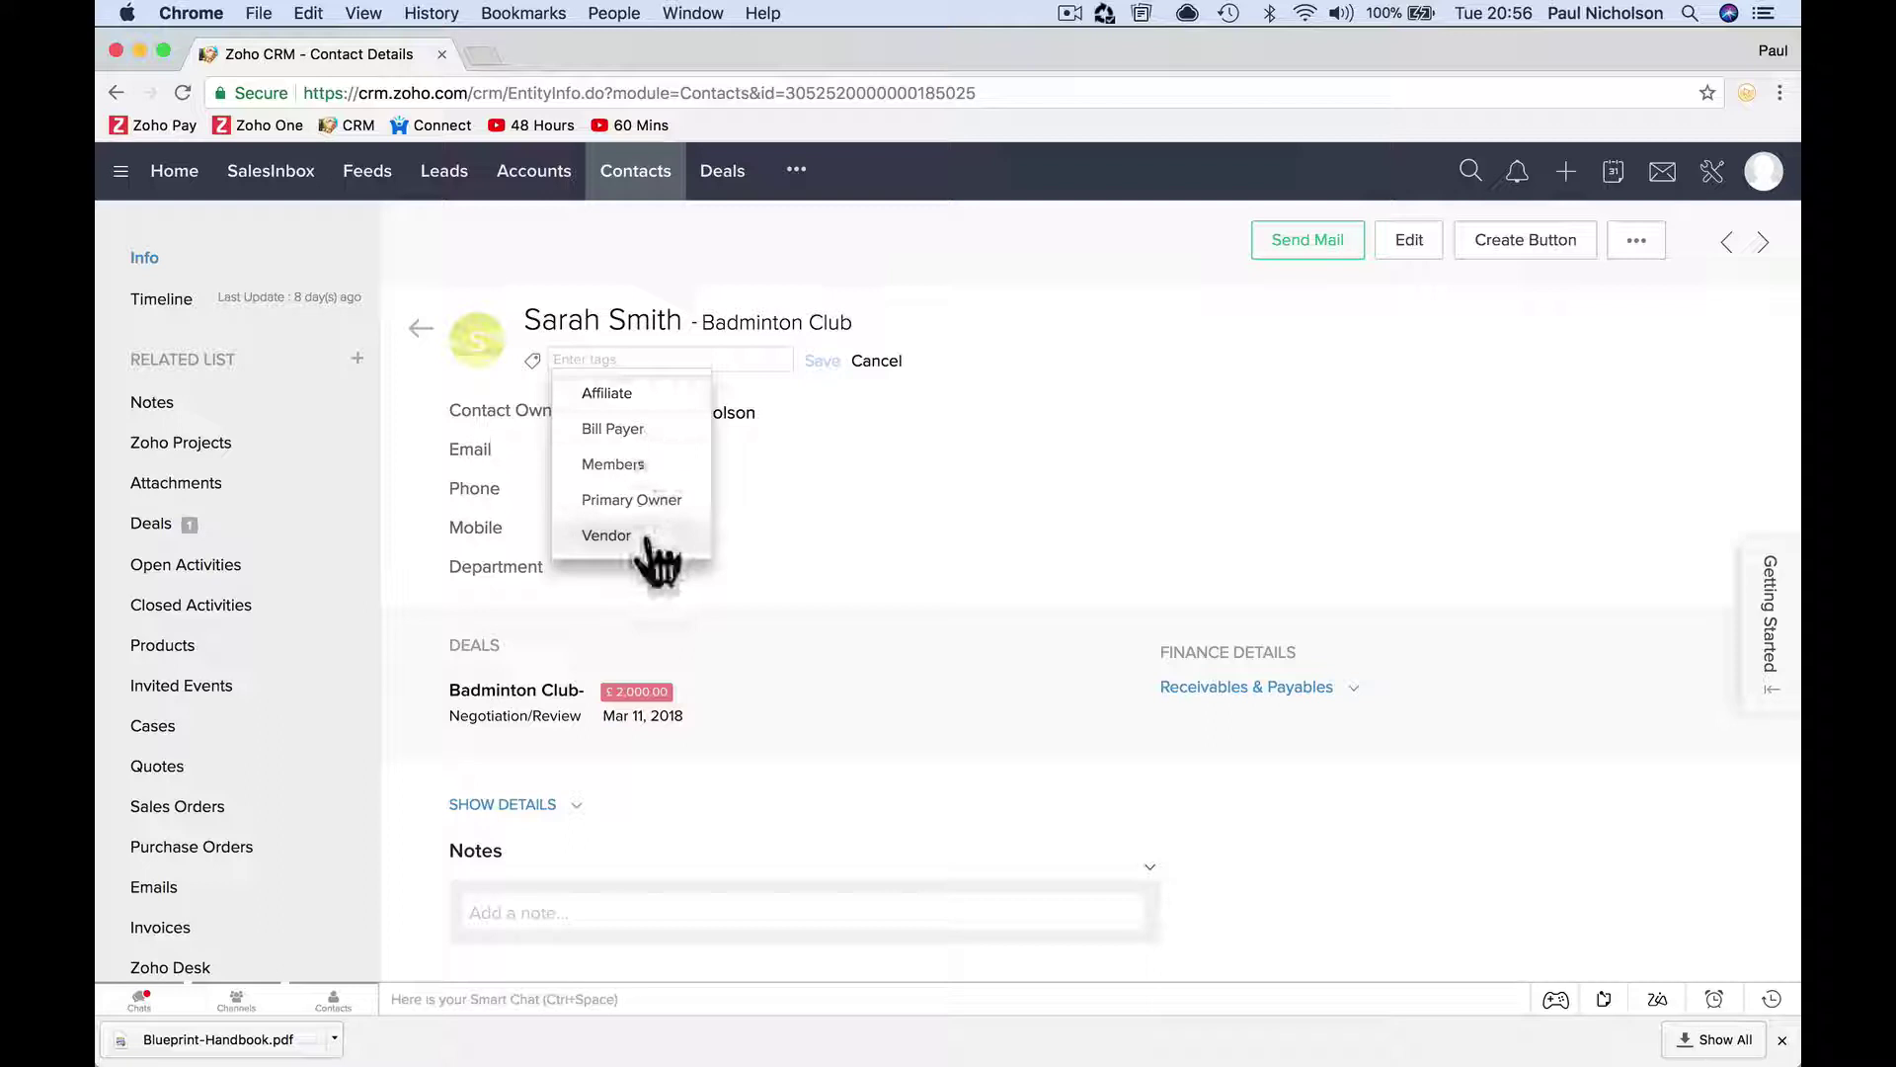
click(644, 536)
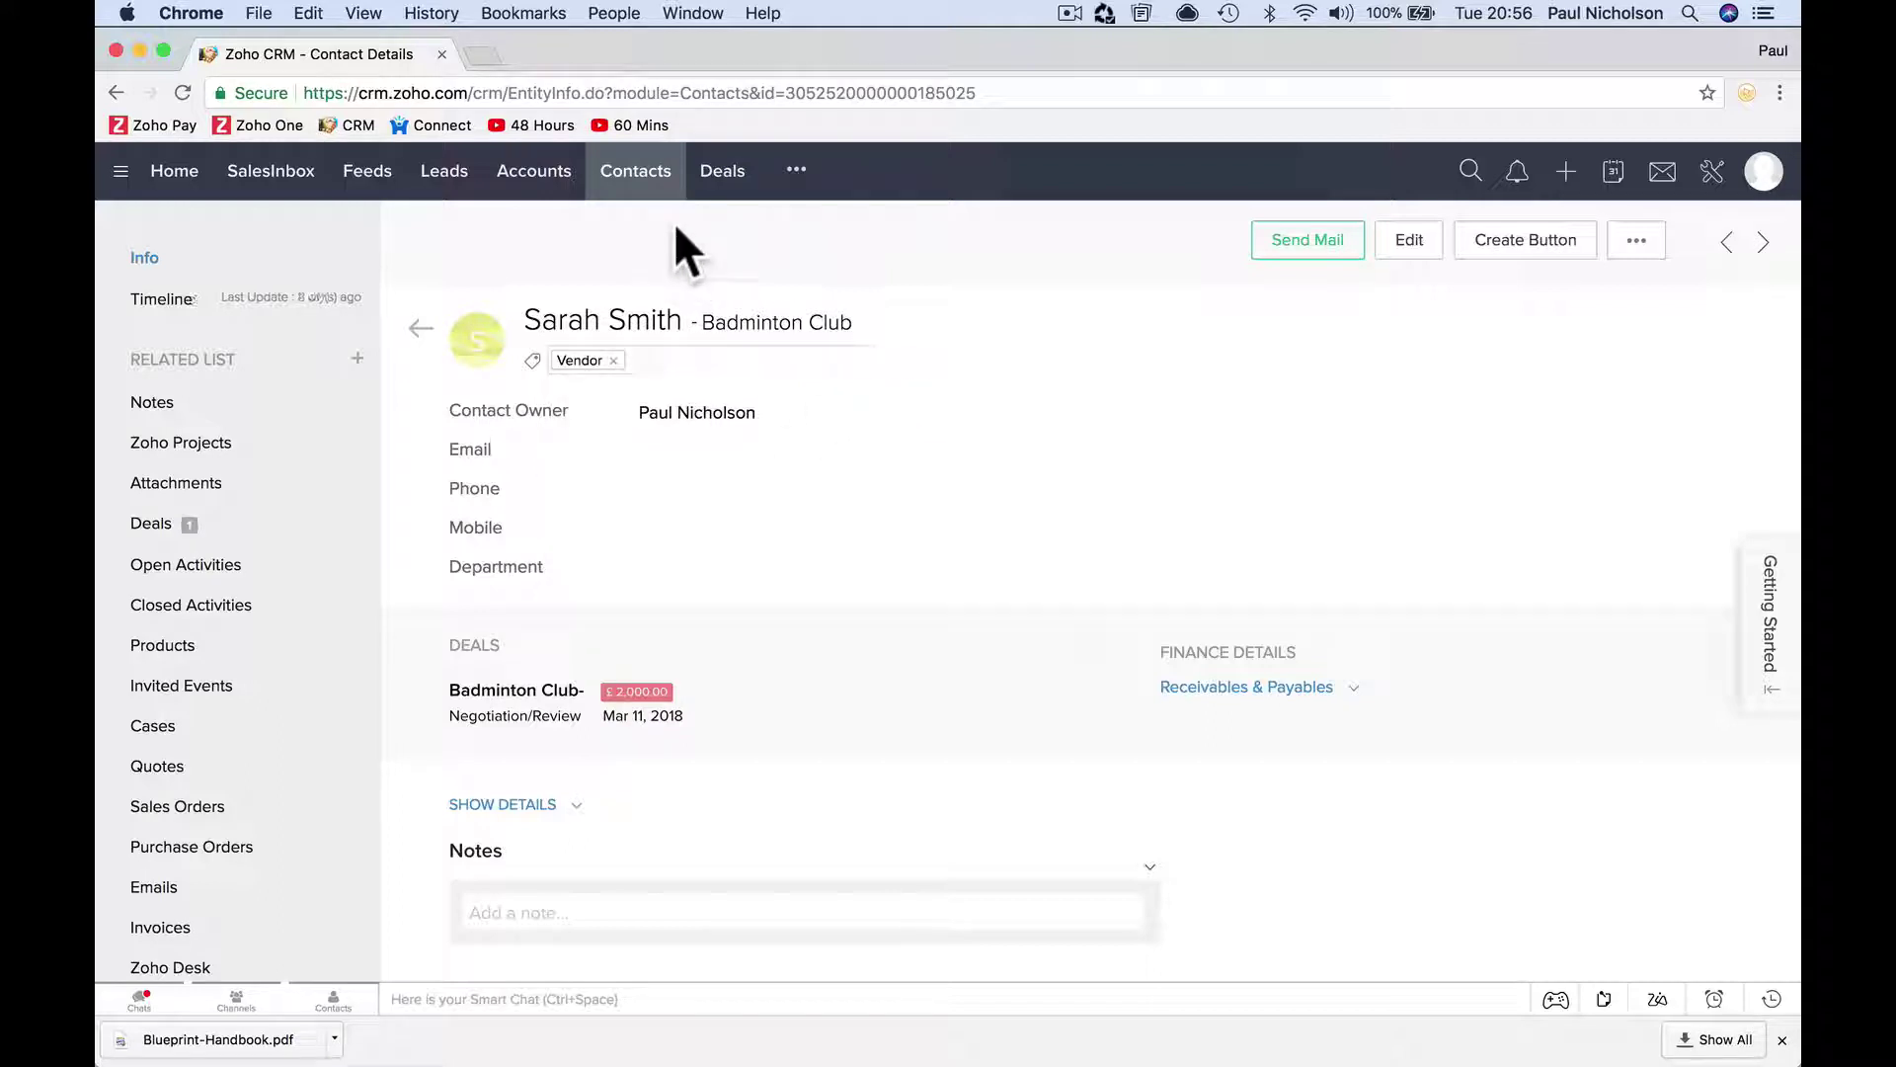
click(632, 177)
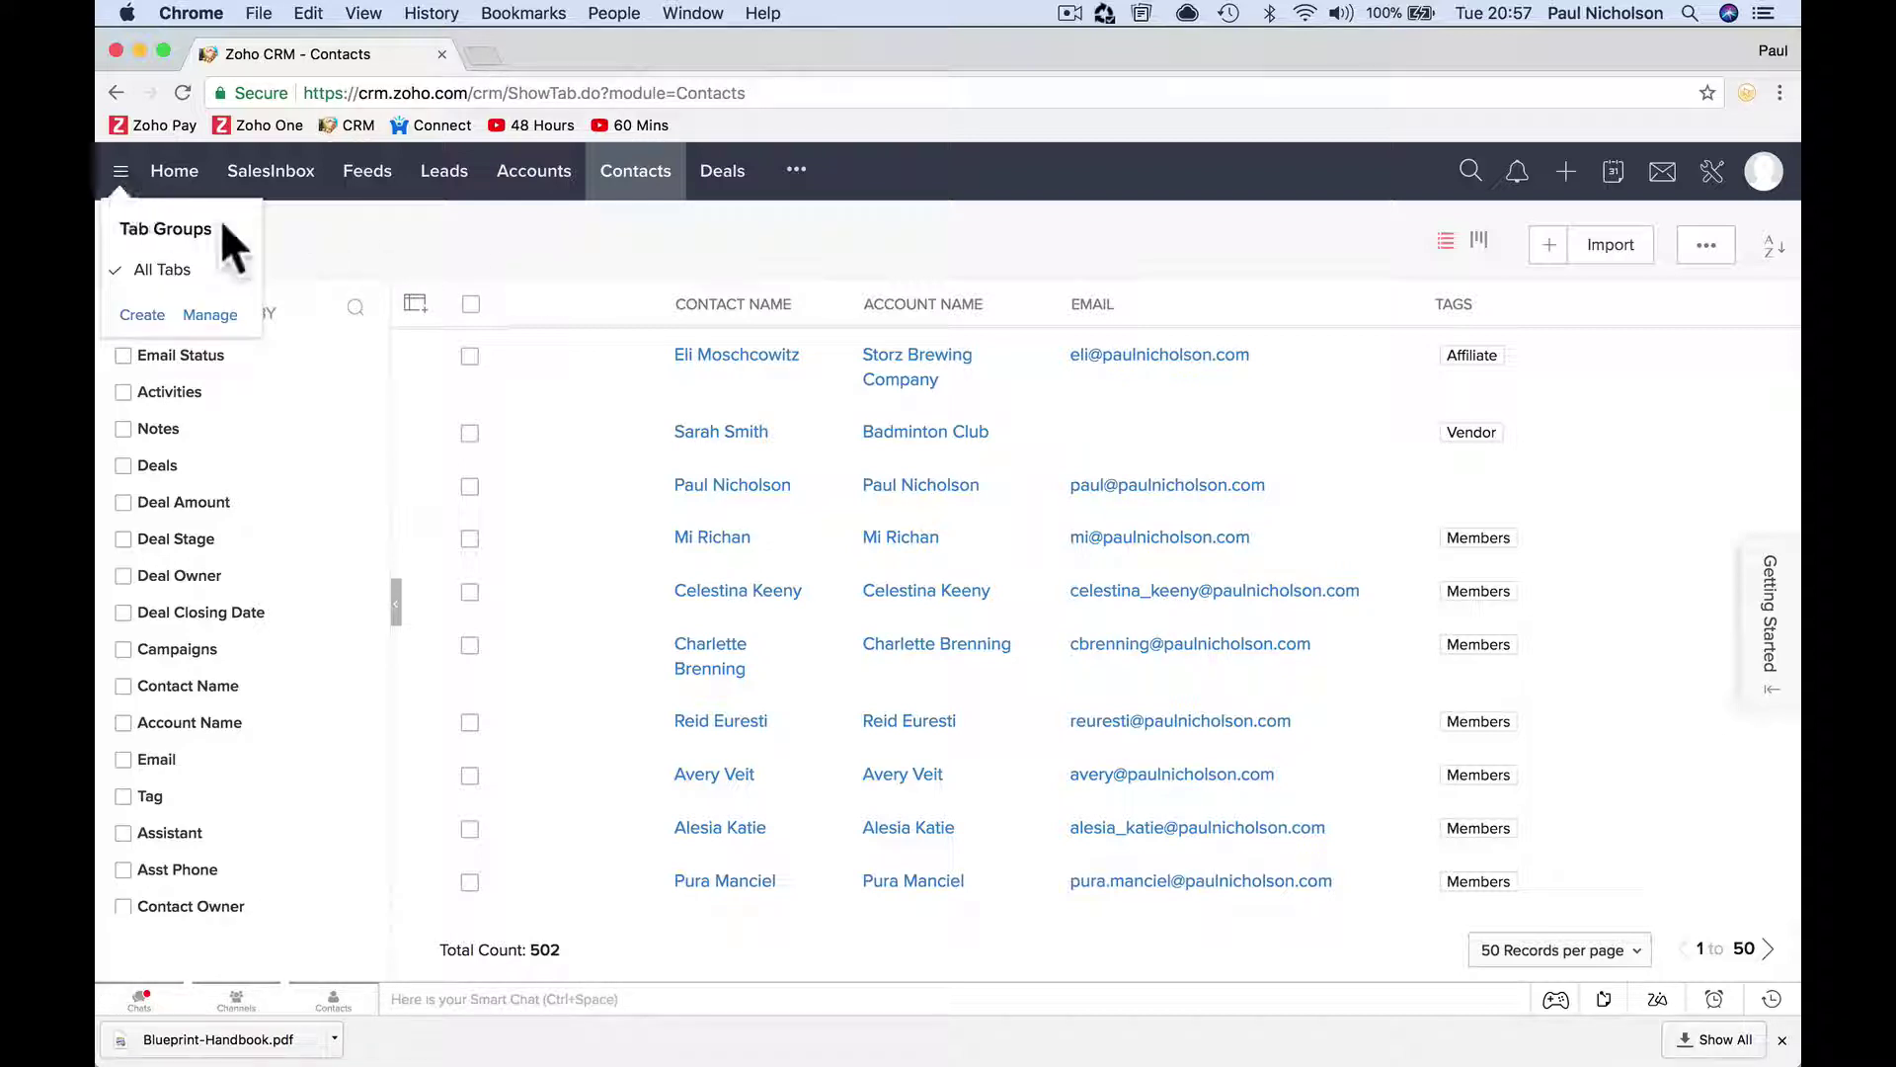
Go from CRM Home through the Zoho One apps grid to the Zoho Campaigns welcome dashboard.
click(173, 182)
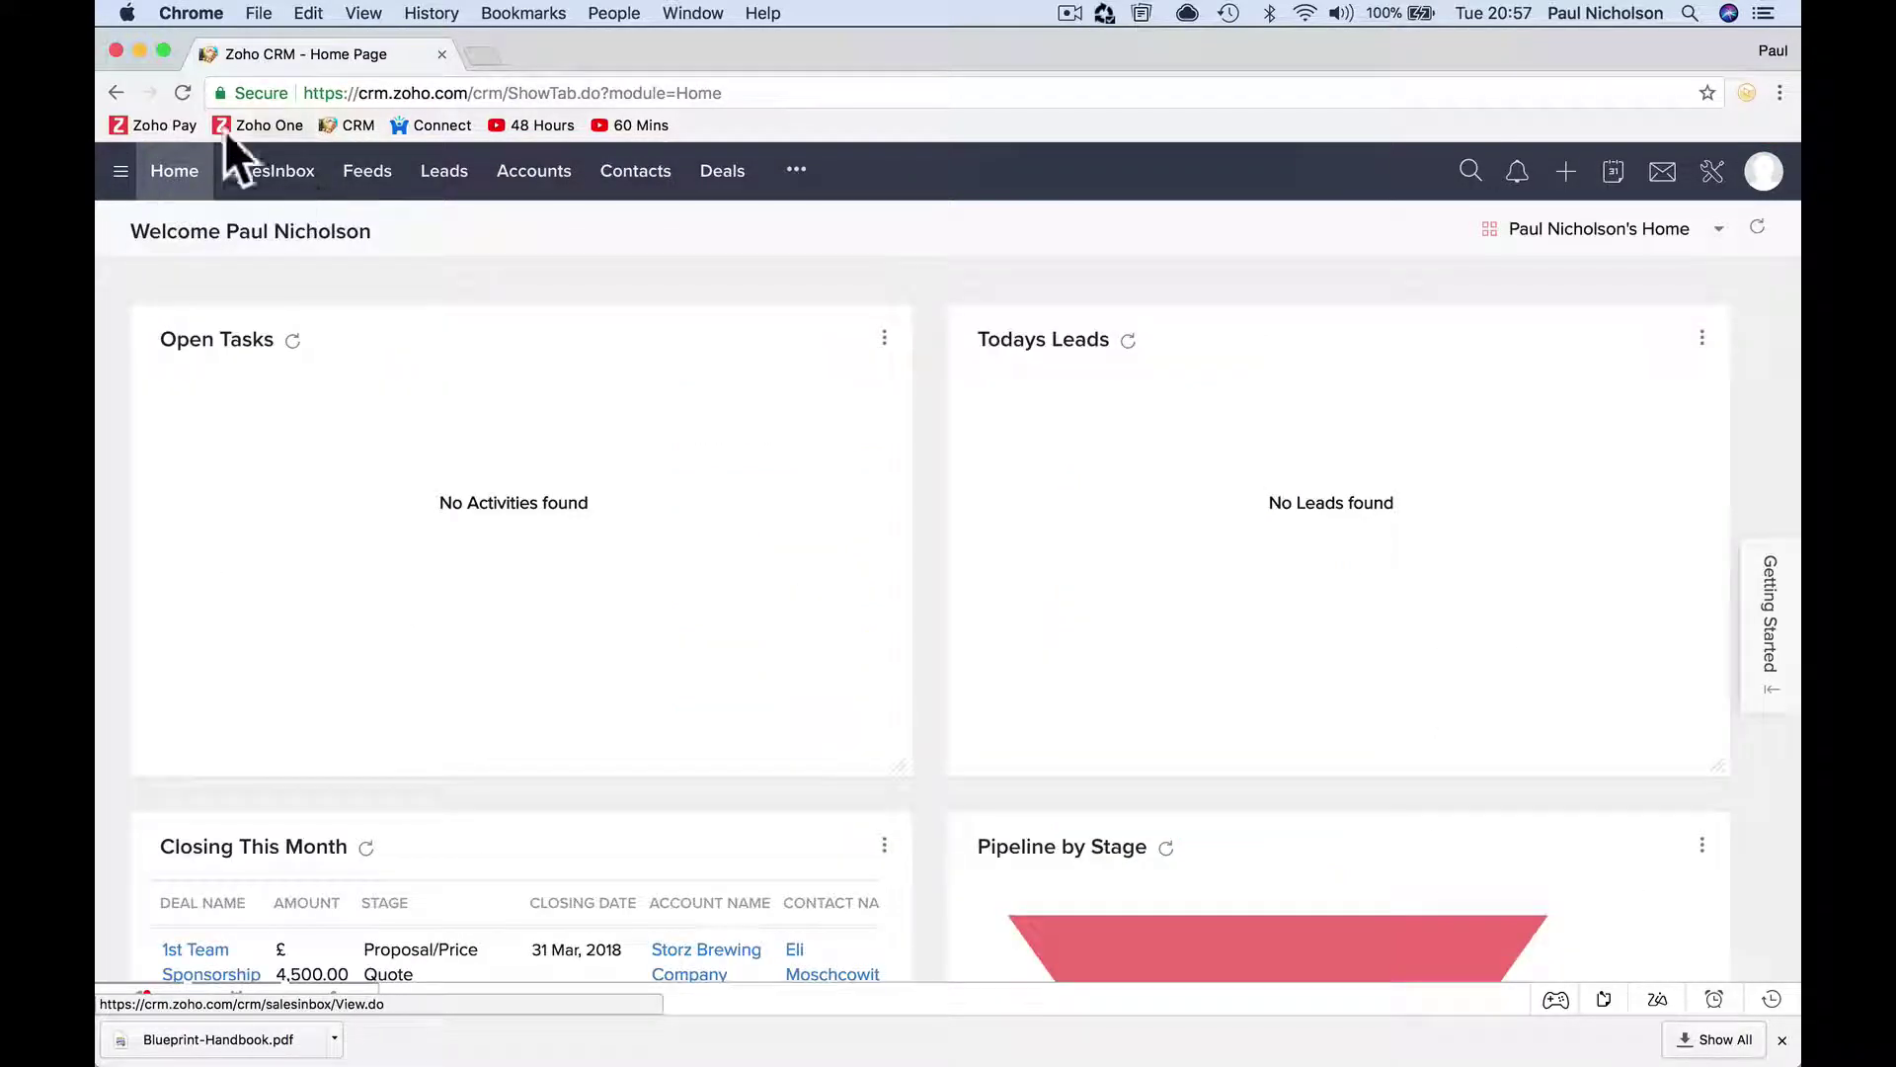
click(219, 124)
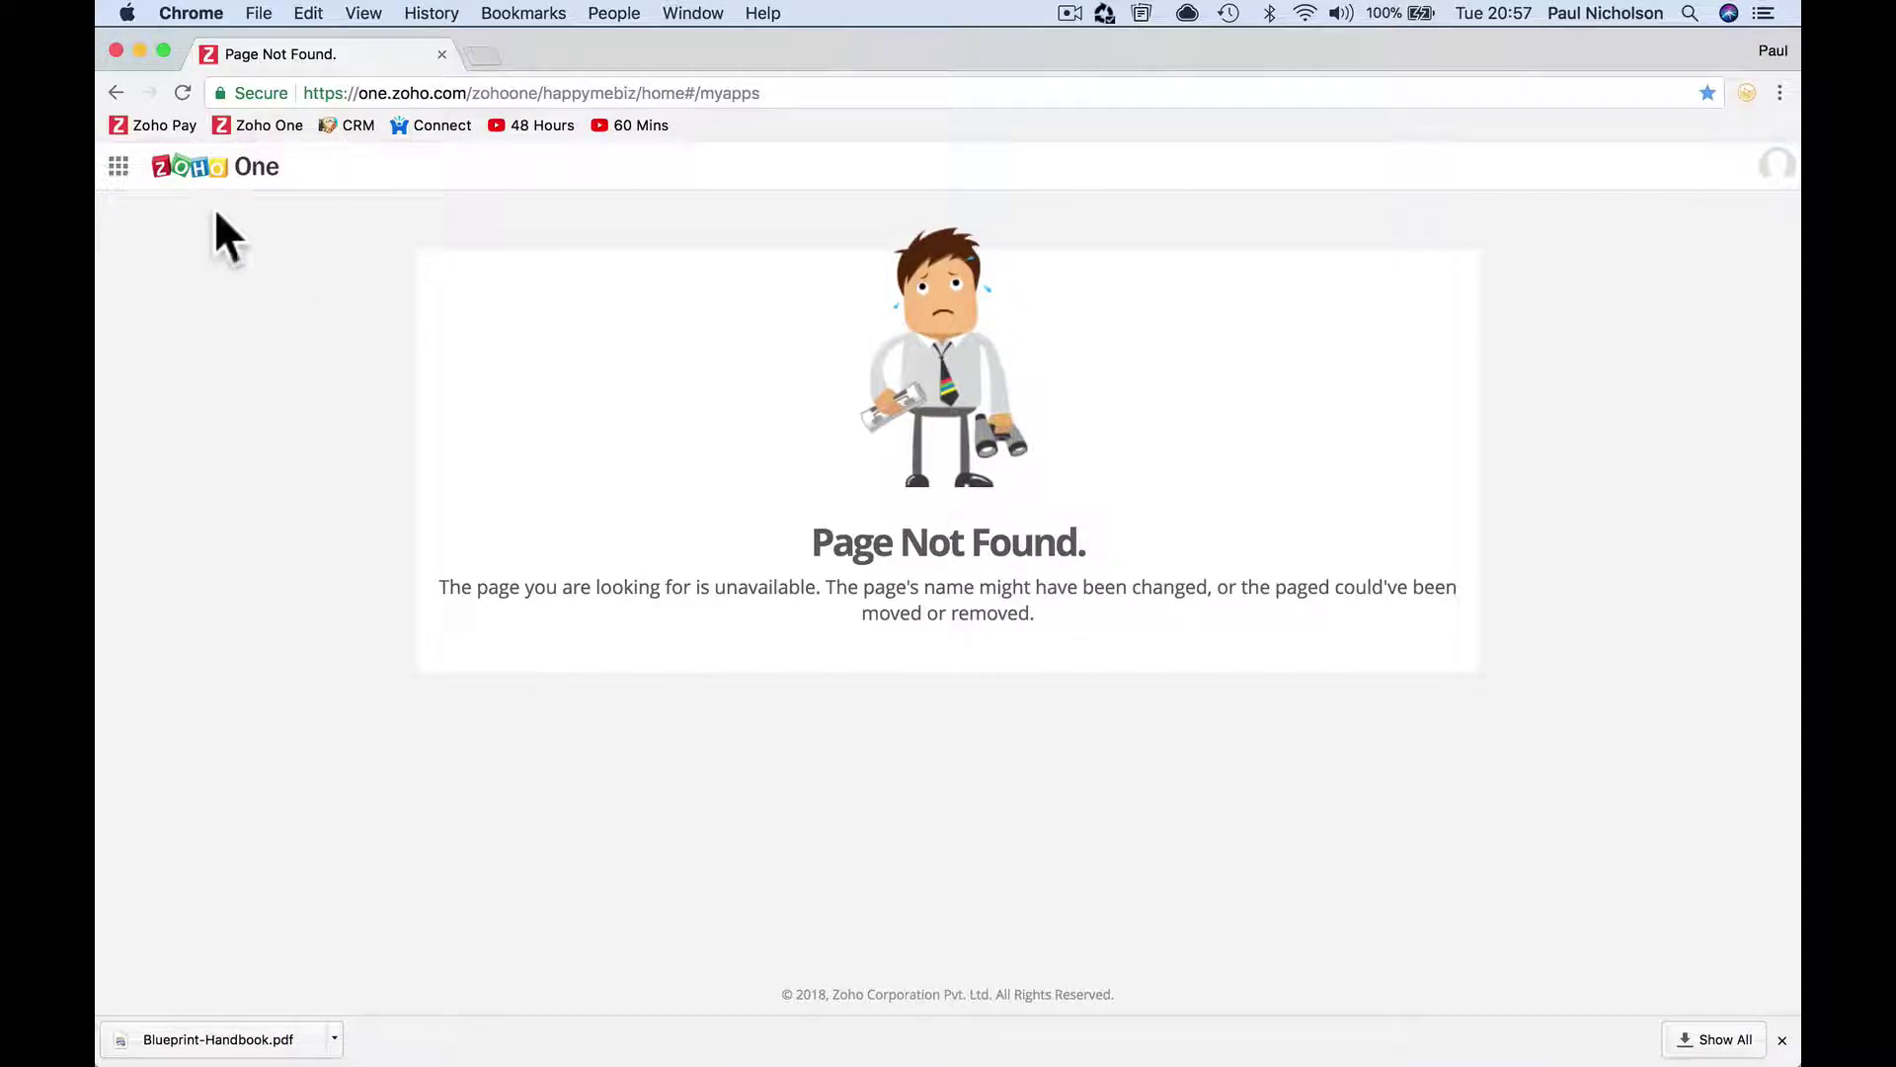
click(119, 166)
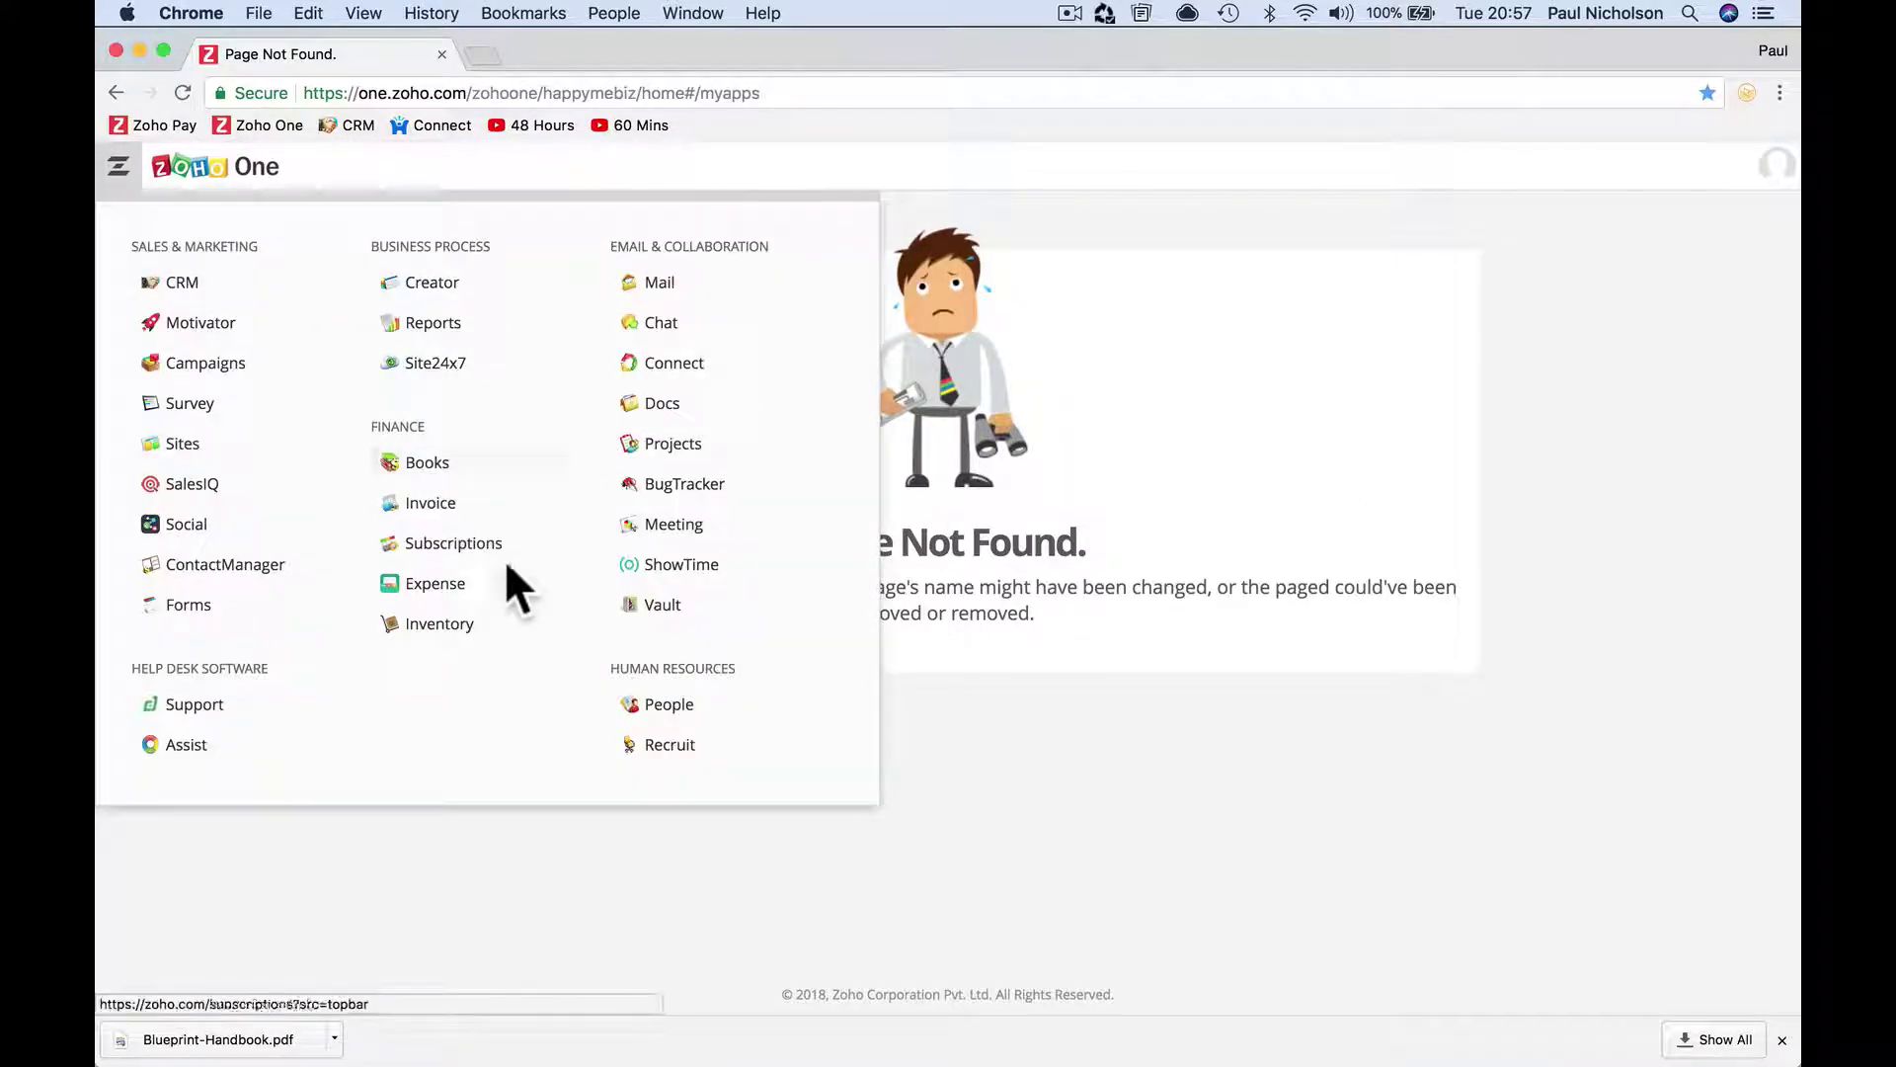
click(259, 479)
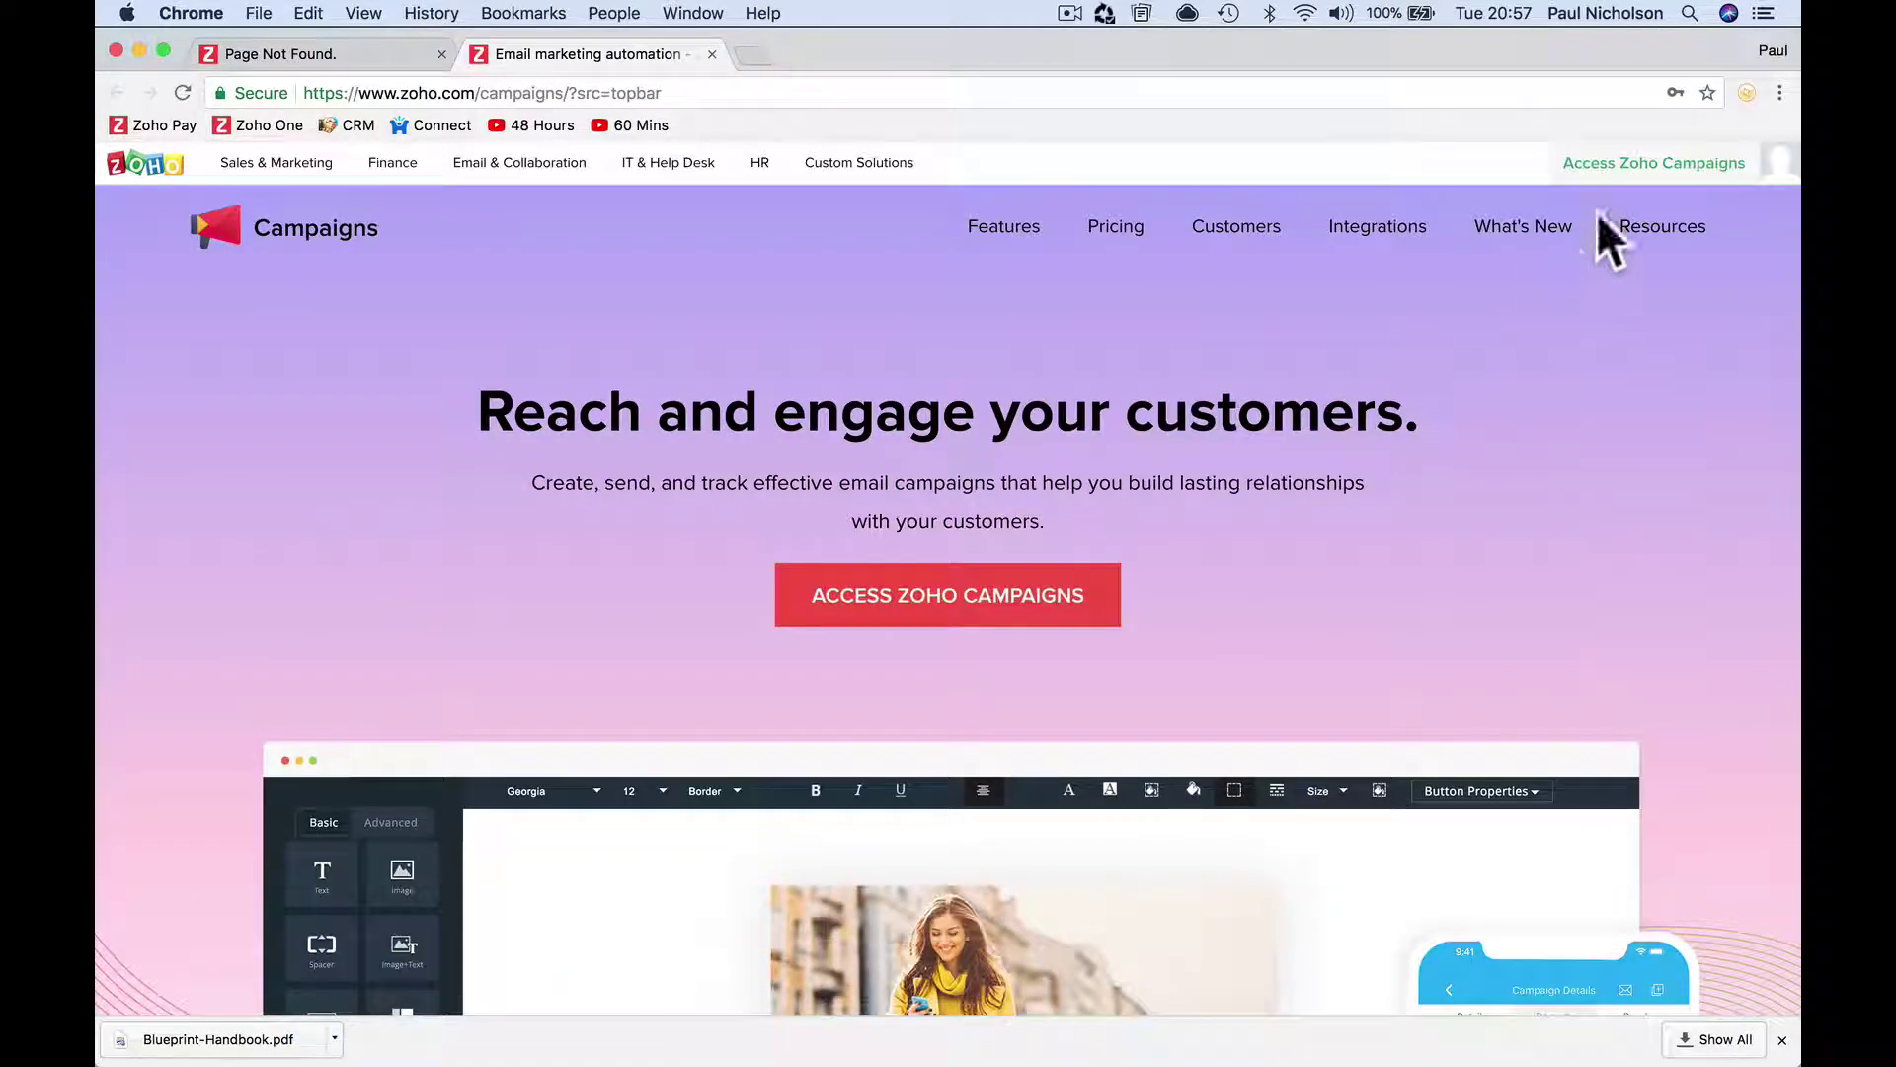
click(1511, 255)
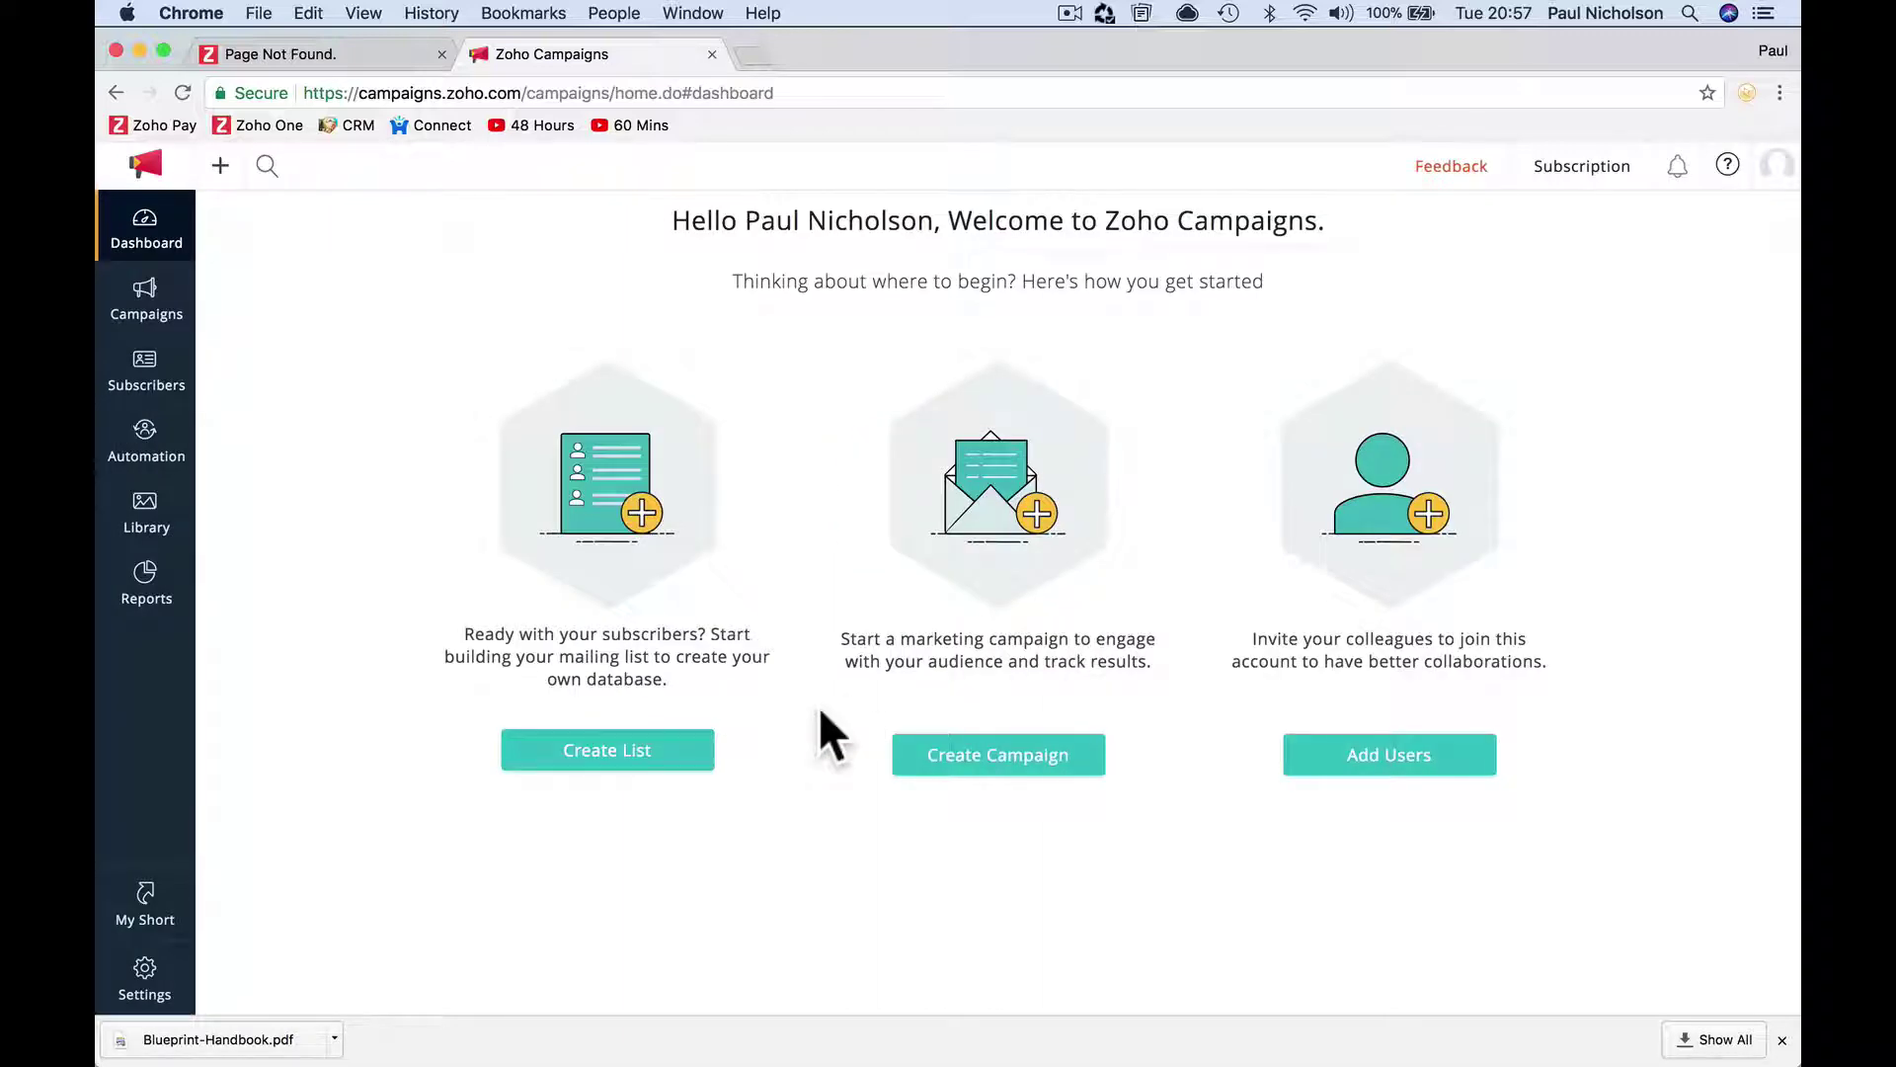
Create a list named 'Members Newsletter', signup forms set to Yes, message 'Welcome to the list'.
click(691, 753)
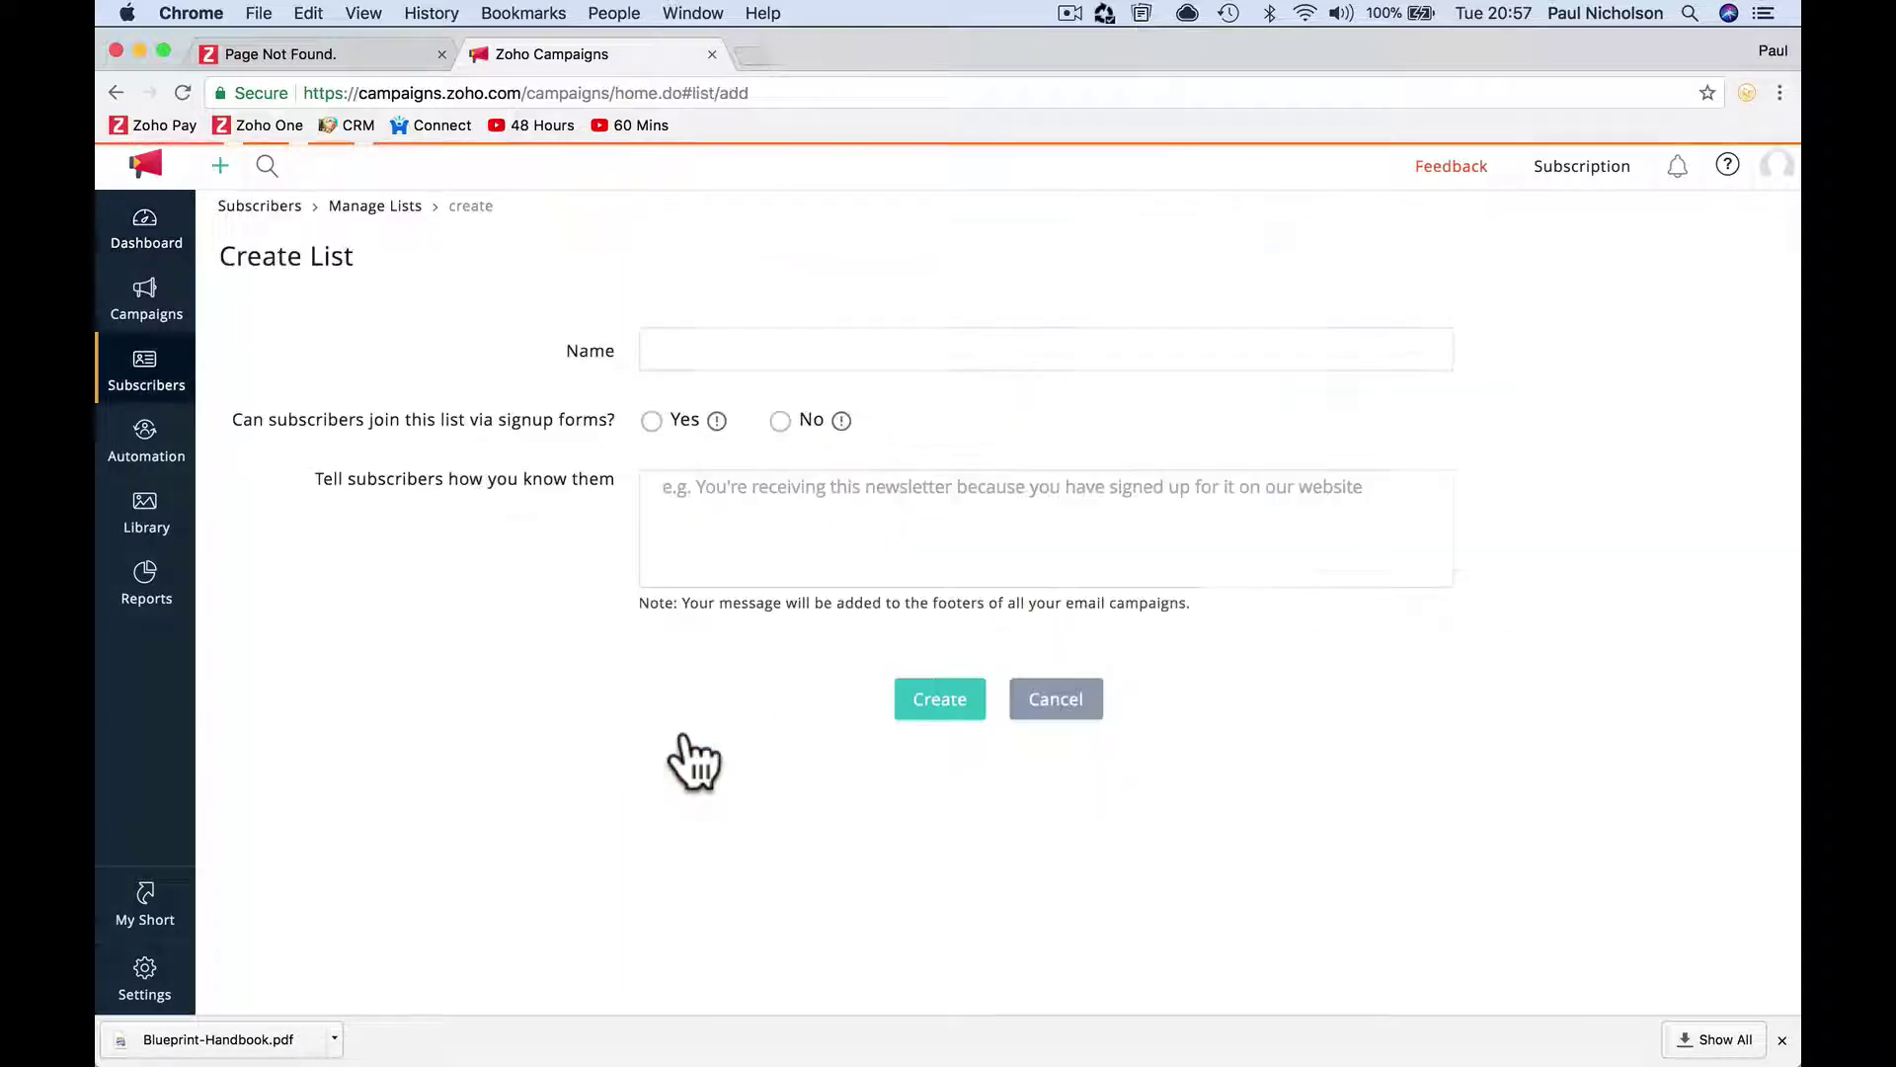
click(742, 336)
text(Members Newsletter)
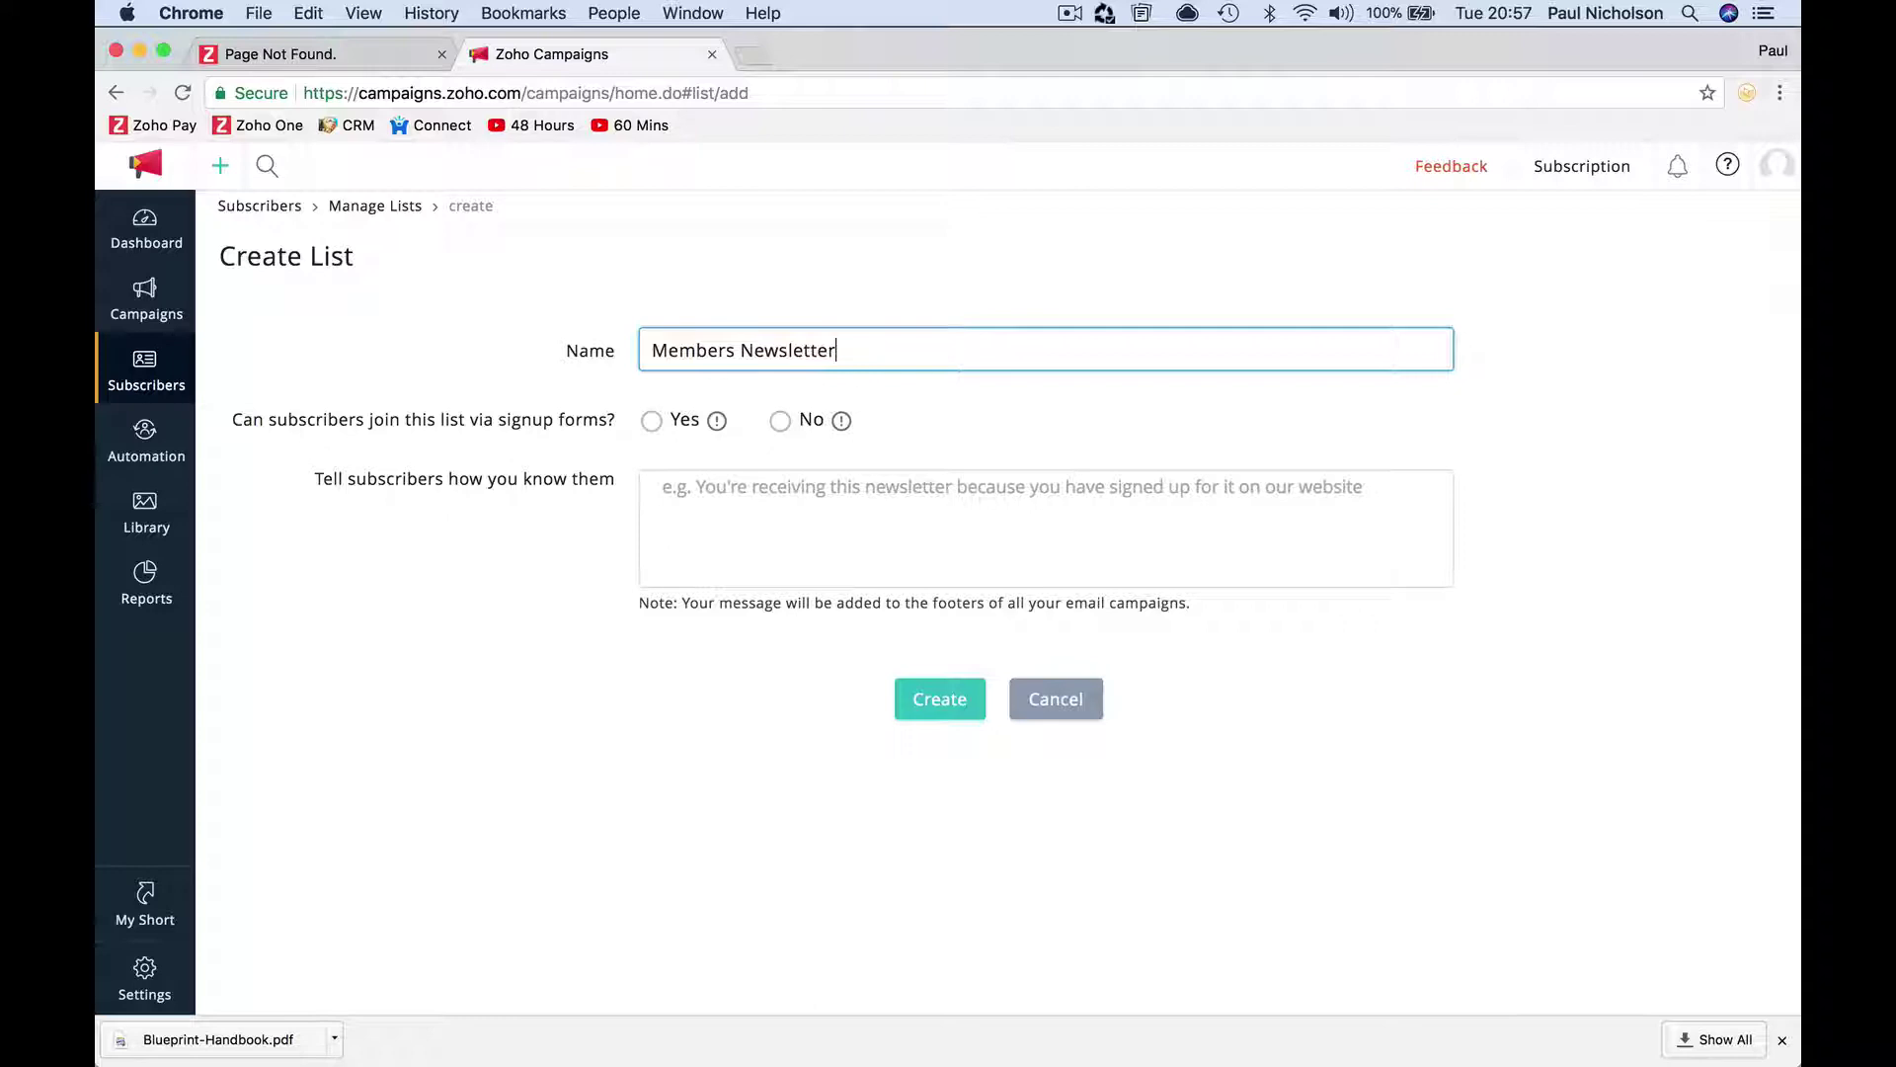
click(683, 484)
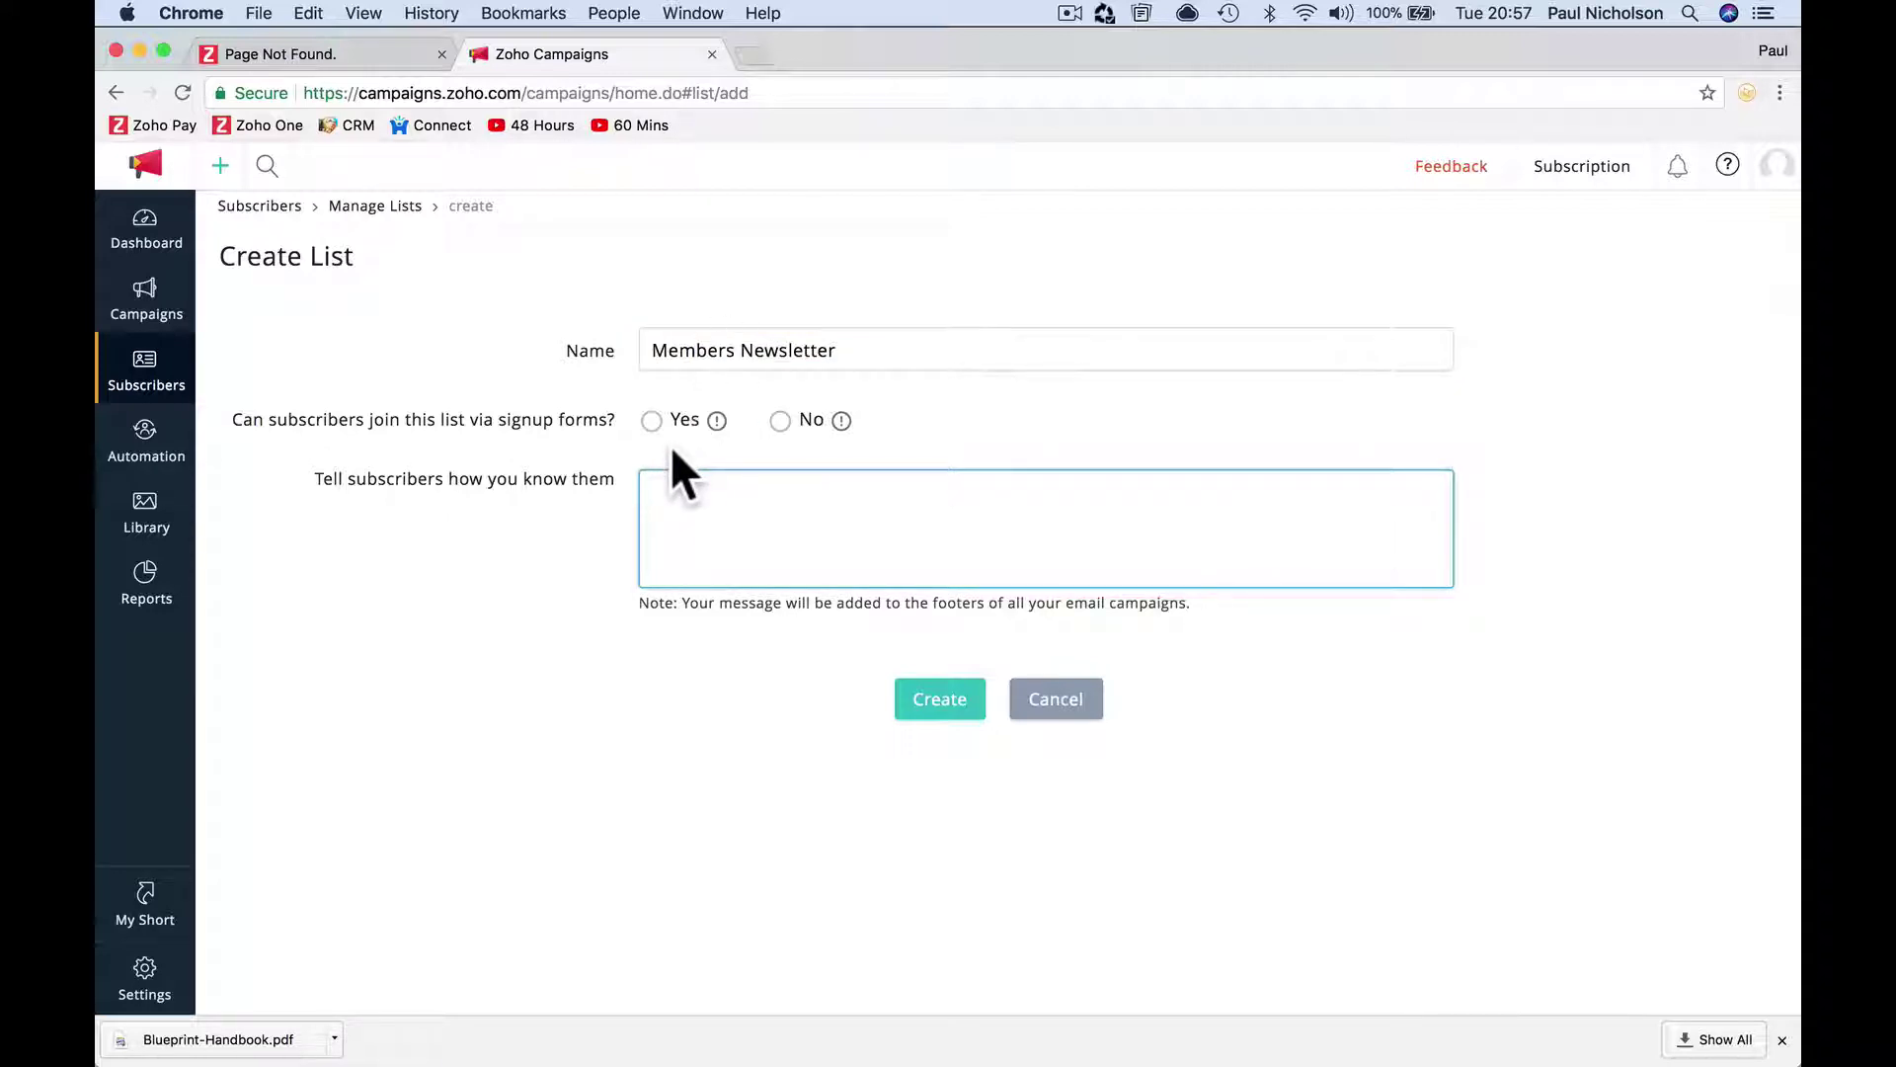
click(654, 421)
click(652, 514)
text(Welcome to the list)
click(938, 703)
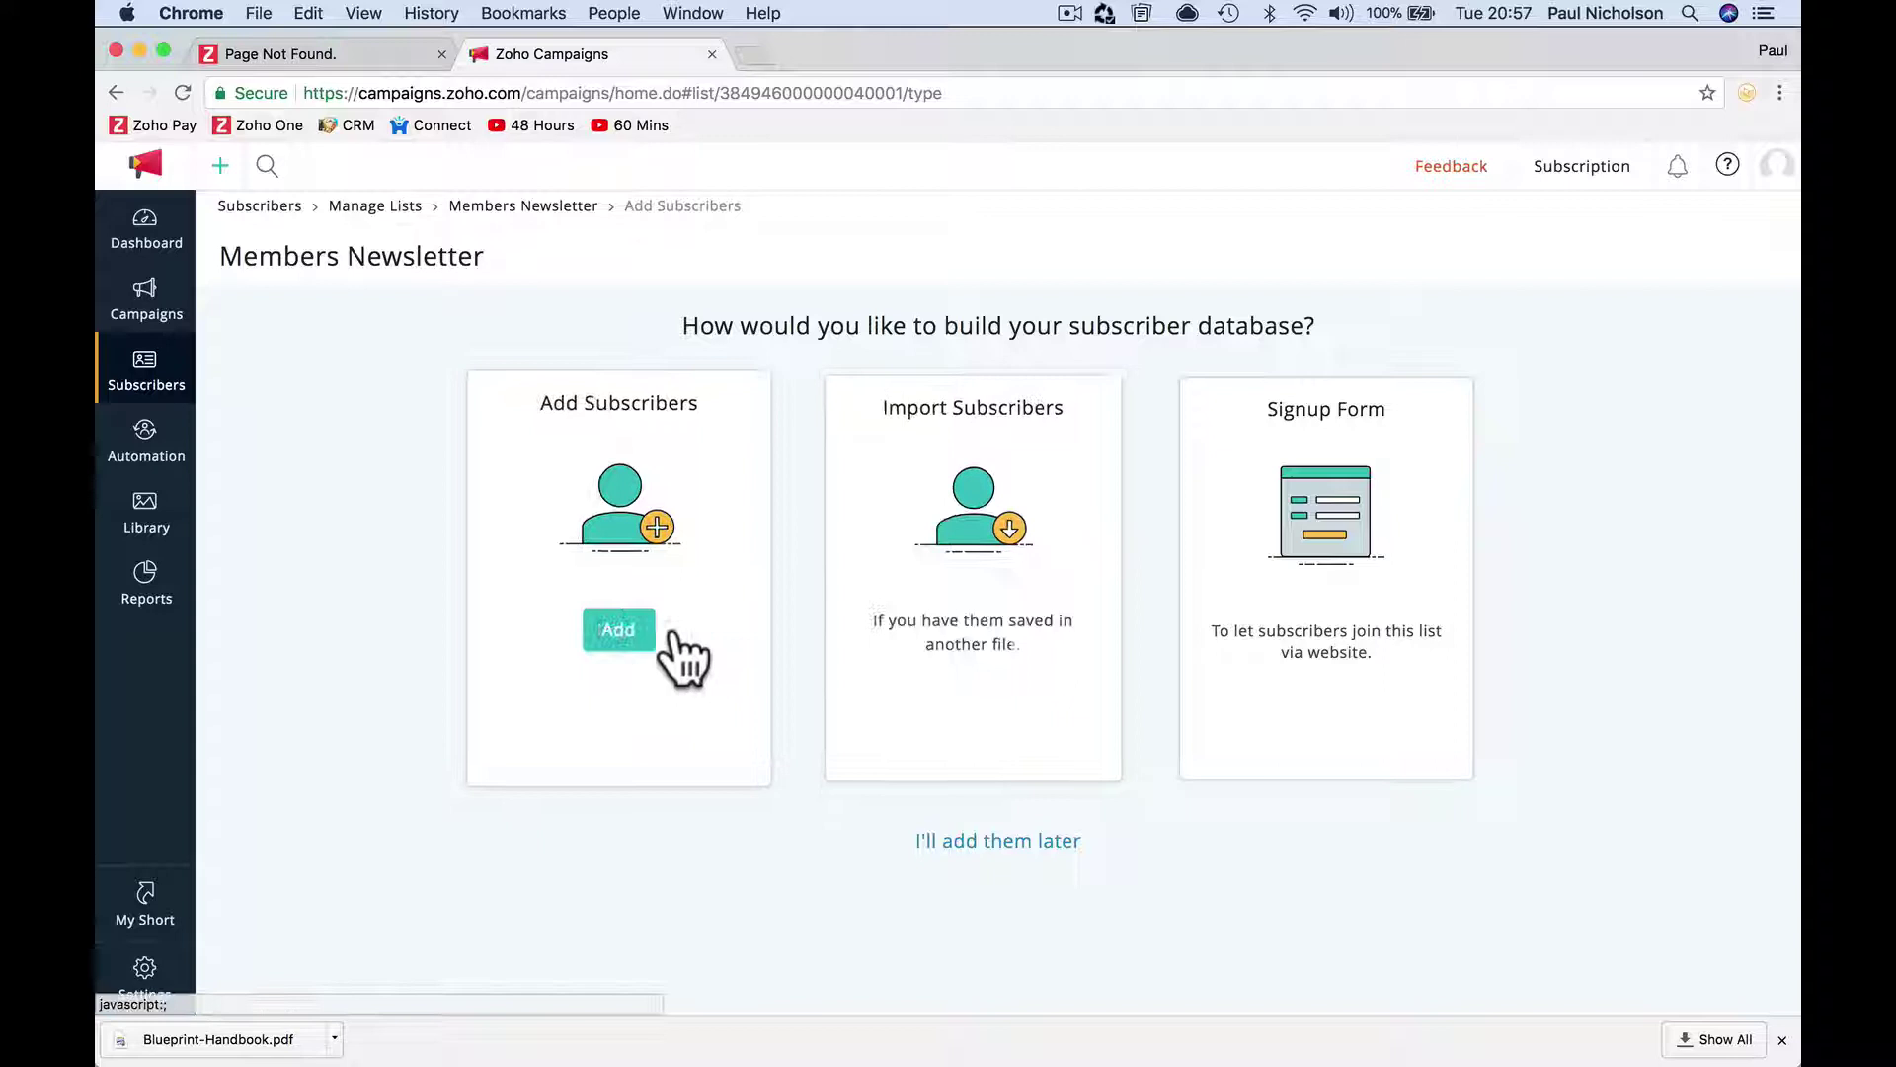
Cancel the manual add, check Segments, then open Add Subscribers in the single email-box layout.
click(635, 633)
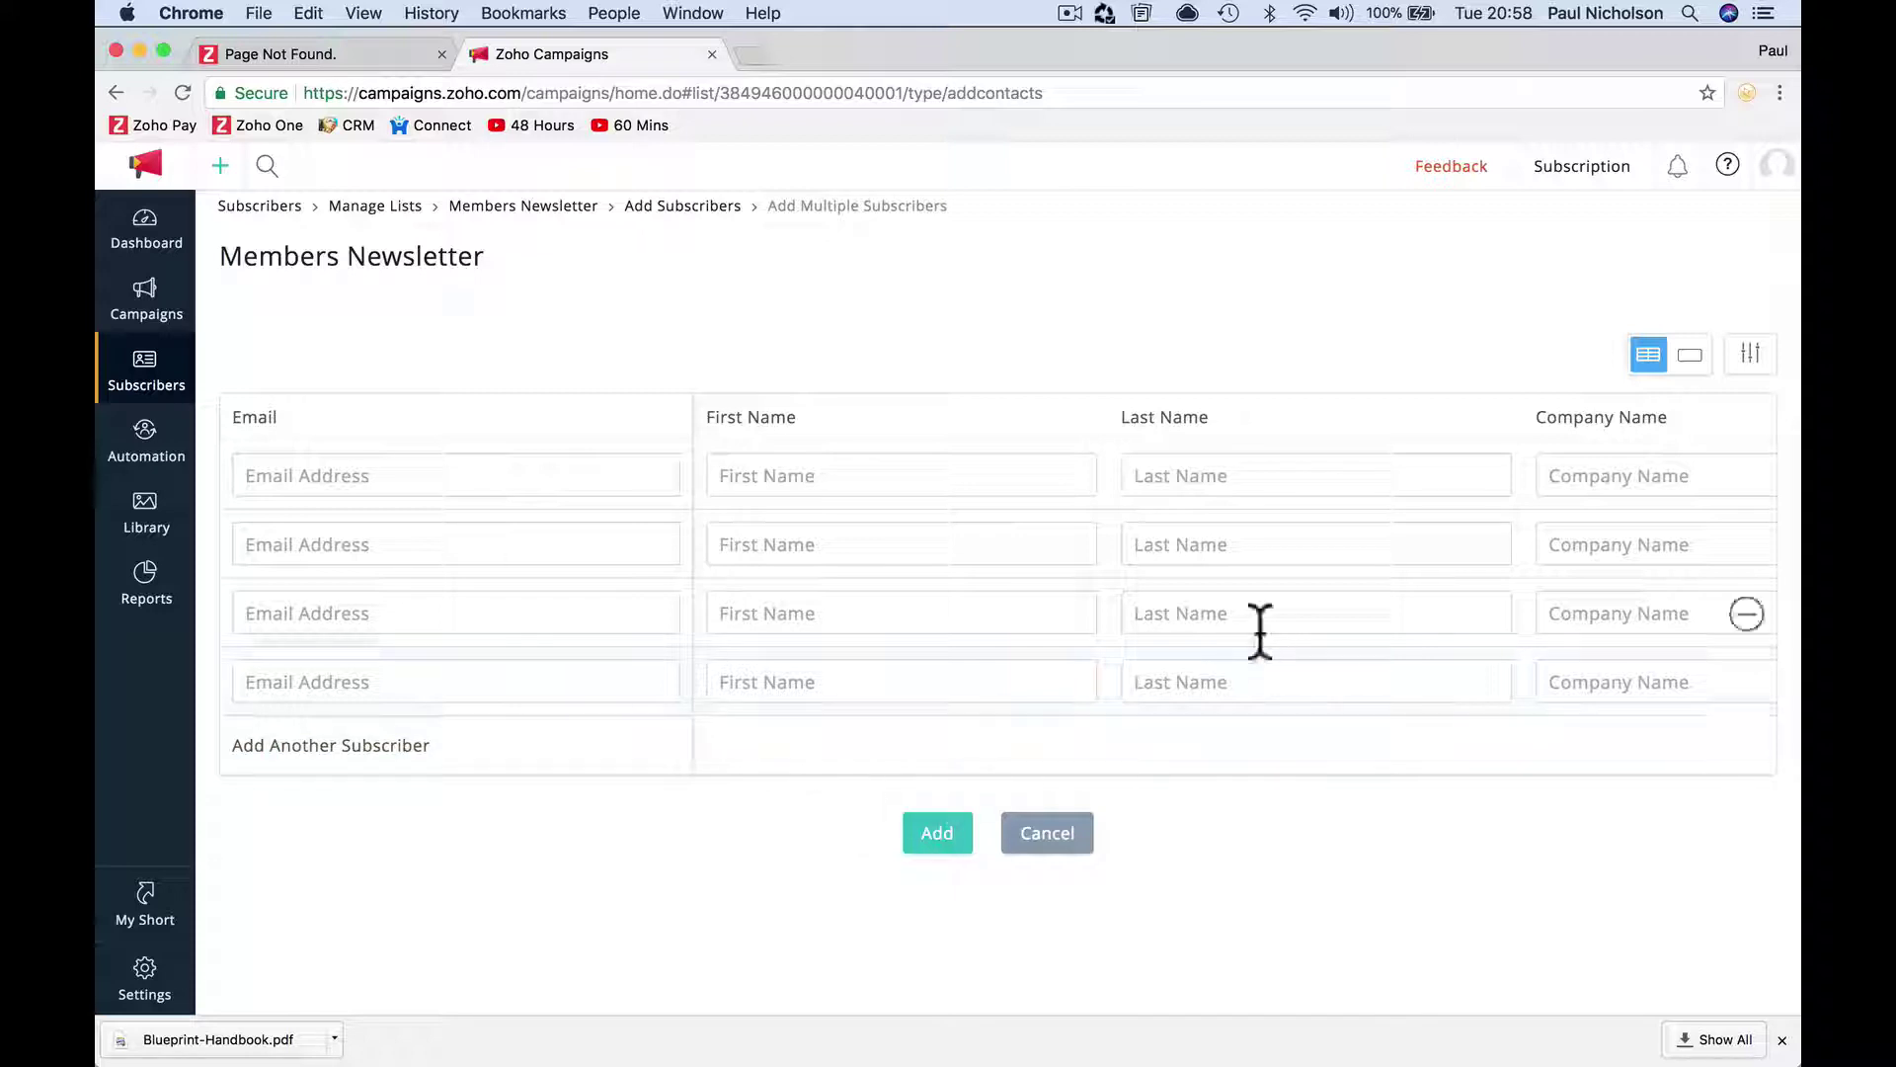
click(1027, 836)
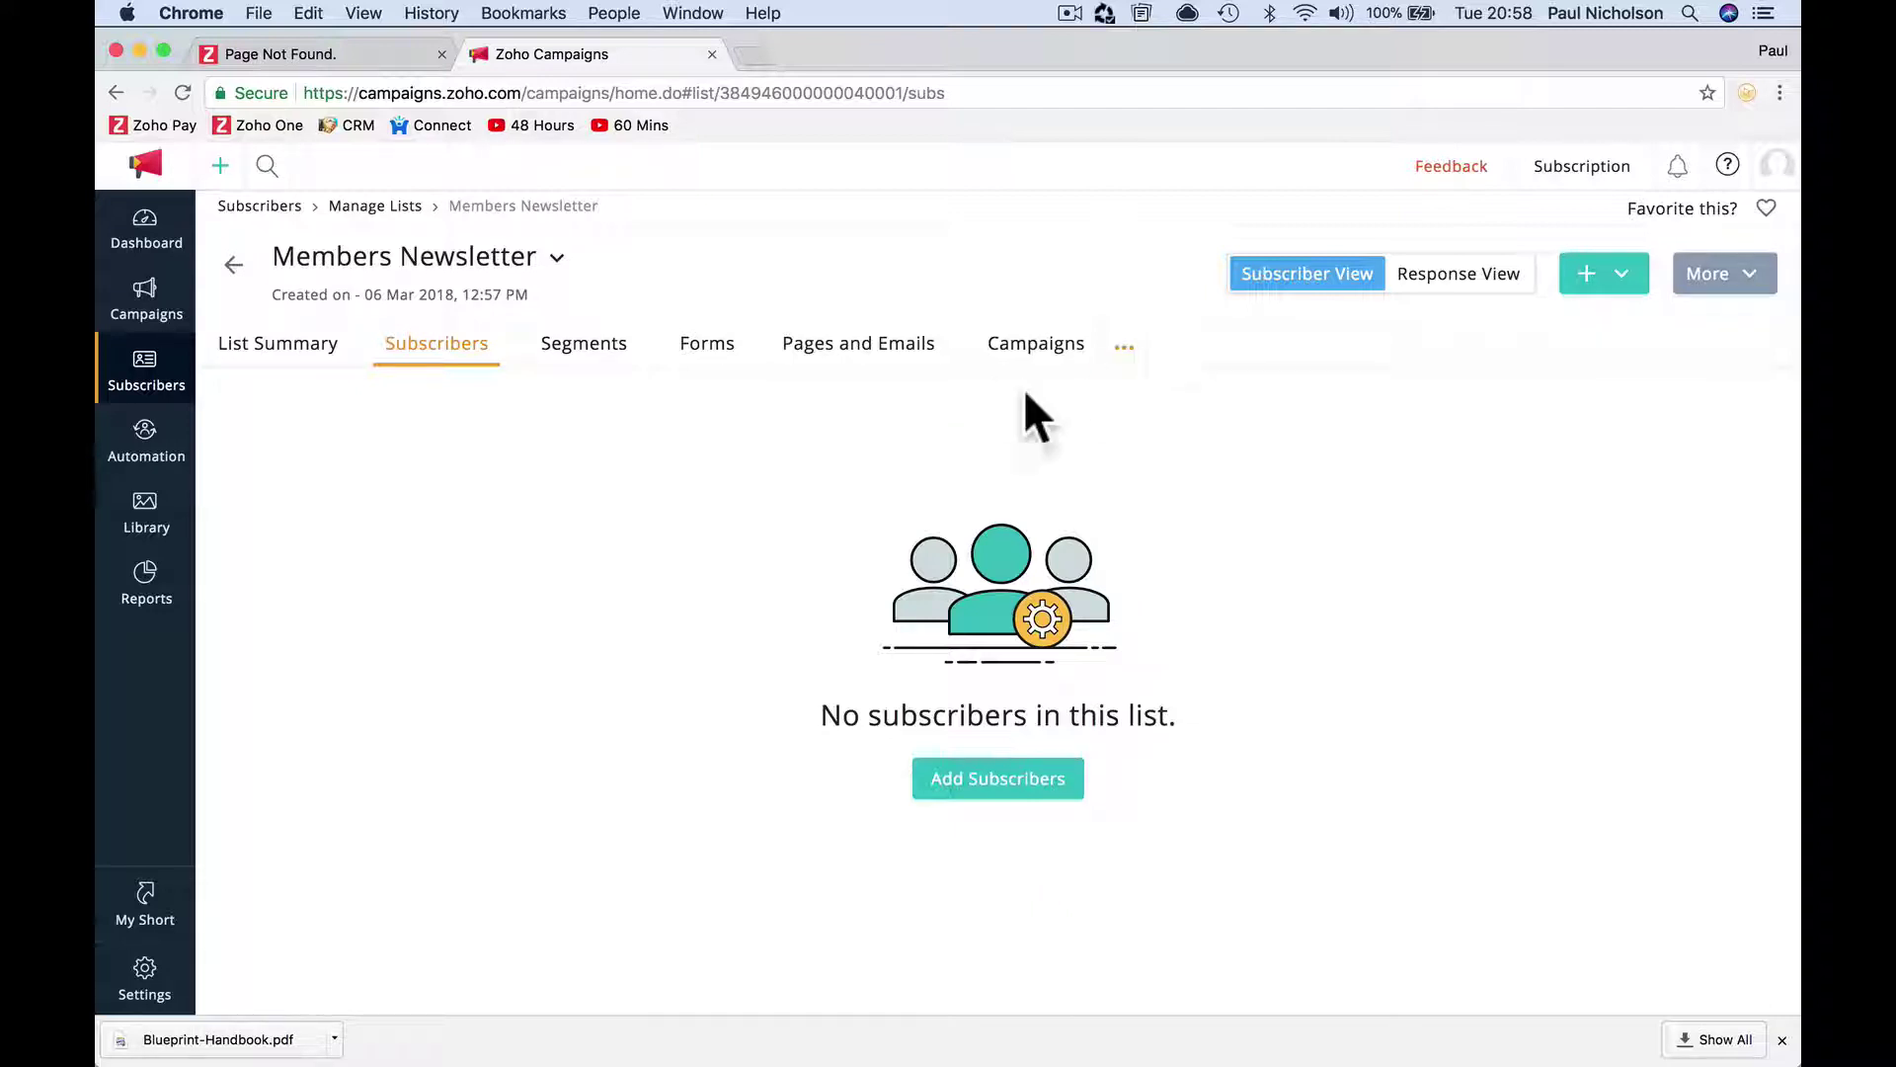
click(591, 348)
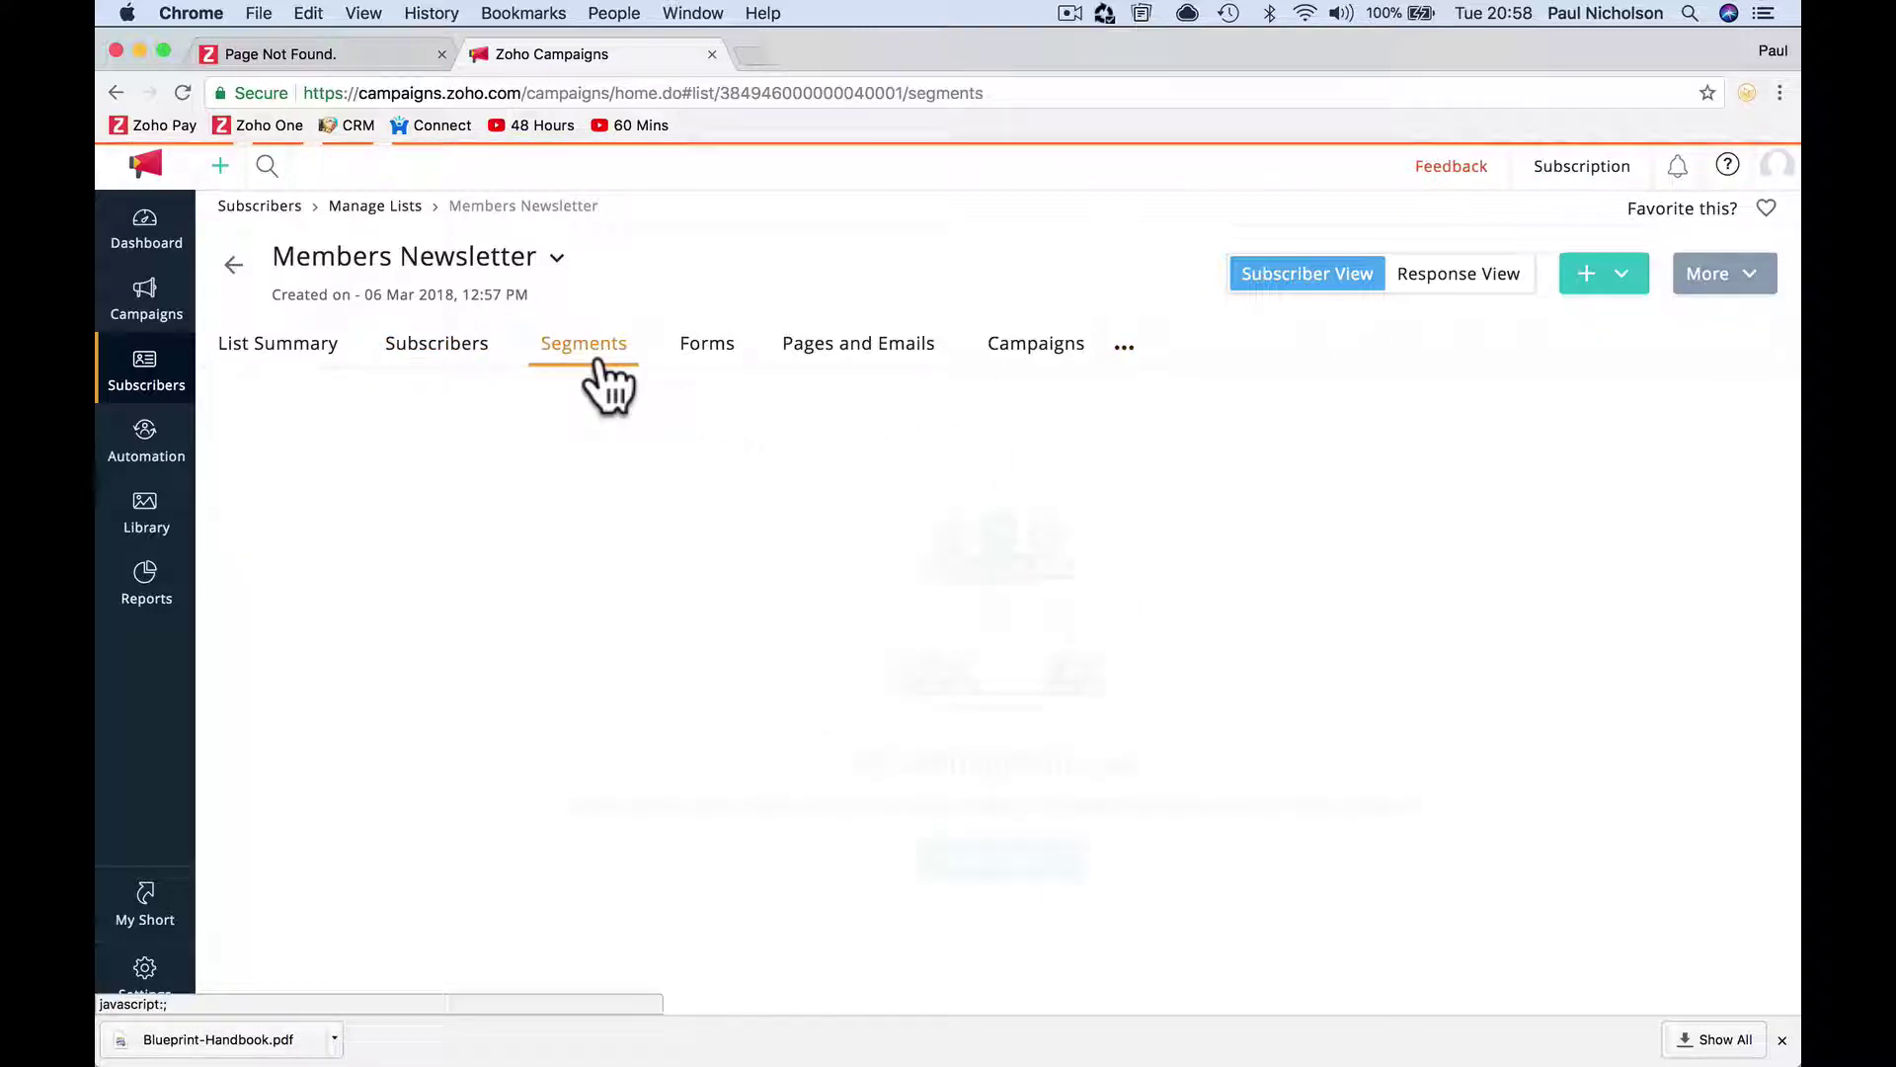
click(464, 347)
click(1017, 780)
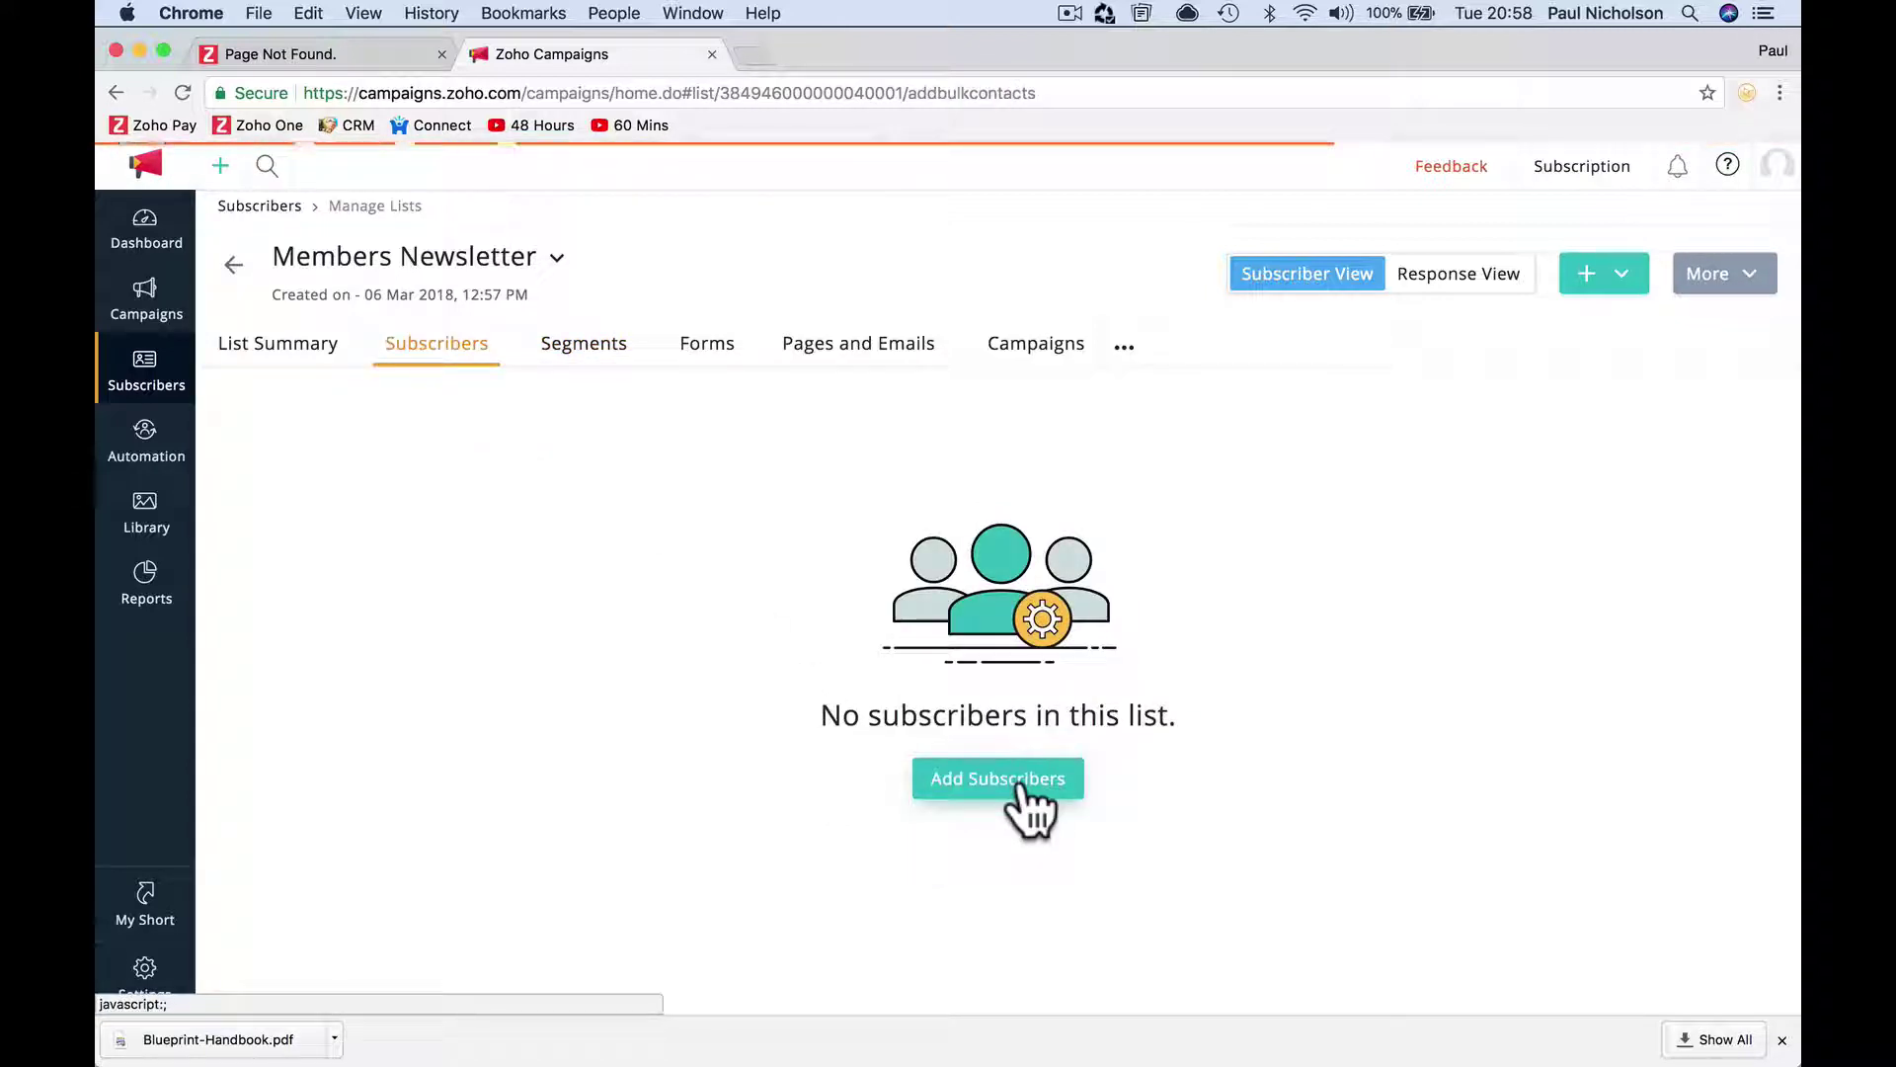
key(XF86AudioMute)
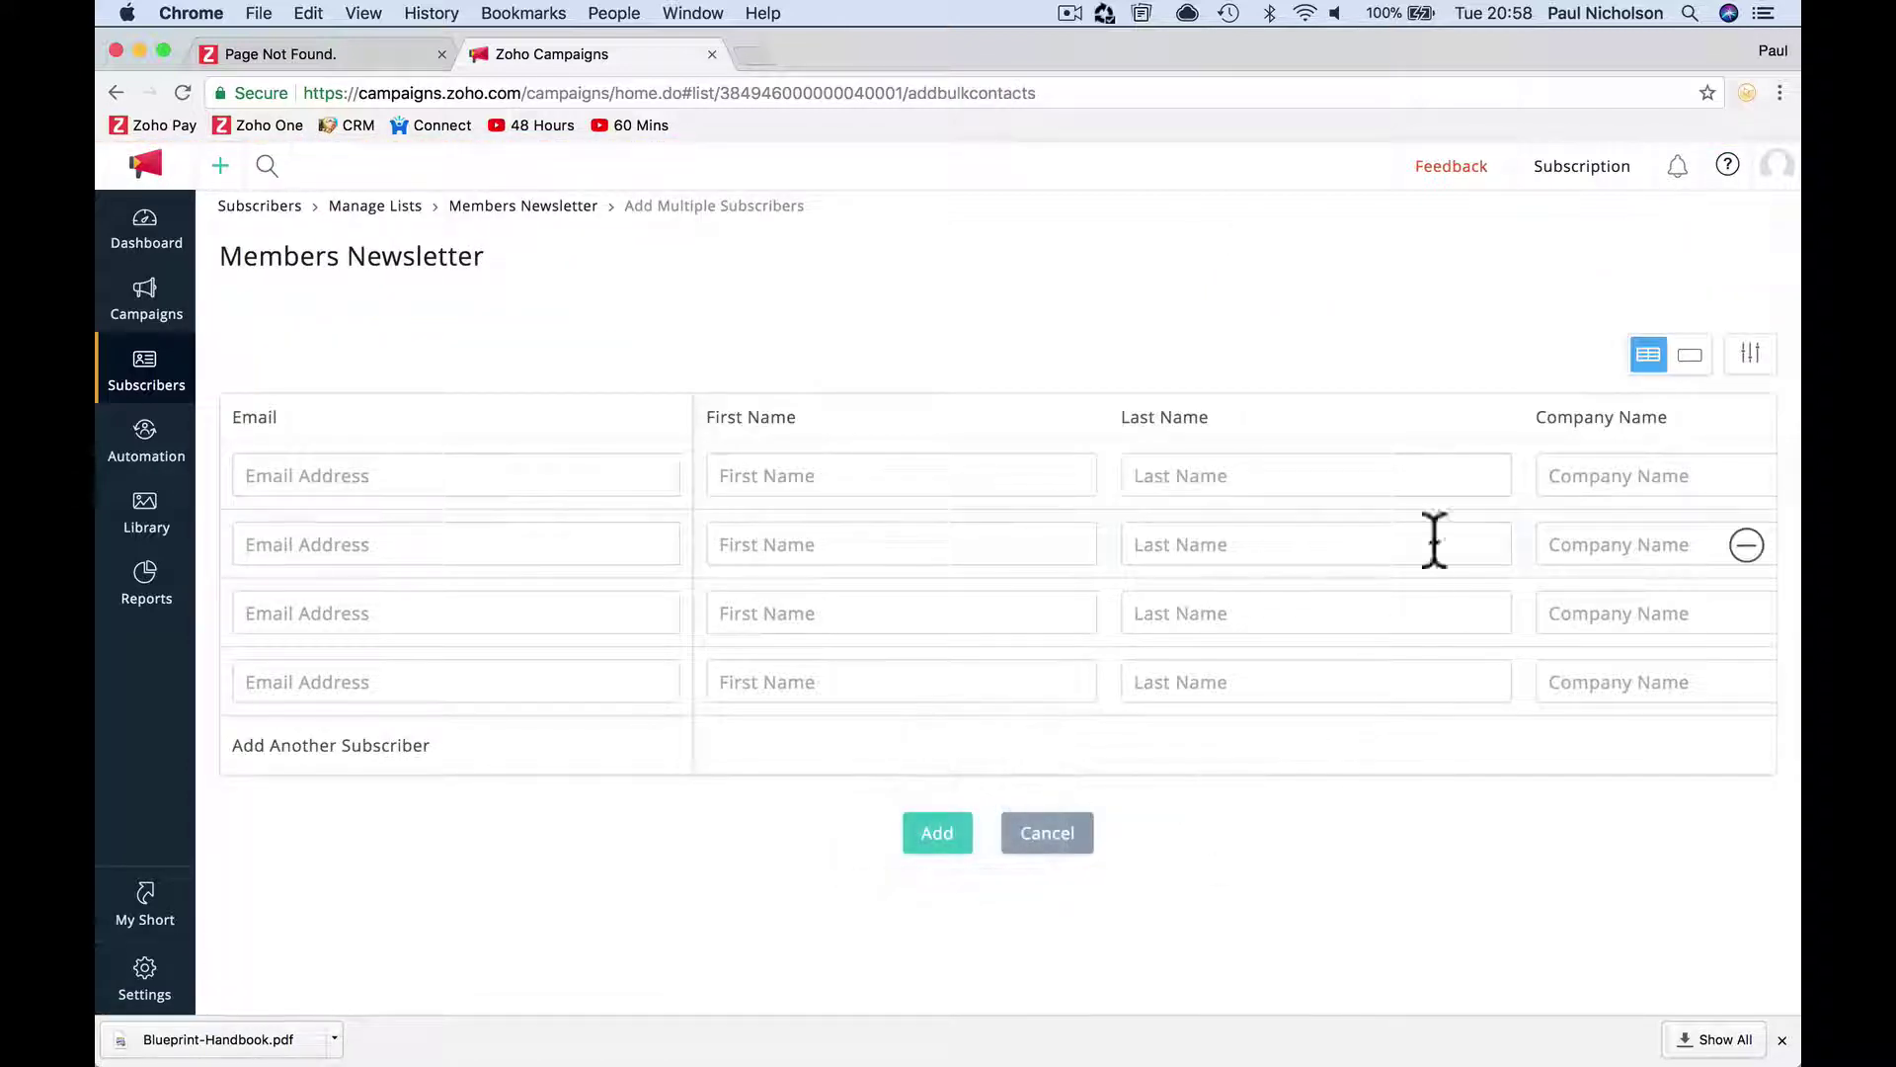
click(1695, 355)
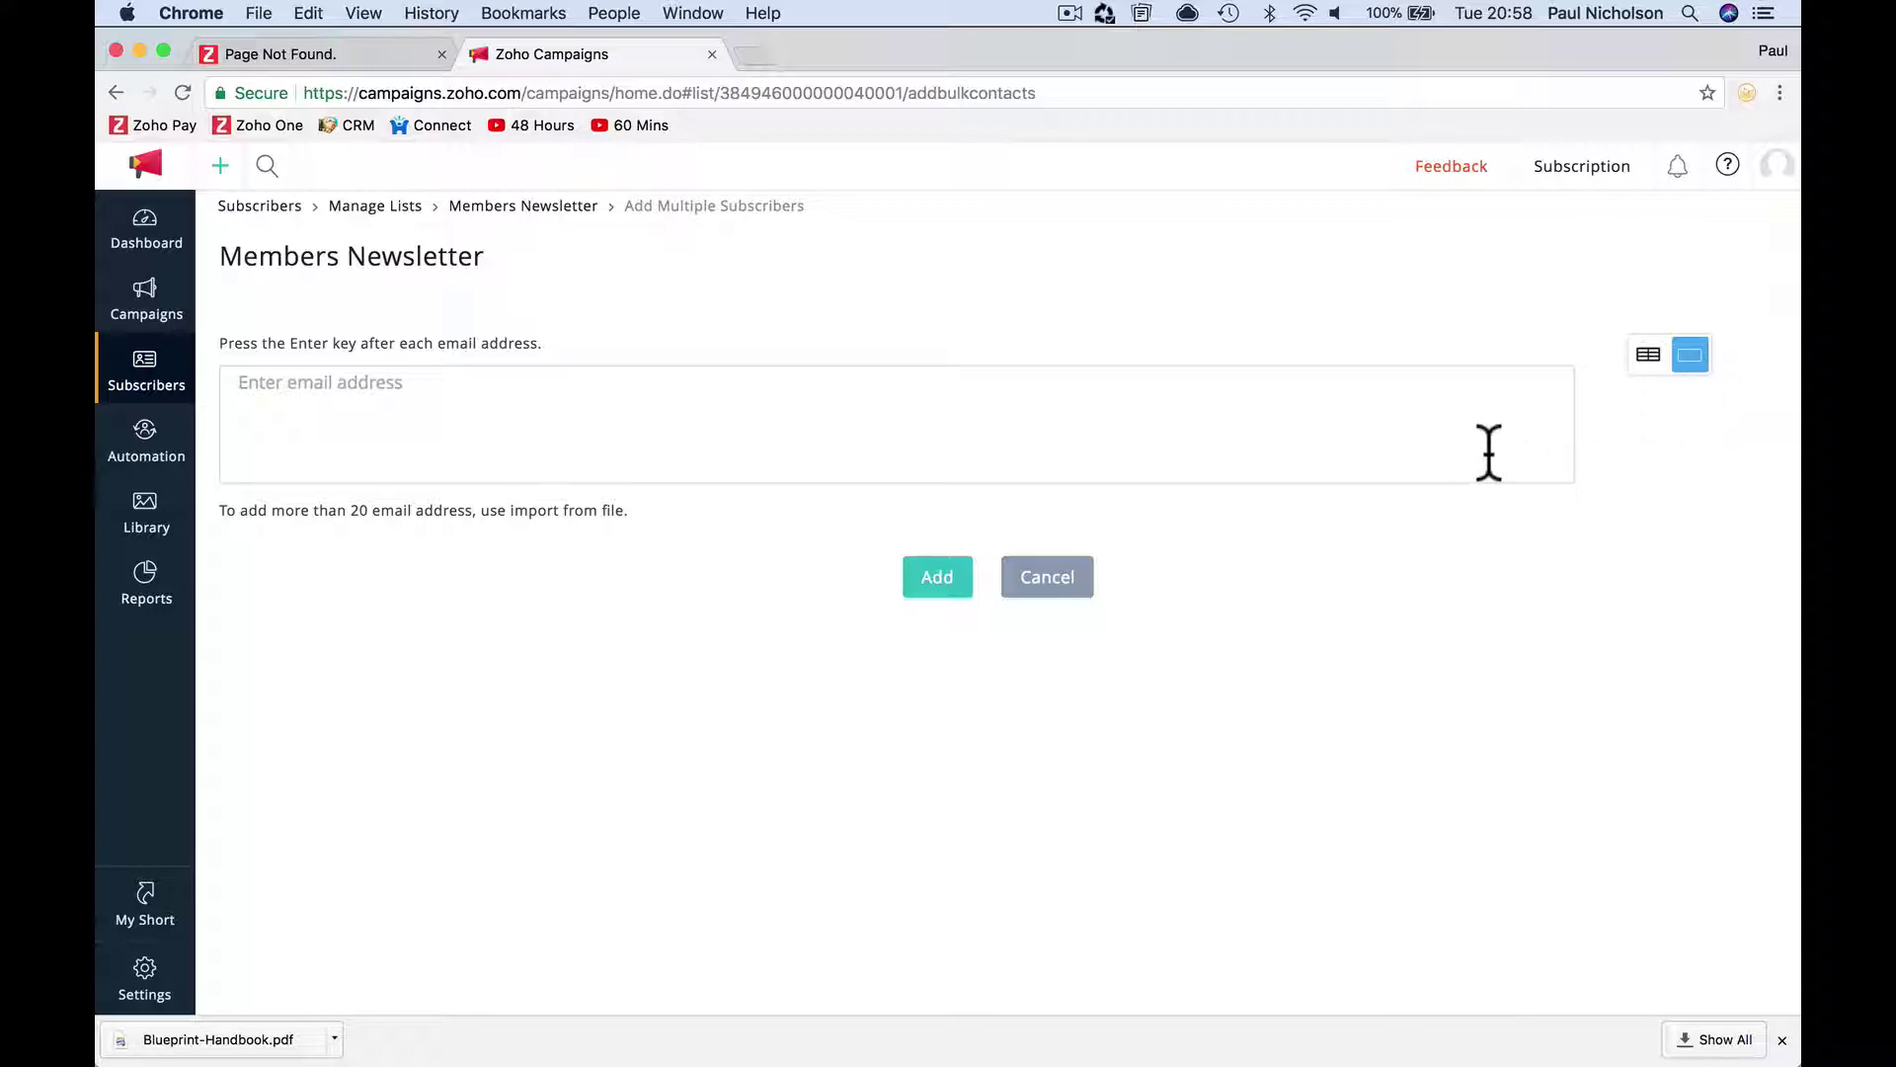
Return to the Campaigns dashboard and preview the Campaigns, Contacts, Automation and Library menus.
click(146, 232)
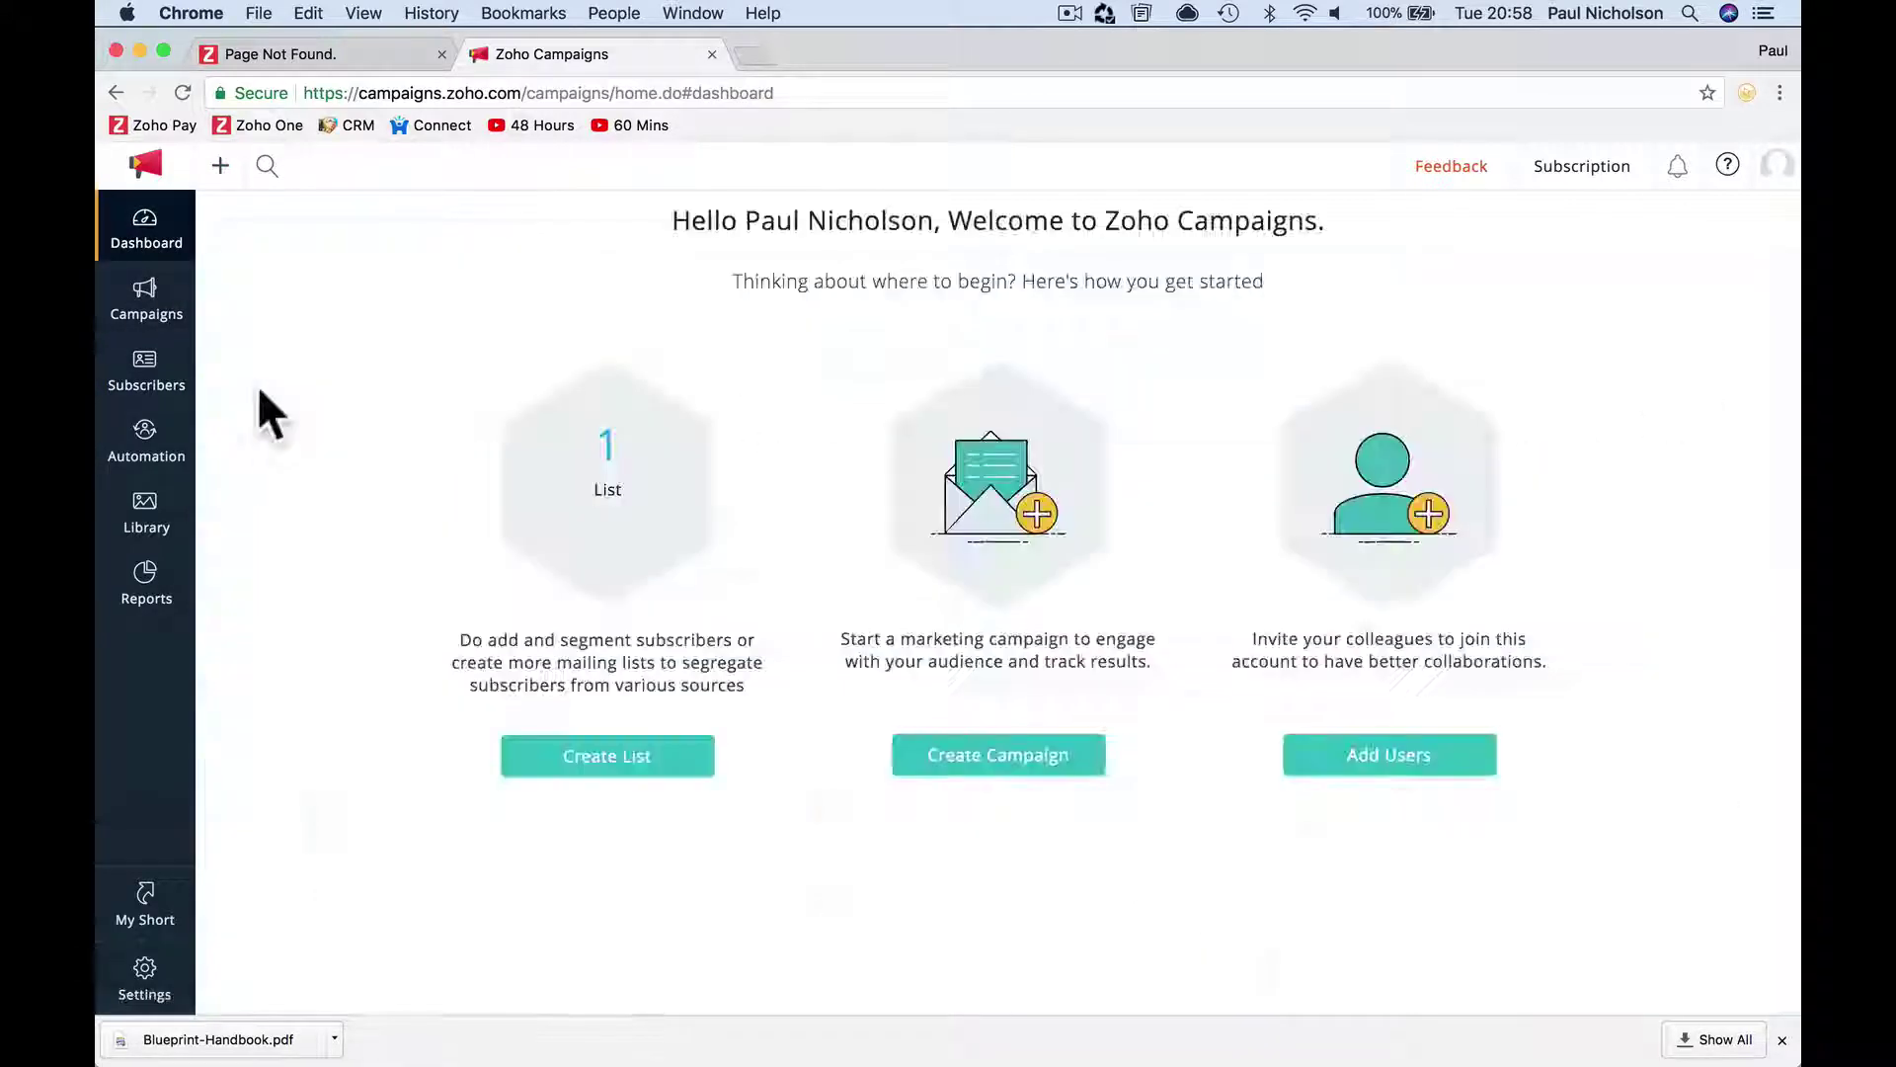
click(148, 306)
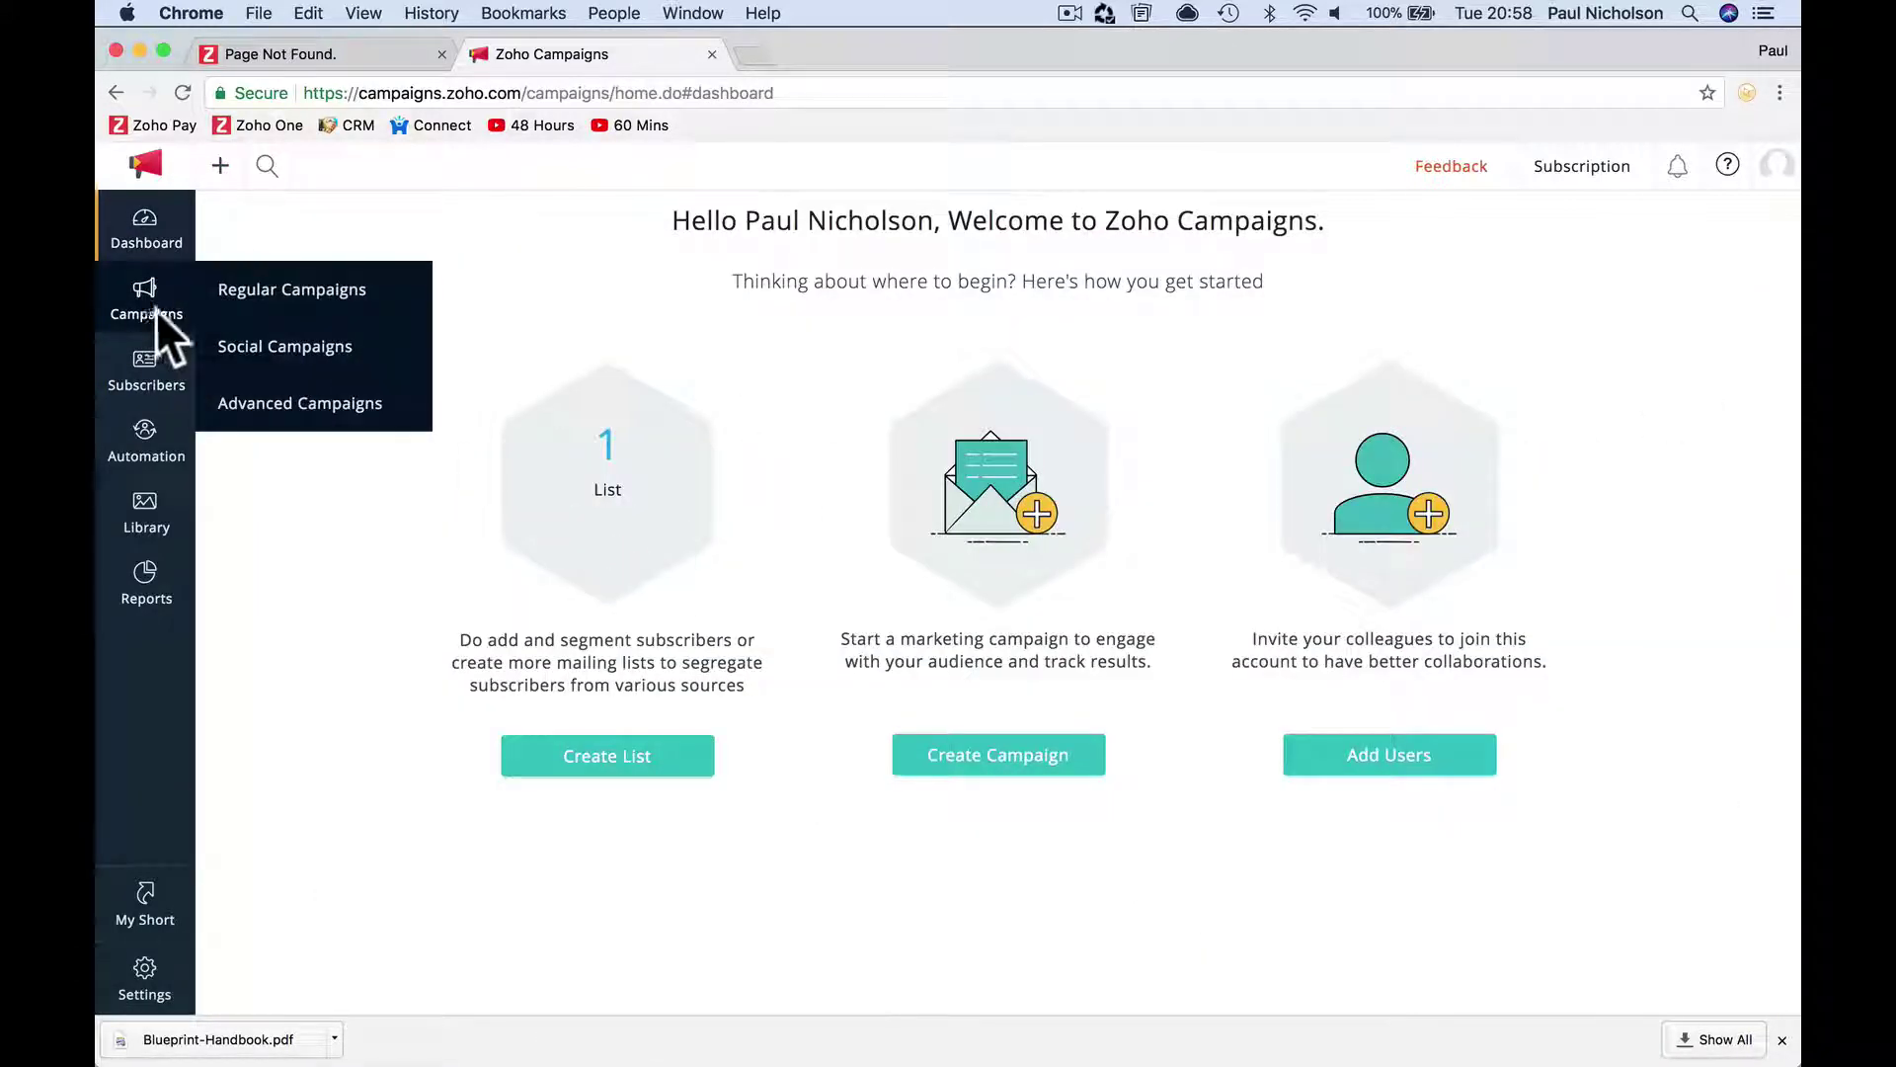
click(168, 381)
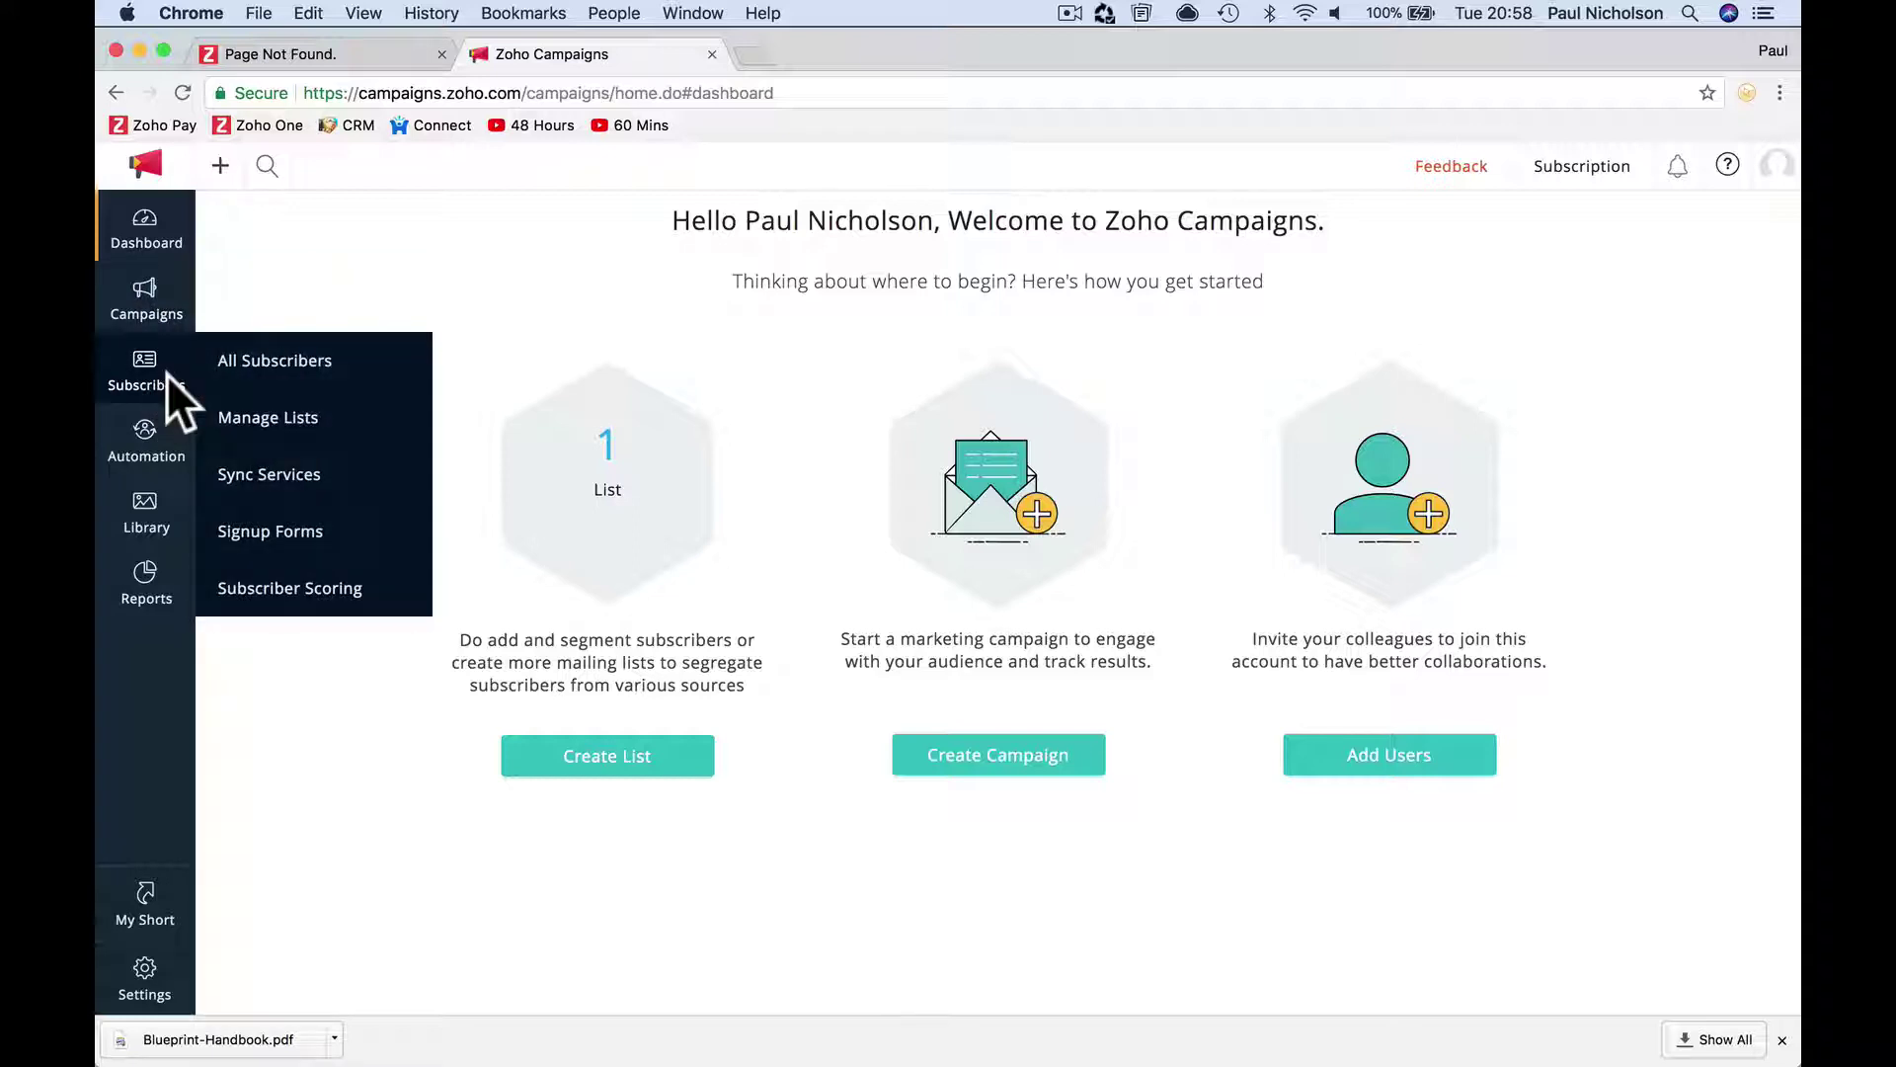
click(154, 444)
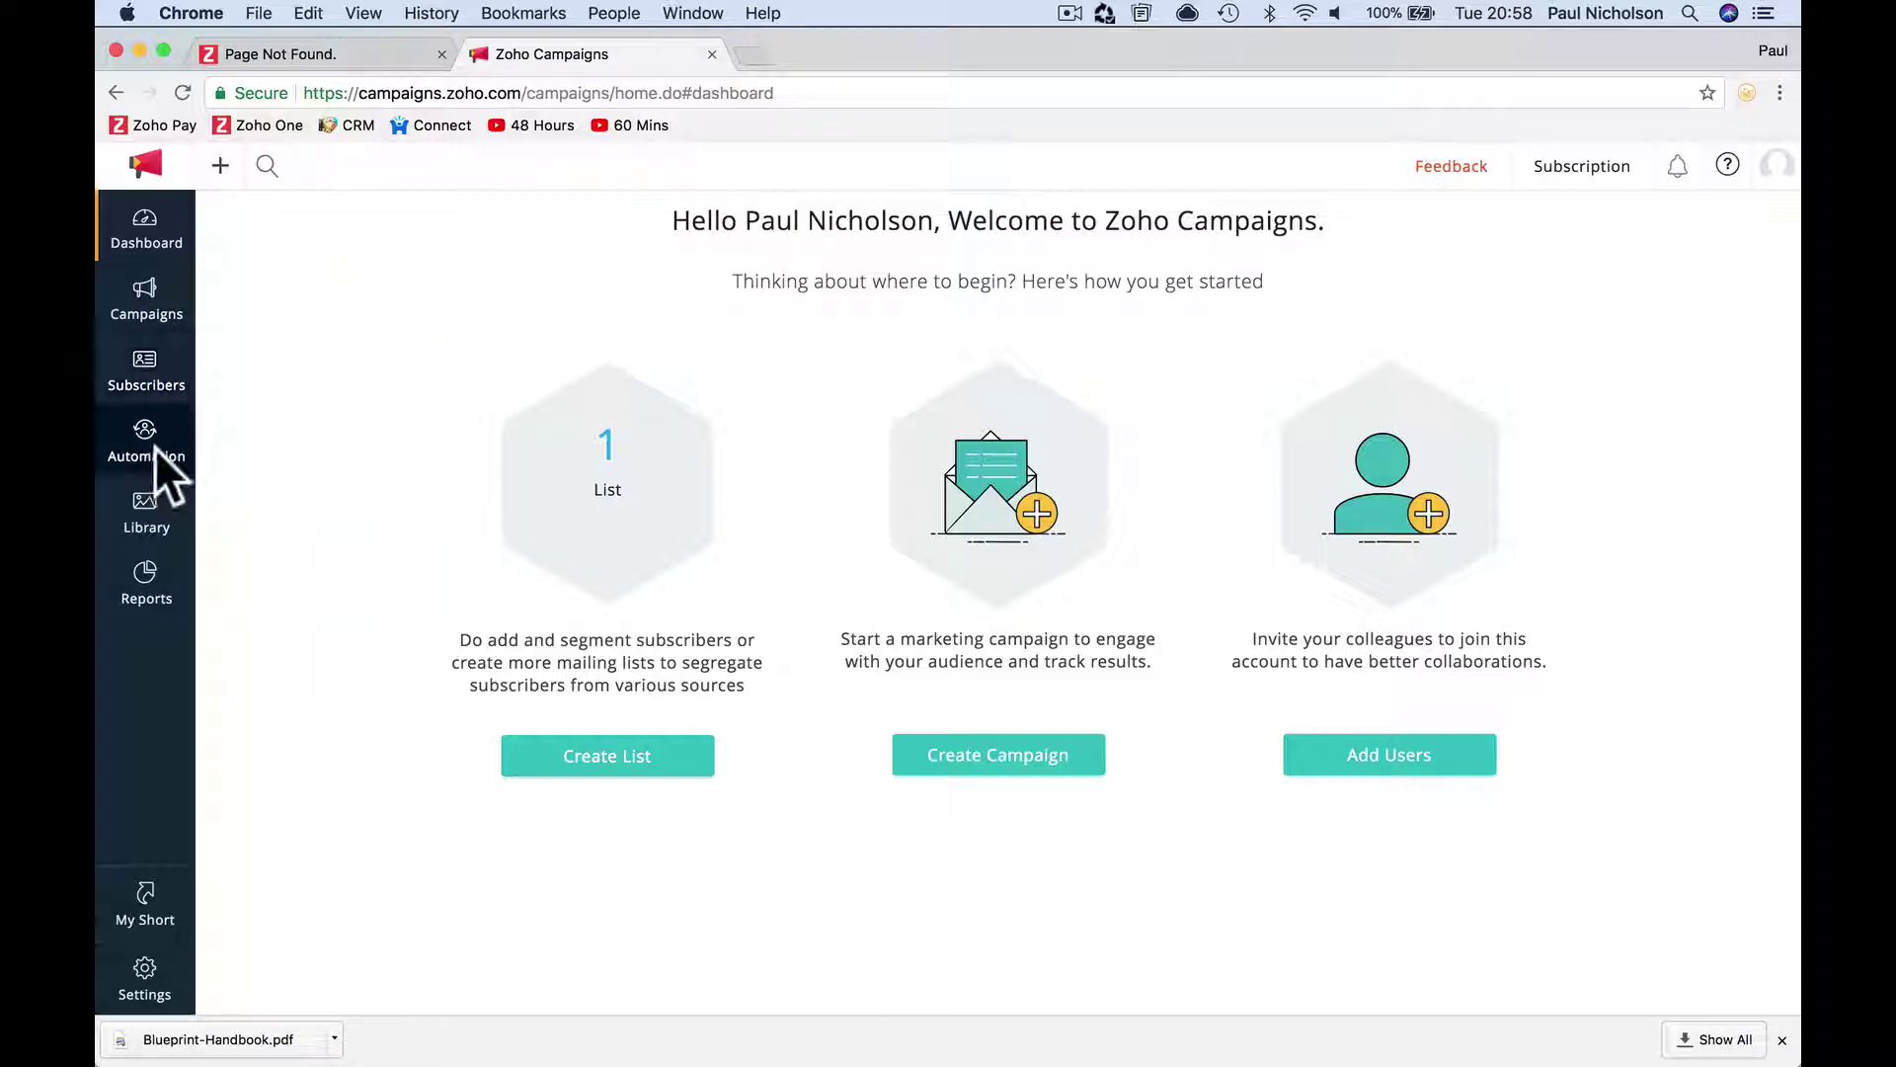
click(146, 513)
click(140, 212)
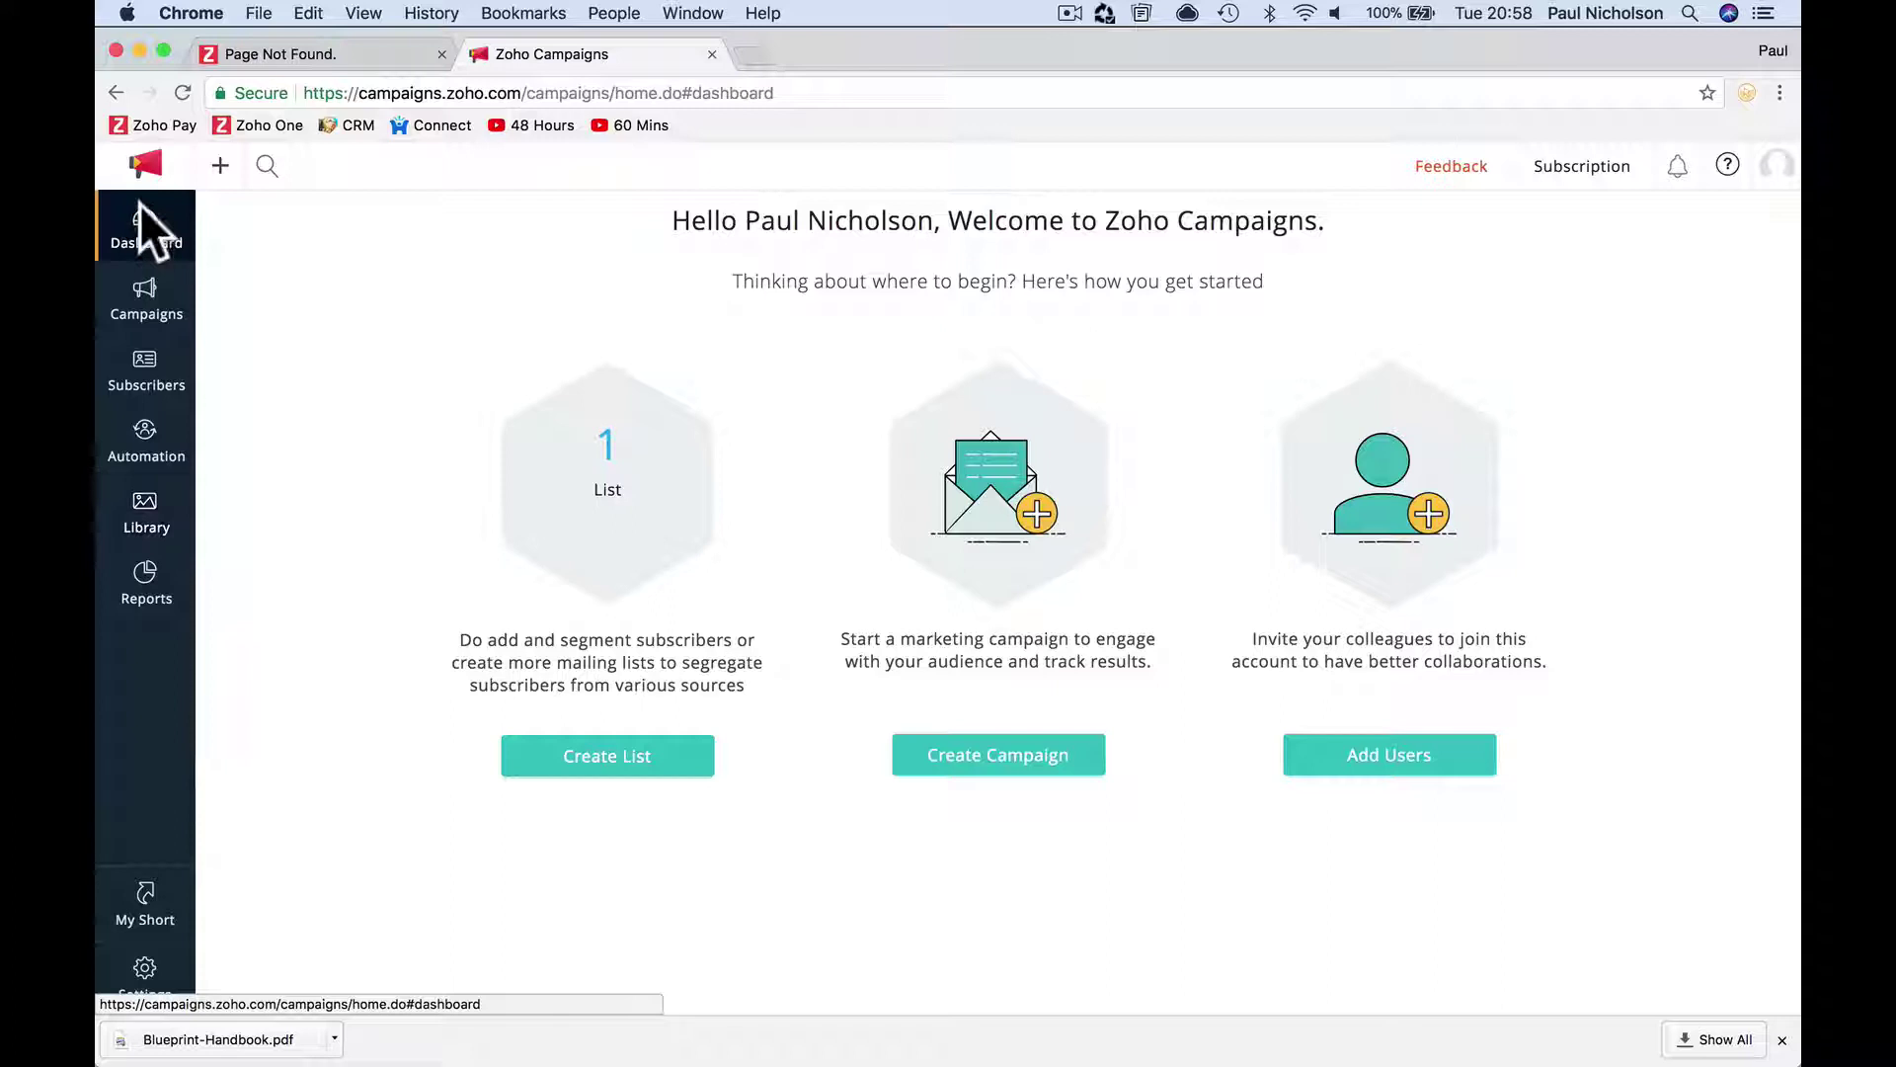
Open My Lists from the 1 List hexagon and inspect the Members Newsletter row's actions.
click(622, 489)
mouse_move(510, 409)
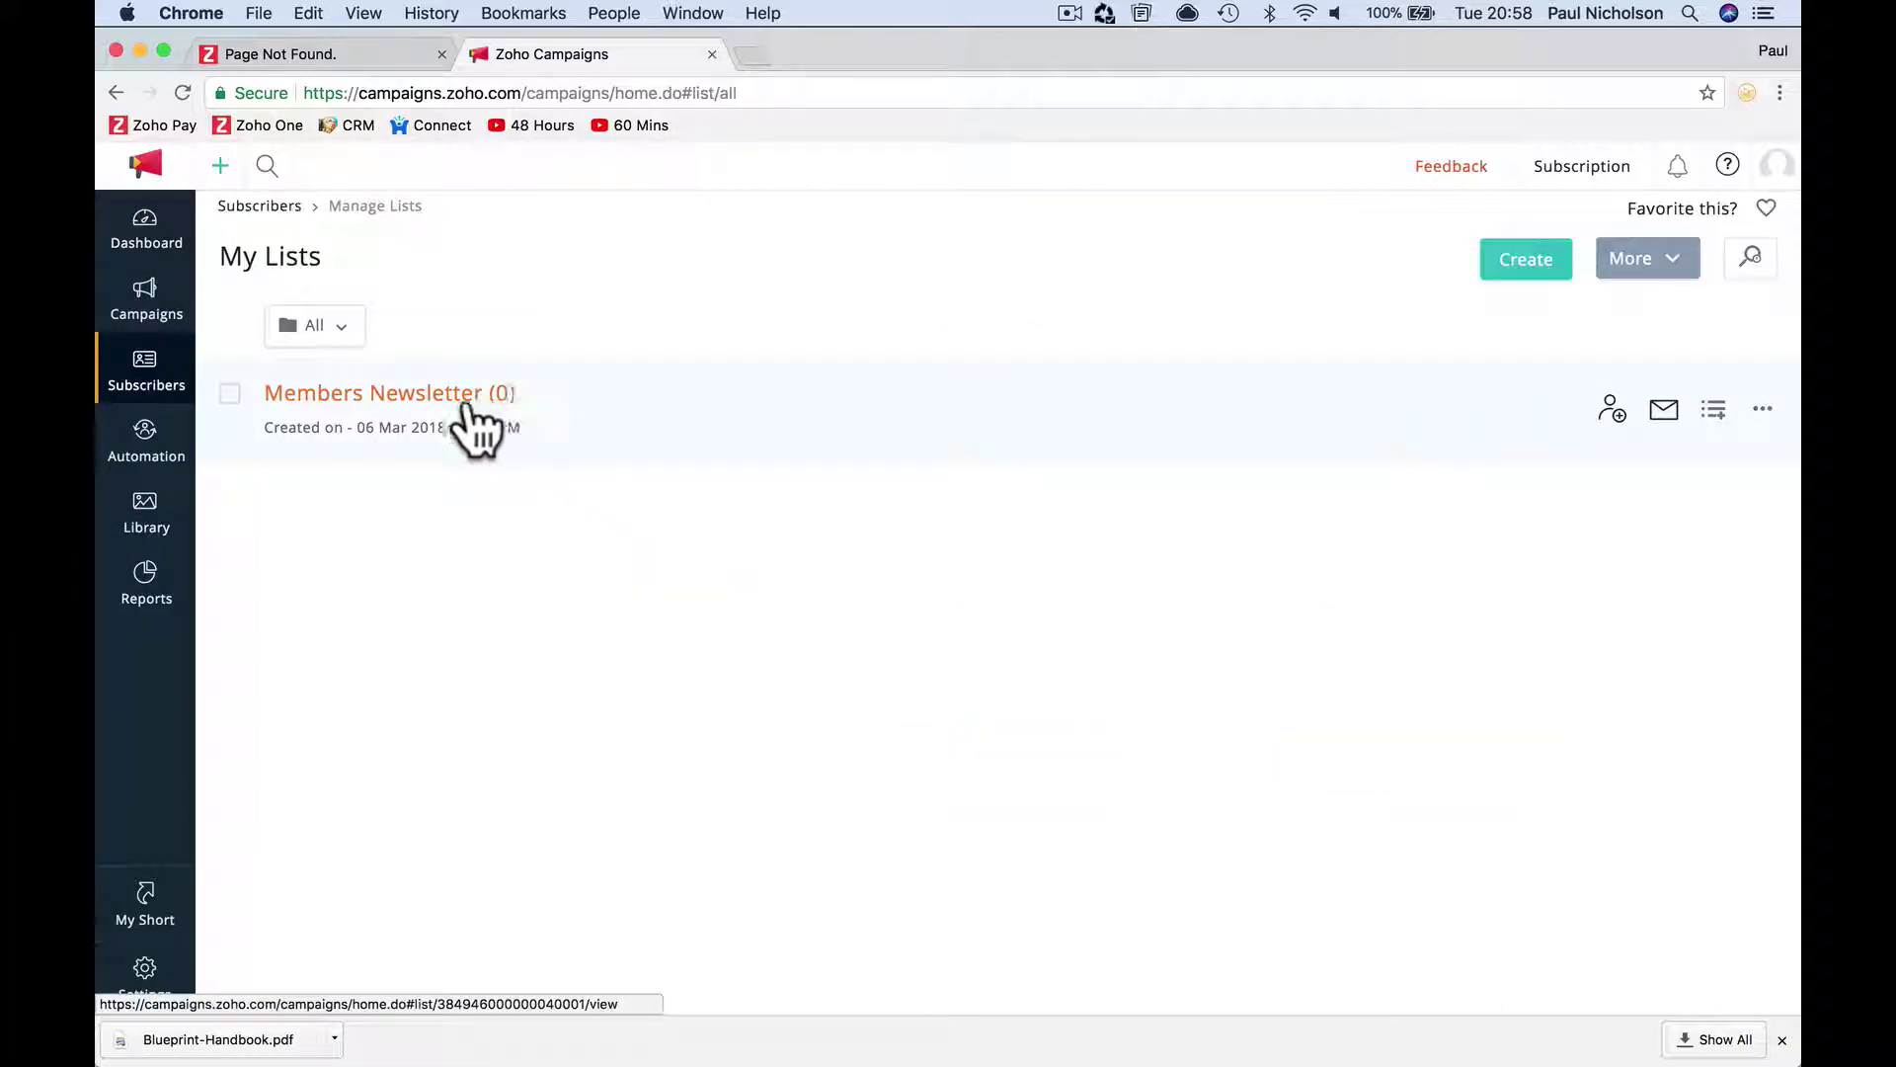
click(1764, 408)
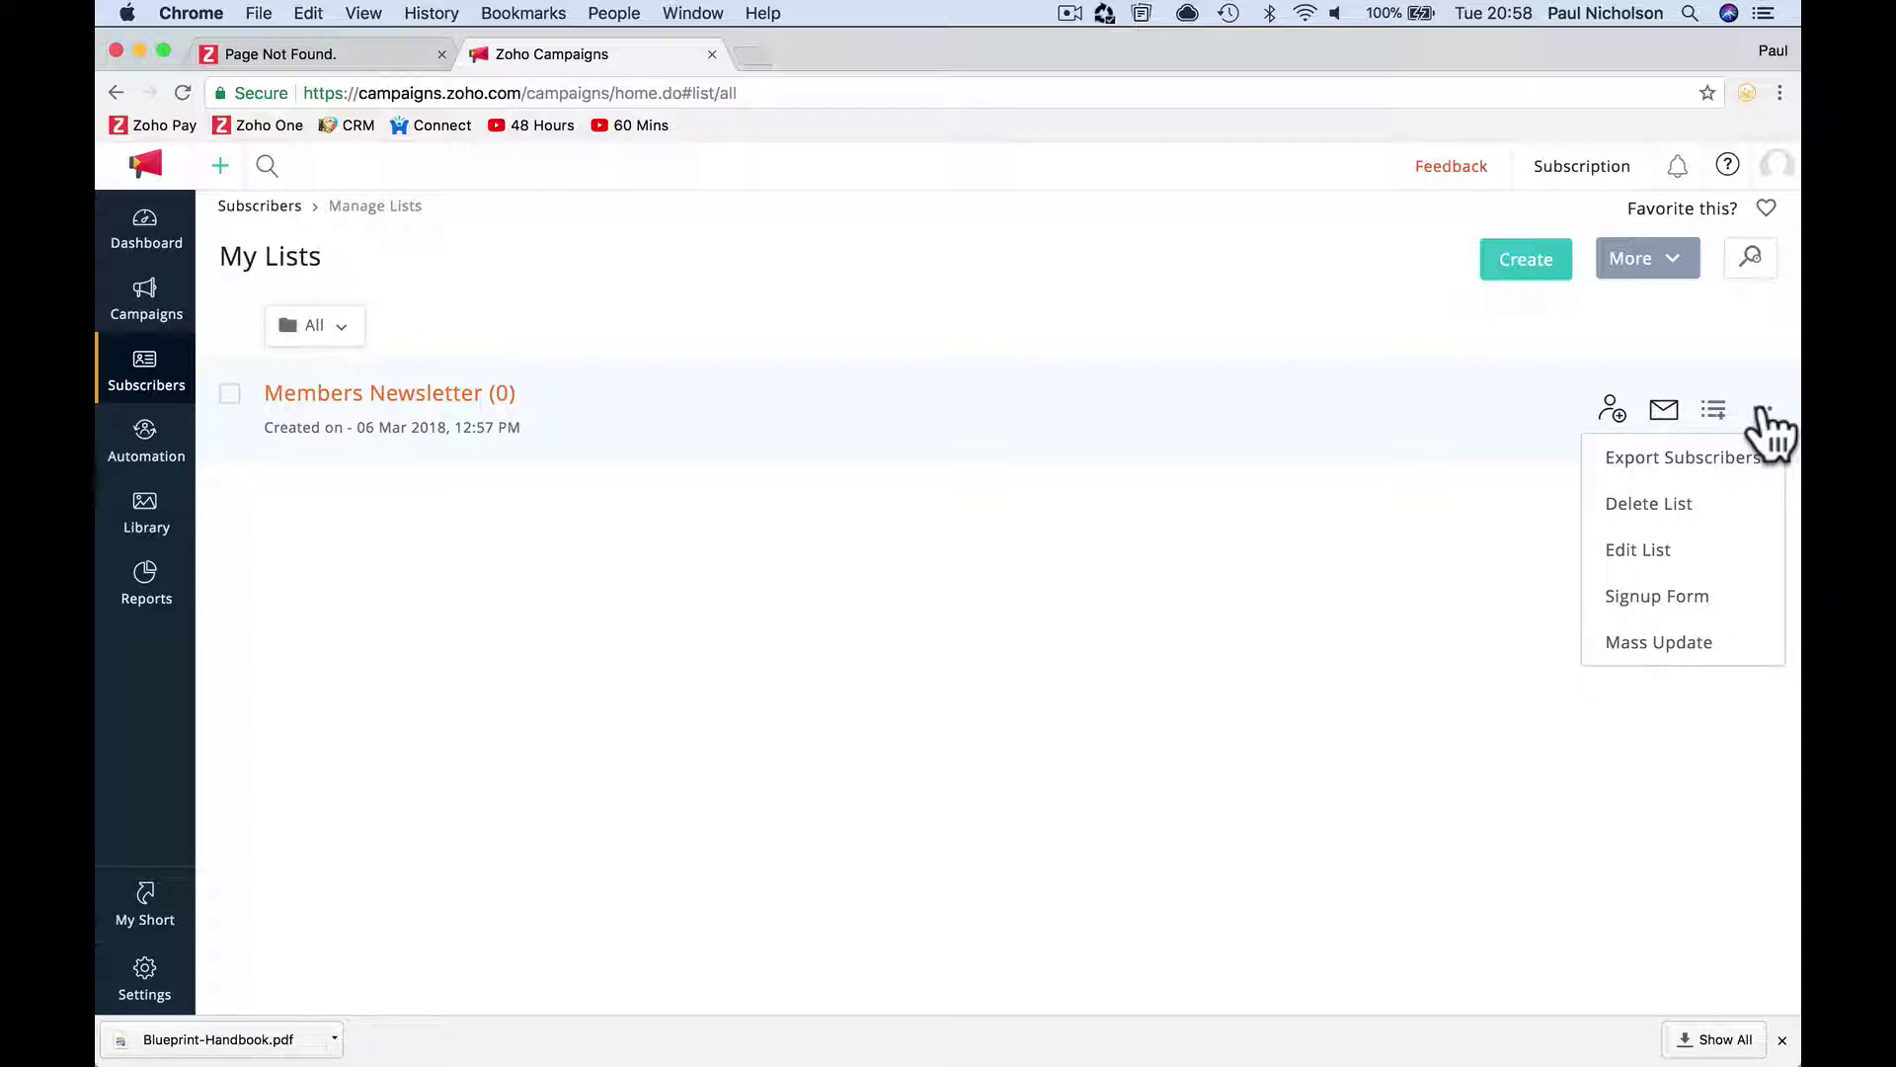
click(1438, 363)
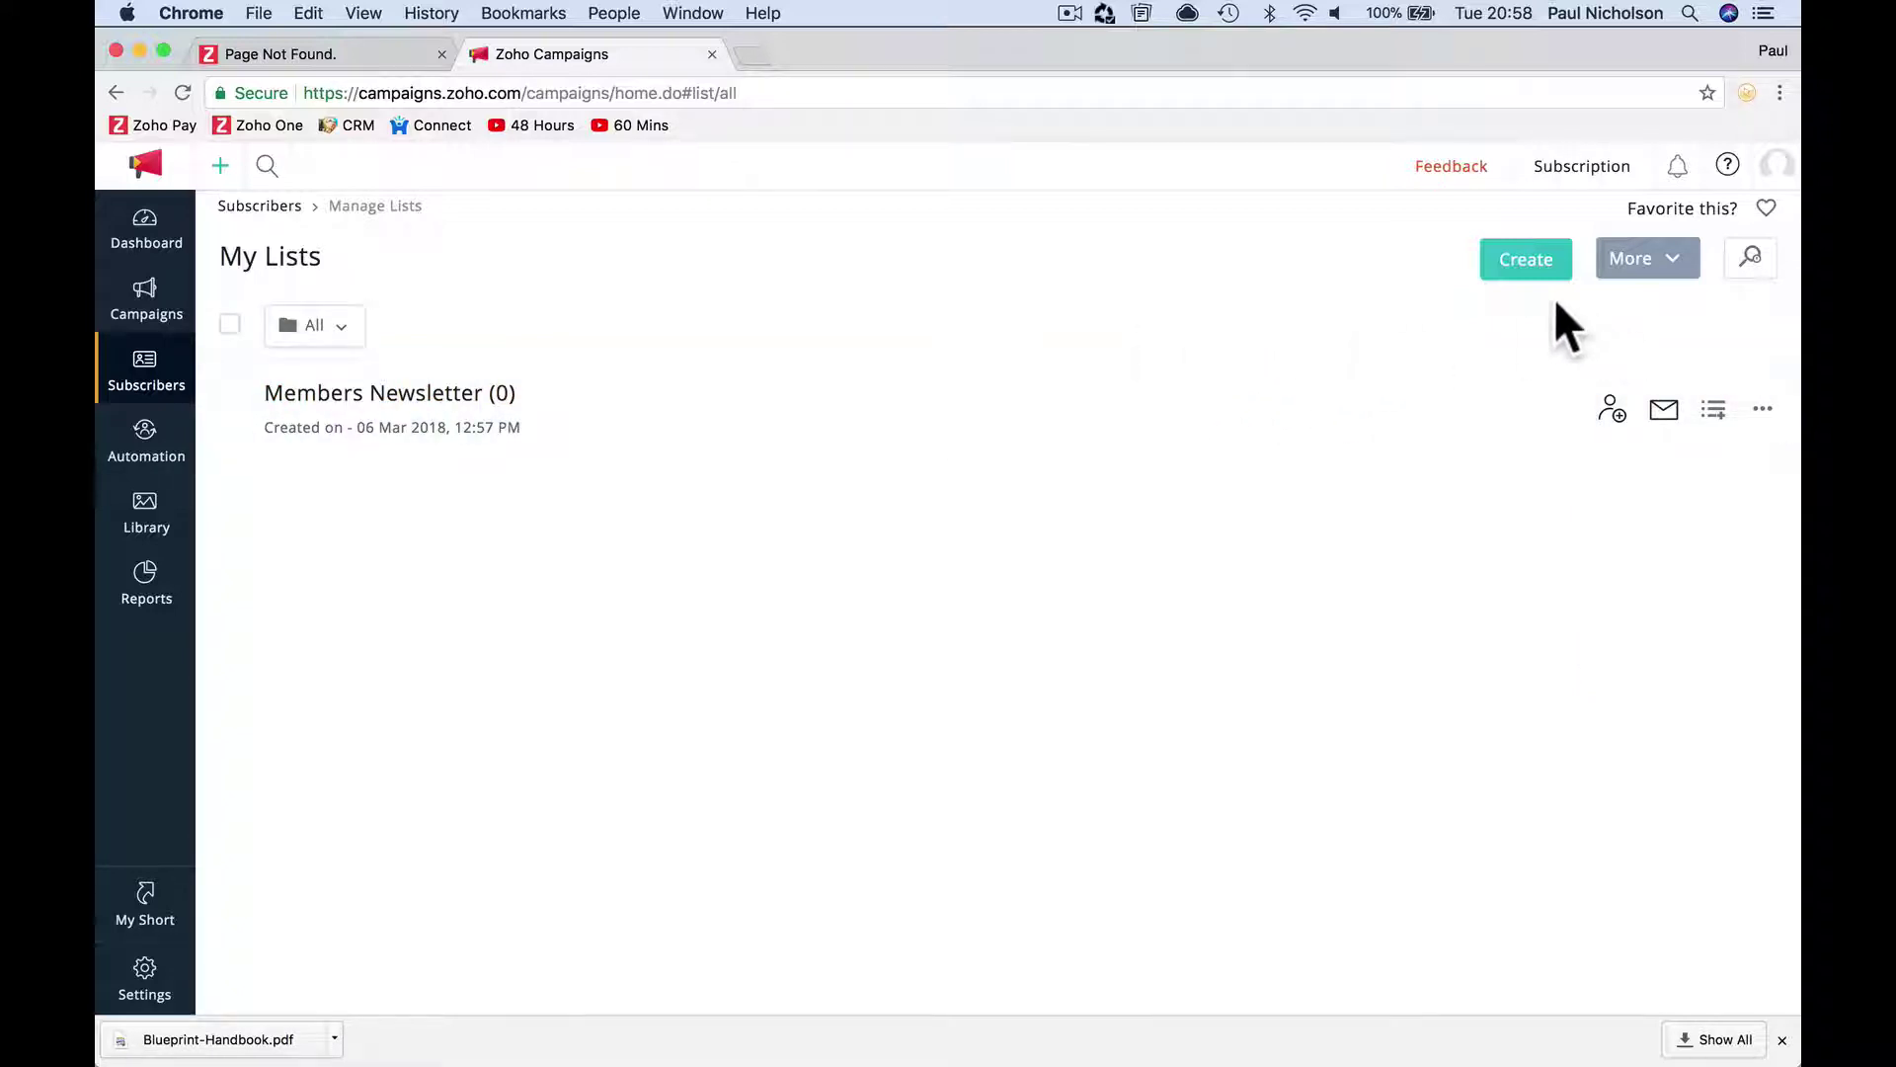
Start the Zoho CRM connection under Settings > Integrations and generate and select a ZSC key in CRM.
click(144, 970)
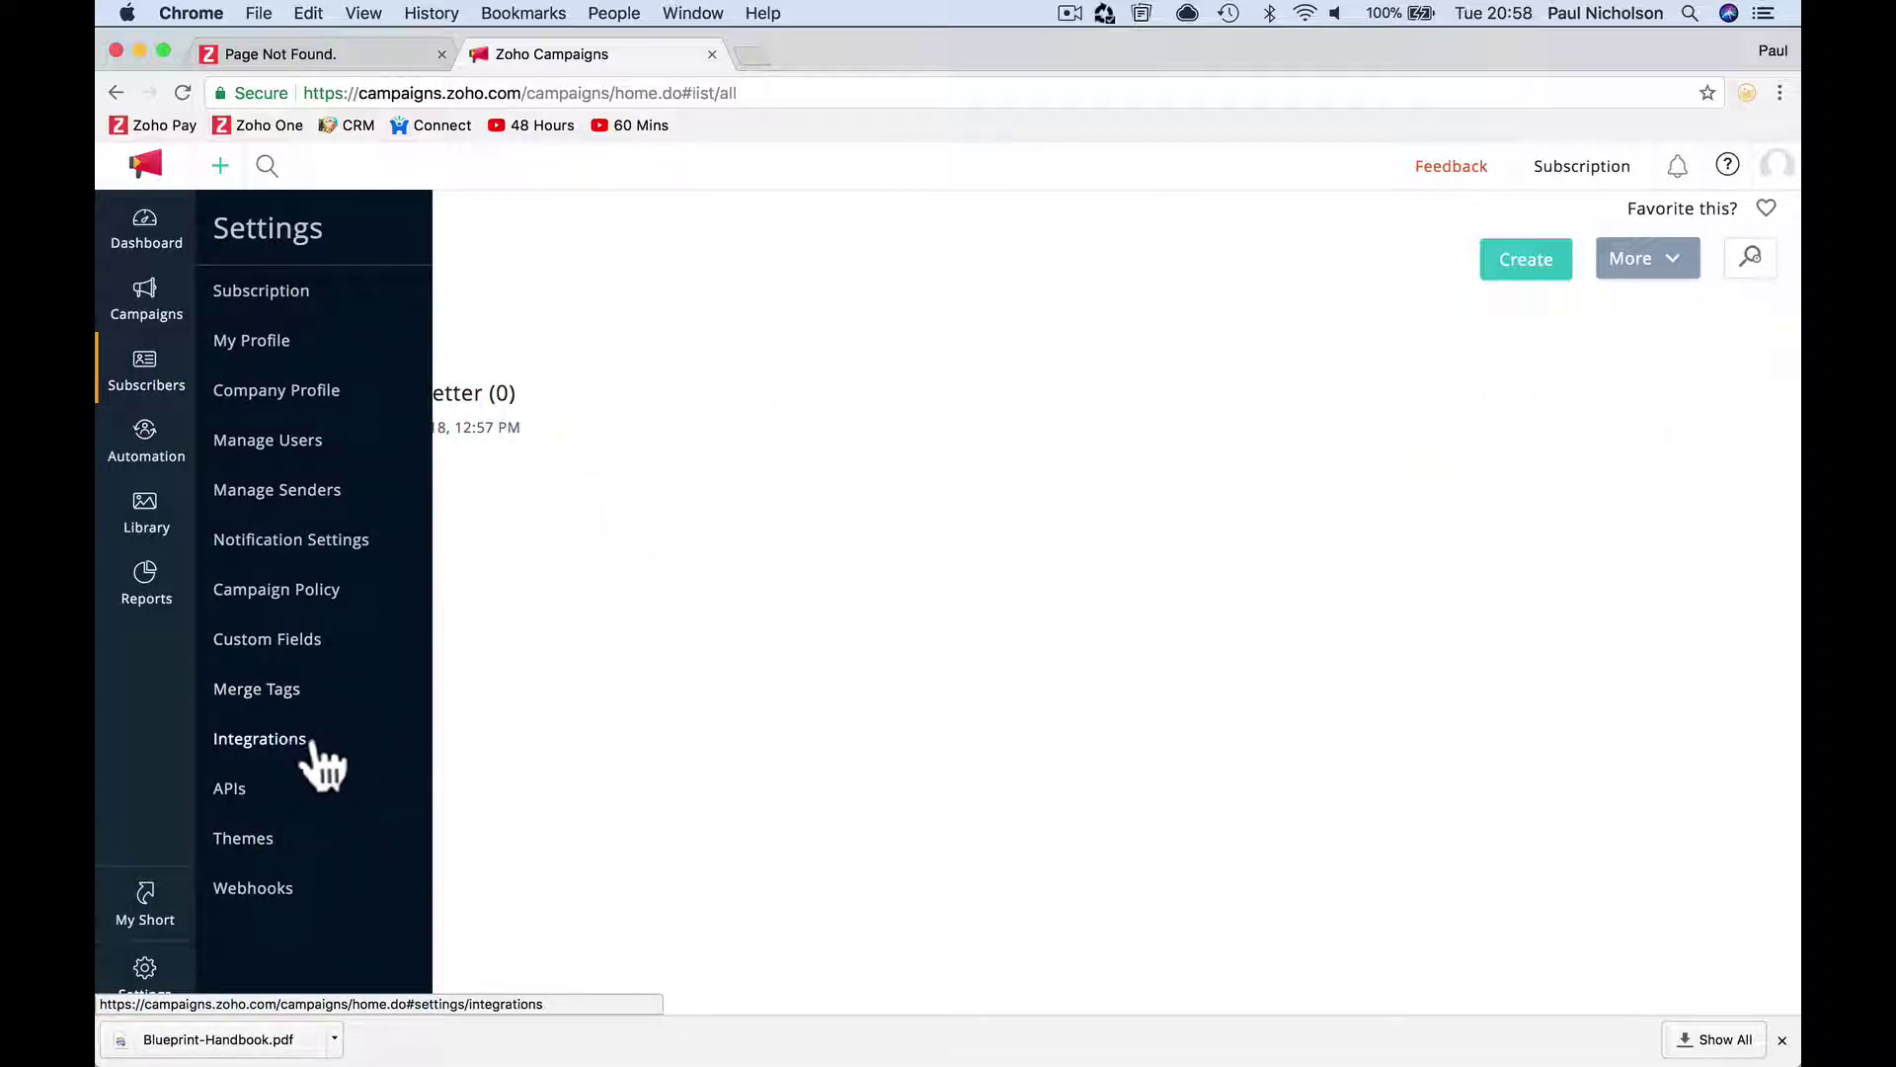
click(314, 743)
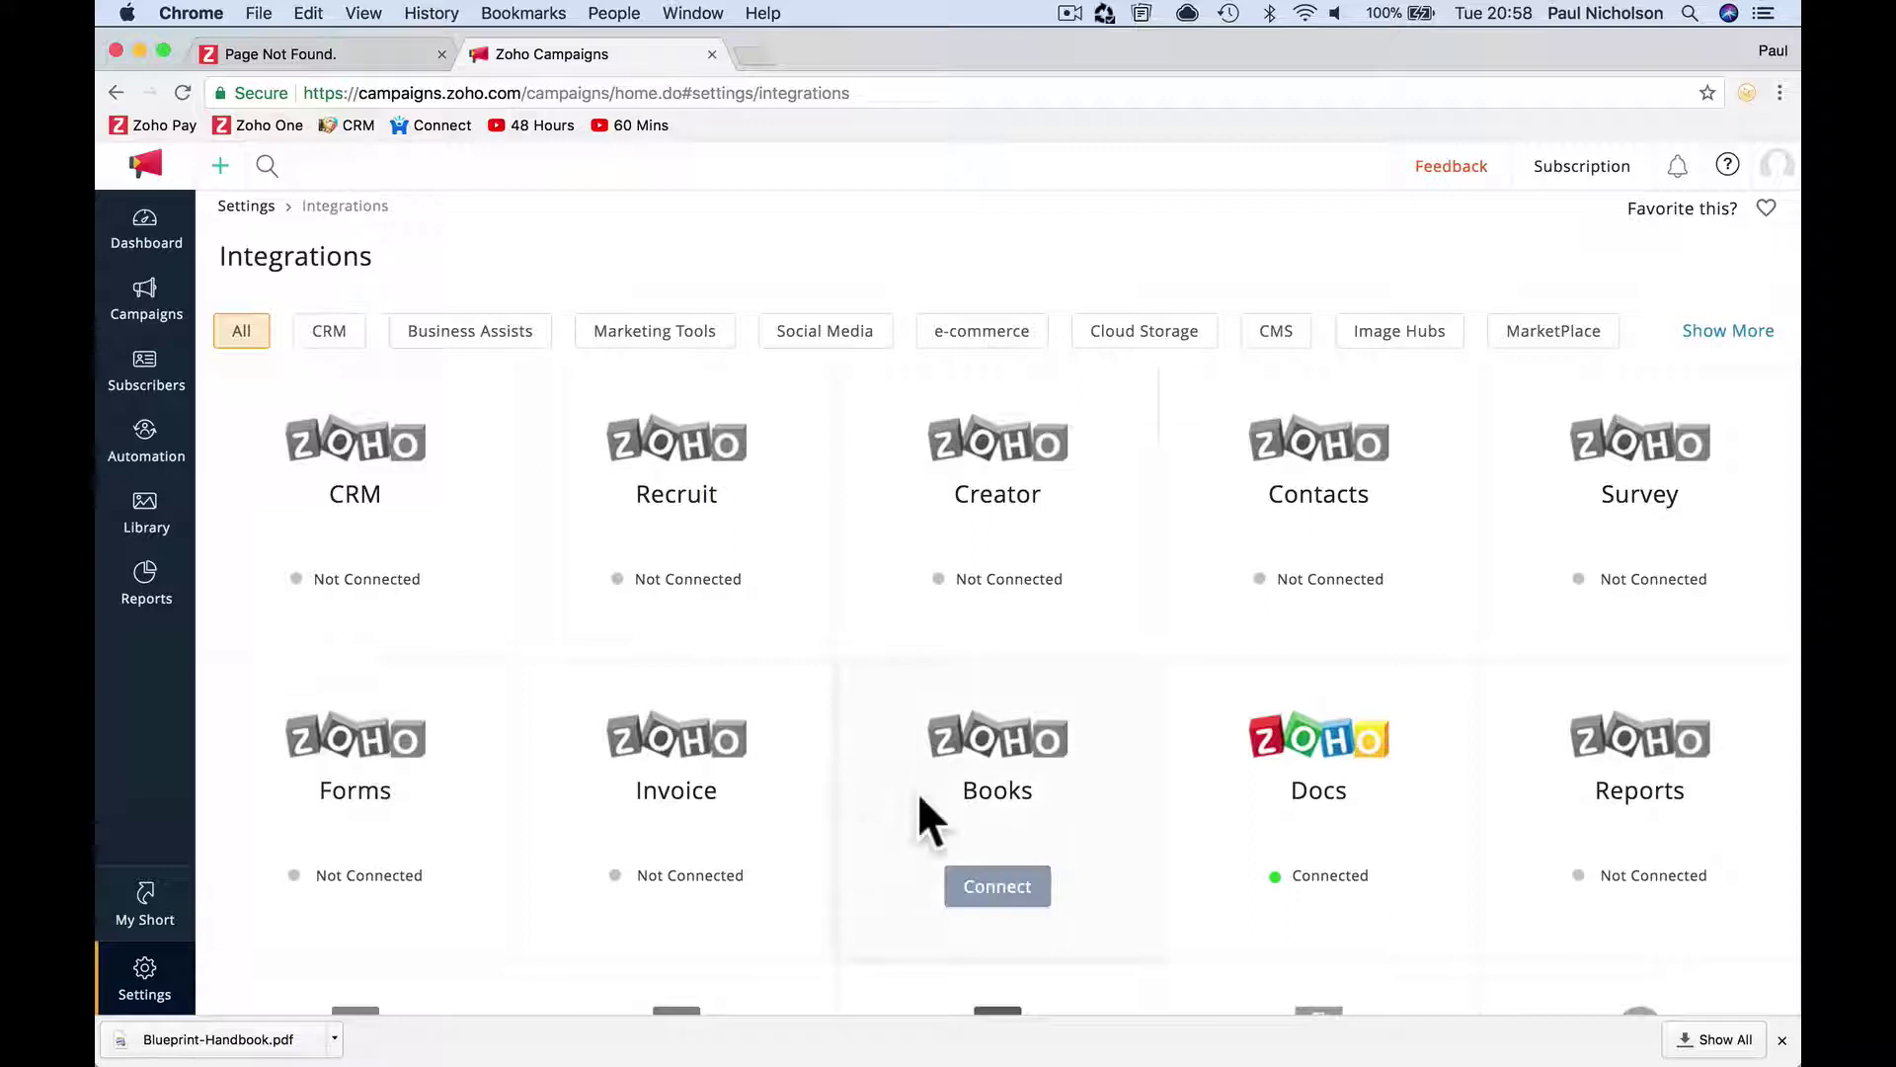
click(367, 588)
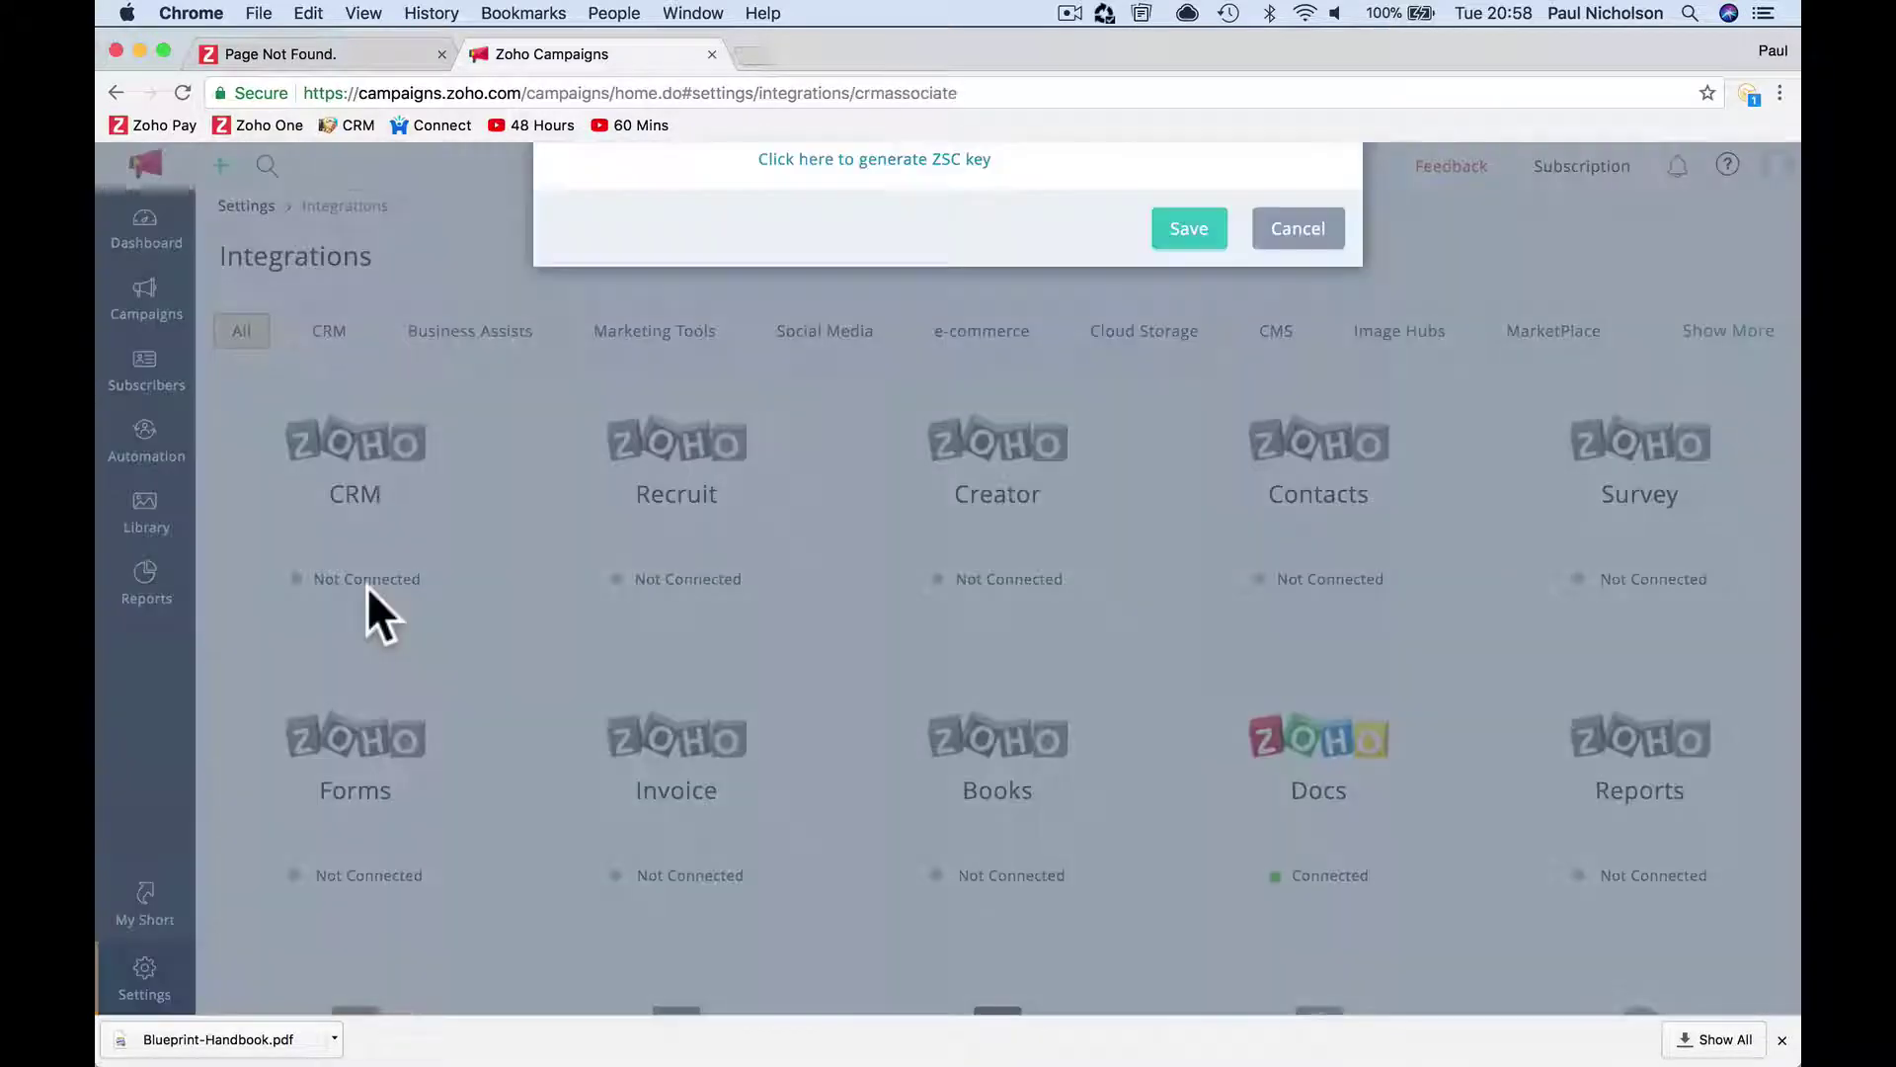
click(859, 287)
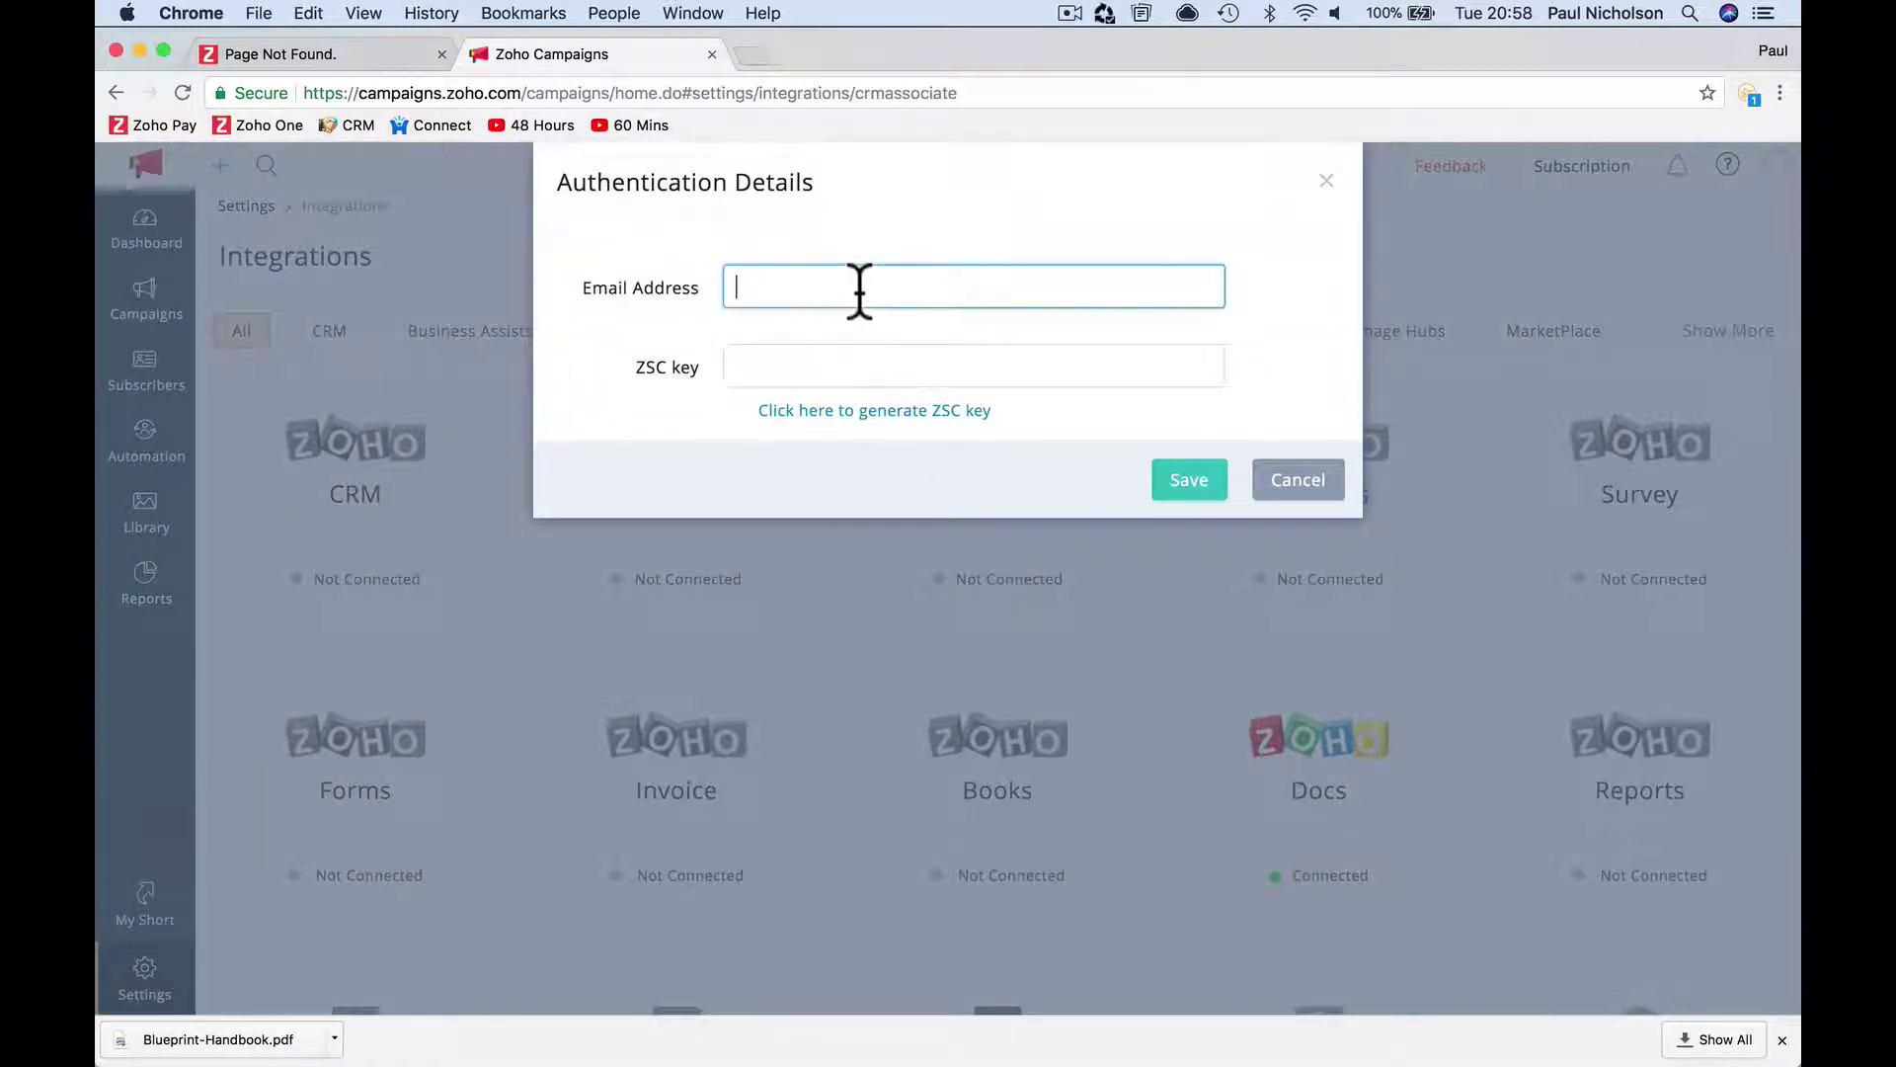
click(860, 410)
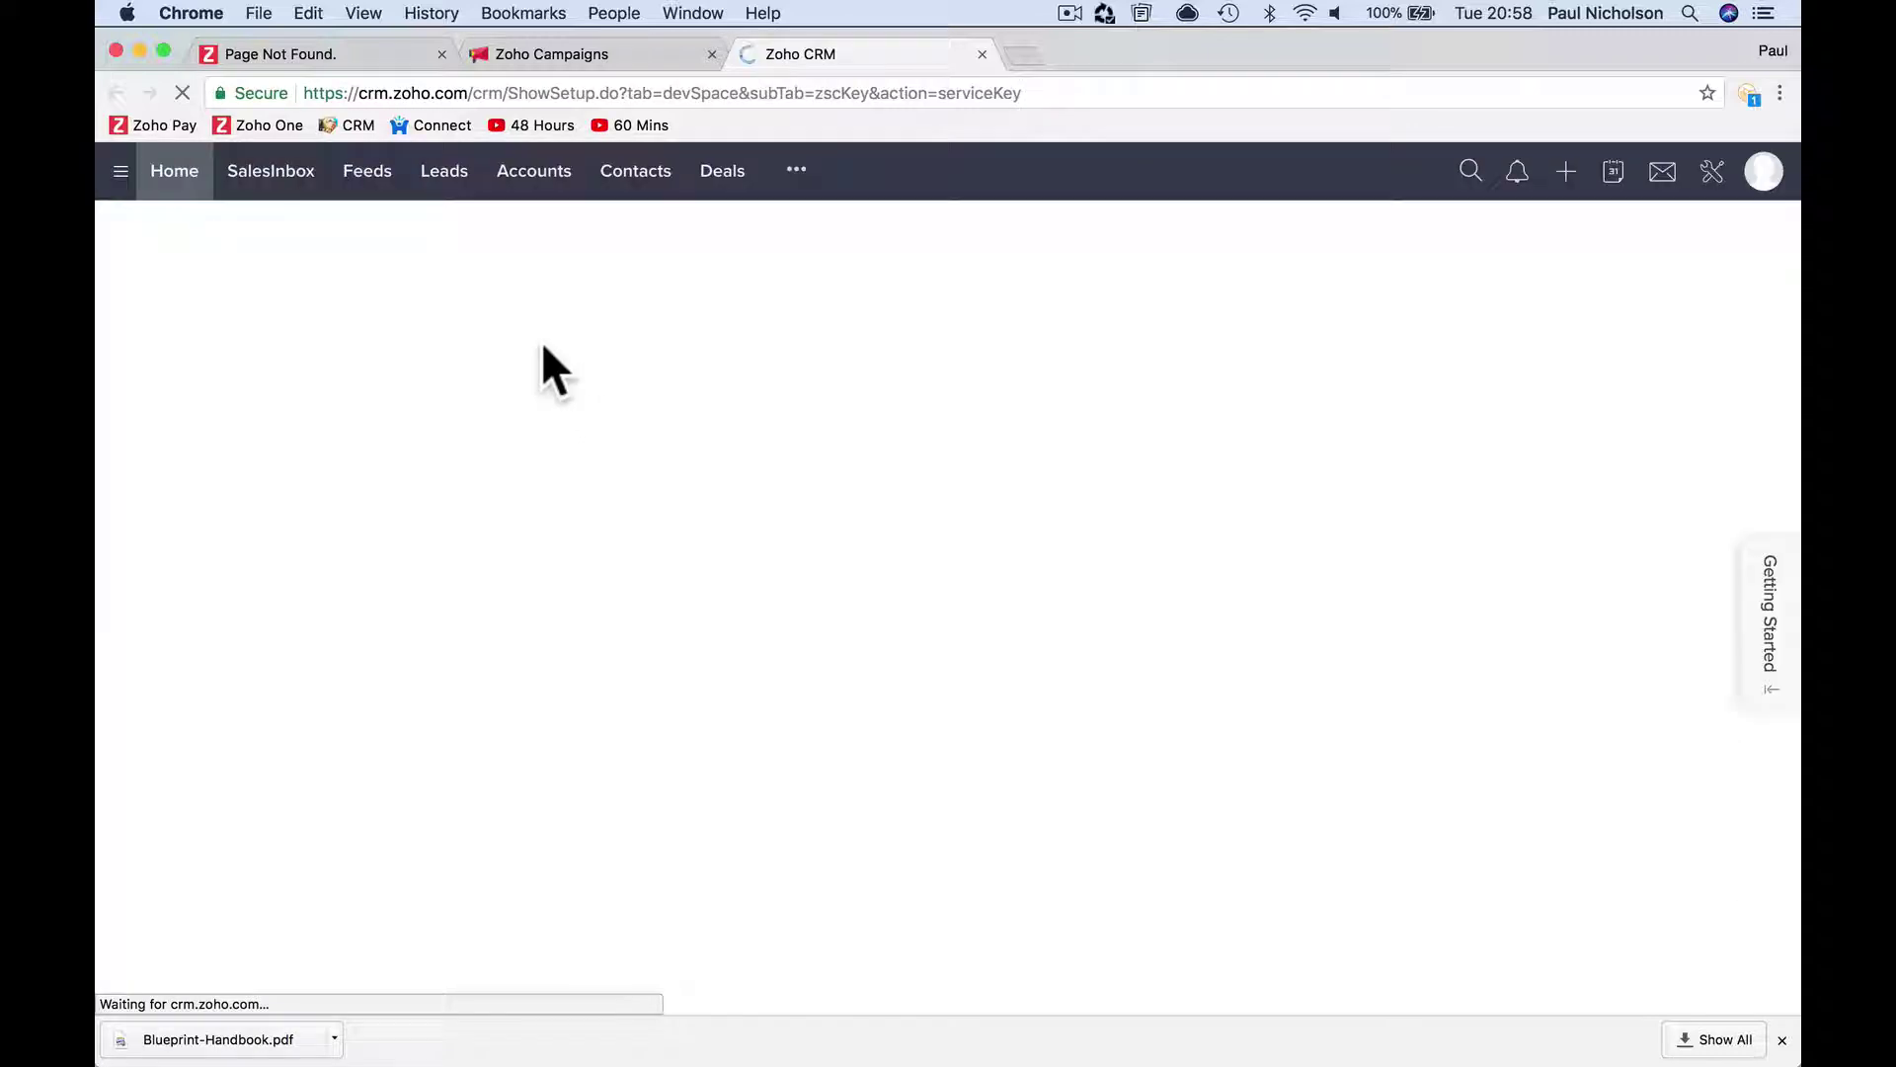
double_click(729, 610)
key(super+c)
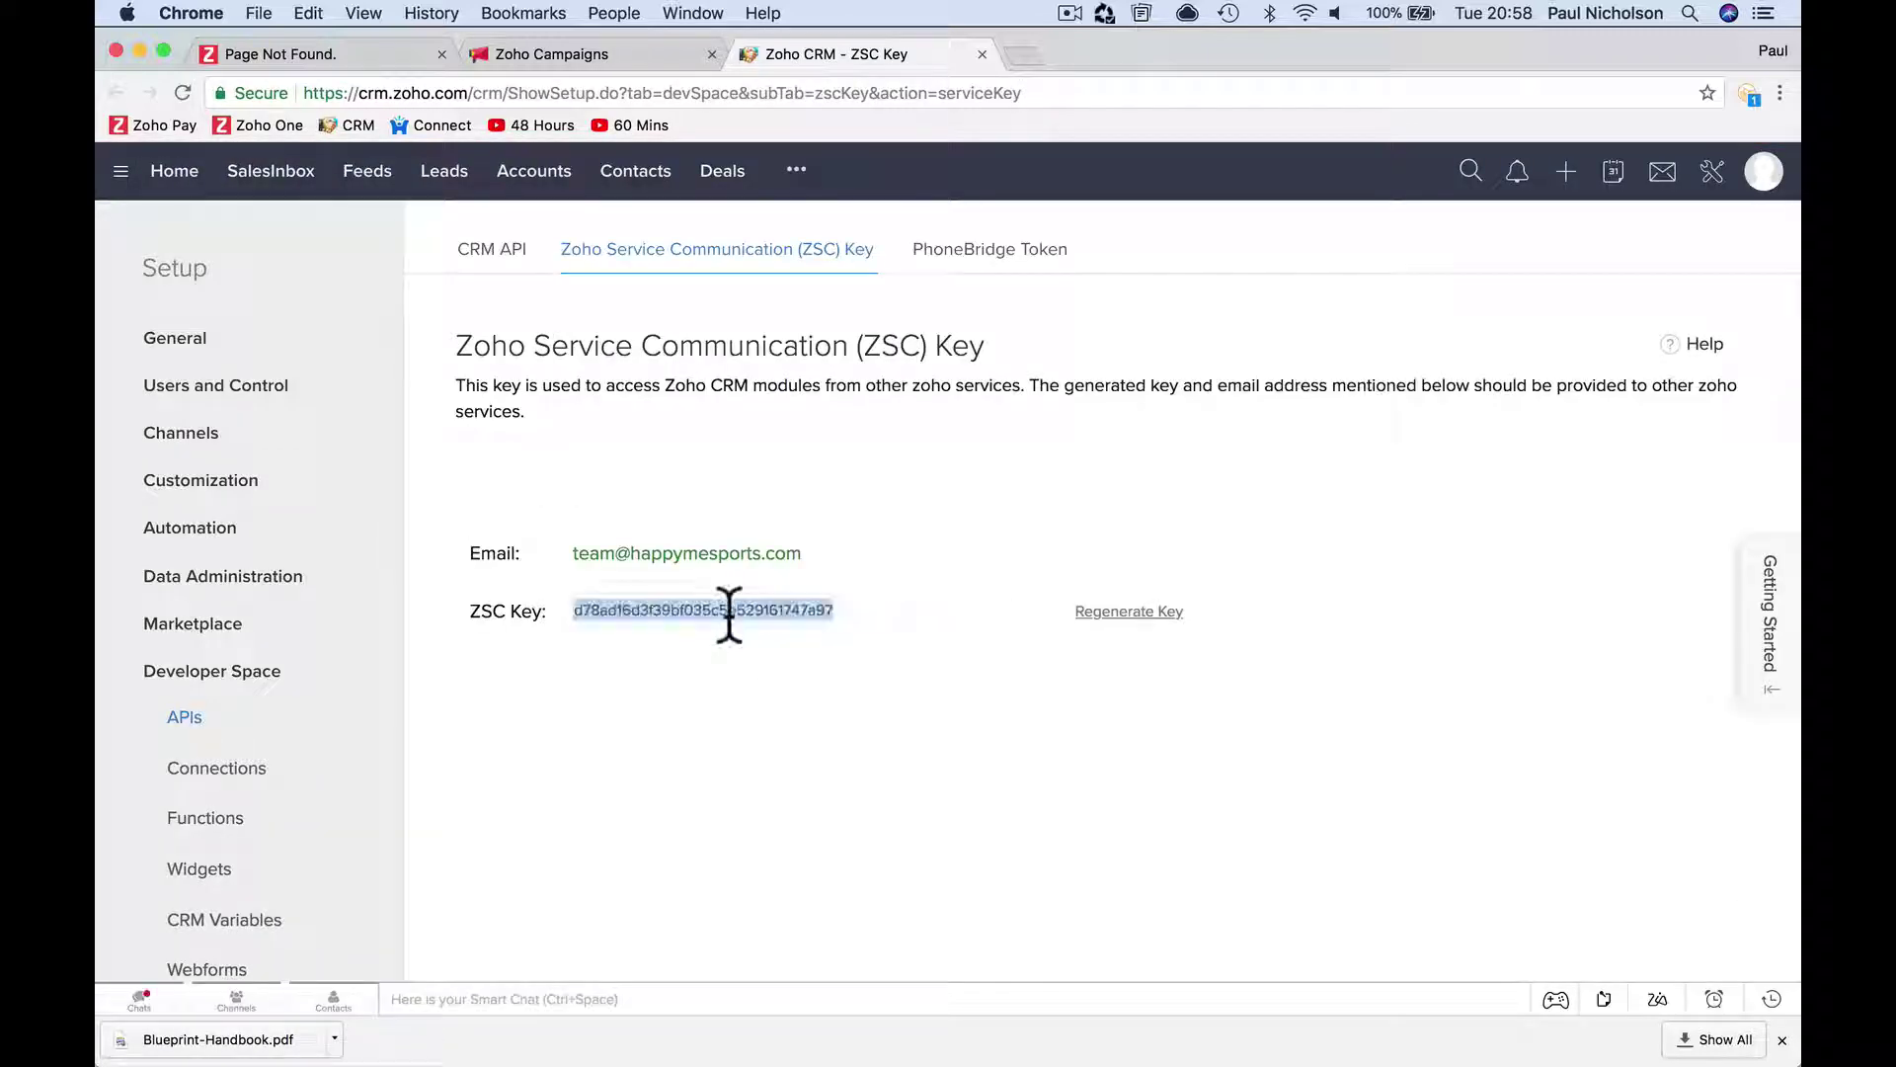
Paste the ZSC key, enter the account e-mail address, and save the CRM authentication.
click(538, 49)
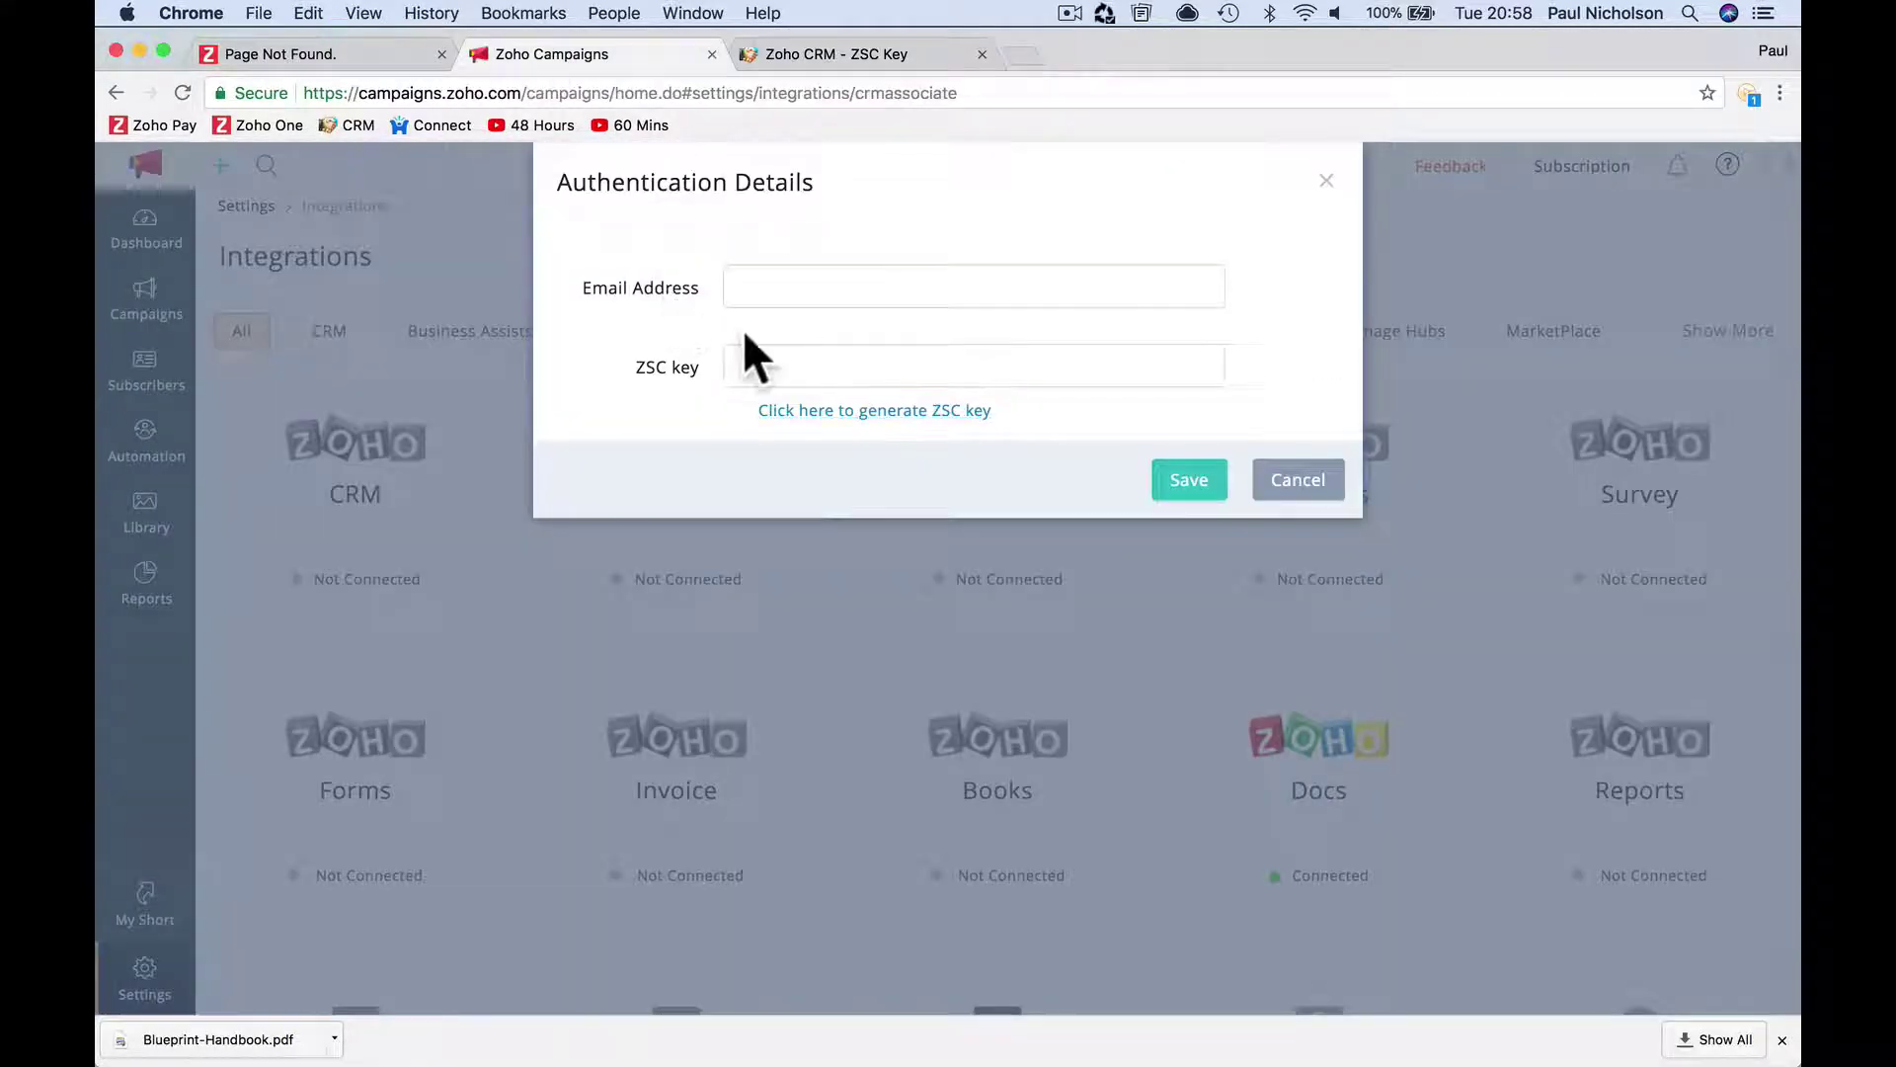
click(790, 367)
key(super+v)
click(784, 285)
text(t)
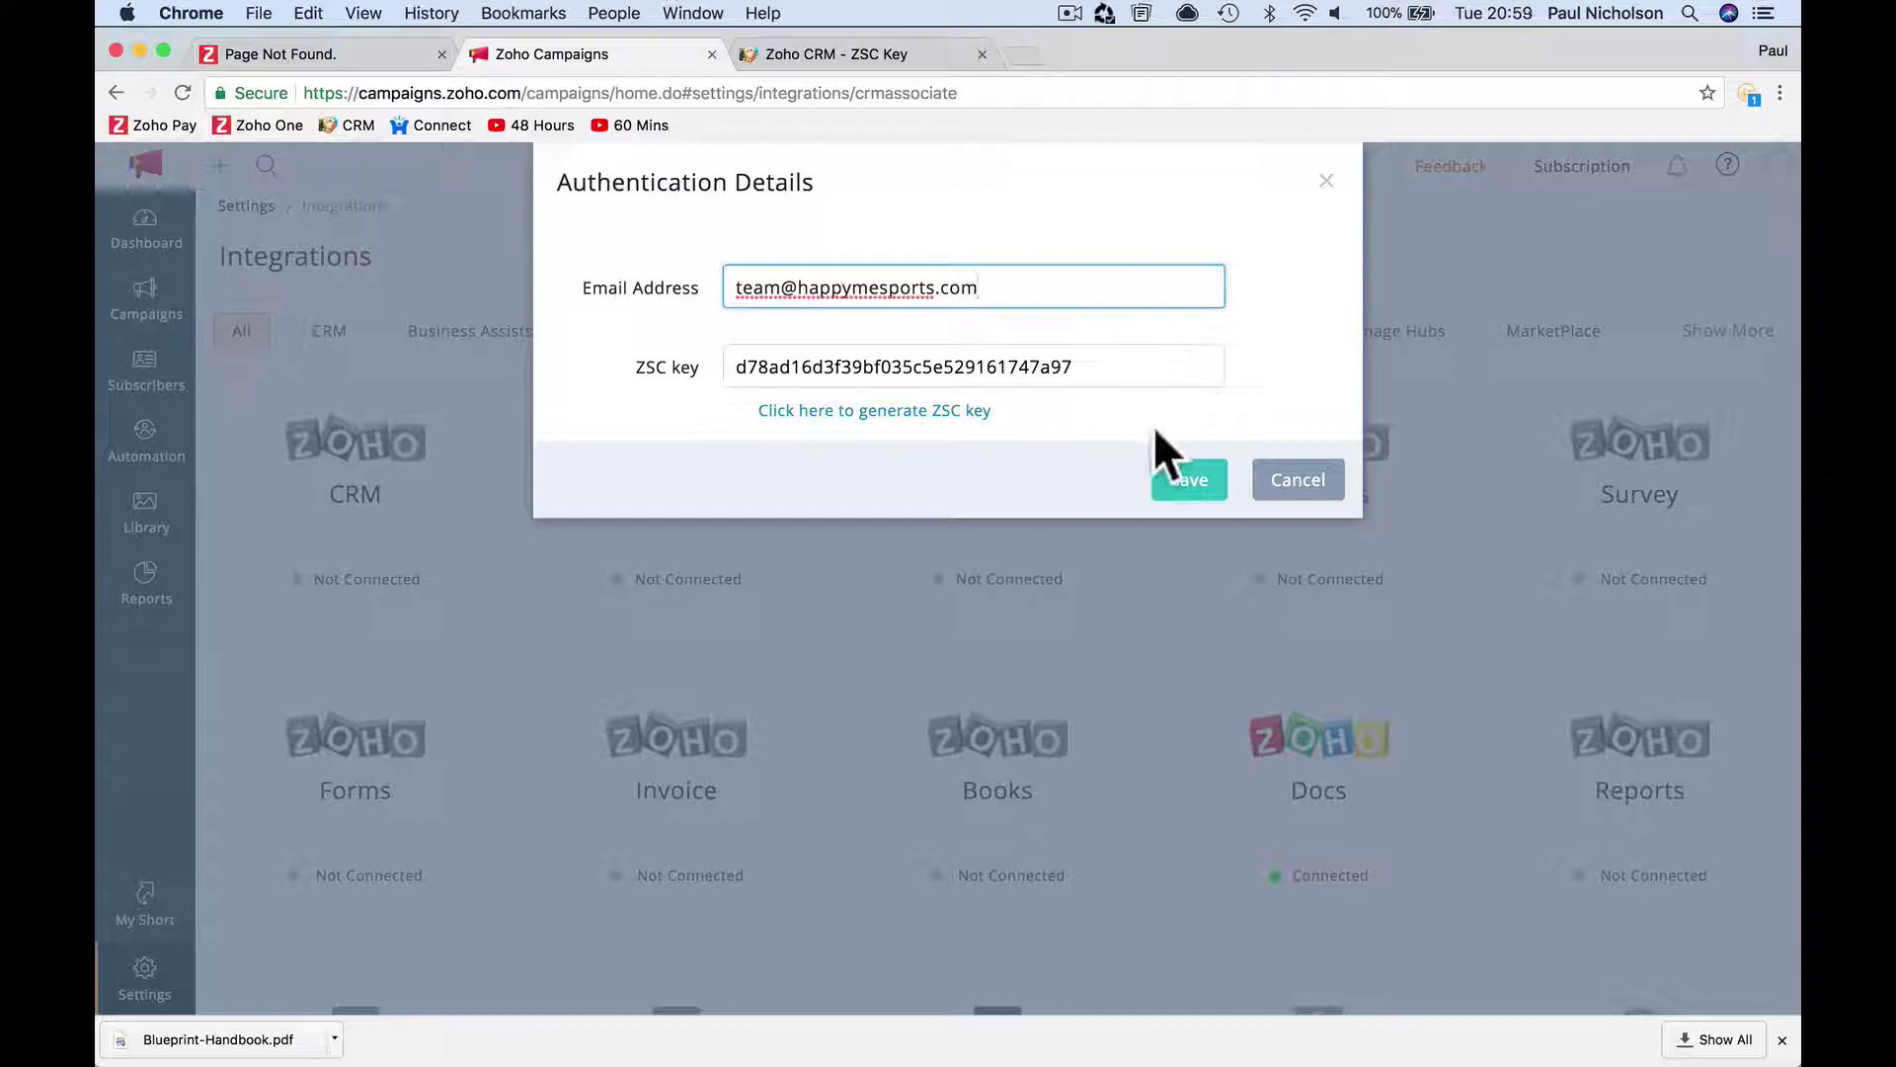
click(1181, 482)
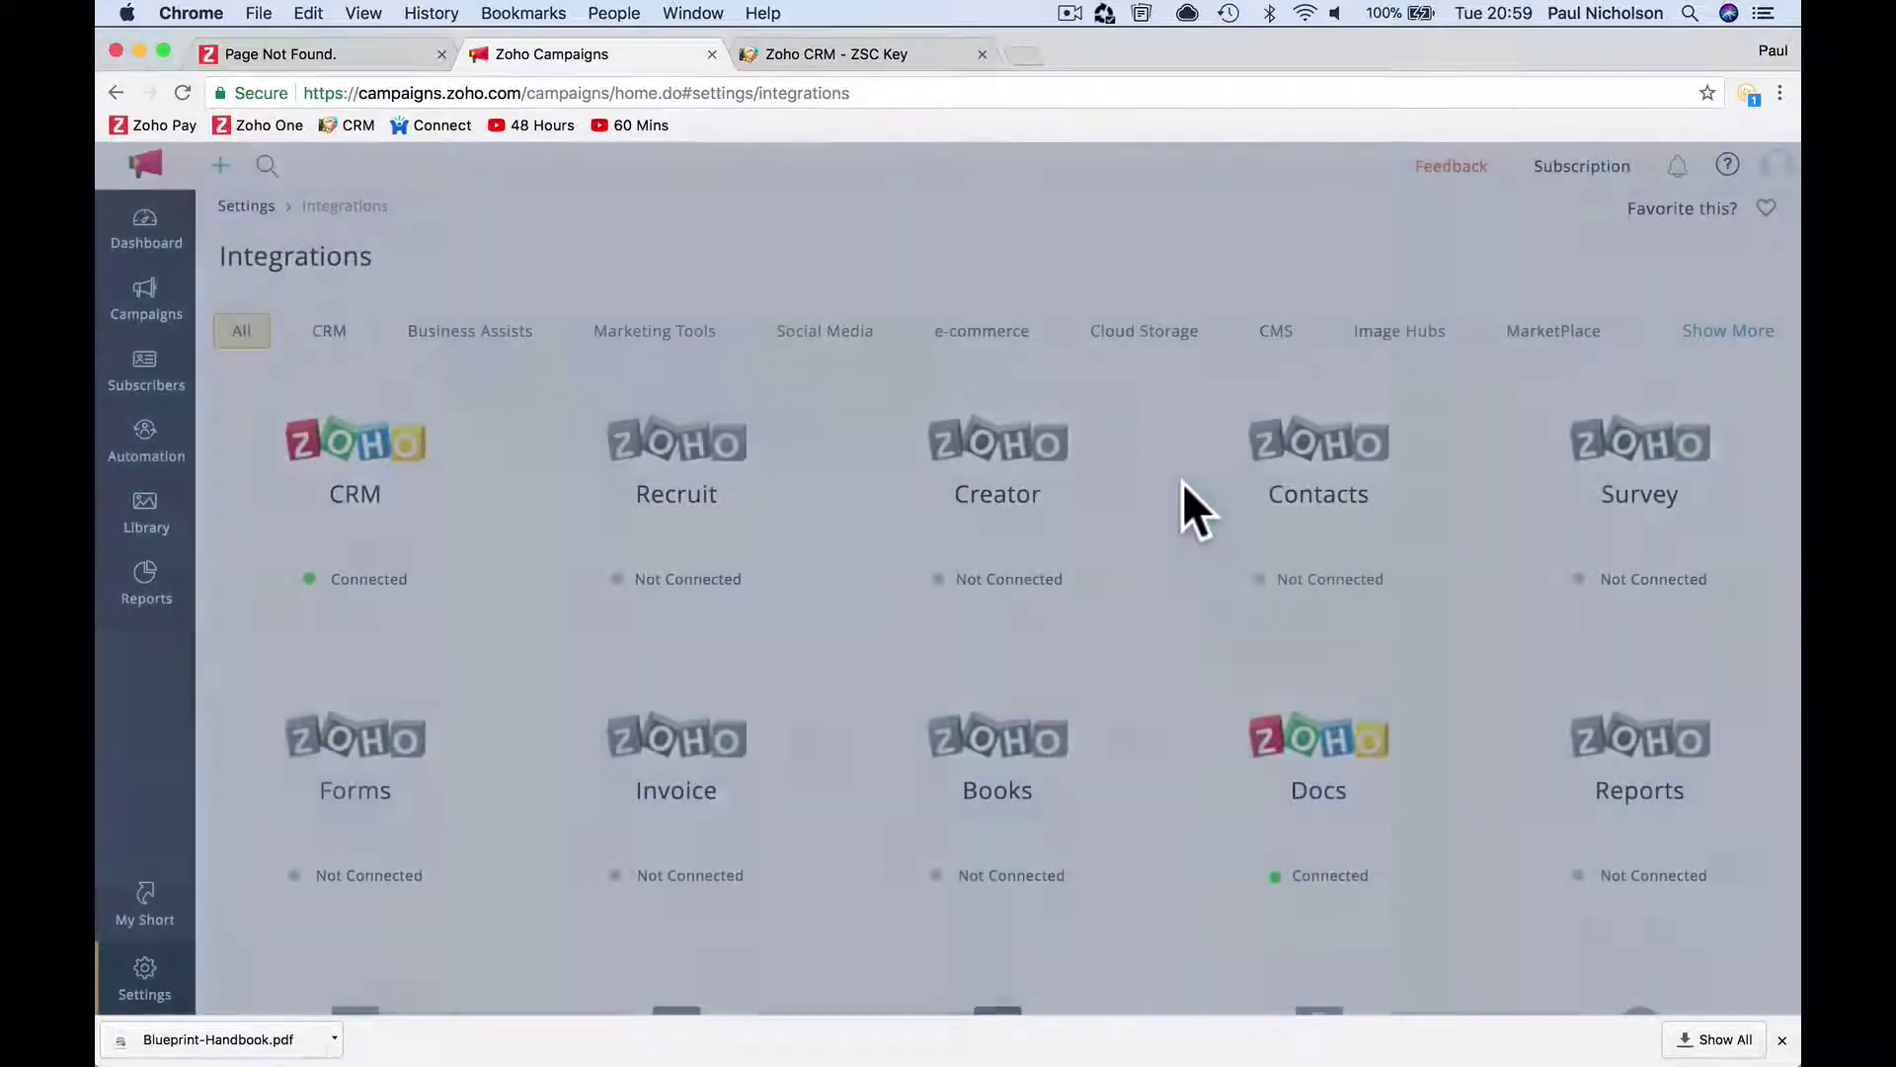
Open the Zoho CRM integration details showing the one active associated account.
mouse_move(710, 474)
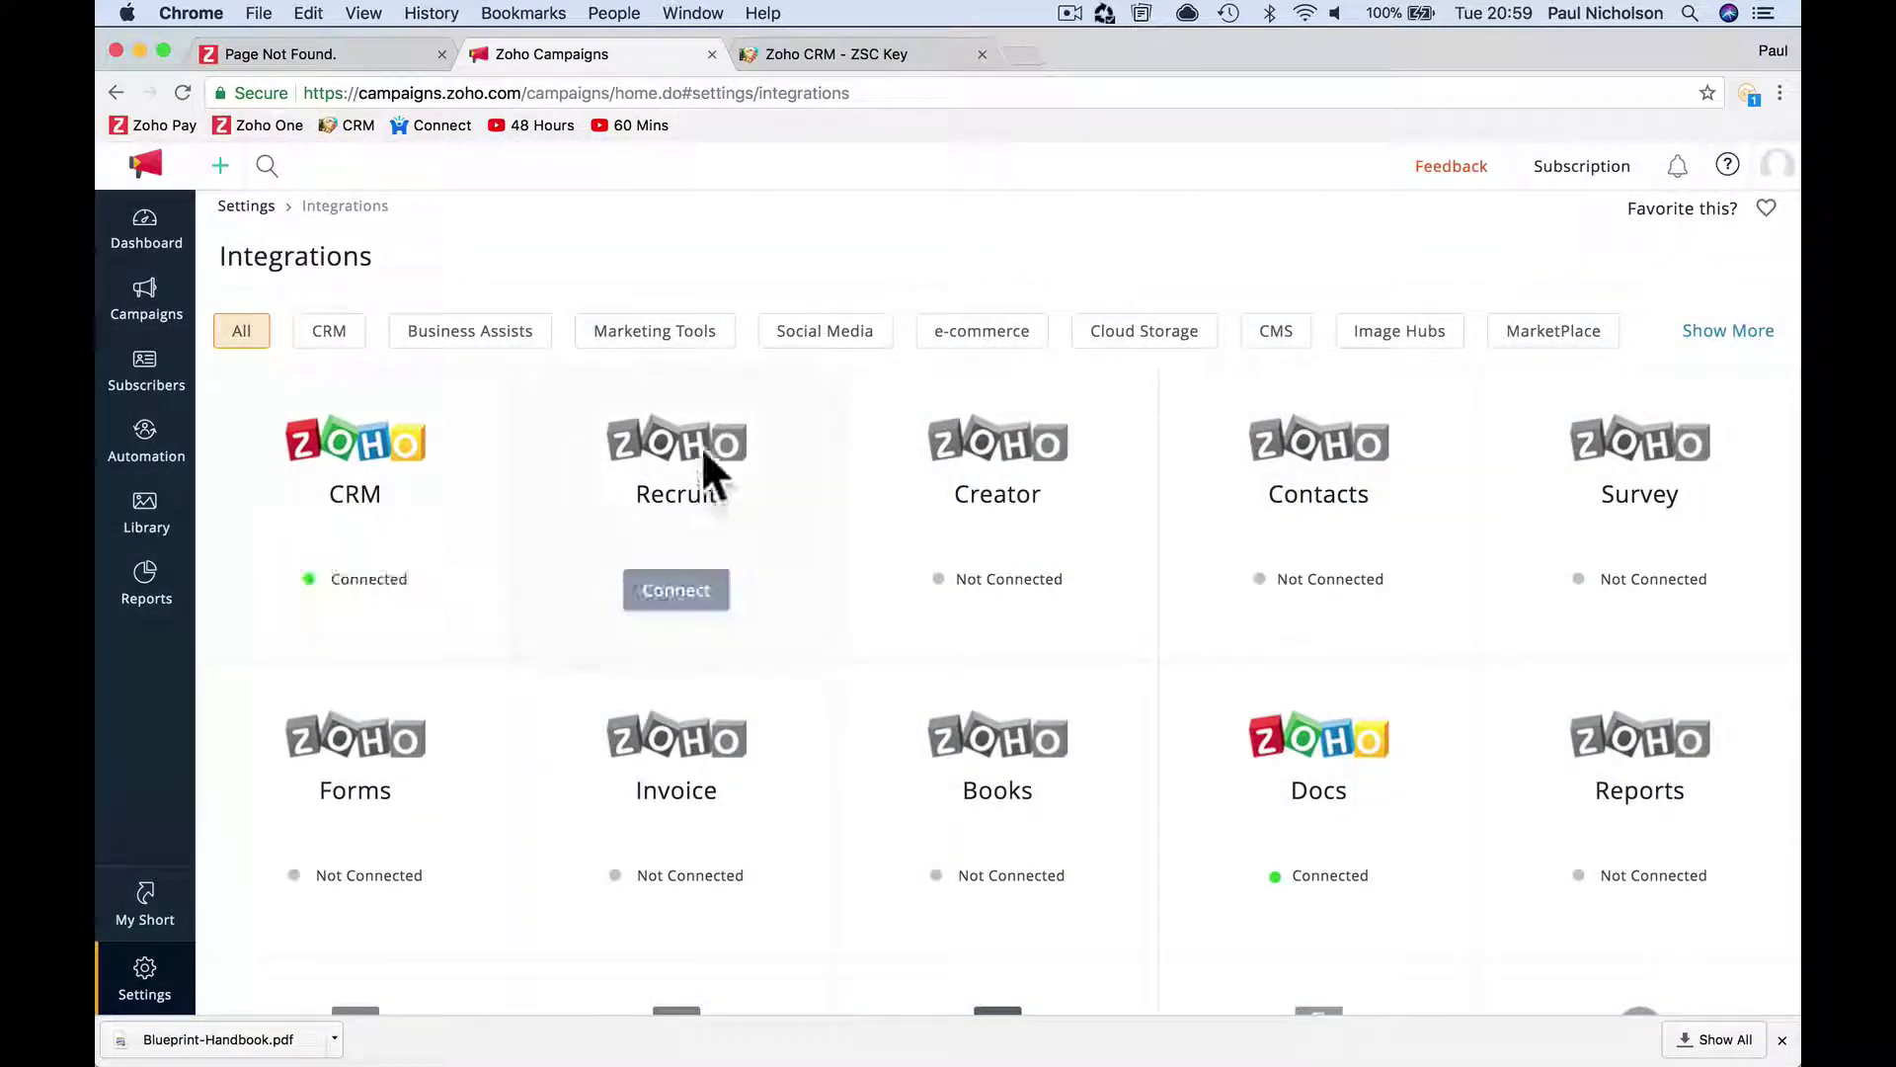
mouse_move(438, 481)
click(392, 603)
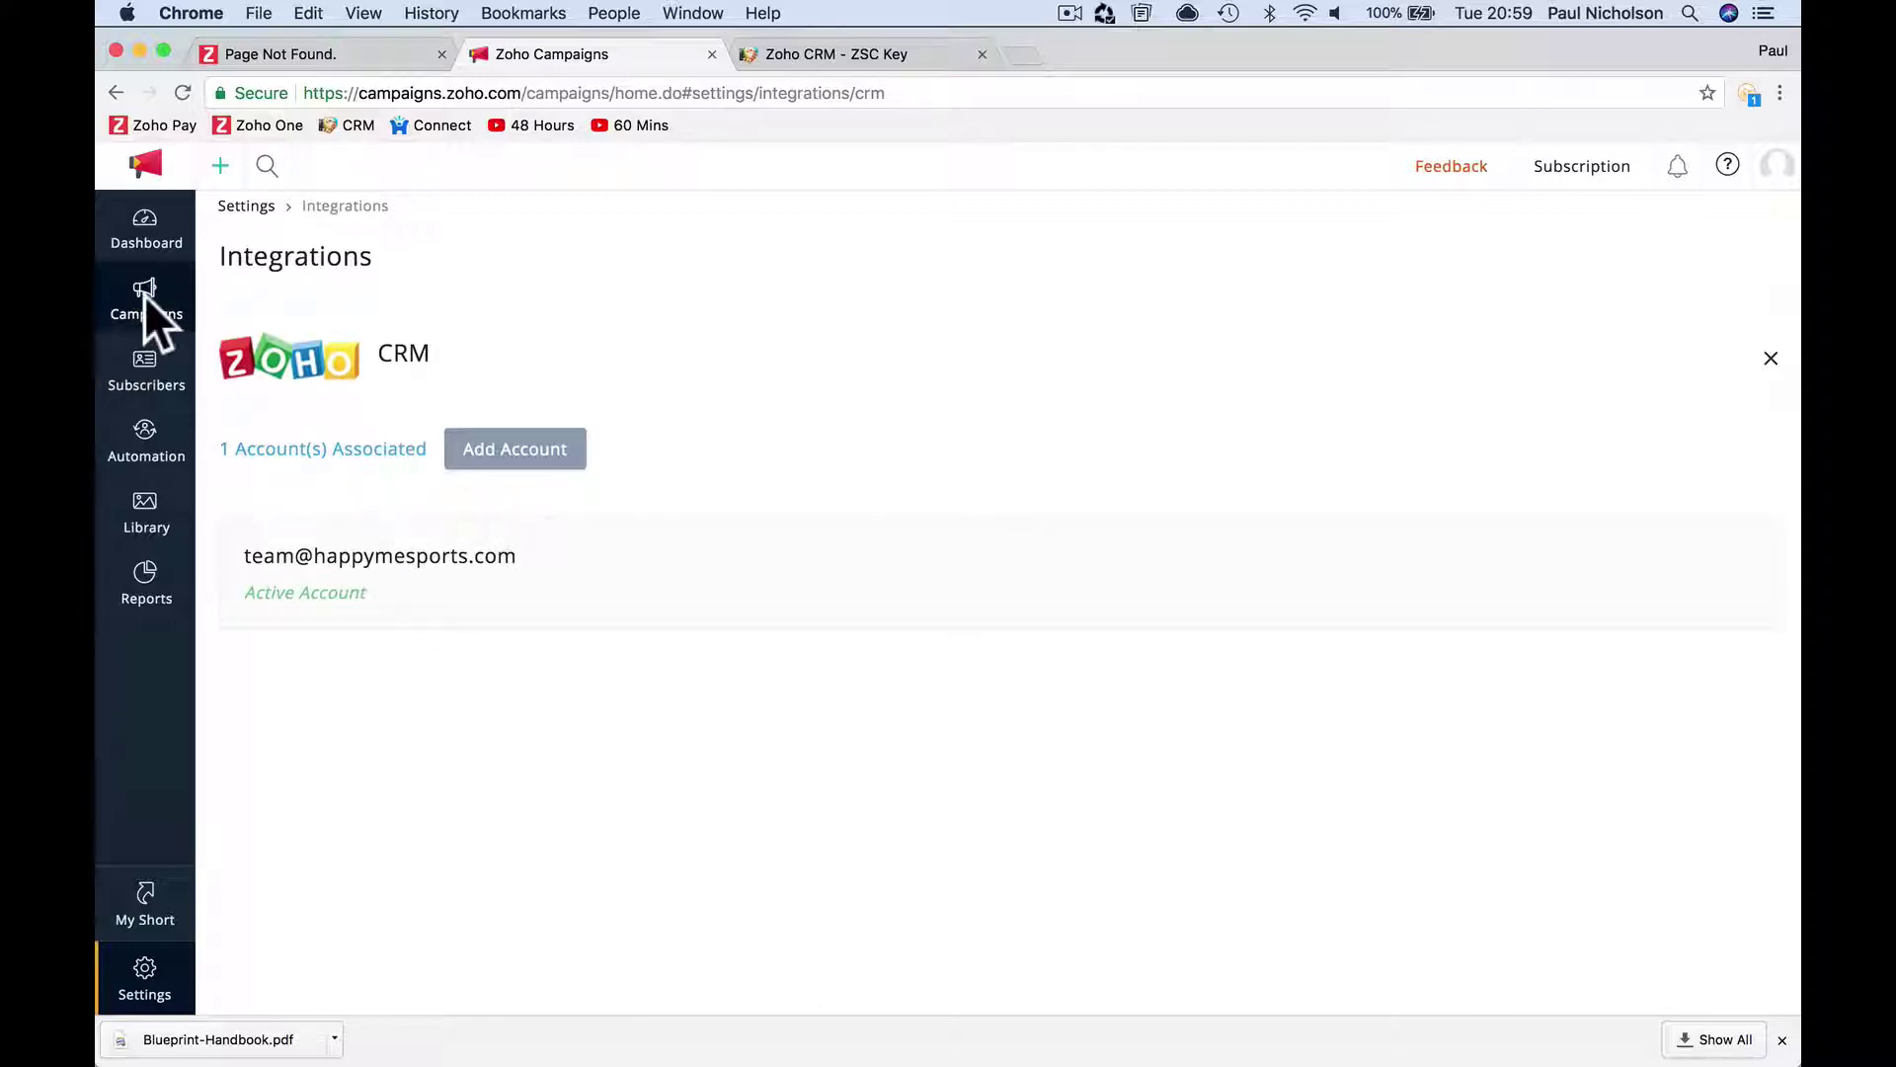
From the dashboard's lists, start Add Subscribers on Members Newsletter and show the import sources.
mouse_move(144, 294)
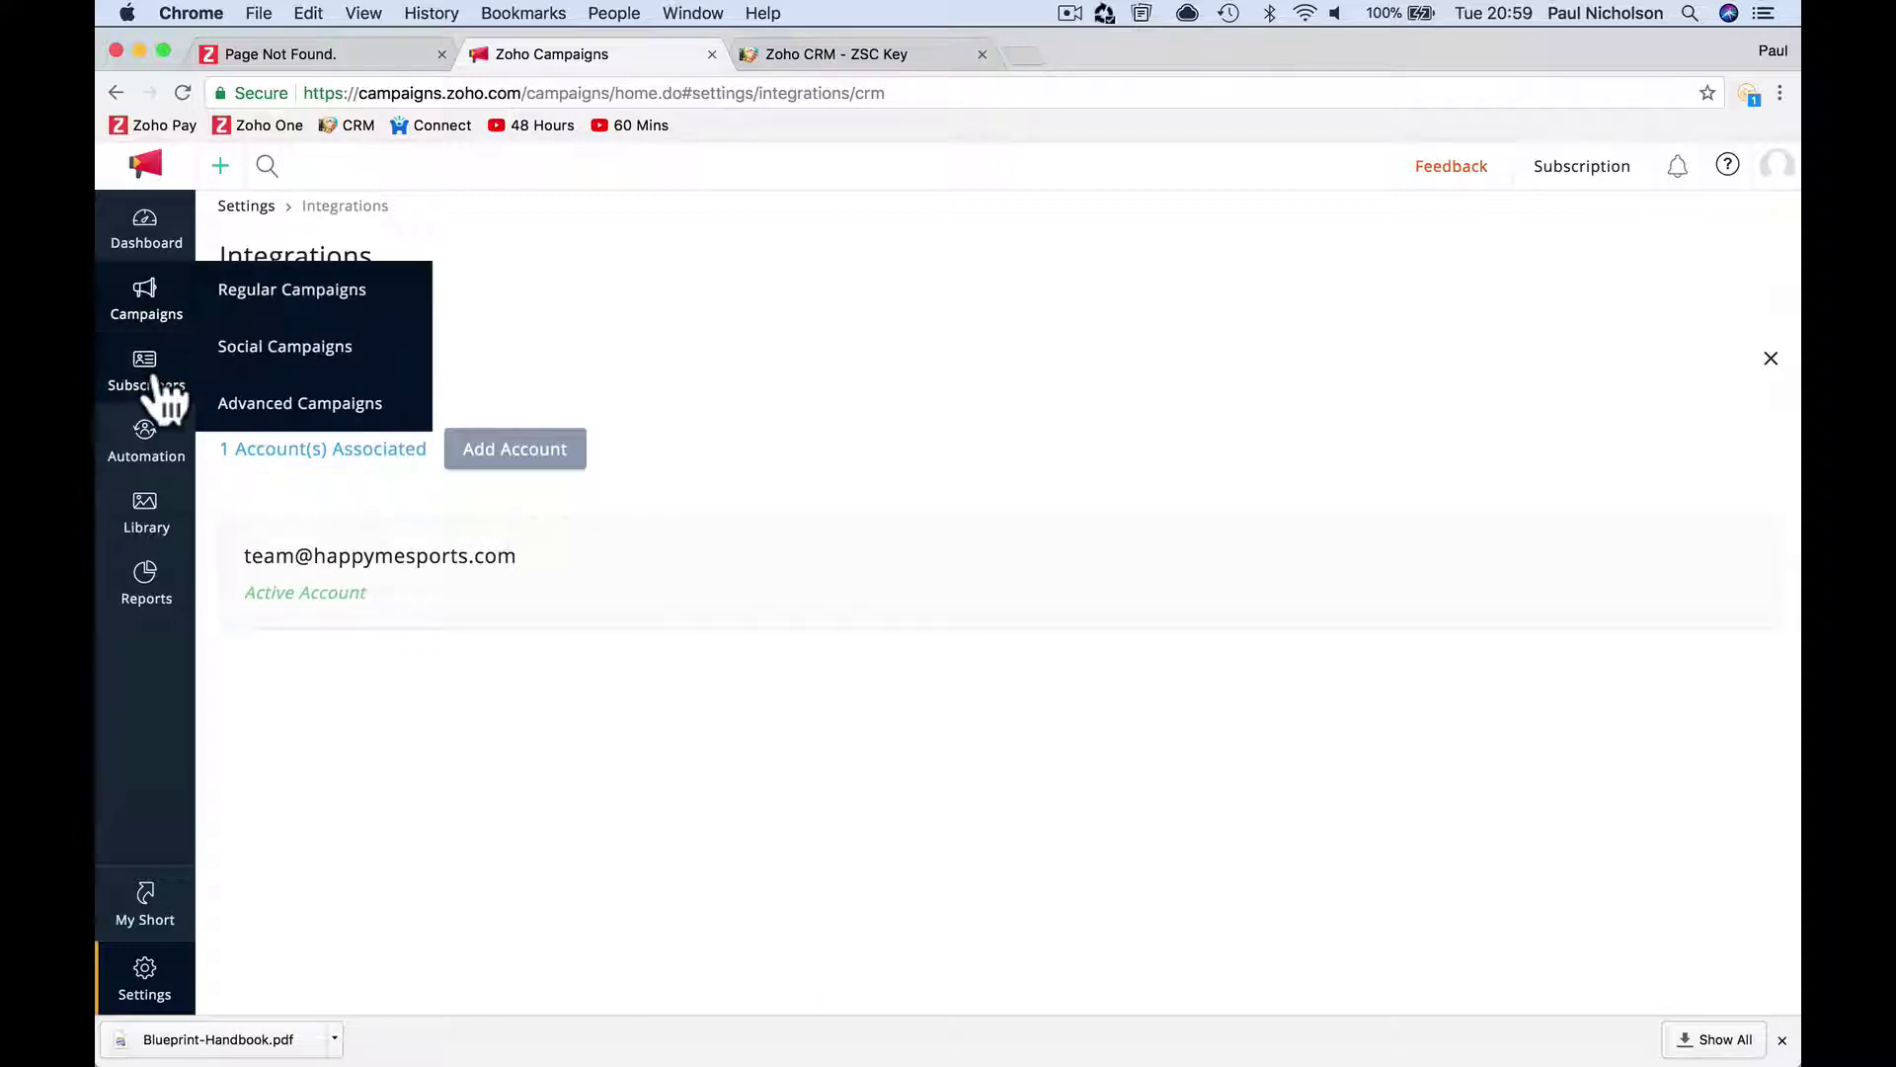
click(148, 242)
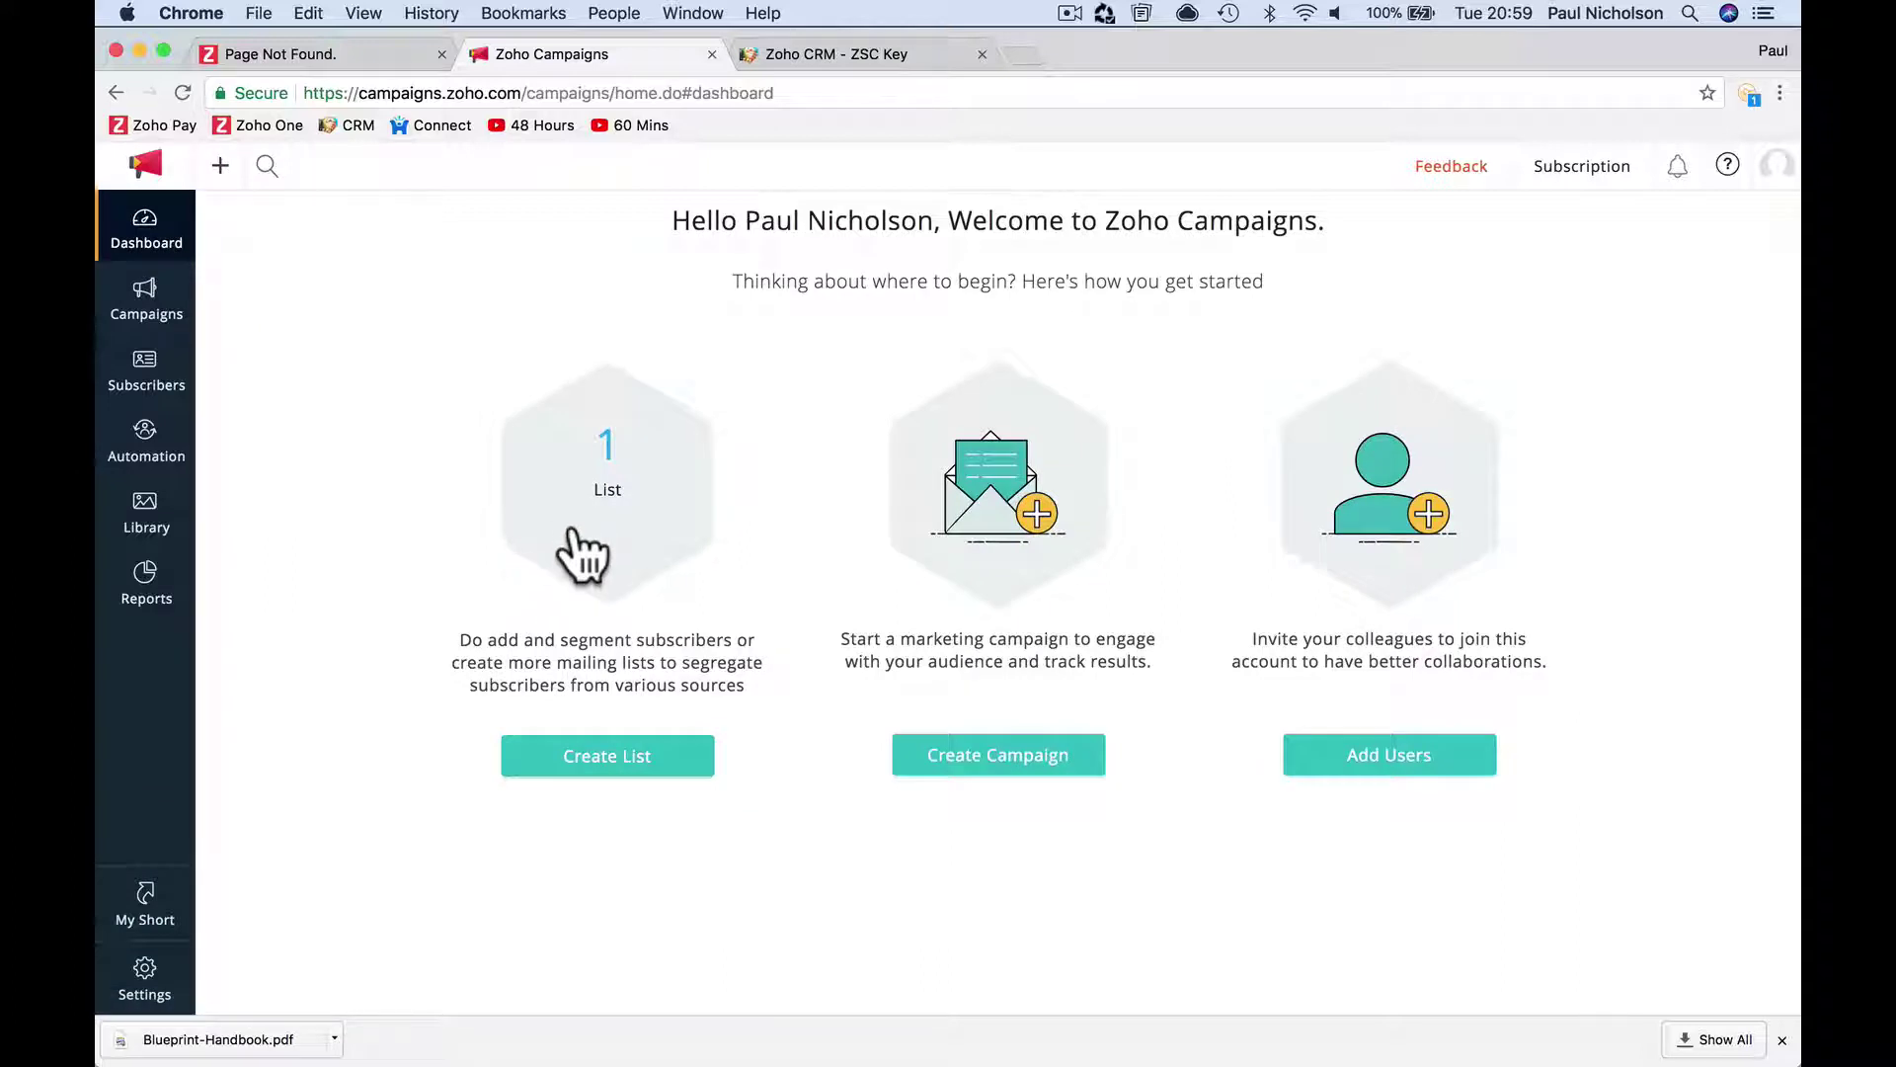
click(600, 499)
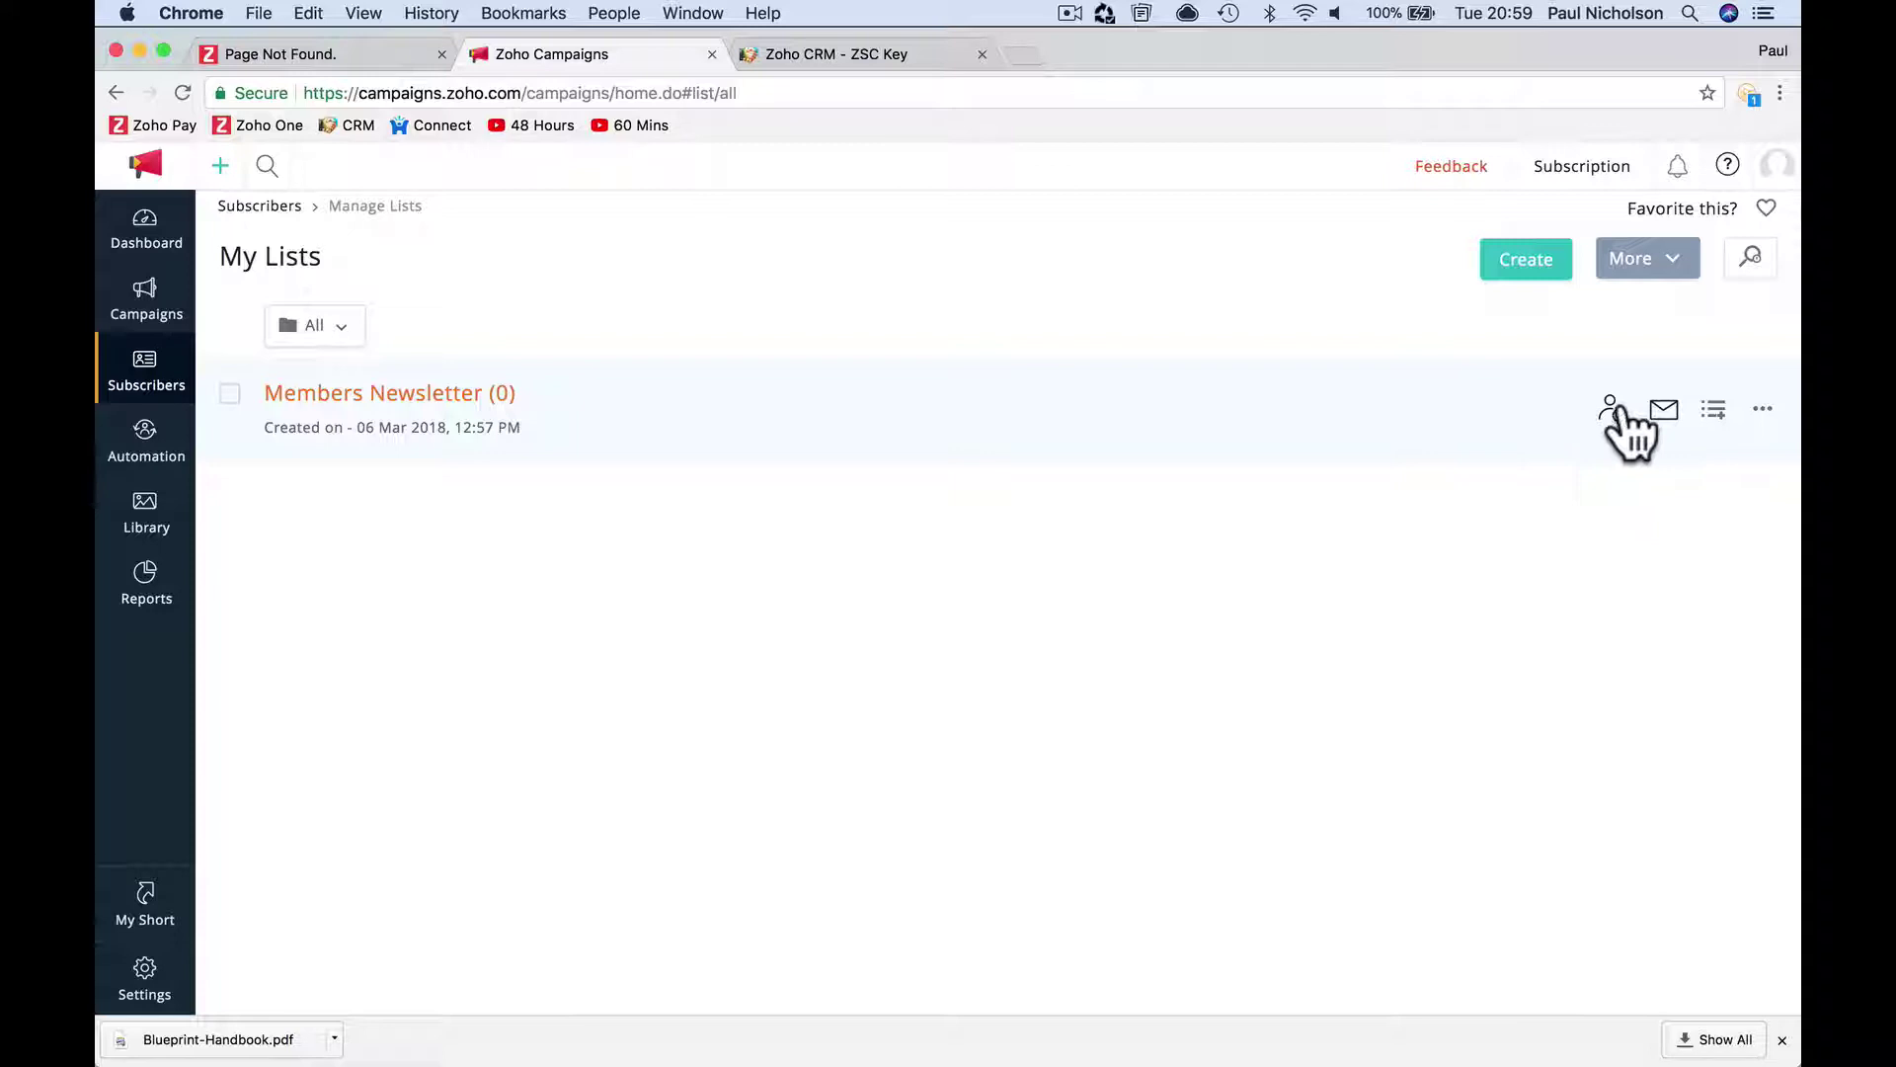
click(1611, 410)
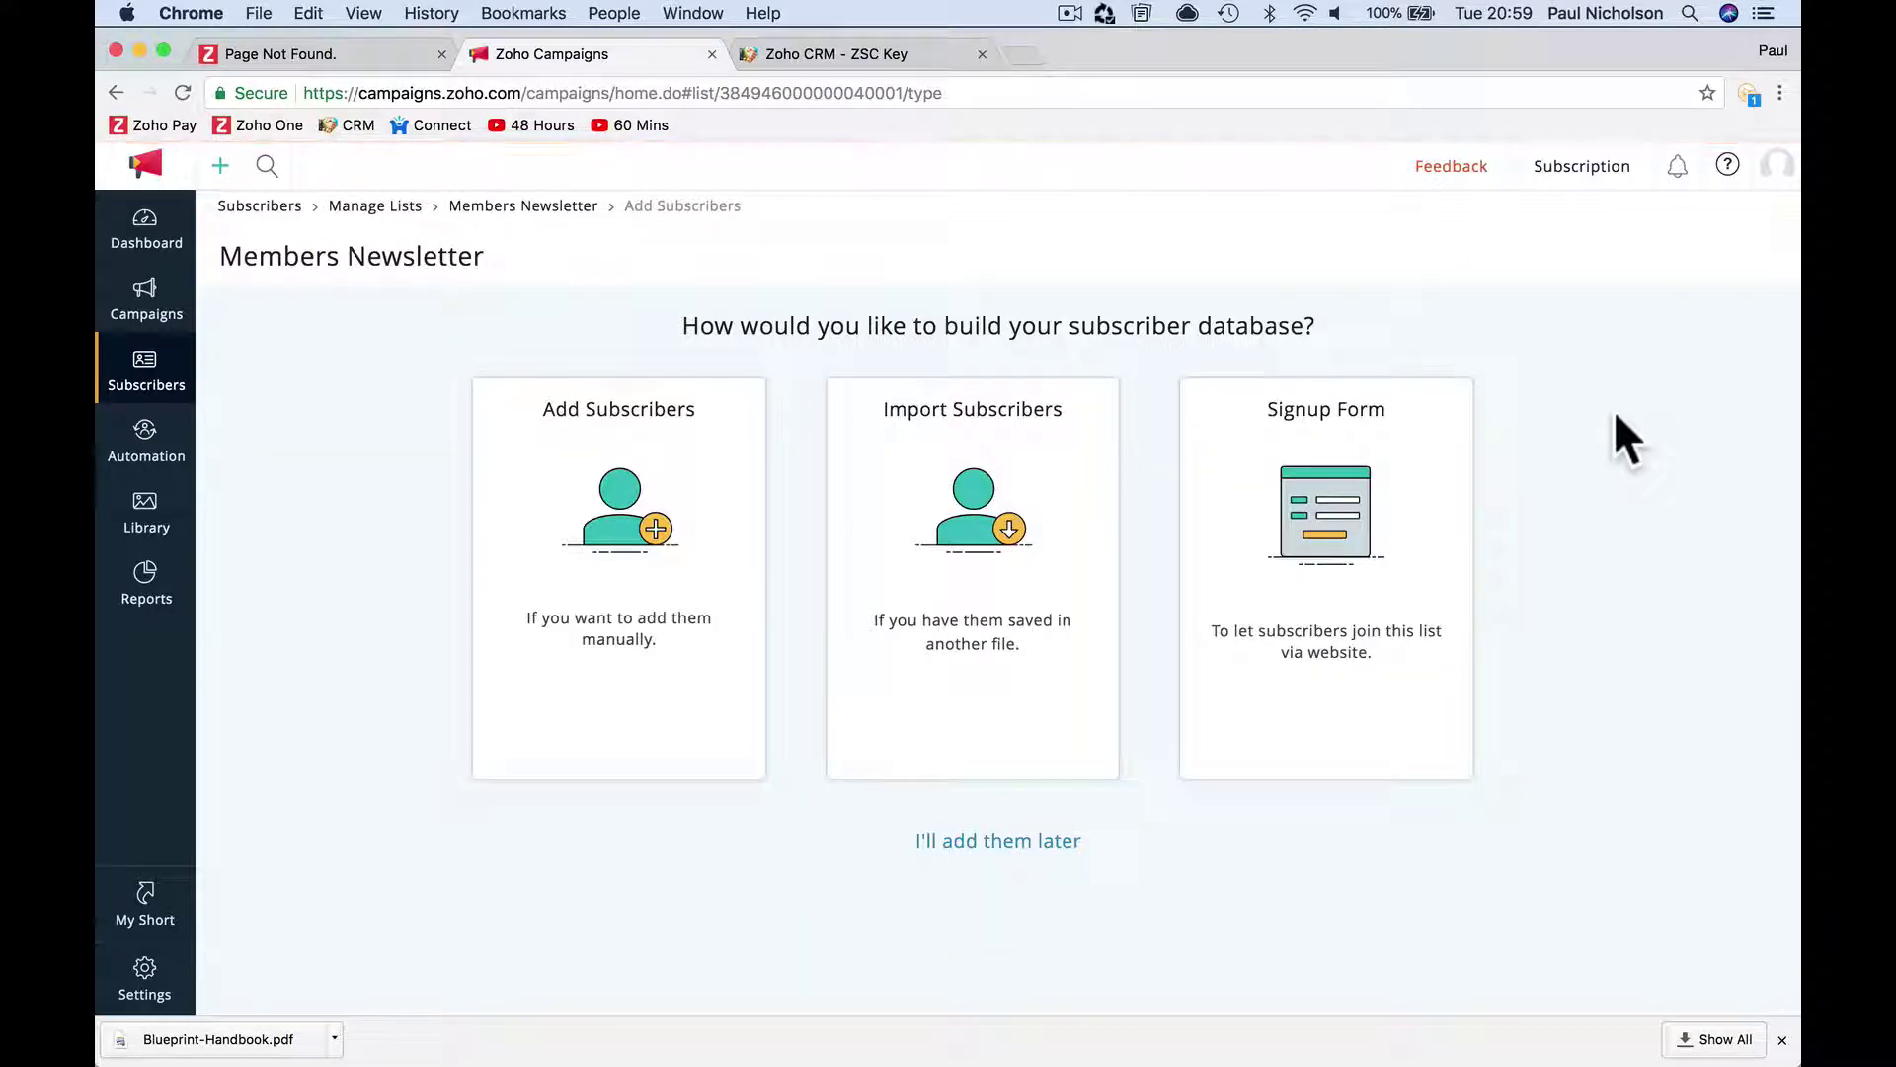
mouse_move(973, 573)
click(1007, 640)
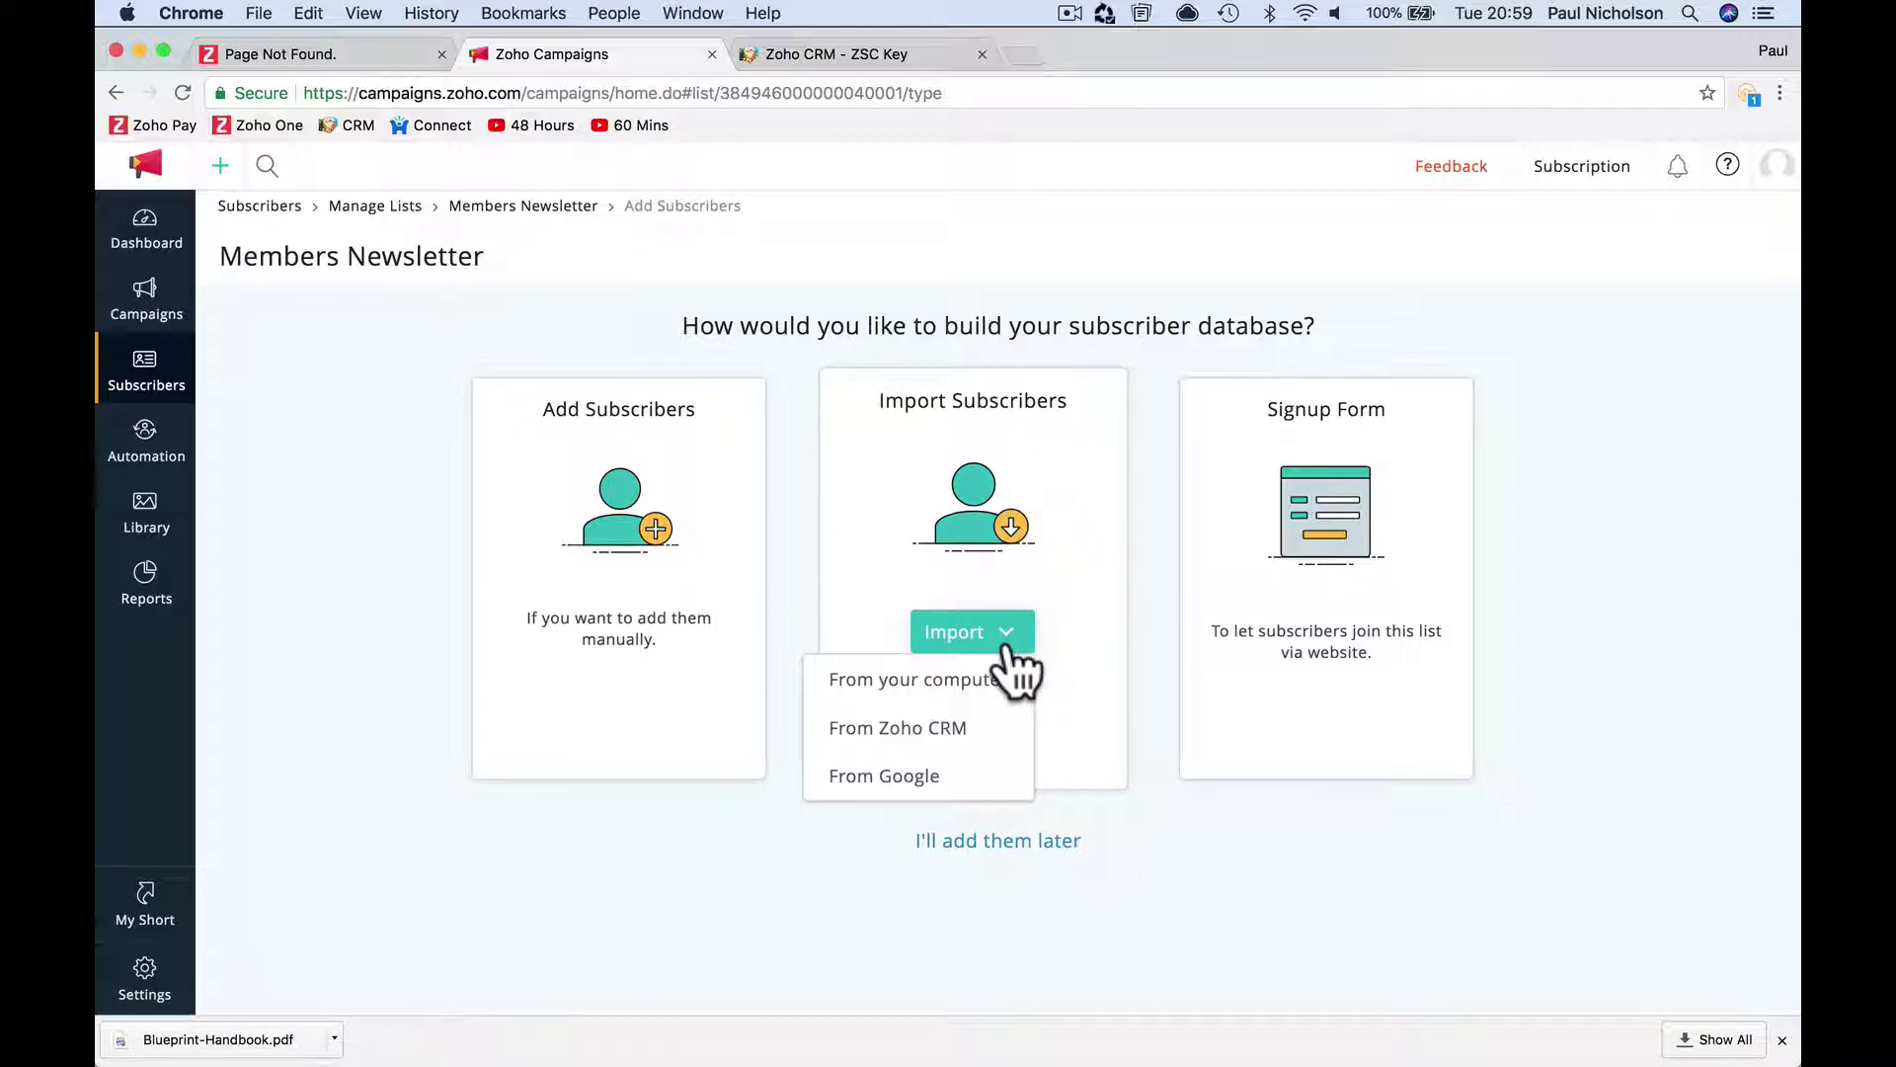
Create a Zoho CRM Contacts sync based on a Custom View.
click(961, 734)
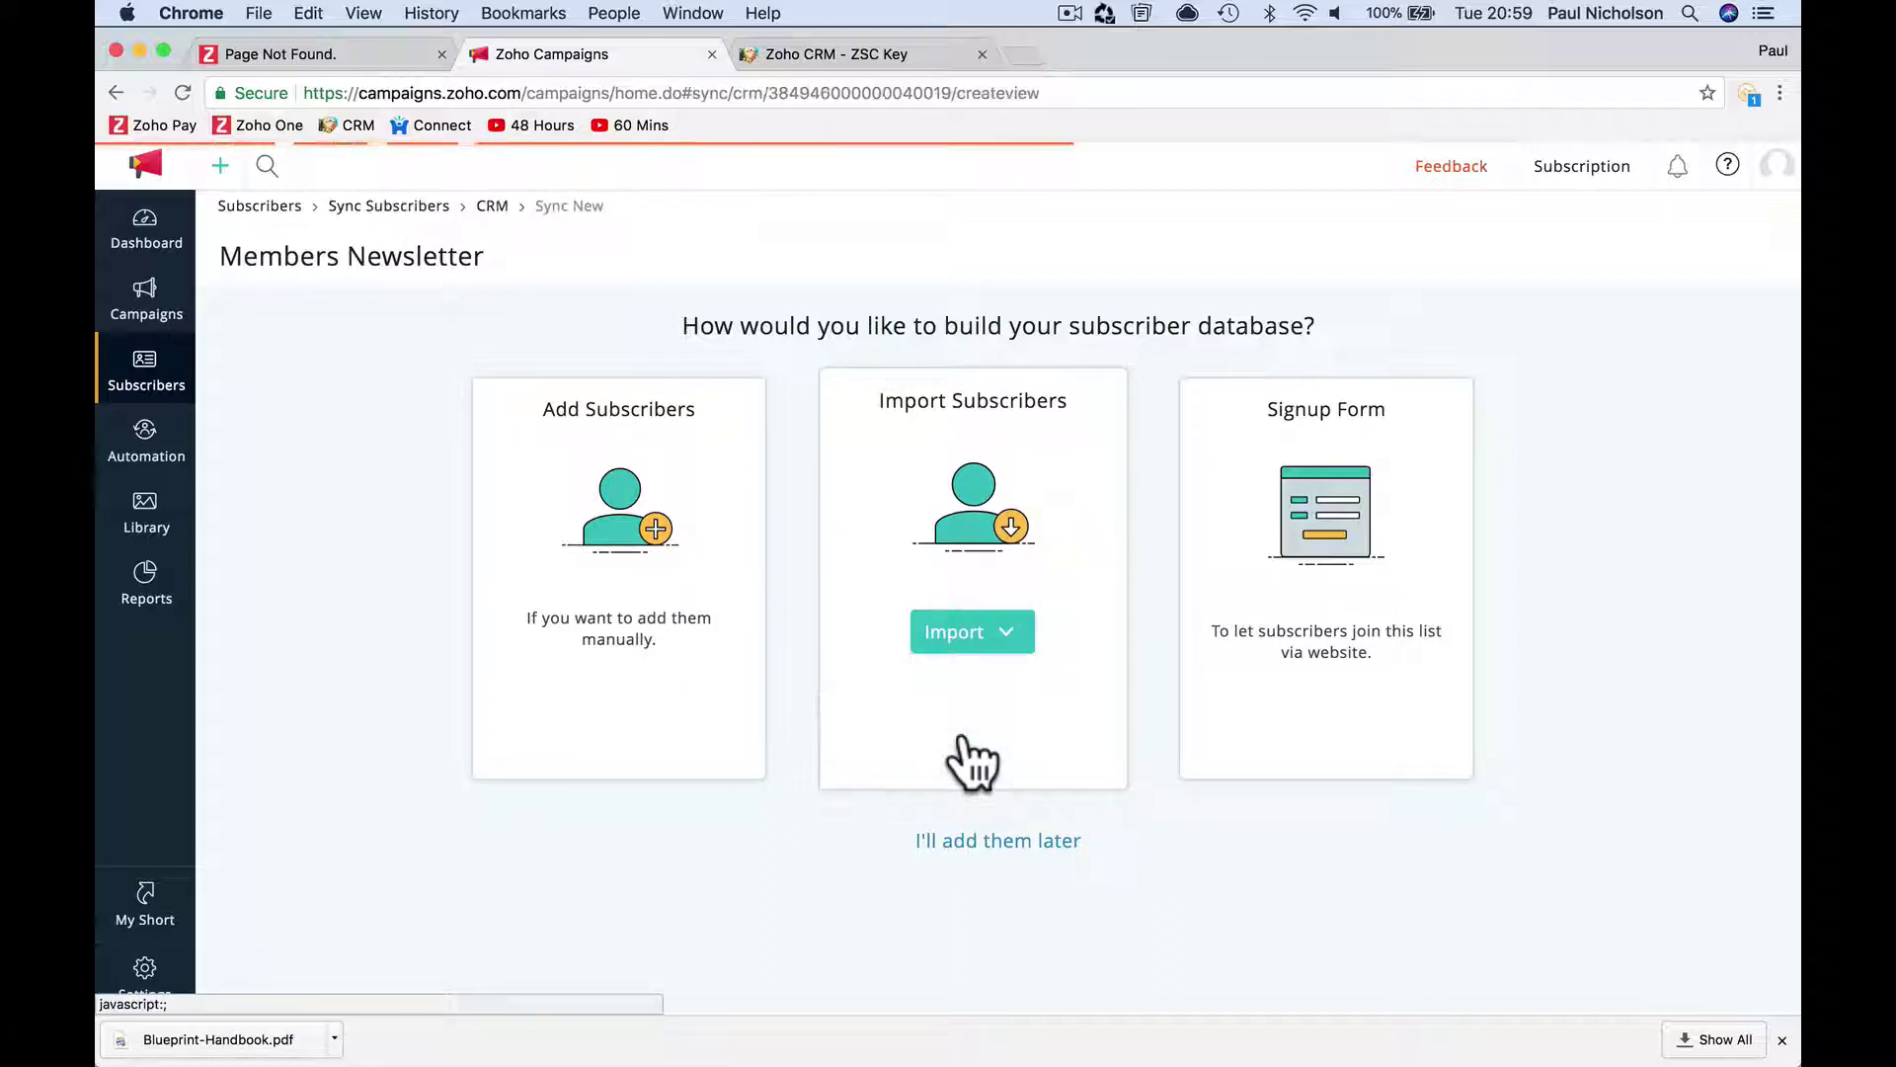
mouse_move(966, 763)
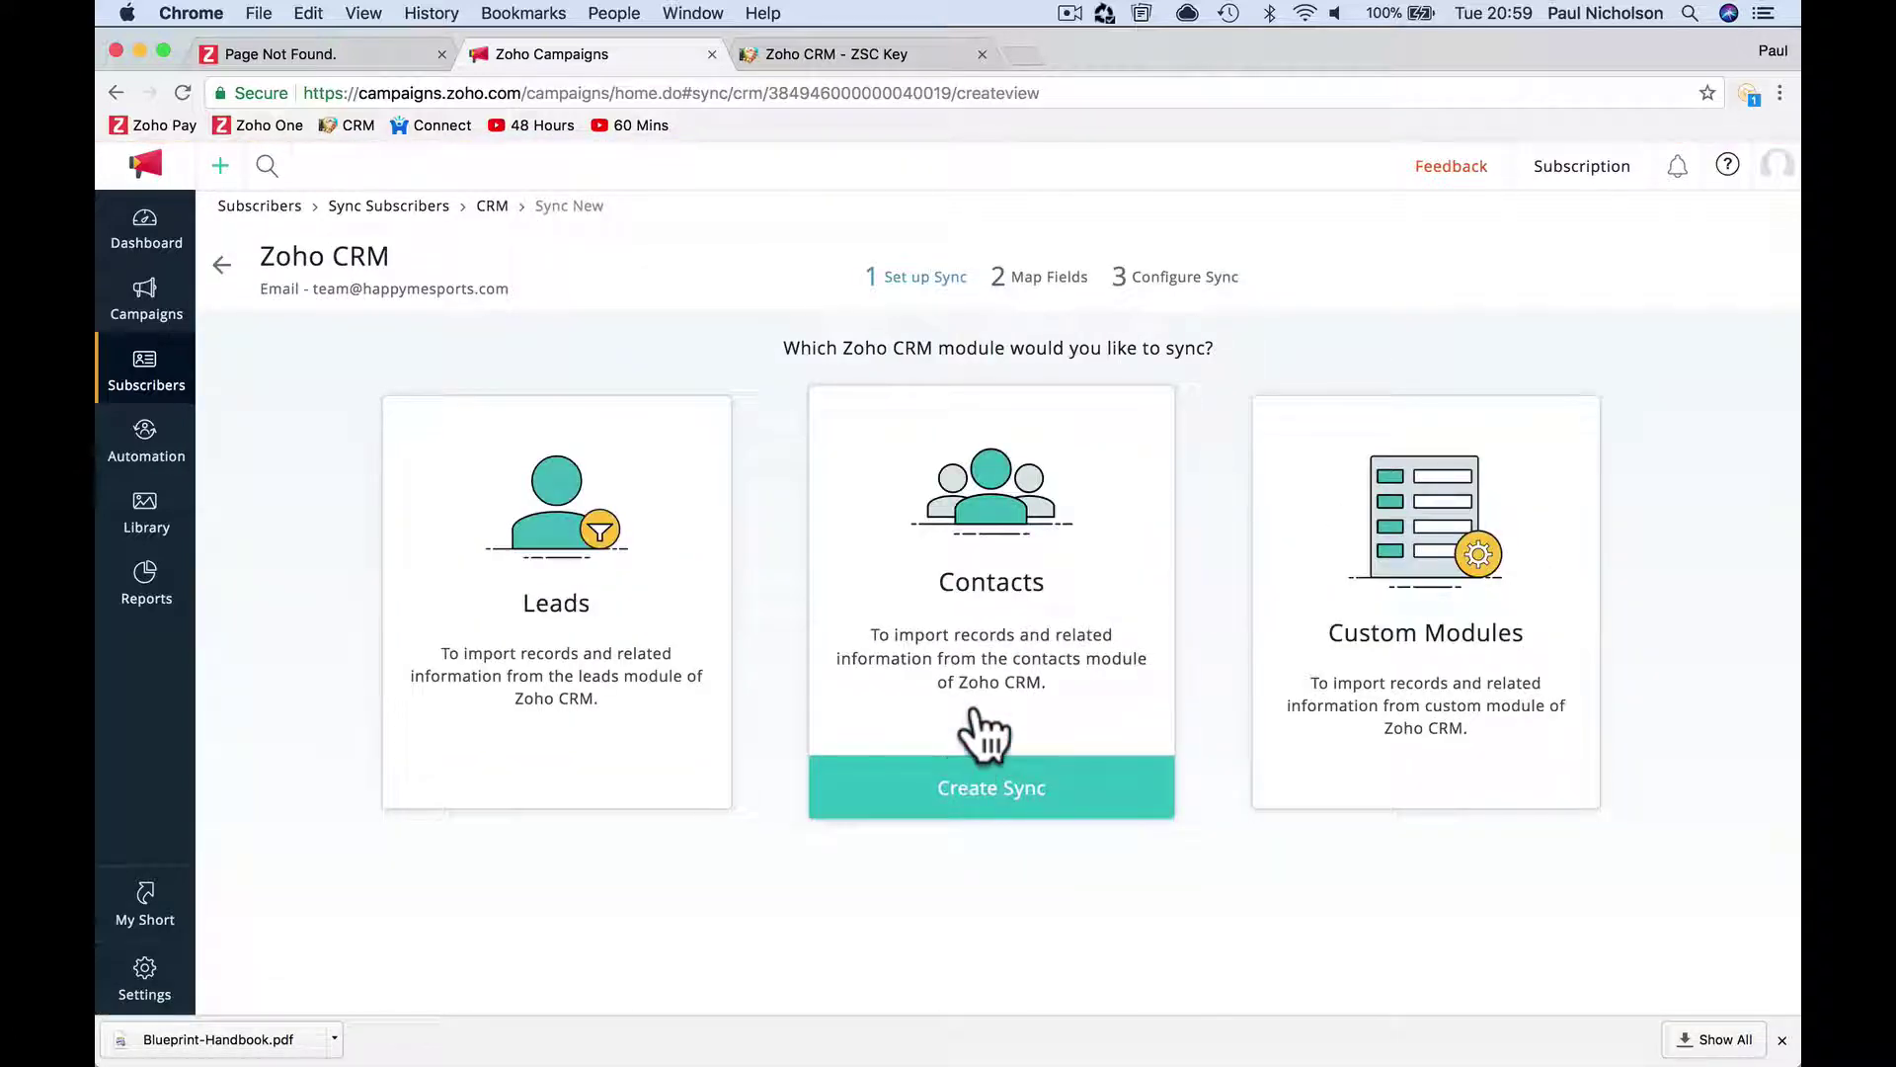
click(971, 787)
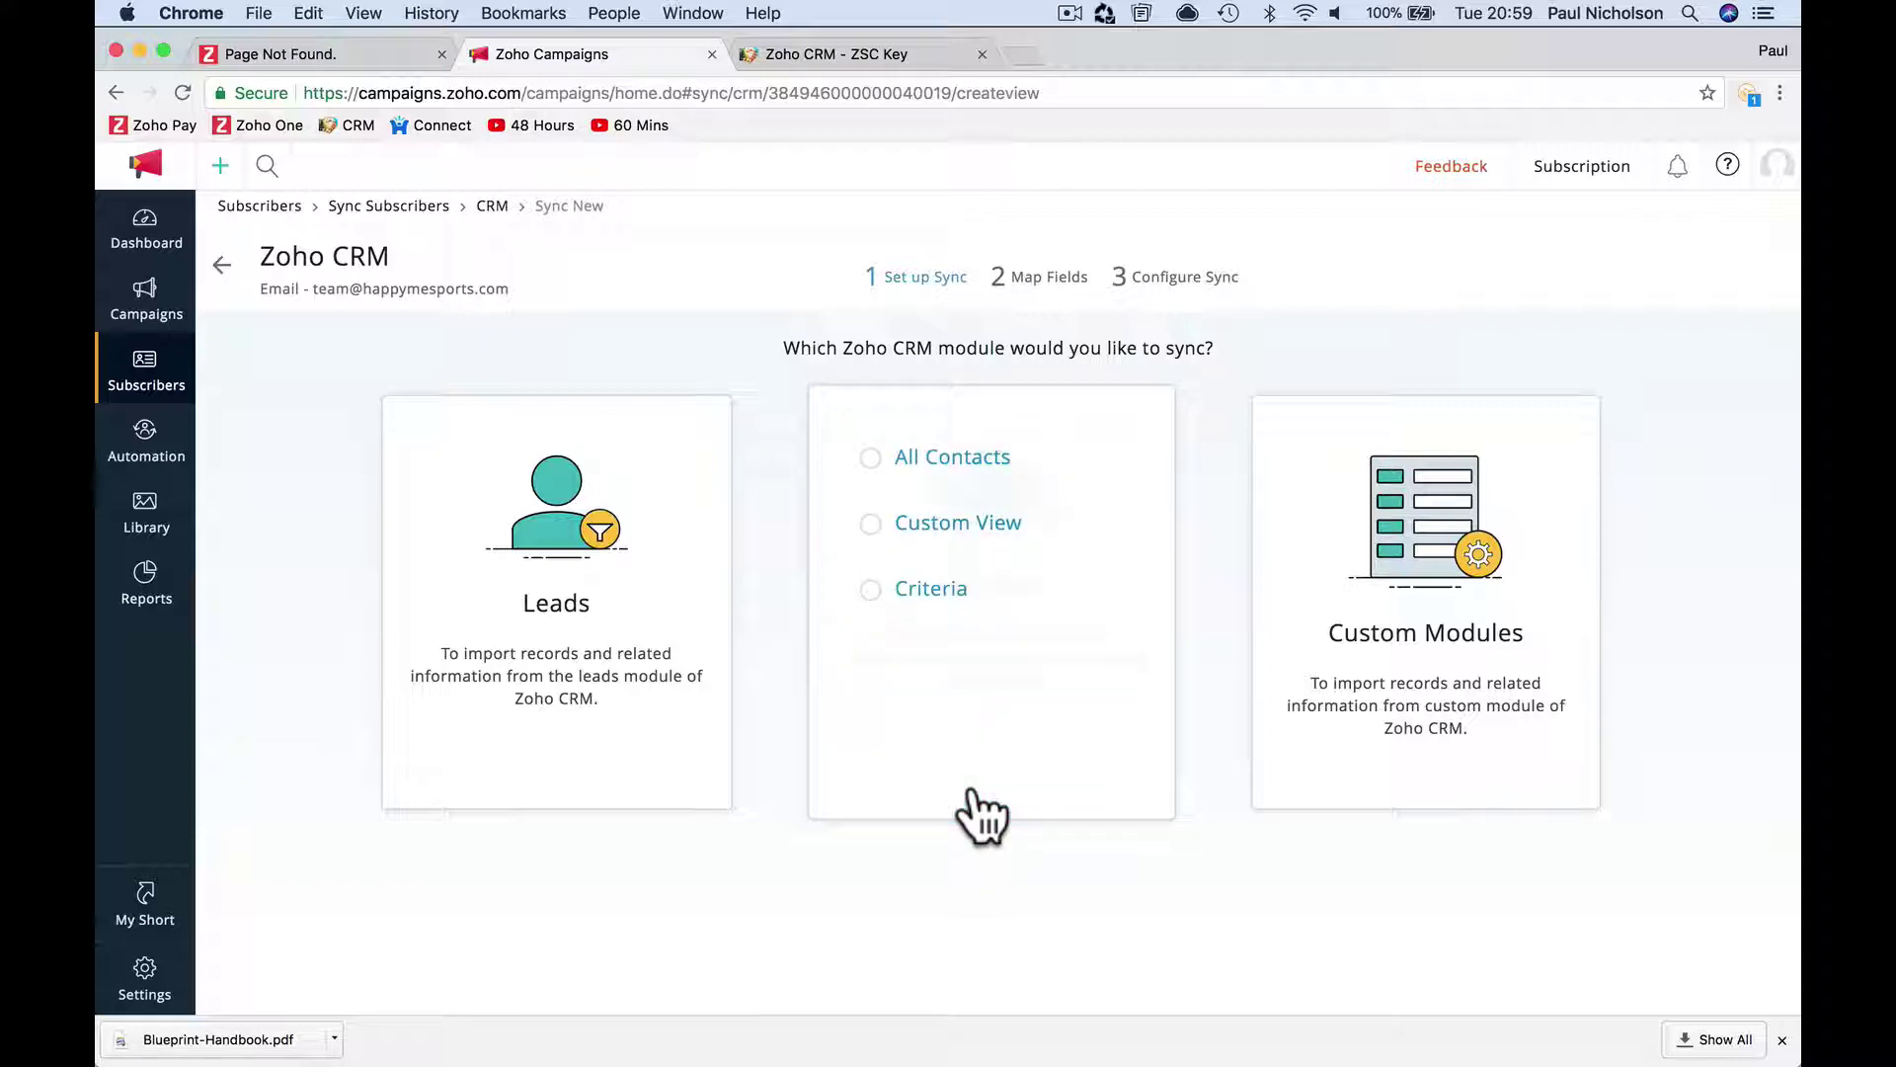
click(923, 539)
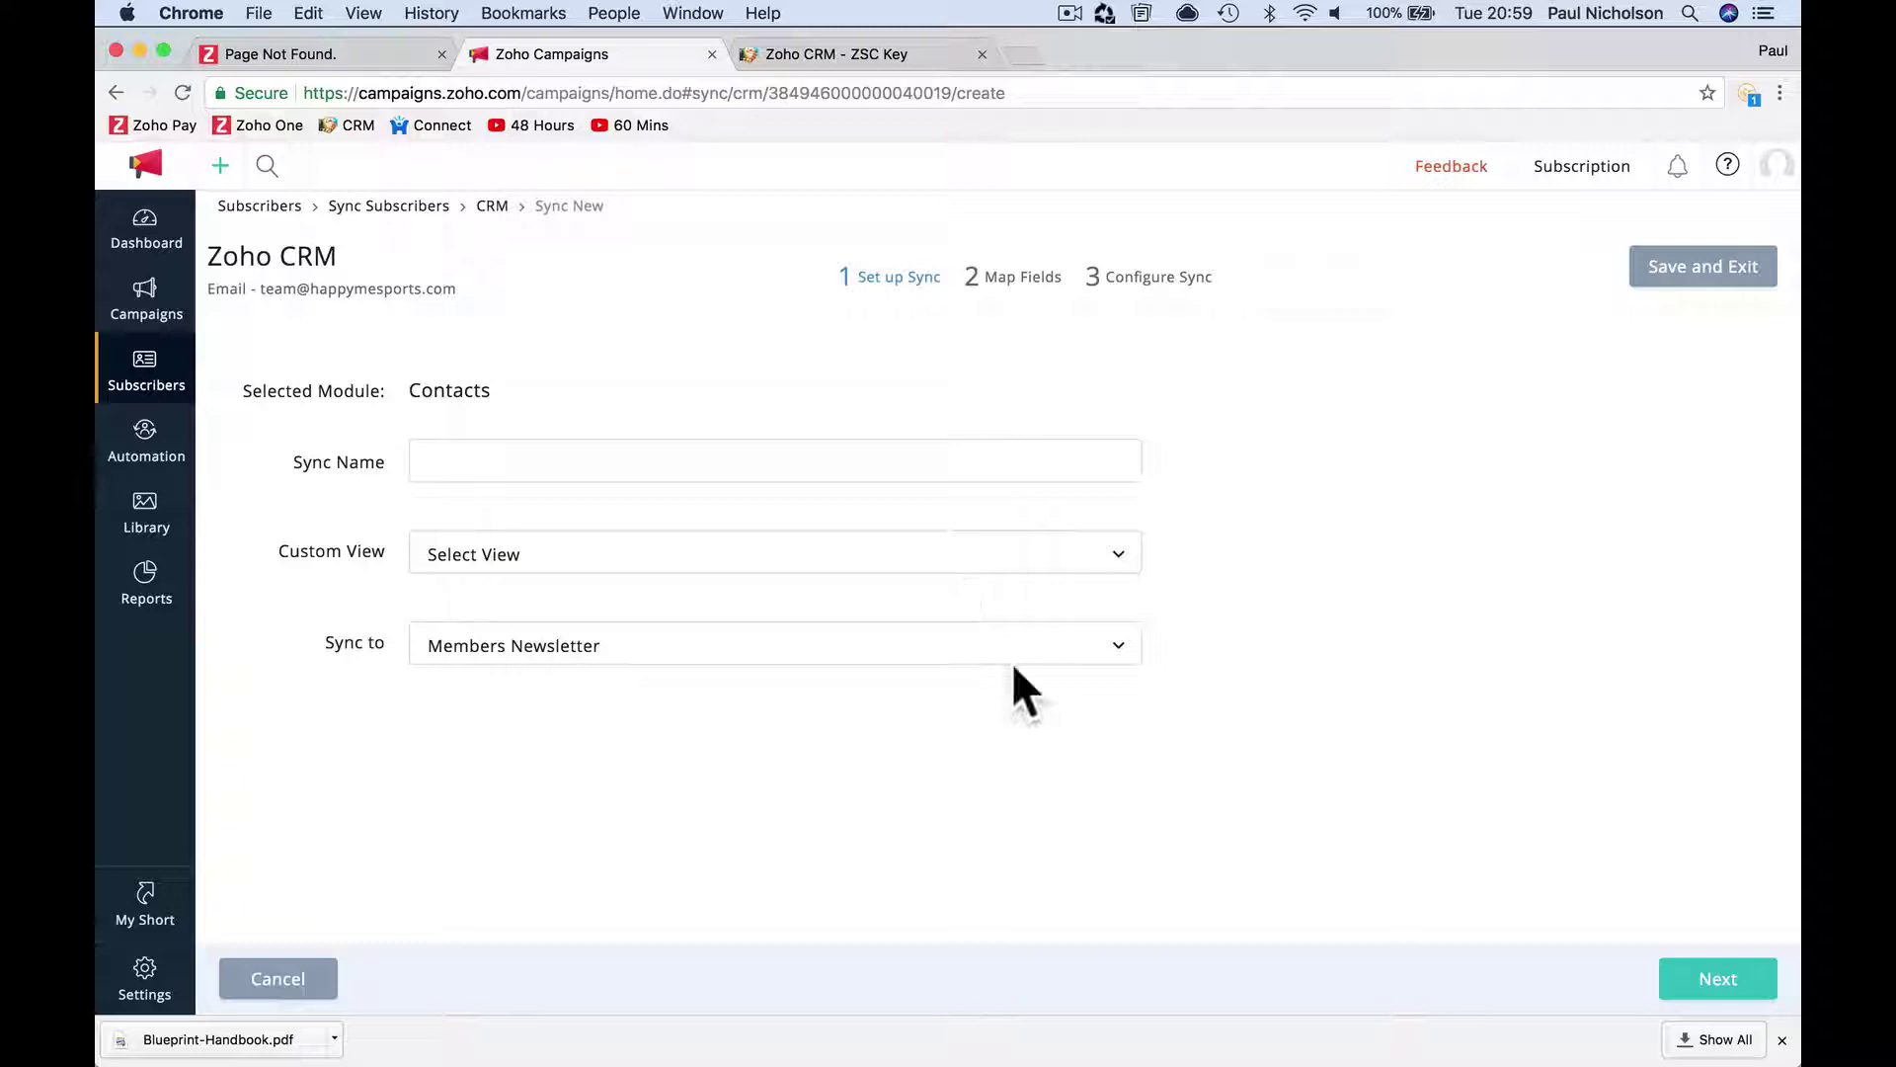
Check the available contact views without choosing one, then return to Zoho CRM.
click(879, 558)
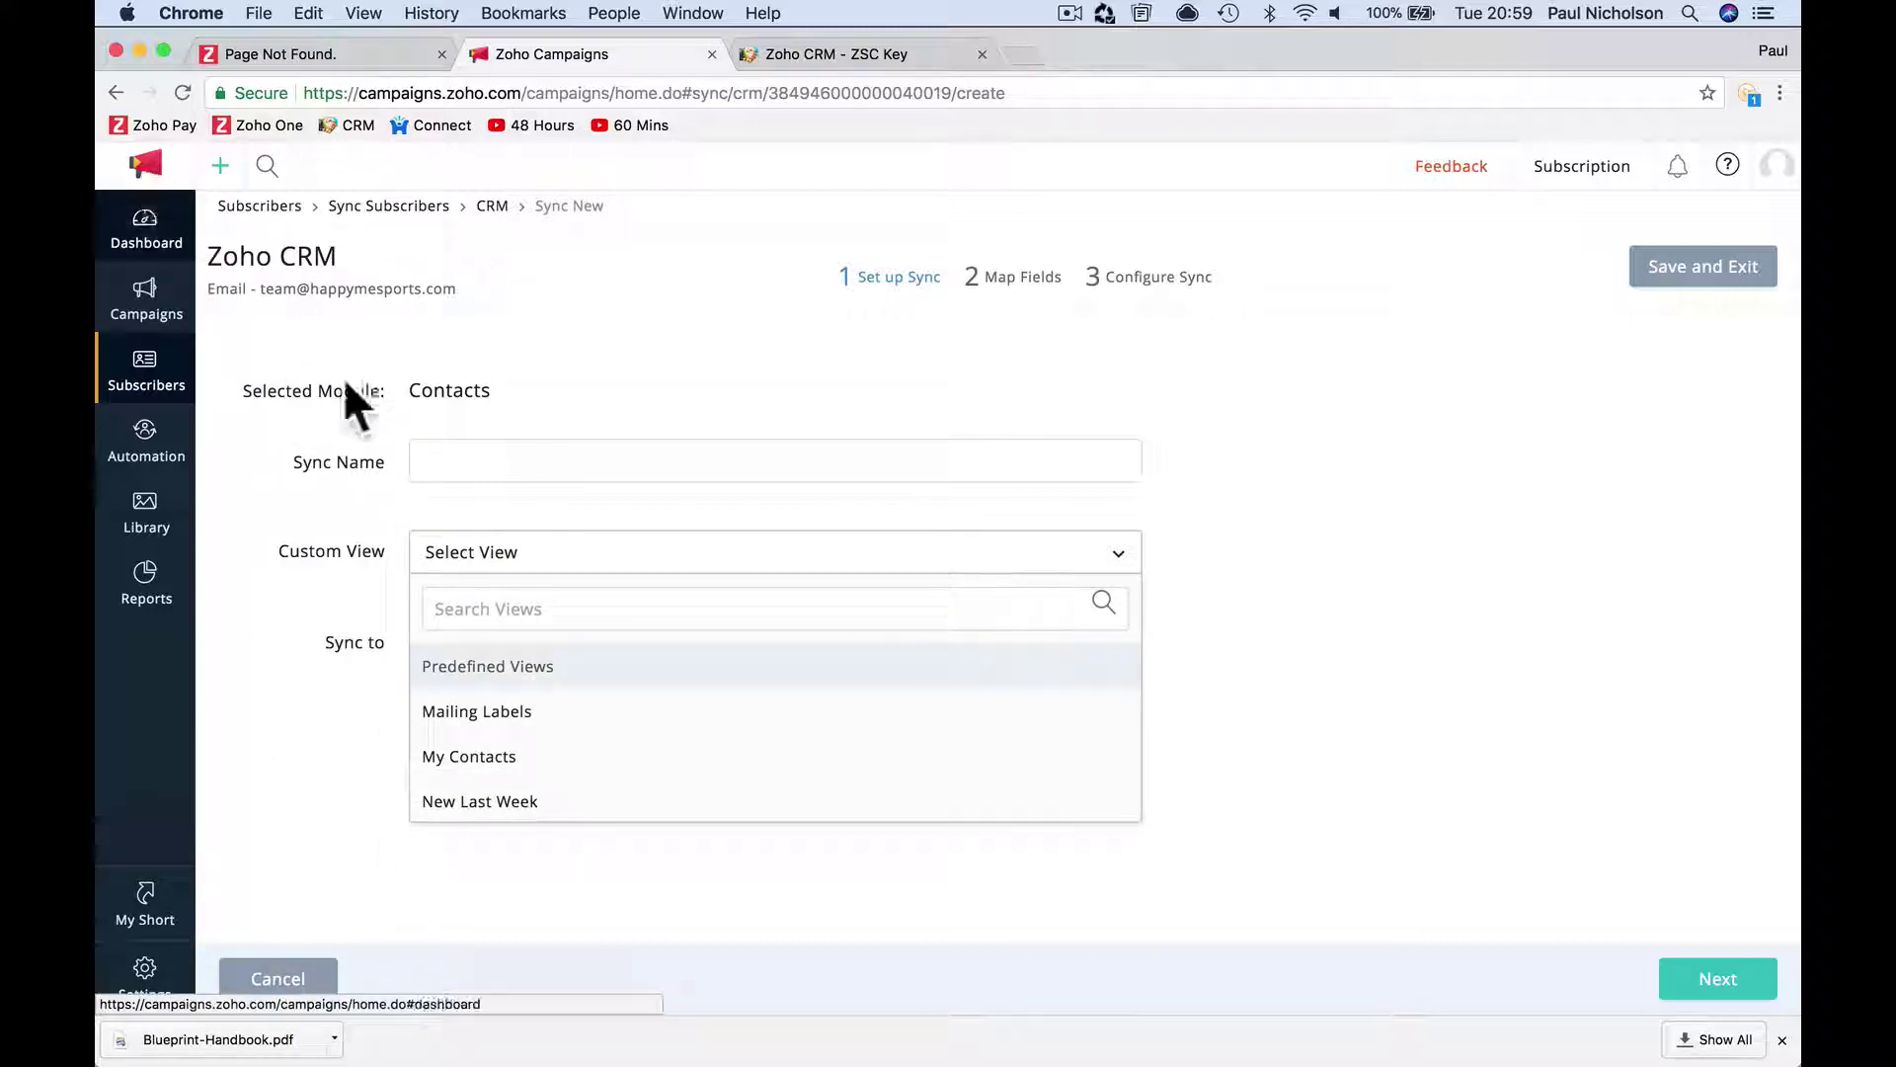
click(678, 380)
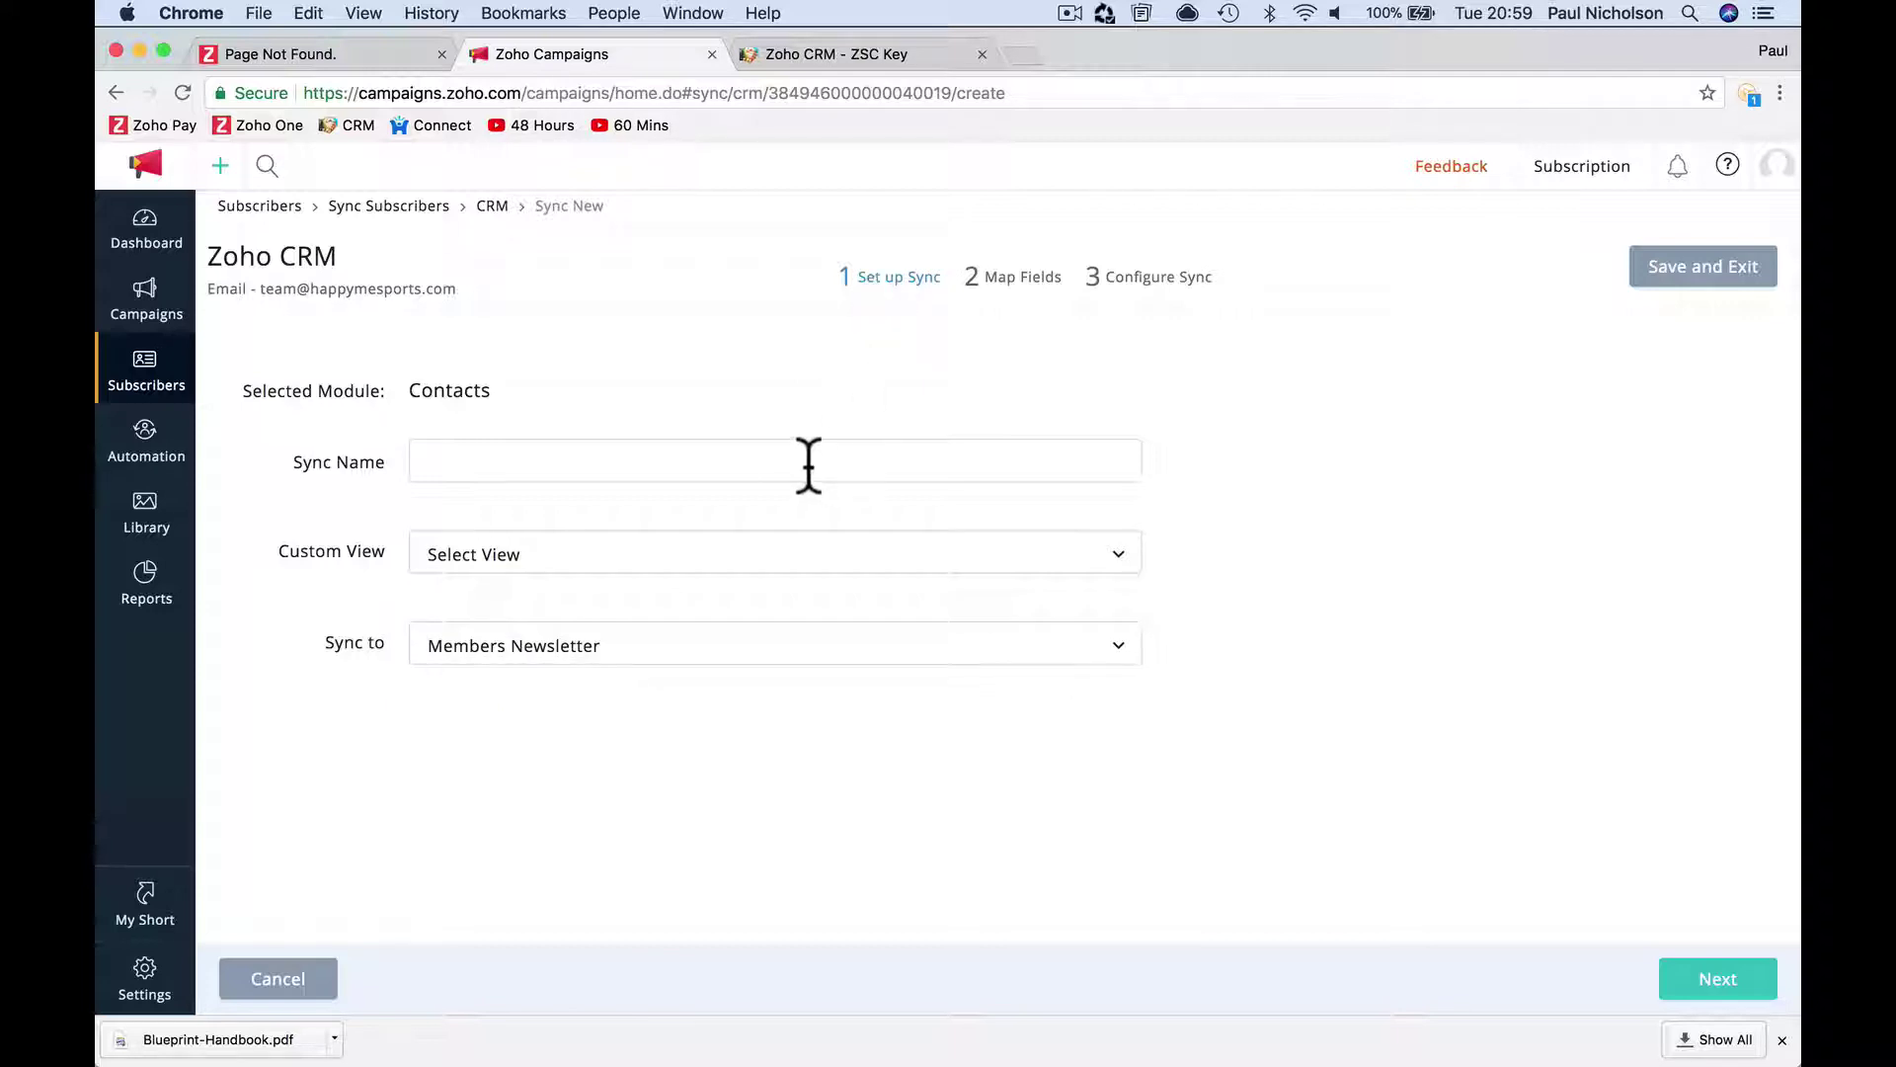
click(818, 51)
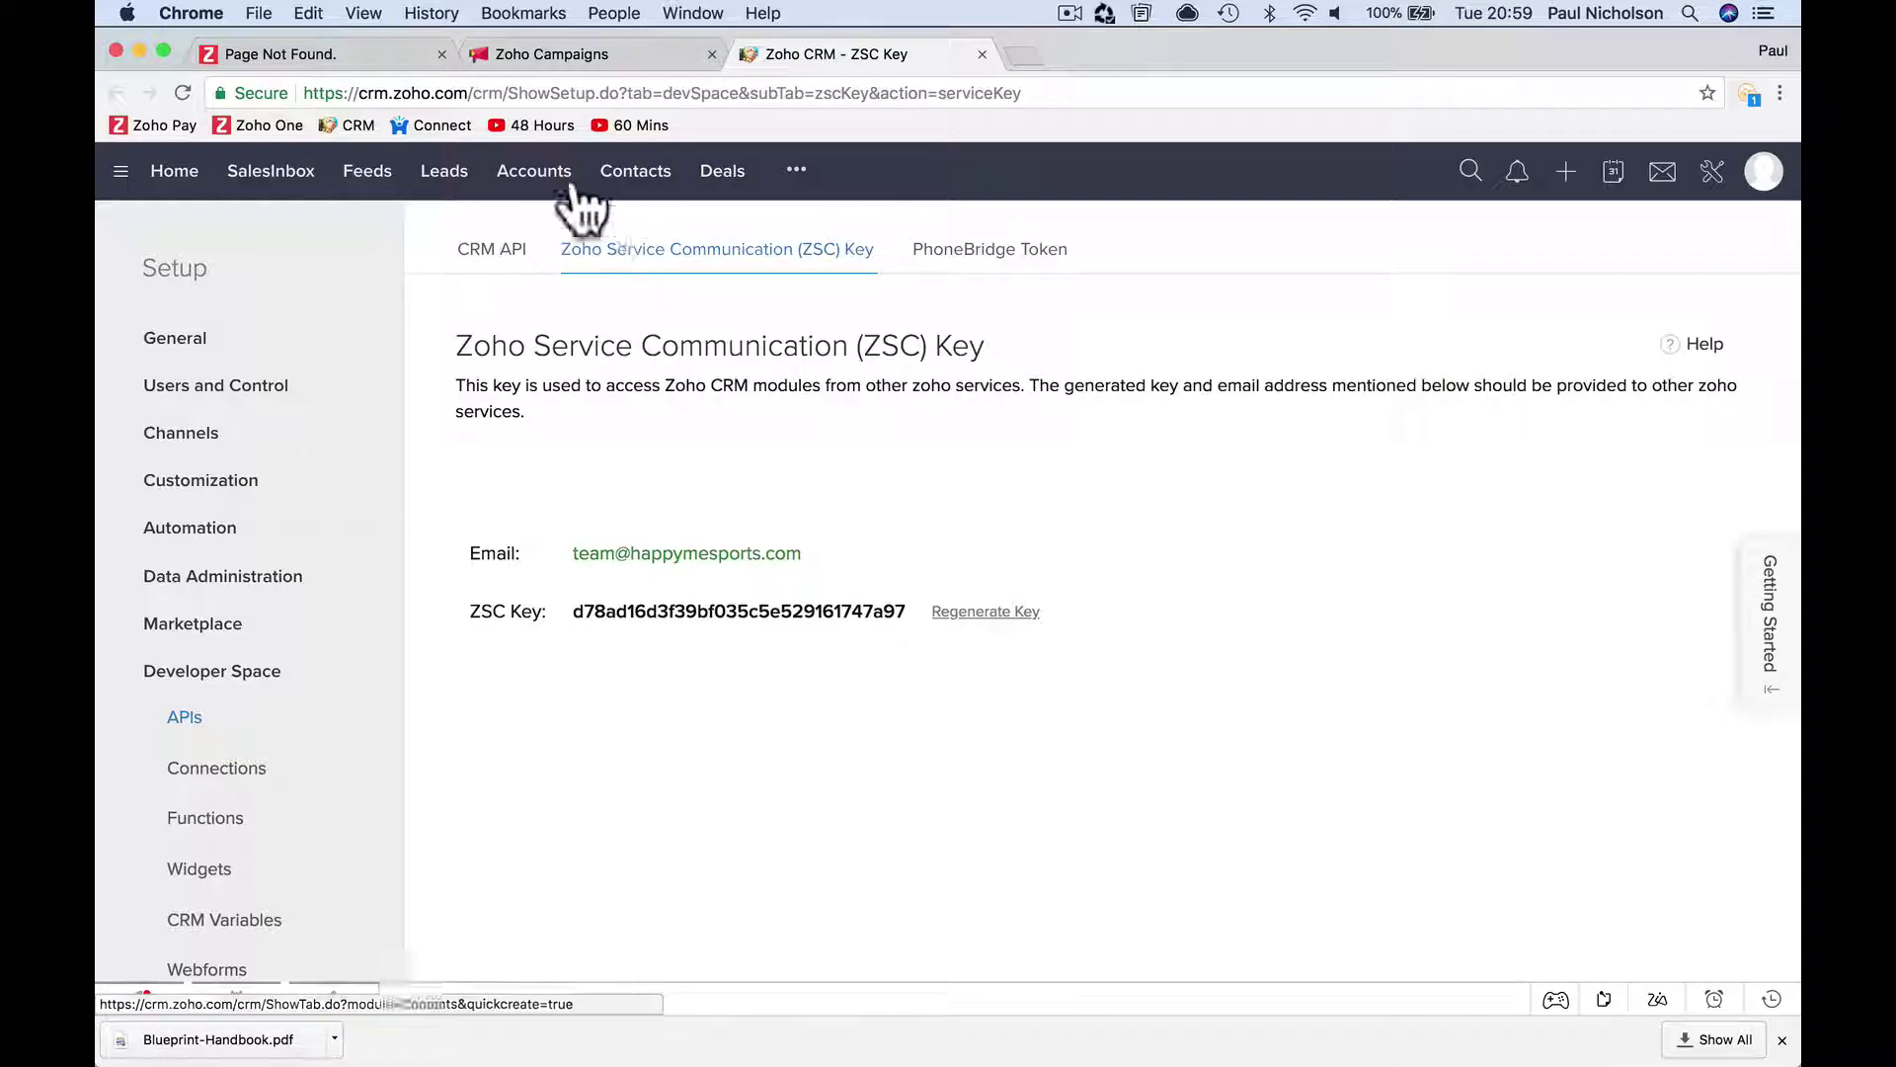
Start a new Contacts custom view in CRM and name it Members.
click(630, 177)
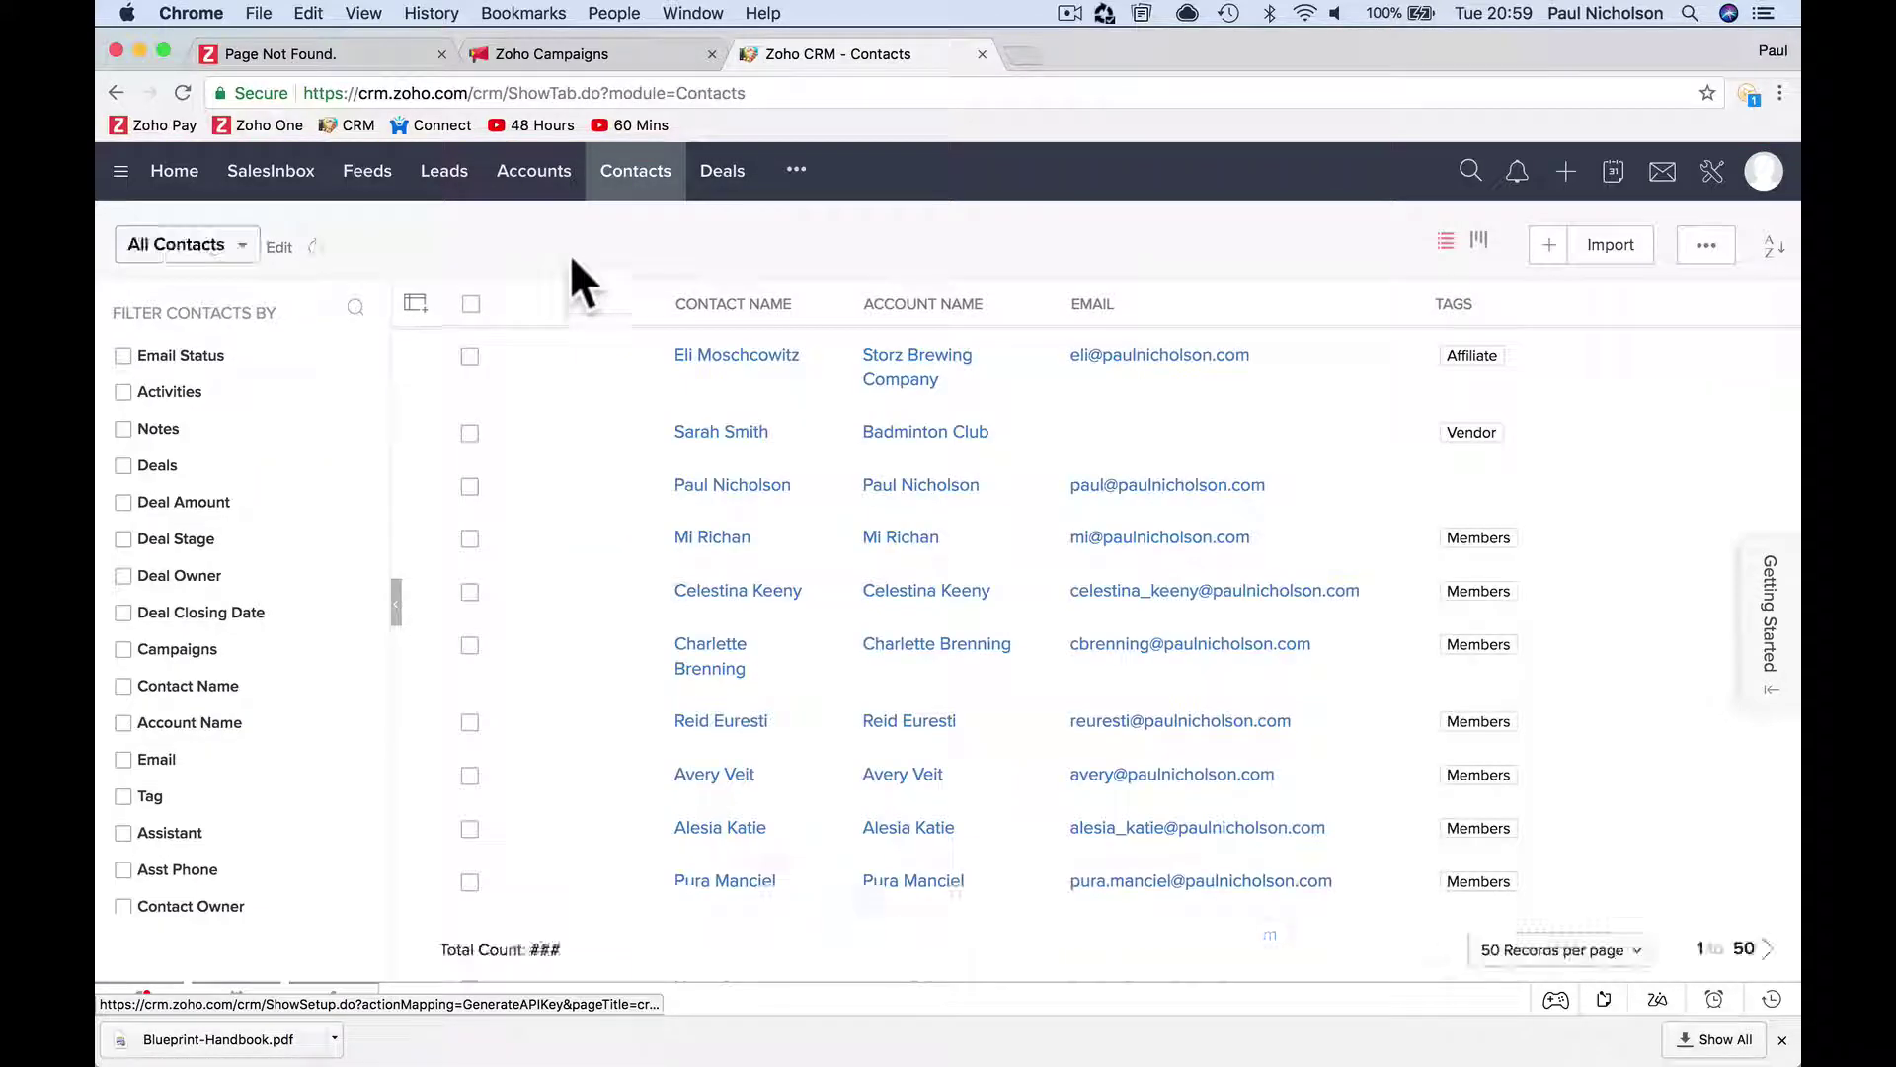
click(176, 244)
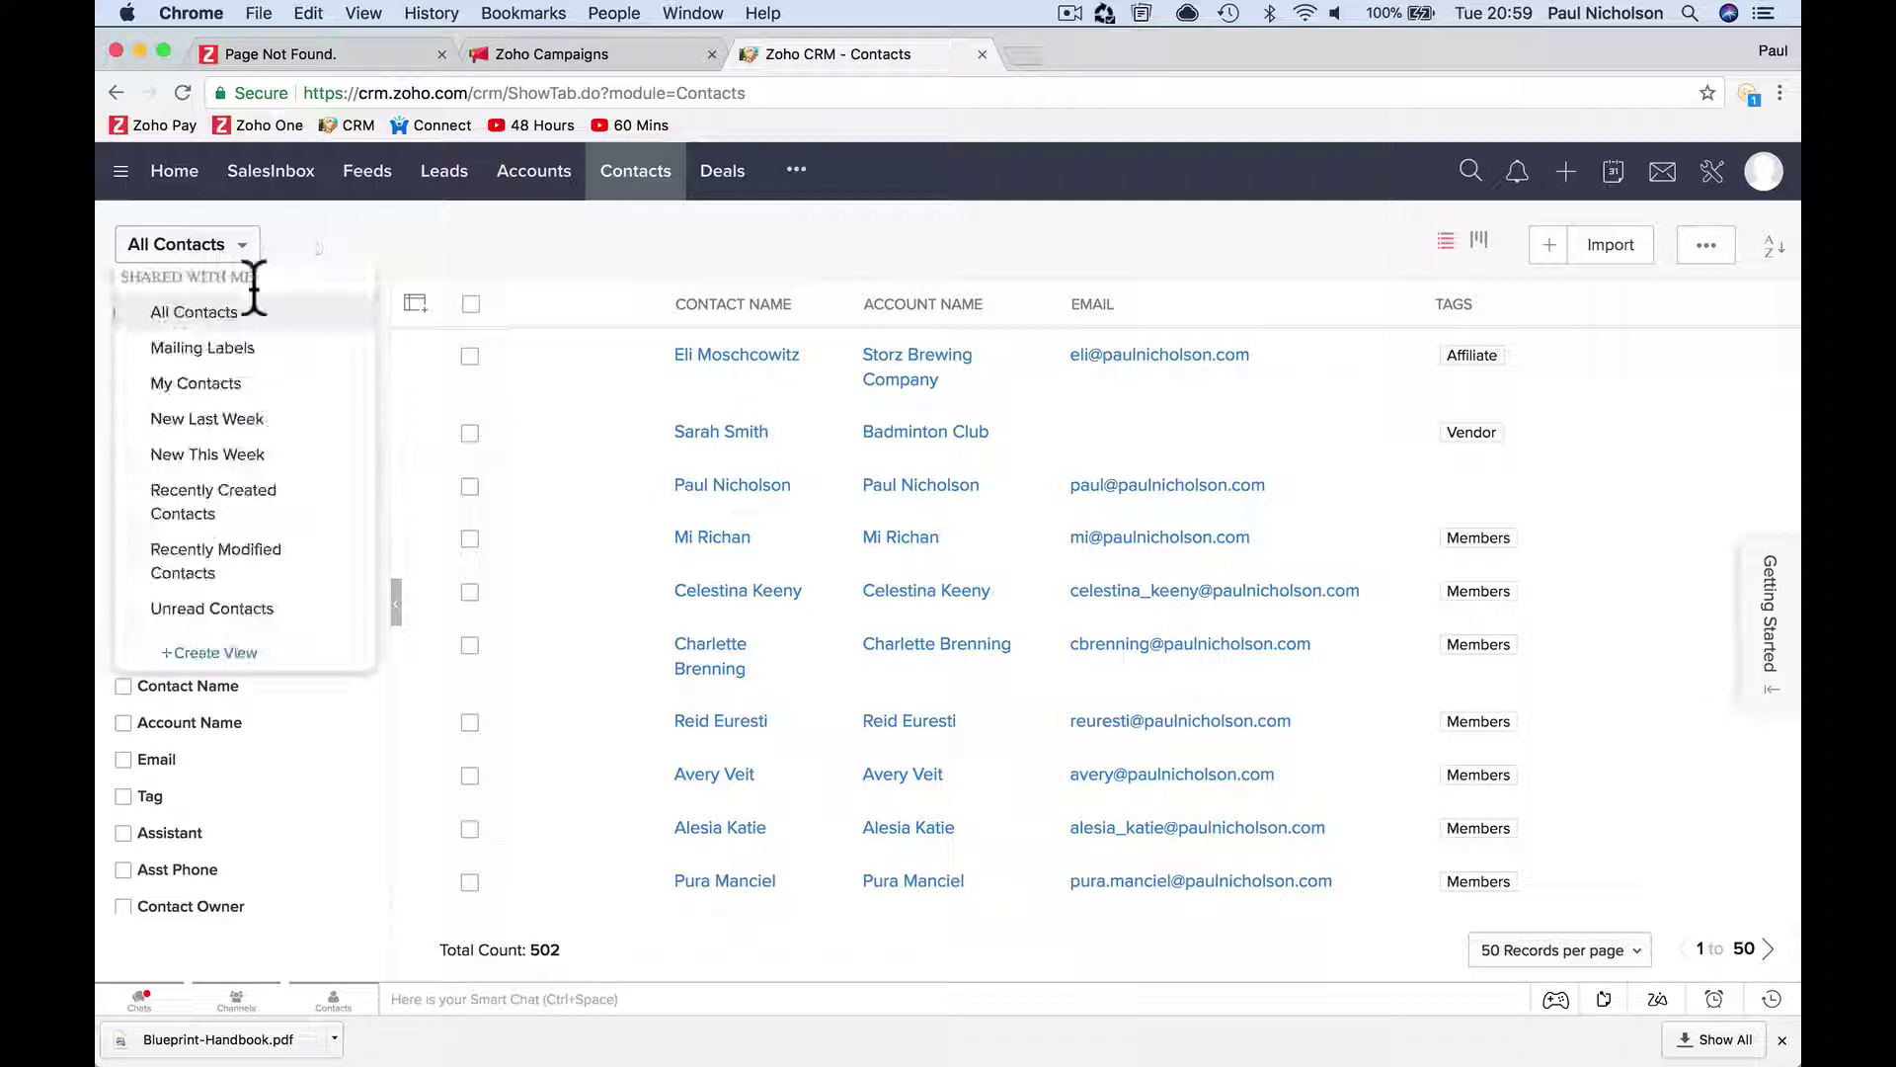
click(156, 656)
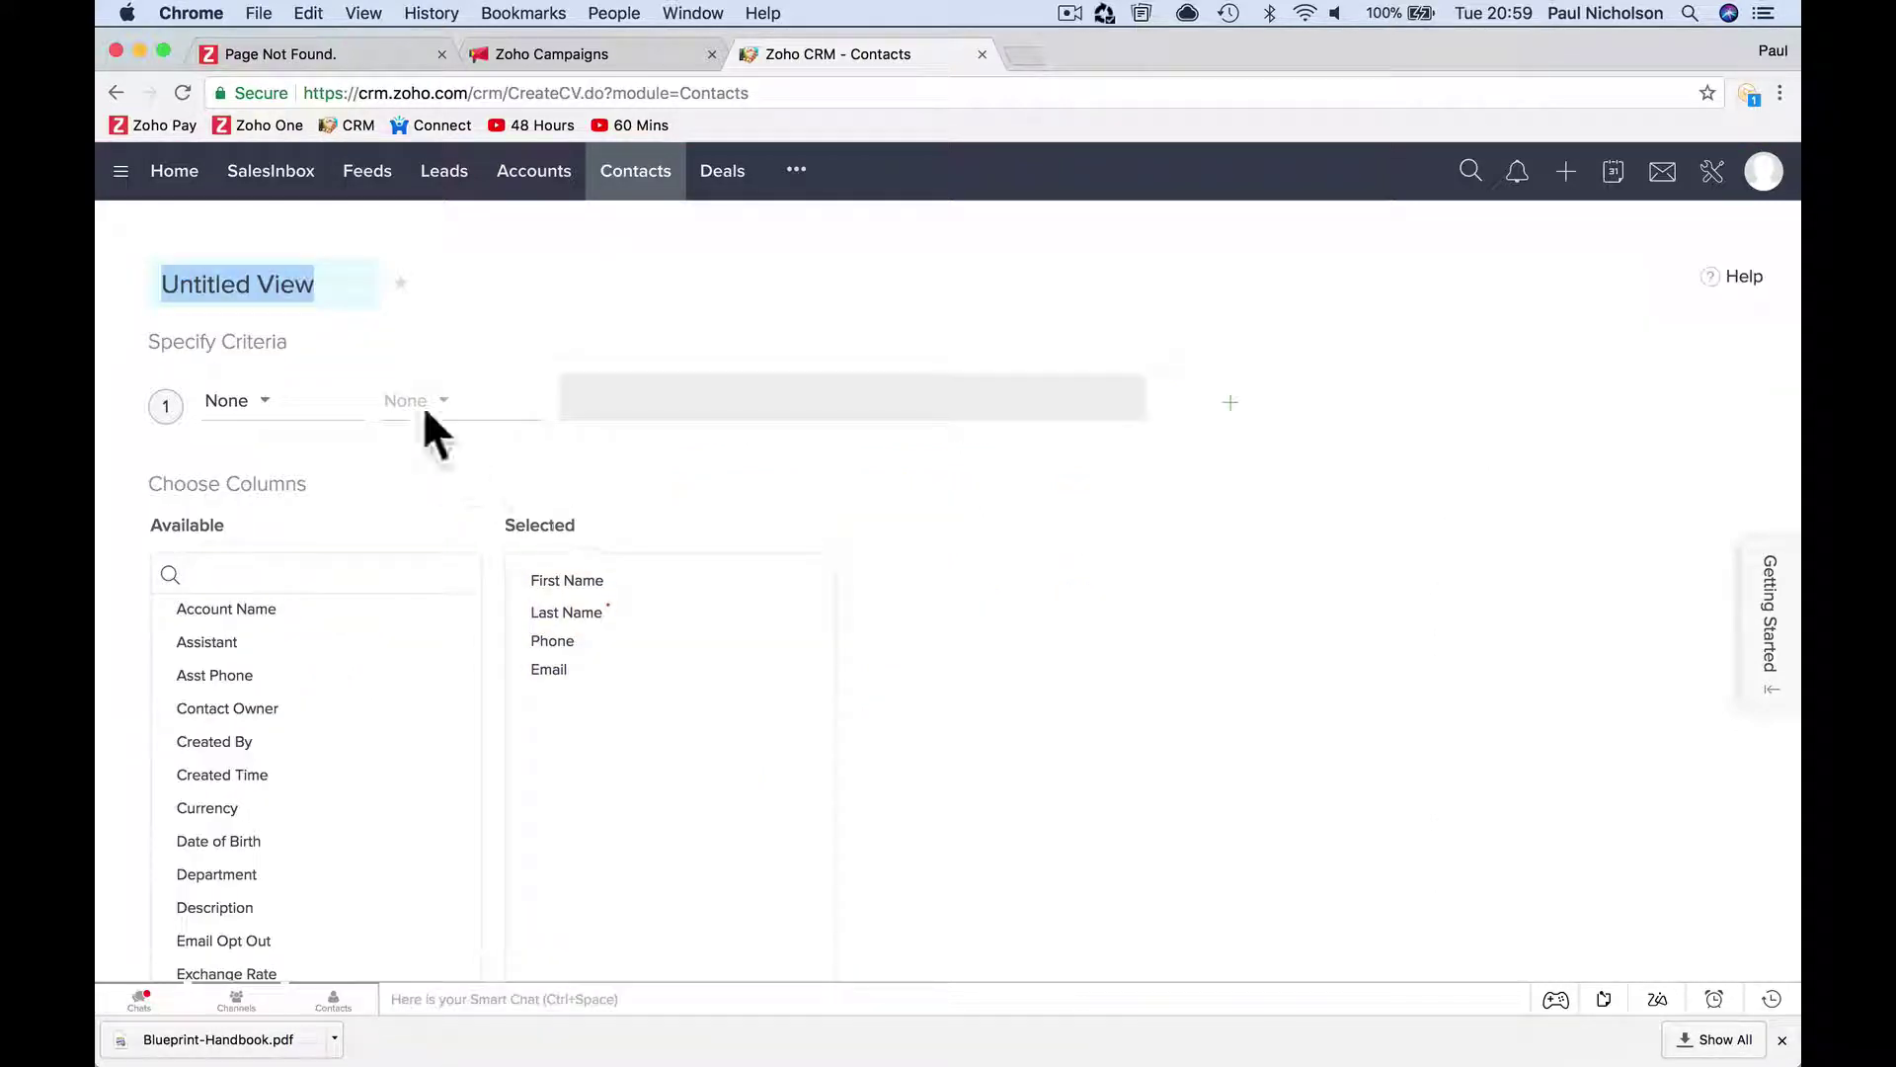
text(Members)
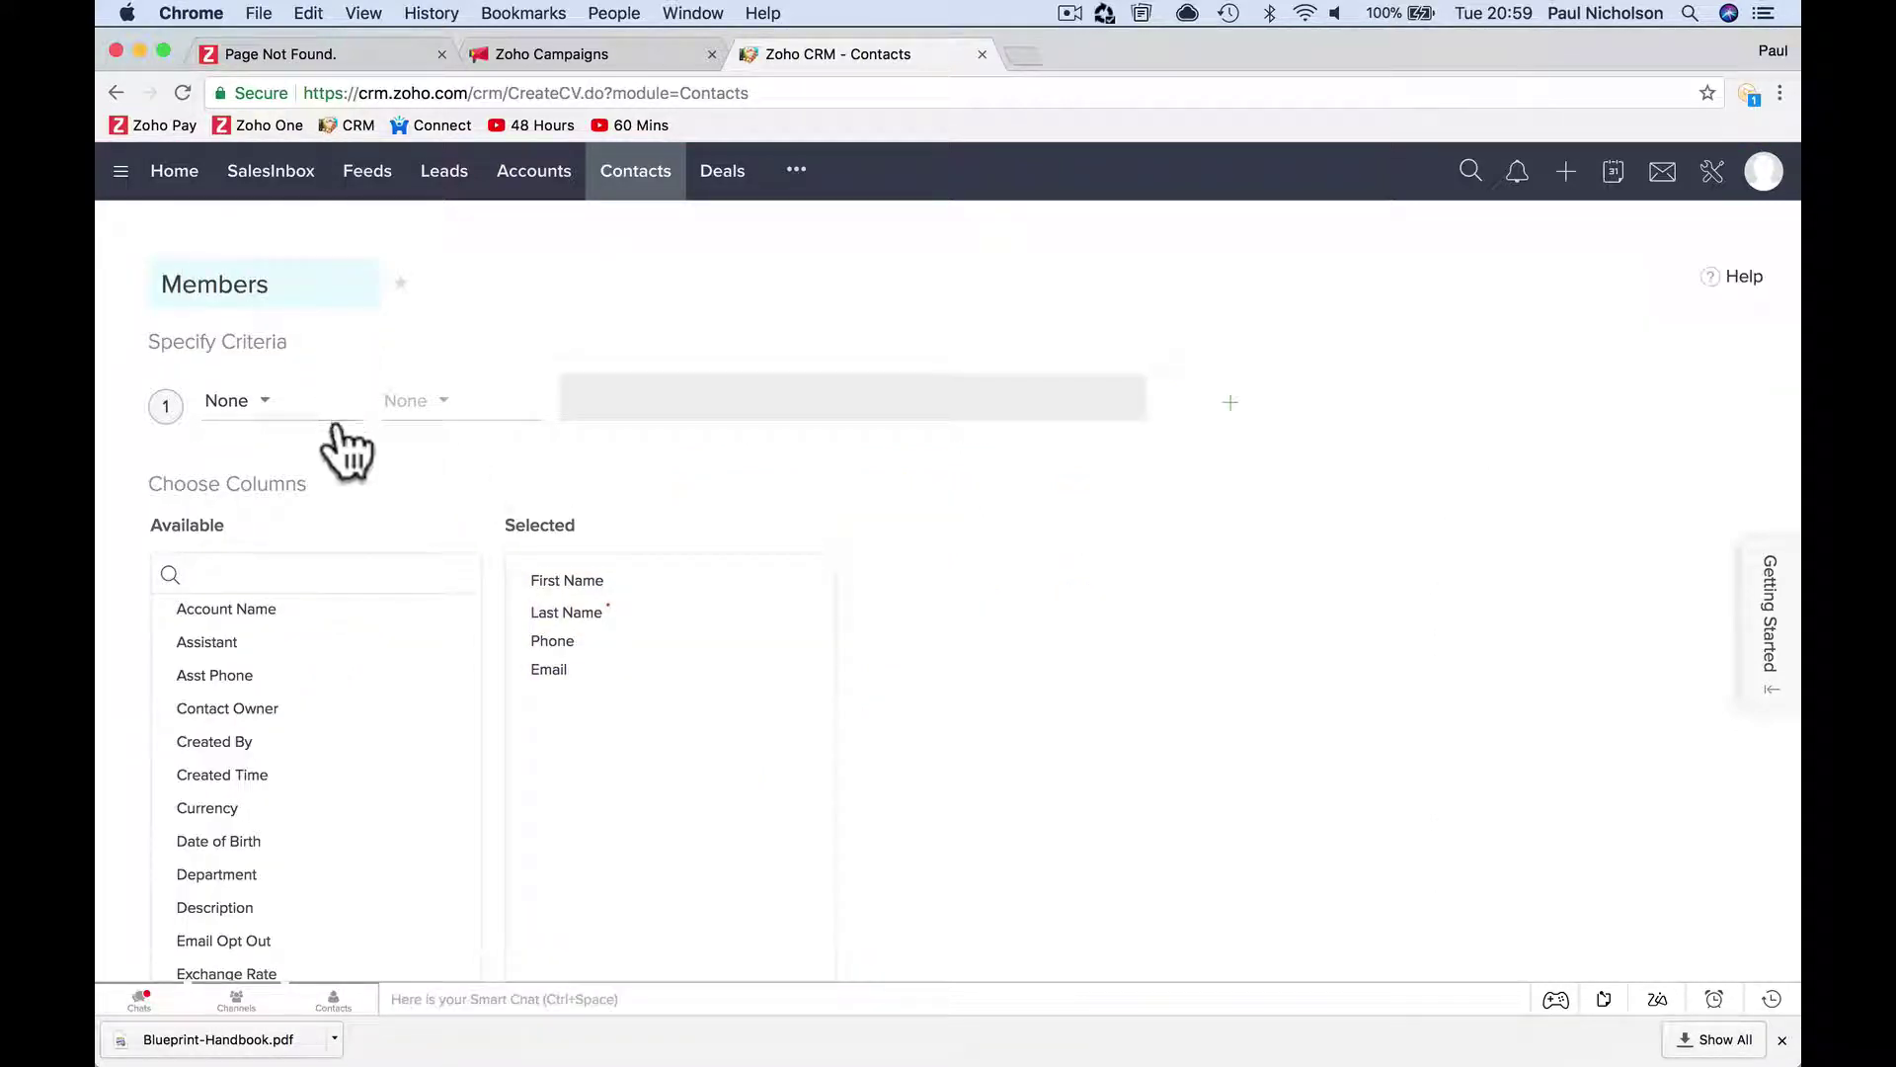
Set the view's criterion to Tag is Members and save the view.
click(301, 403)
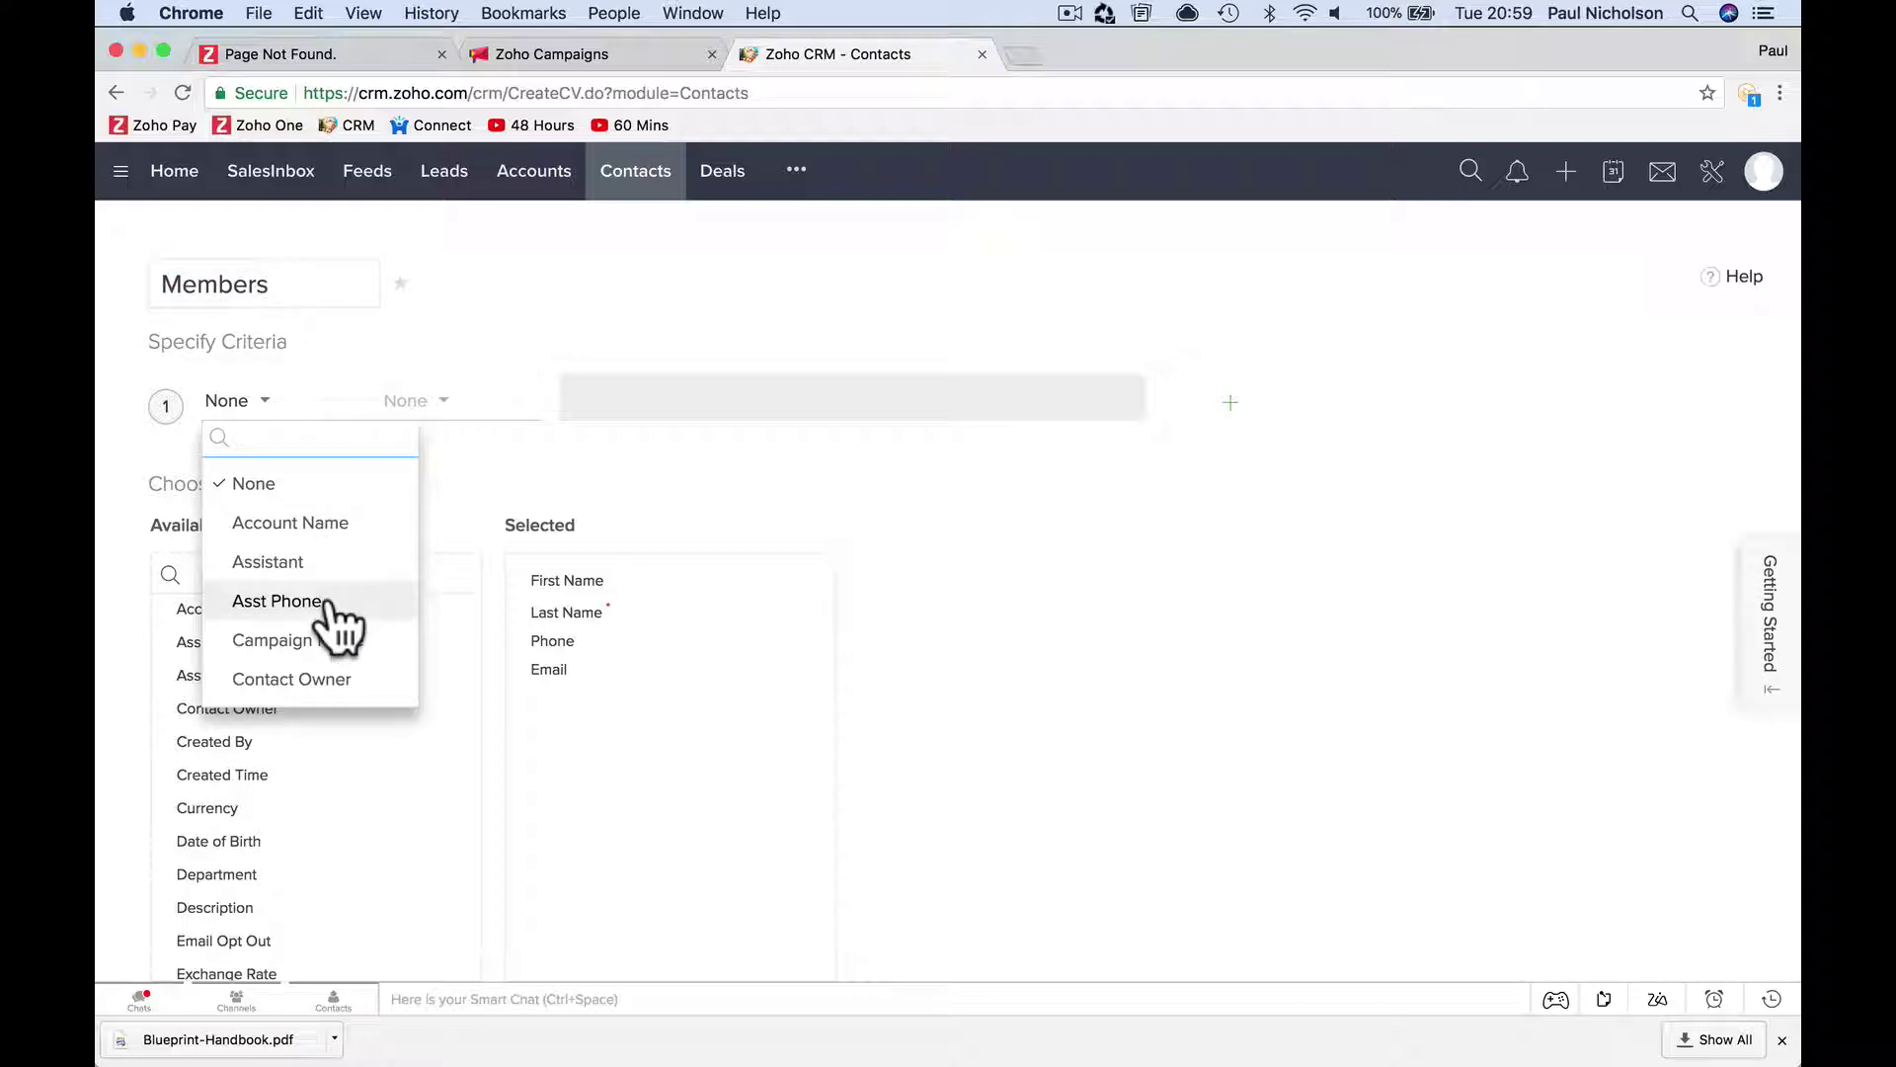
scroll(331, 597, down, 10)
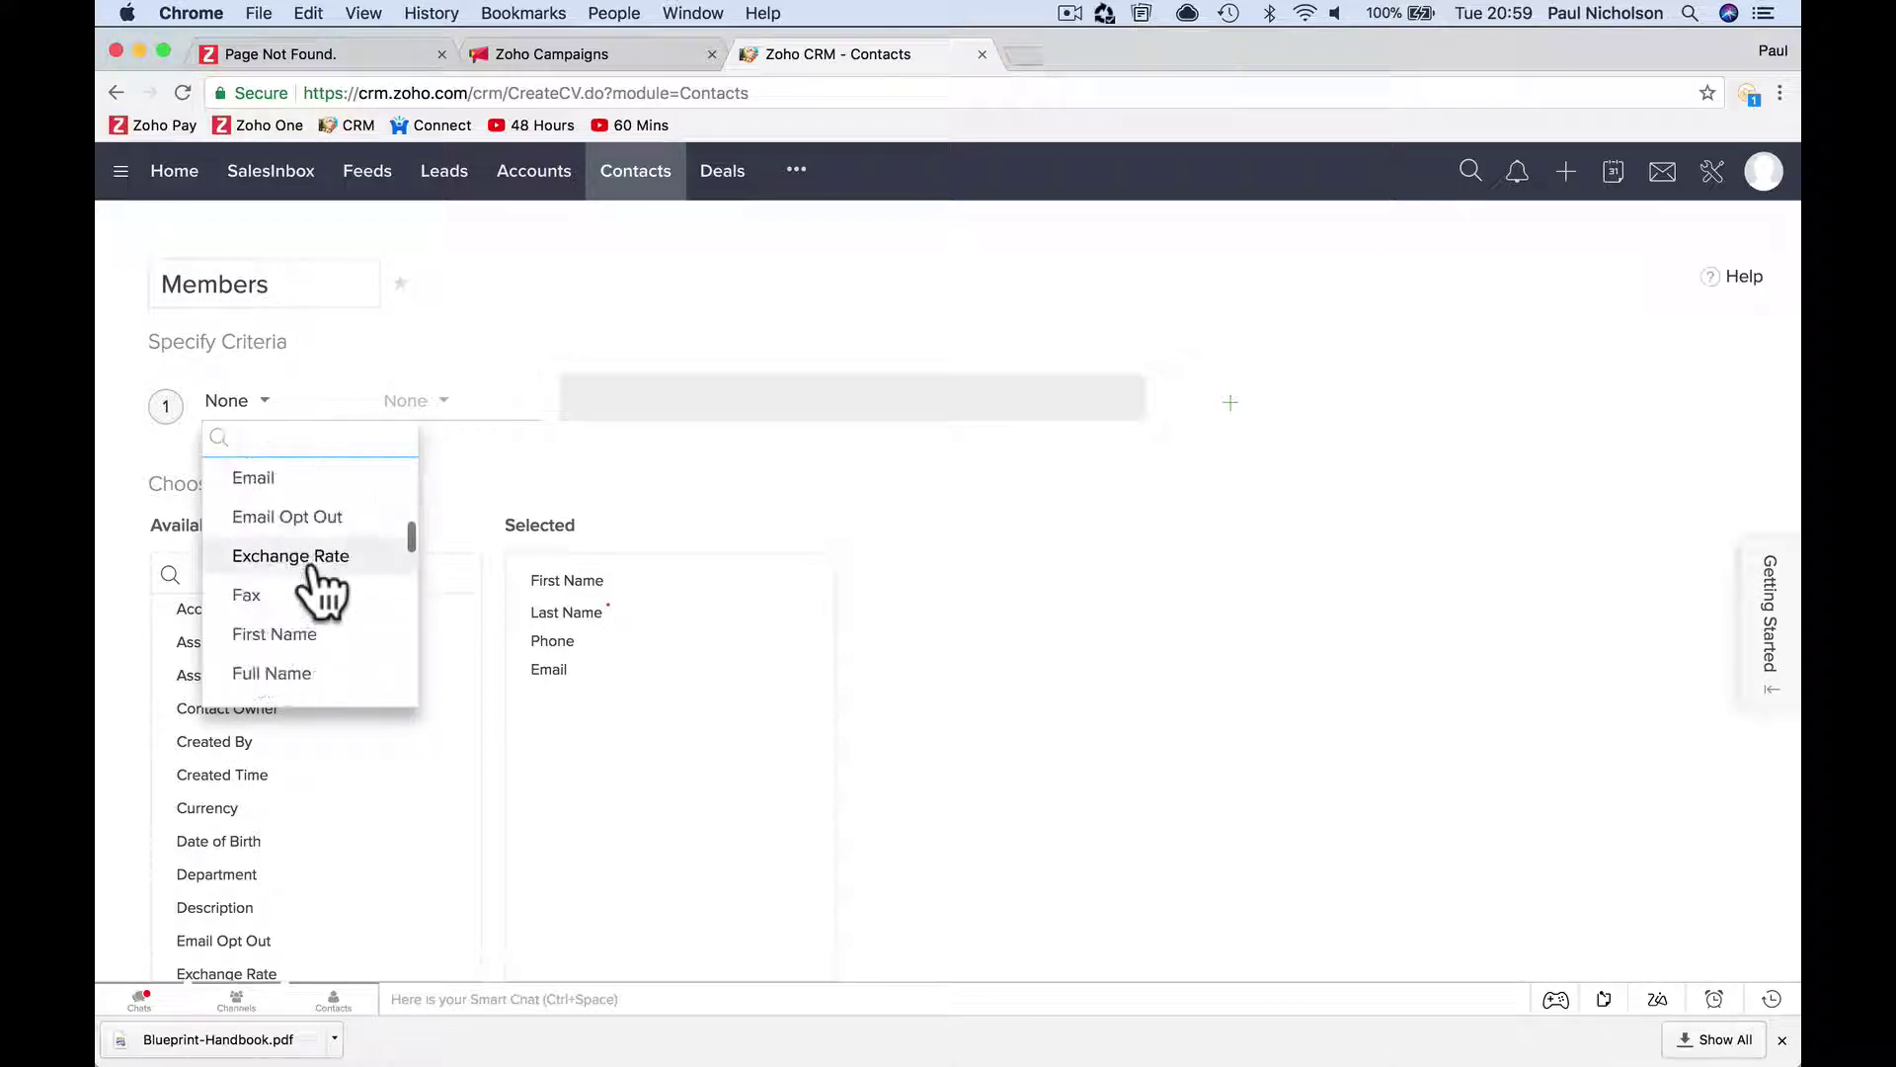
scroll(326, 592, down, 10)
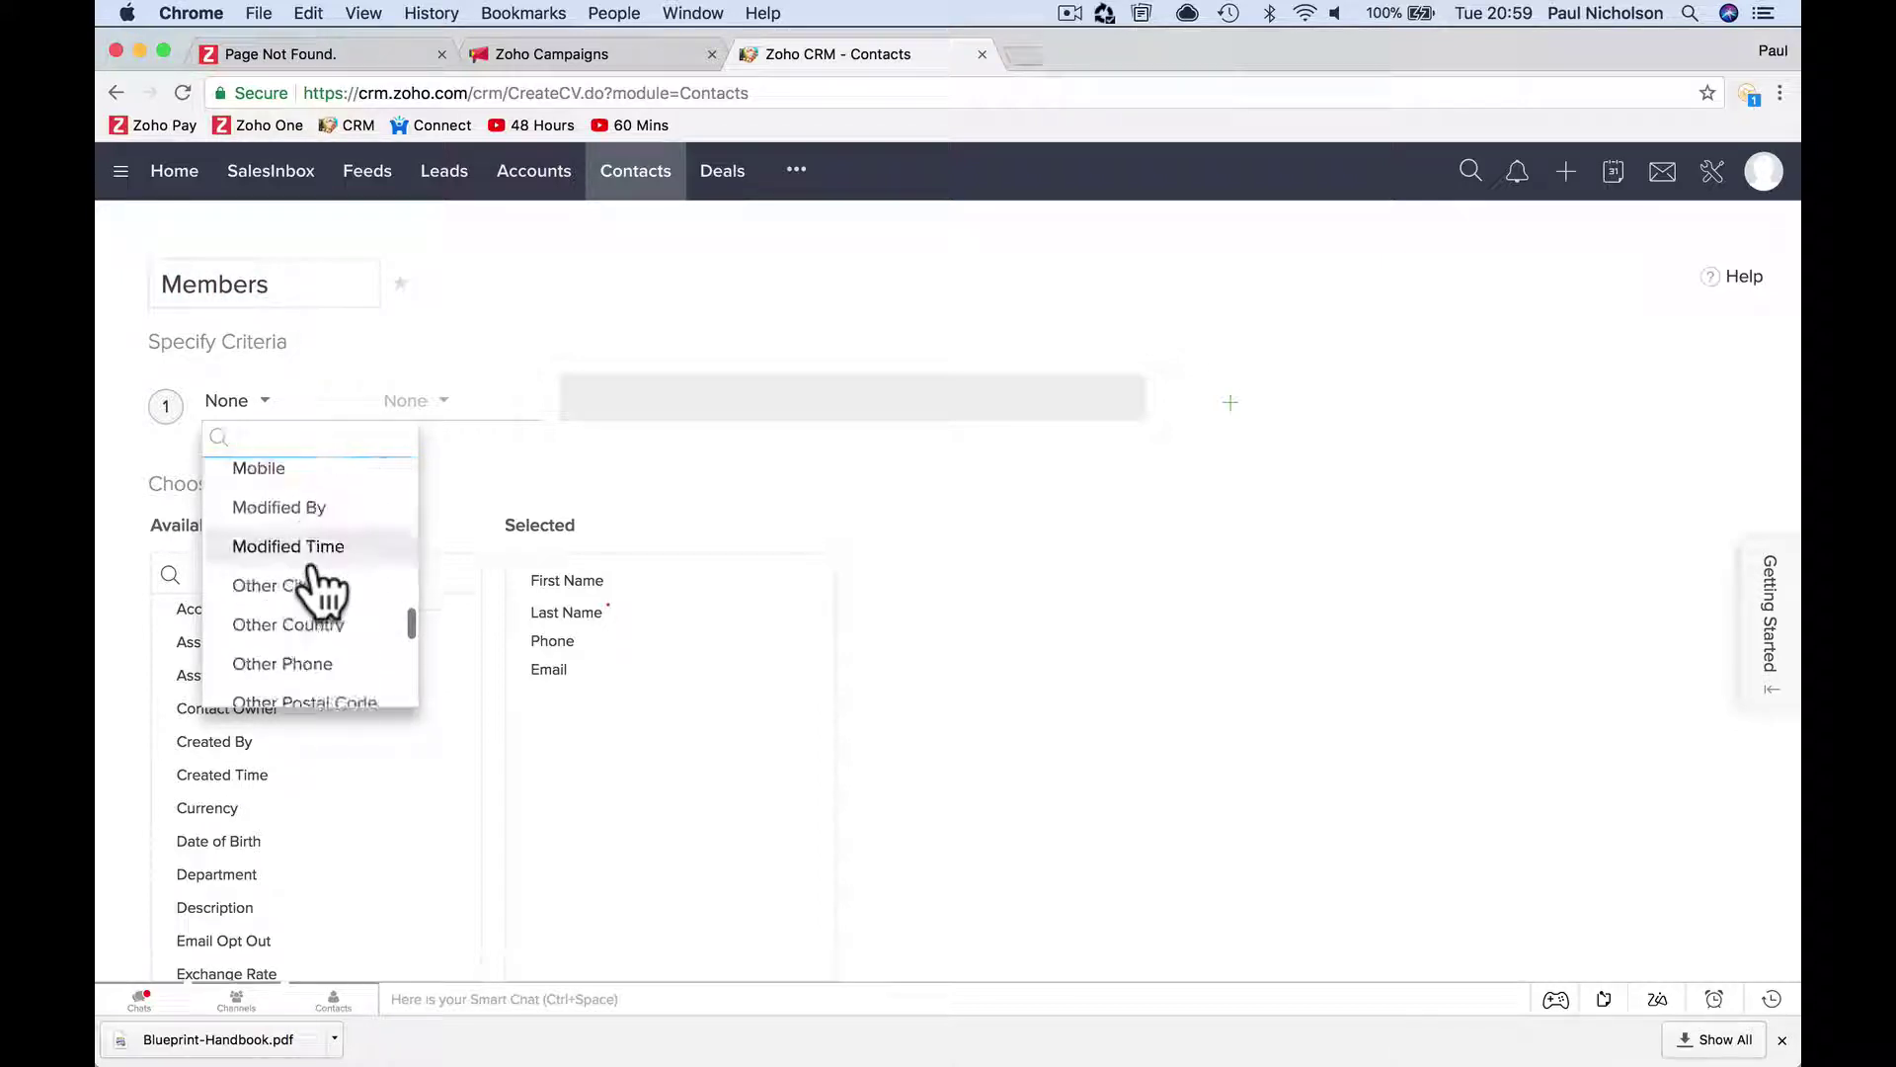
scroll(321, 591, down, 6)
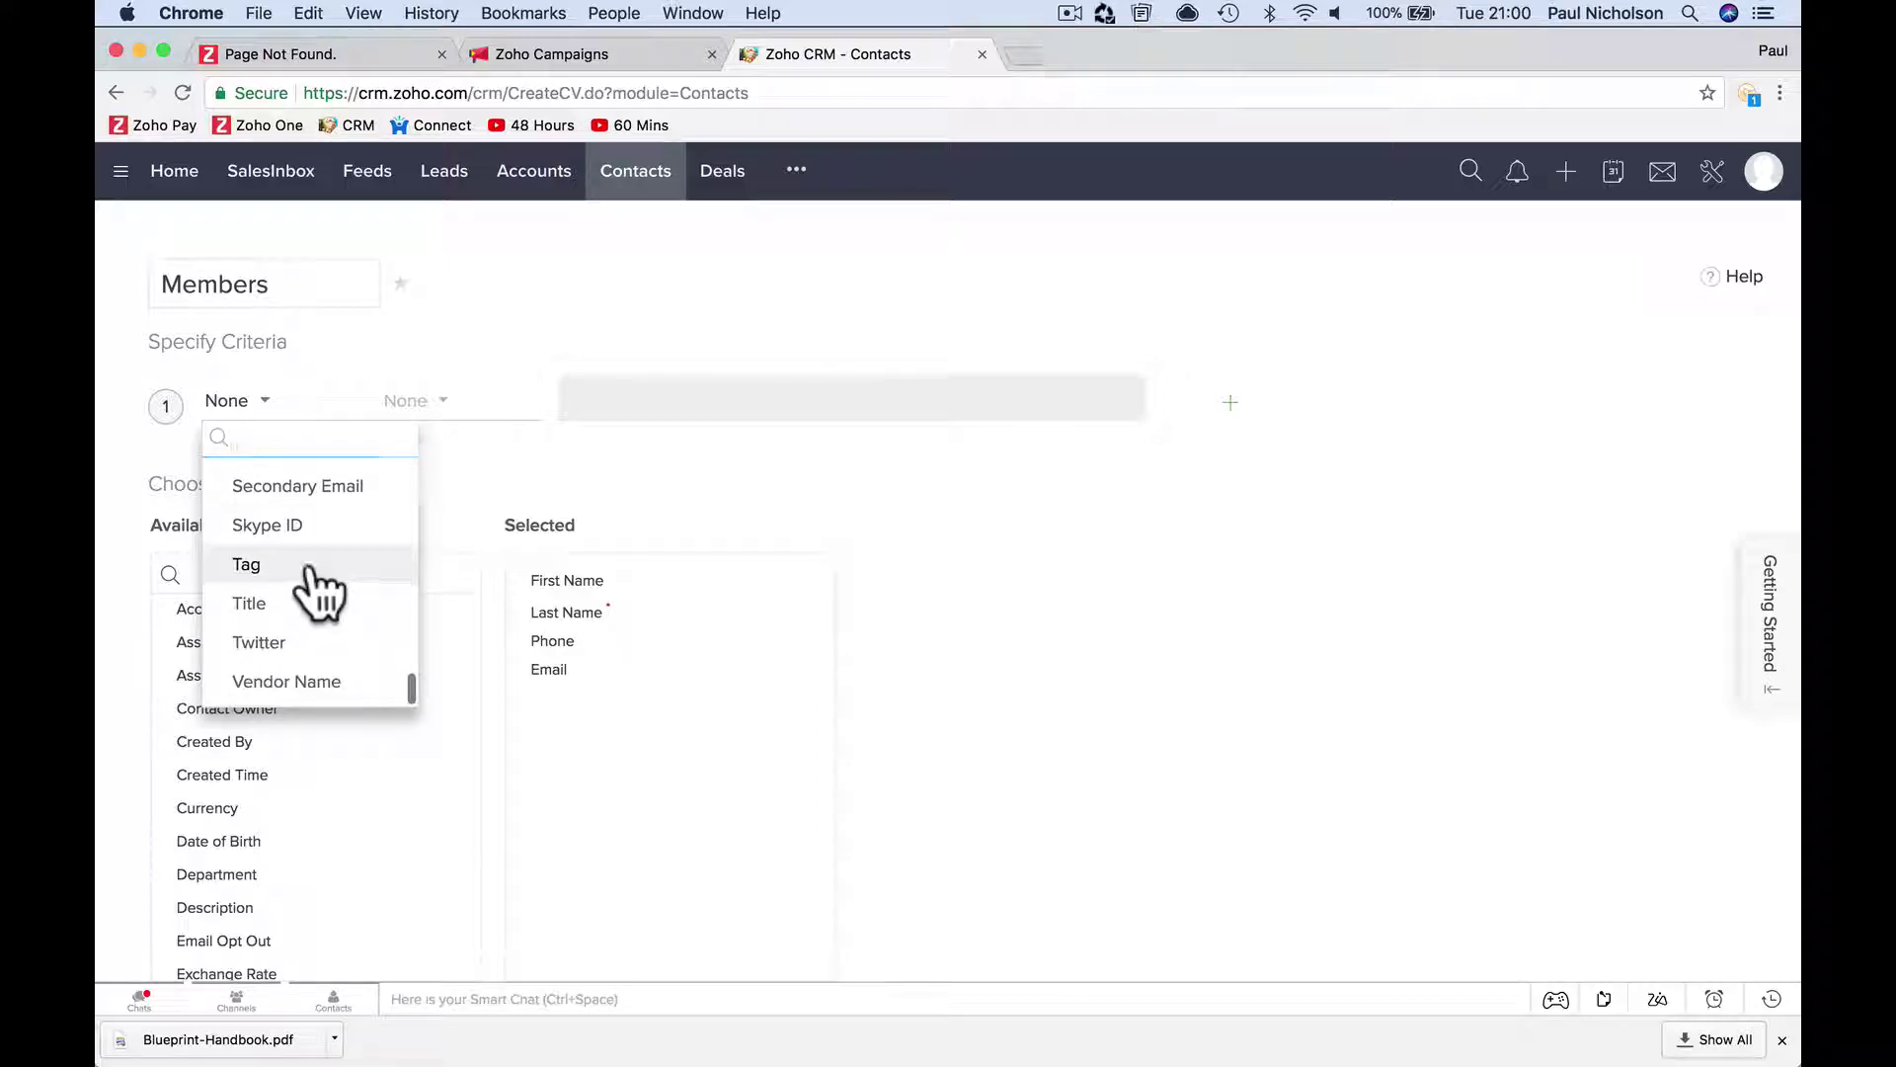
click(306, 584)
click(644, 400)
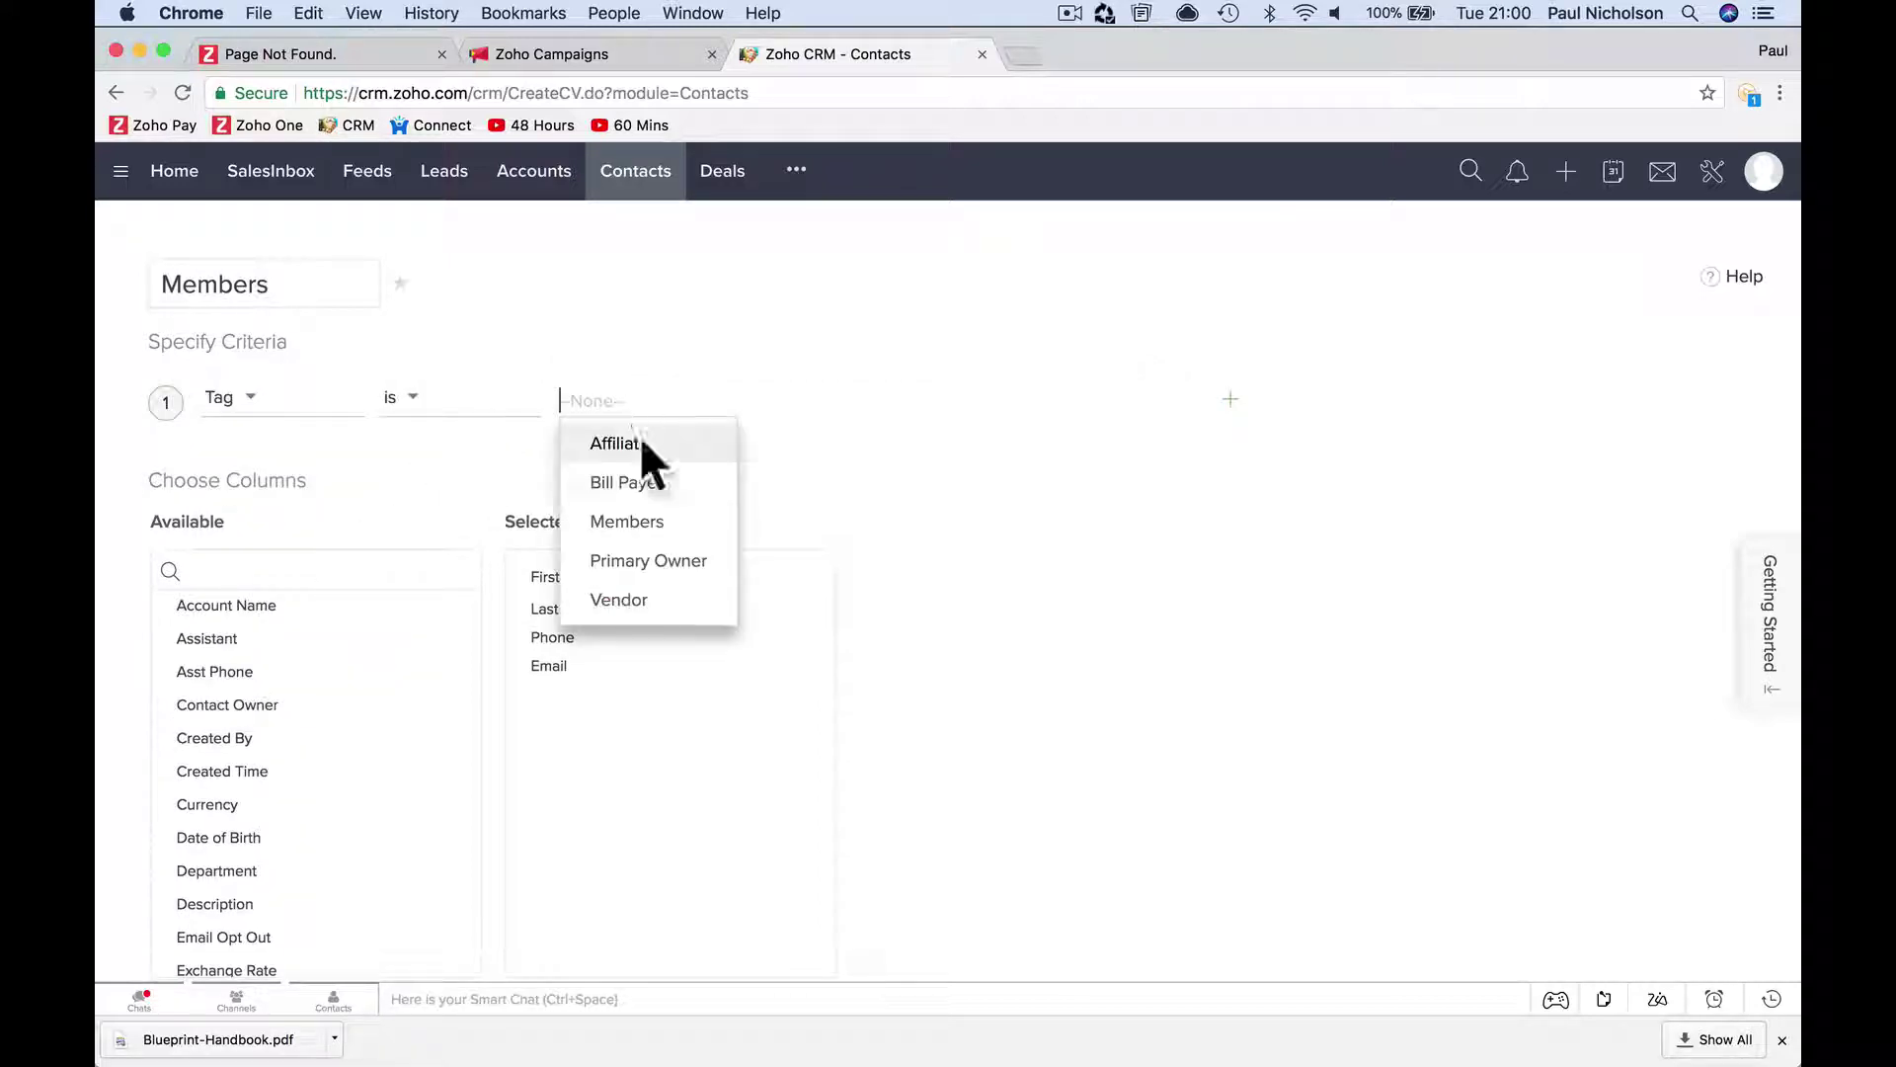
click(656, 520)
click(1349, 512)
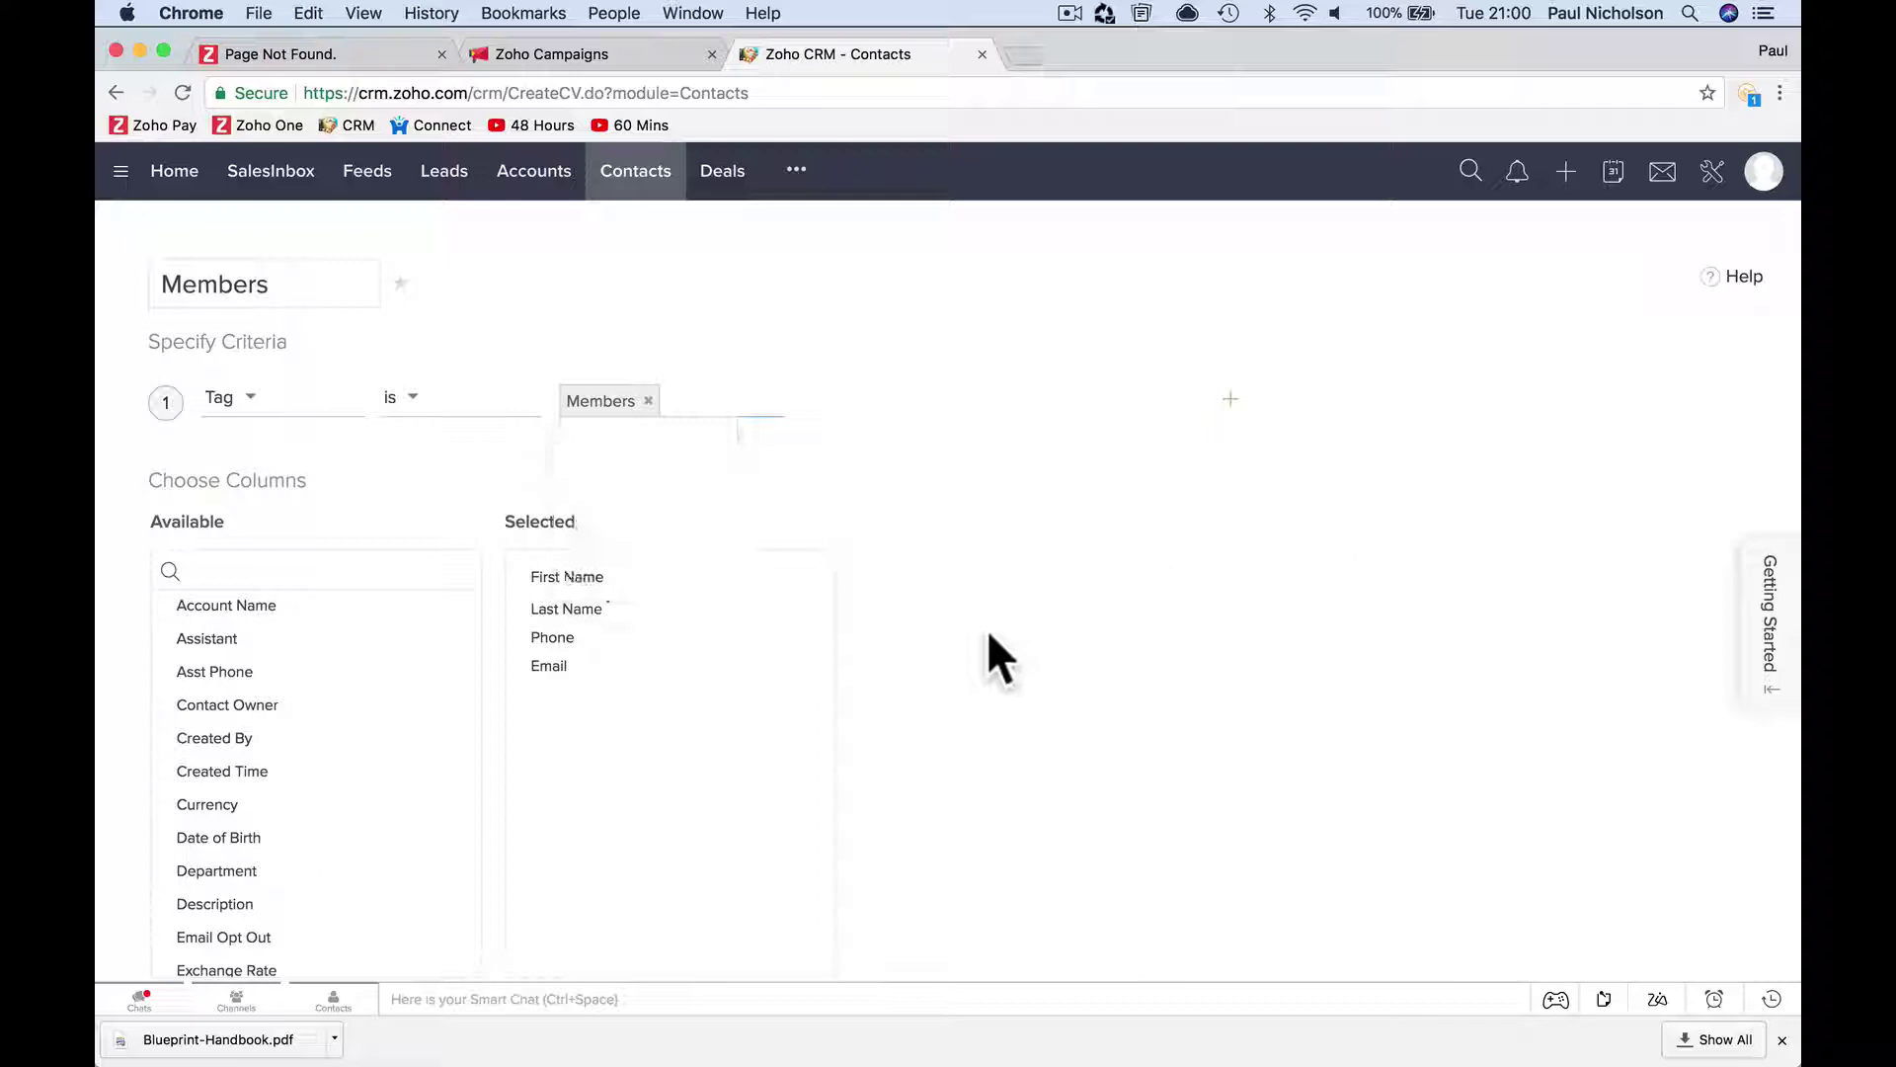
scroll(684, 713, down, 3)
click(194, 905)
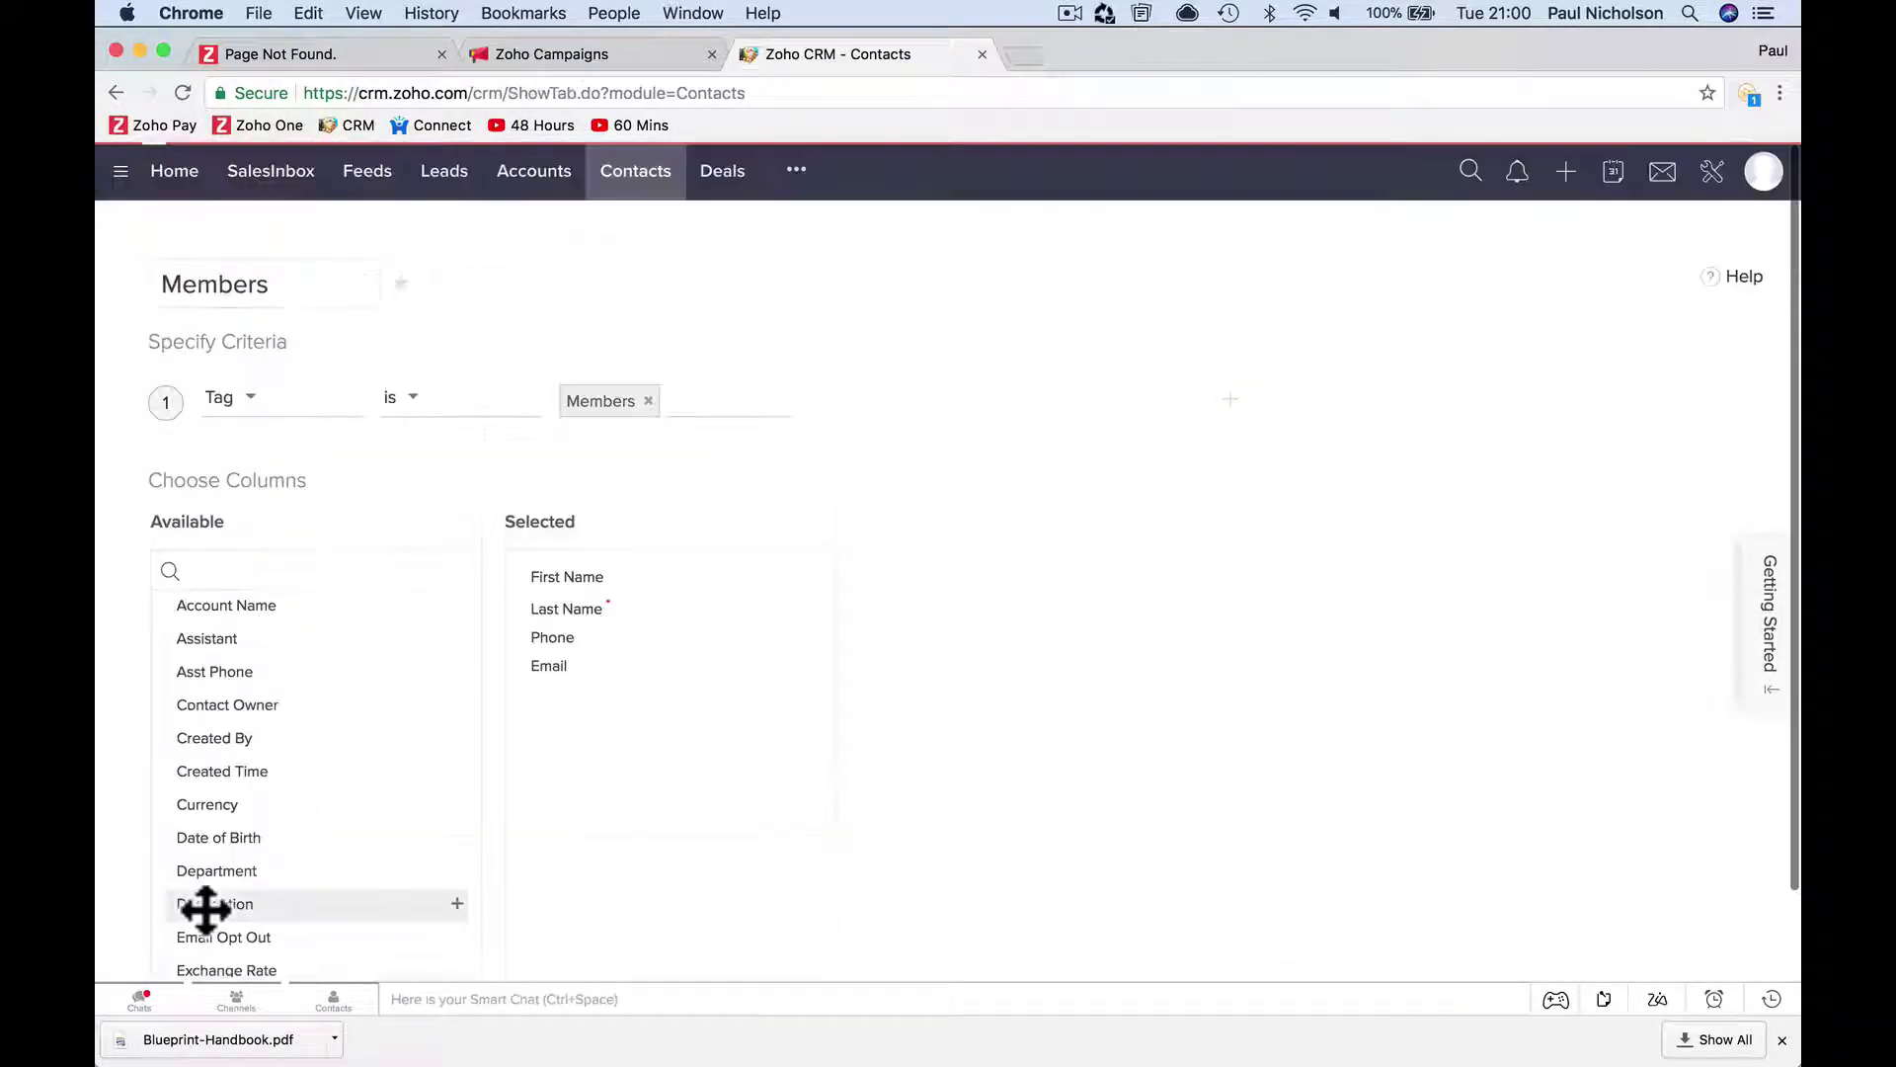
Back in Campaigns, check the Sync to lists, search custom views for 'me', then reload the page.
click(612, 49)
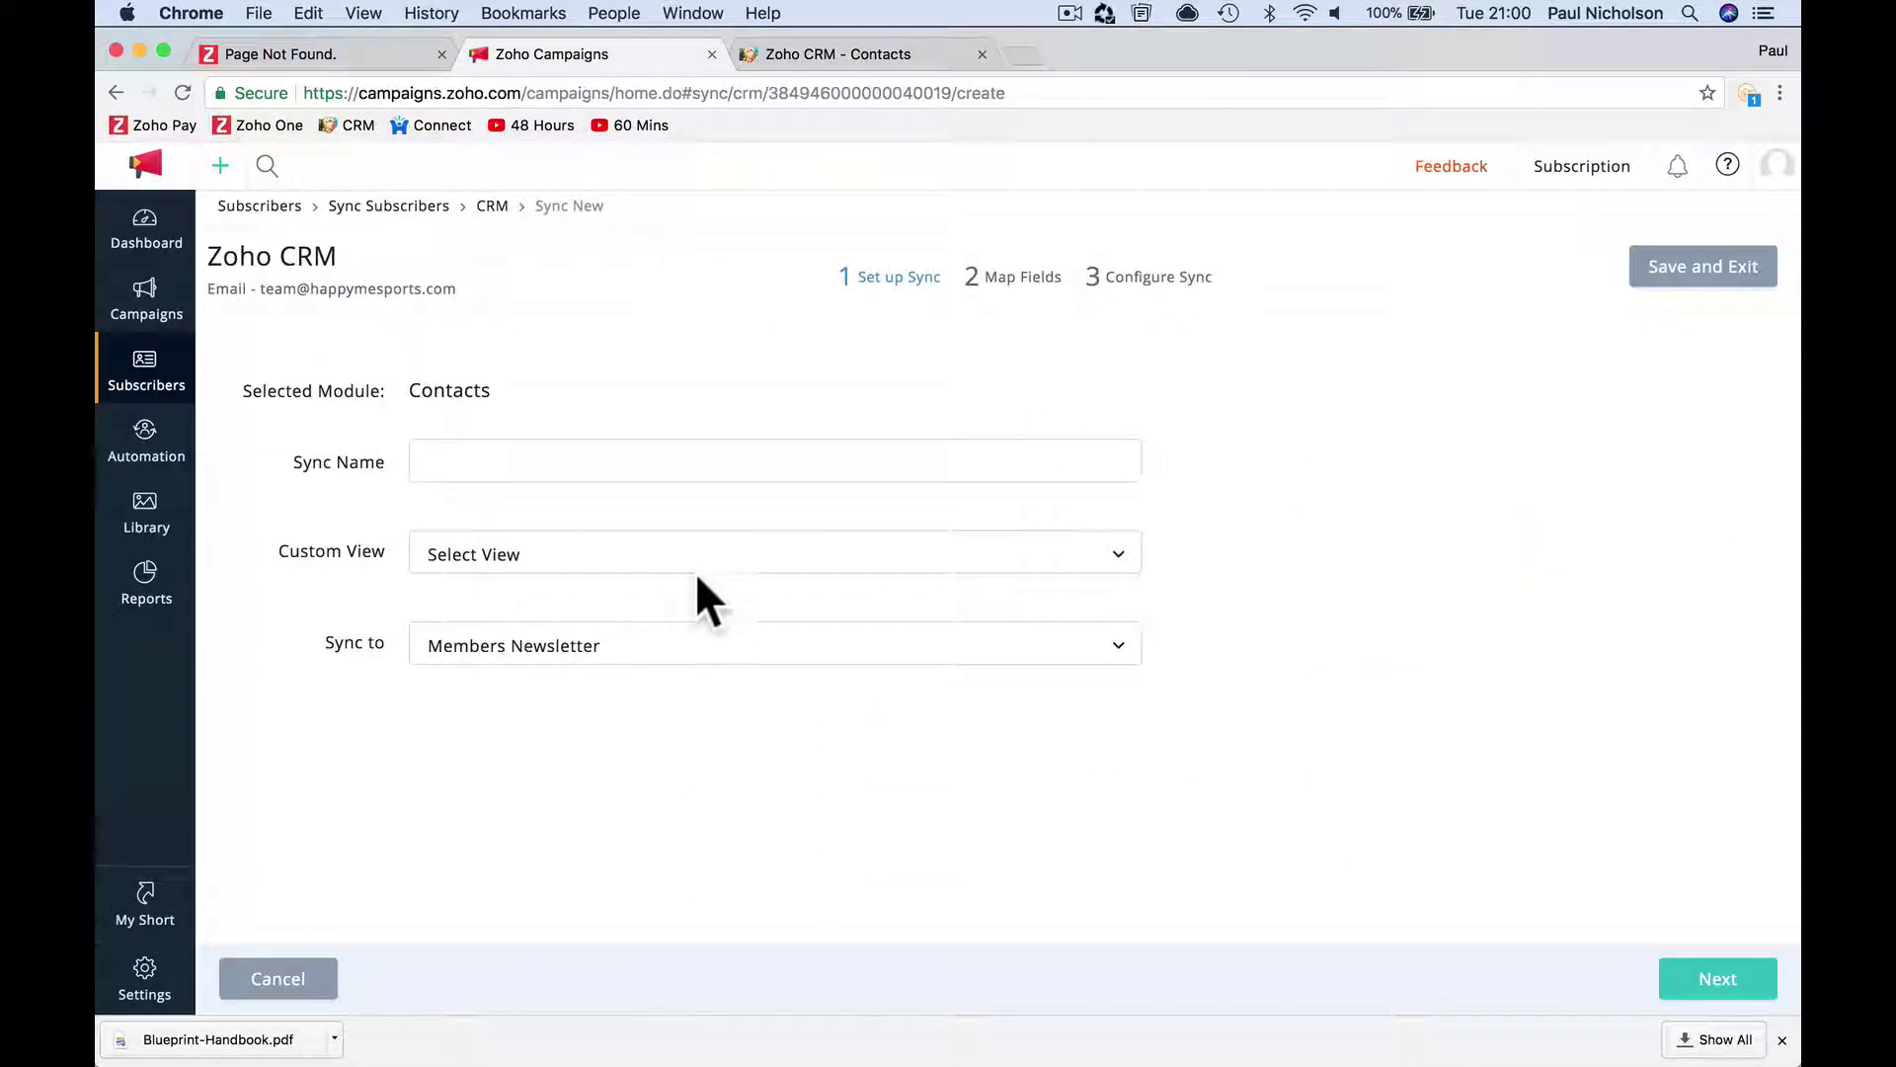
click(726, 657)
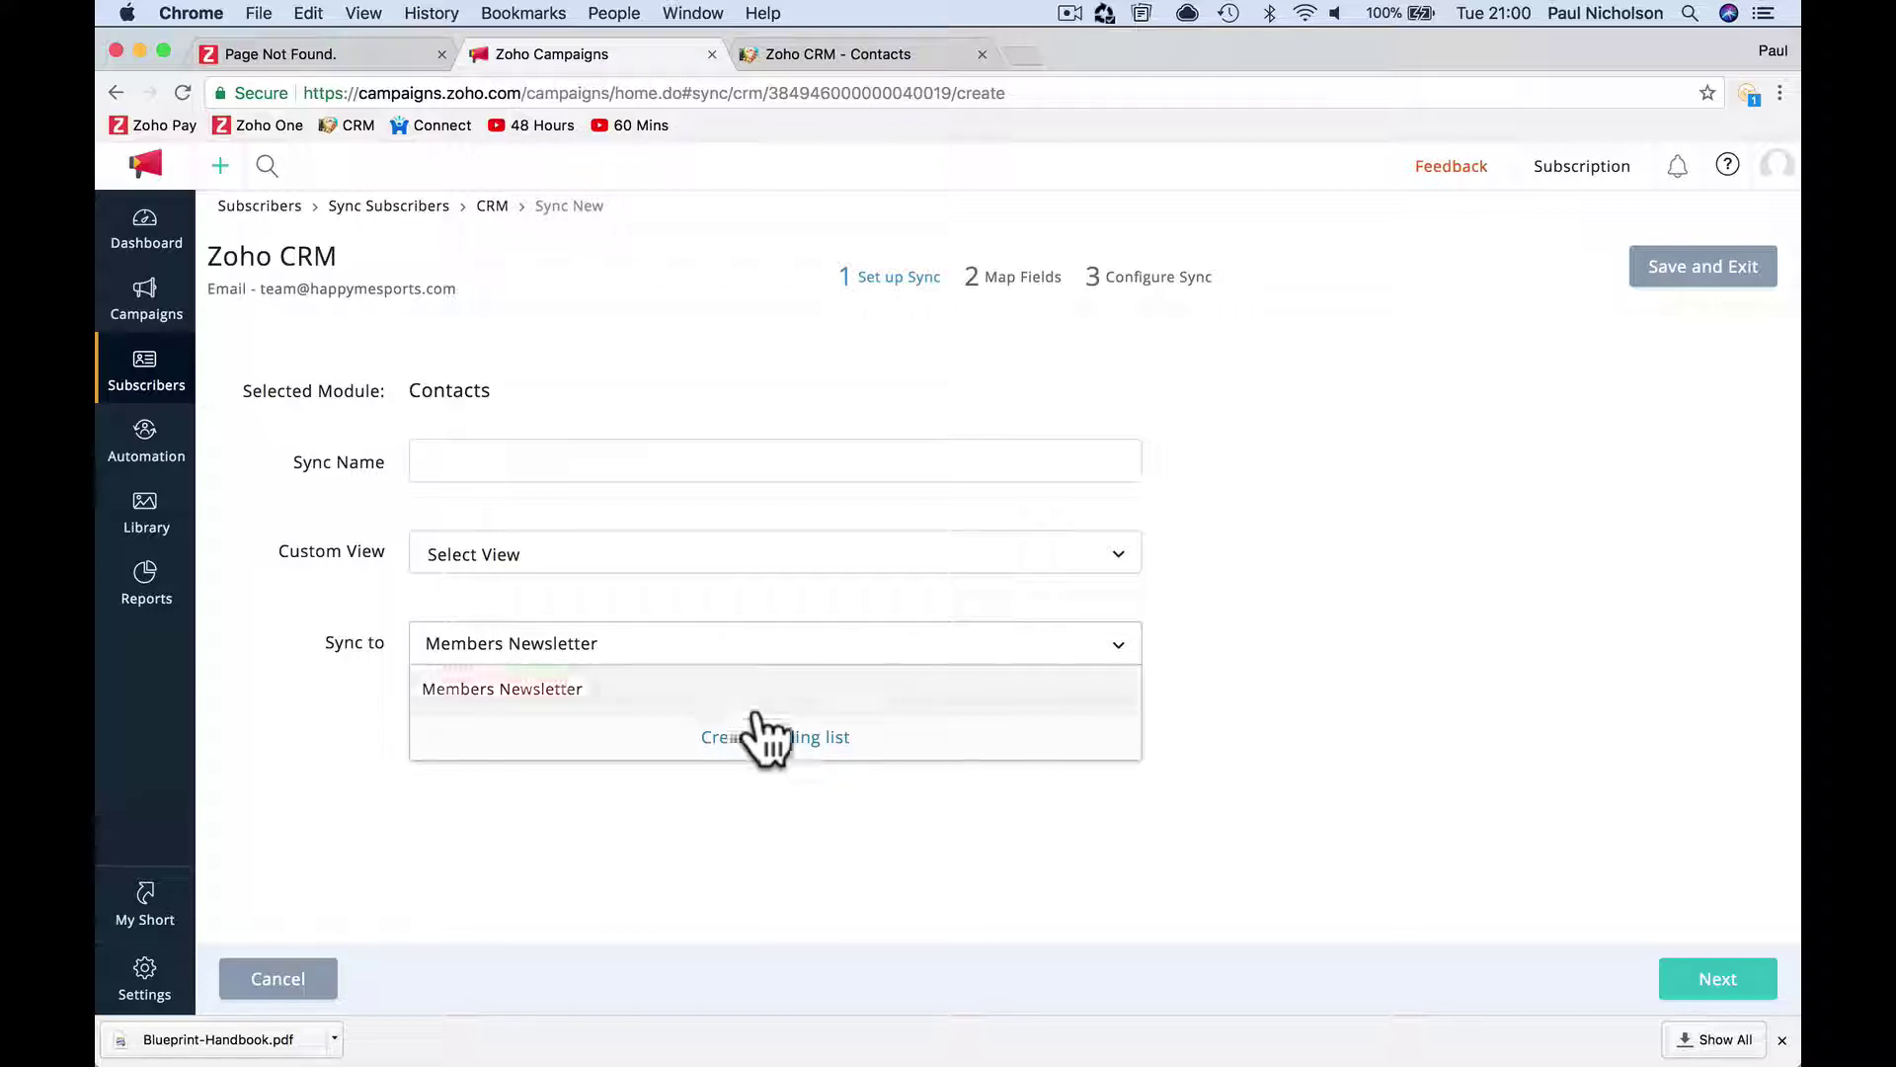
click(694, 574)
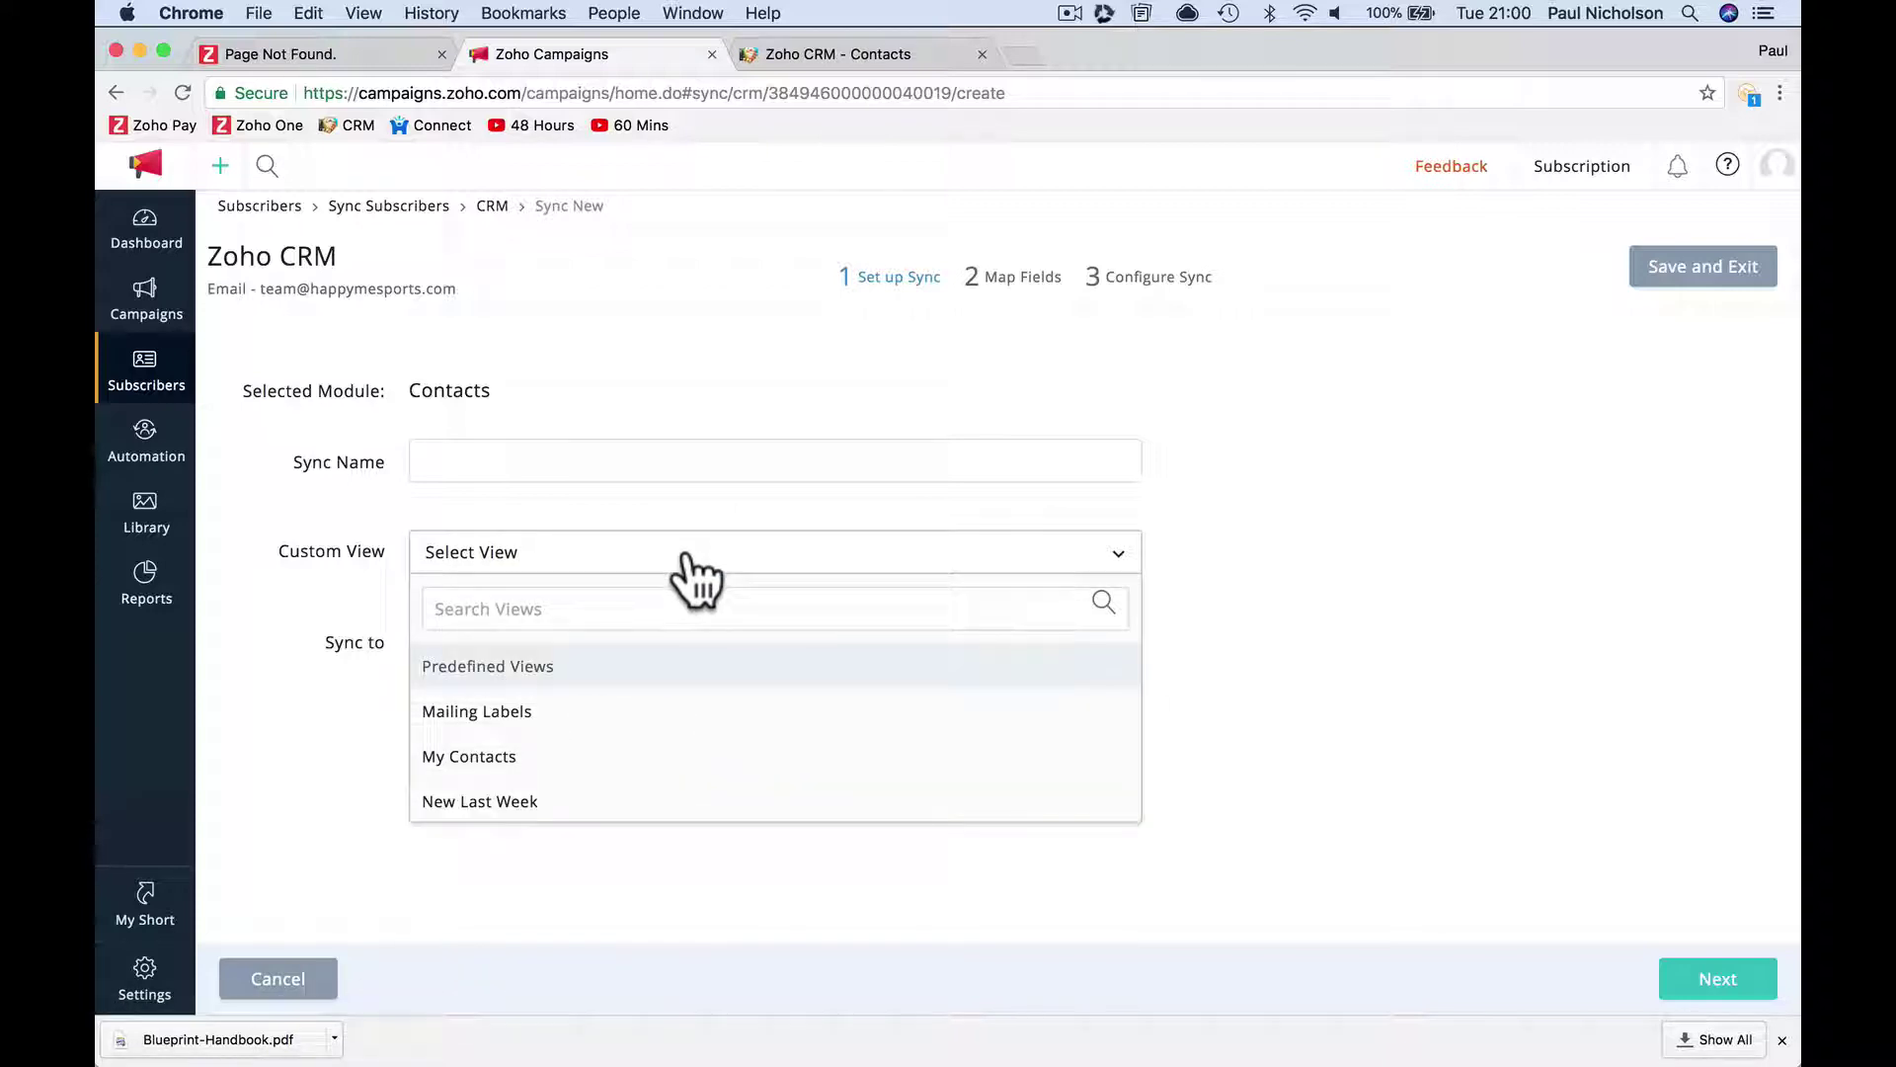
scroll(679, 726, down, 5)
scroll(679, 726, up, 3)
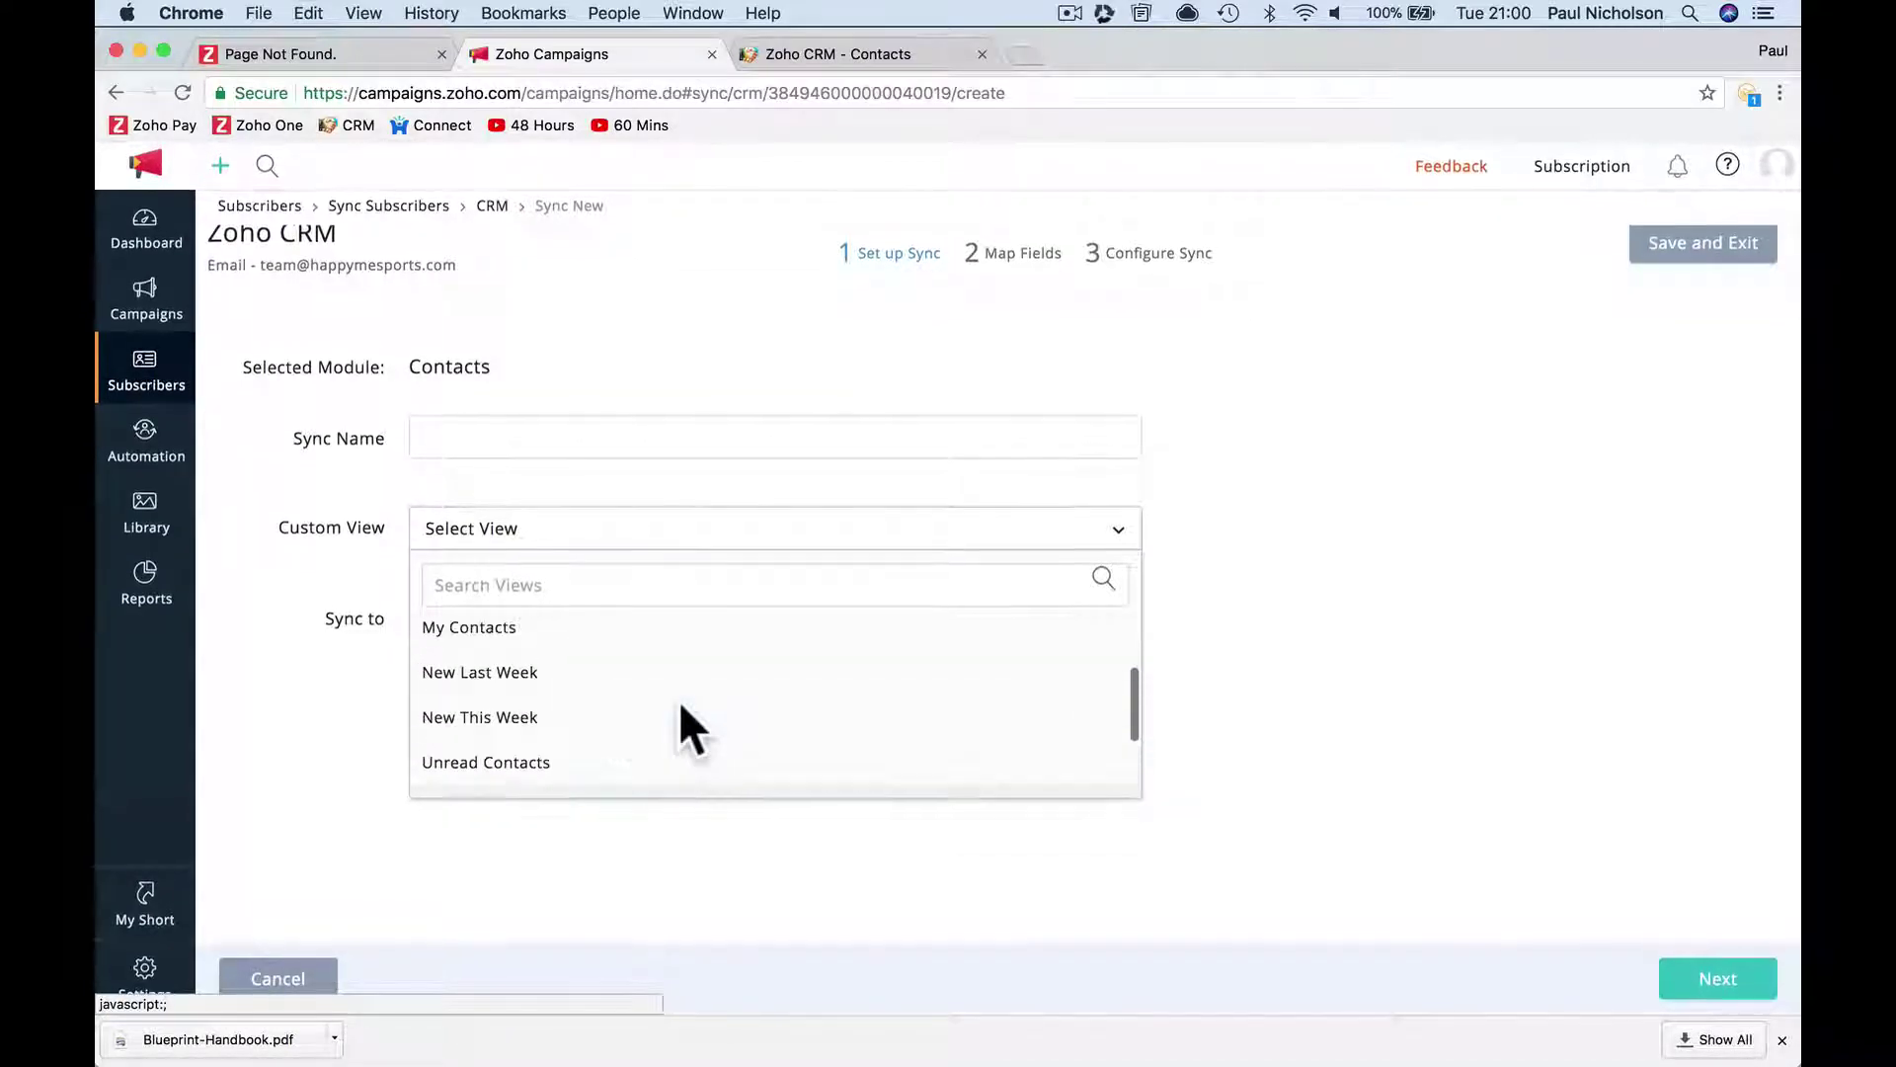
scroll(678, 726, up, 5)
click(641, 606)
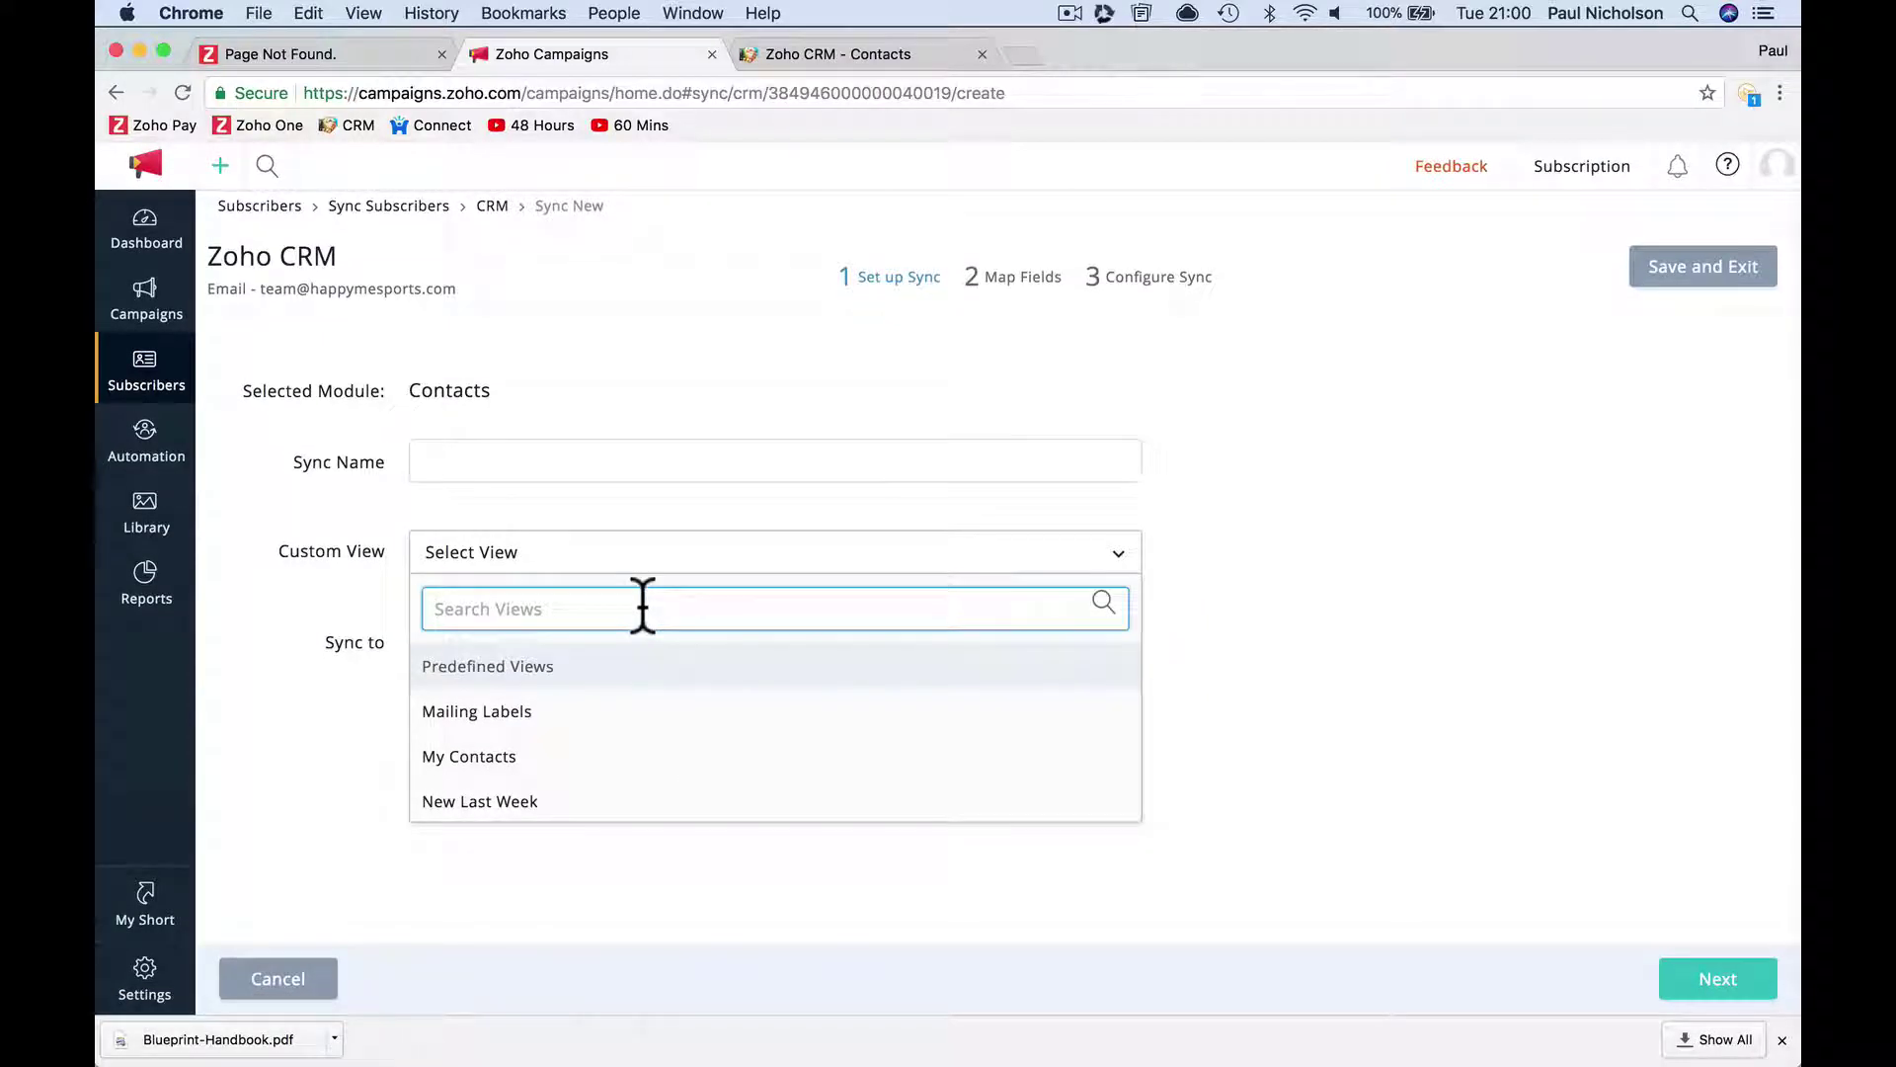
text(mem)
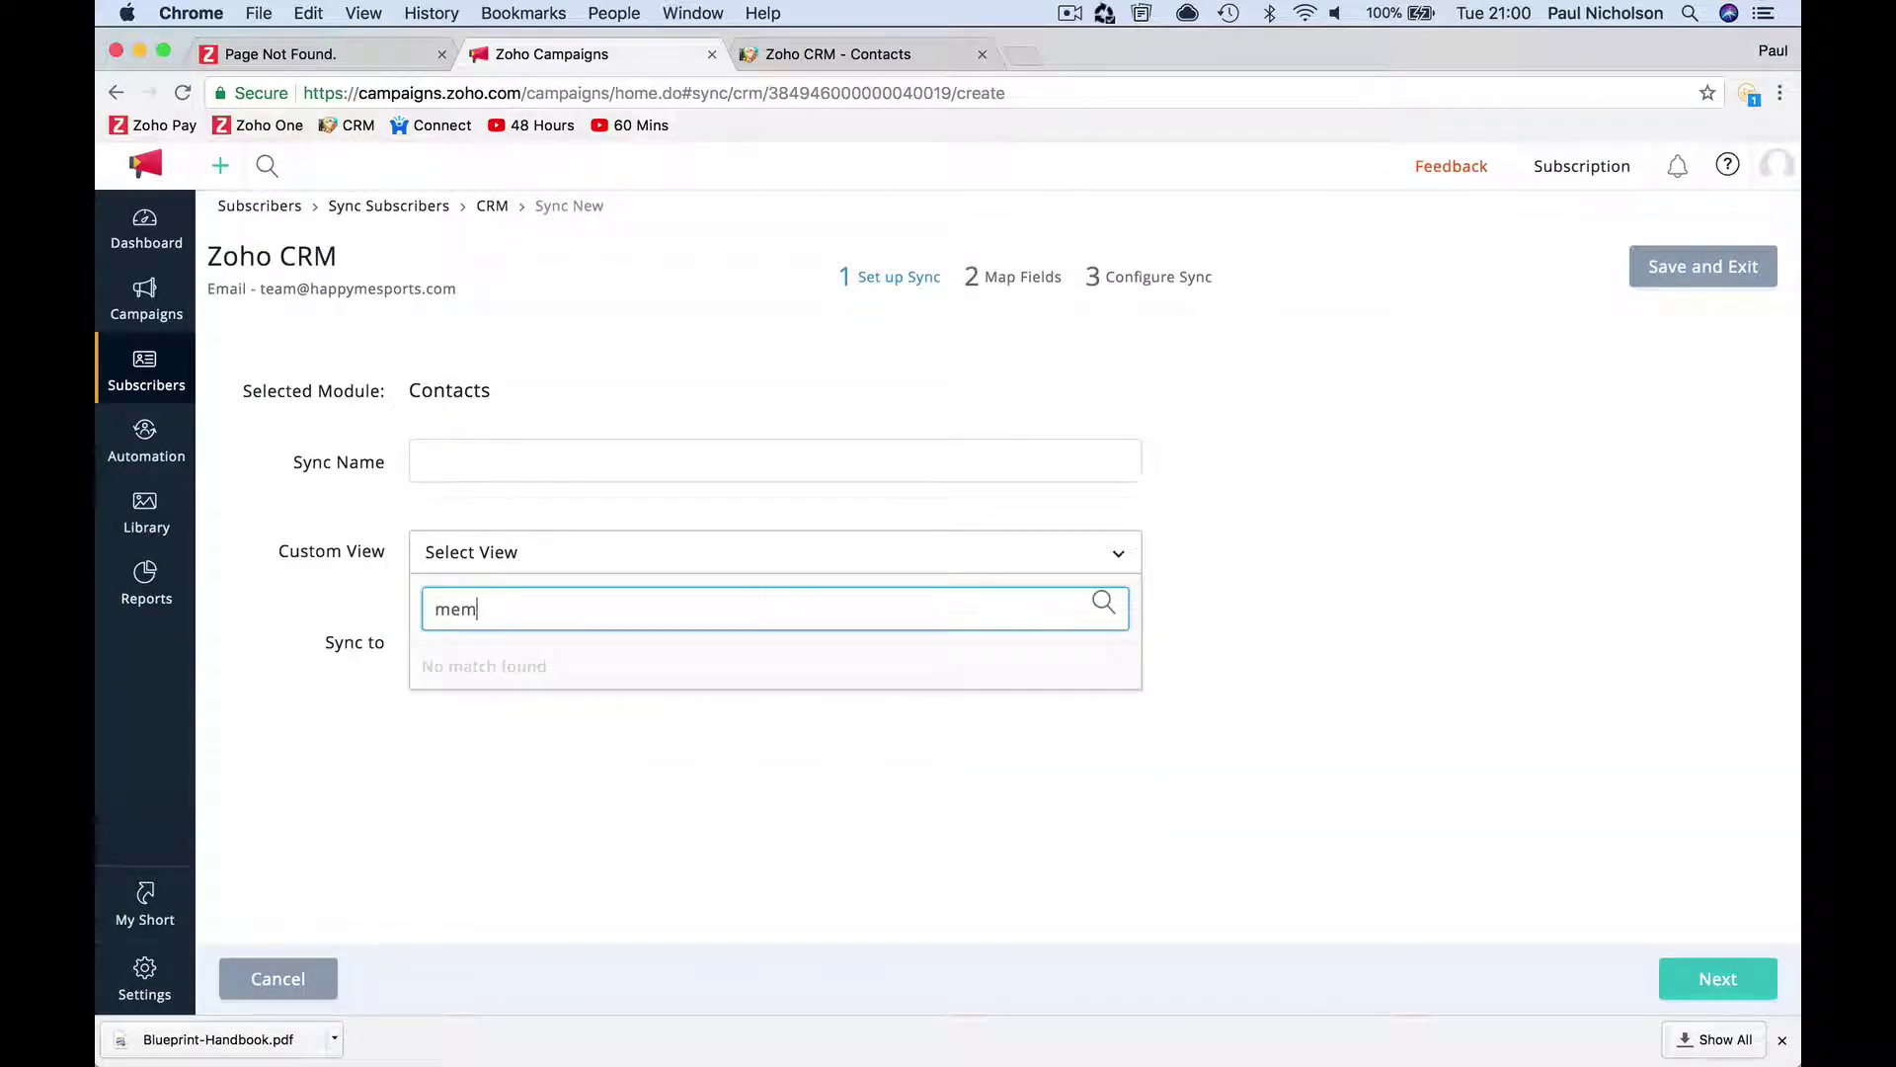
click(181, 92)
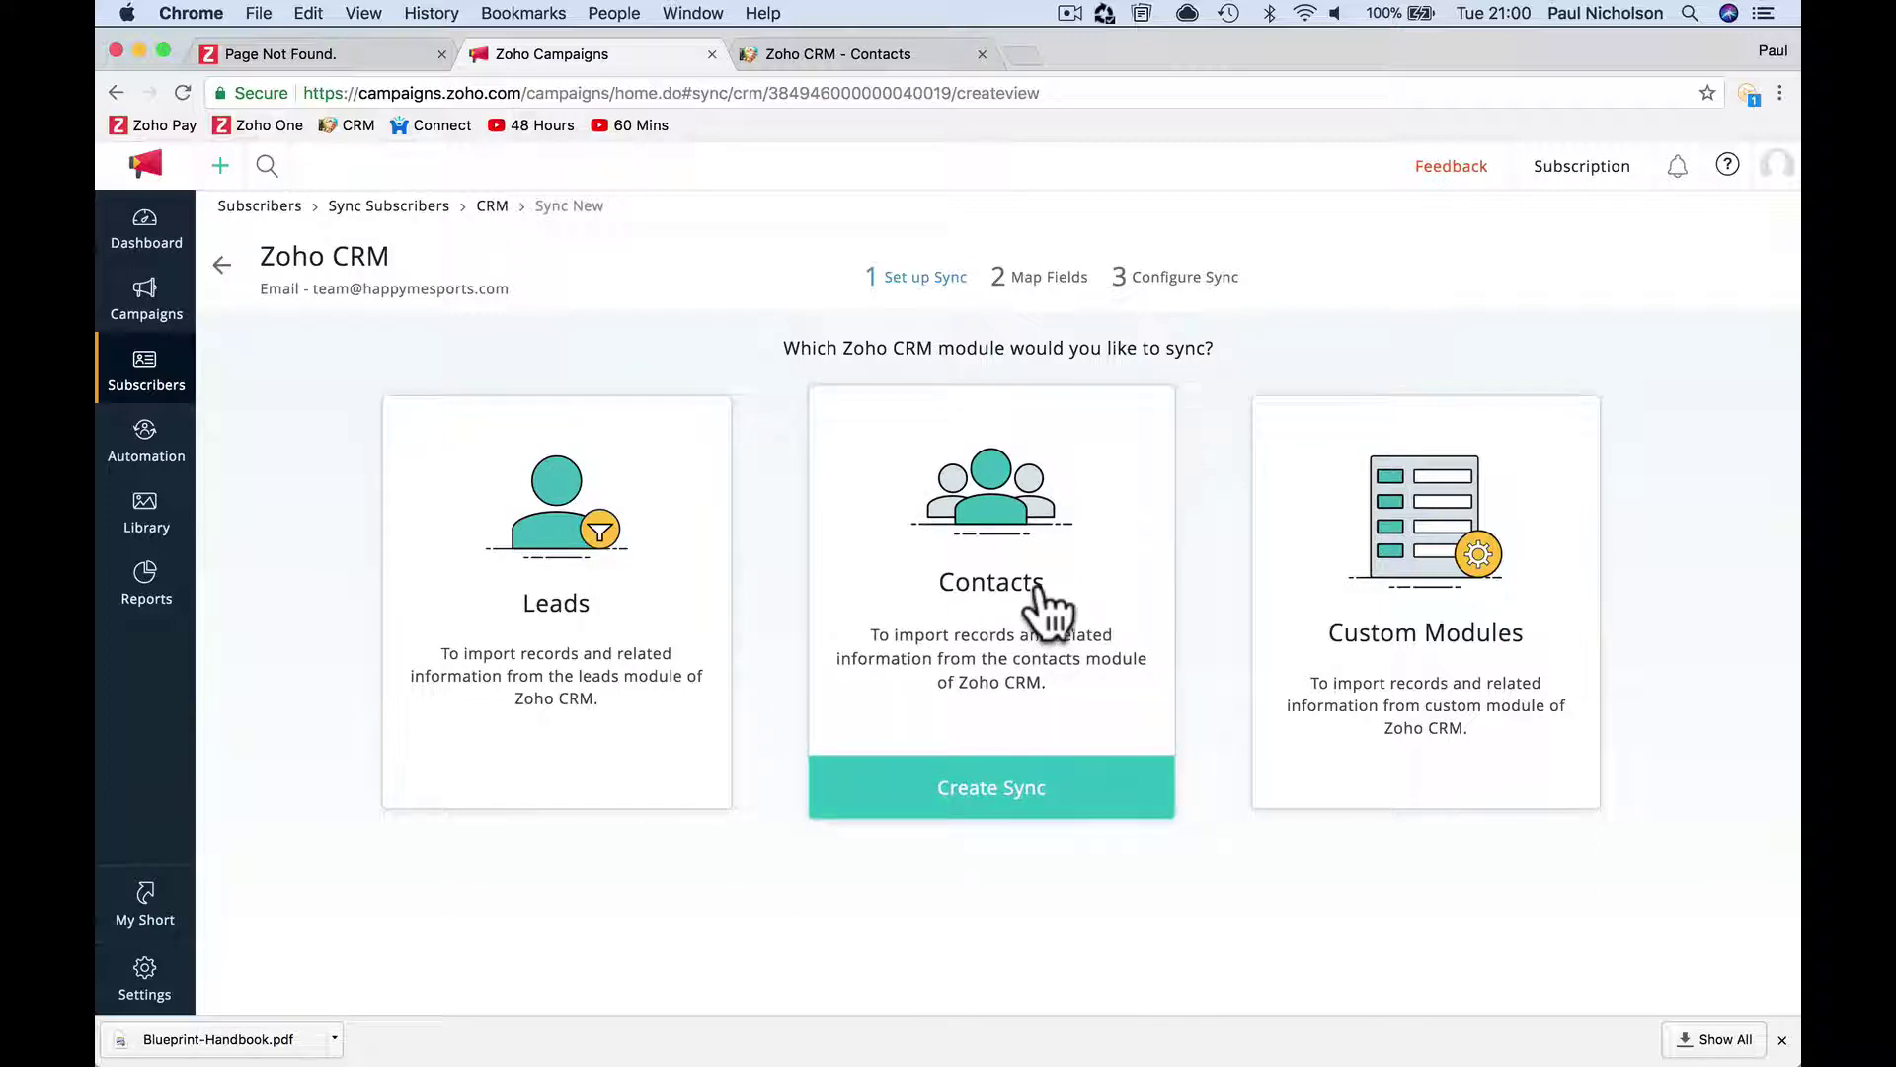
Start a criteria-based Contacts sync named Members Sync.
click(1000, 584)
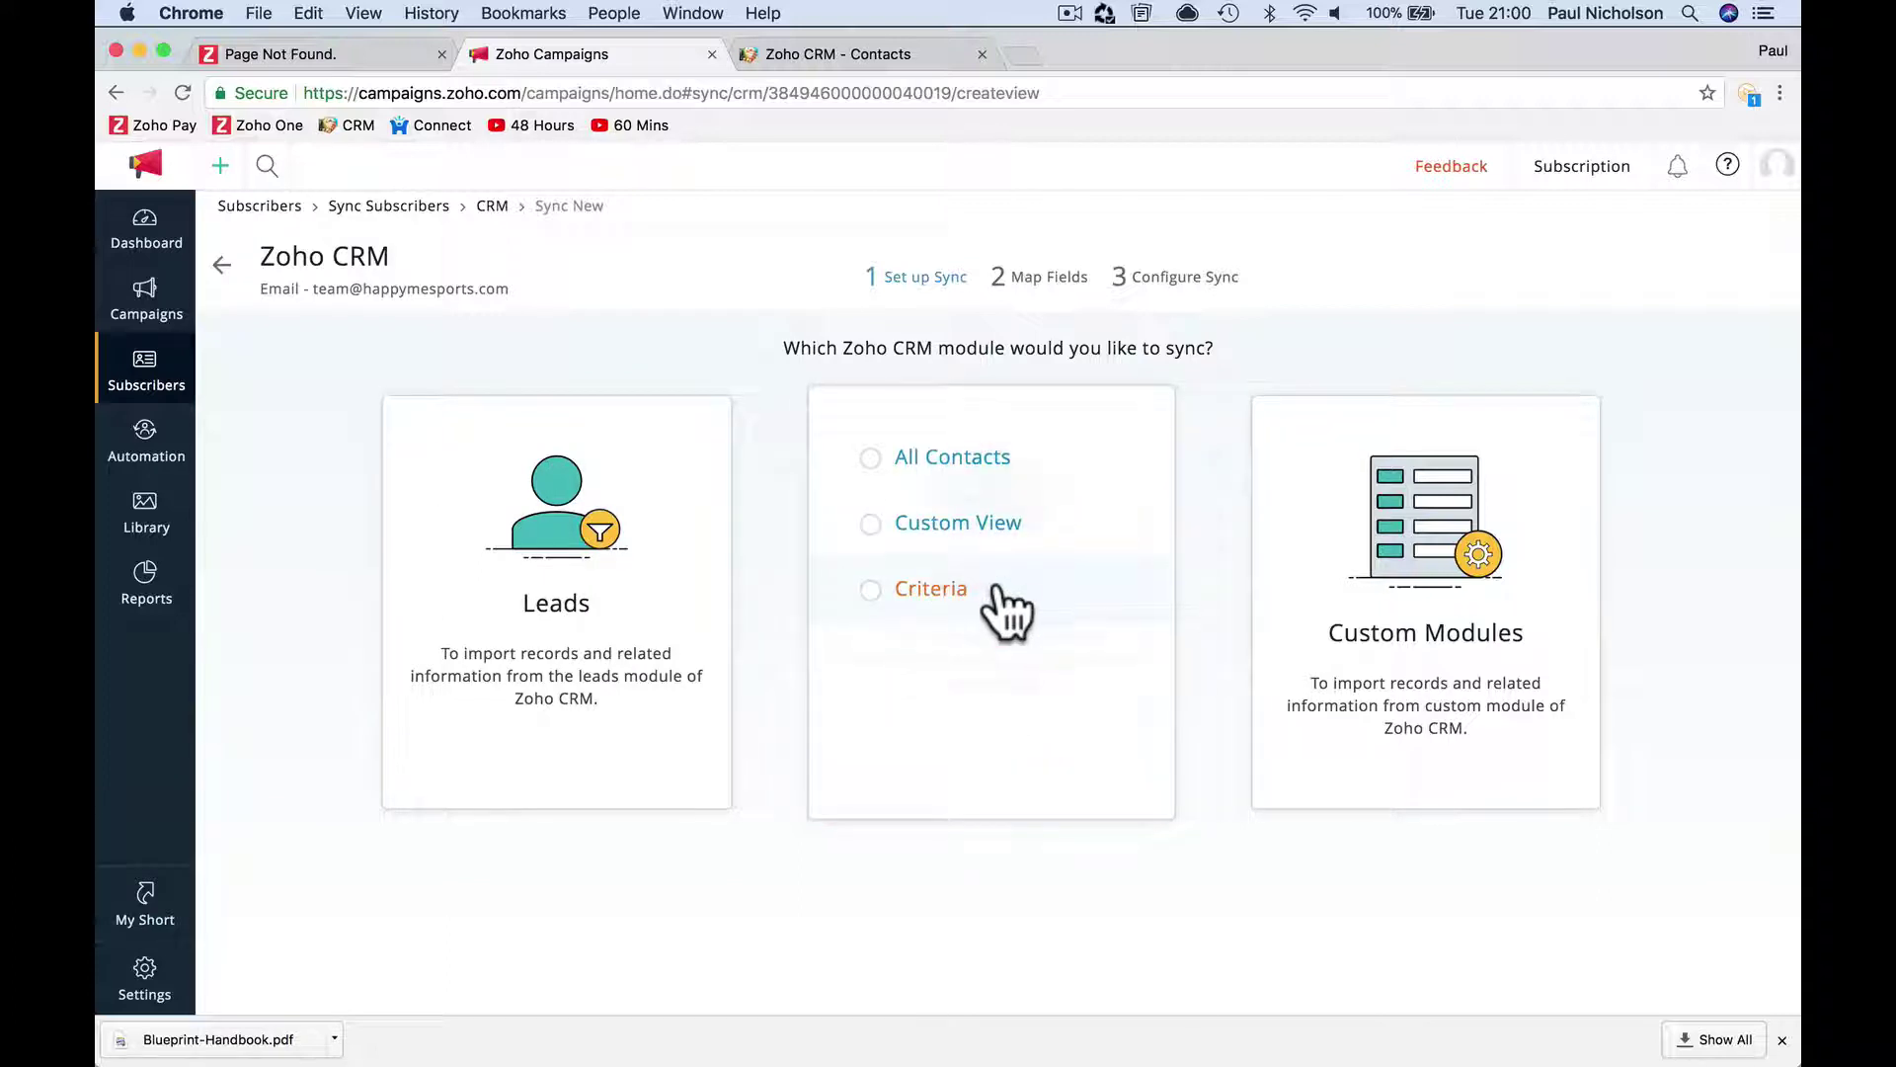
click(938, 595)
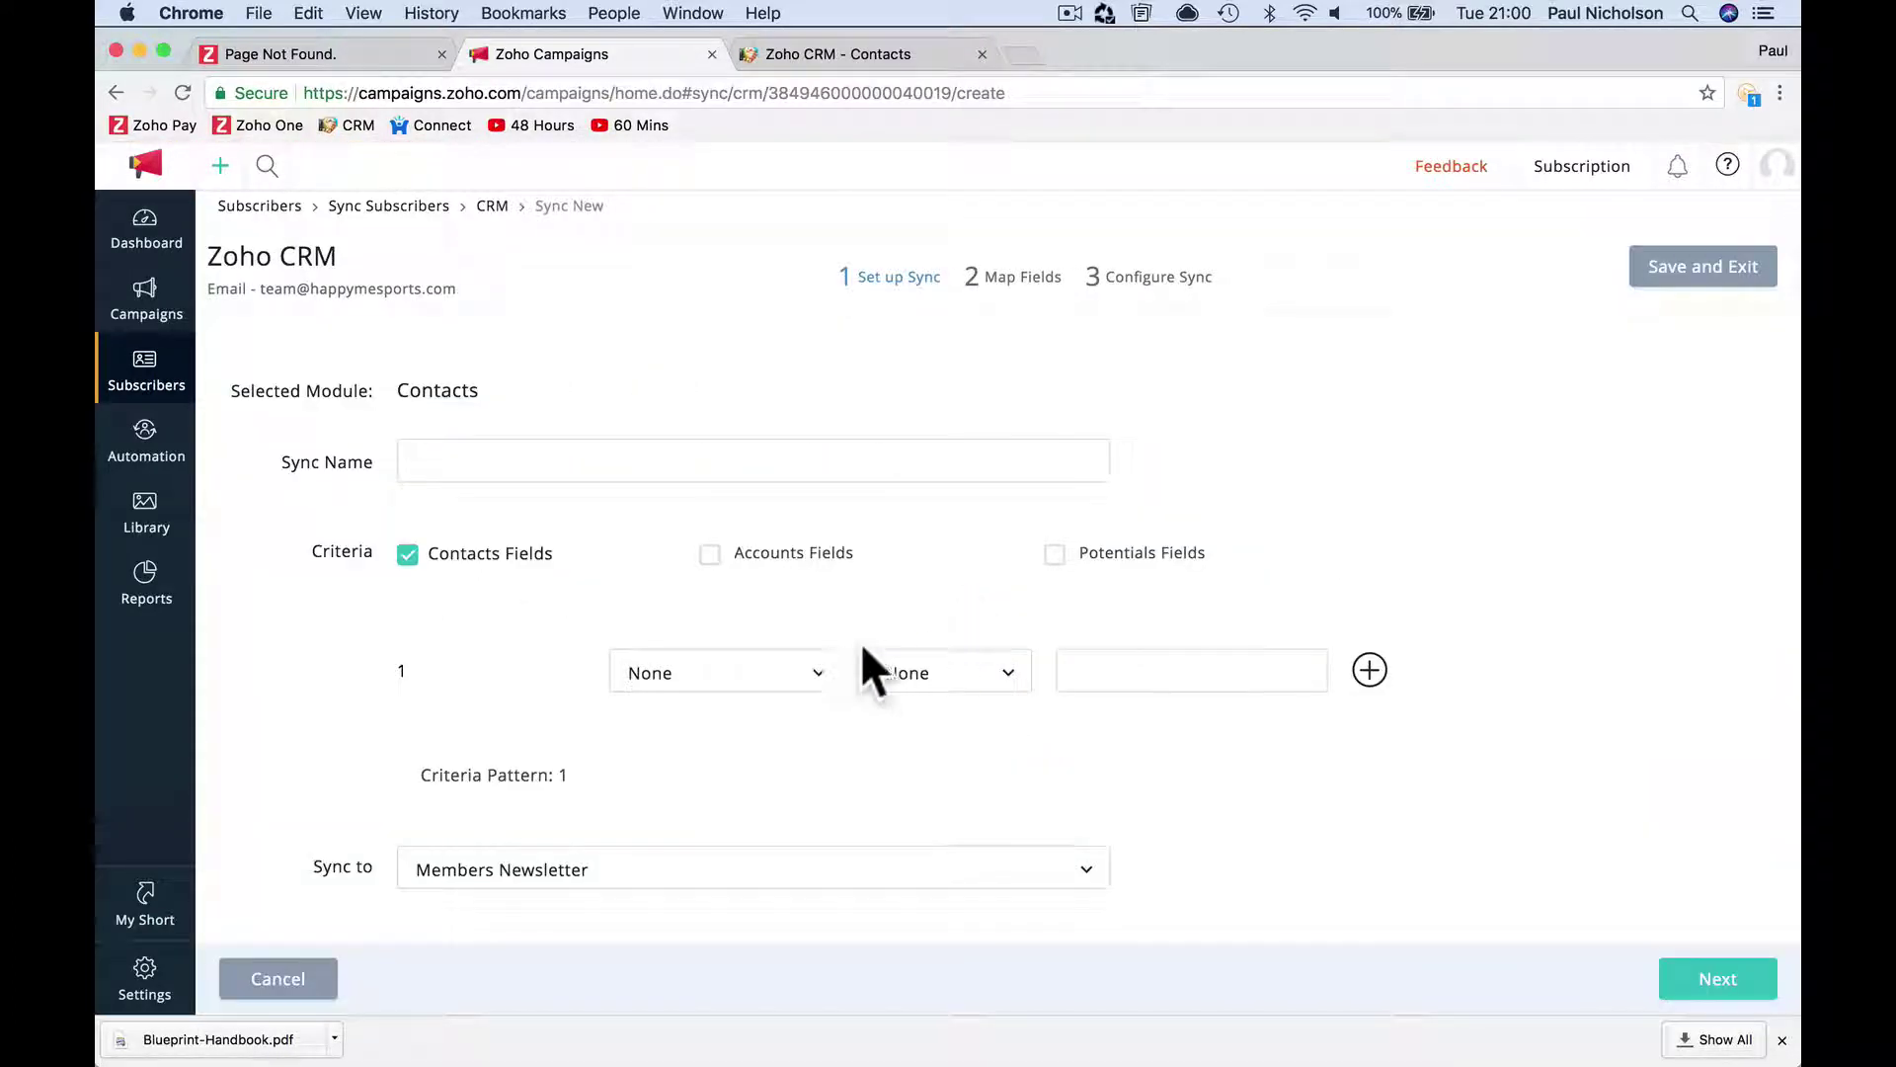
click(662, 464)
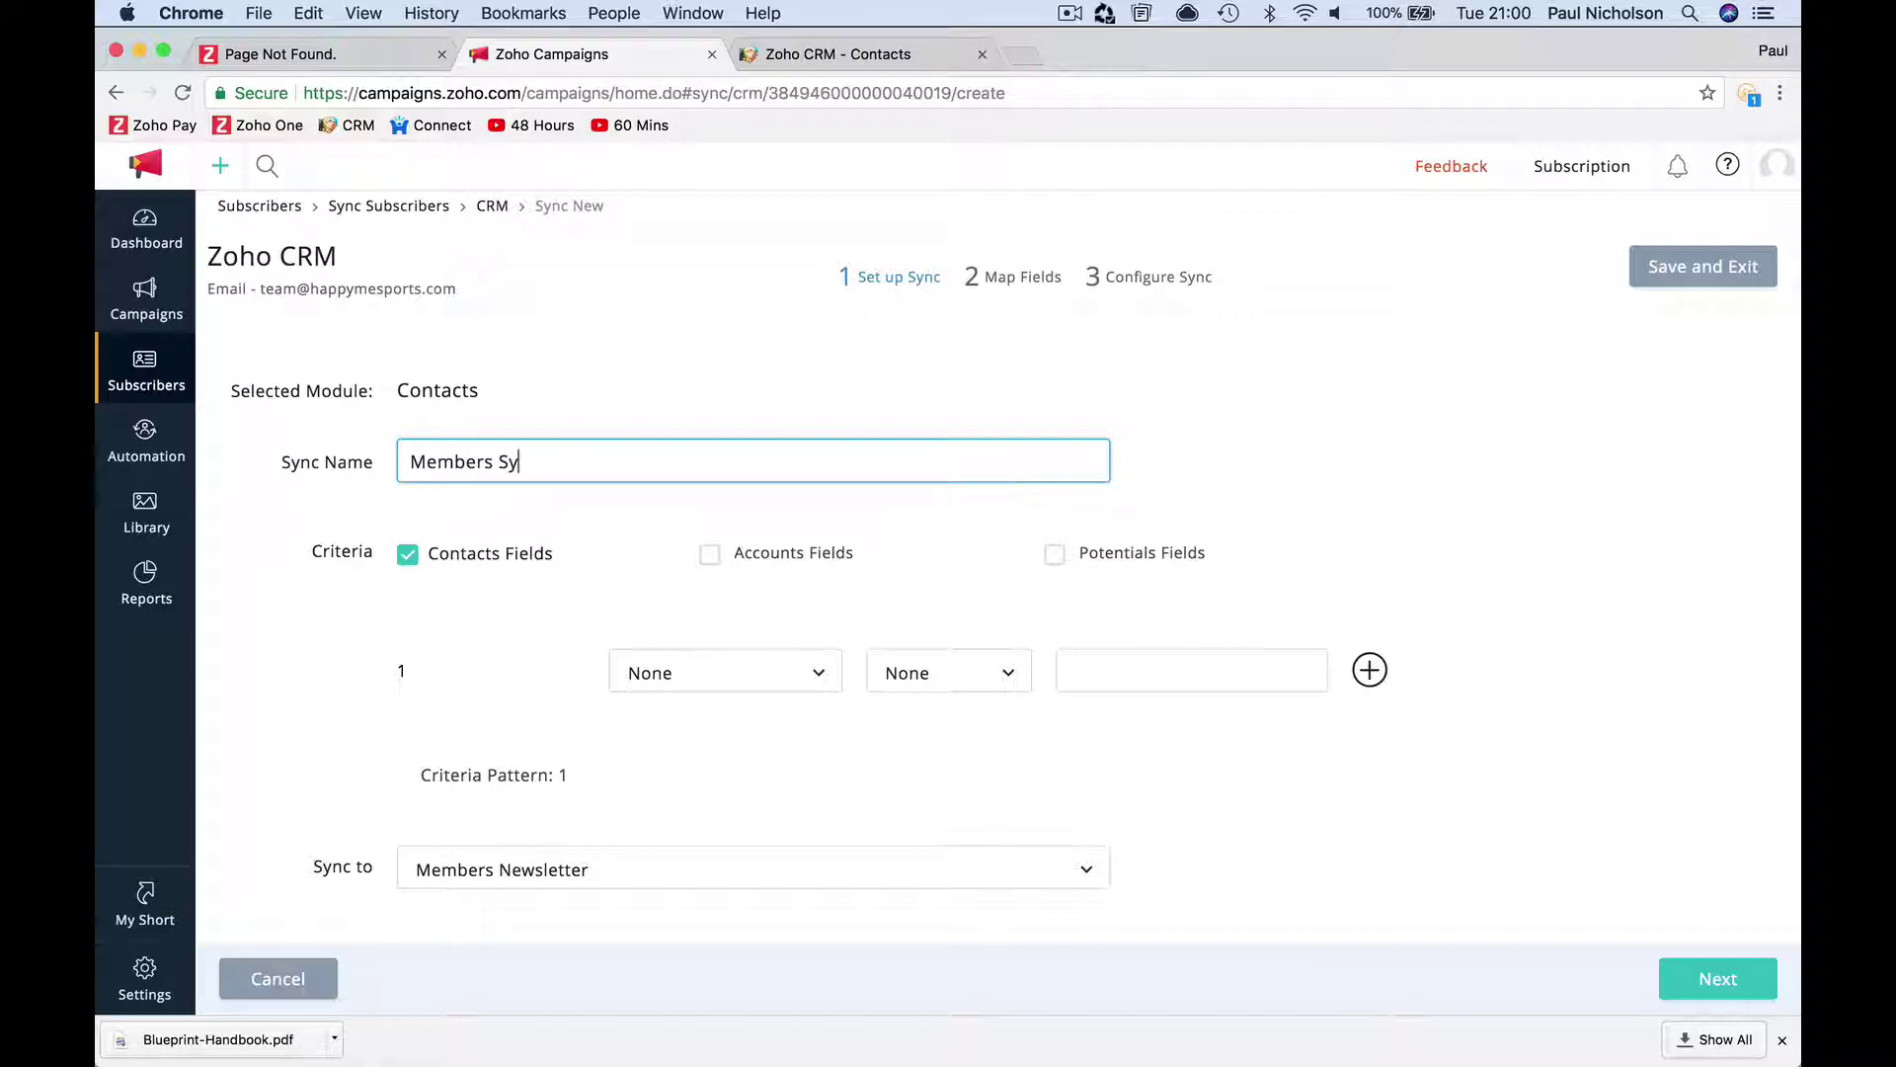
click(1191, 671)
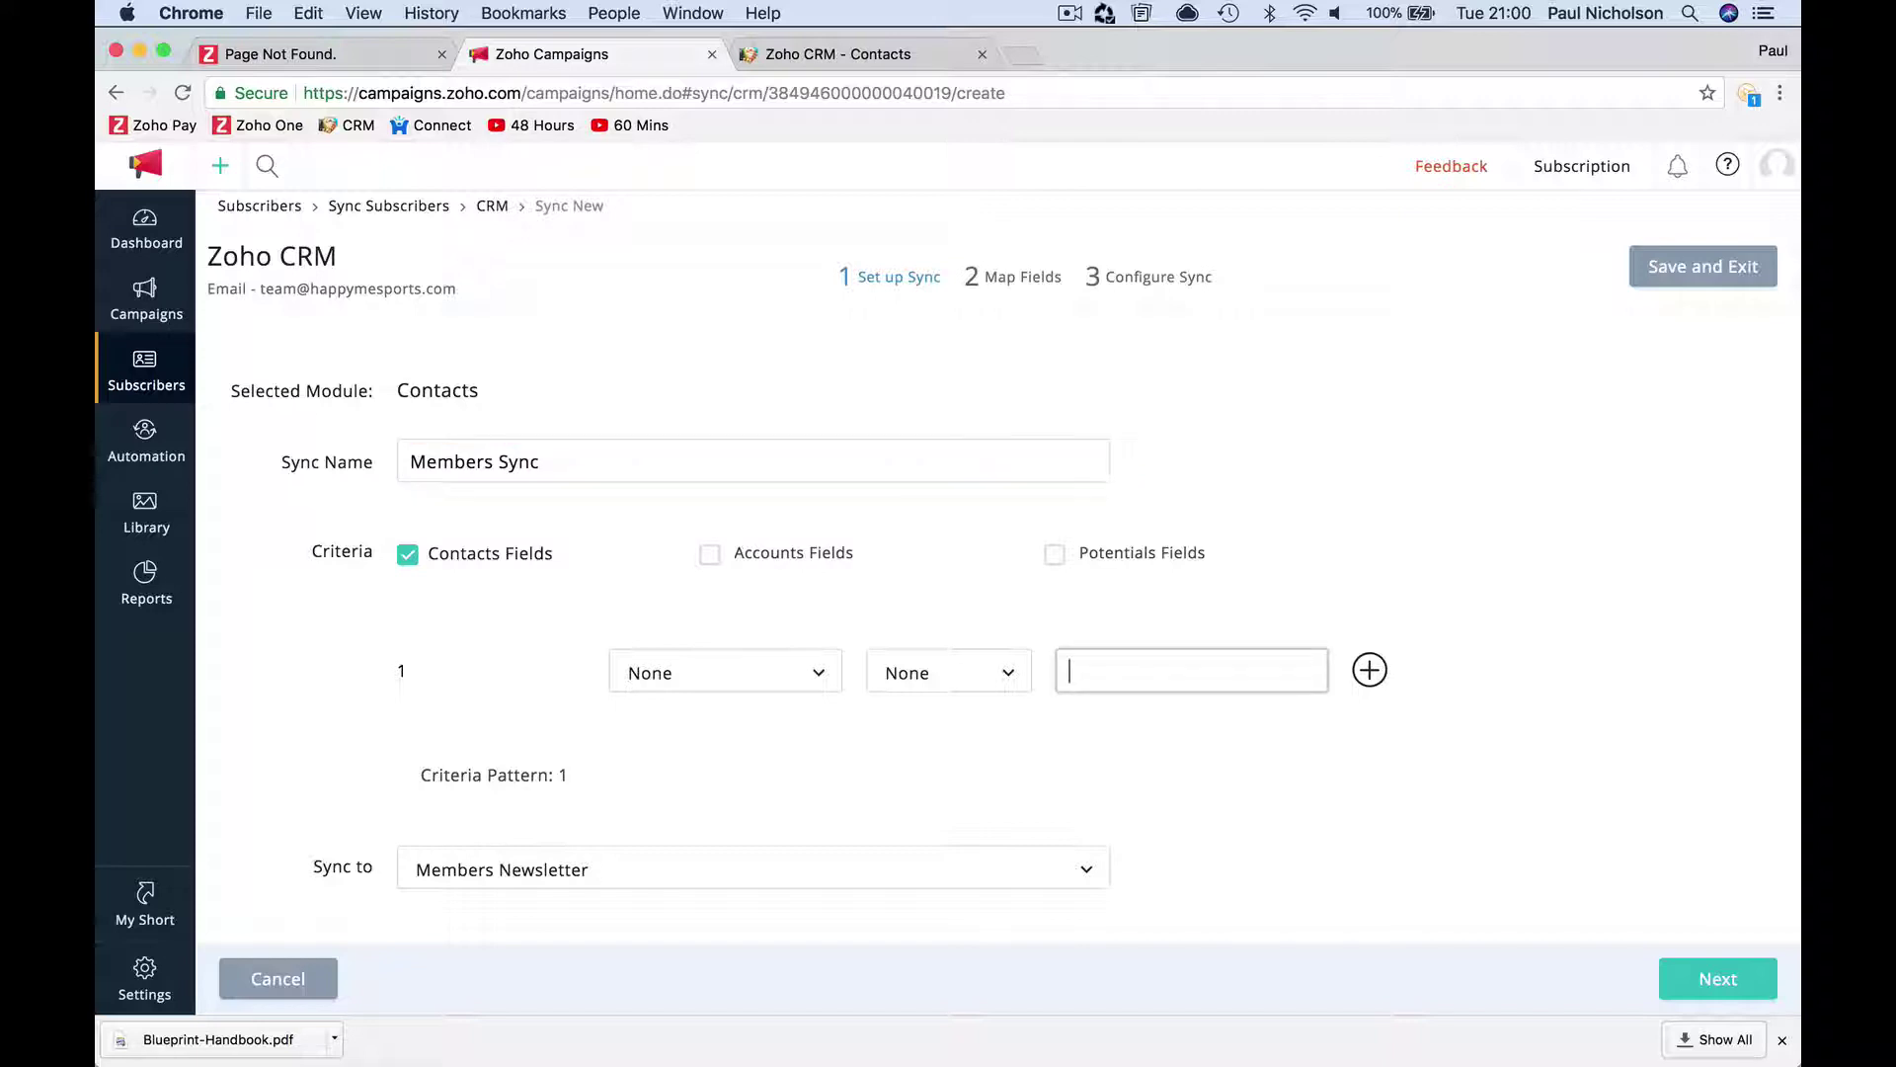
Set the criterion field to Tag with operator is, and begin entering the Member value.
click(703, 676)
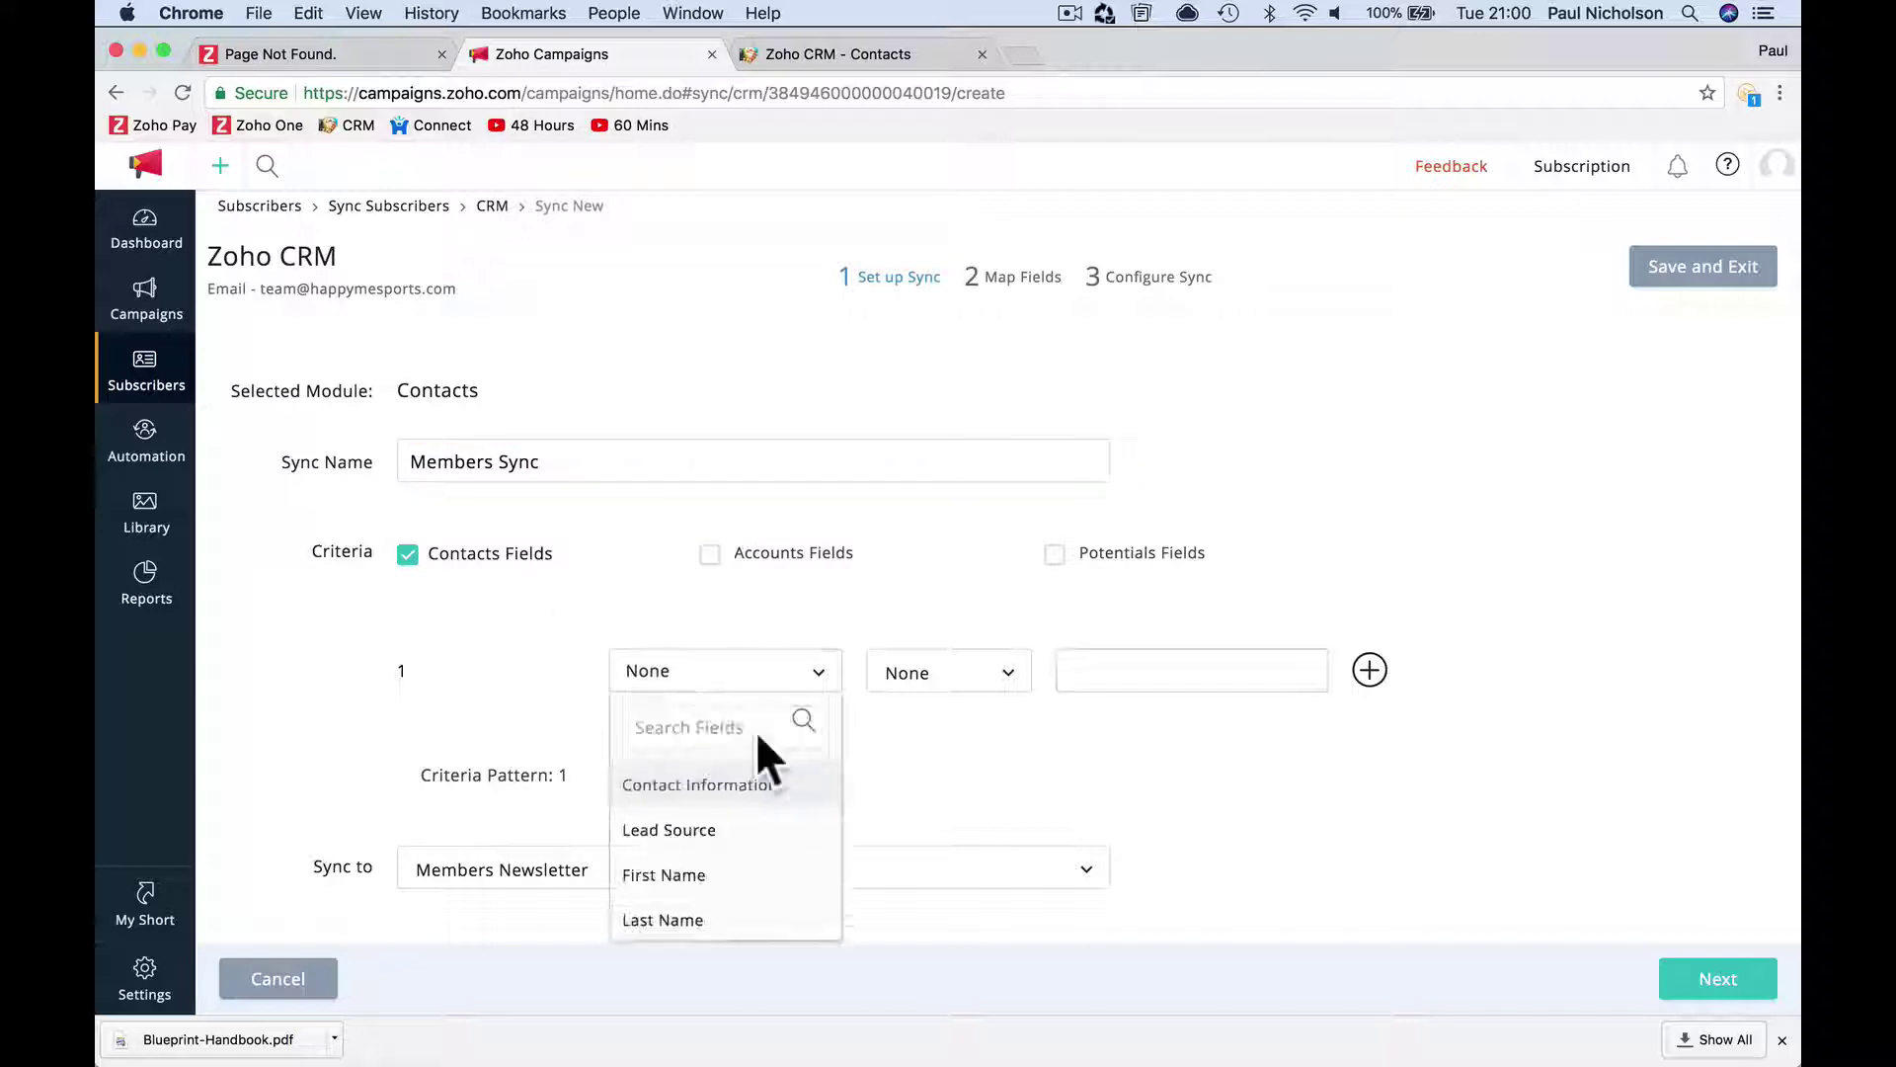
scroll(770, 777, down, 3)
scroll(775, 802, down, 3)
click(750, 796)
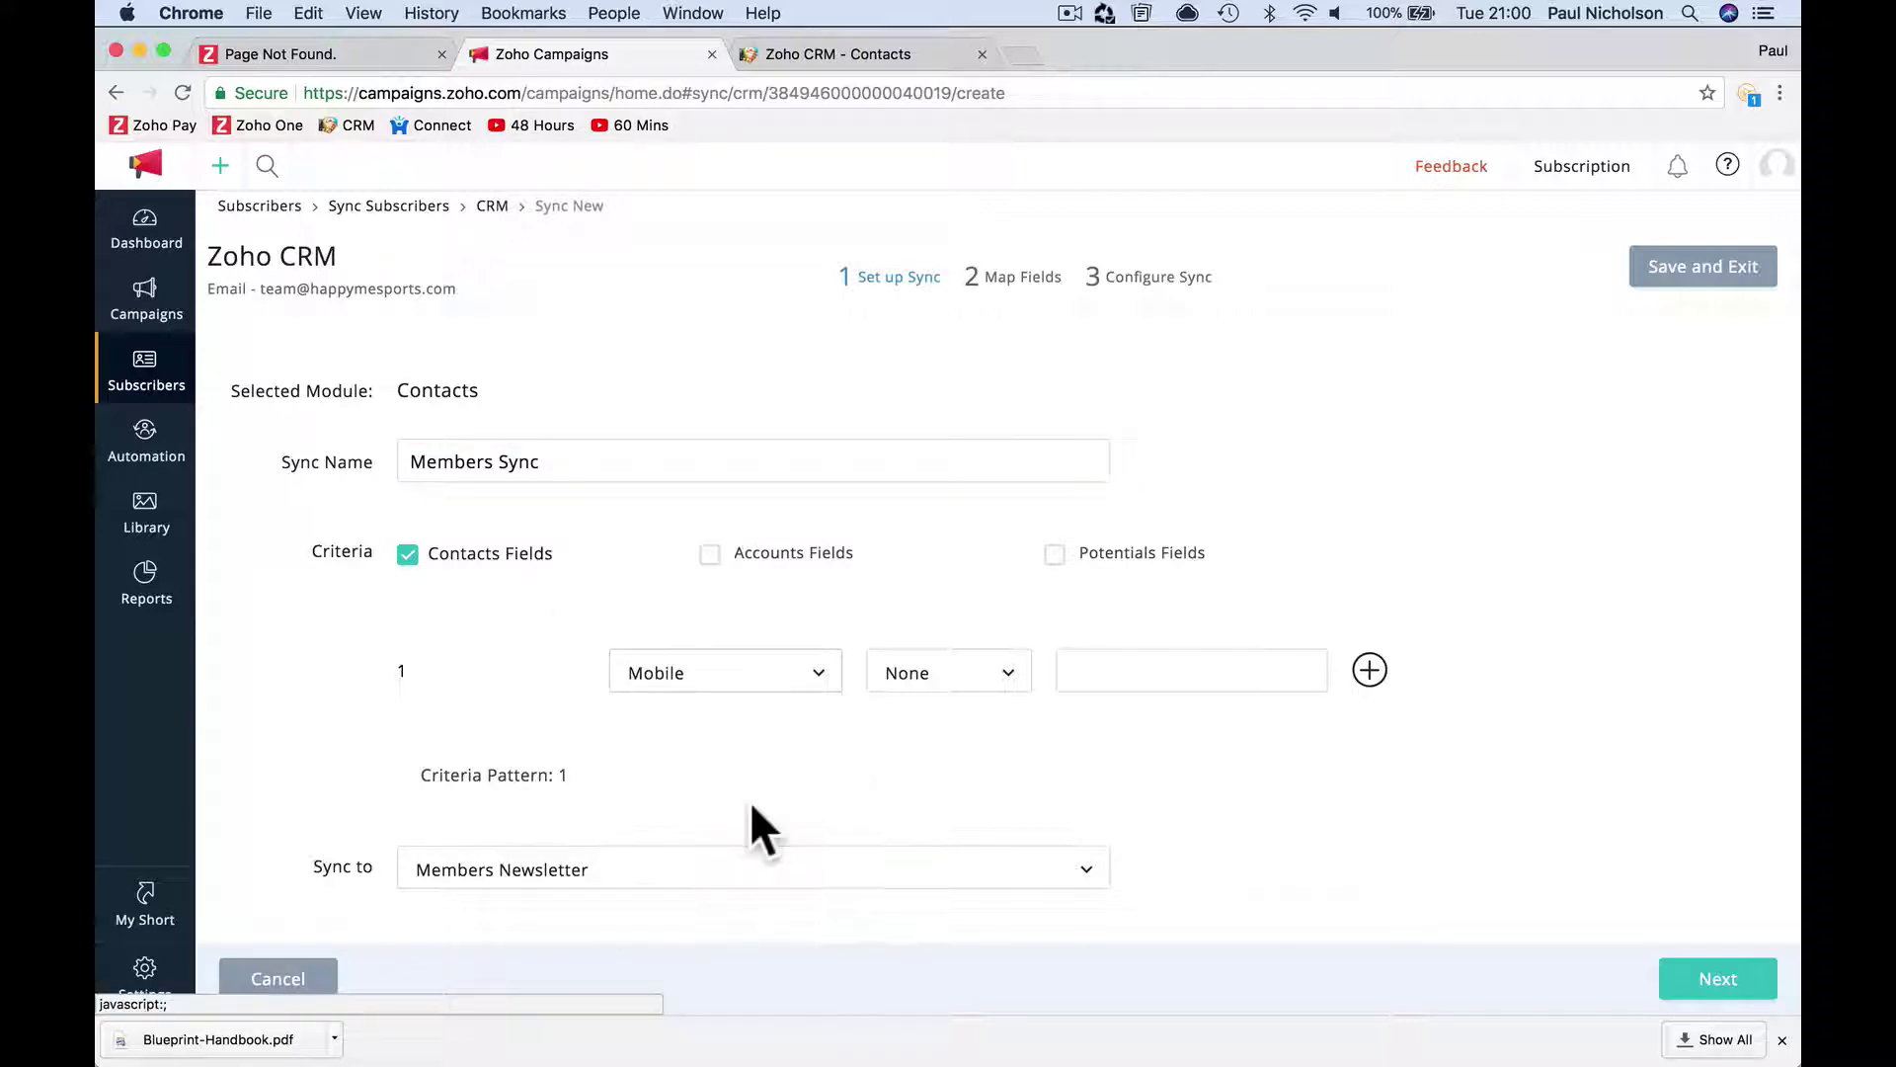
click(795, 703)
click(767, 832)
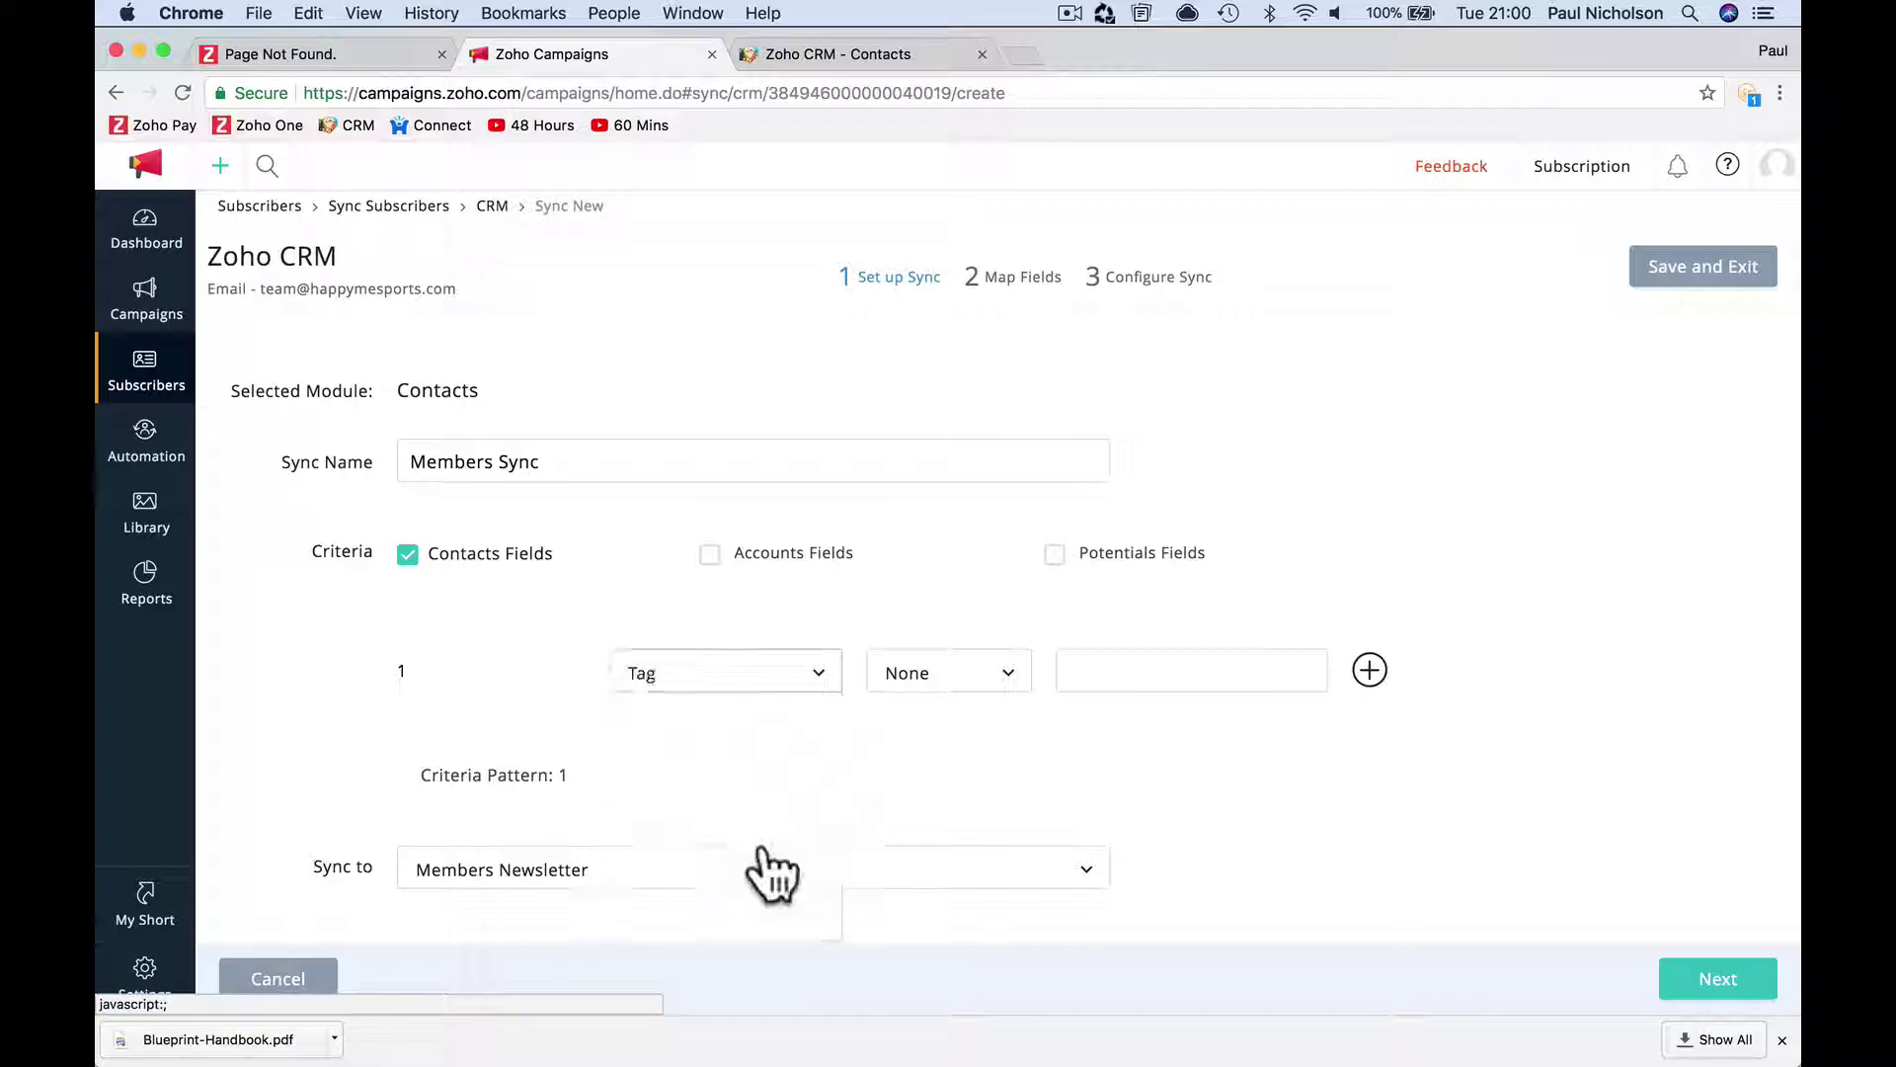
click(1009, 682)
click(990, 719)
click(1206, 677)
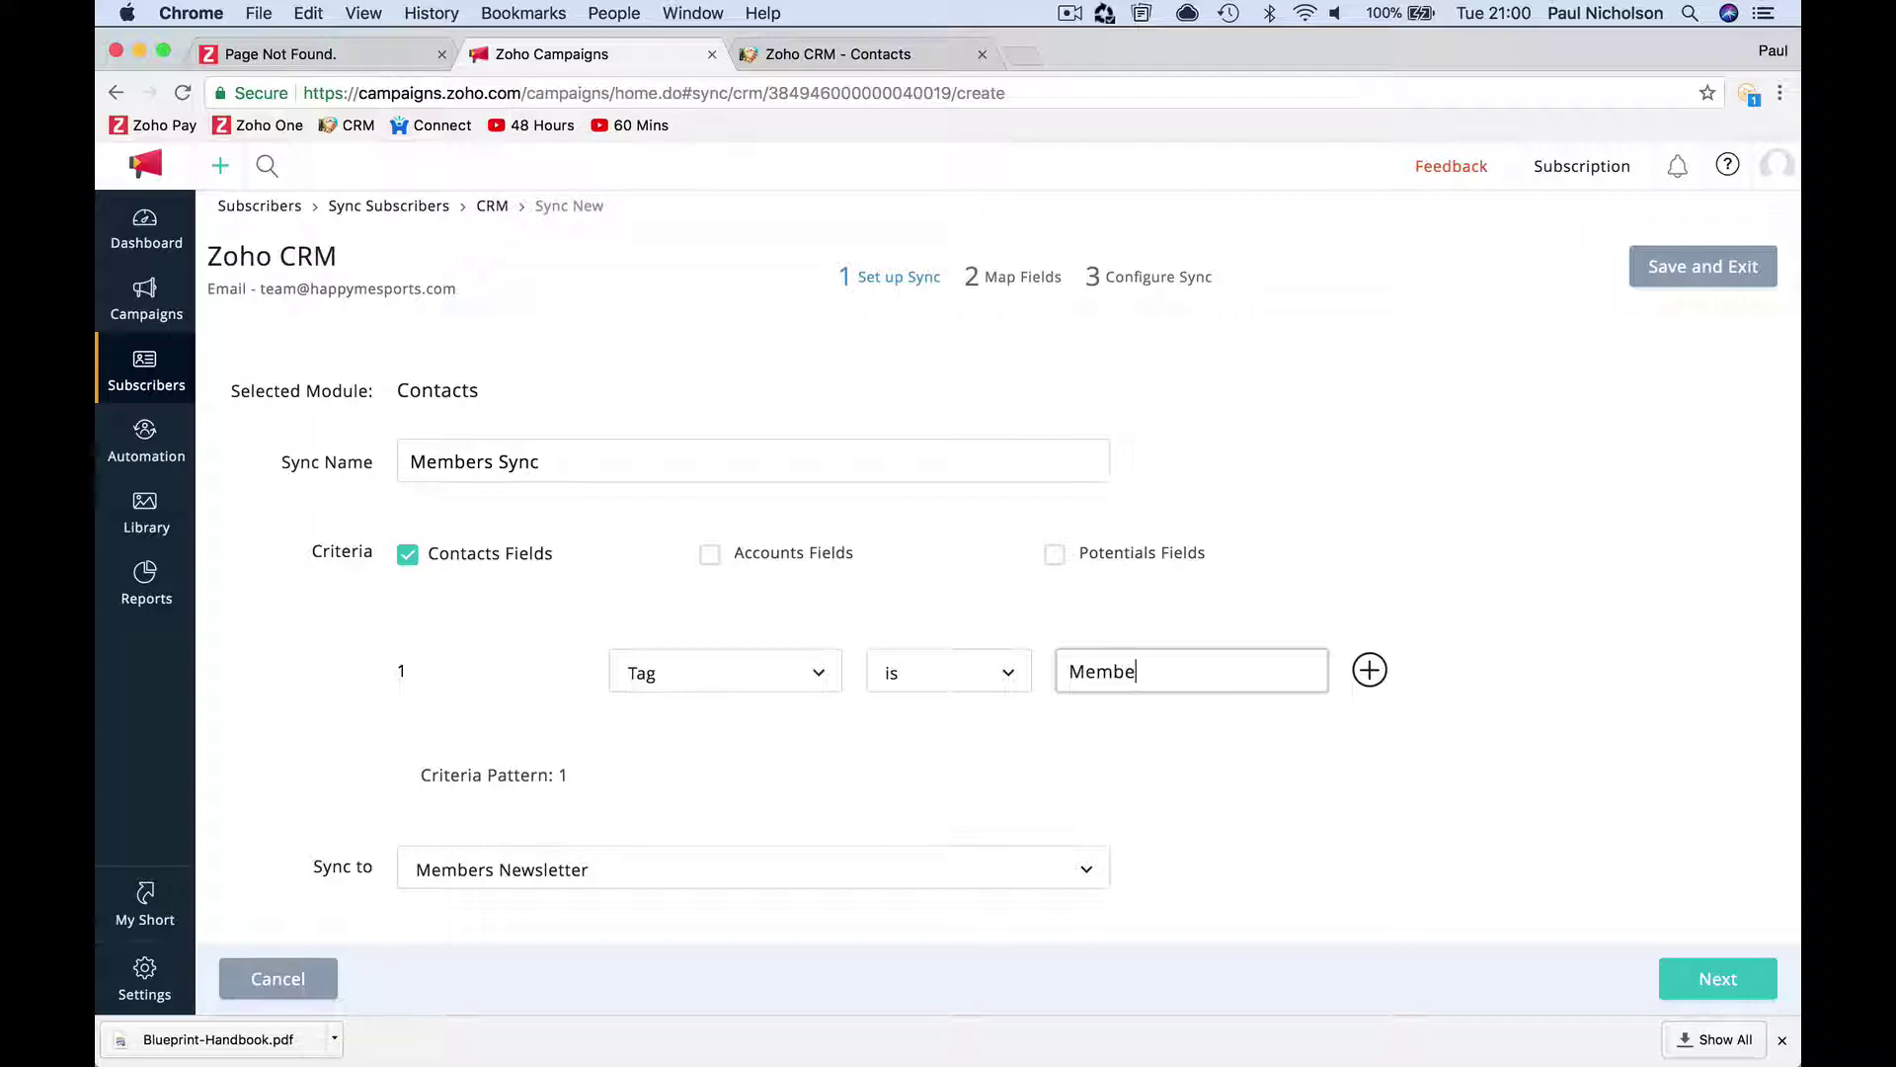
In Zoho CRM, look over the contact views and the Accounts list's column chooser.
click(875, 45)
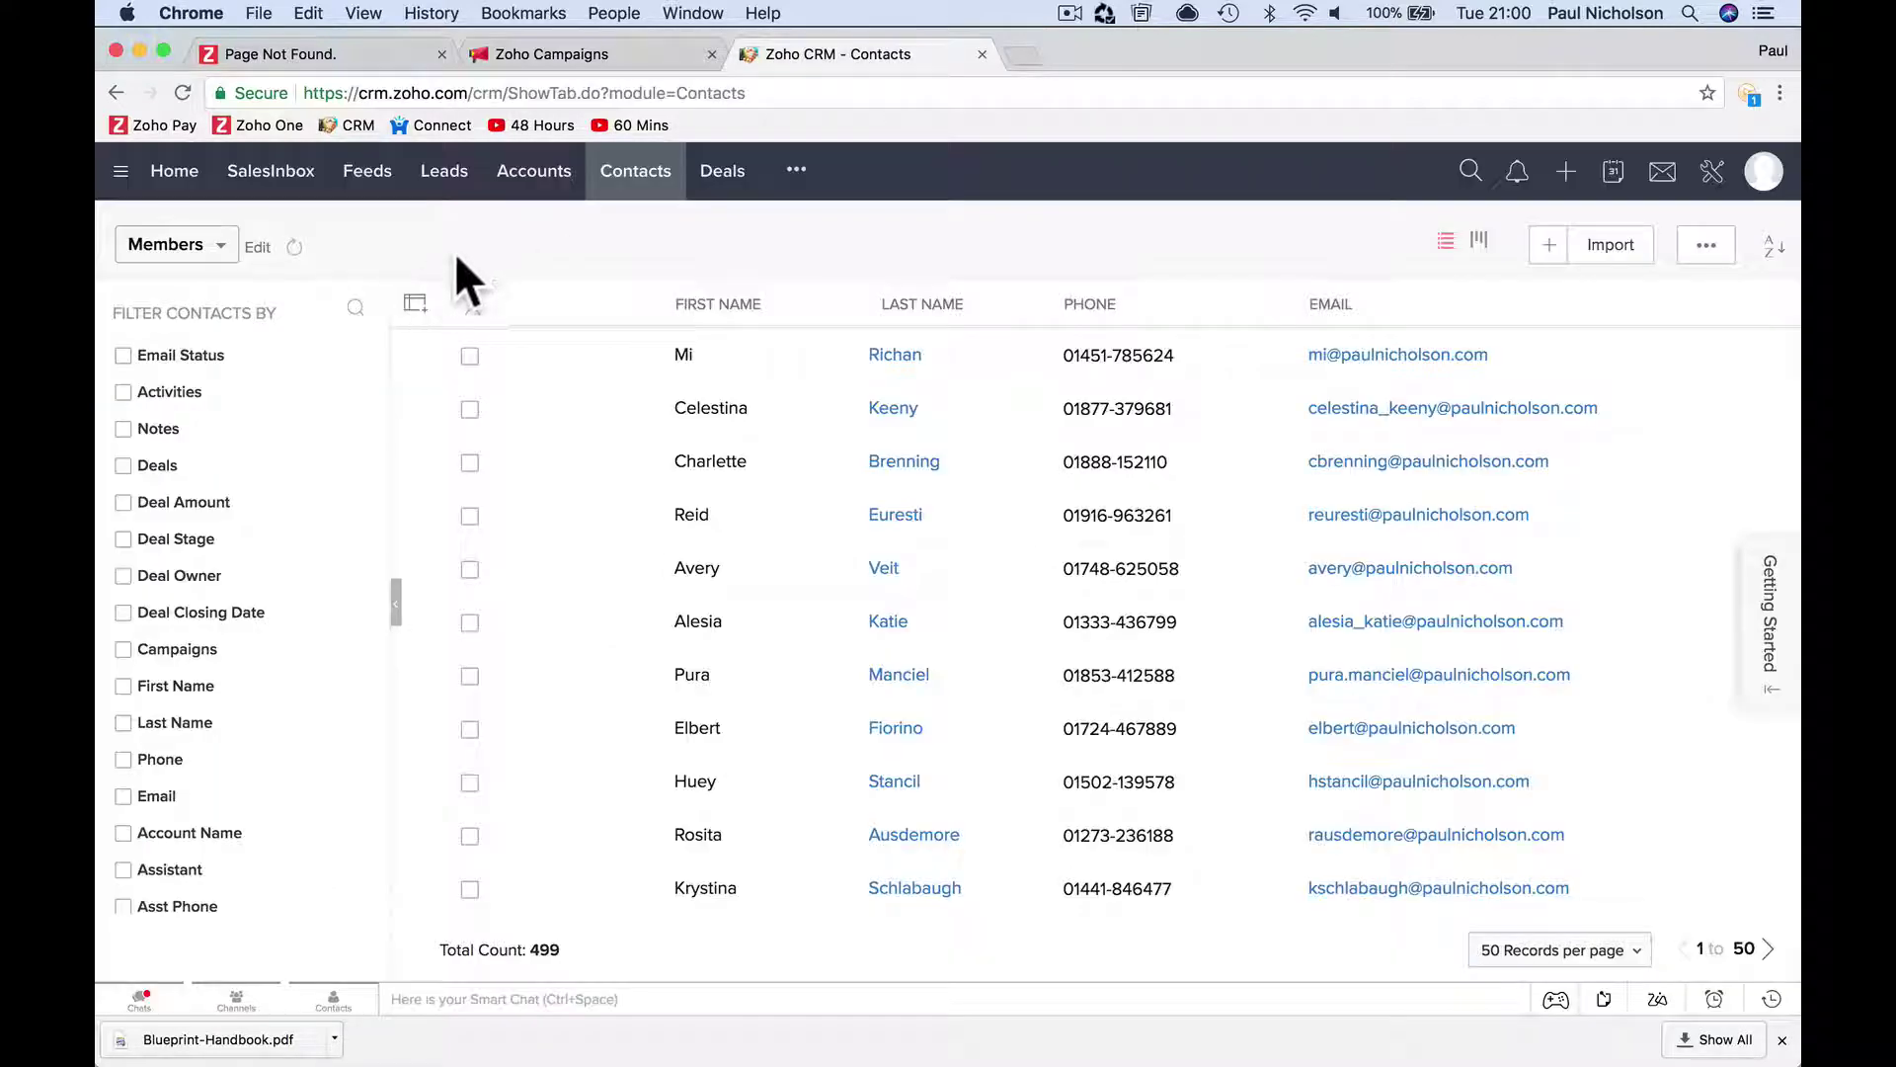
click(202, 249)
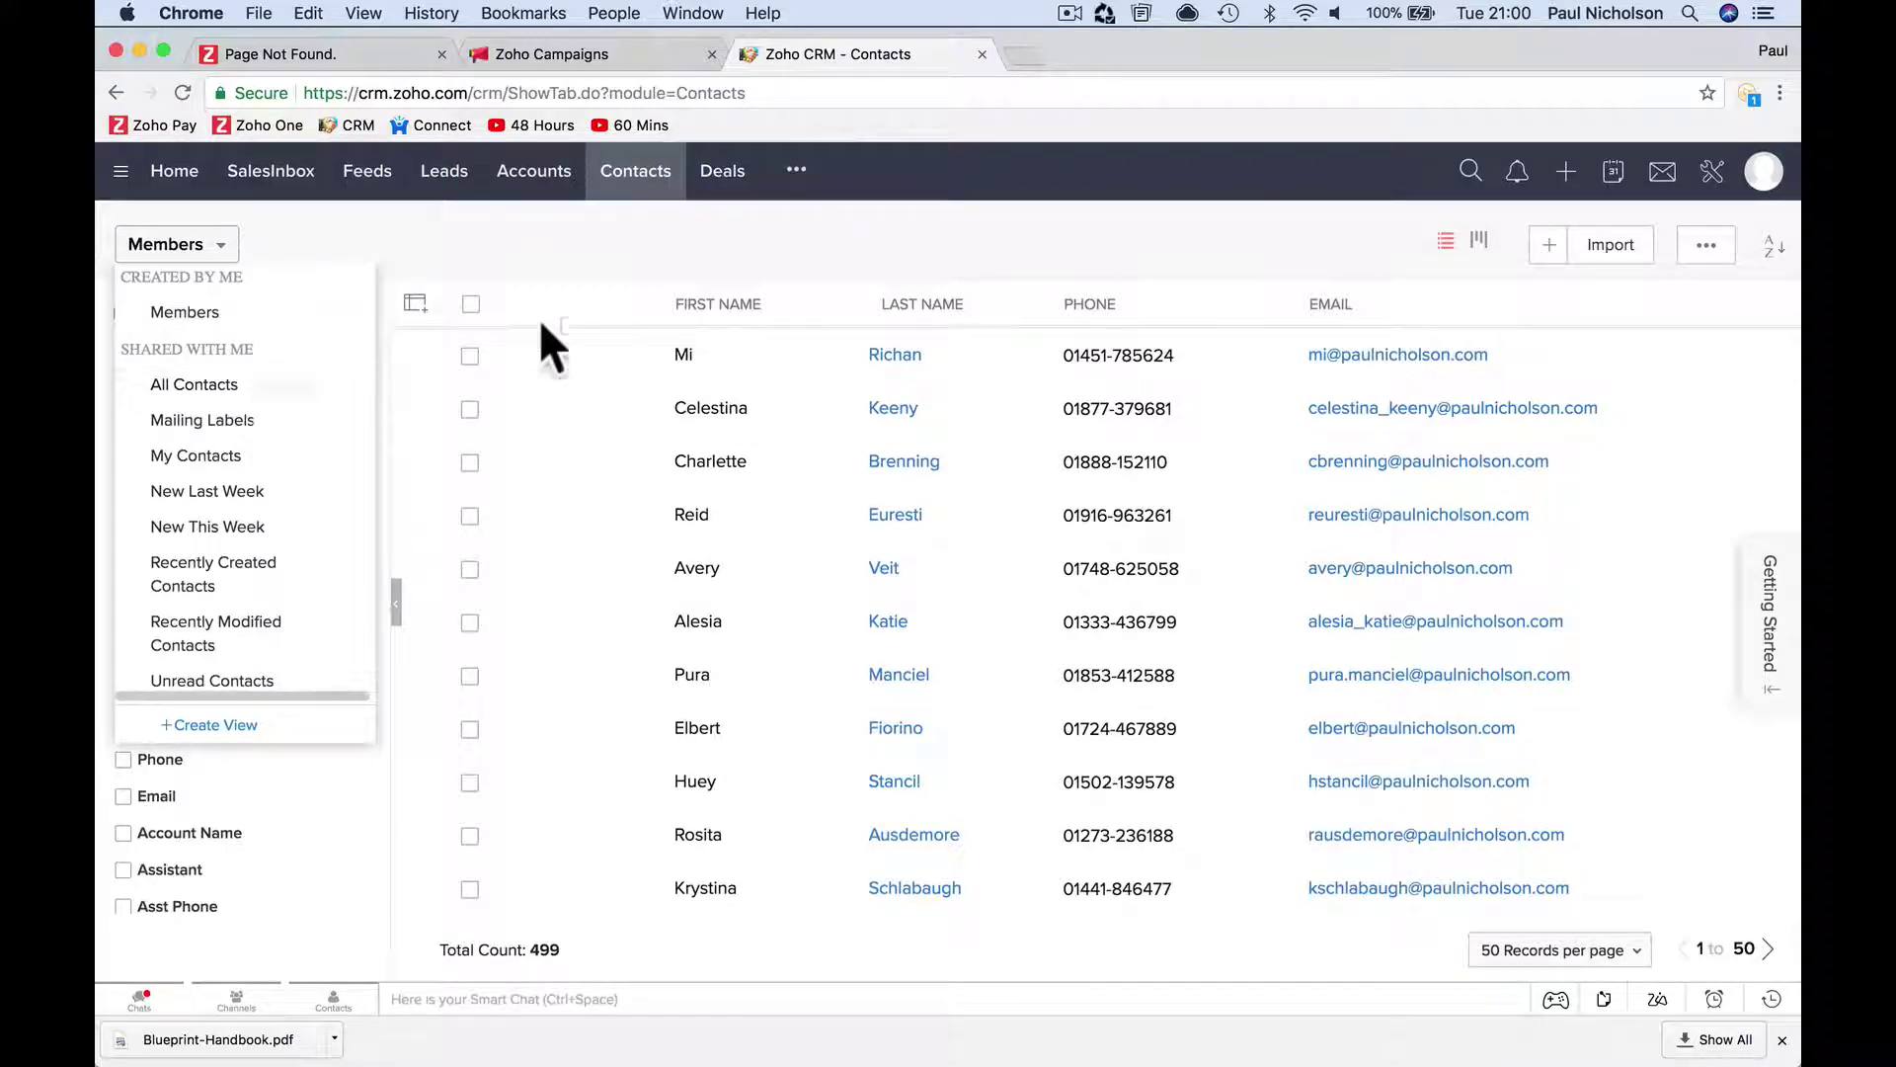
click(534, 172)
click(415, 303)
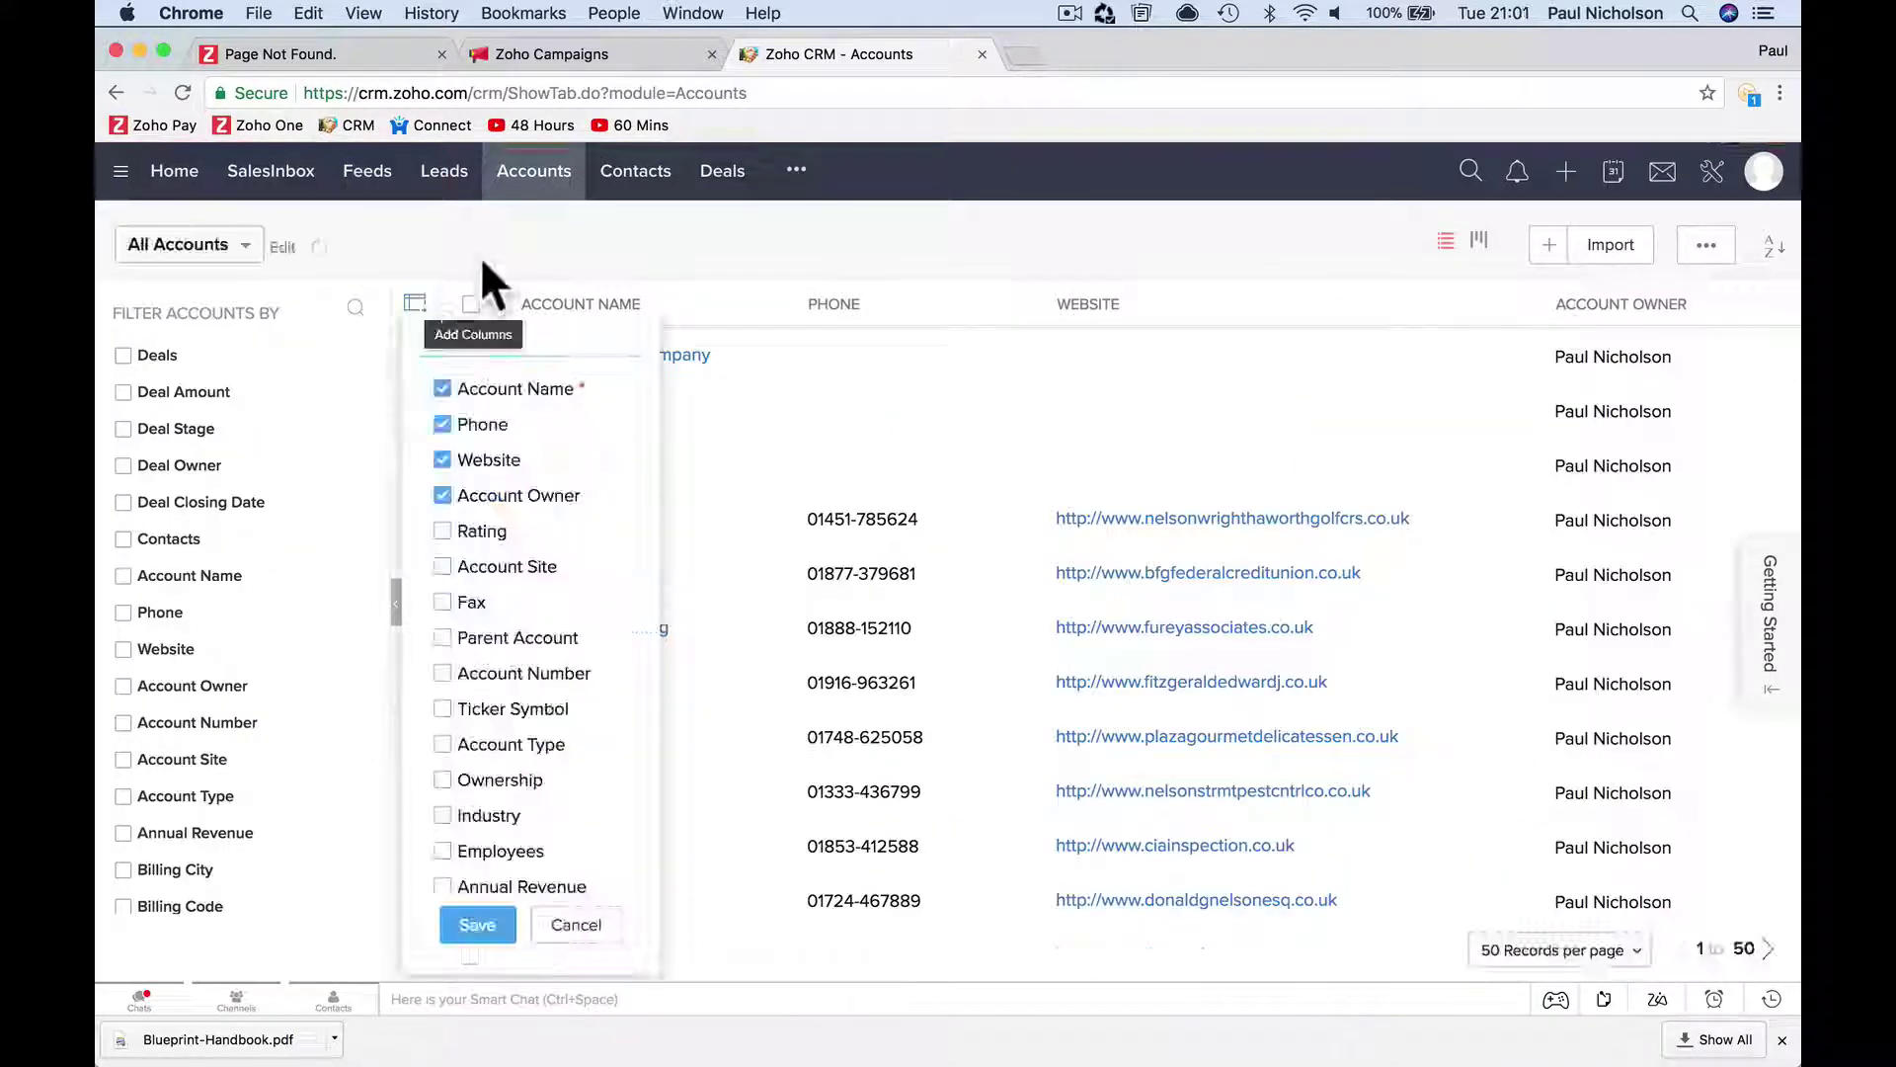
Add the Tag column to the Members contact list and save the column choice.
click(635, 173)
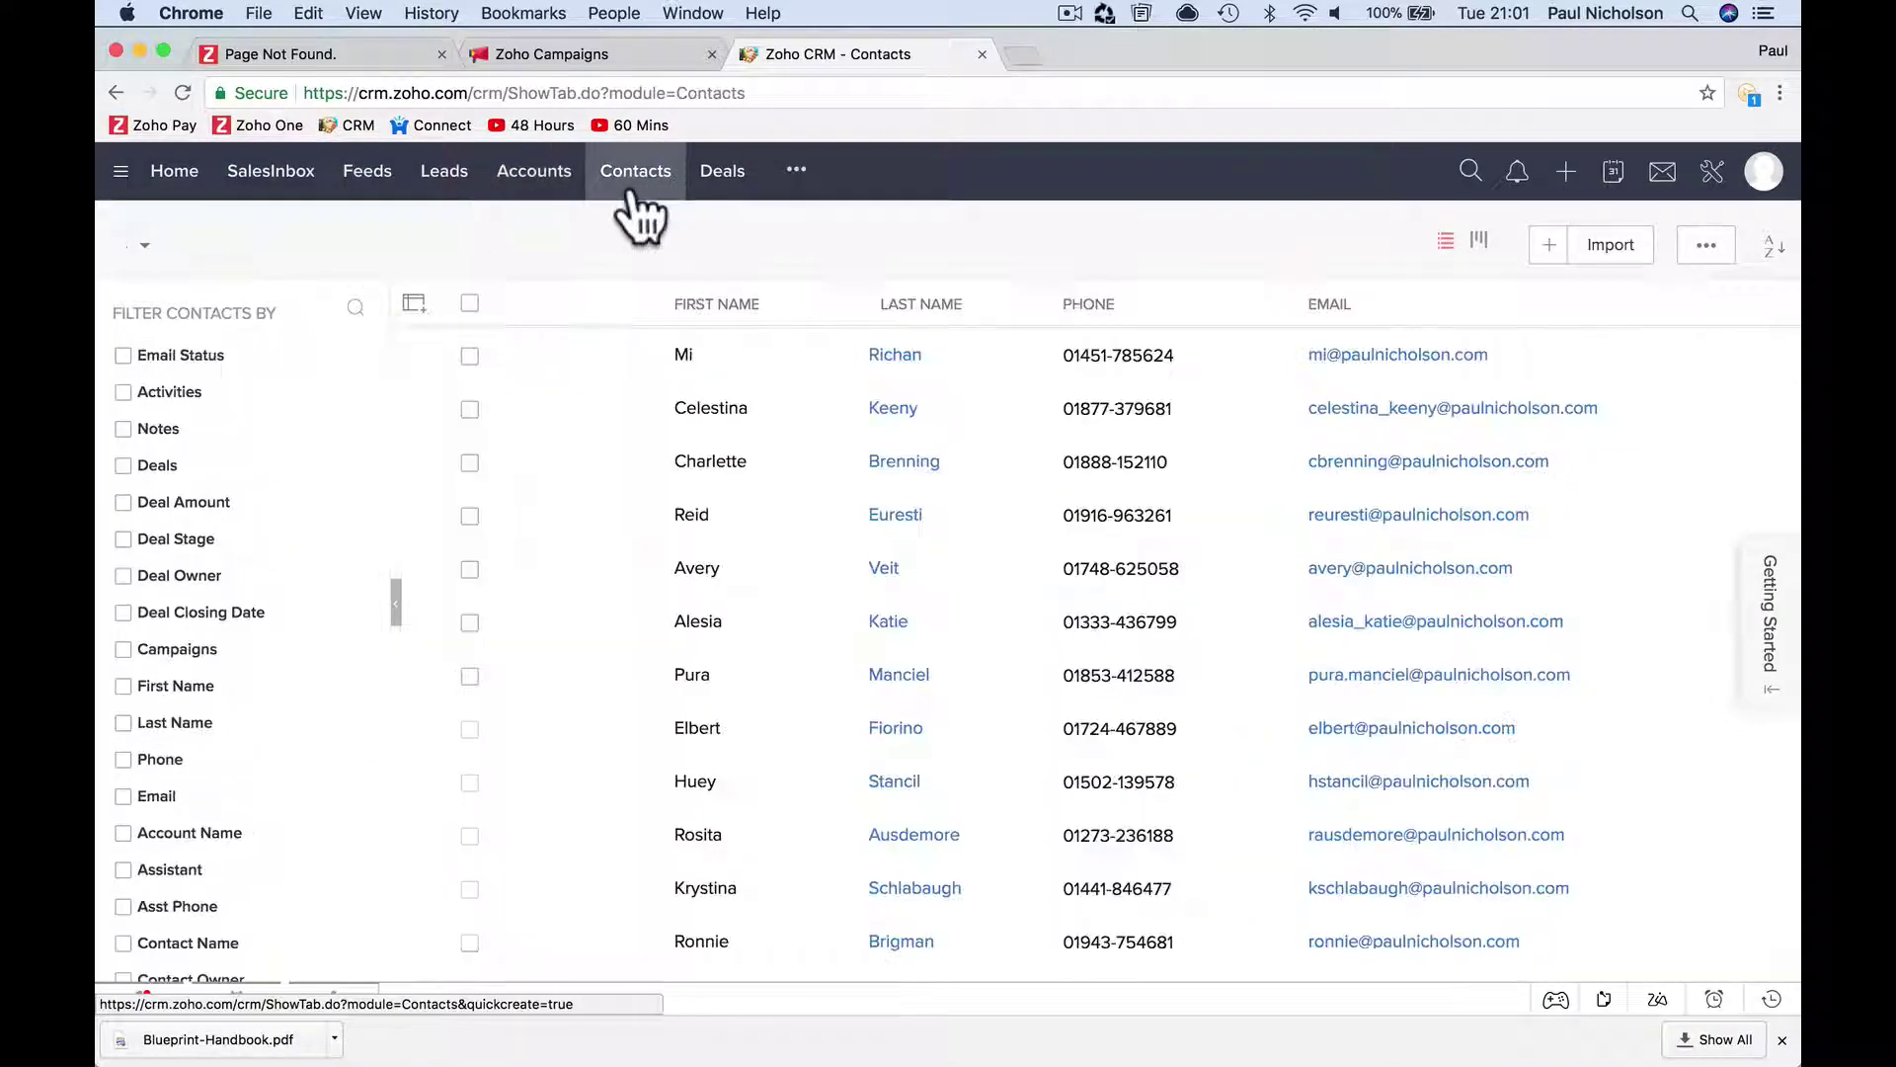
click(416, 306)
scroll(550, 571, down, 10)
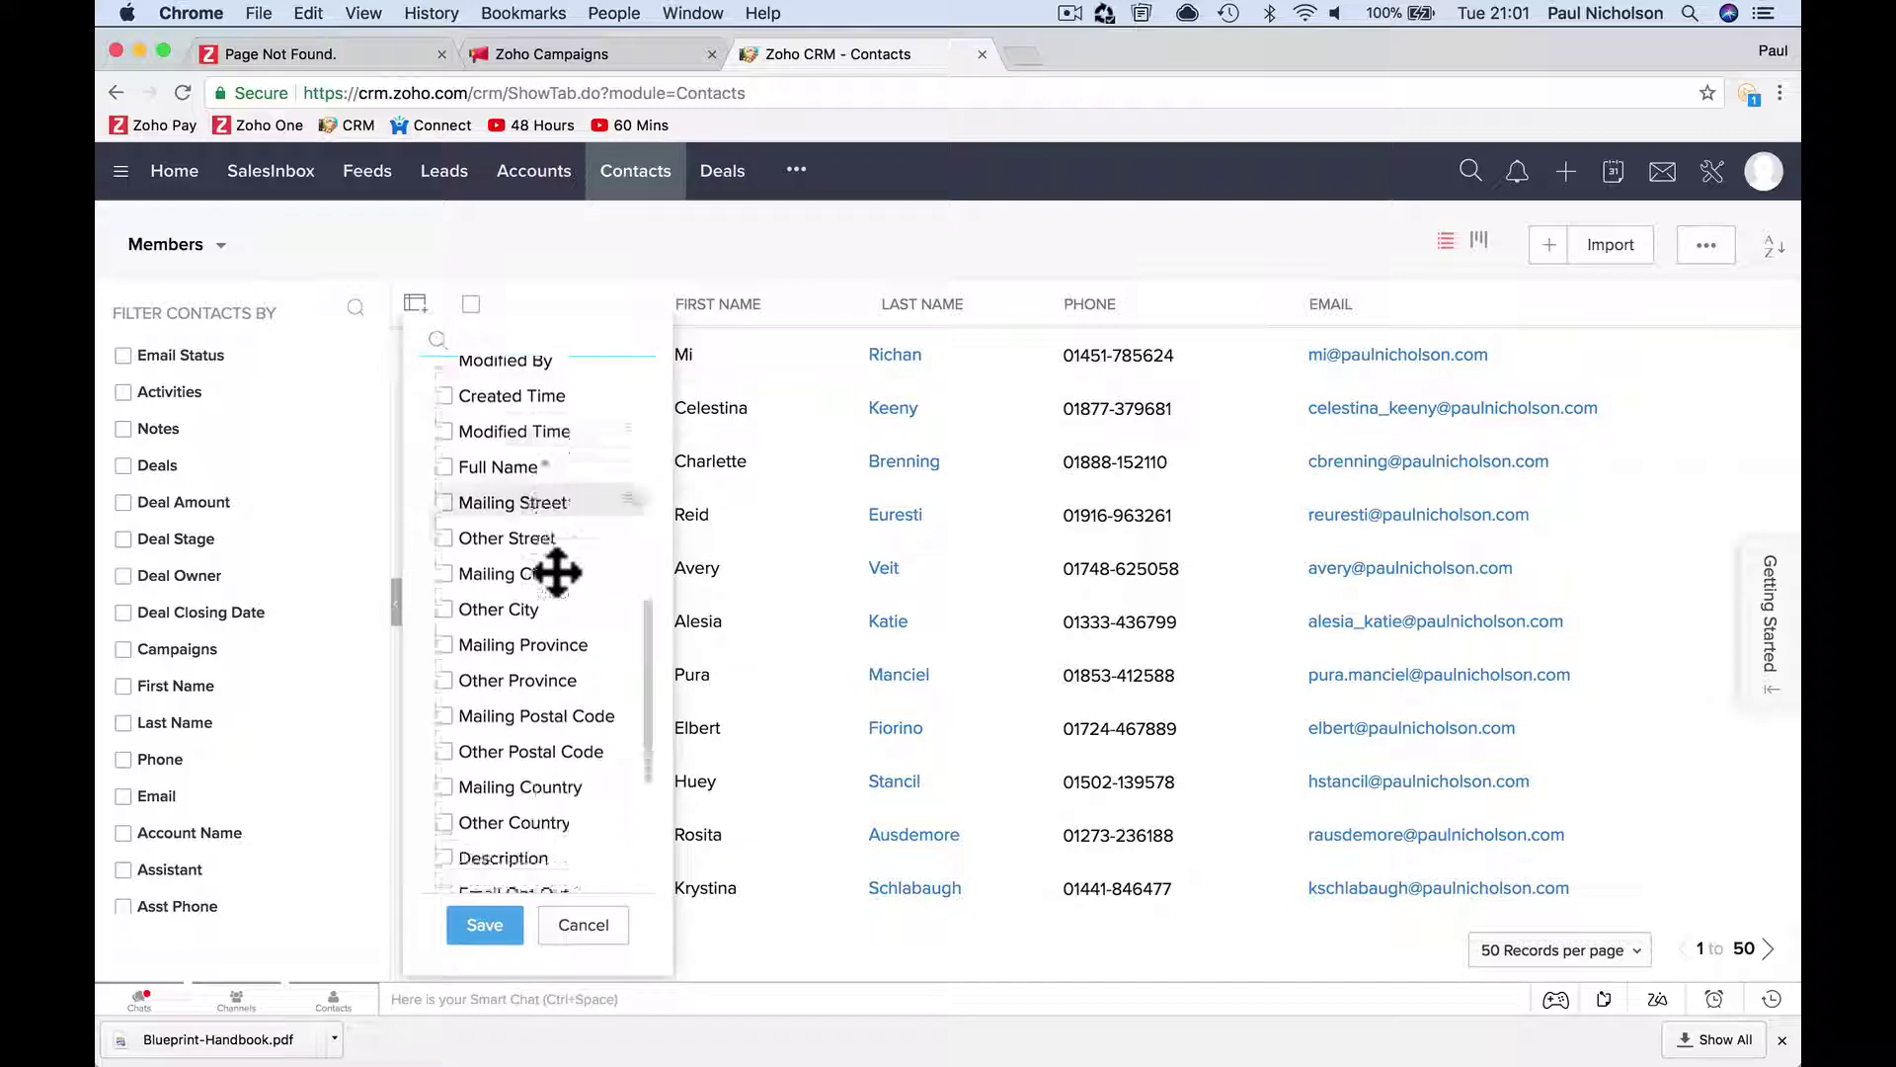
scroll(557, 571, down, 5)
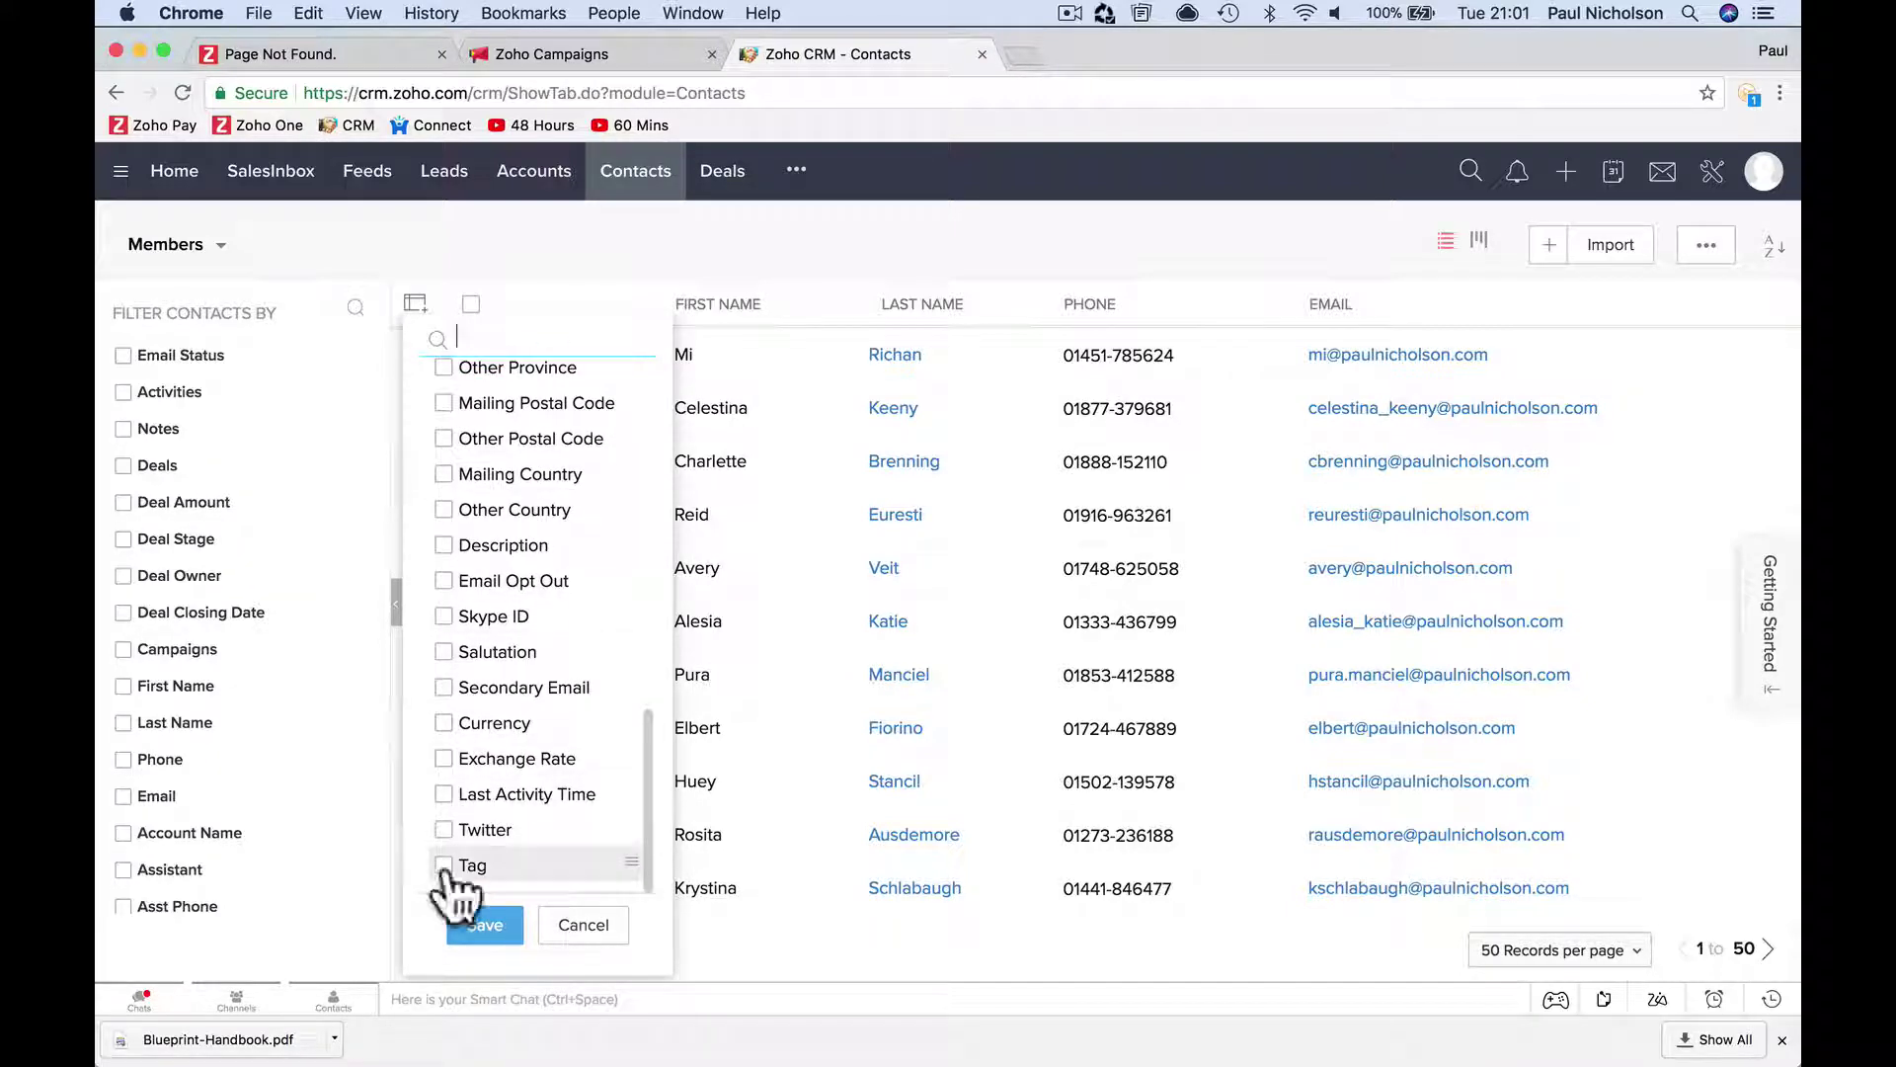
click(443, 866)
click(476, 927)
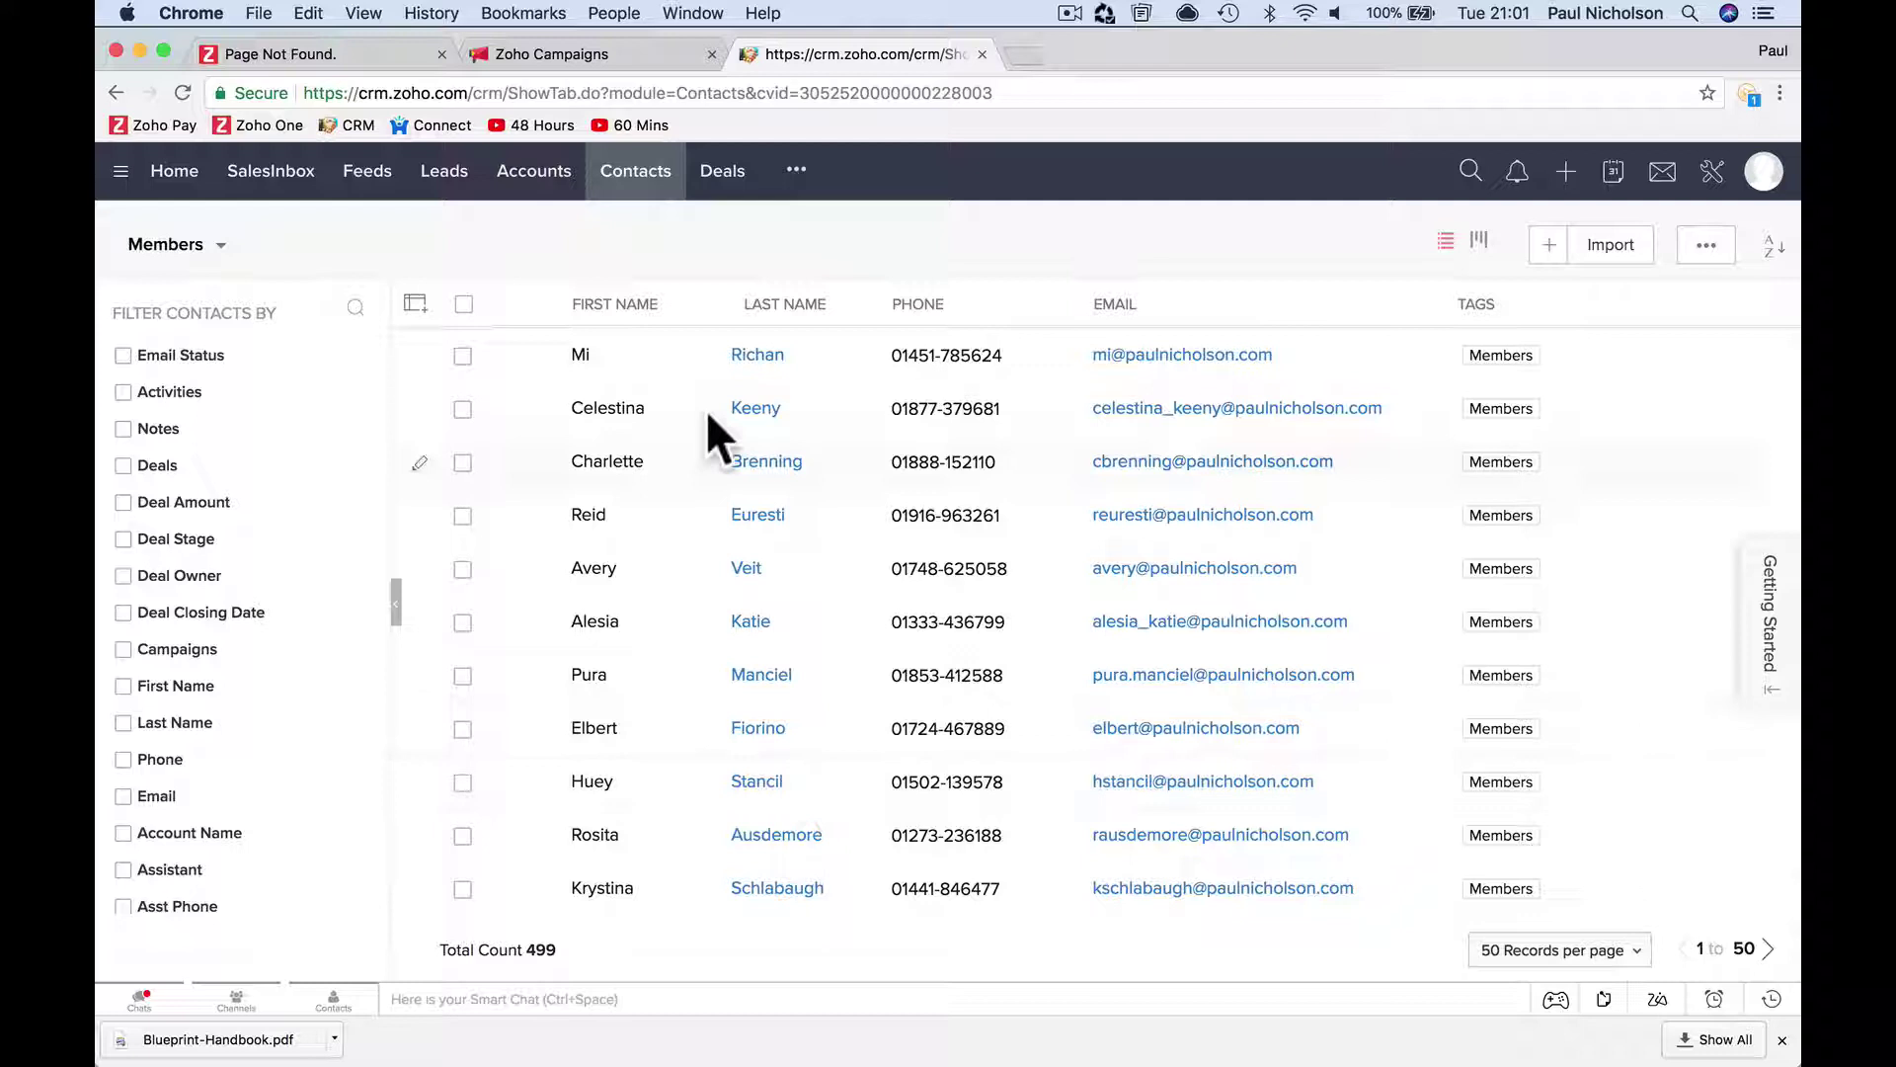
click(559, 59)
Finish the Tag is Members criterion, schedule the sync daily, and initiate Members Sync.
text(s)
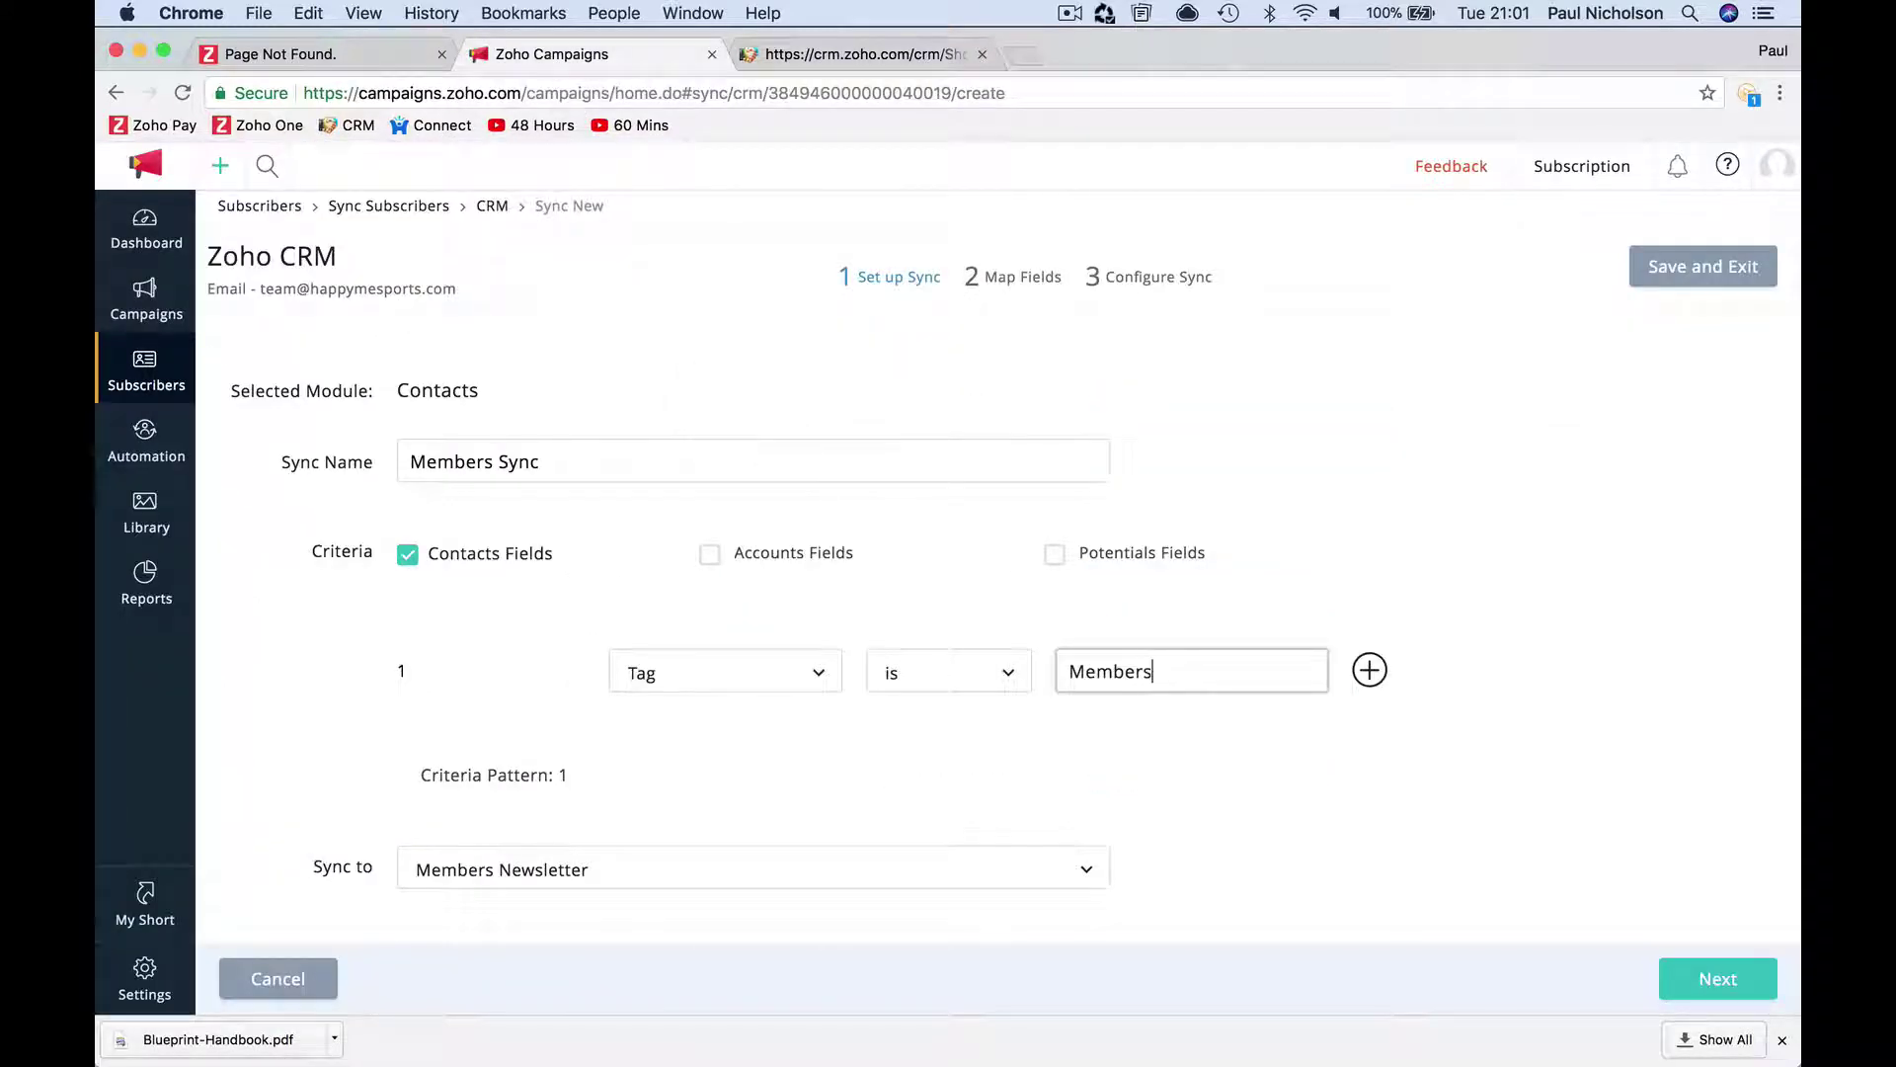
click(689, 503)
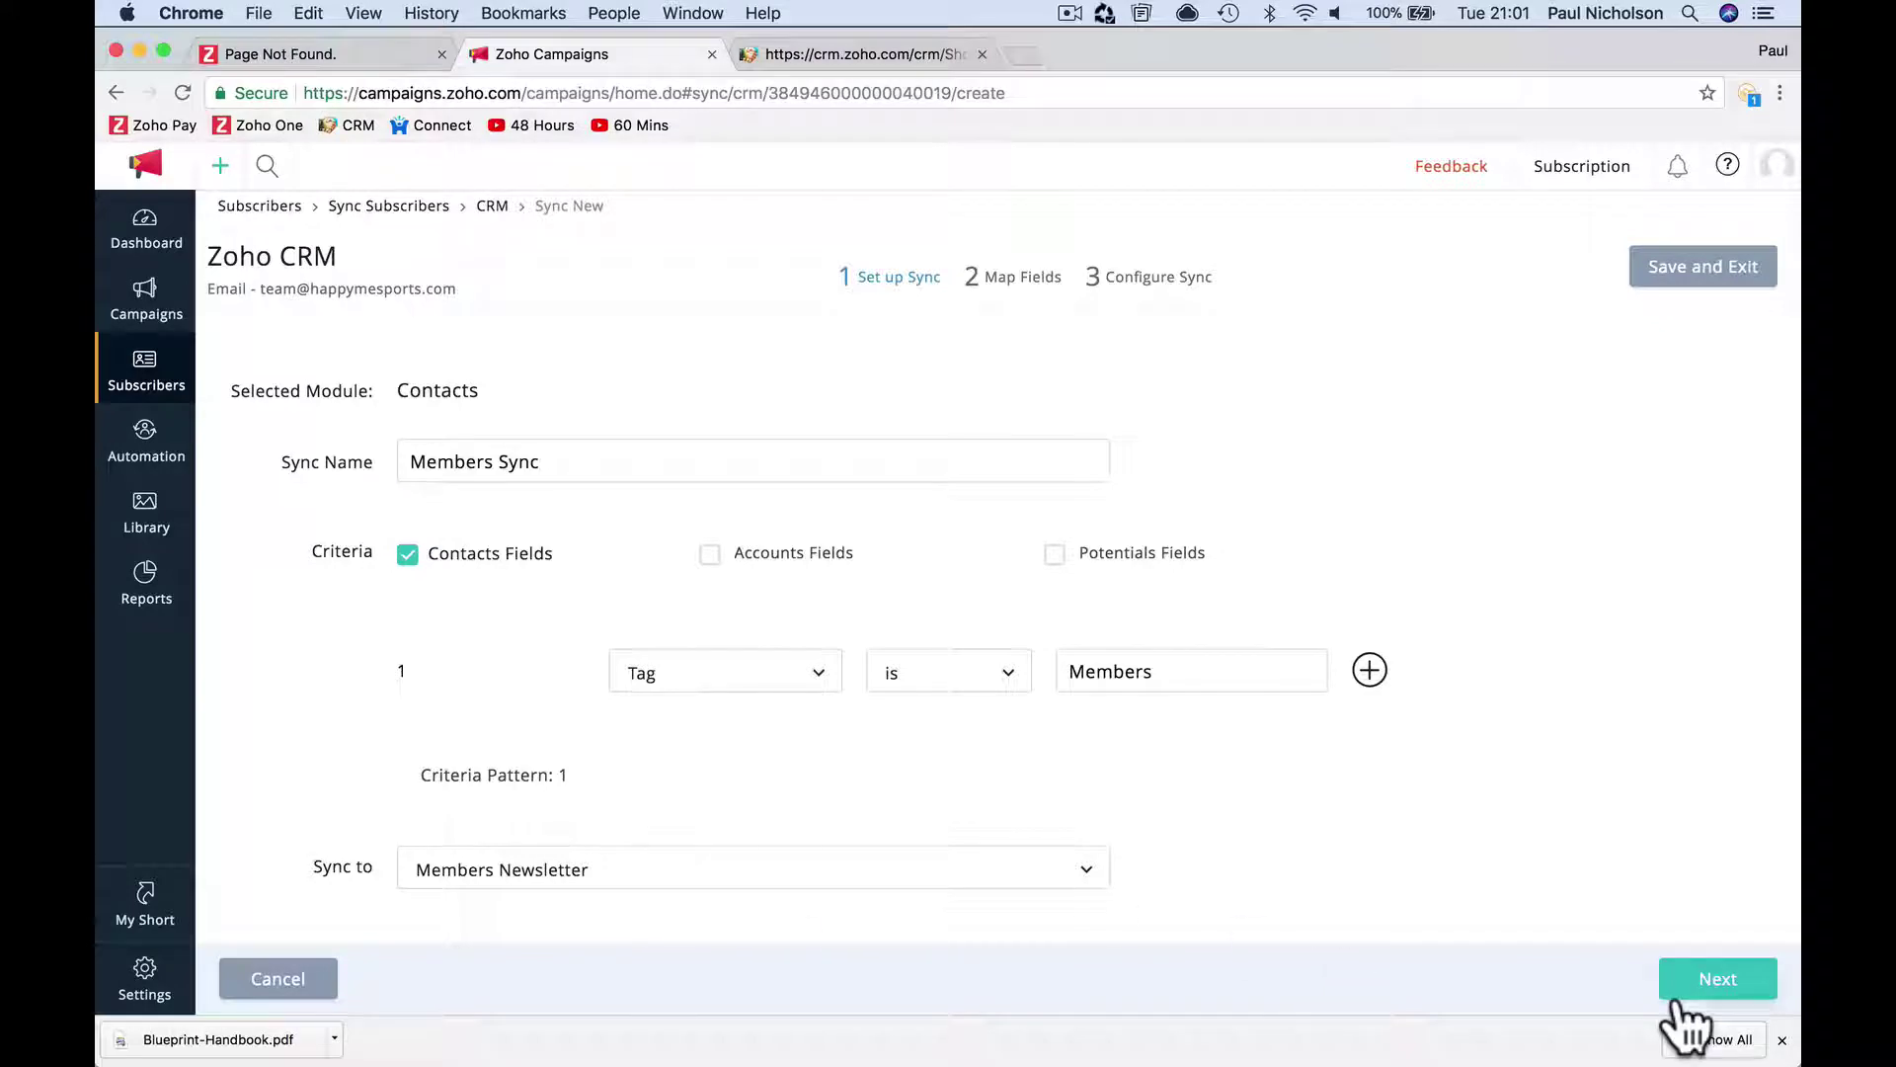
click(1718, 979)
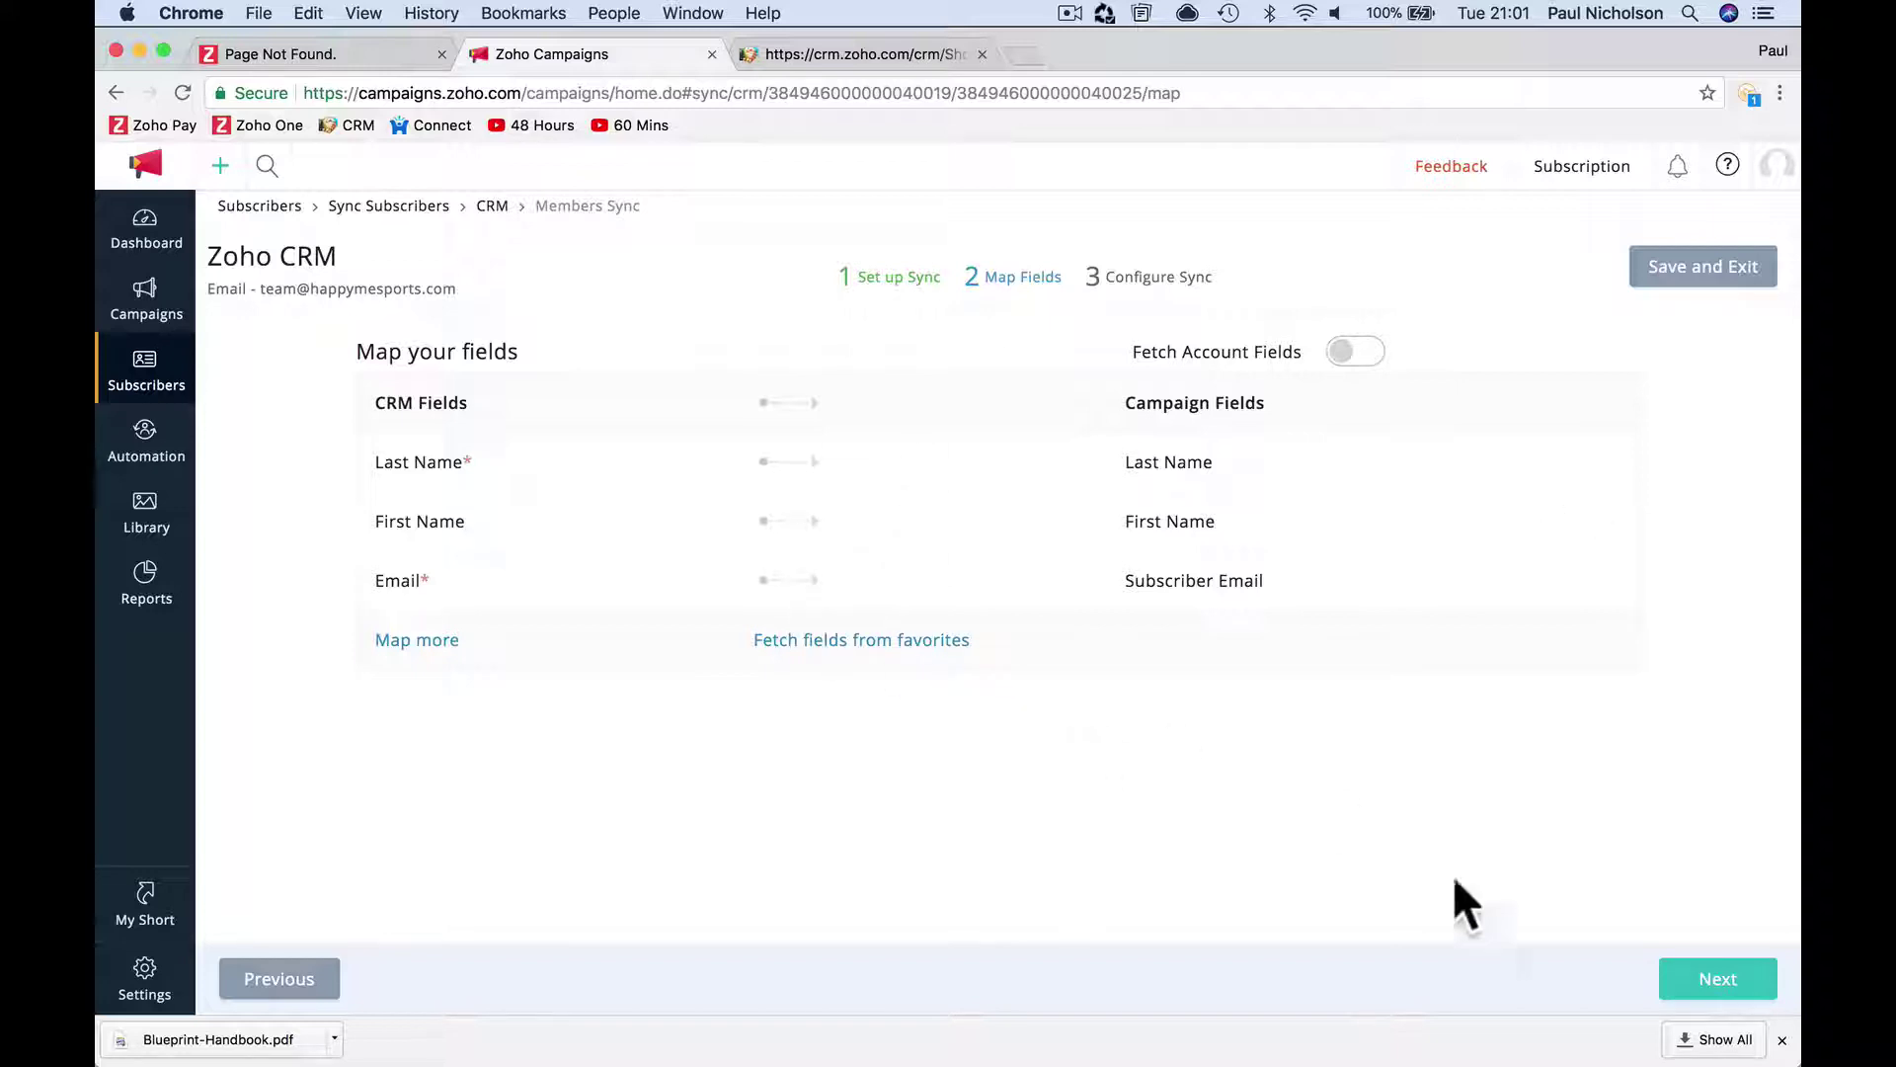
click(1694, 983)
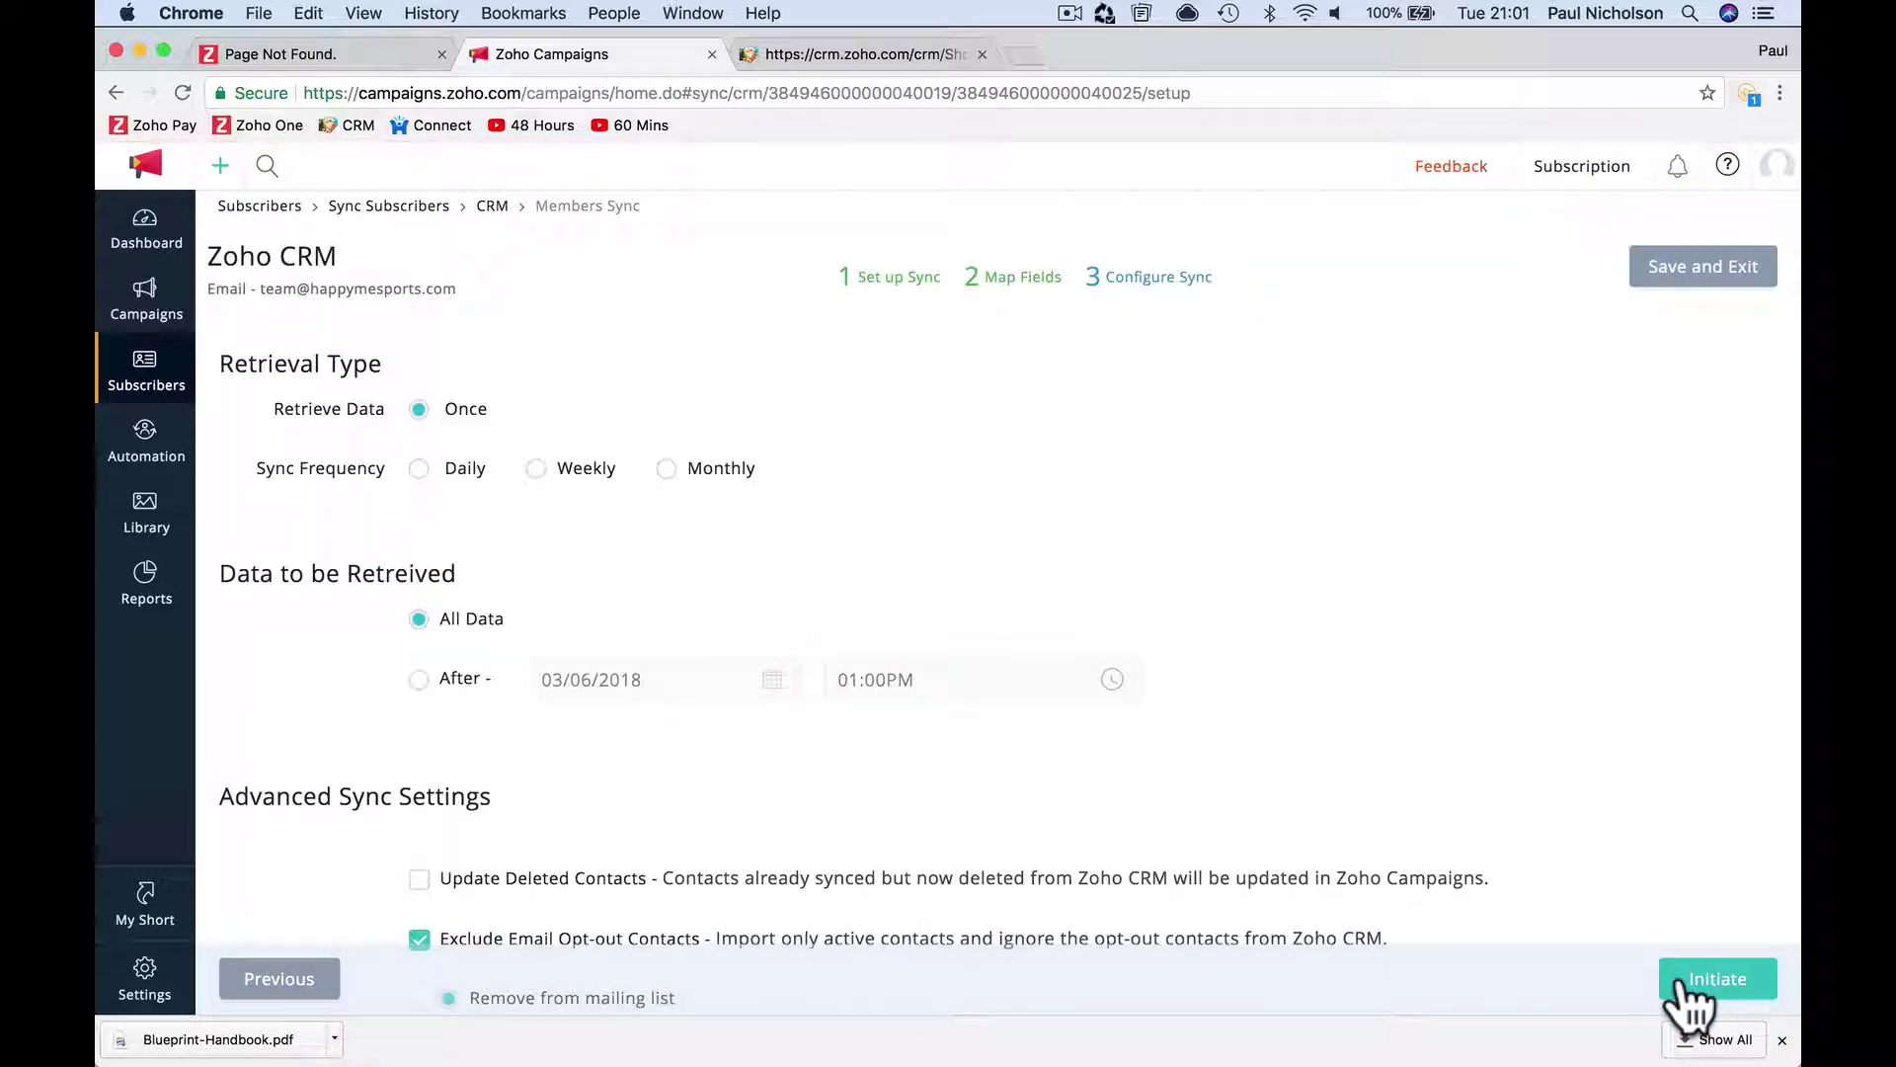
click(431, 462)
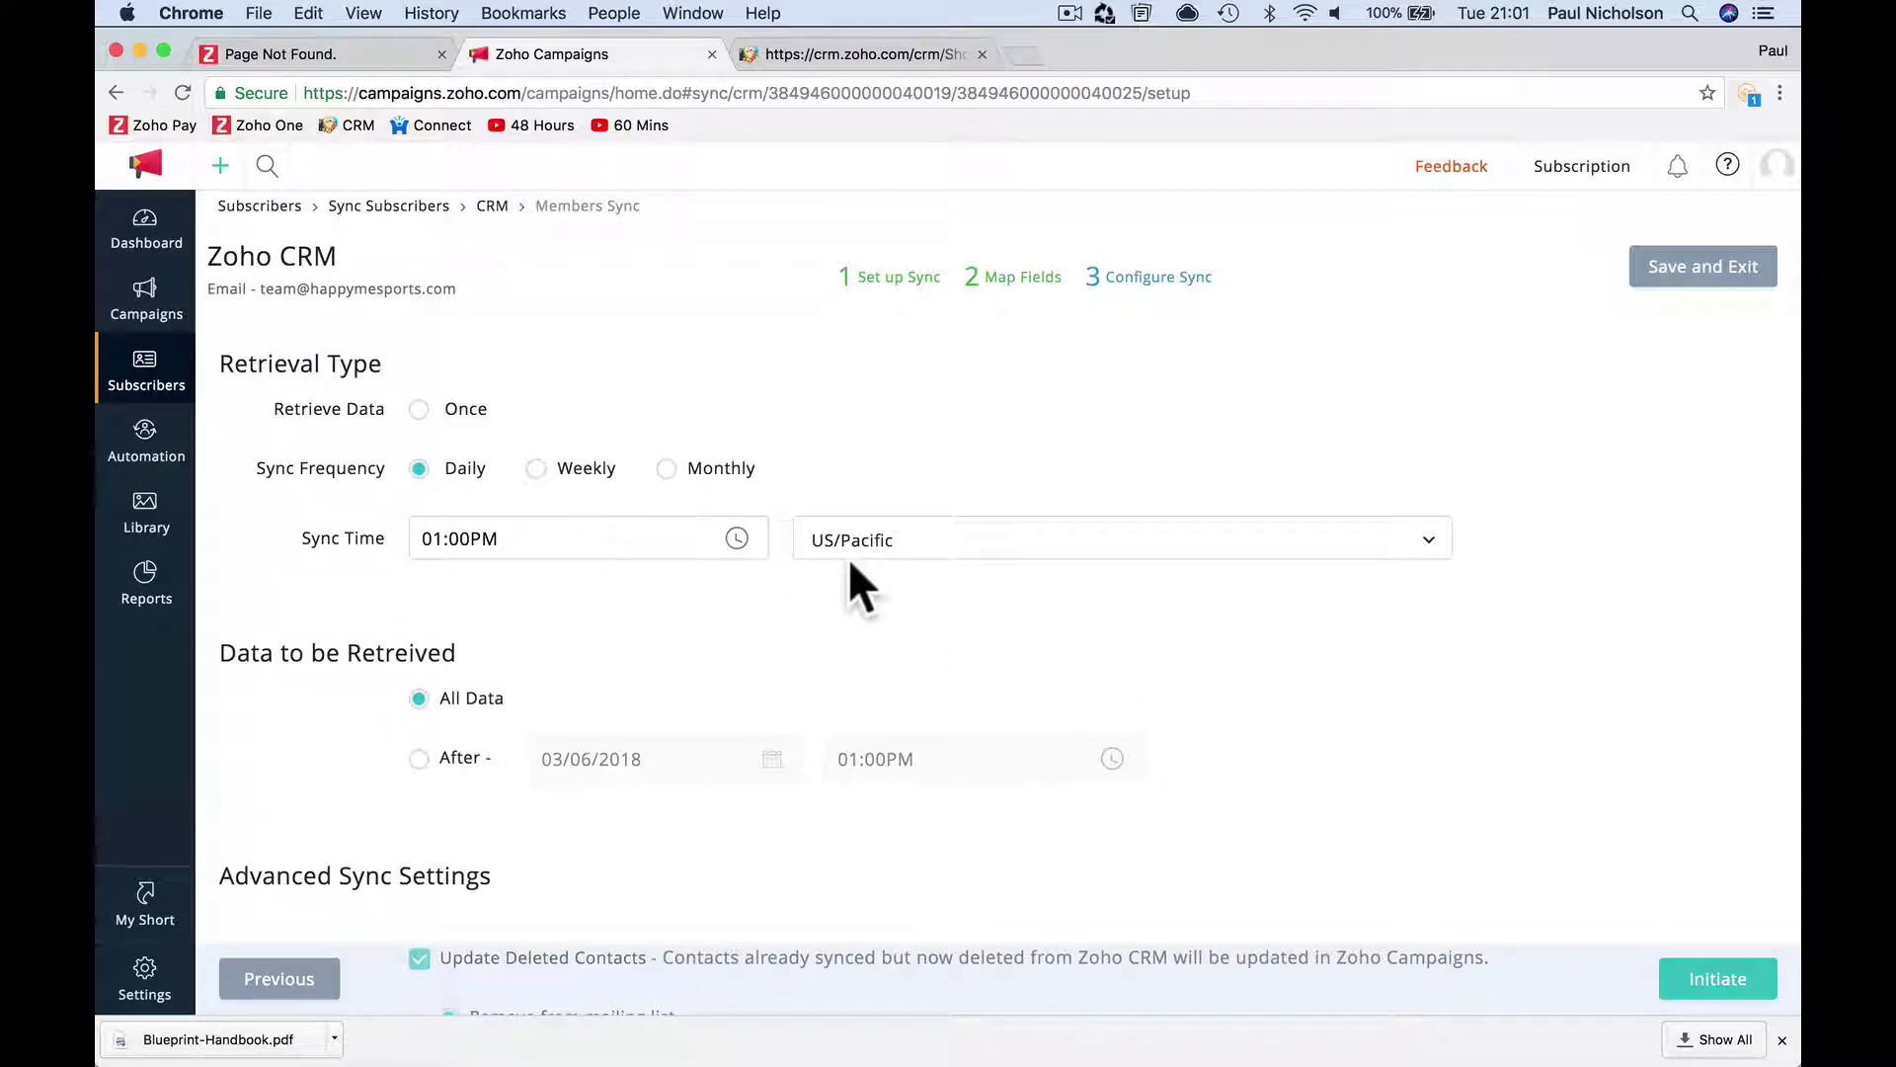
click(1719, 978)
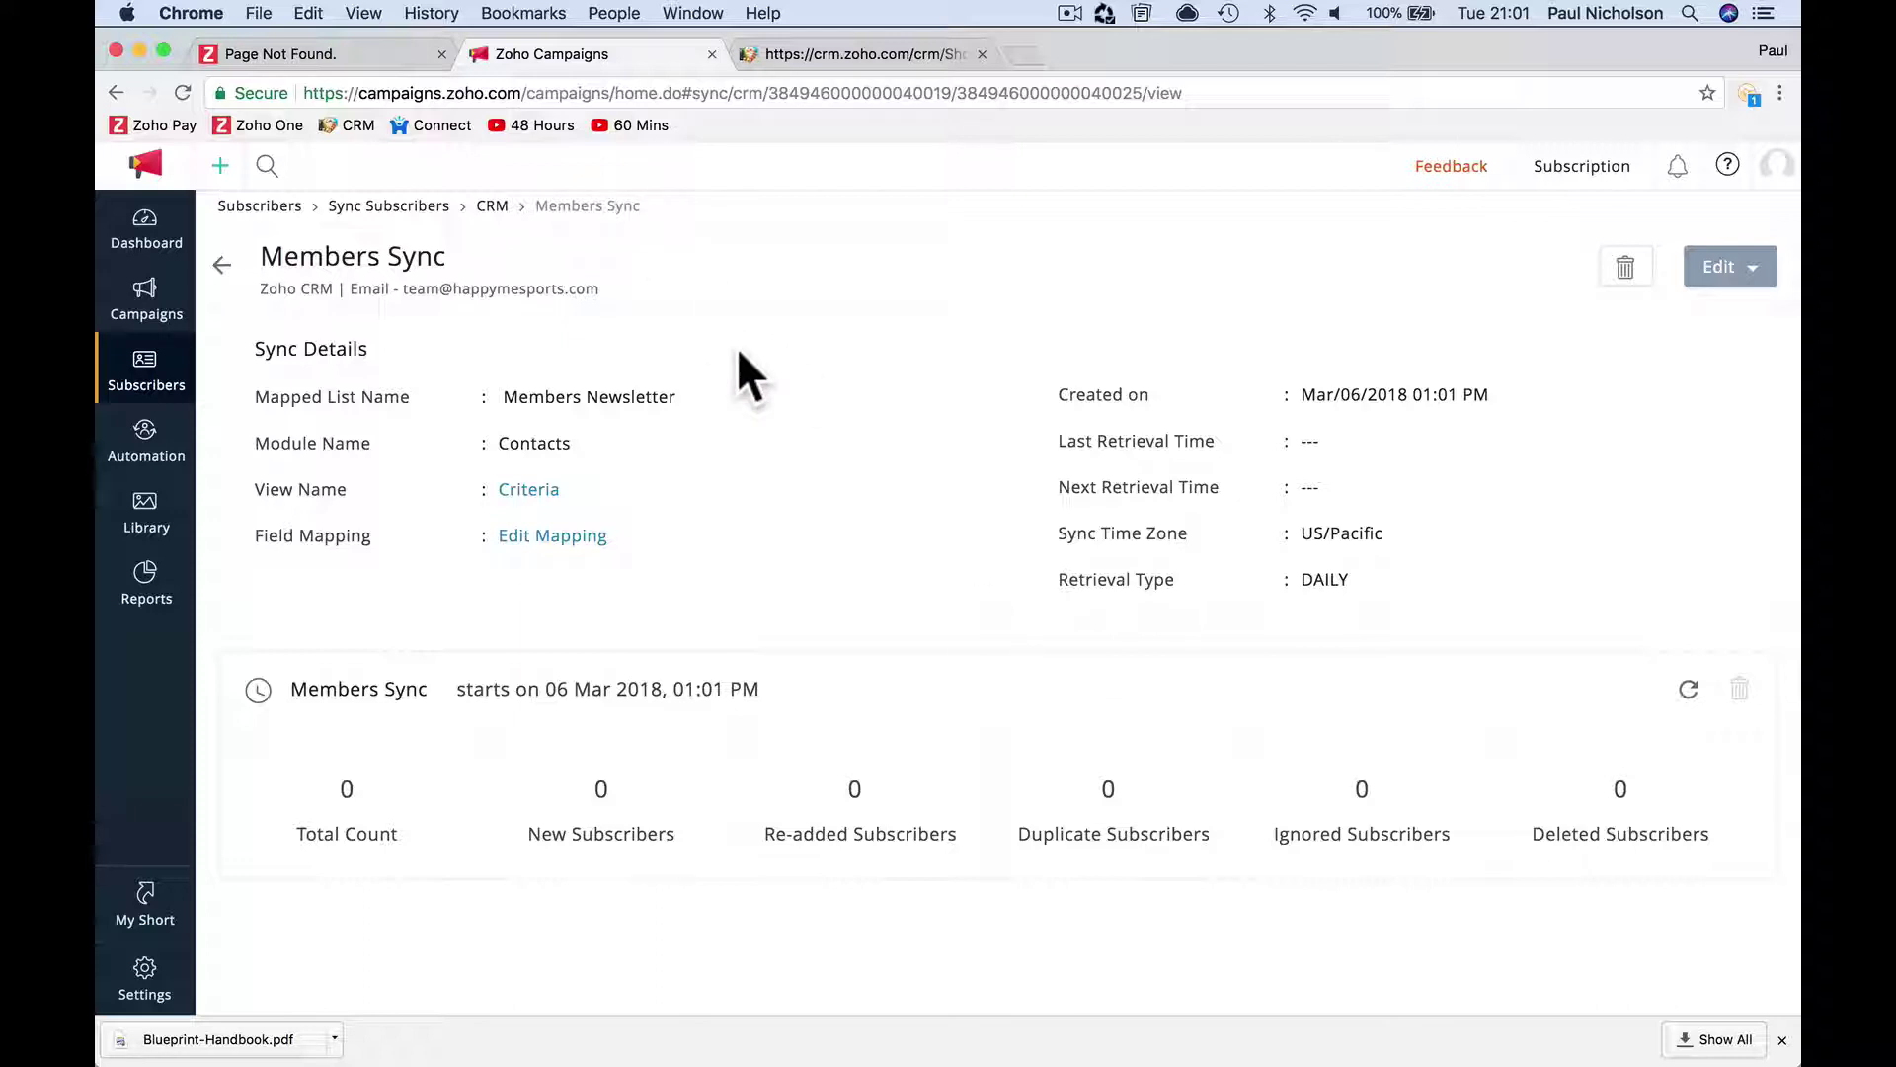
click(296, 56)
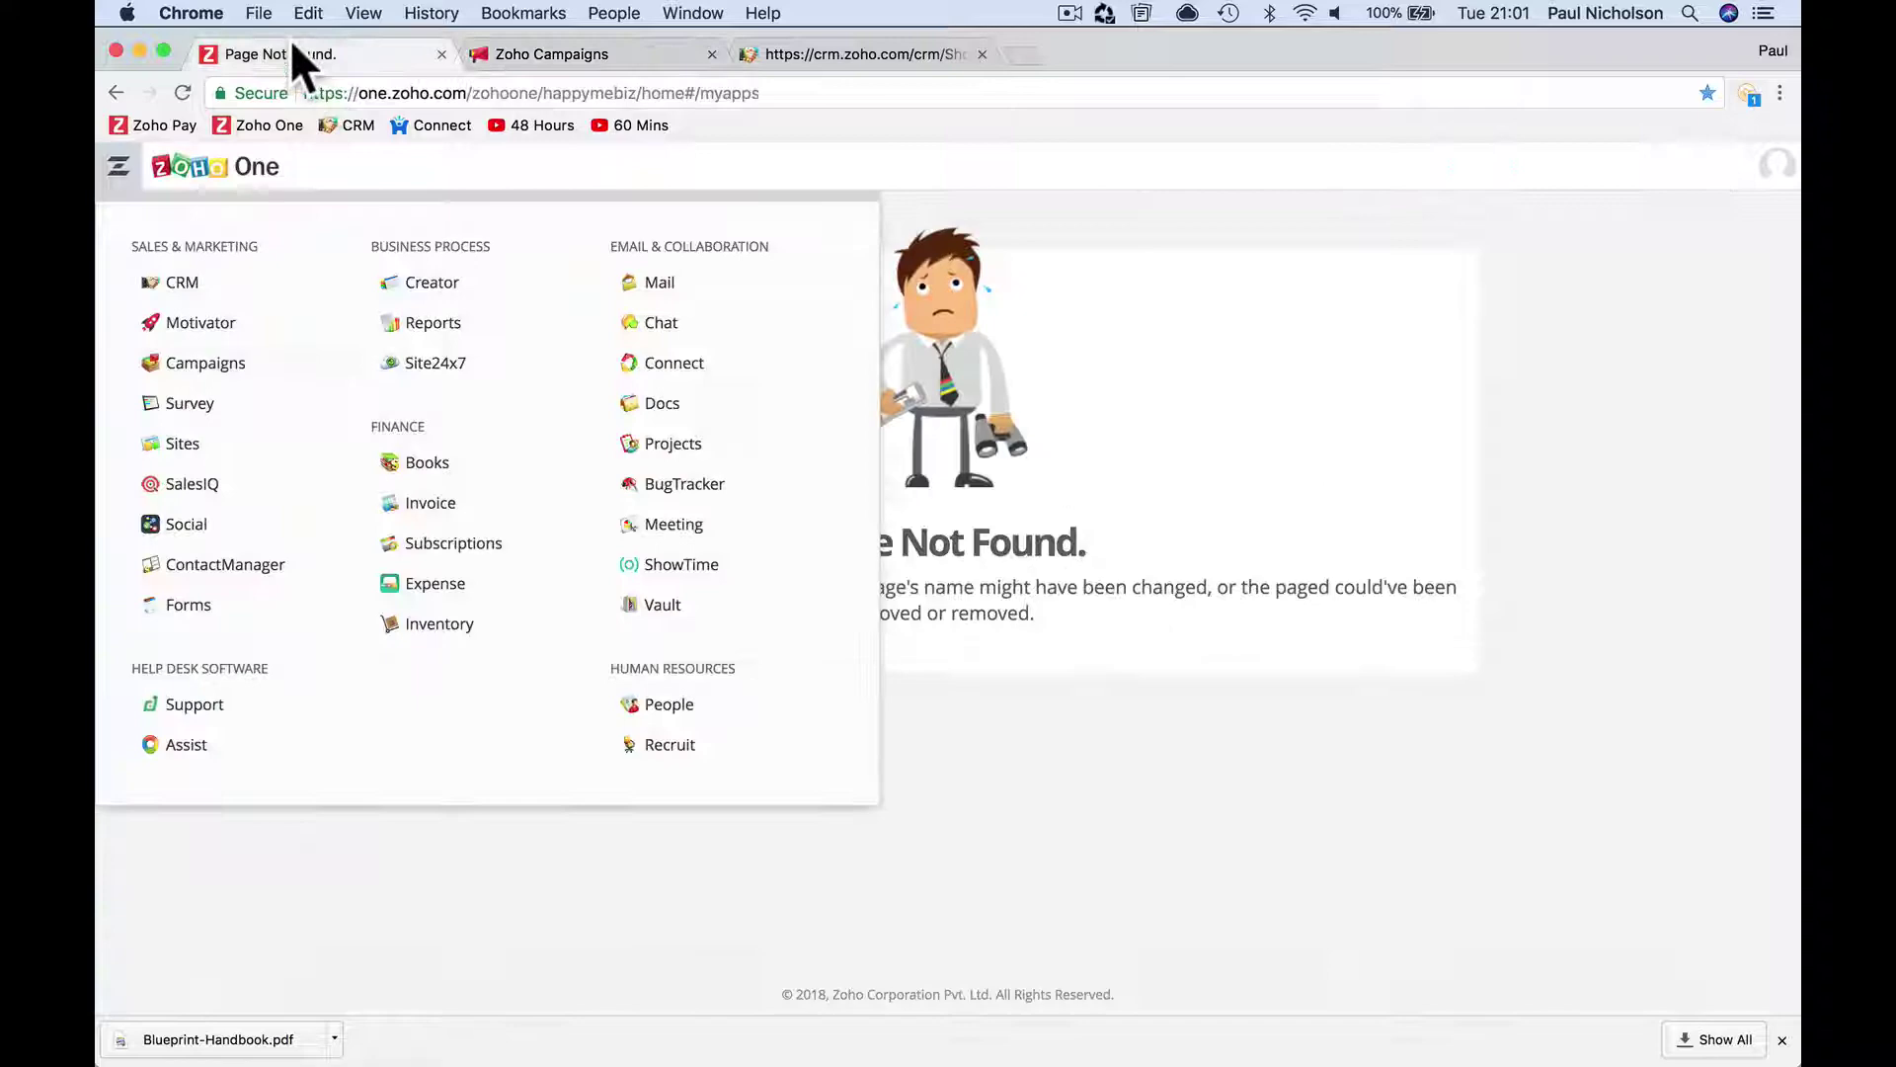
Reload the CRM Contacts list and open a Members-tagged contact's record.
click(804, 55)
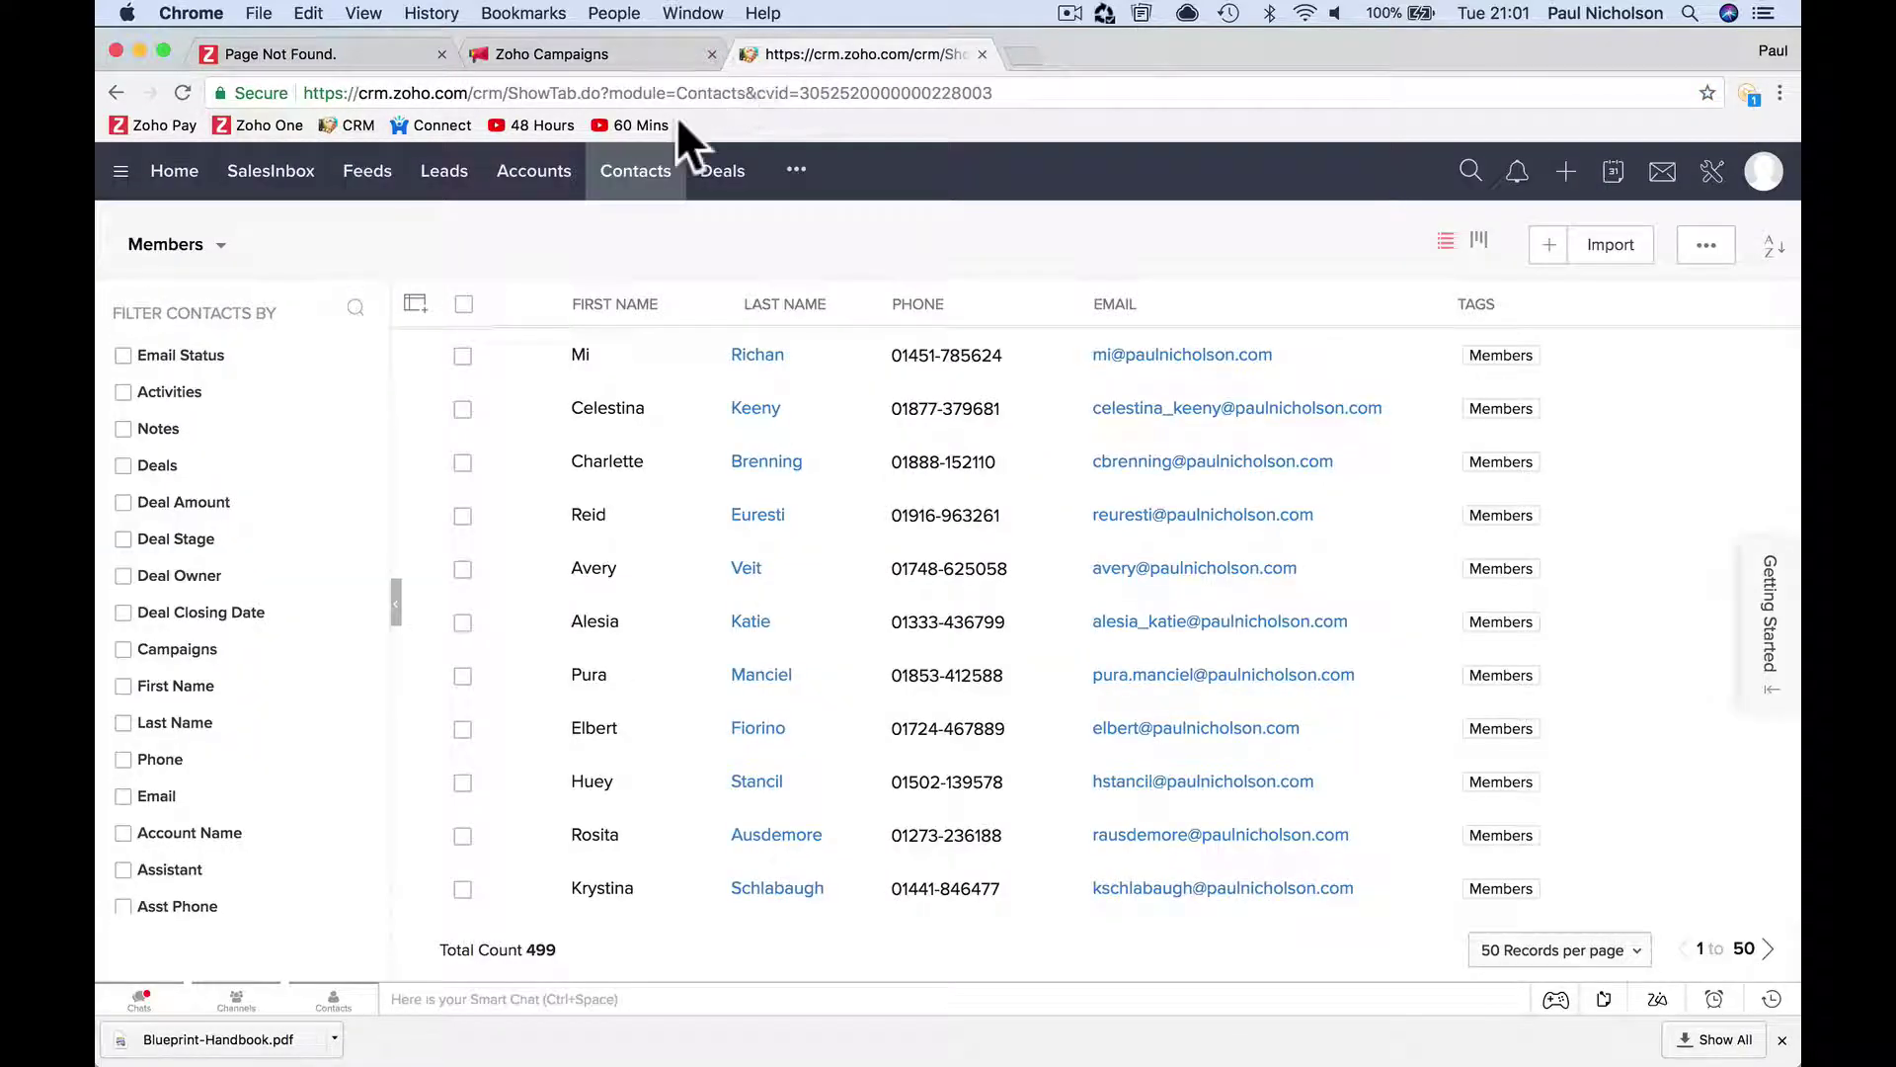
click(654, 173)
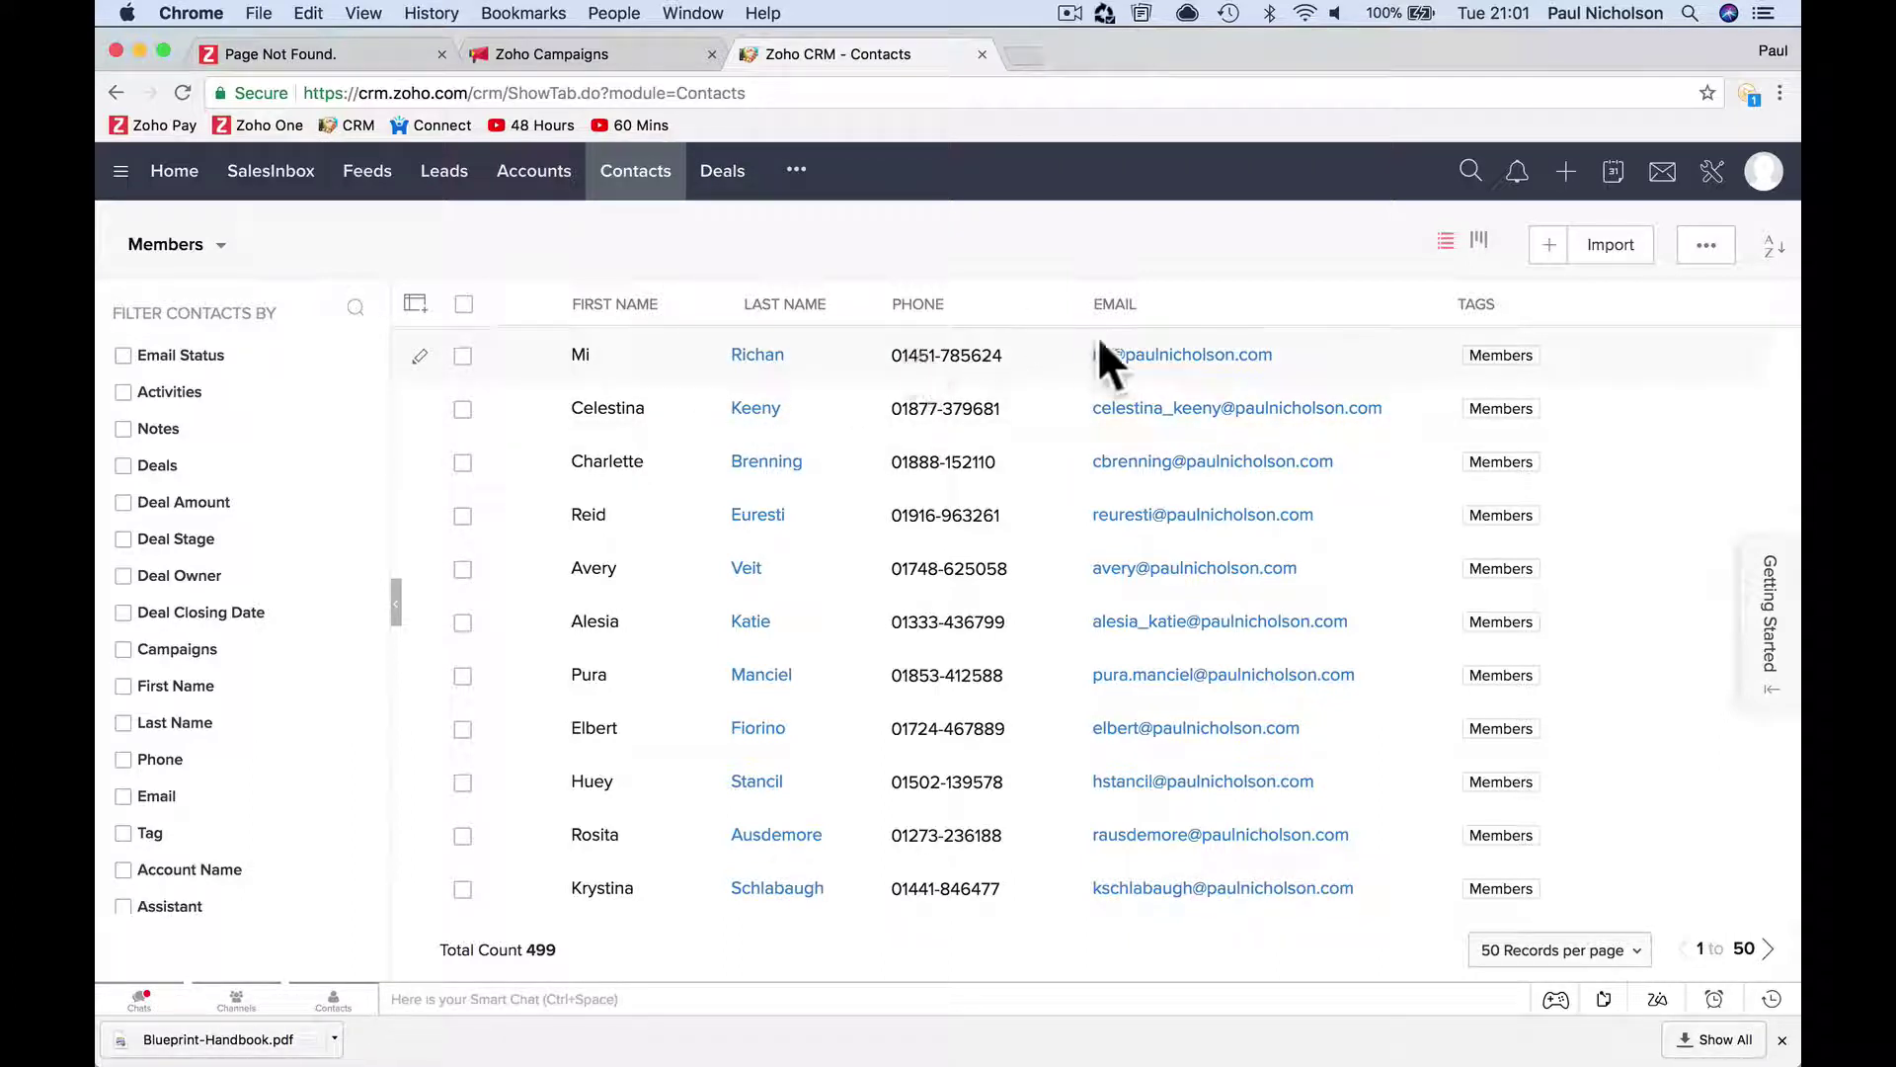
click(748, 358)
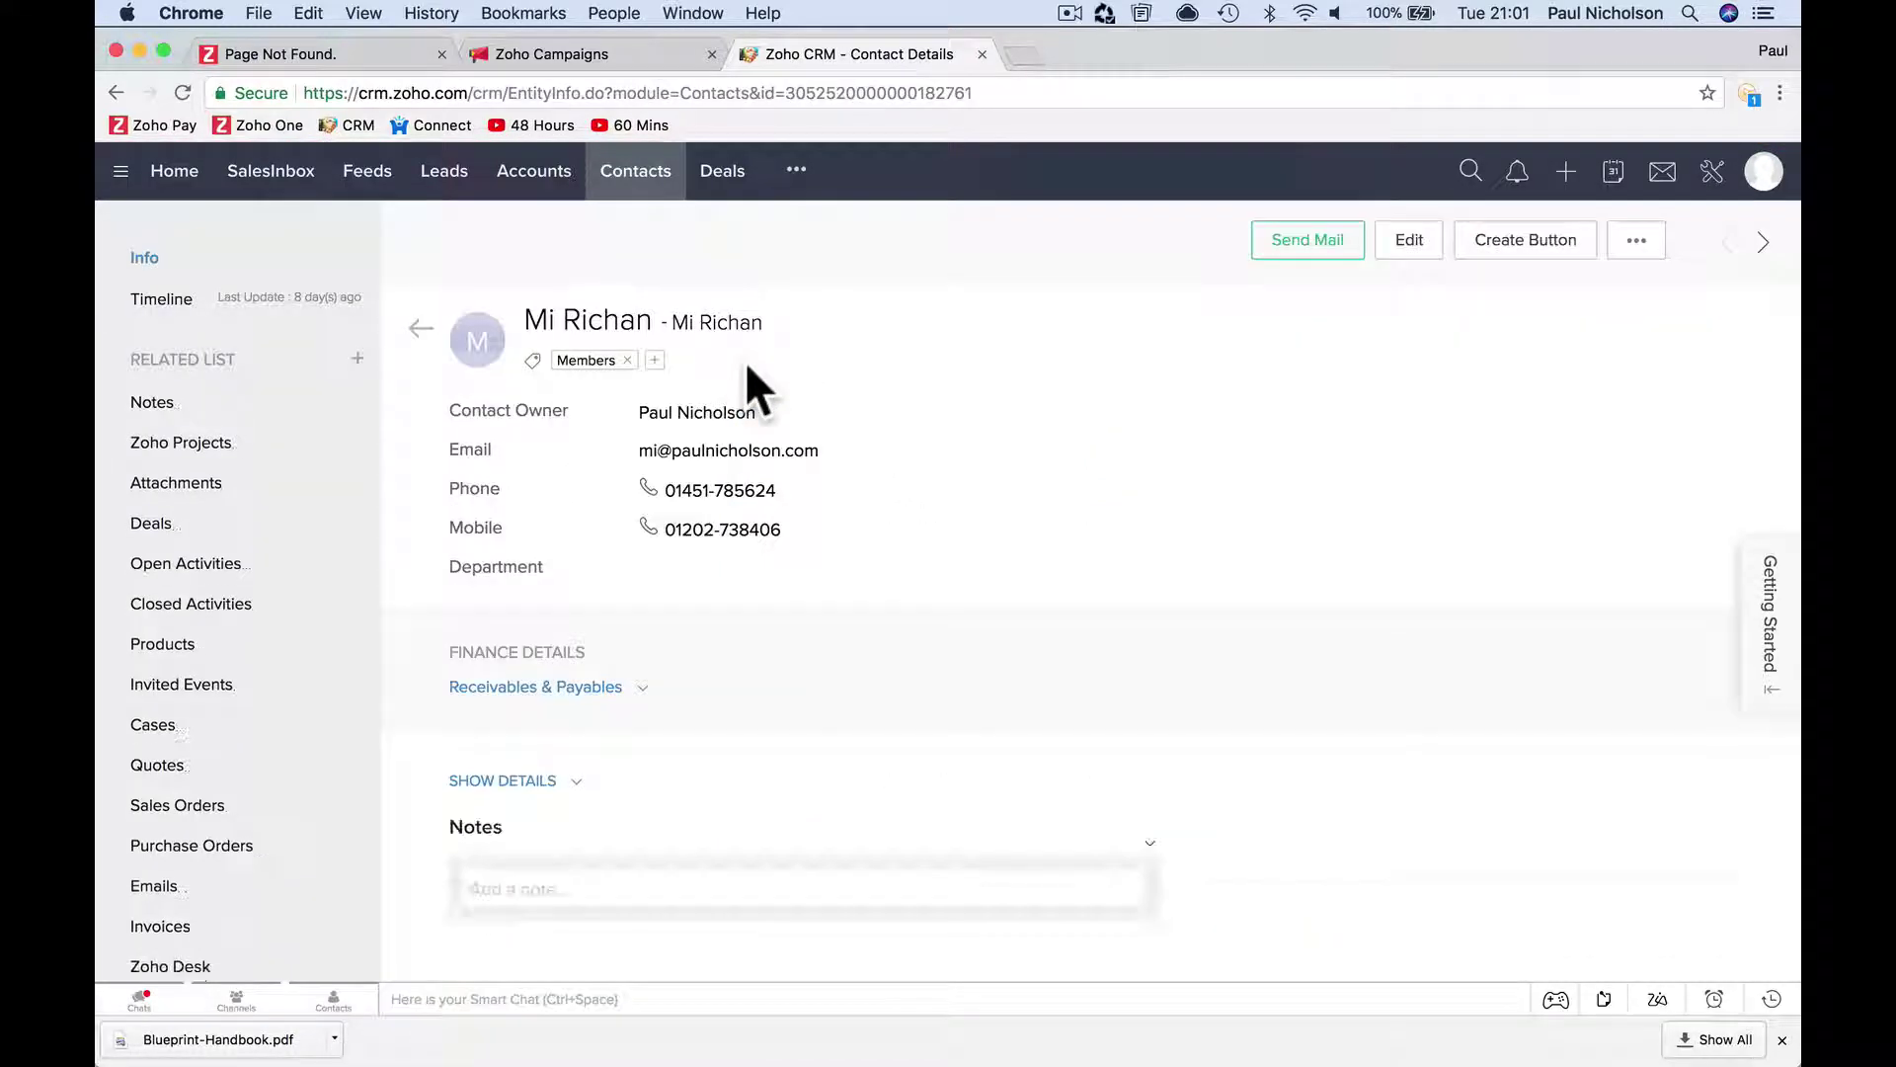
scroll(779, 430, down, 10)
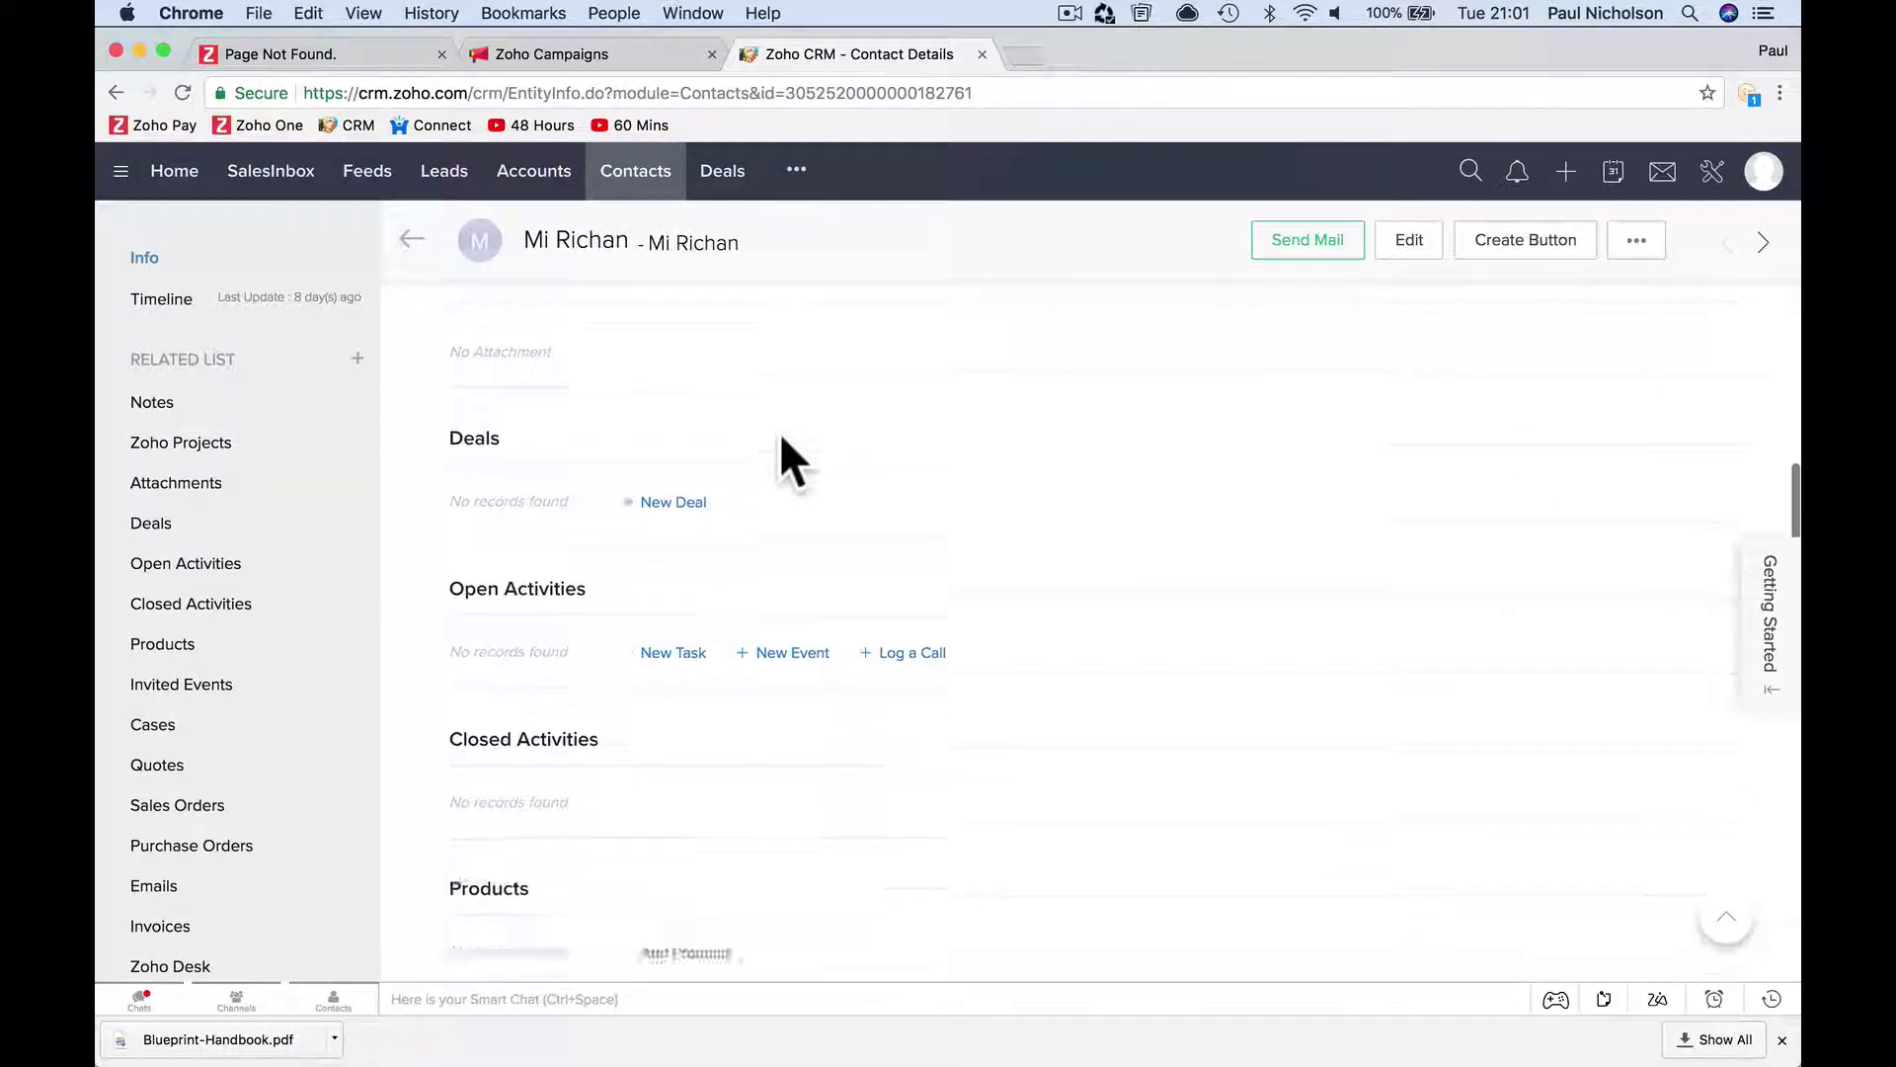
scroll(780, 431, up, 10)
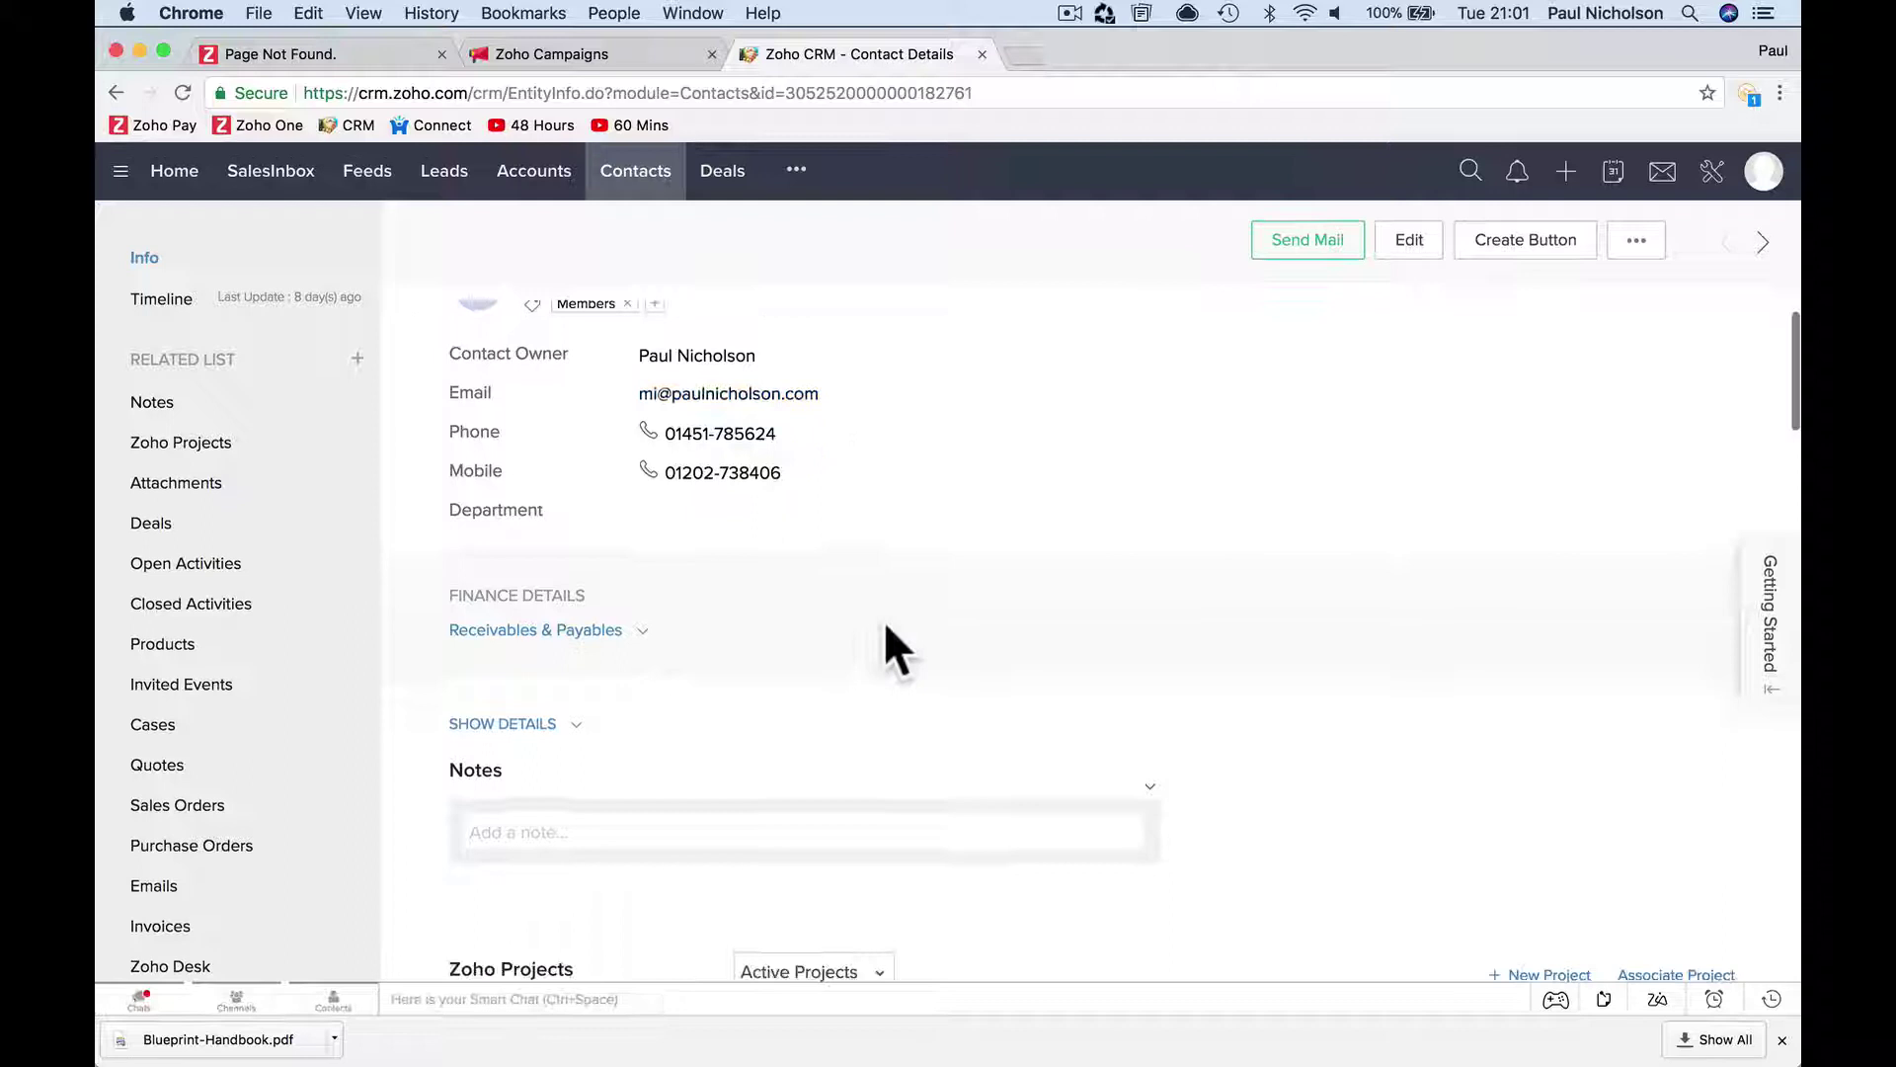
scroll(885, 624, down, 8)
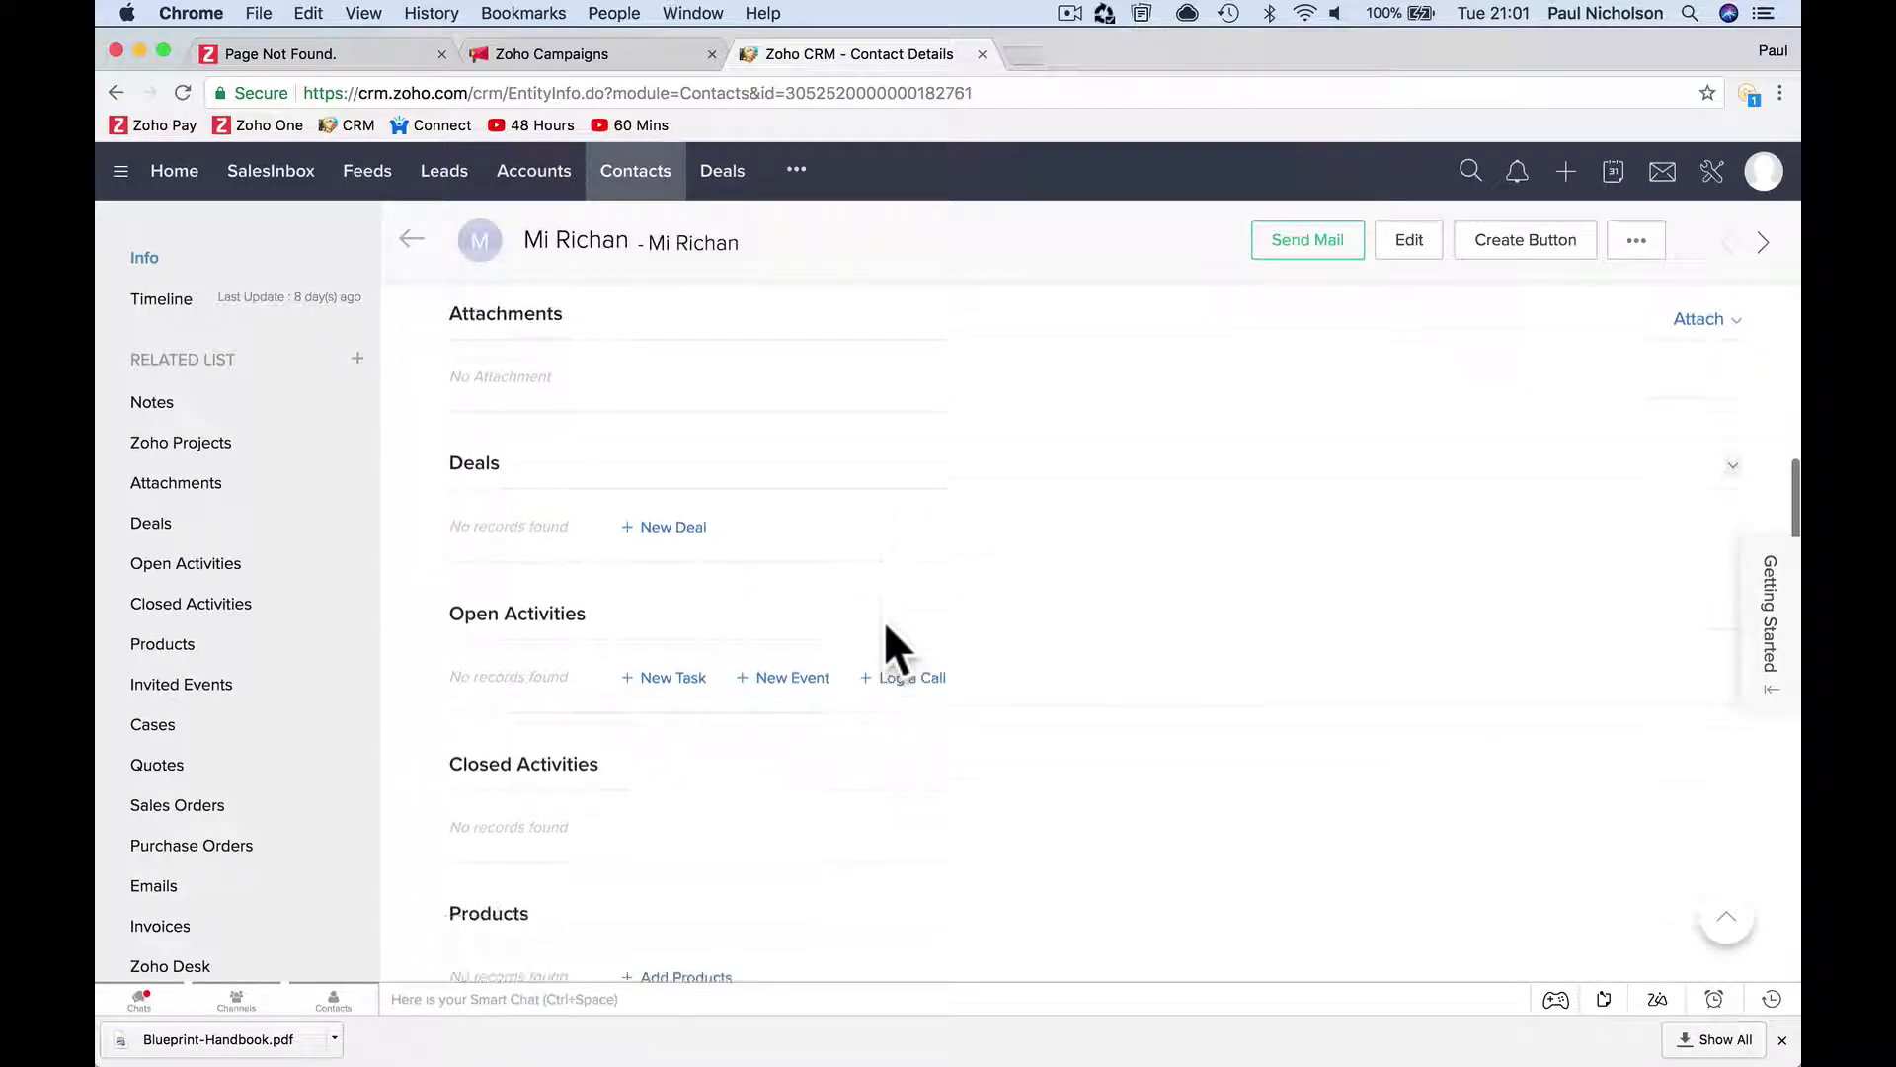
scroll(885, 621, up, 5)
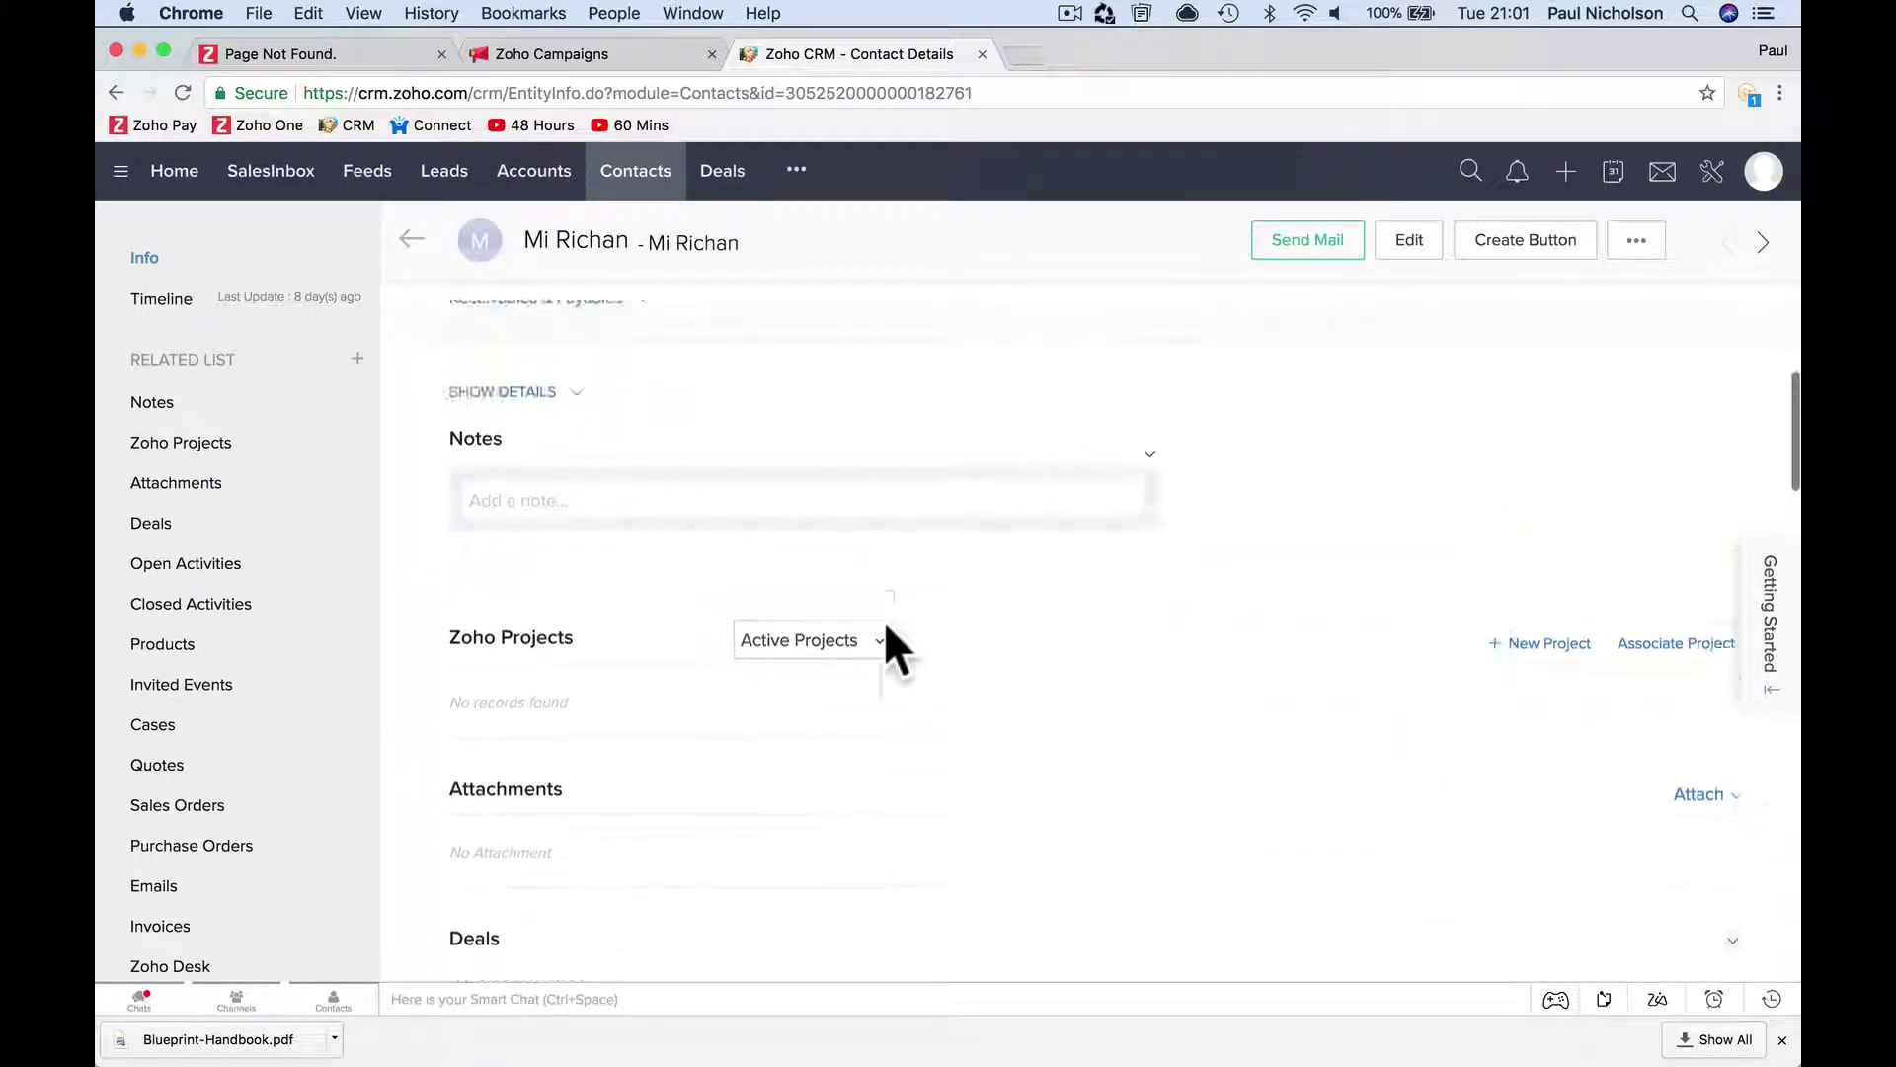
Expand the contact's full information, then go to the CRM Setup page.
click(571, 372)
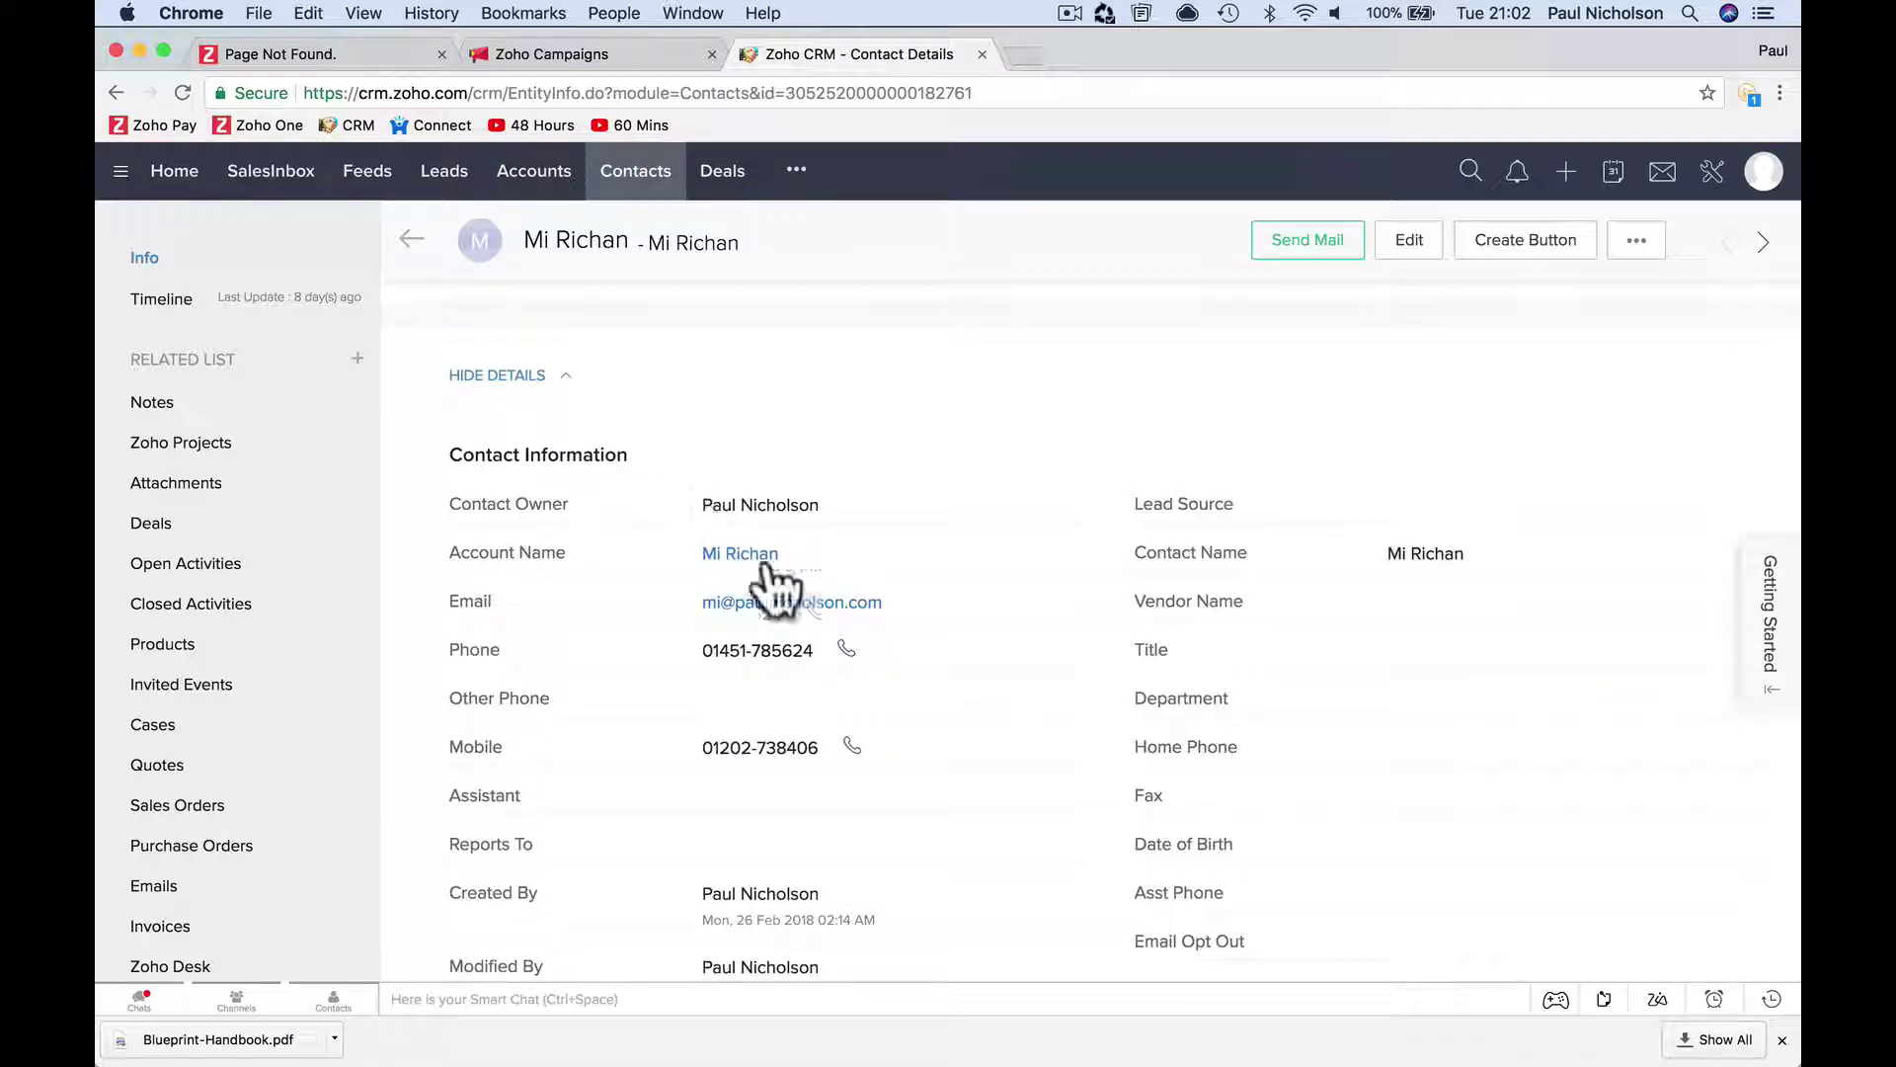
scroll(781, 598, down, 4)
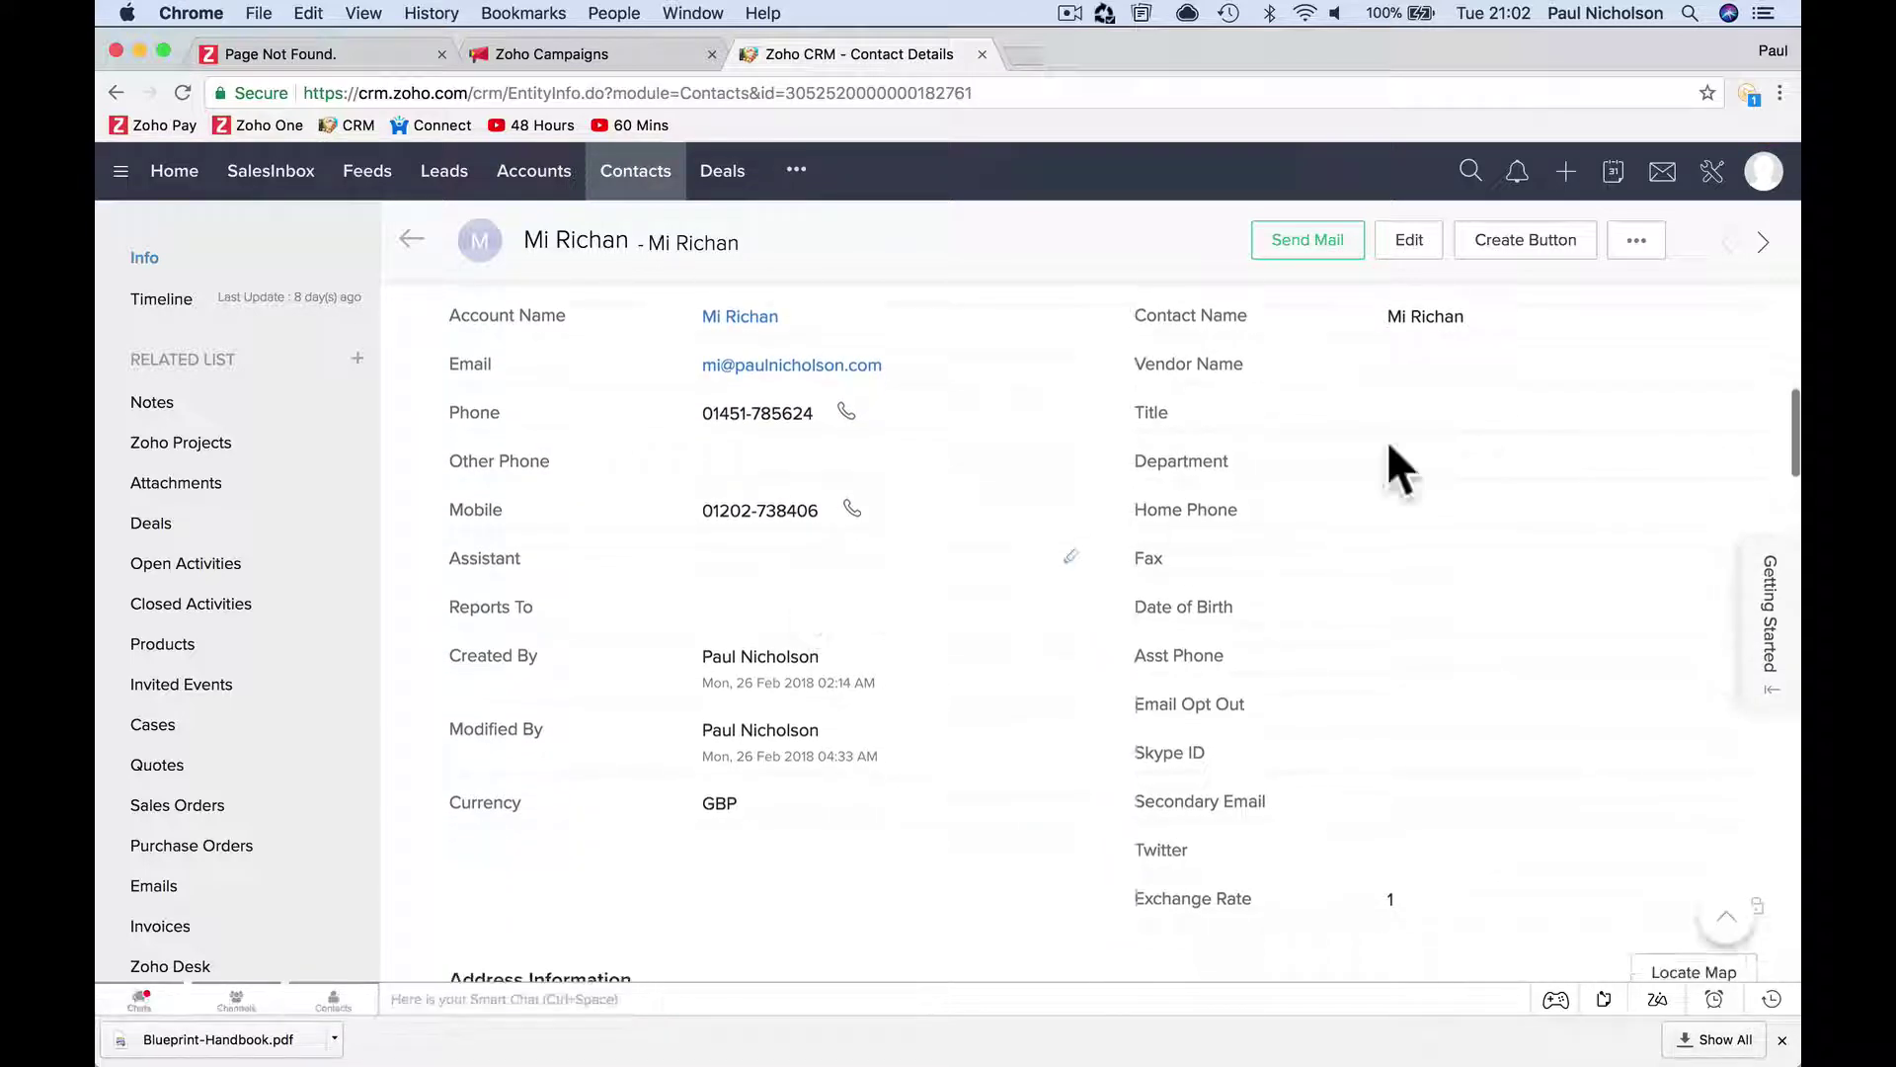
scroll(1280, 472, up, 2)
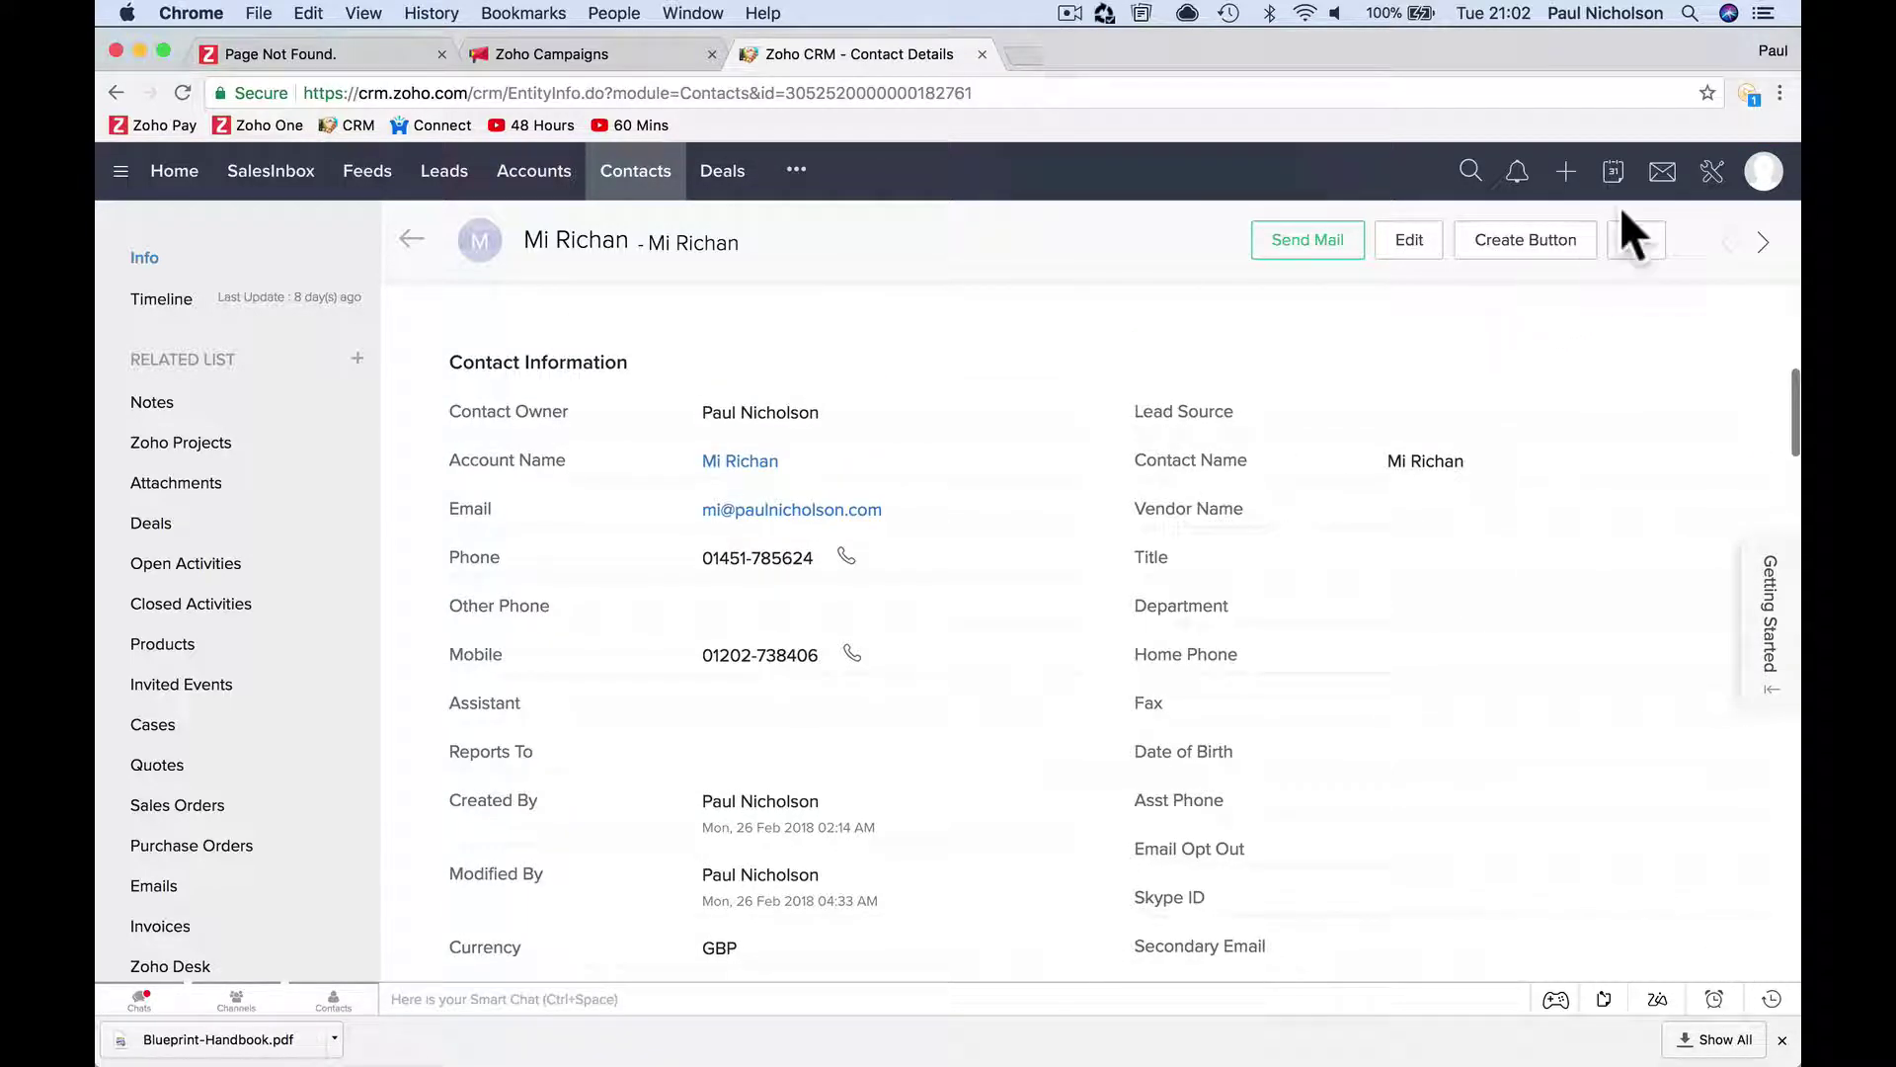
click(1711, 172)
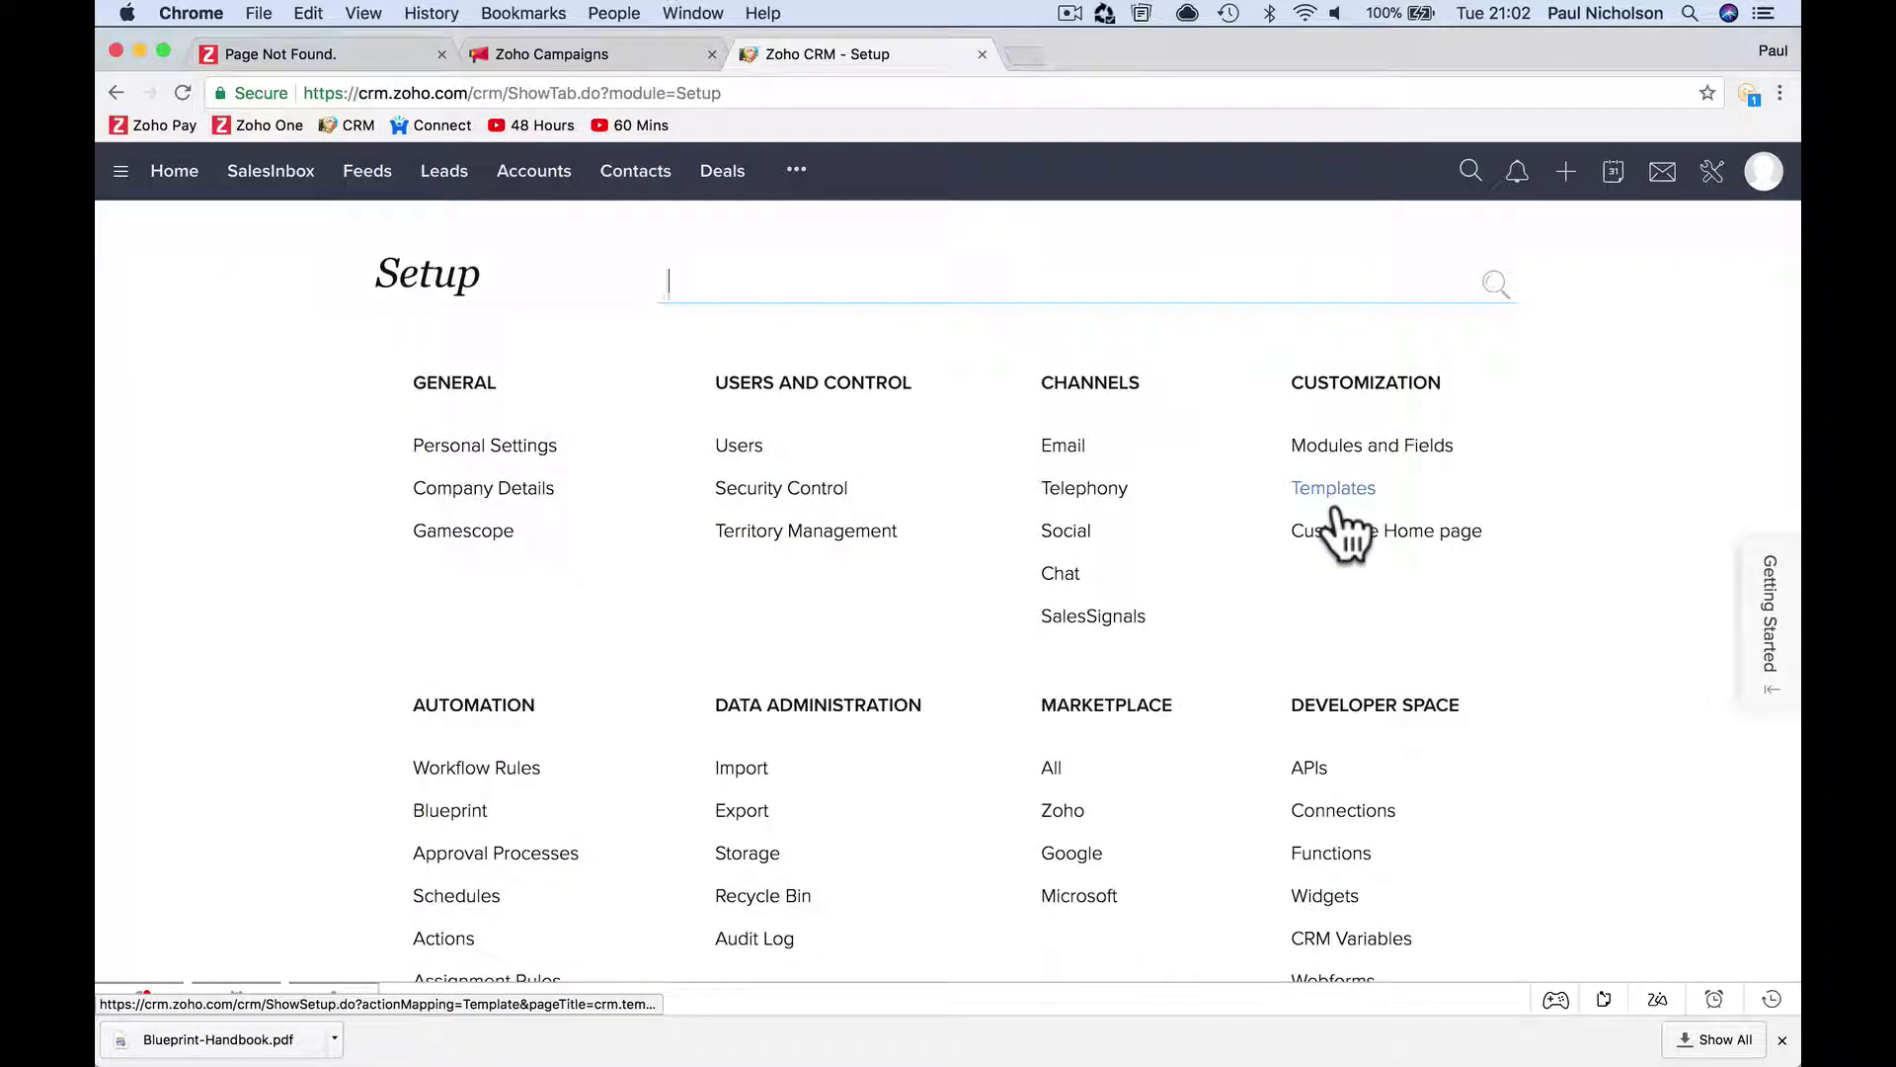
Via Setup's Modules and Fields, open the Contacts layouts and edit the Standard layout.
click(1355, 446)
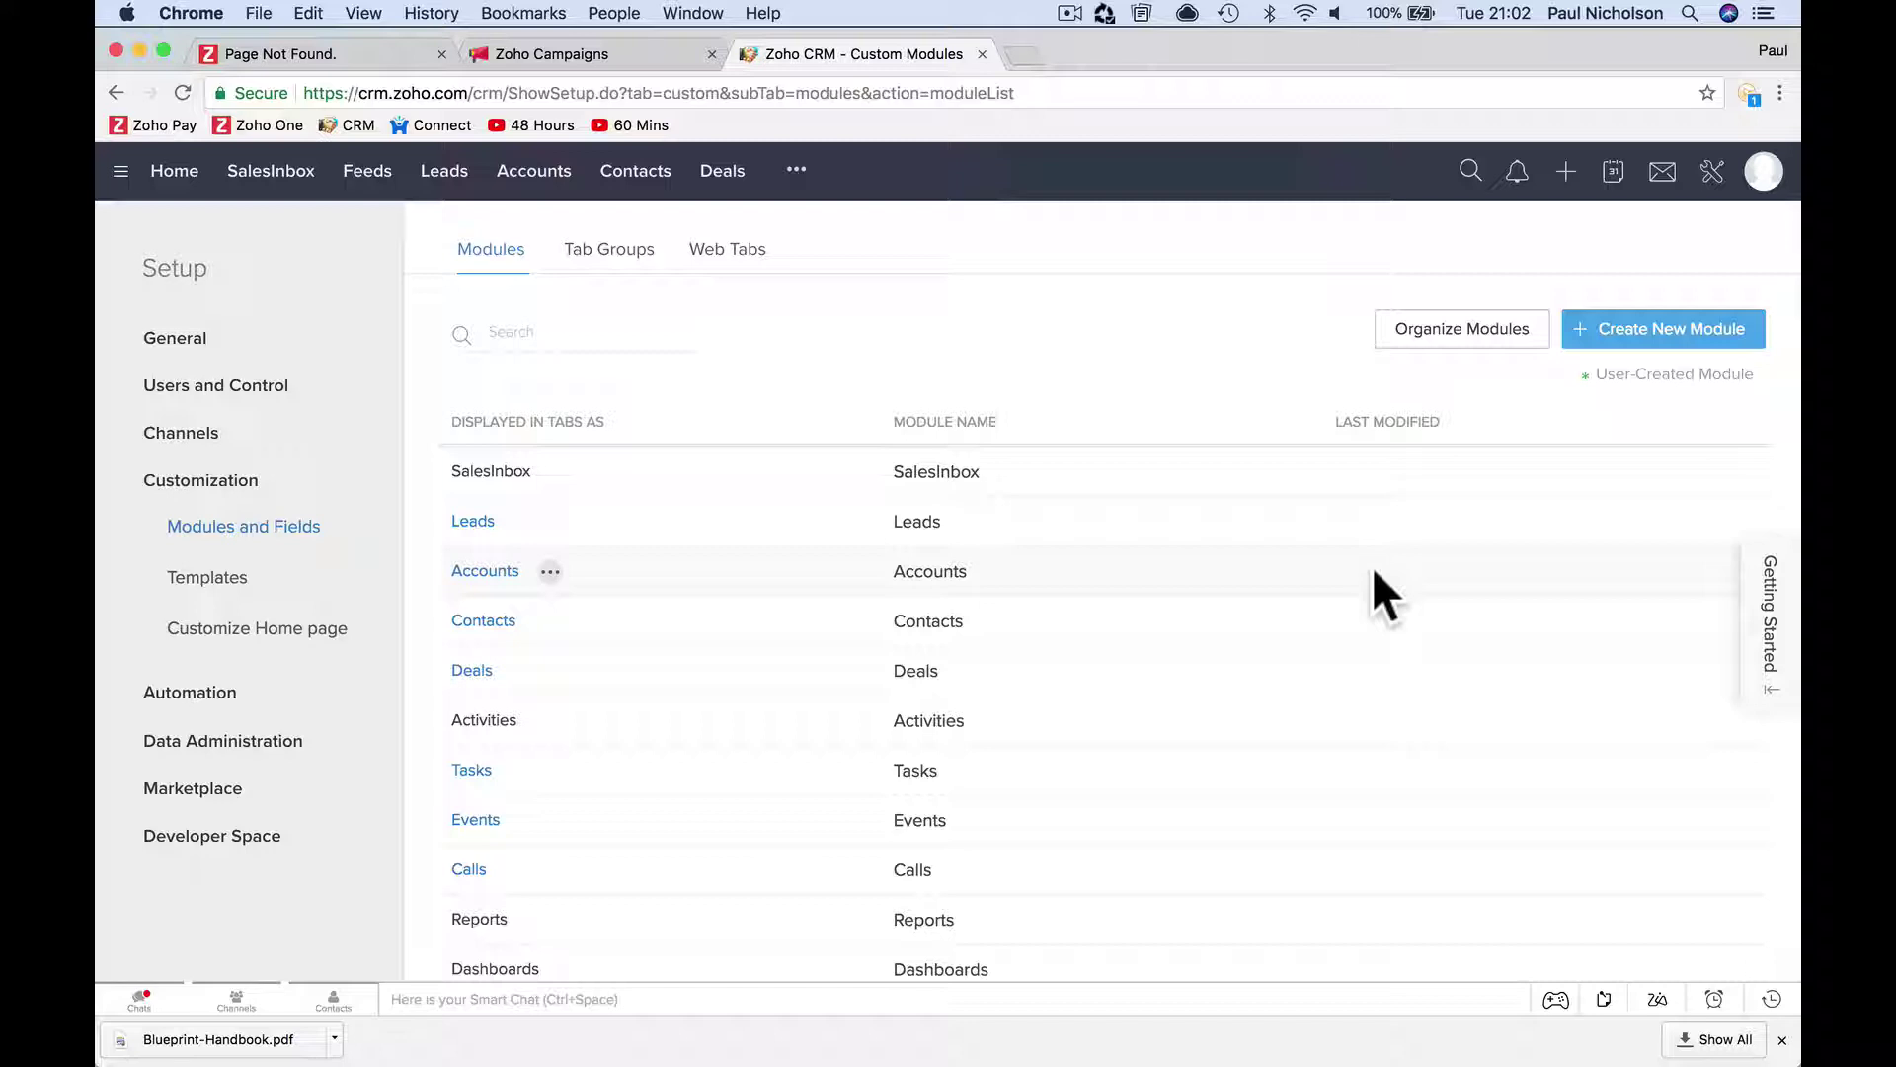
click(547, 621)
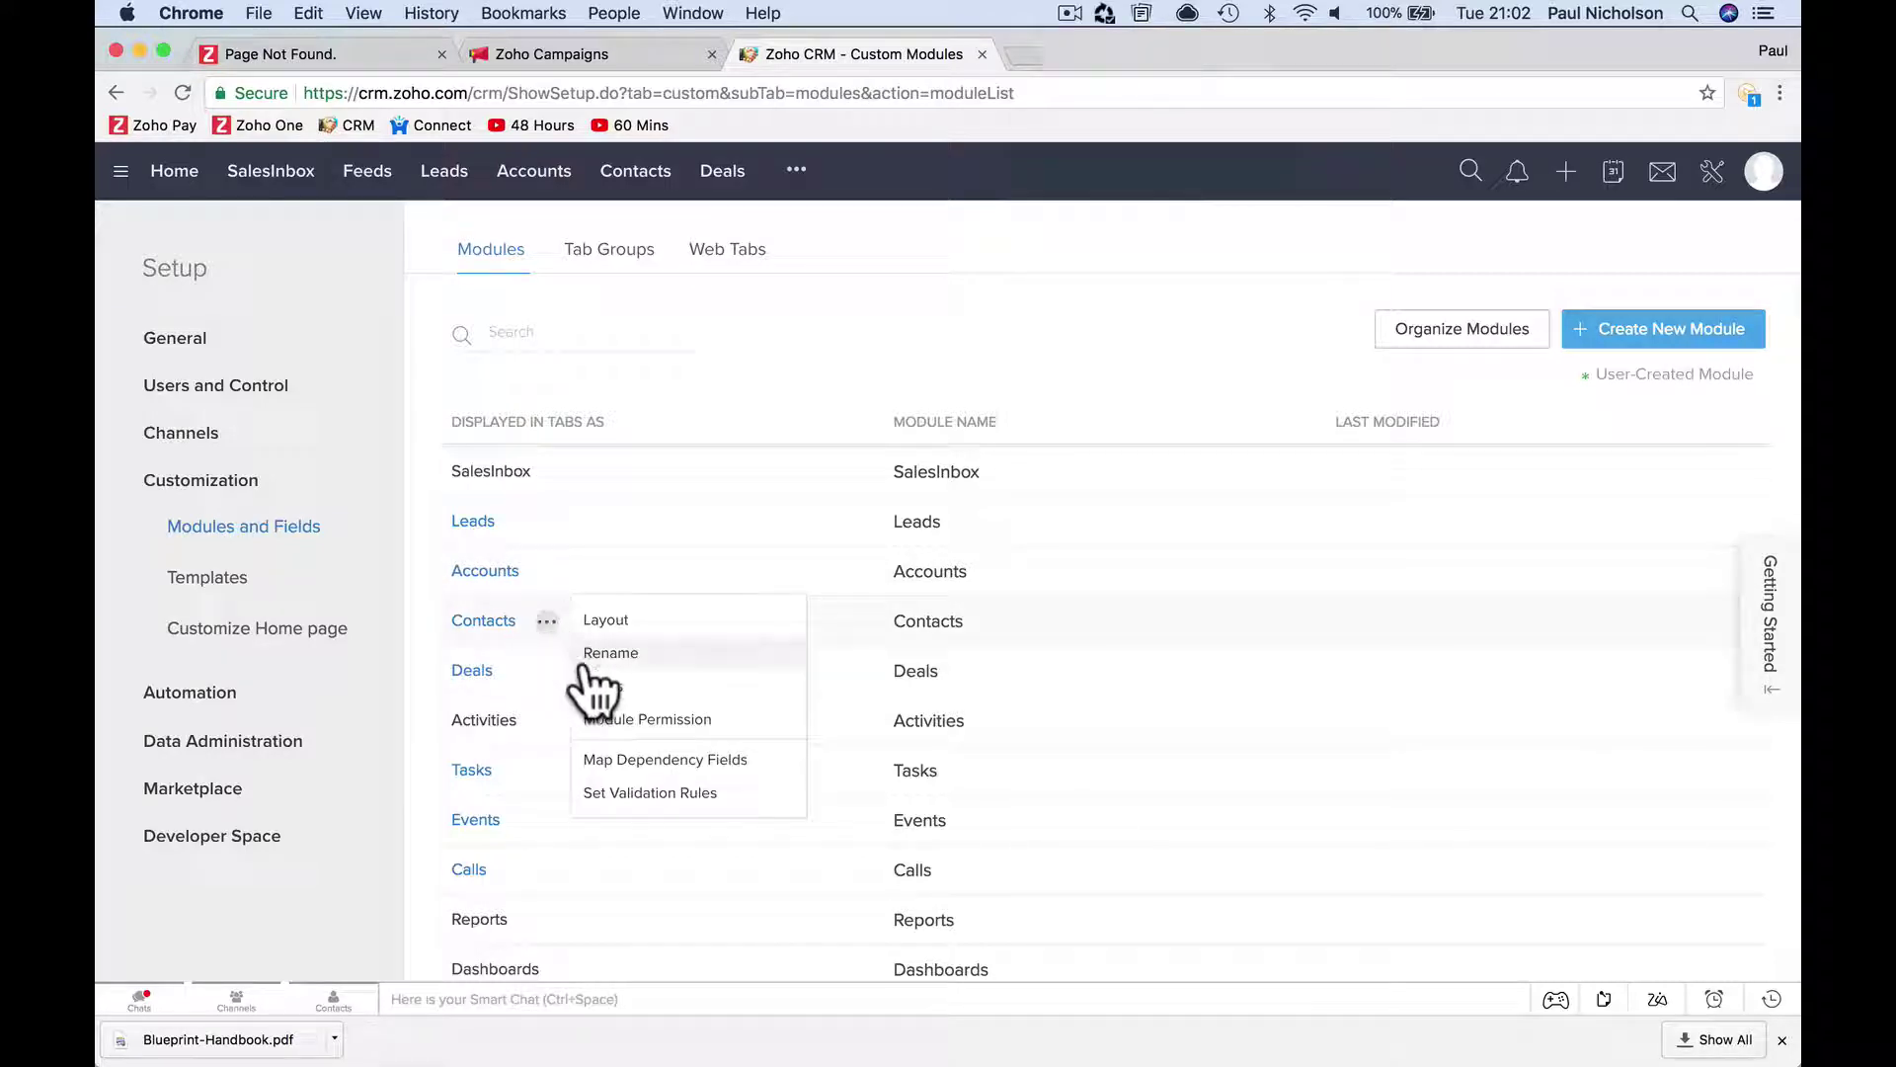
click(483, 621)
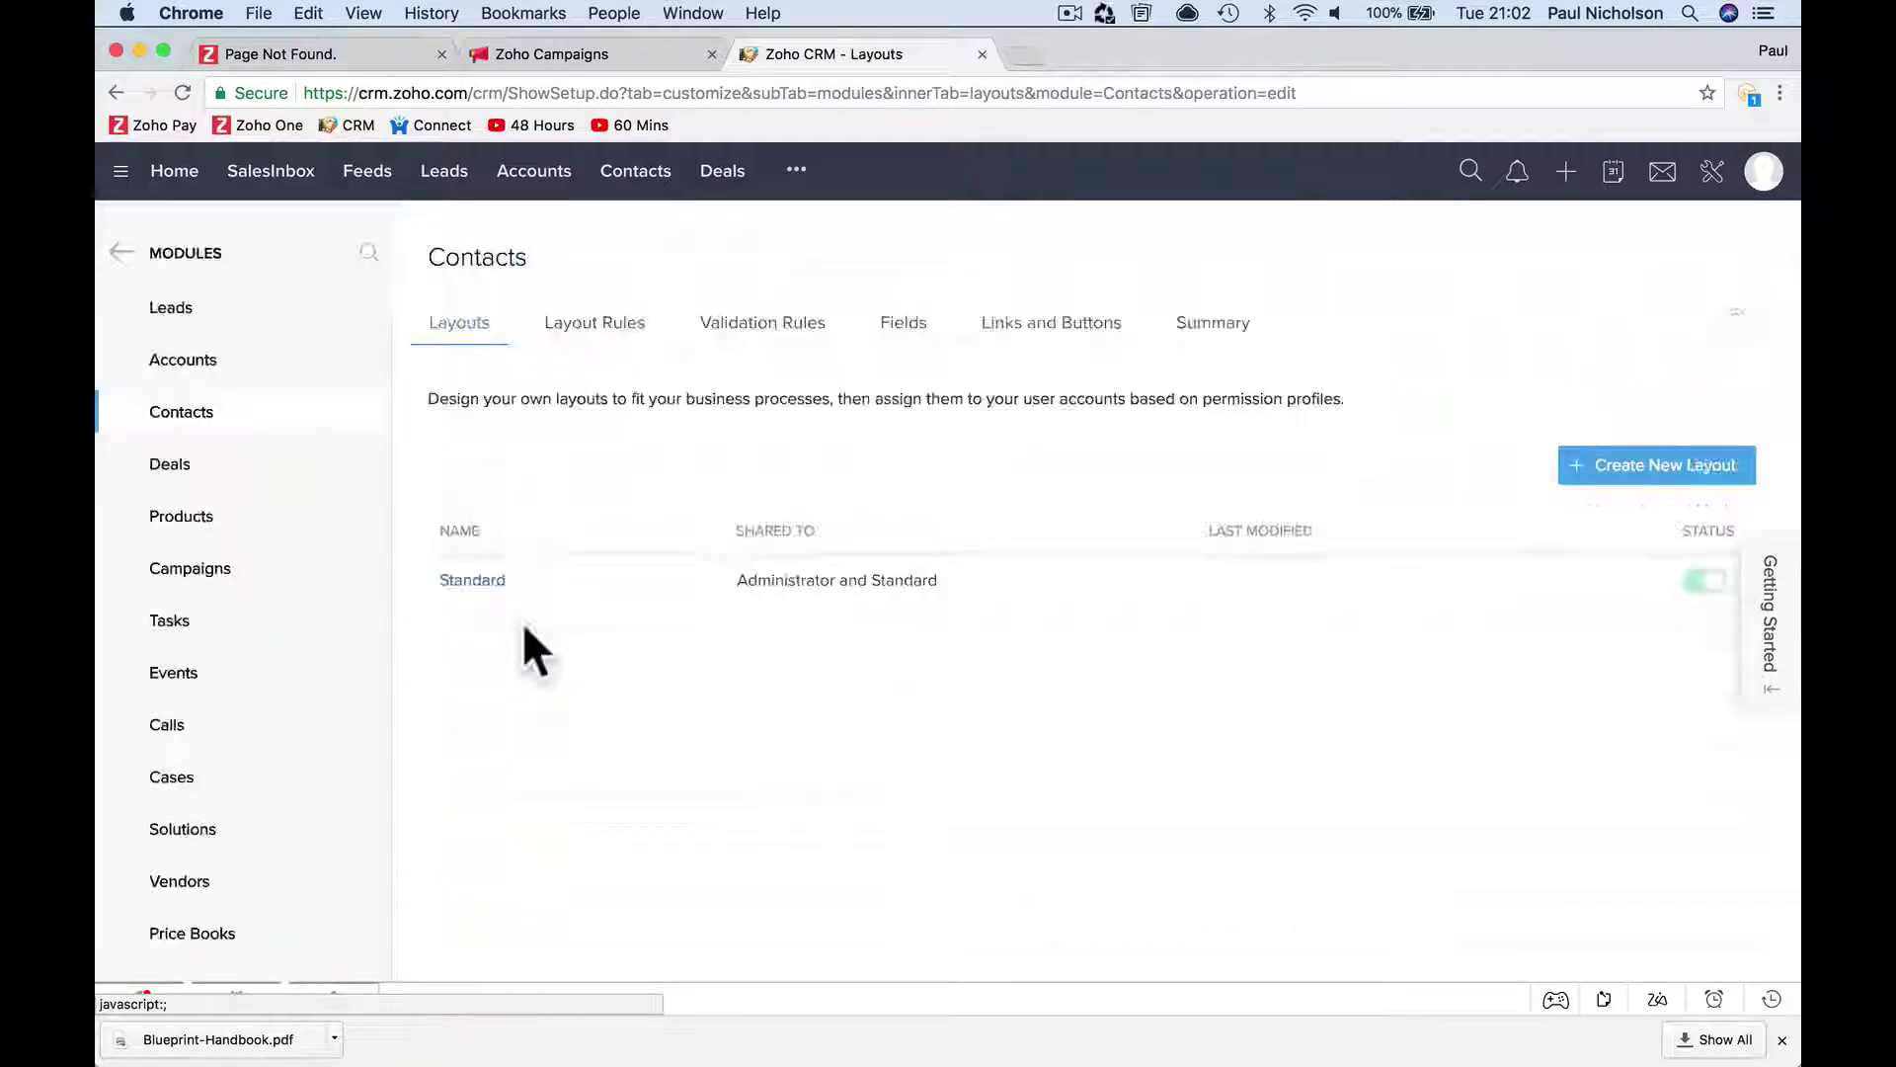
click(479, 583)
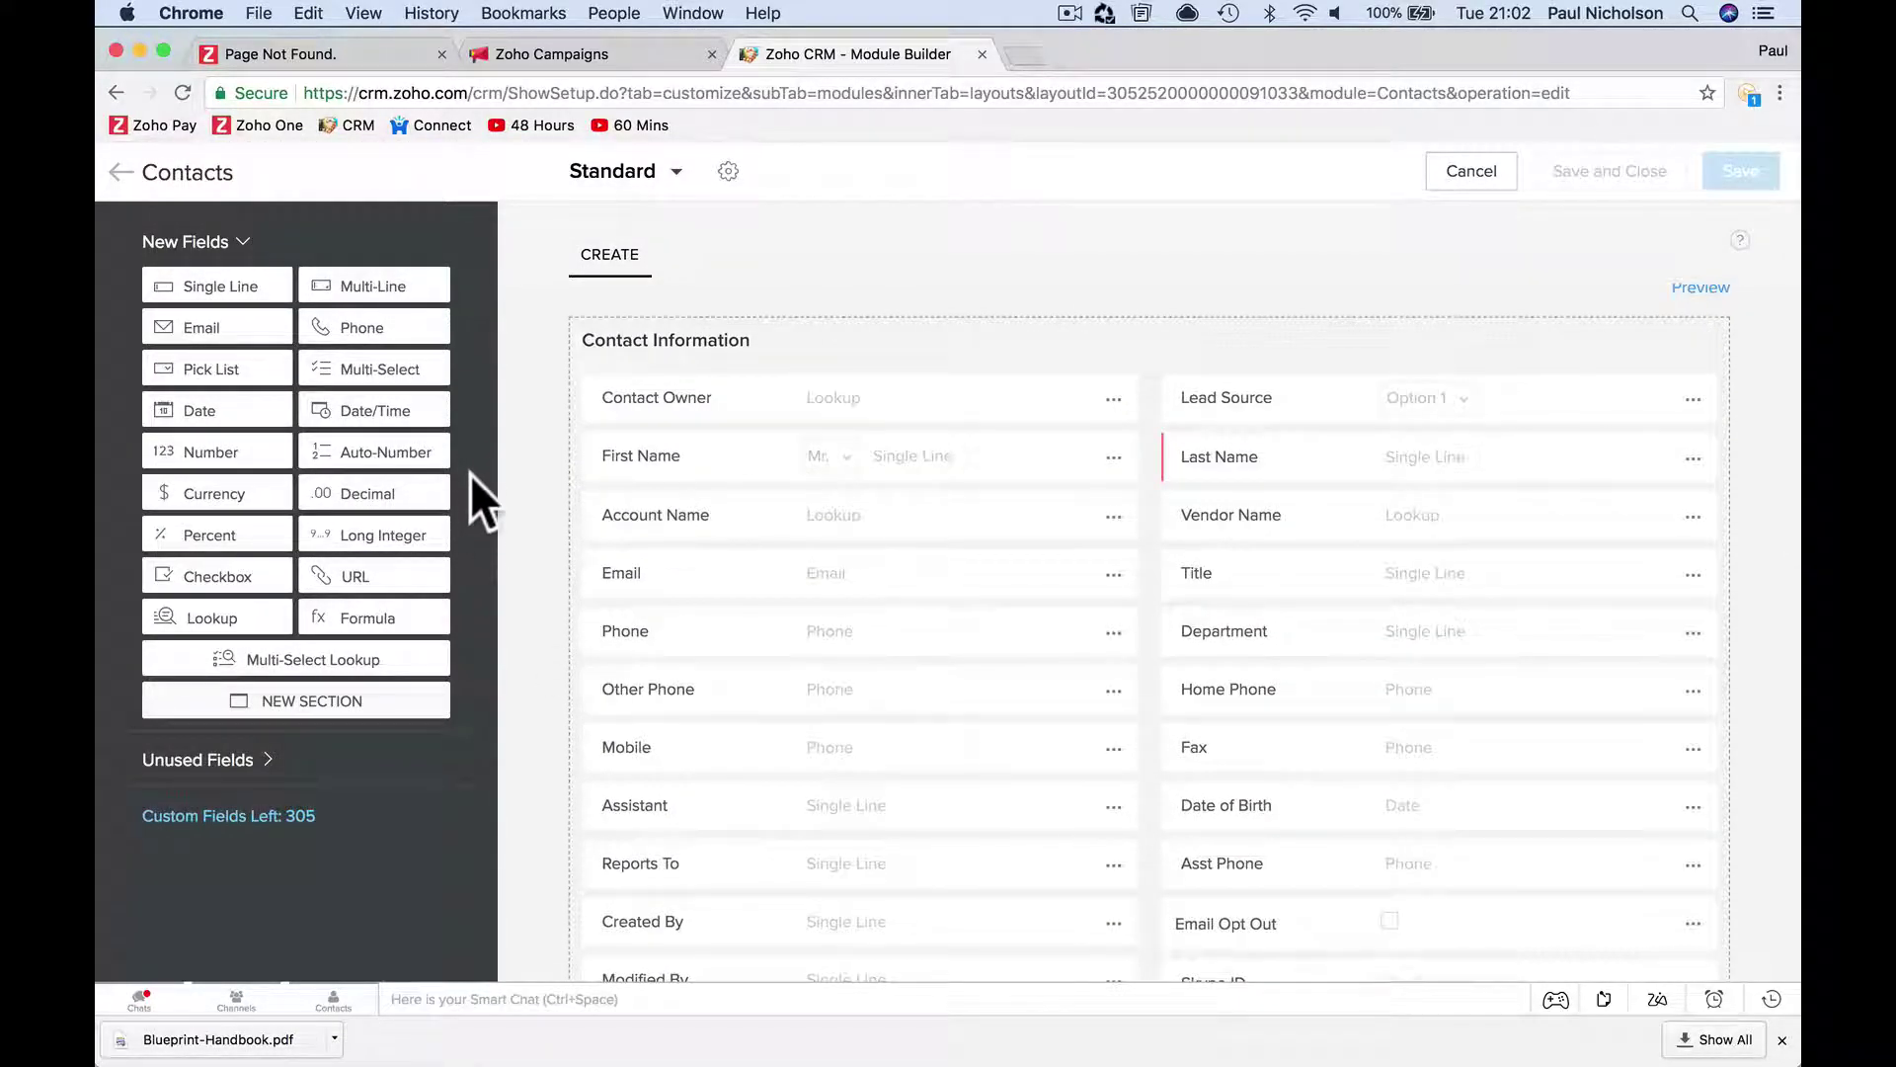
Drag a Pick List field into Contact Information, placing it above Lead Source.
drag(252, 380, 1239, 373)
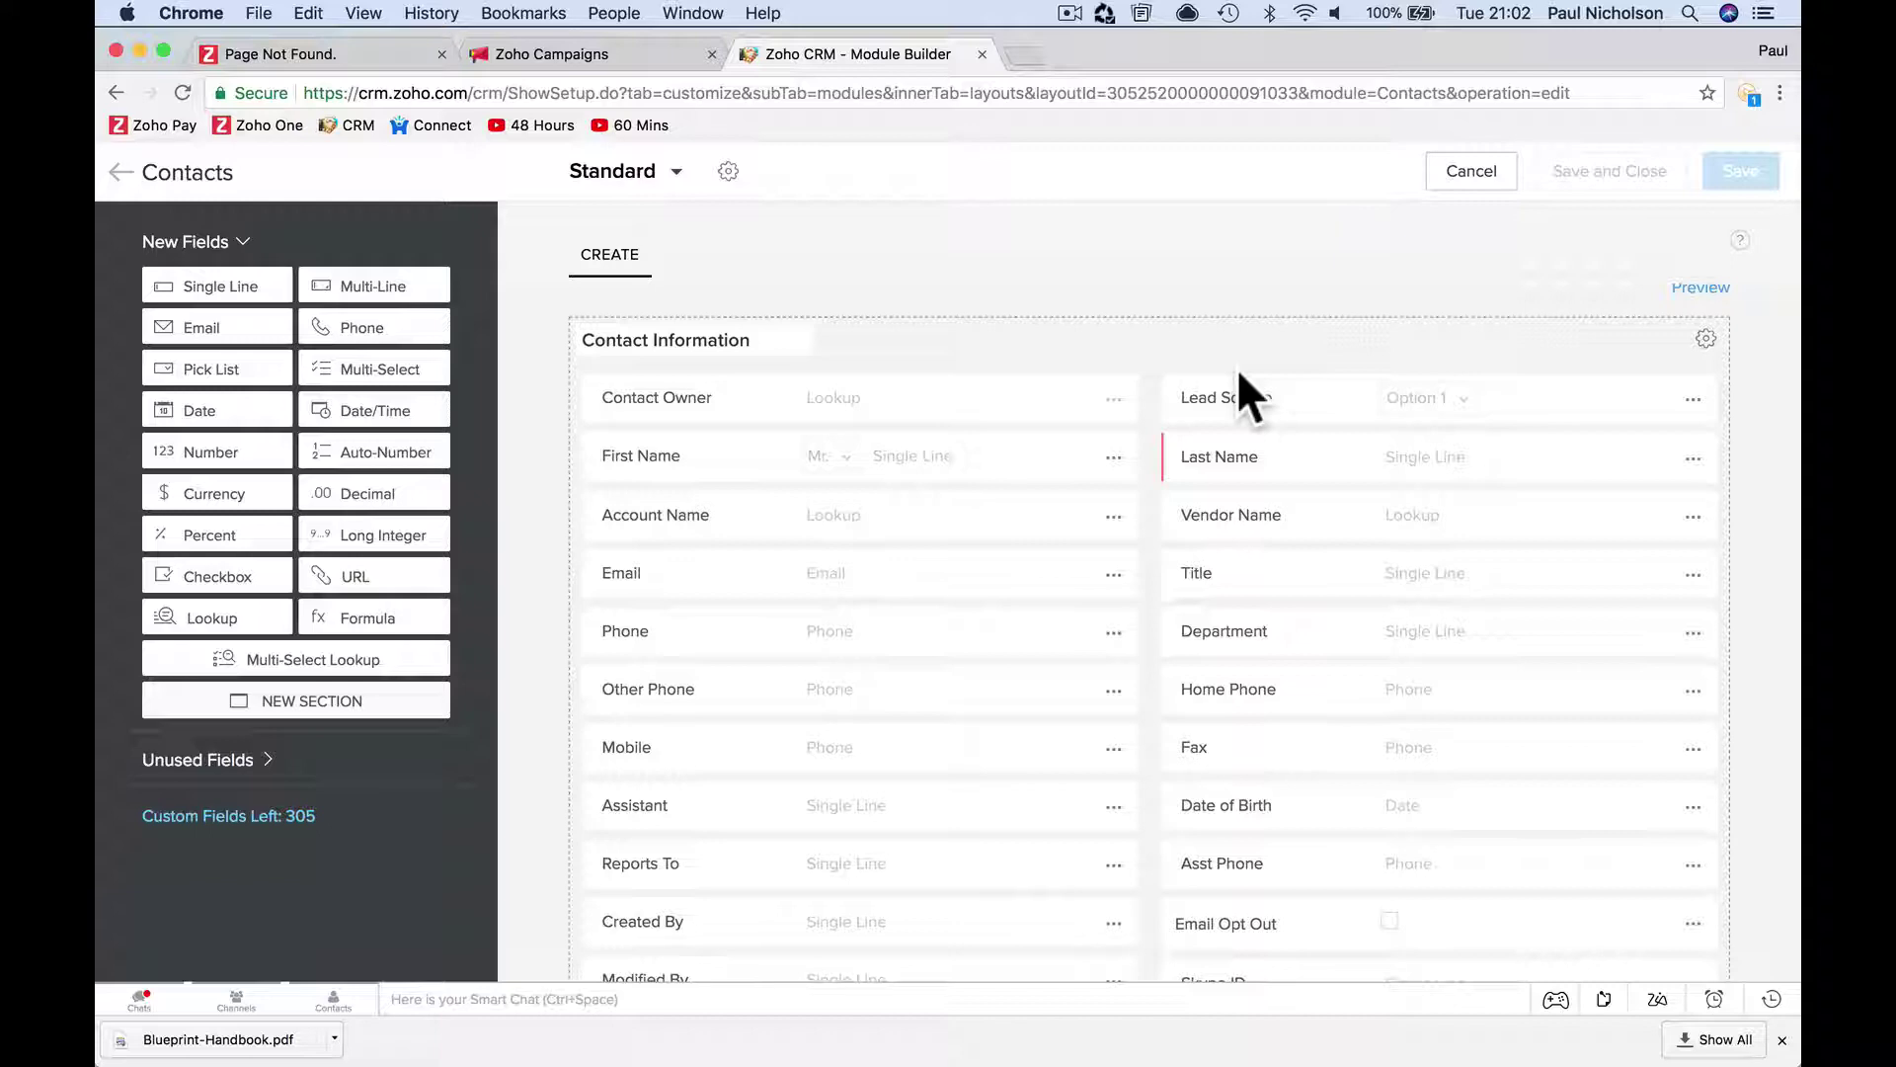
scroll(1240, 373, down, 5)
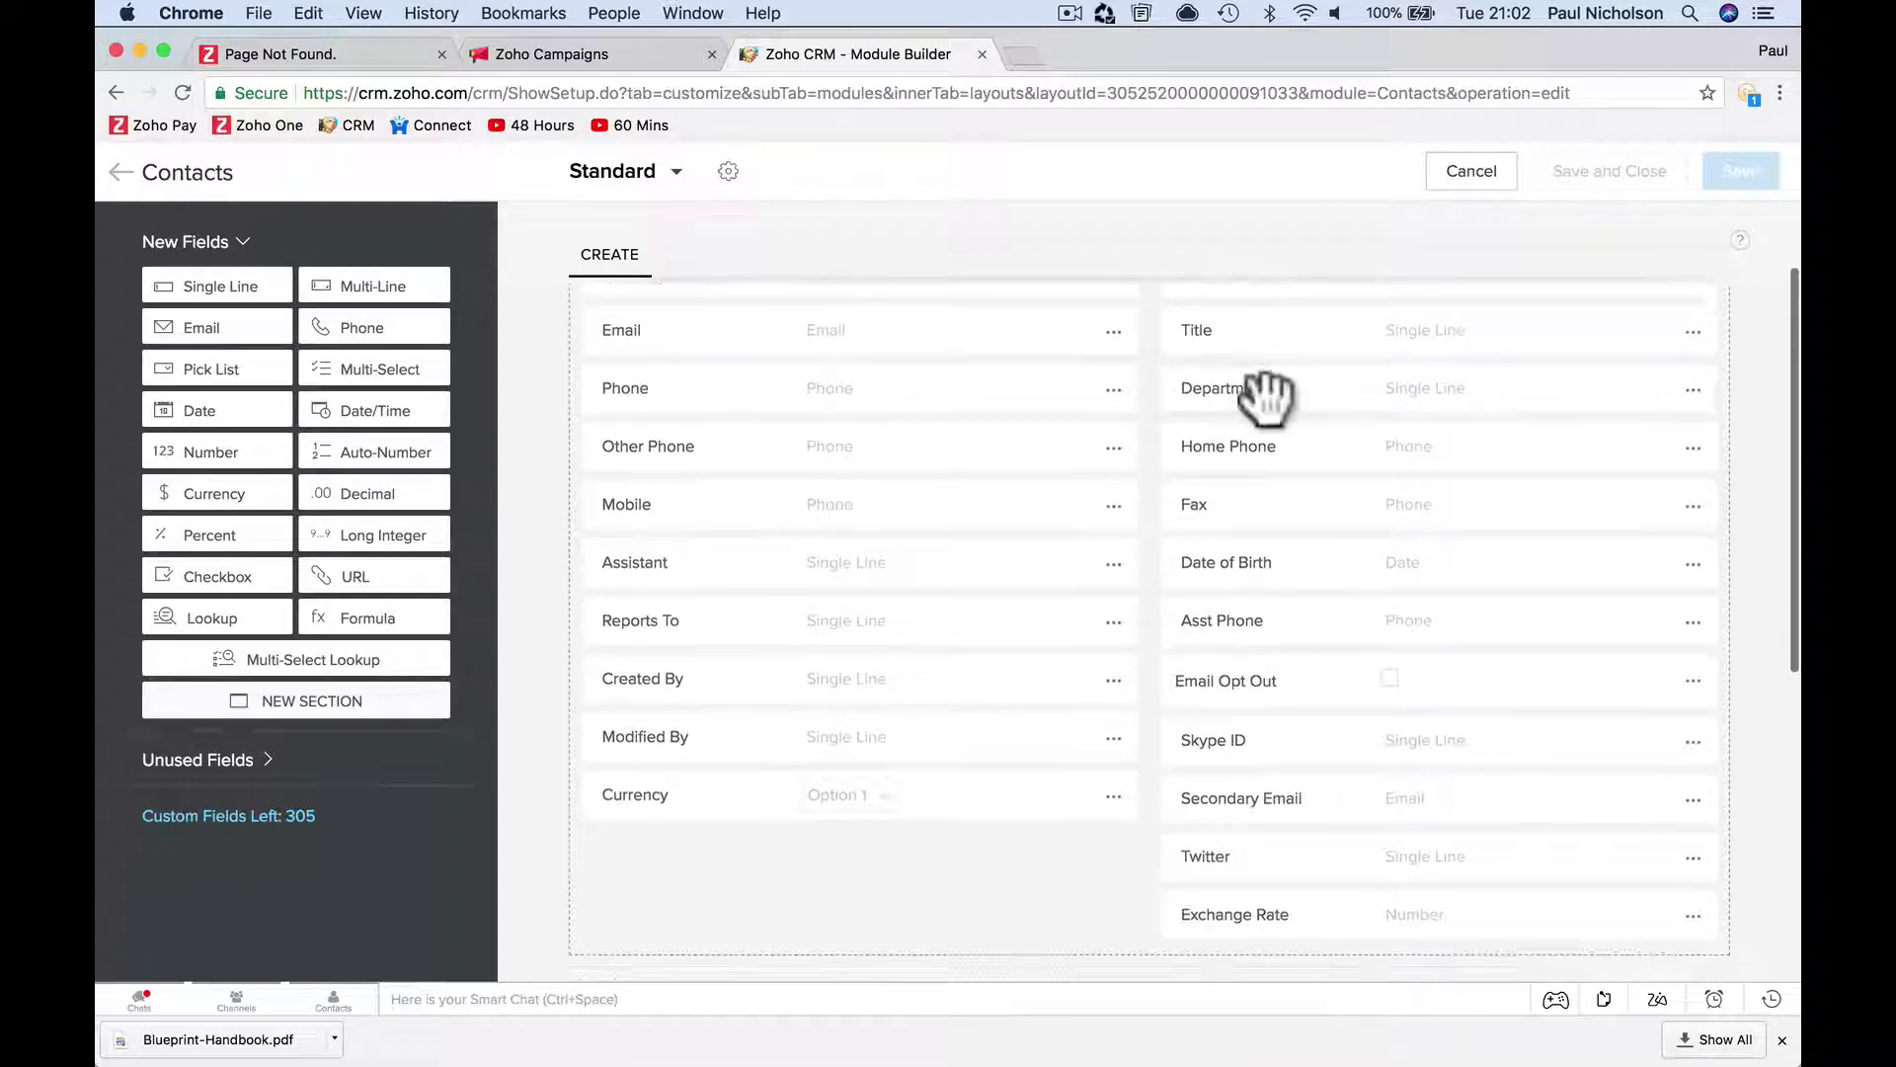
scroll(1240, 373, up, 5)
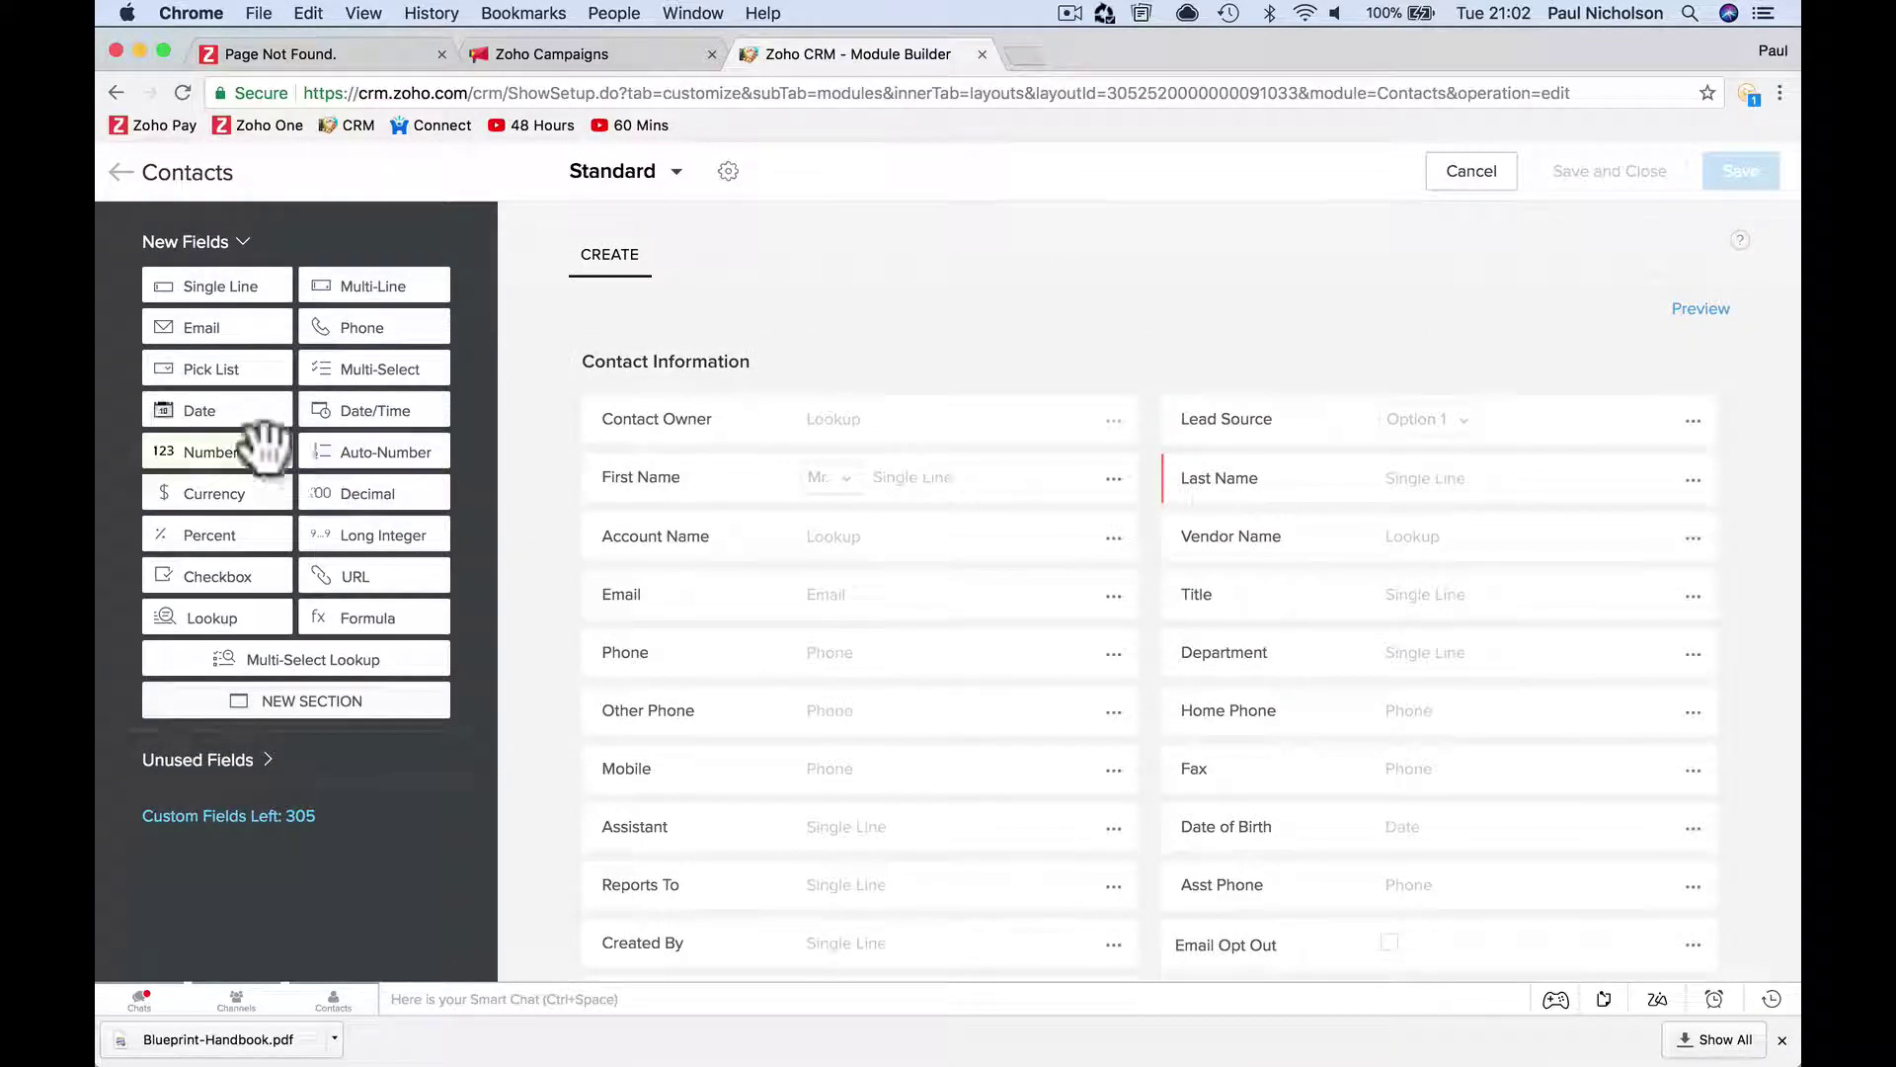
drag(247, 376, 1230, 397)
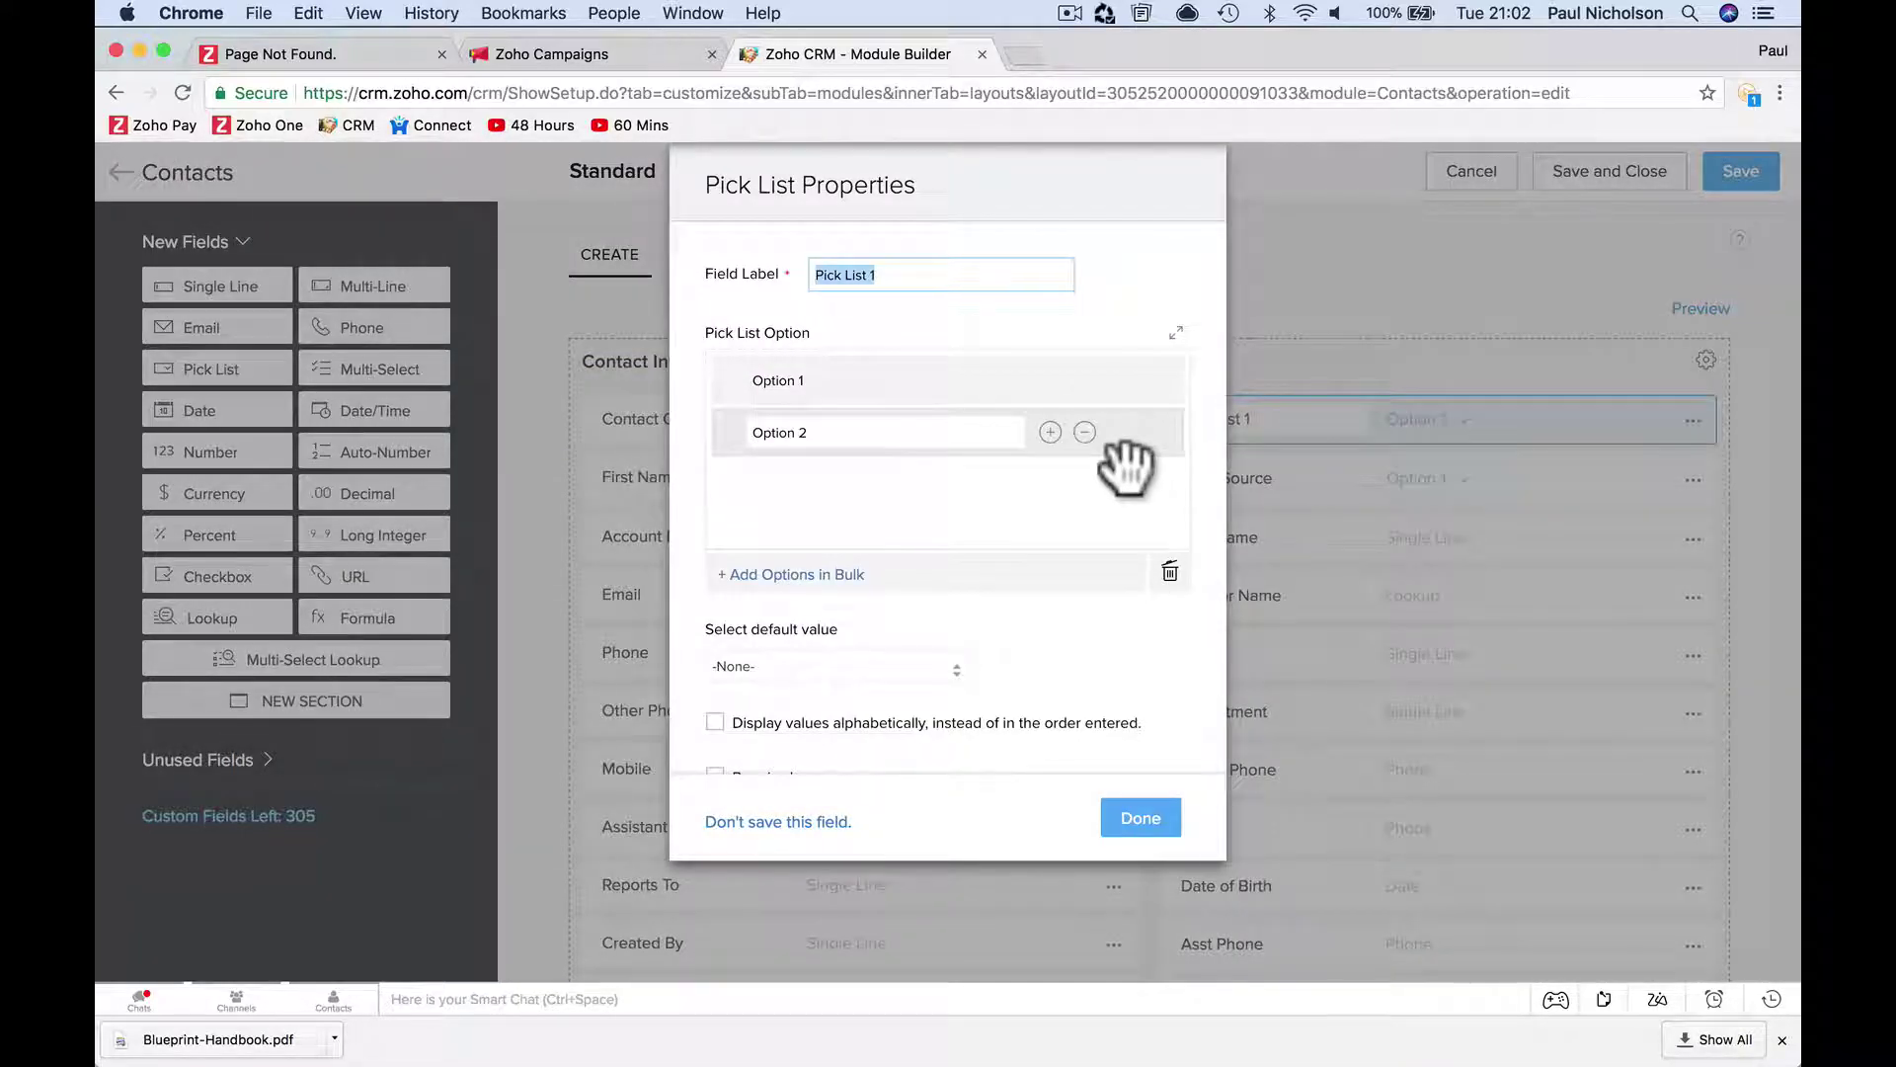
Name the pick list Contact Type and enter options Member, Vendor, Affiliate and Salesman.
text(Contact Type)
key(Tab)
text(Me)
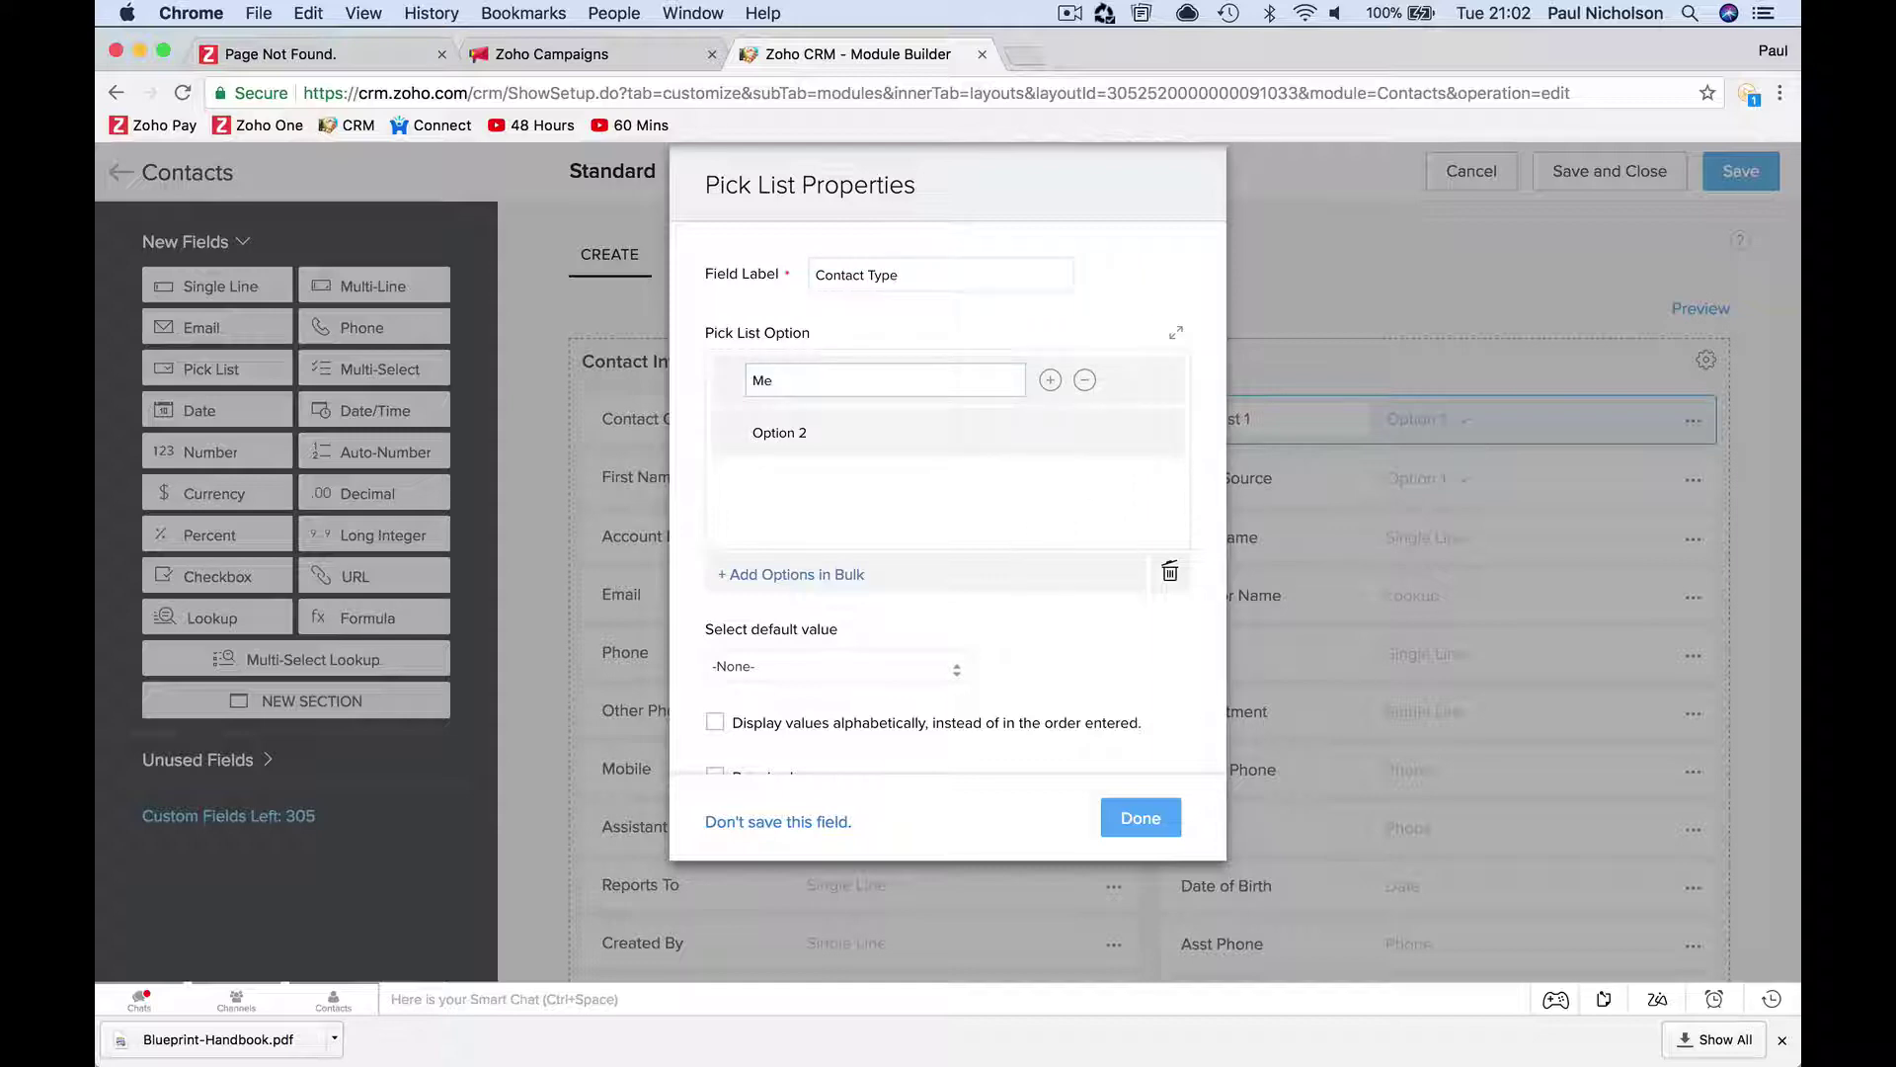
text(mber)
click(973, 442)
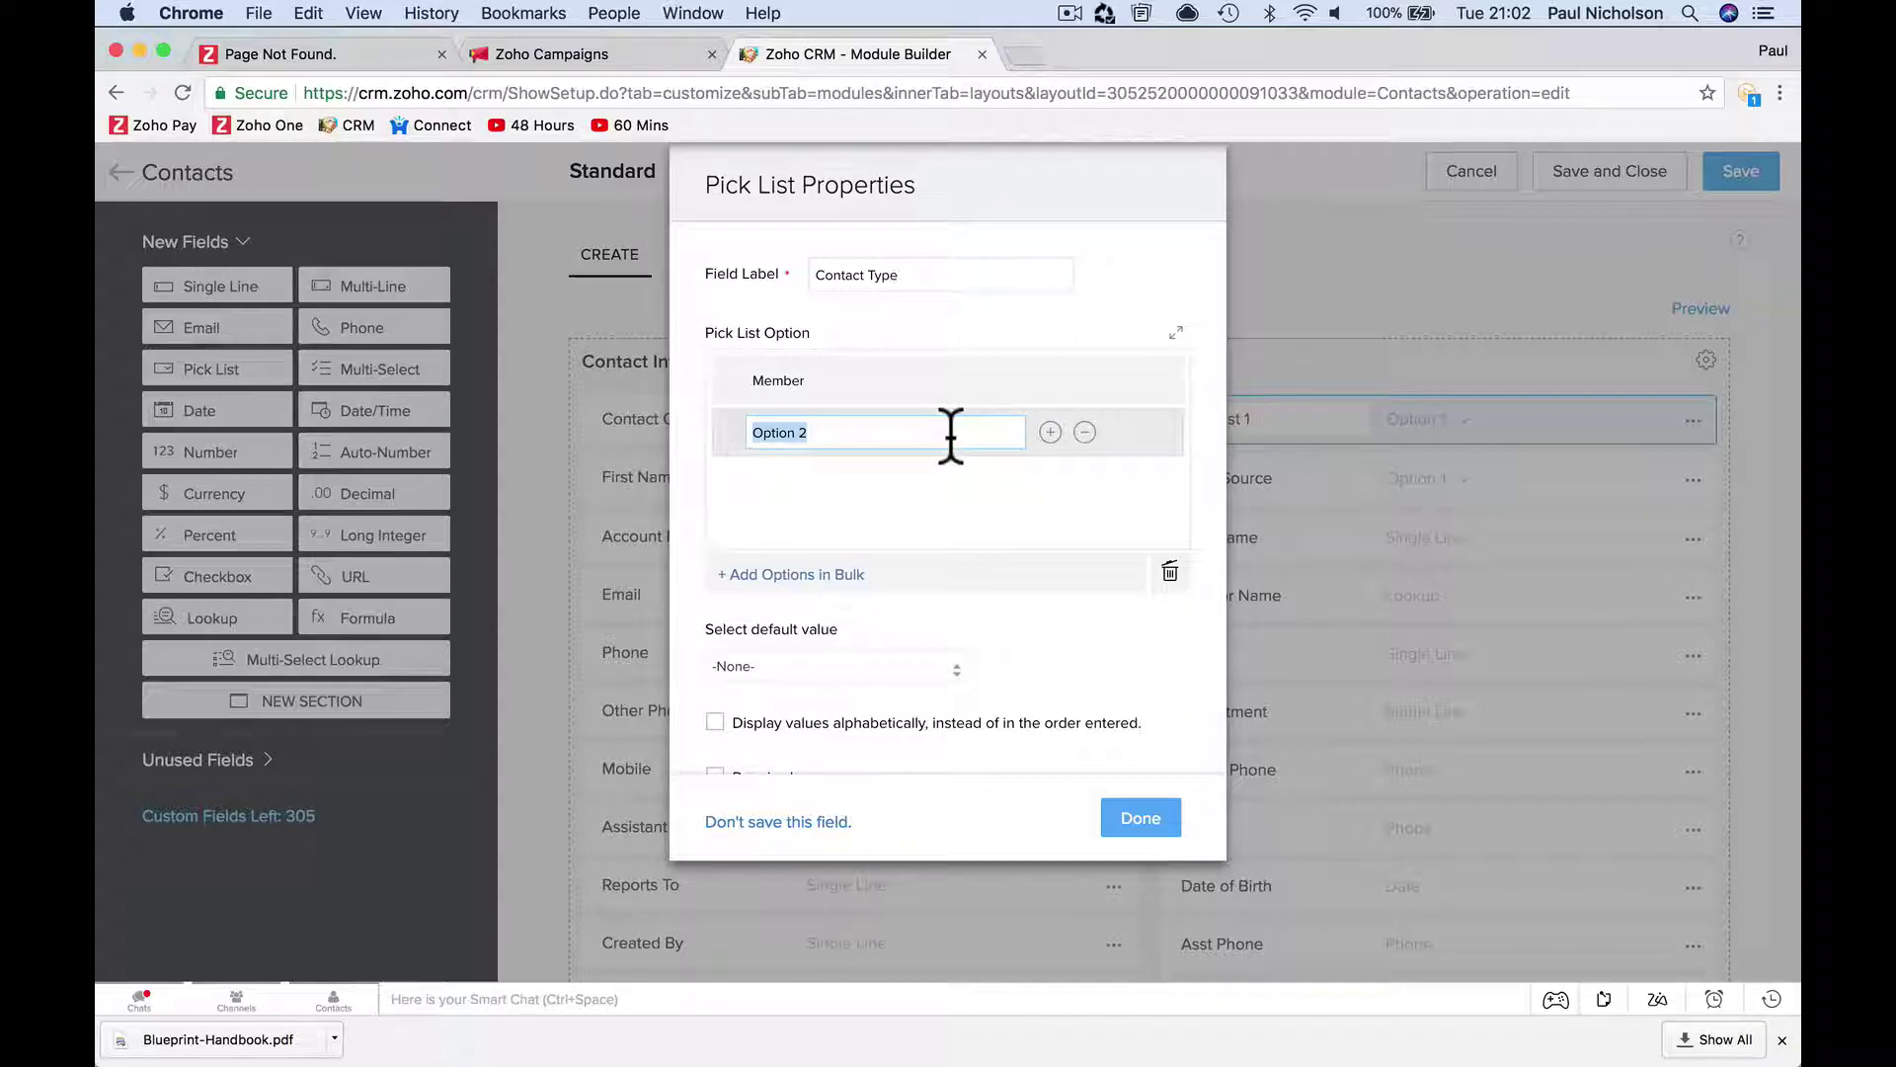
key(BackSpace)
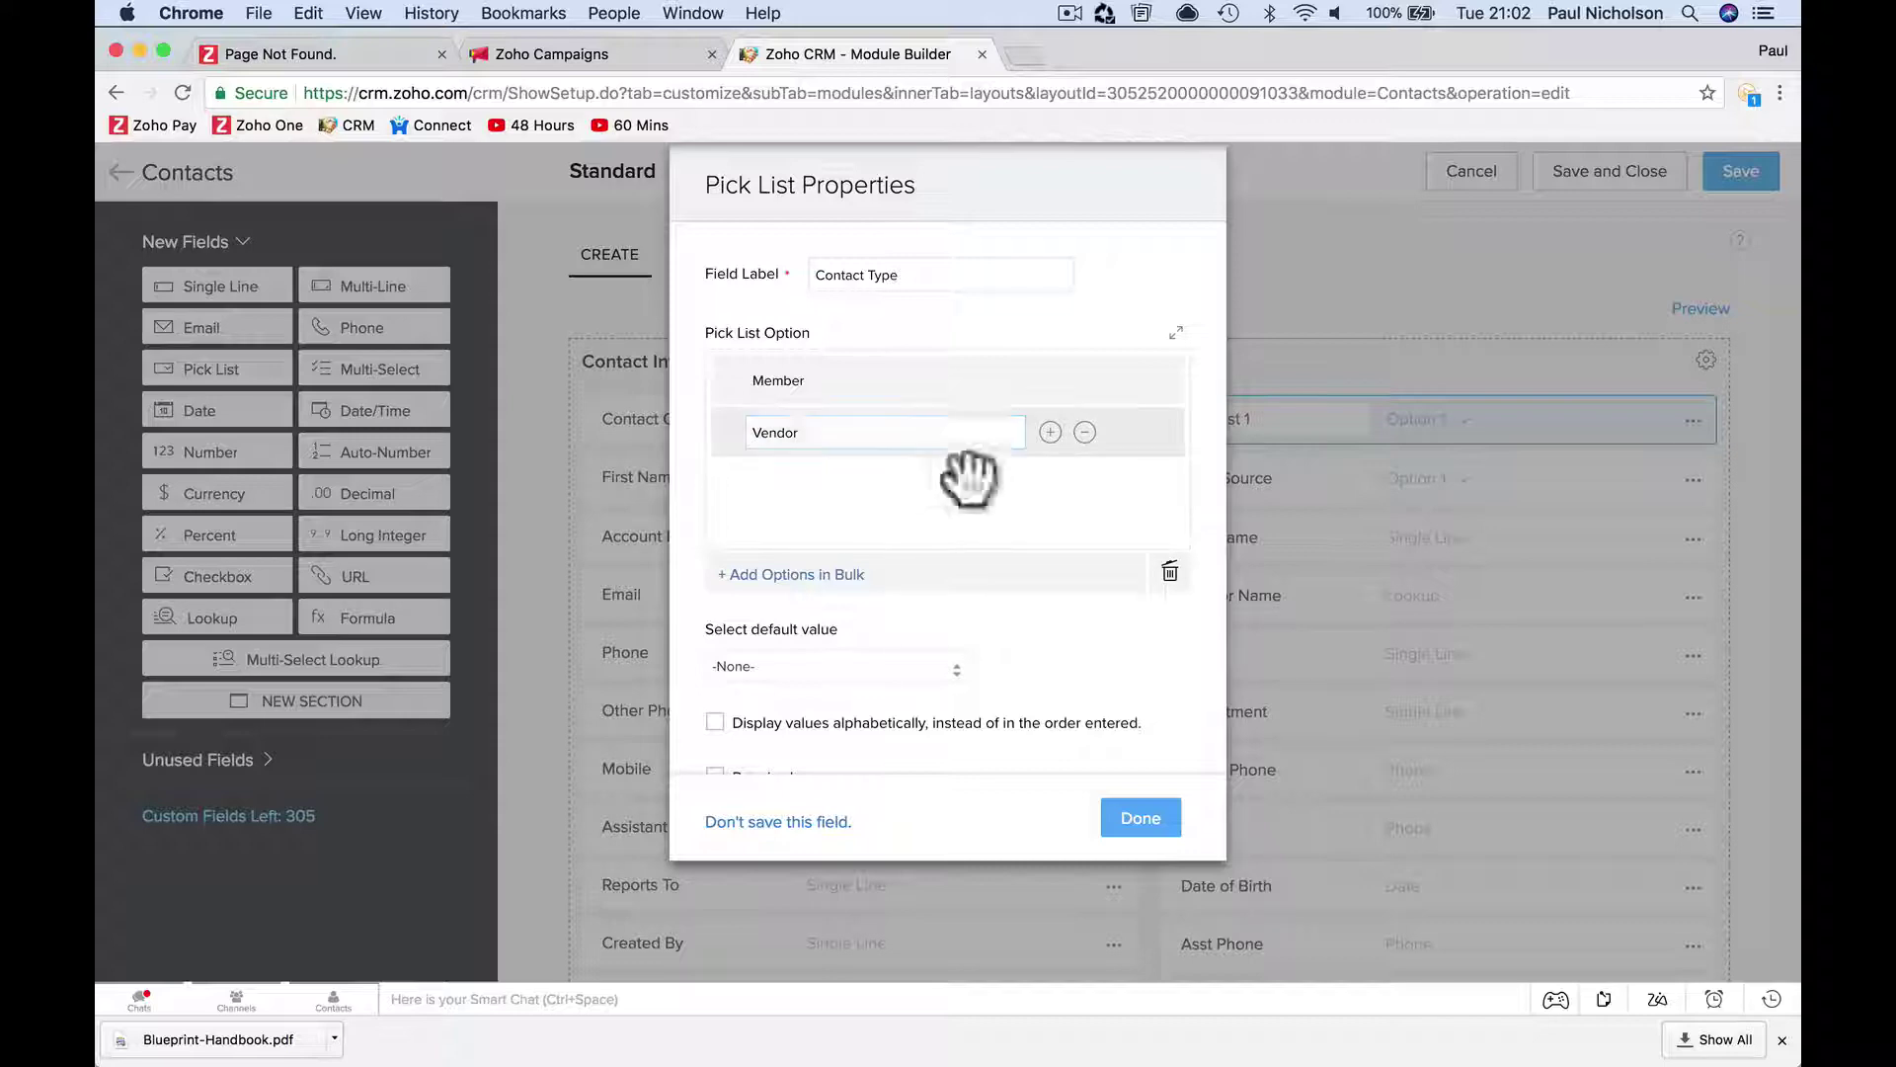
click(1050, 431)
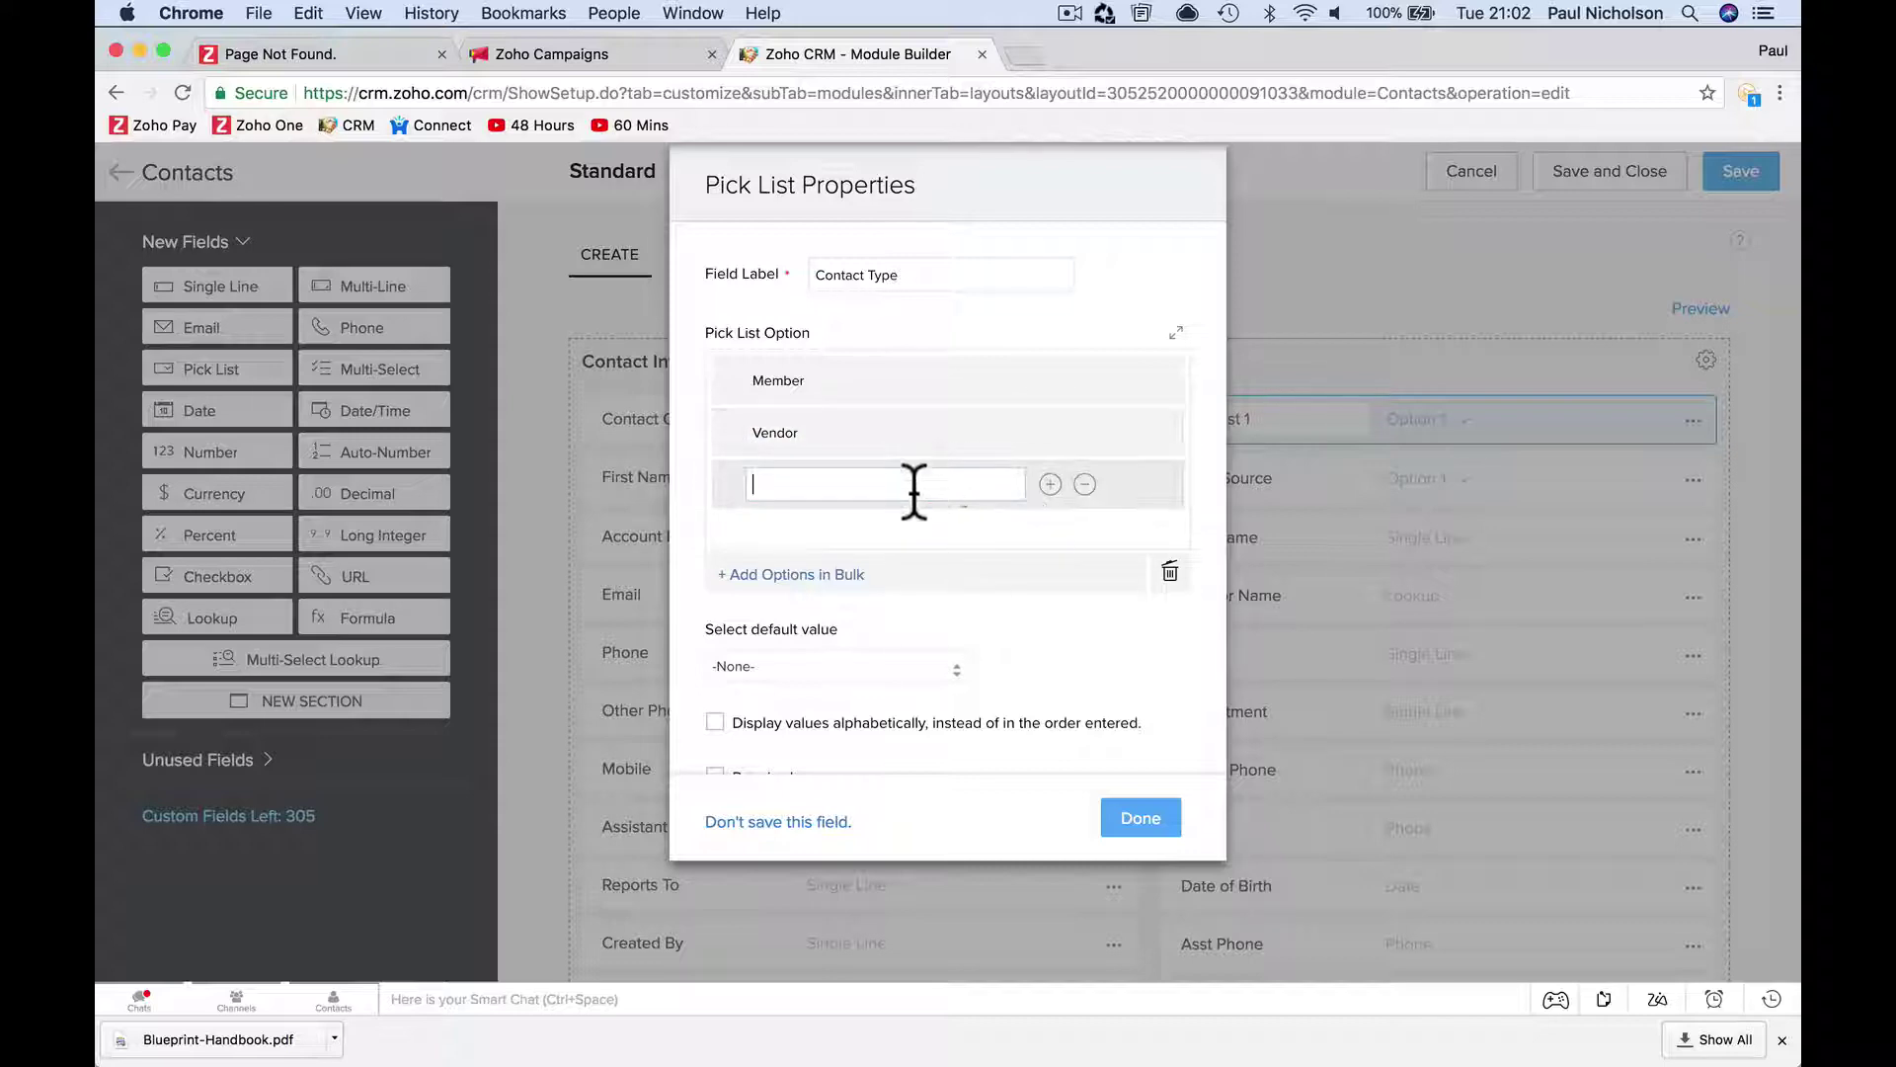
text(Affiliate)
click(1050, 484)
text(Salesman)
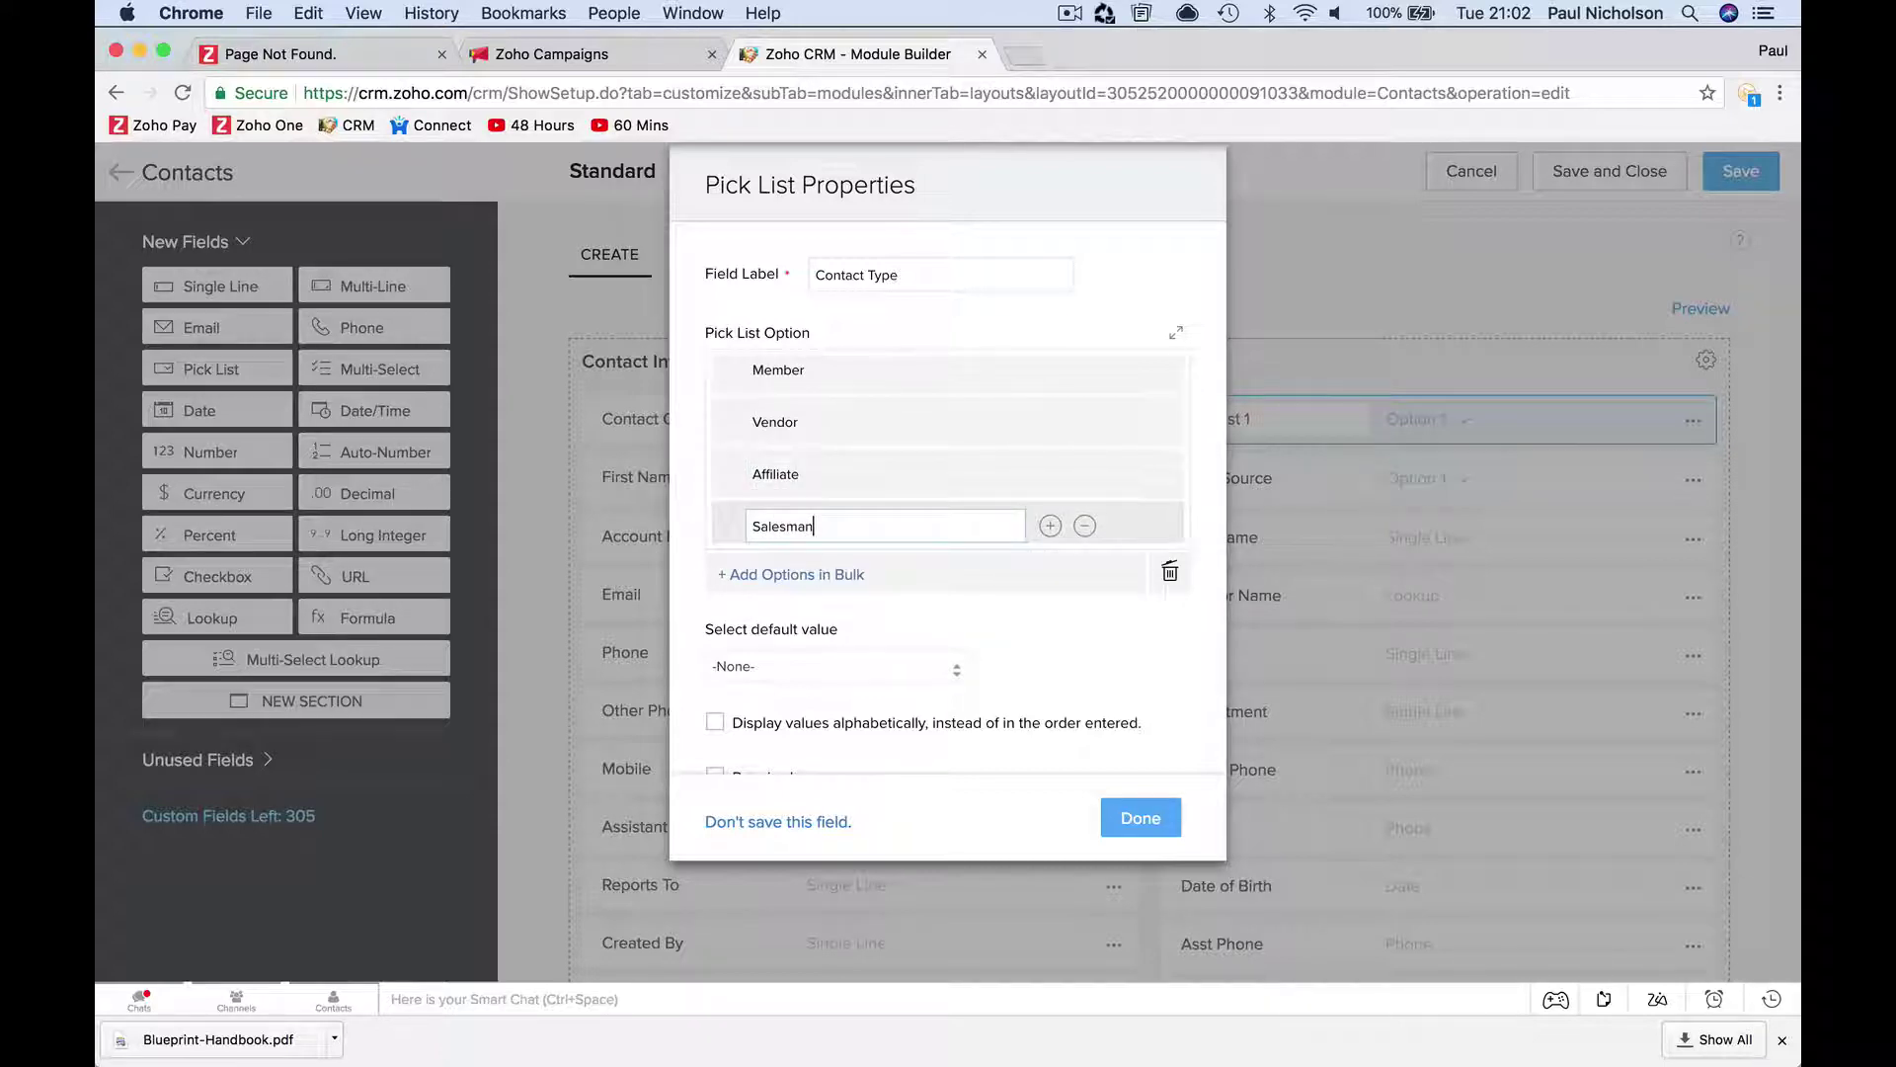
click(933, 571)
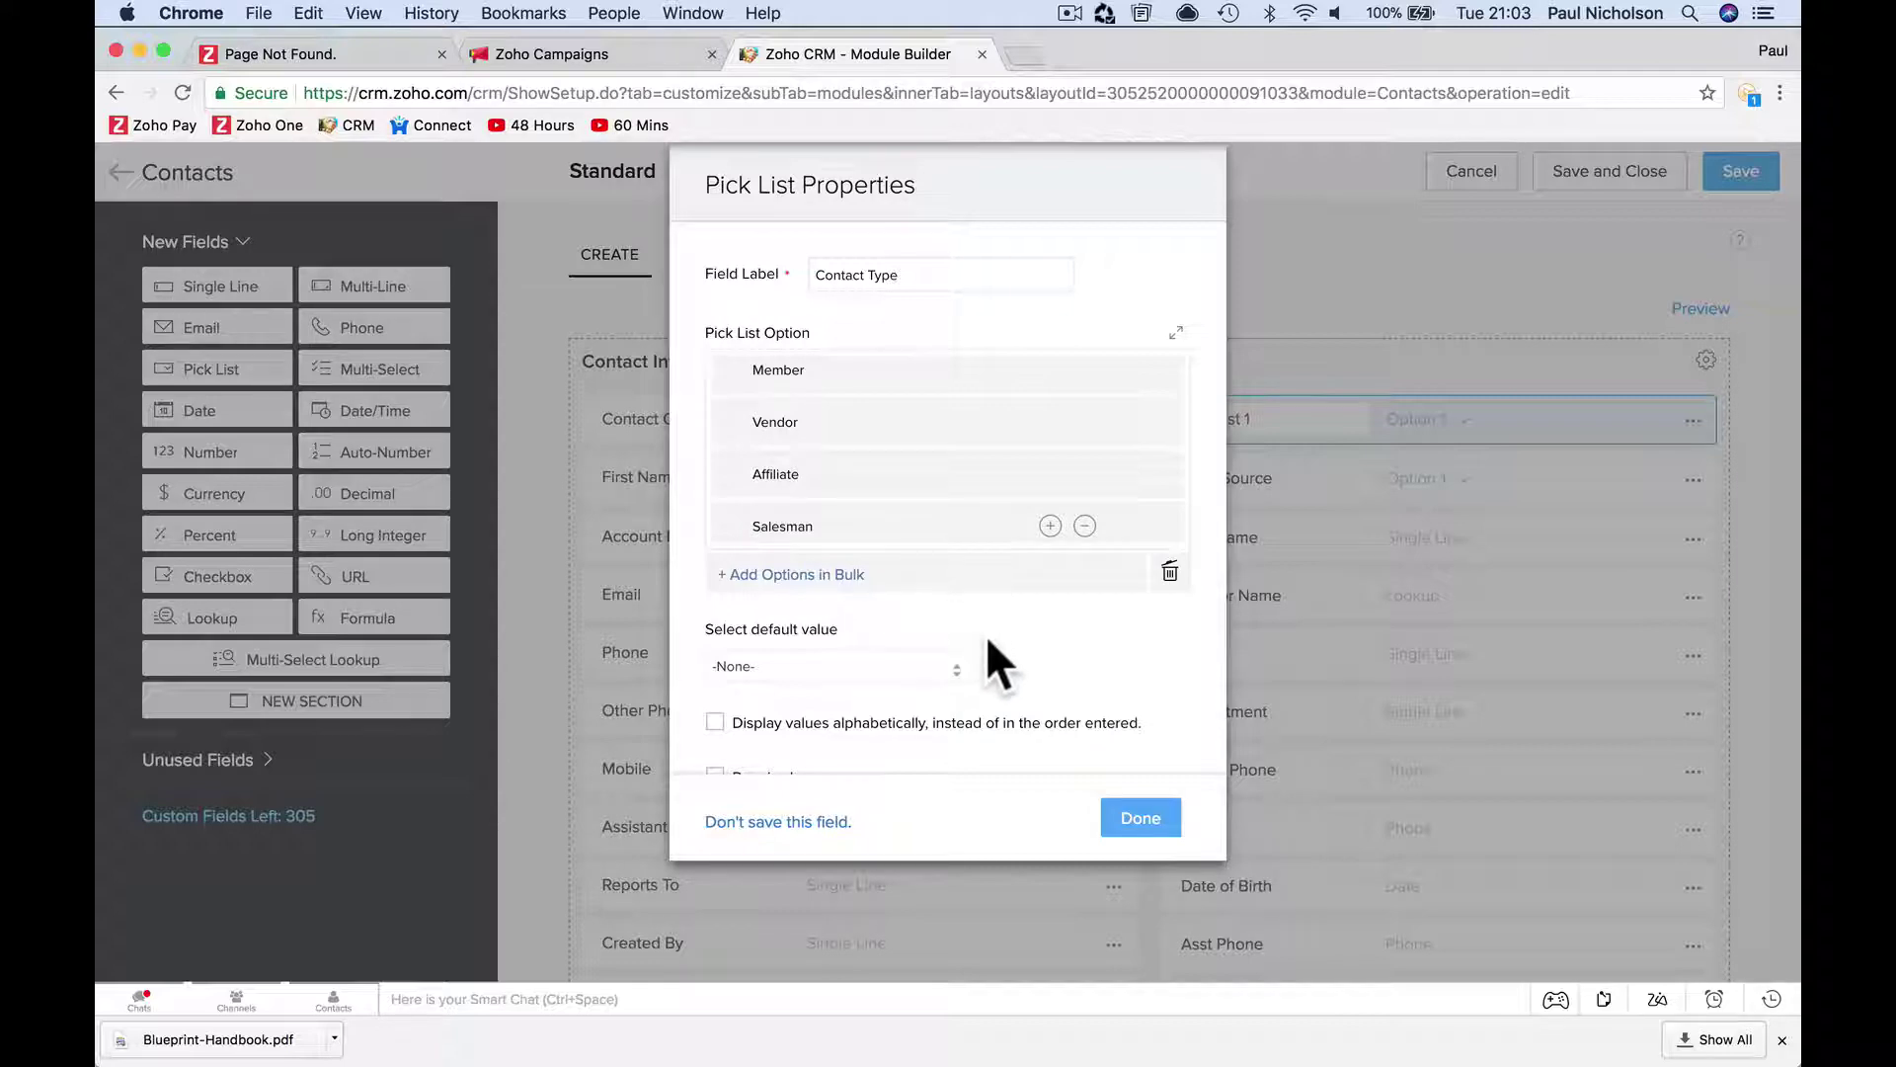
Add TBD as the fifth Contact Type option after Salesman.
click(933, 671)
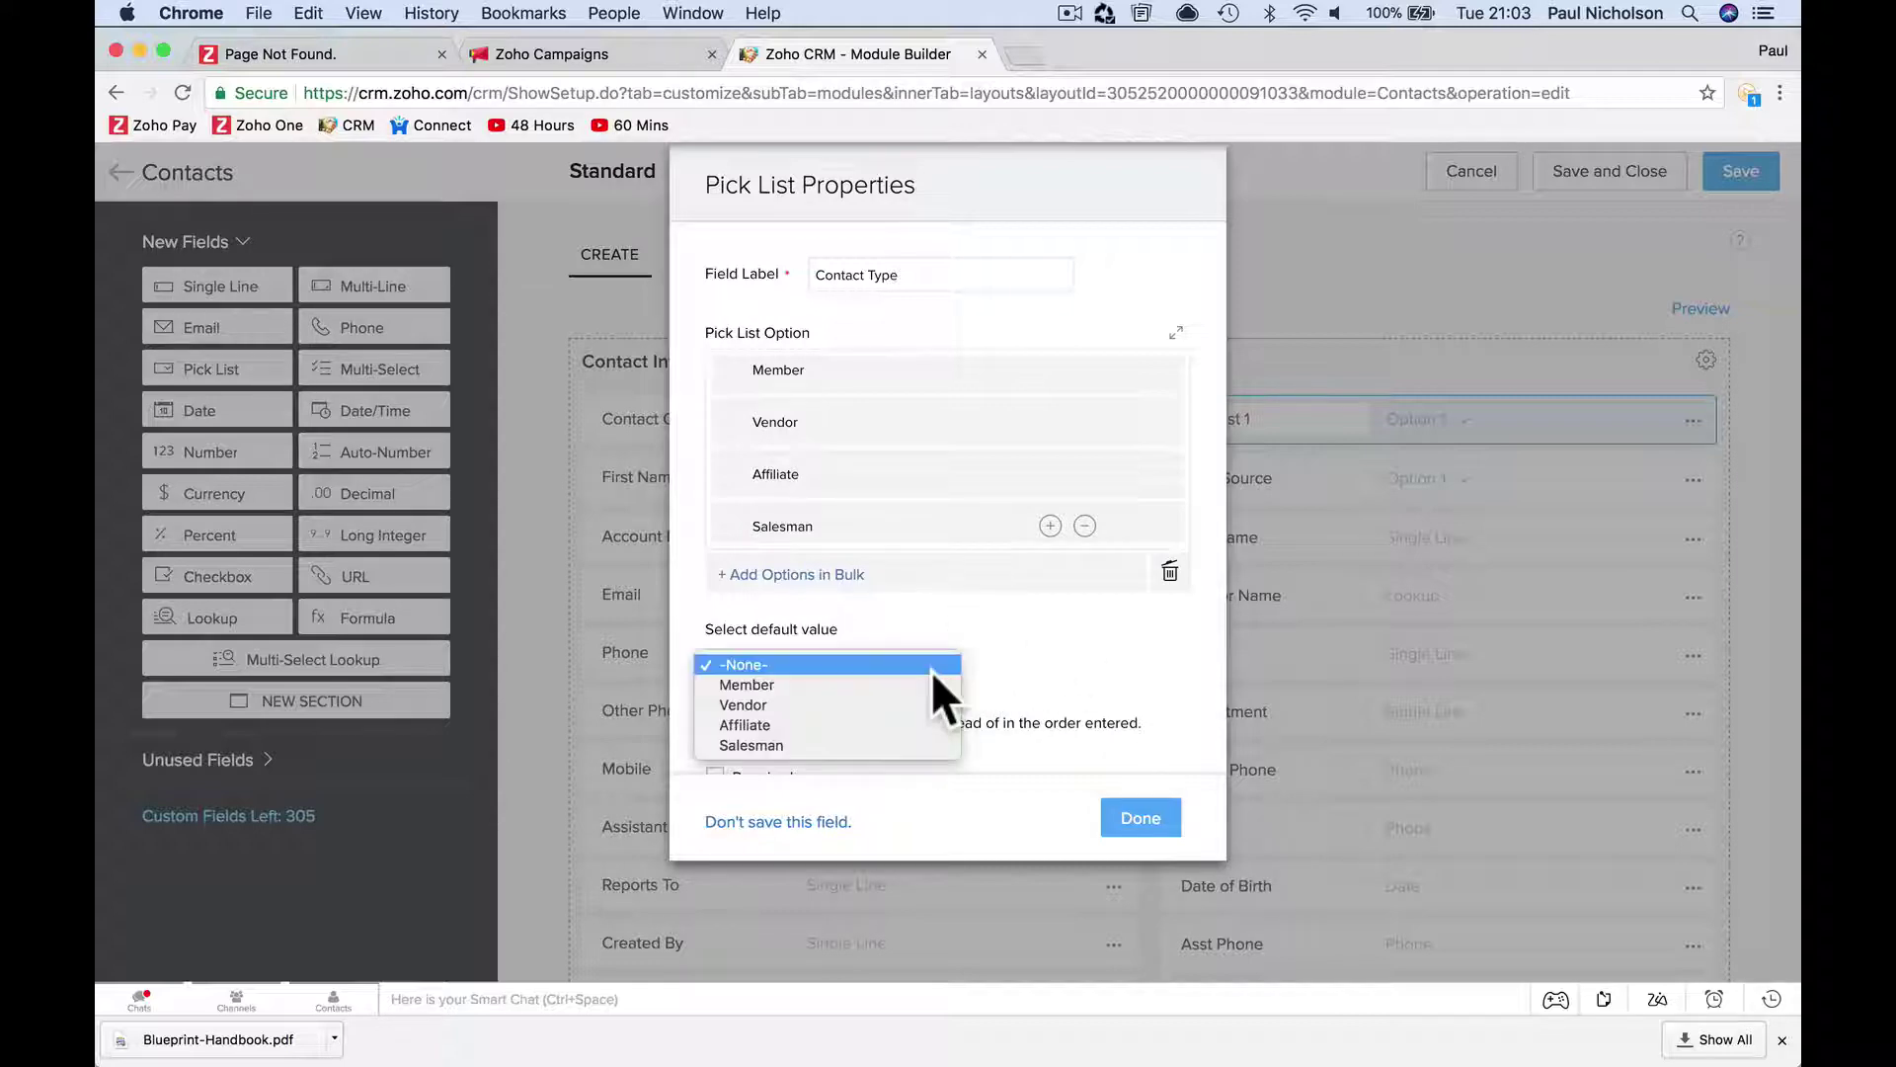
click(938, 657)
click(1050, 525)
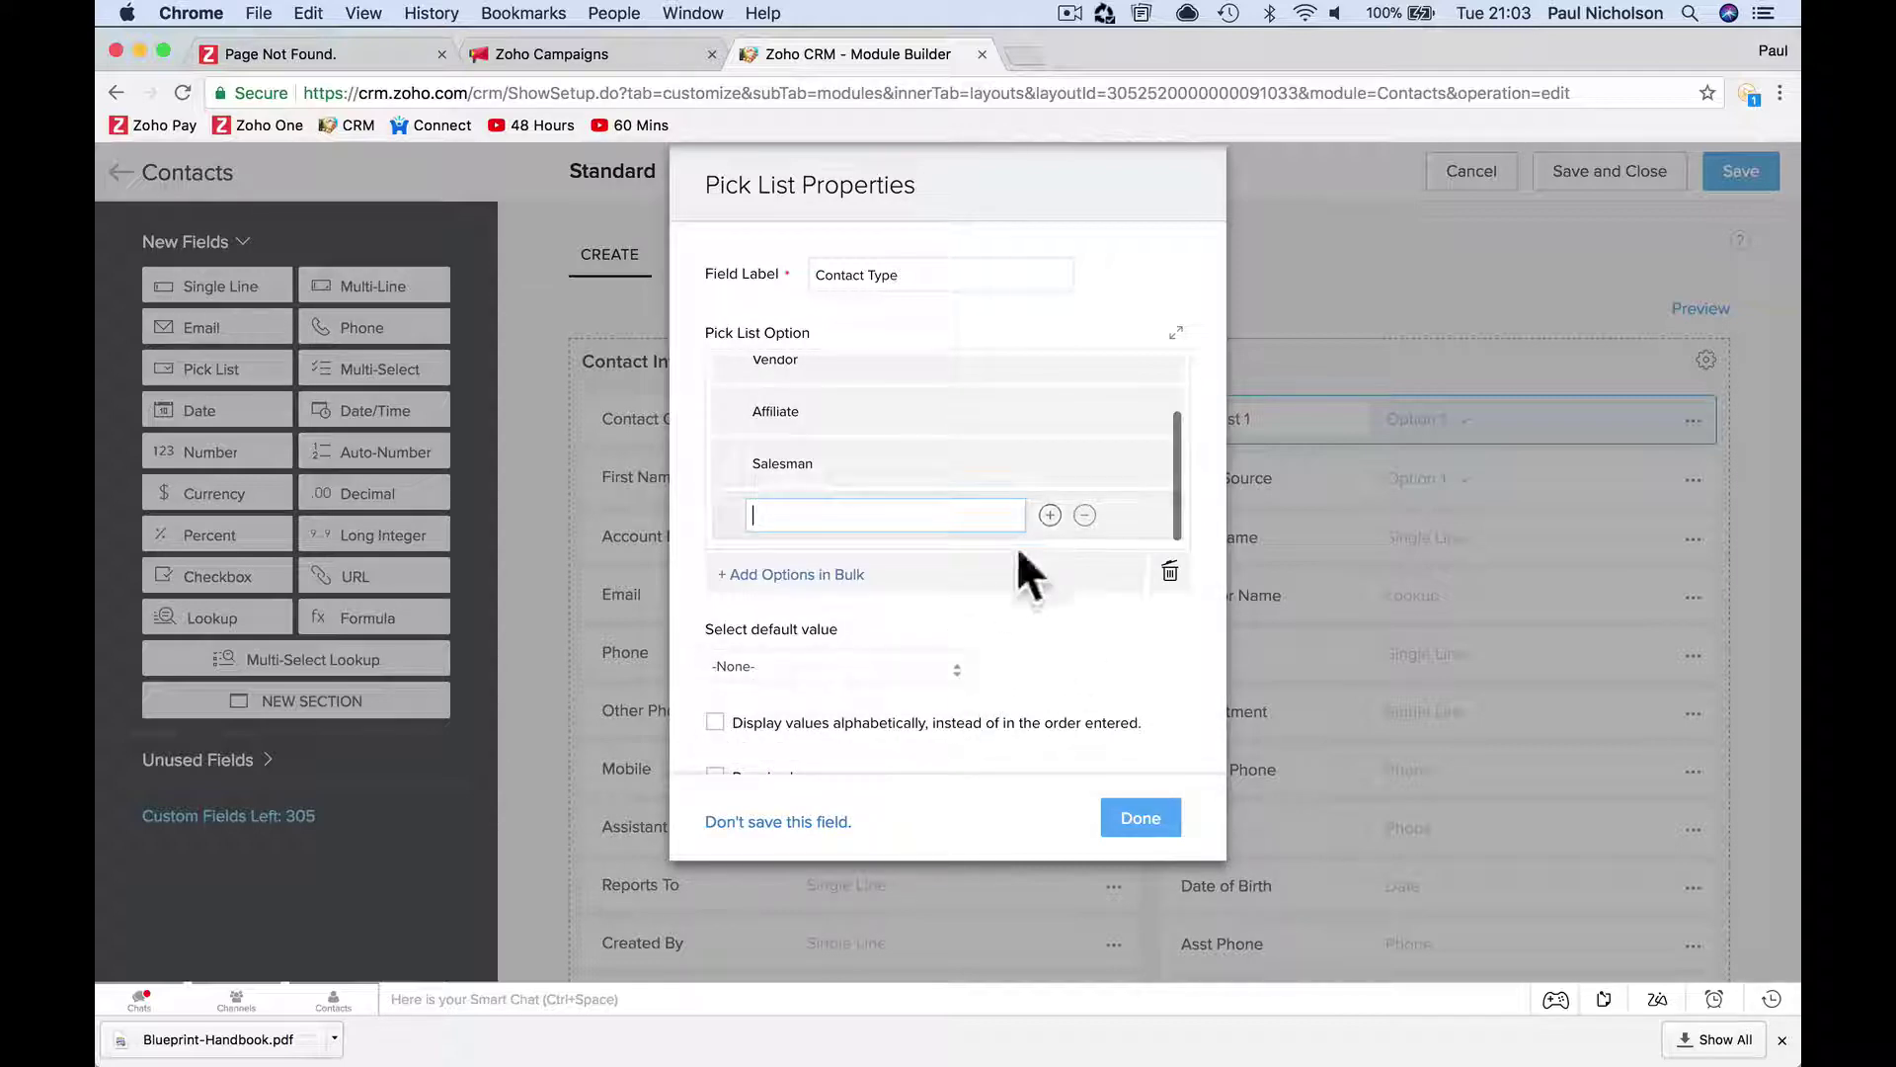
text(TBD)
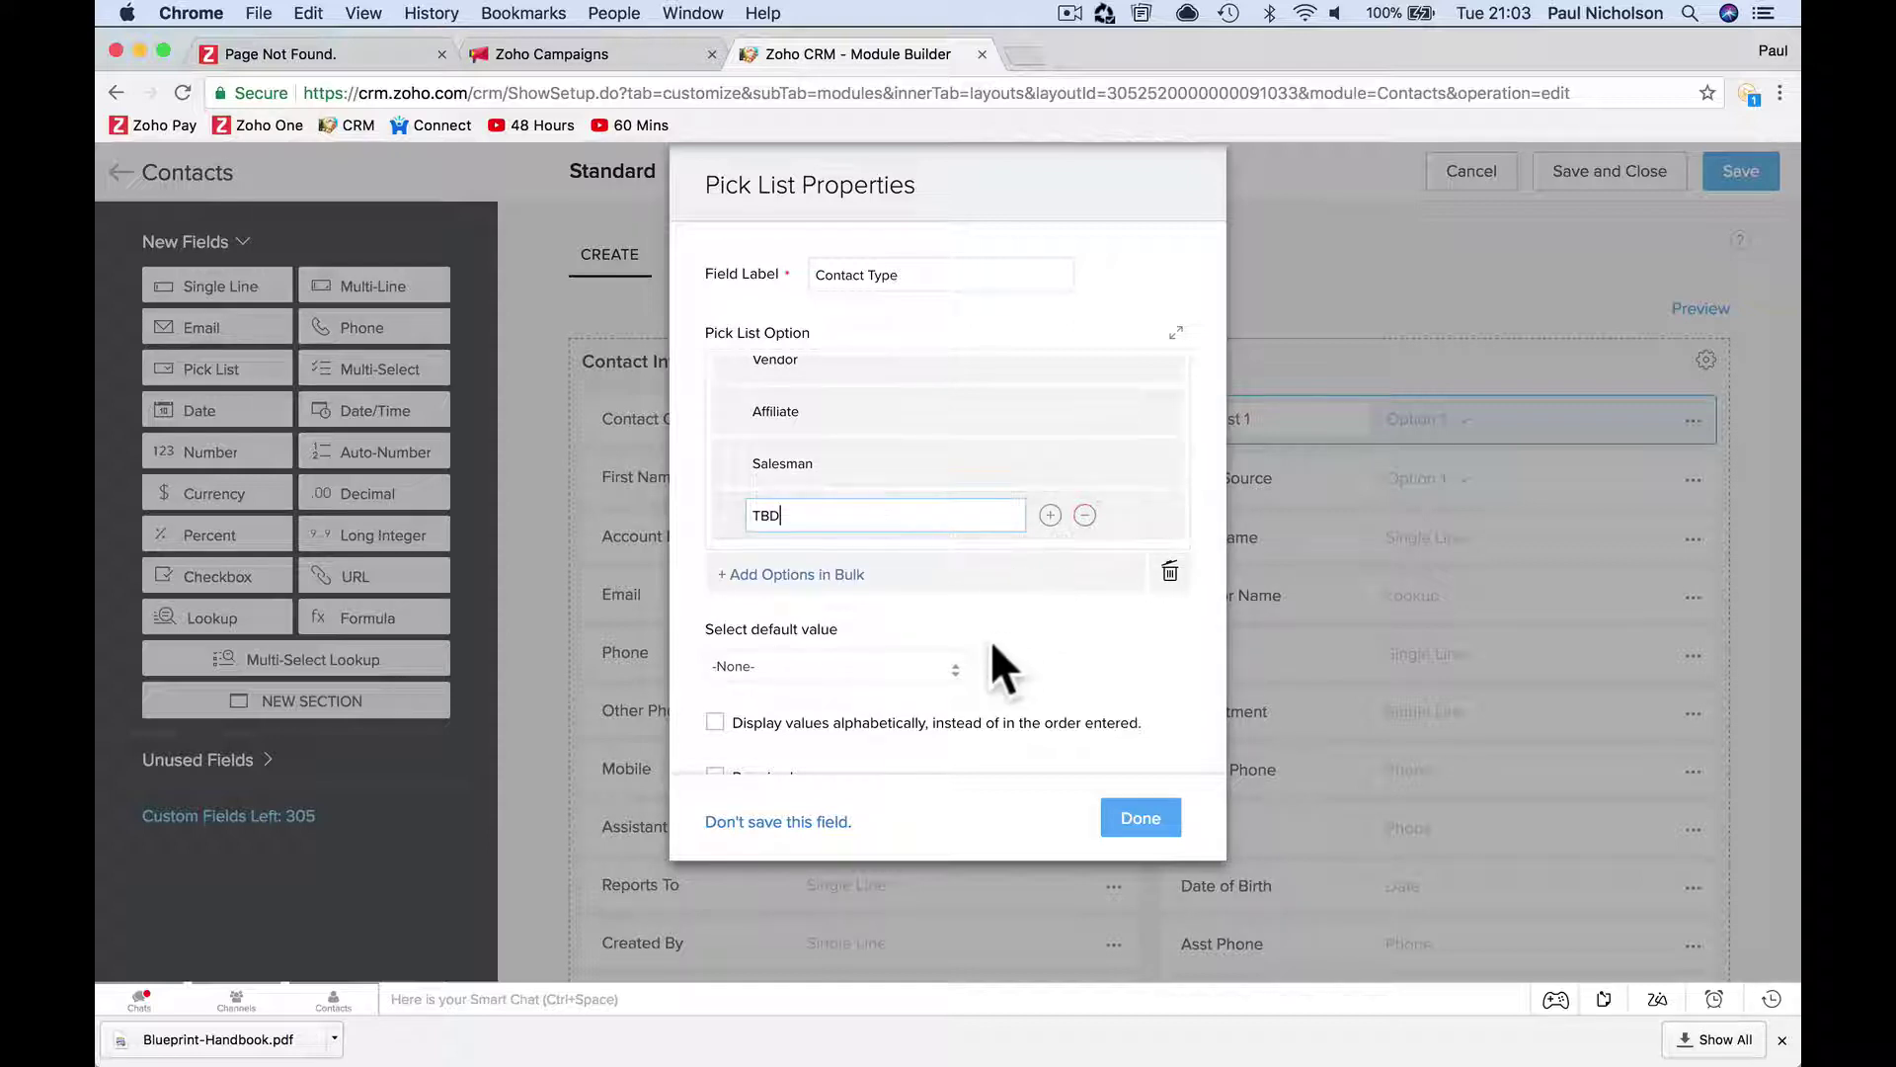
Make TBD the default value, remove the stray empty option, and confirm with Done.
click(926, 667)
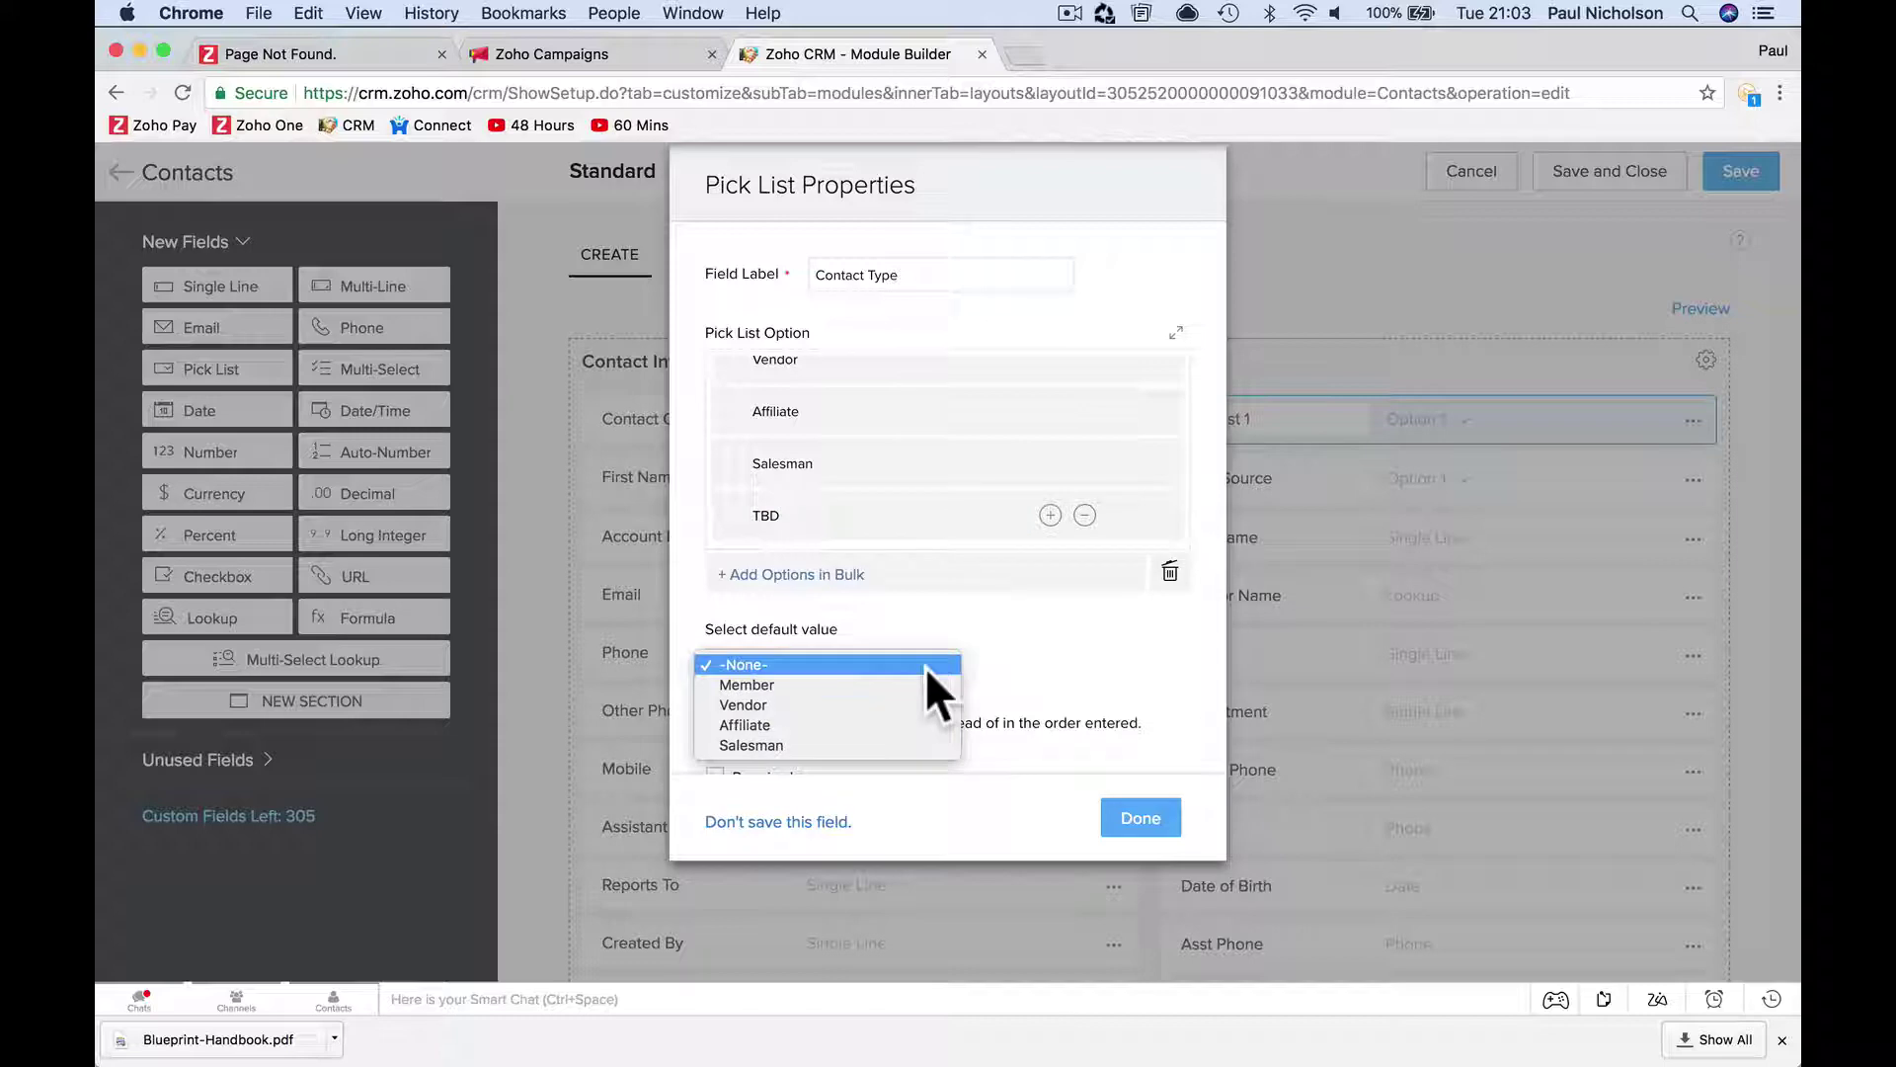
click(956, 641)
click(1050, 515)
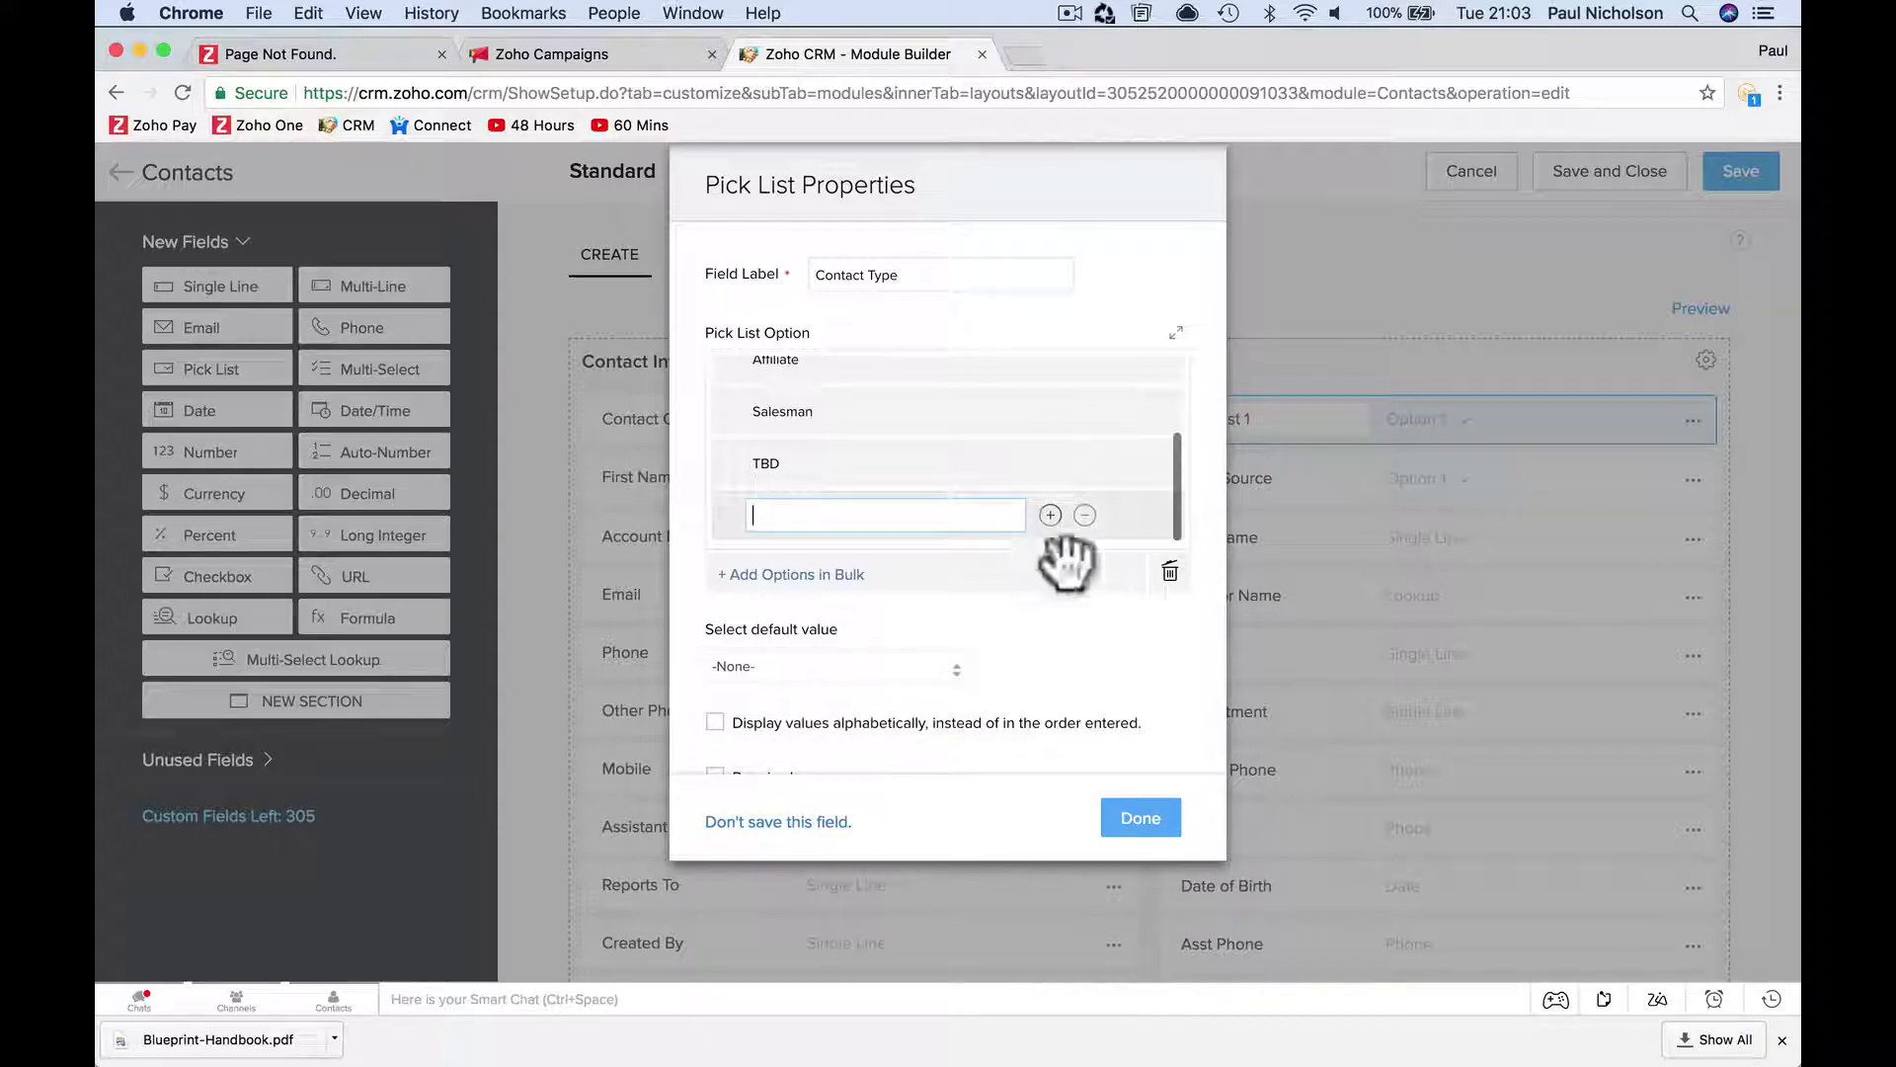
click(1084, 515)
click(928, 668)
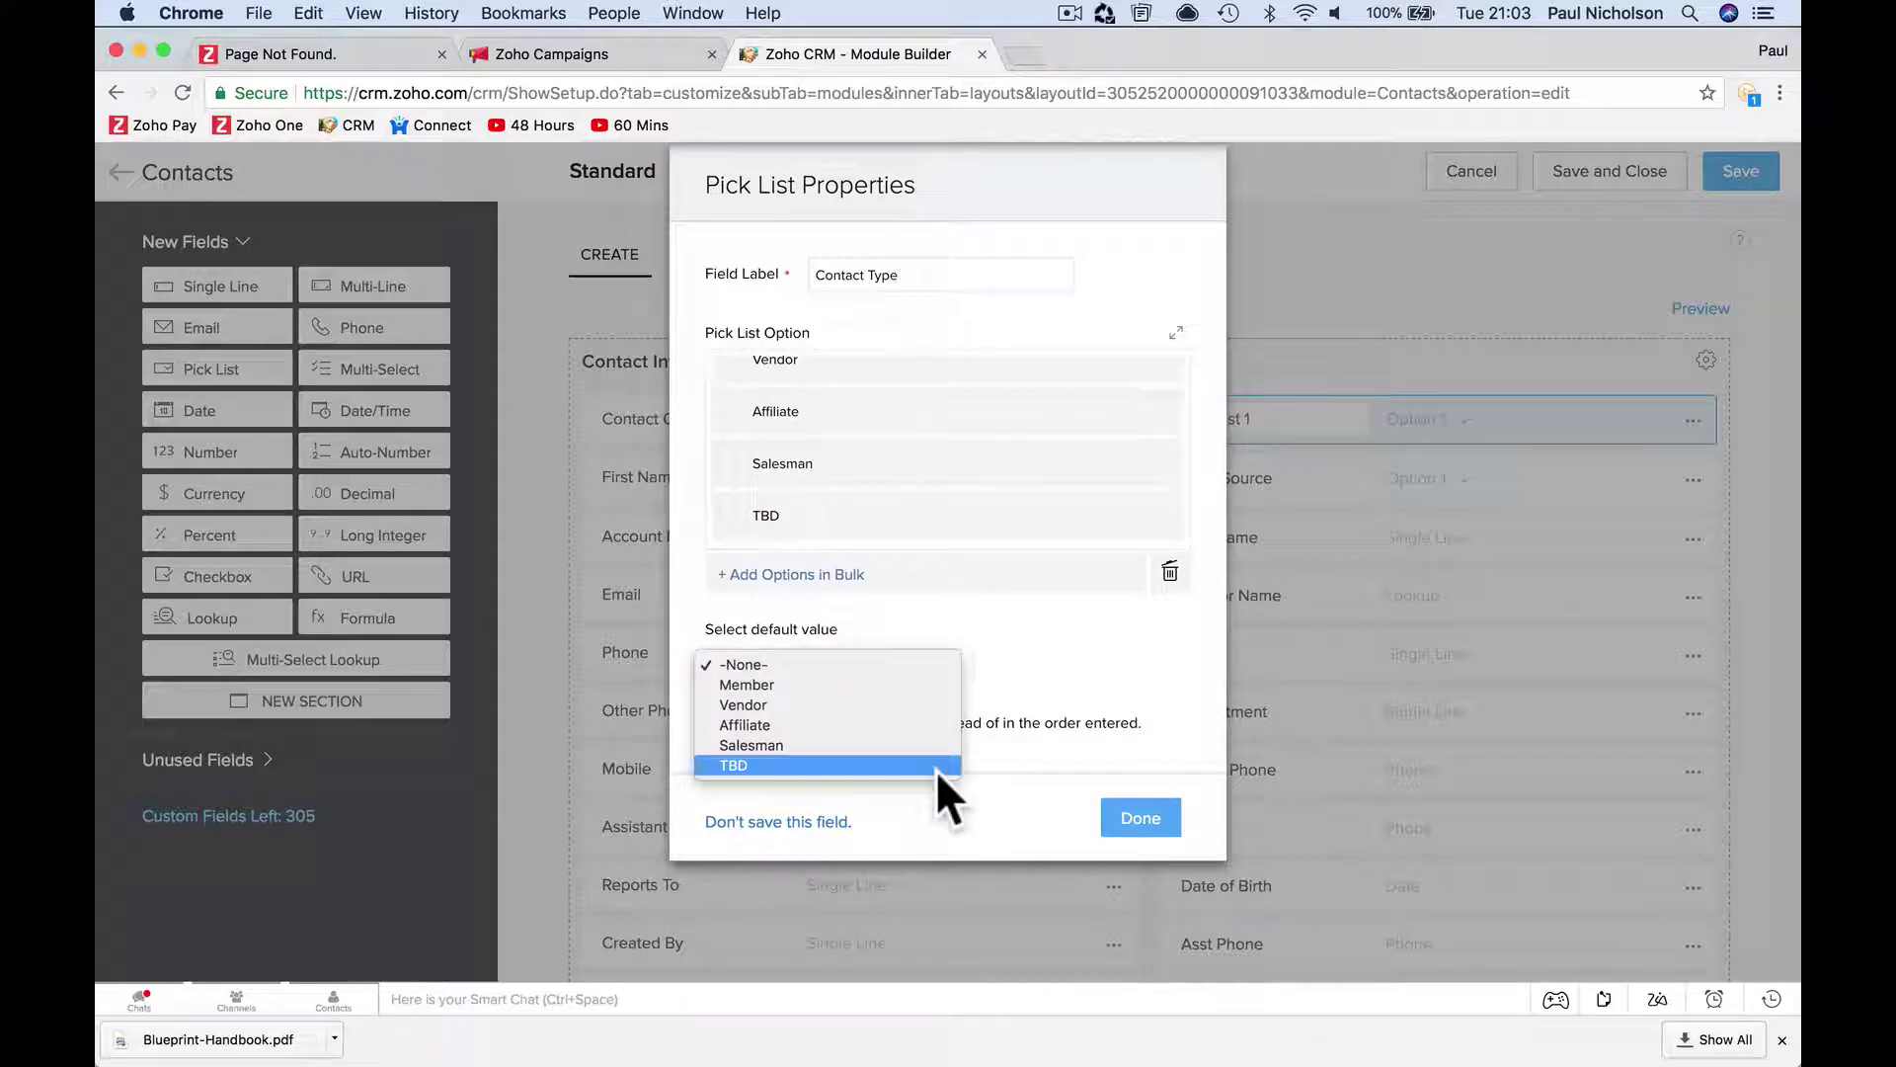
click(933, 765)
scroll(846, 751, down, 2)
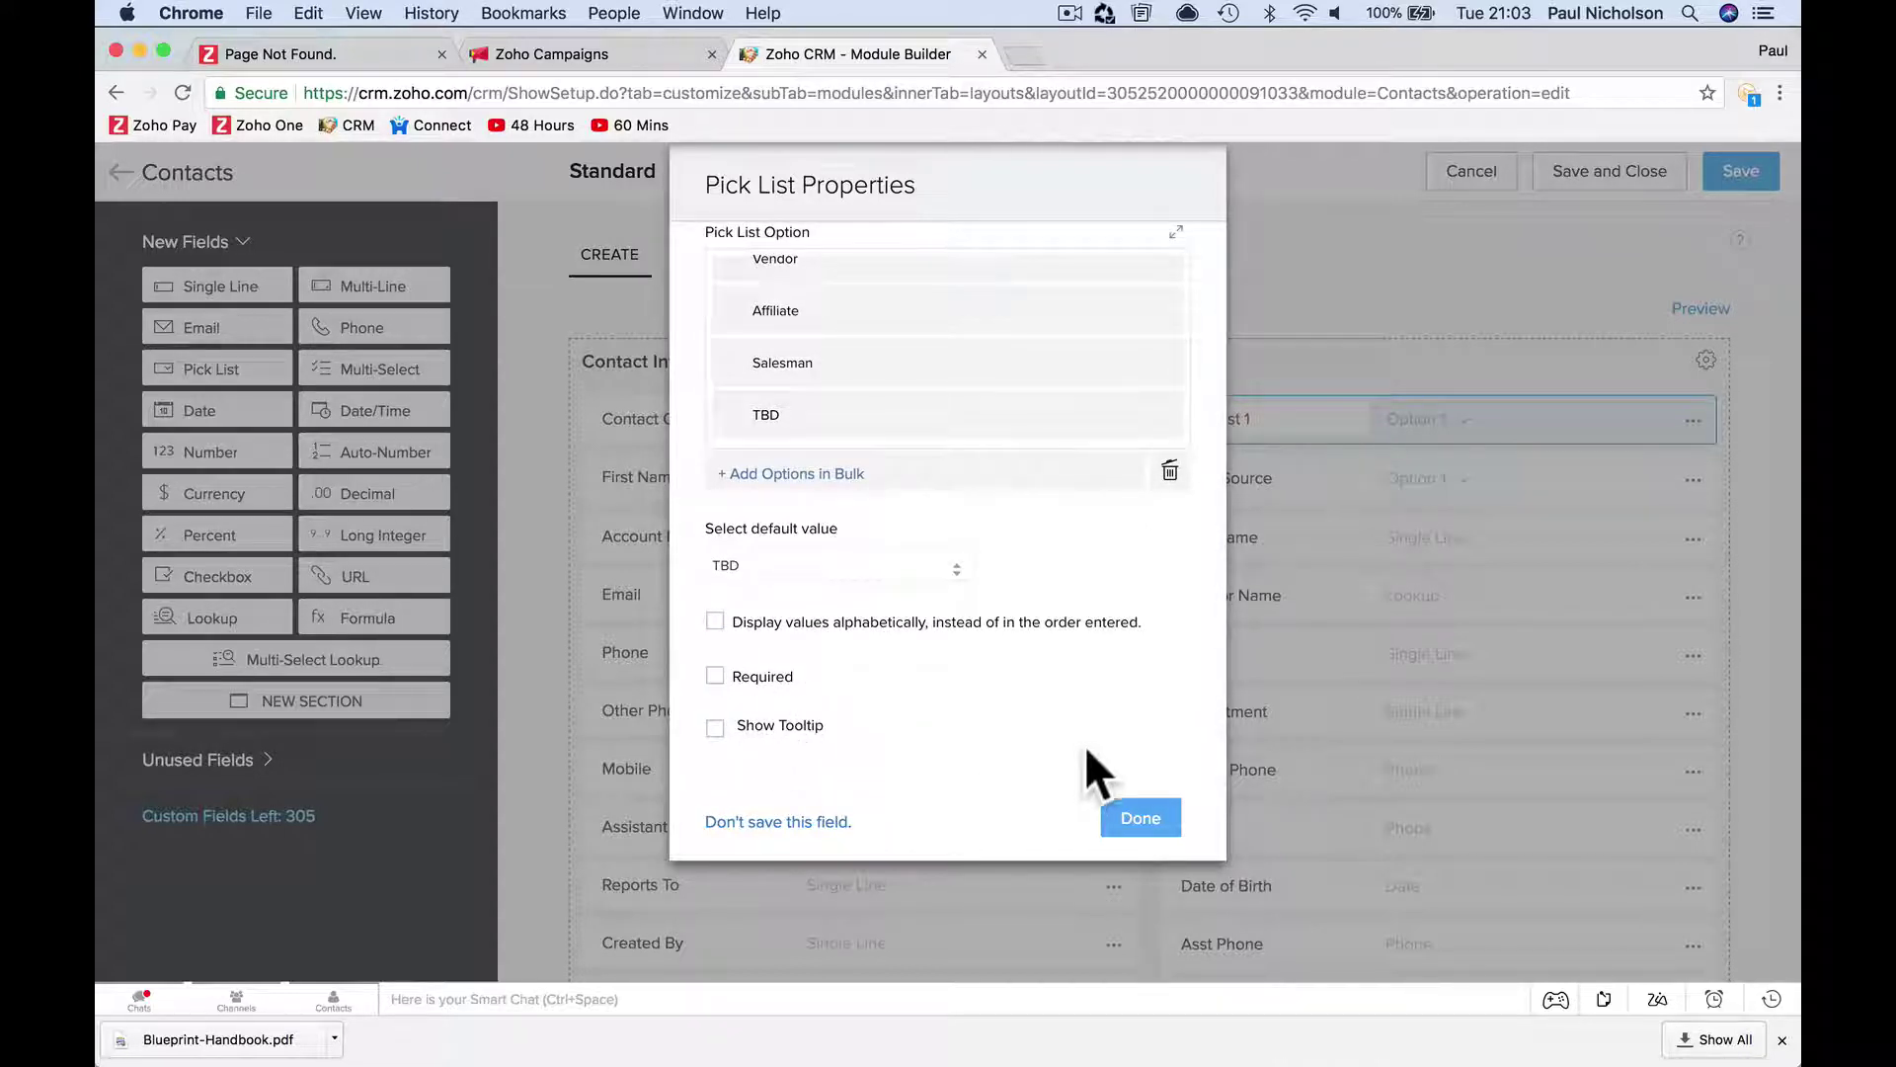
click(1141, 818)
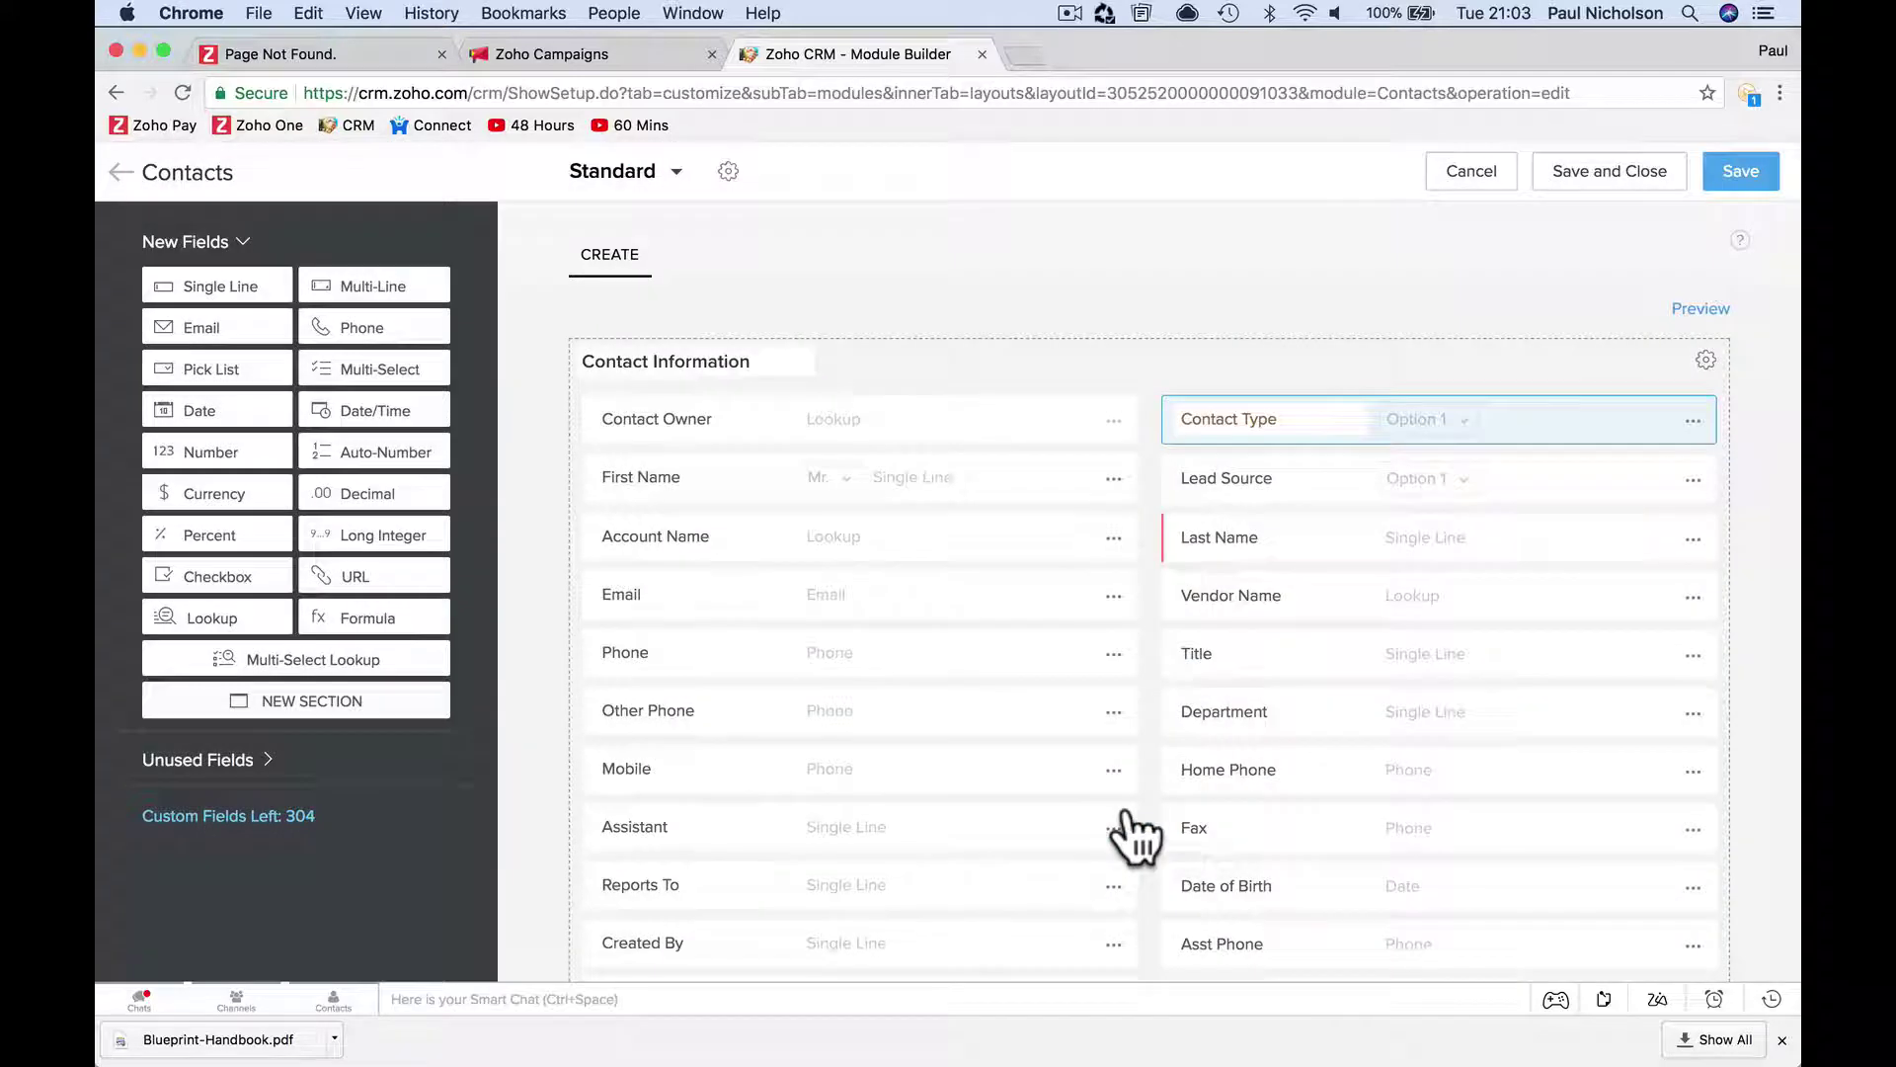
Save the updated Contacts layout and return to the Contacts list.
click(1743, 176)
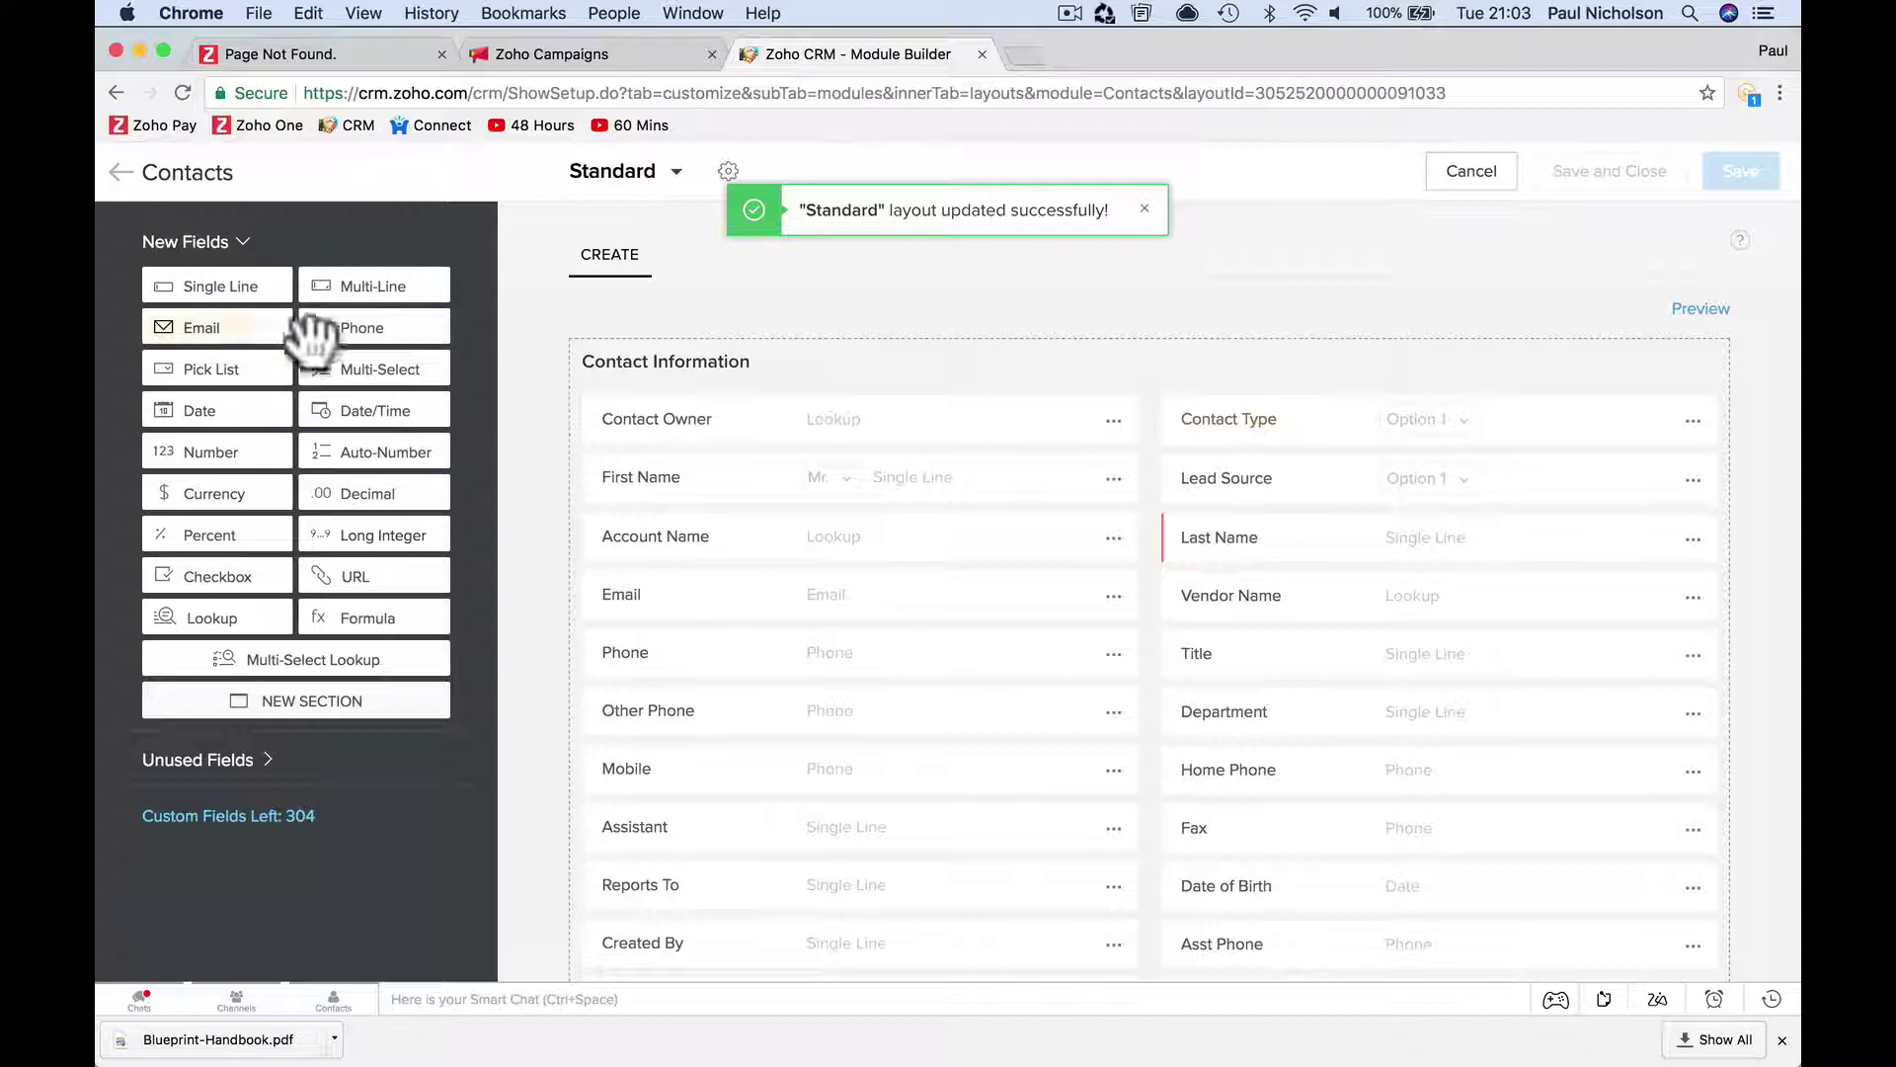
click(119, 175)
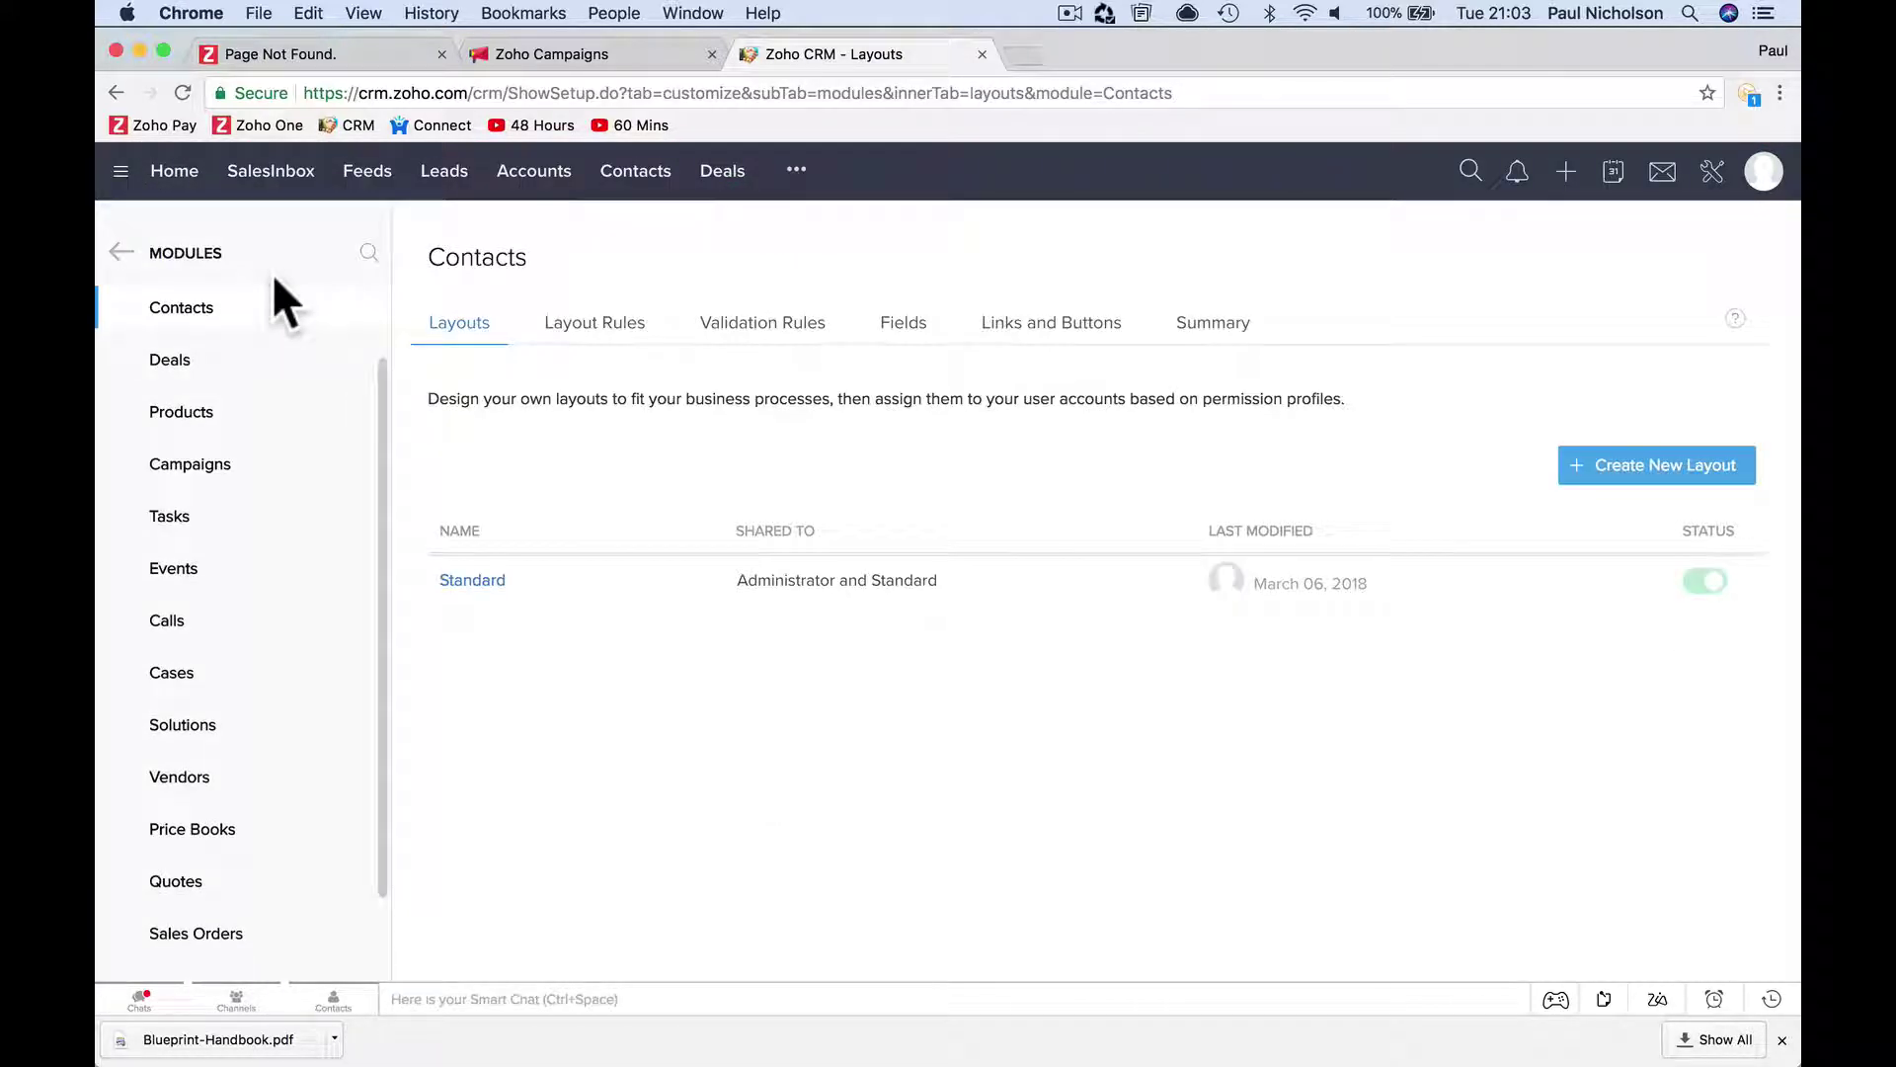
click(624, 176)
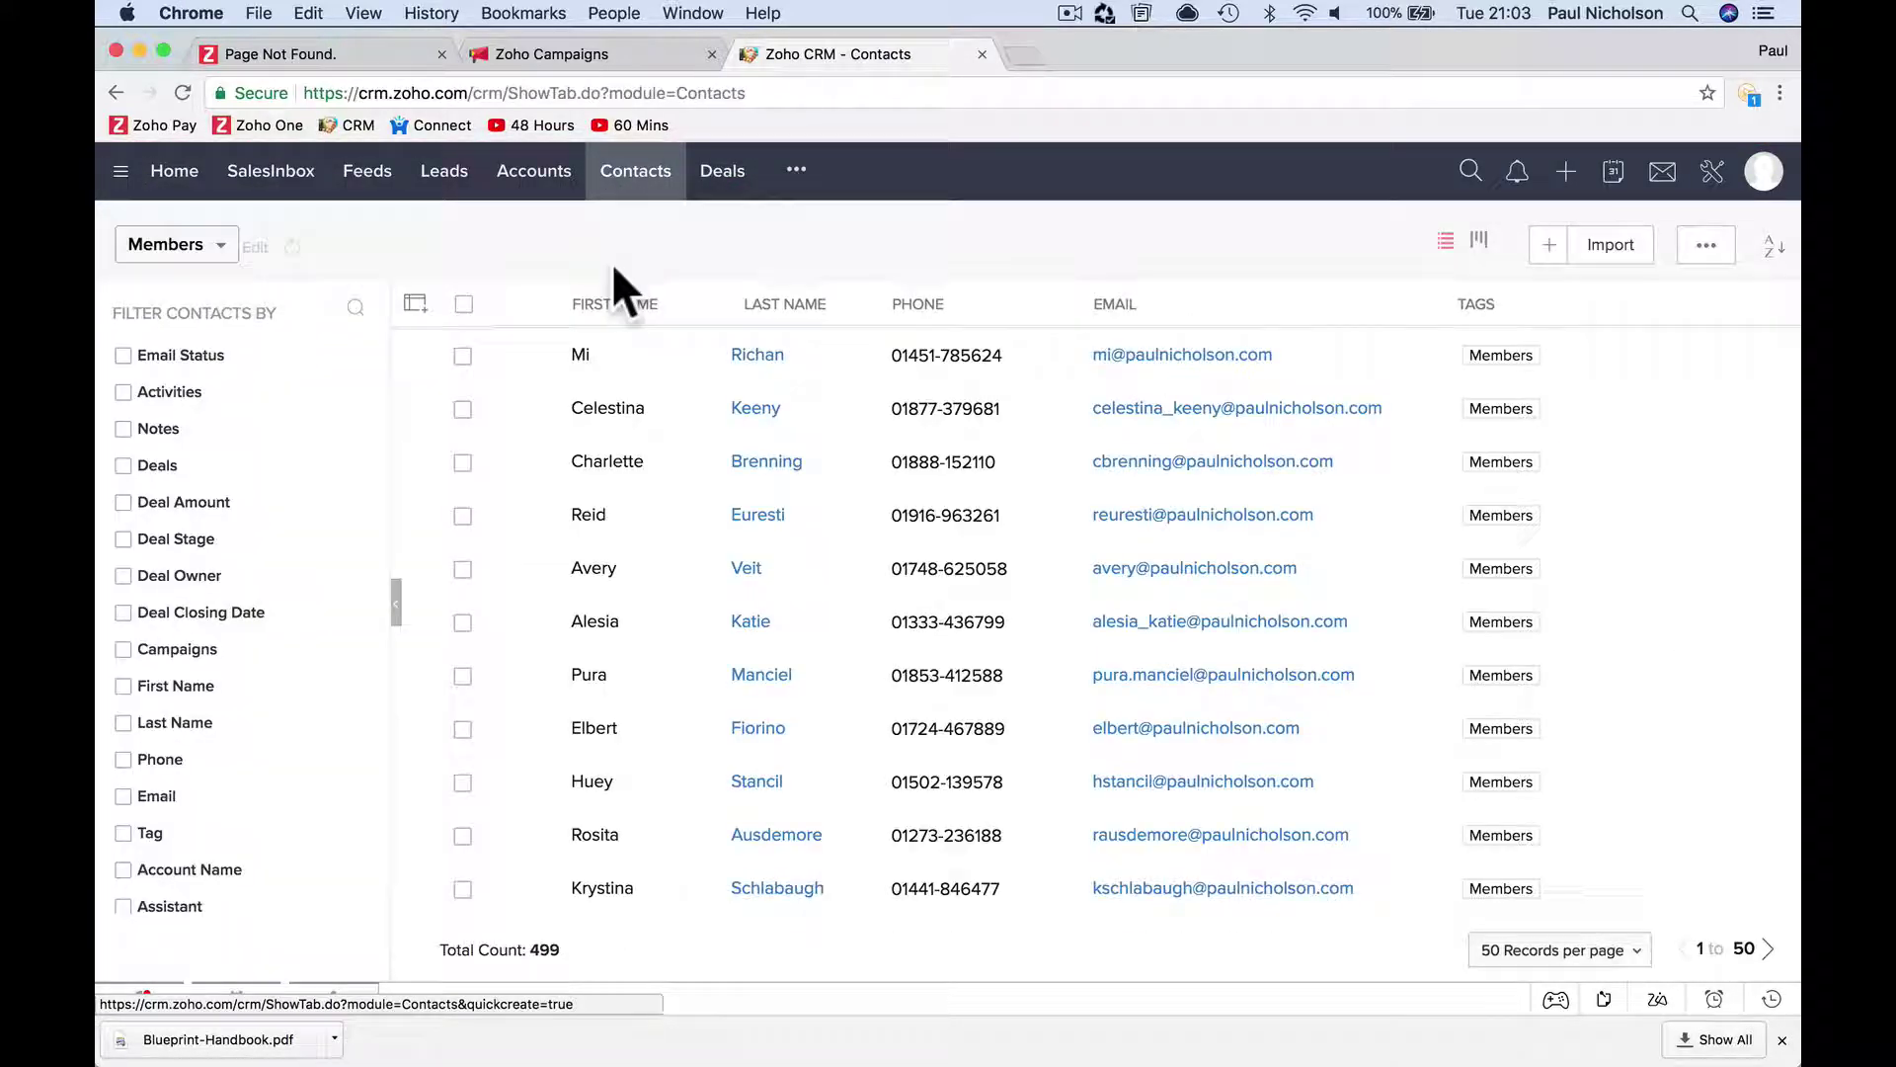
Set the first contact's Contact Type to Member and save it.
click(746, 358)
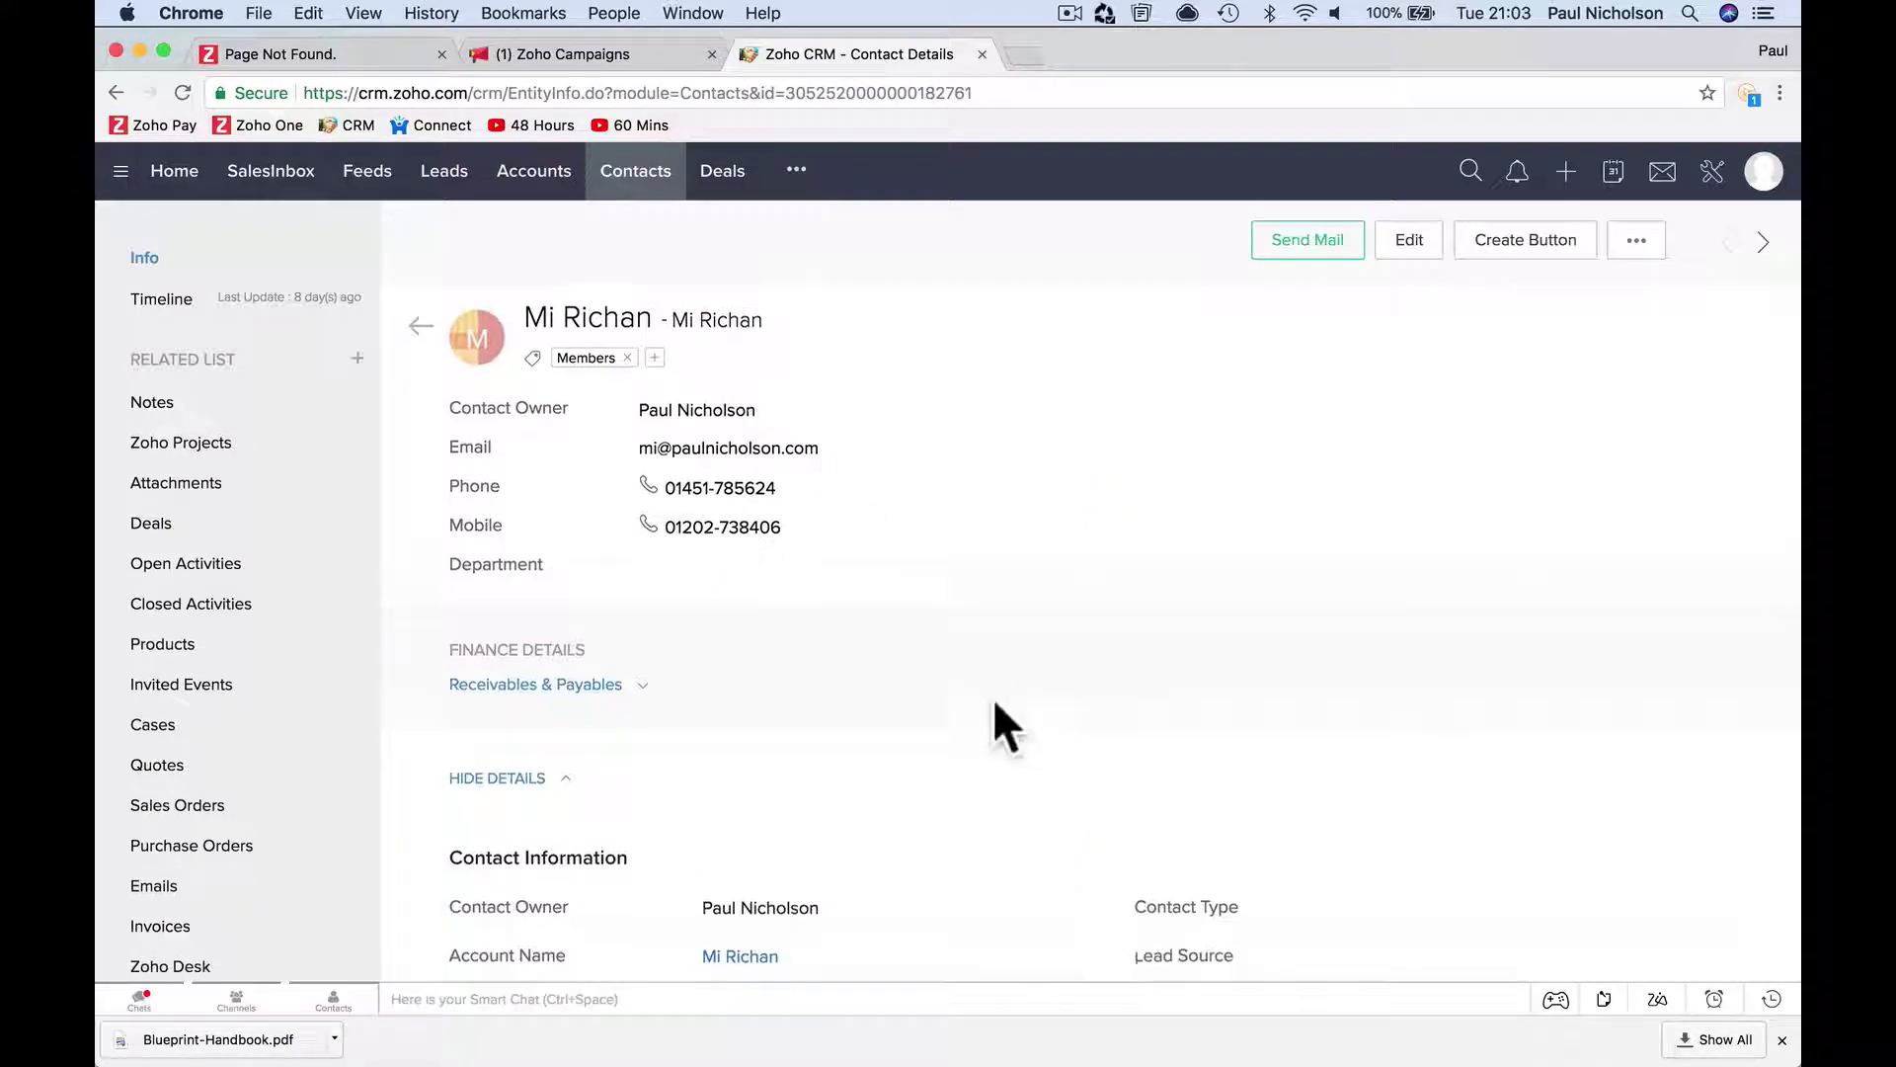
scroll(1383, 672, down, 3)
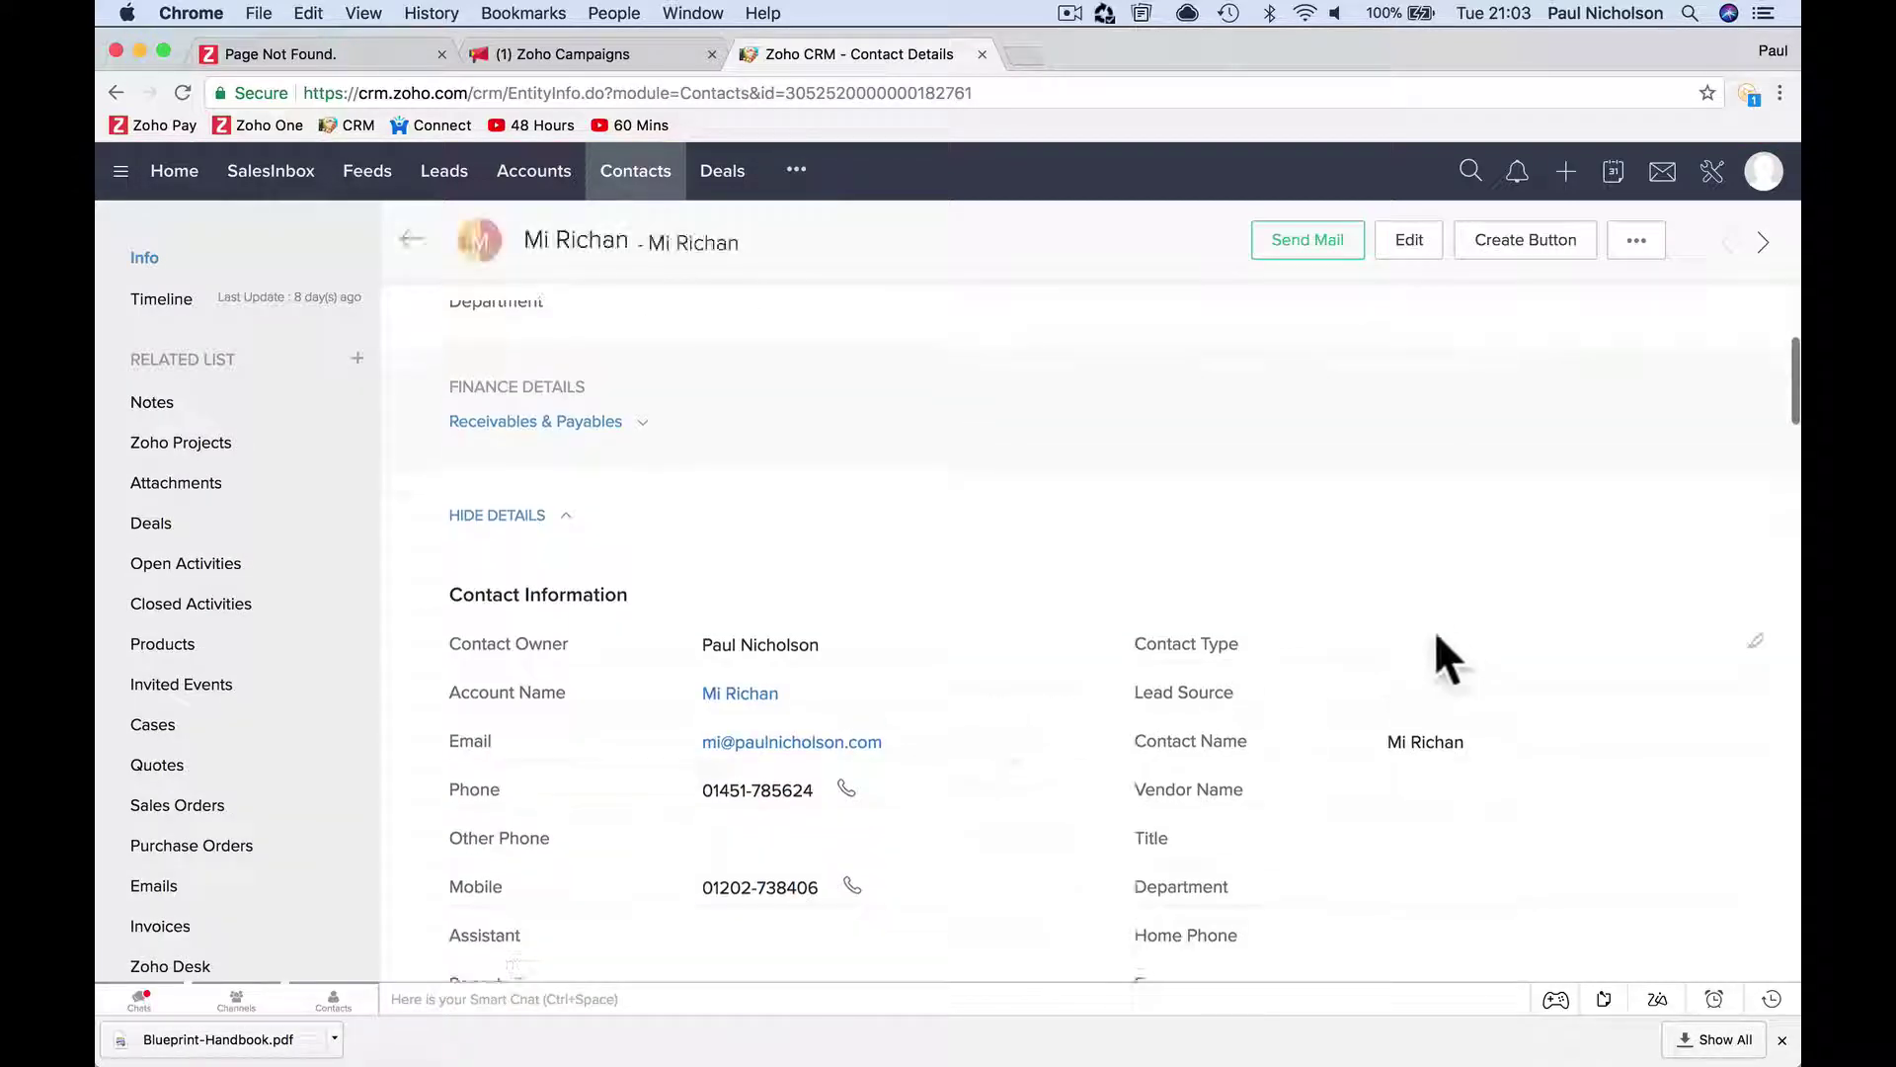
click(1756, 641)
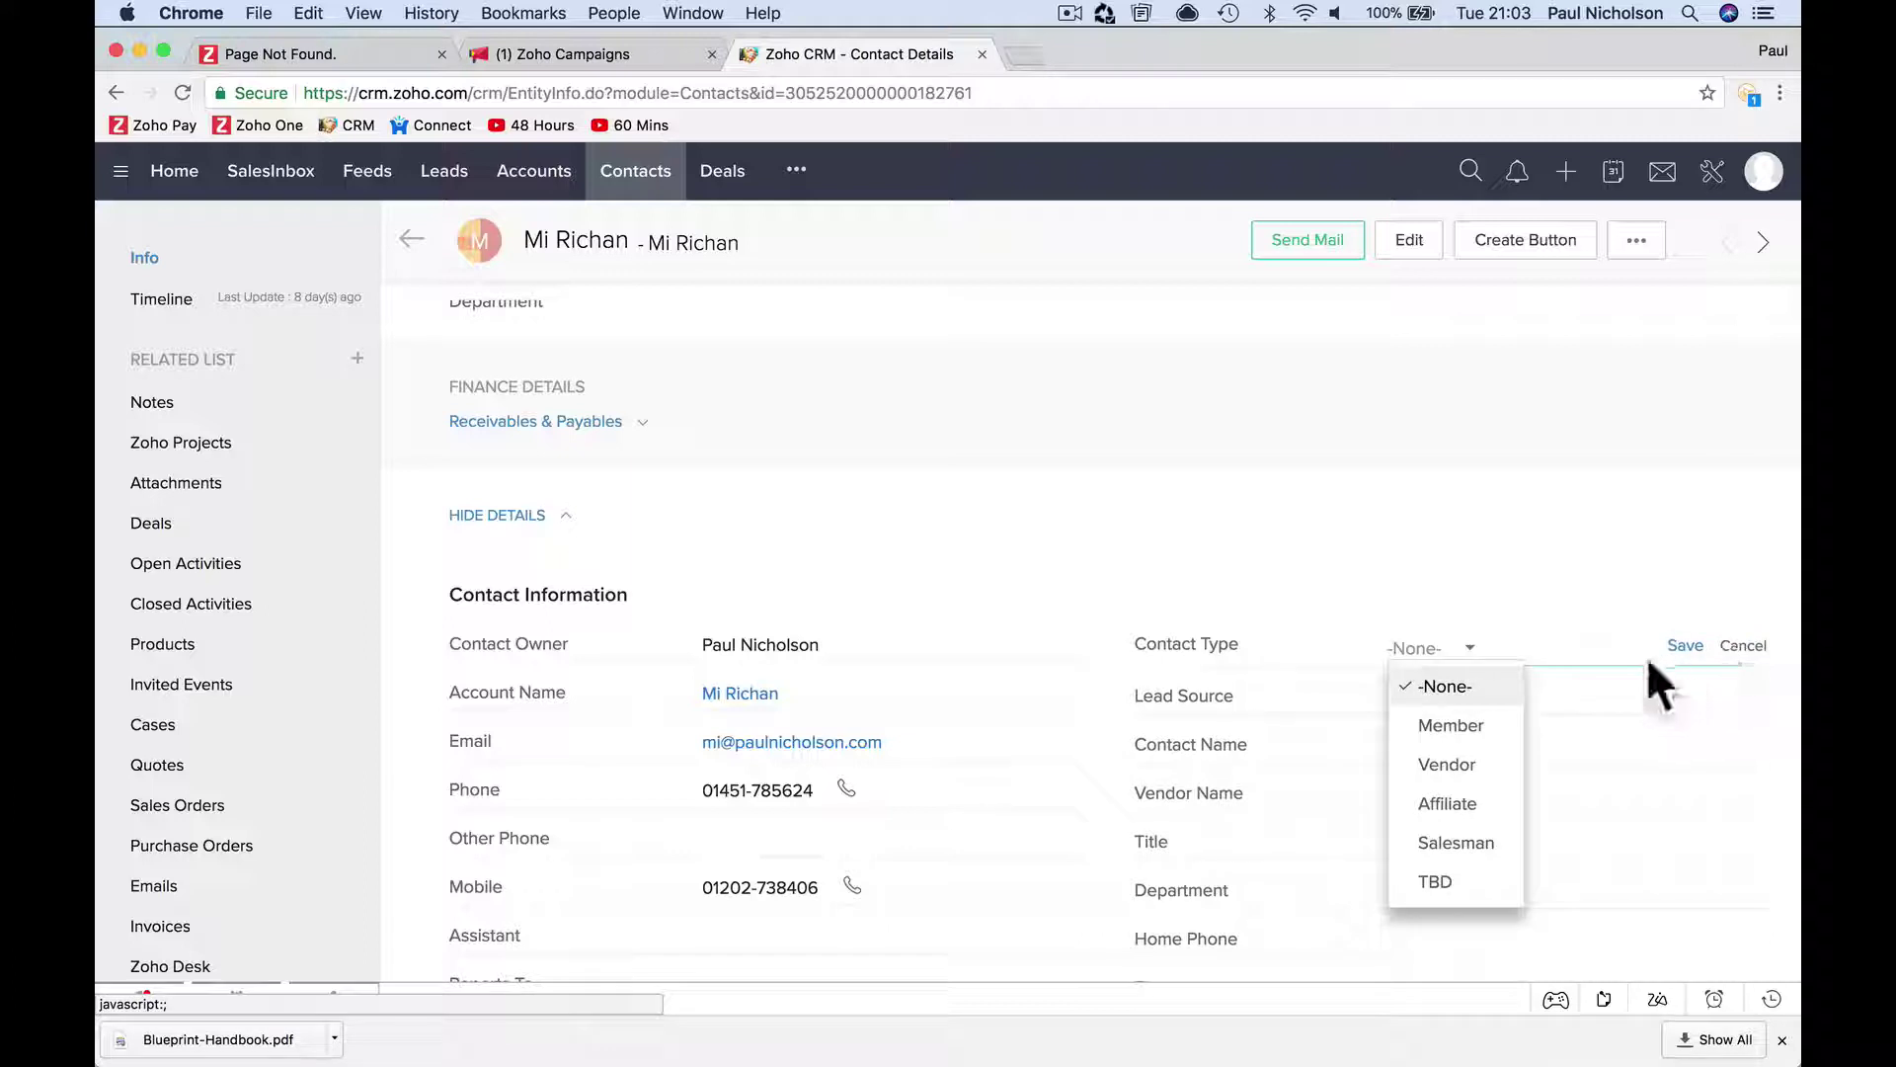
click(1450, 725)
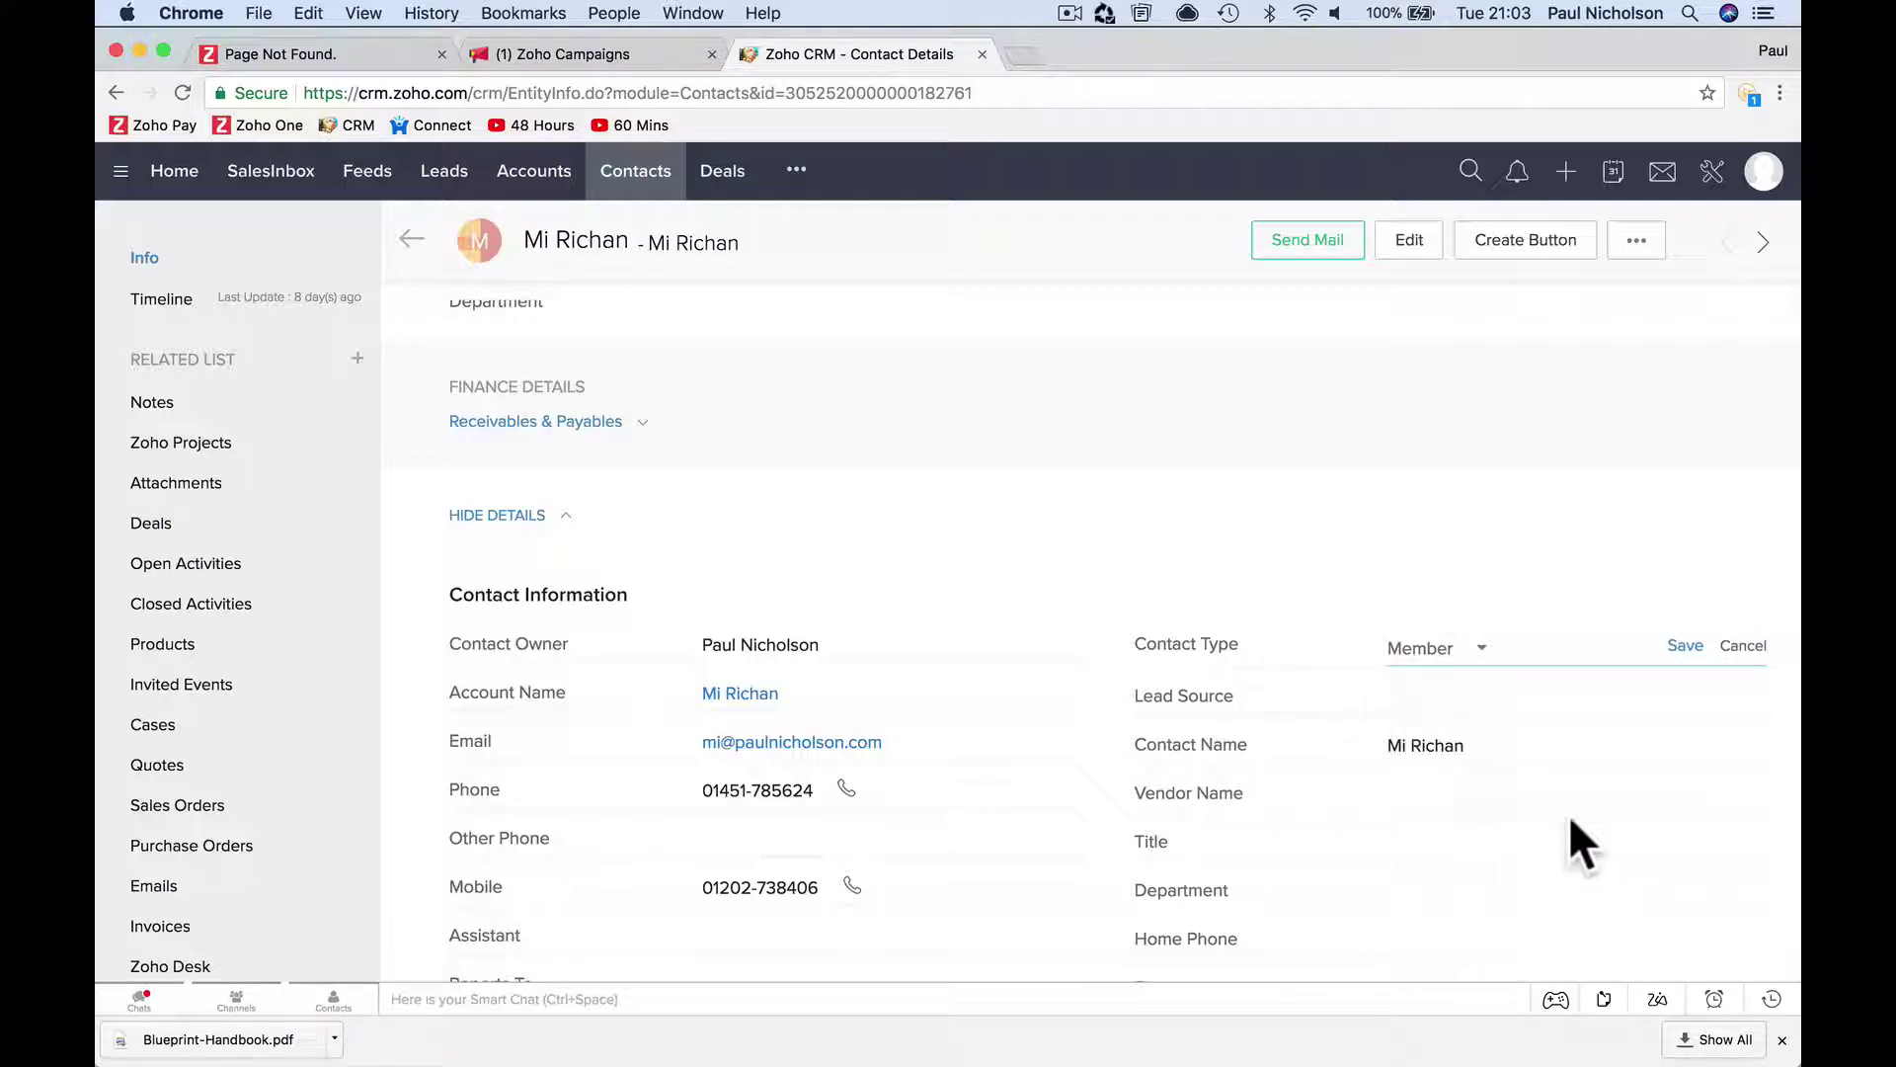
click(1679, 647)
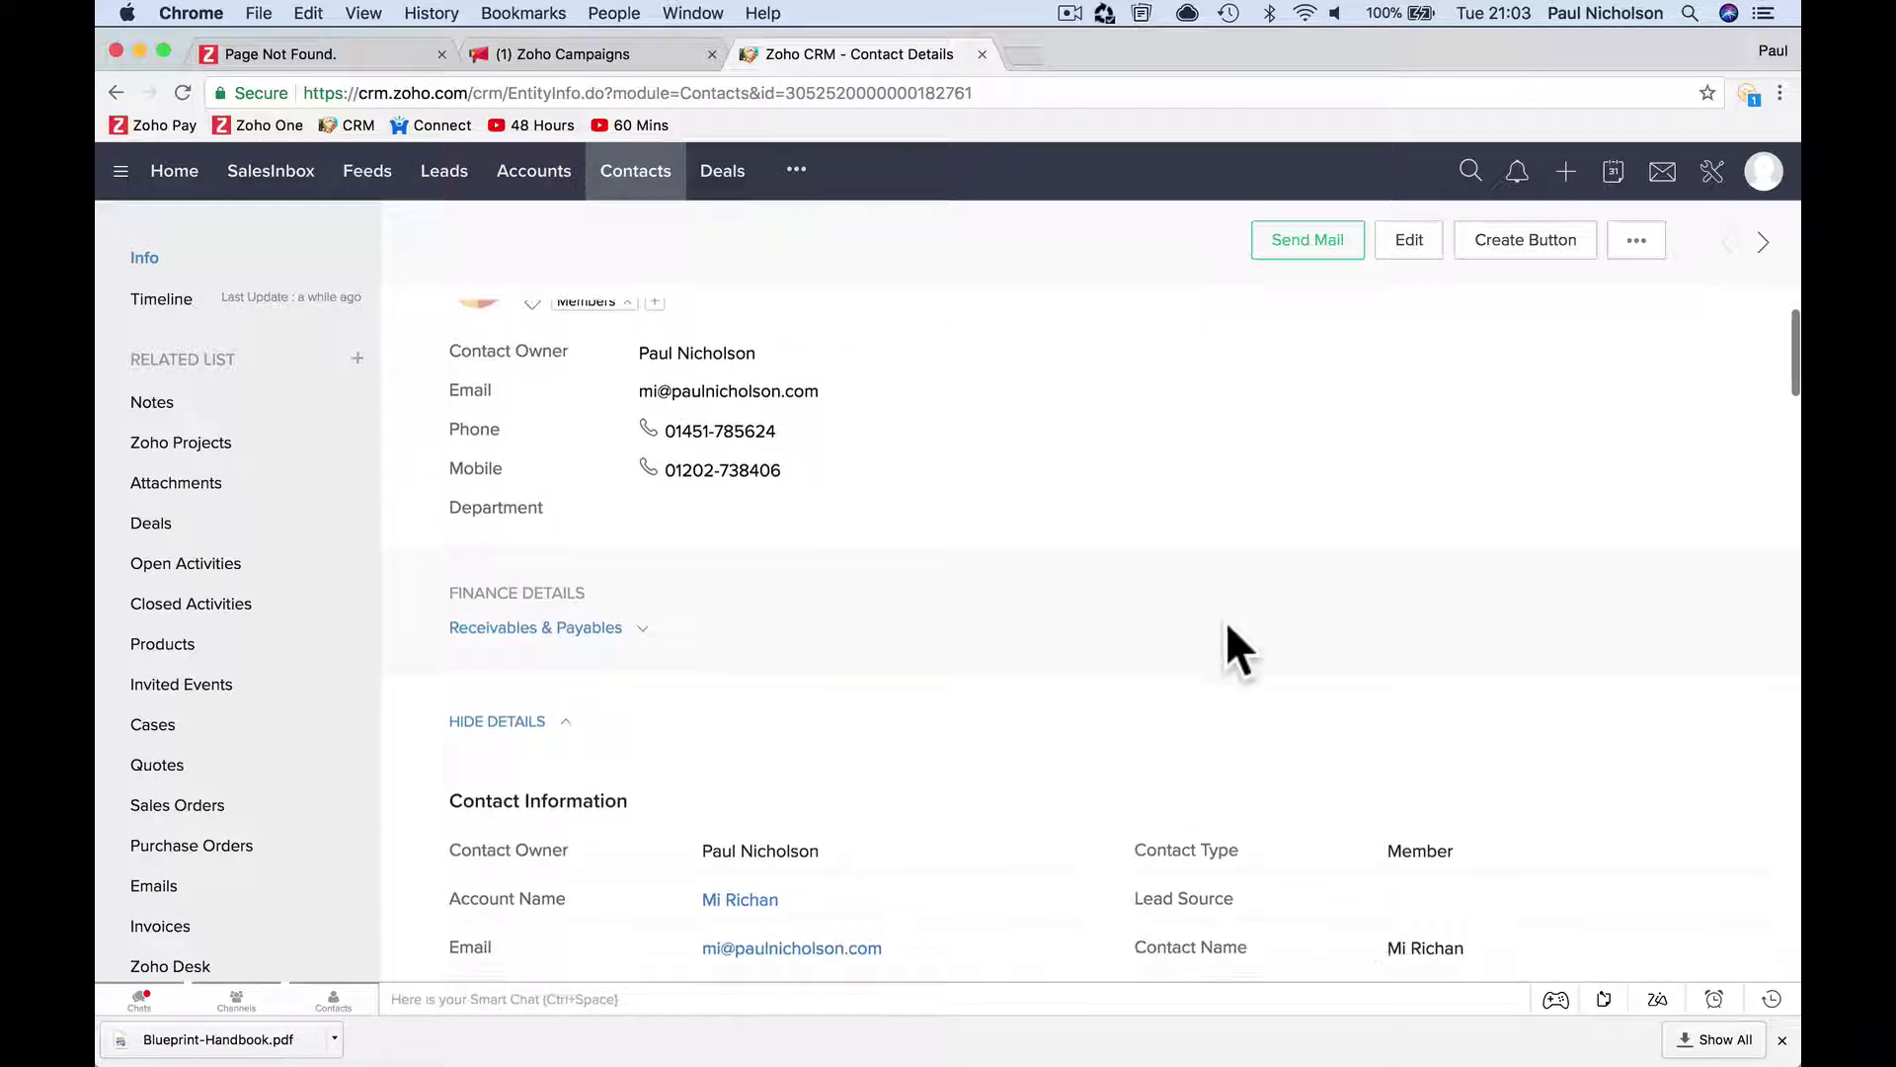
double_click(1439, 851)
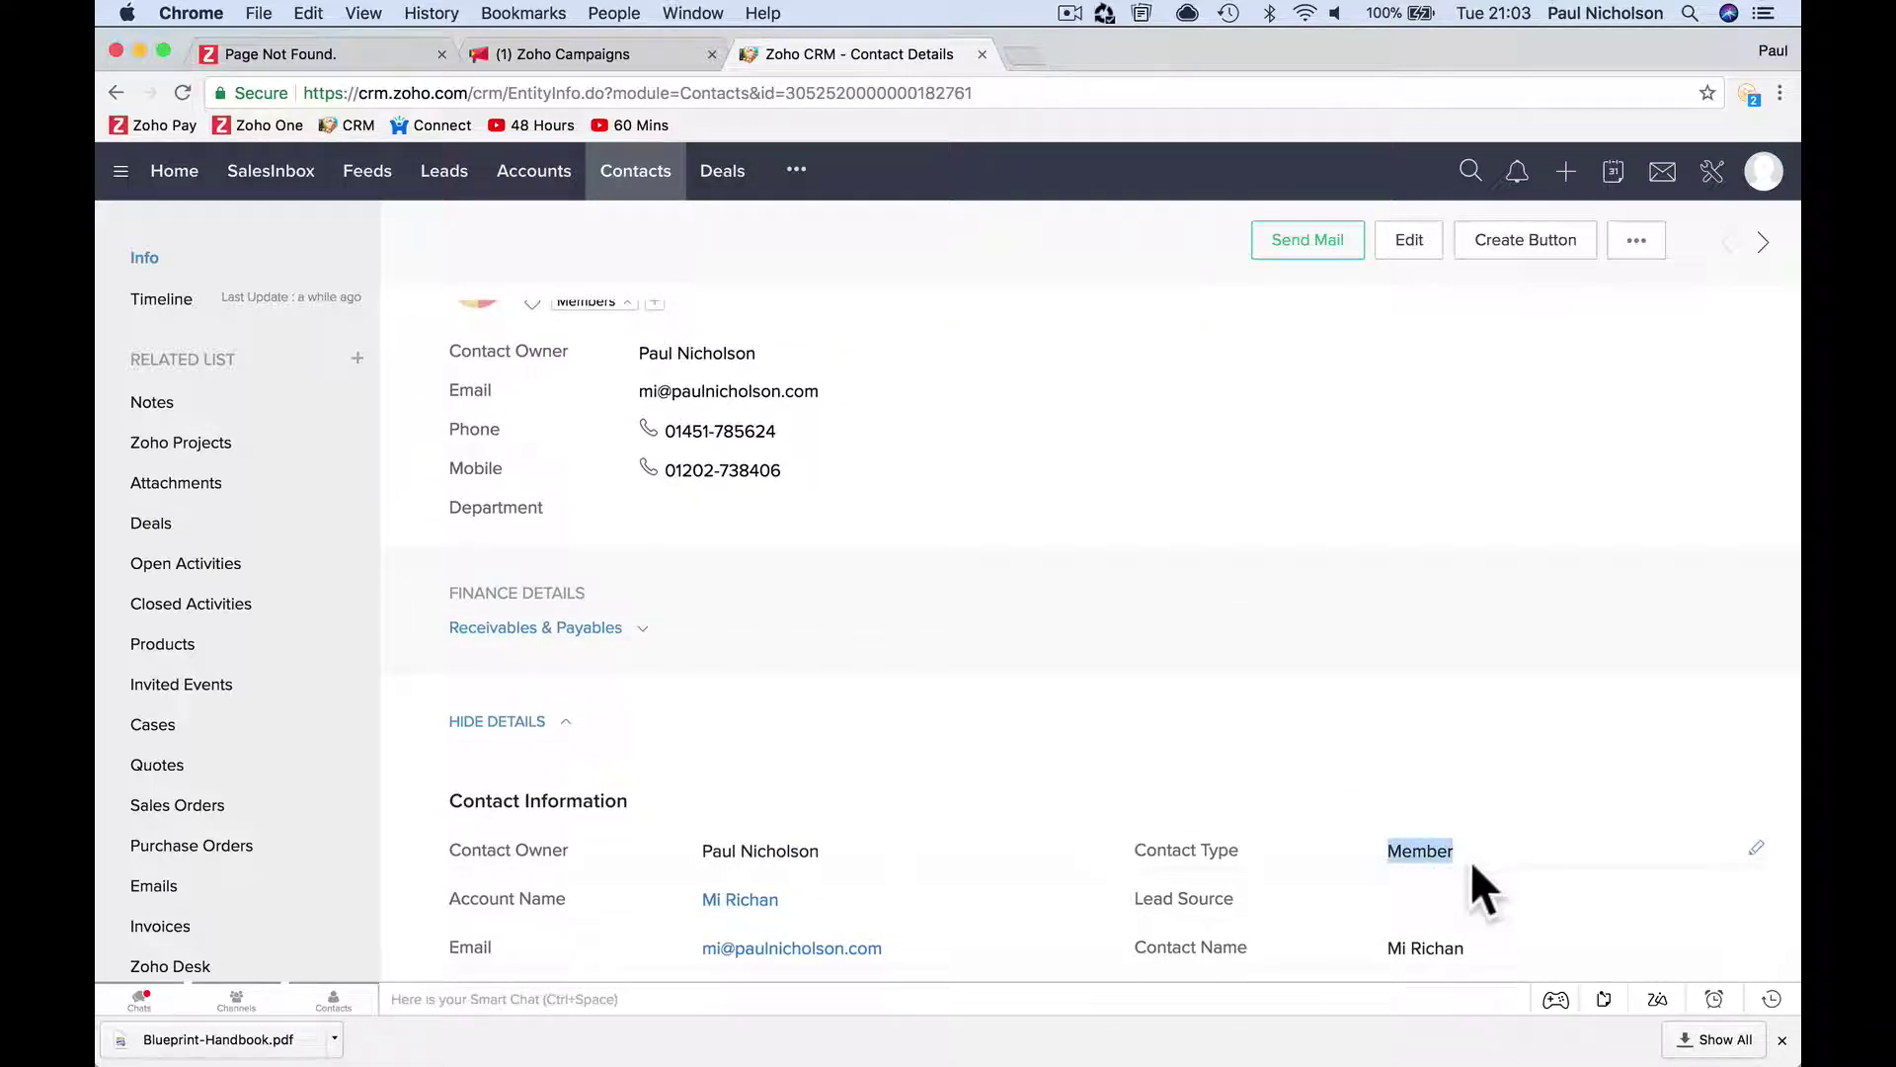
scroll(1009, 561, up, 2)
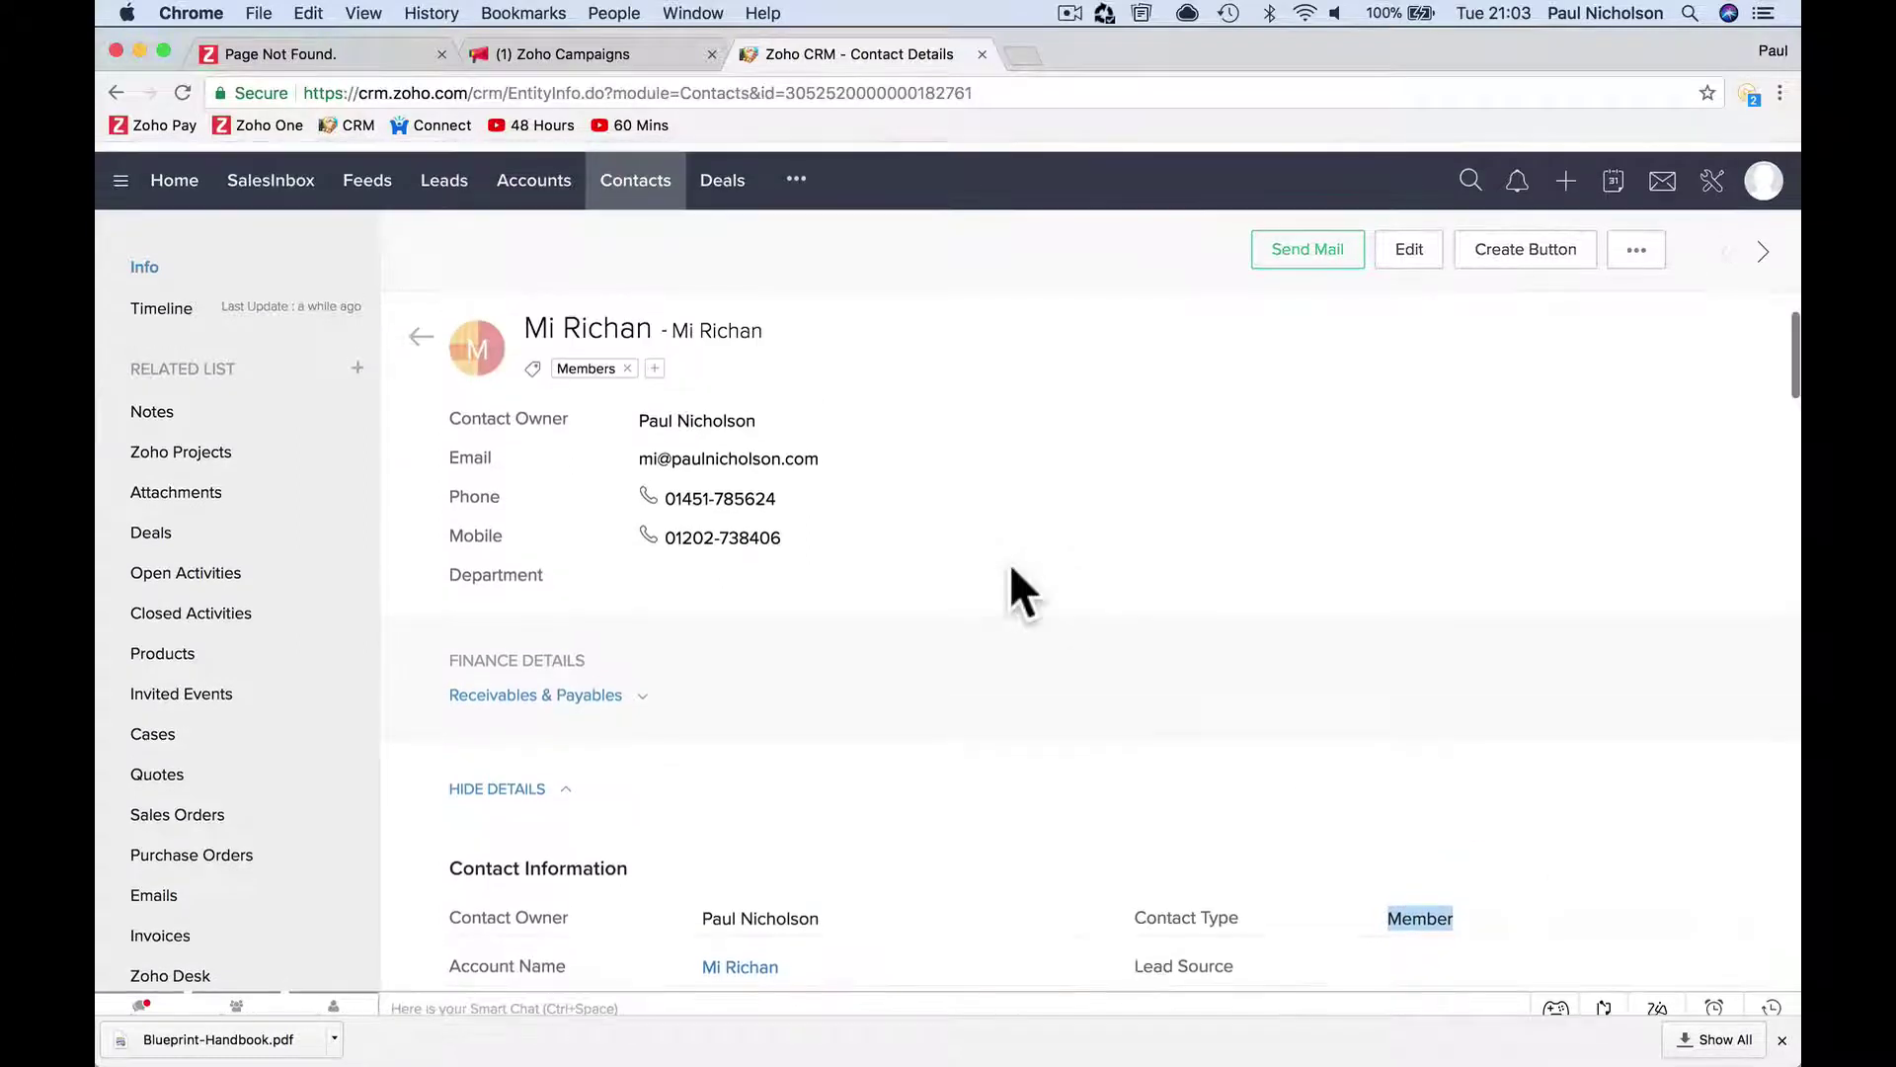
click(657, 358)
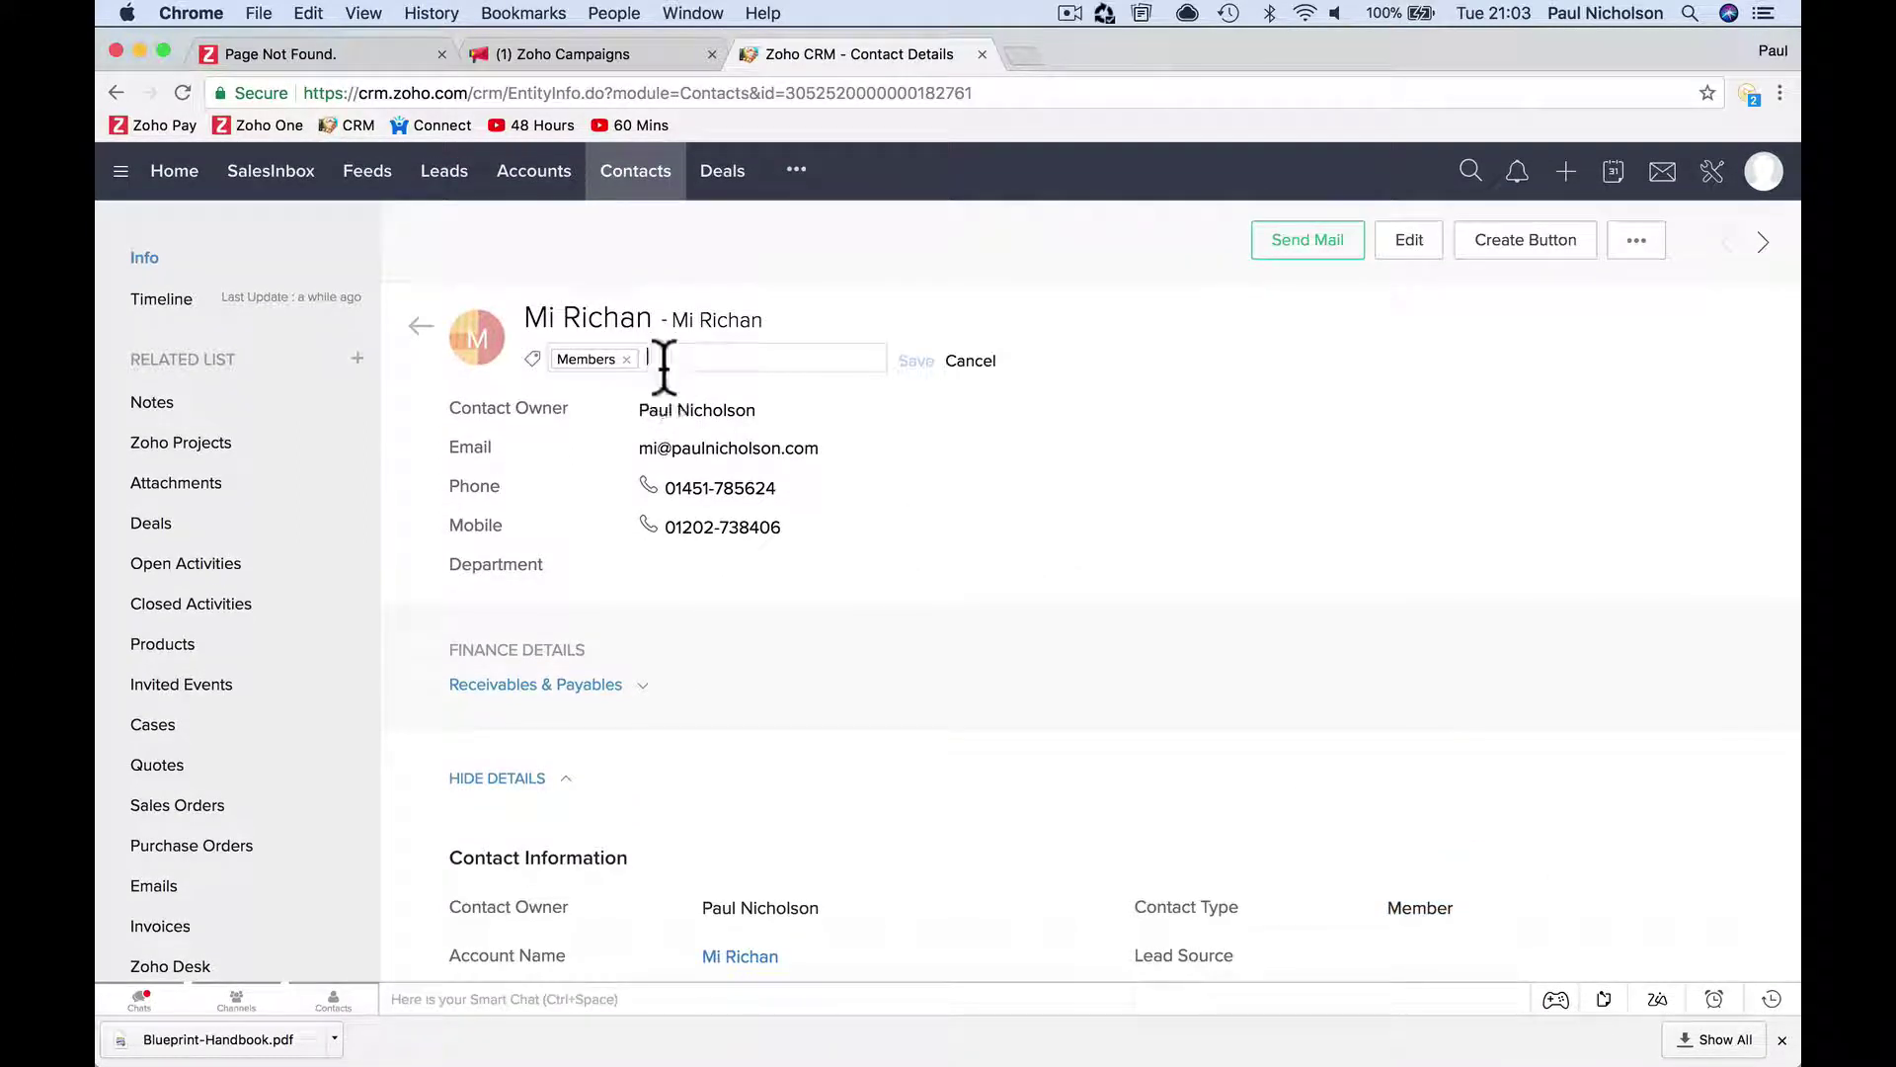
click(644, 499)
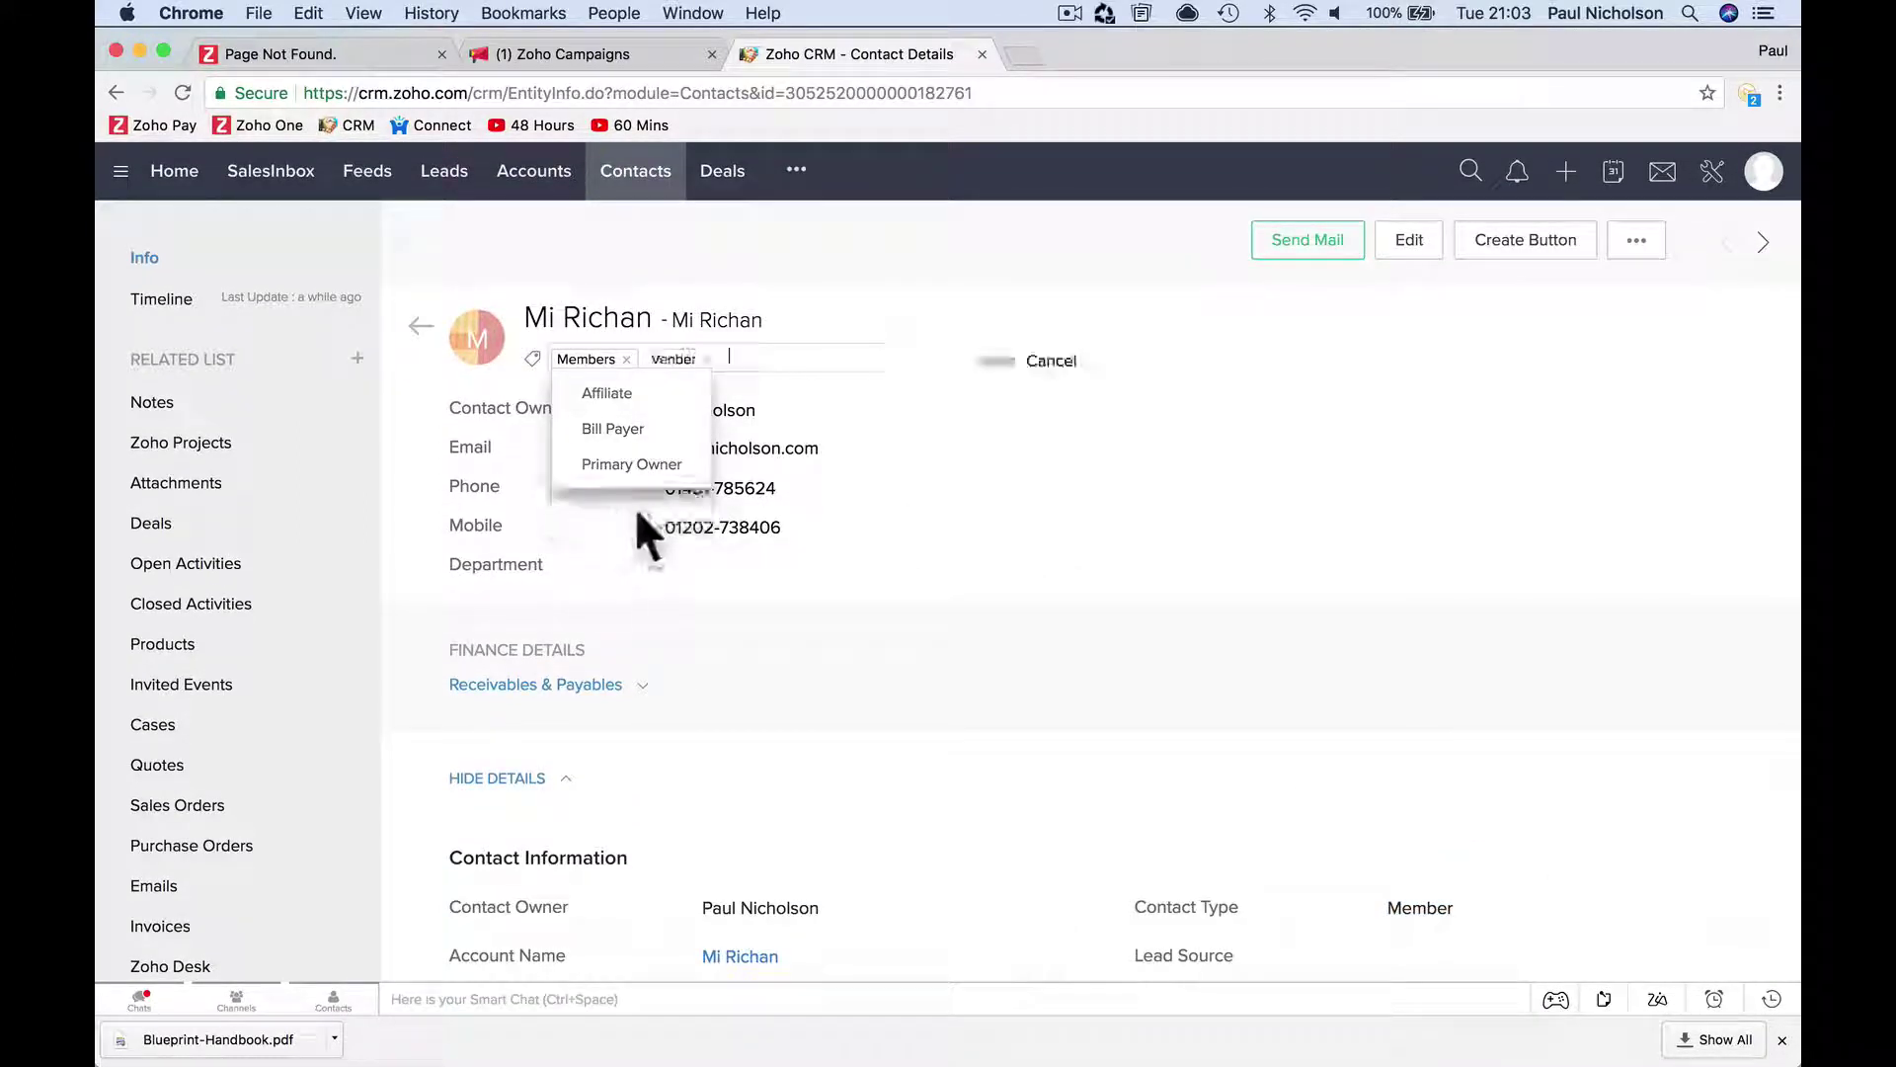
click(606, 393)
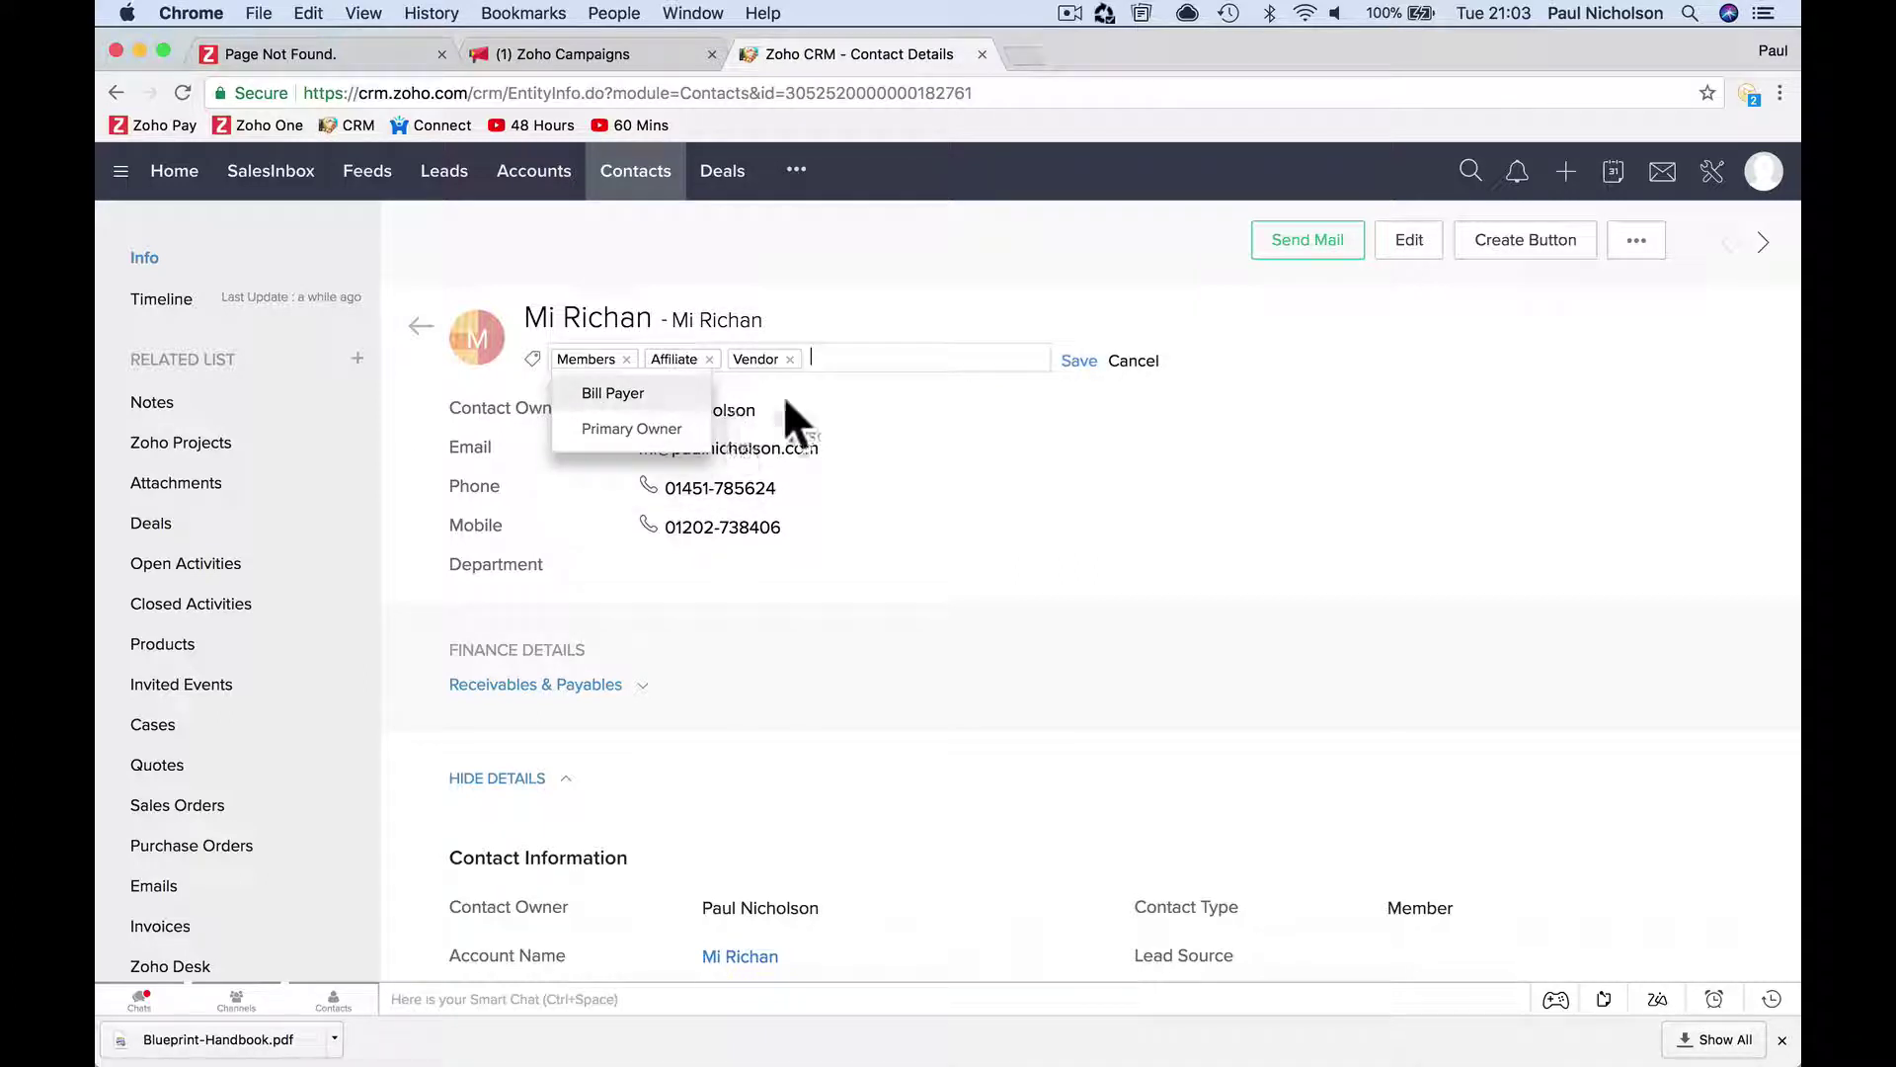
click(1062, 366)
scroll(1092, 448, down, 4)
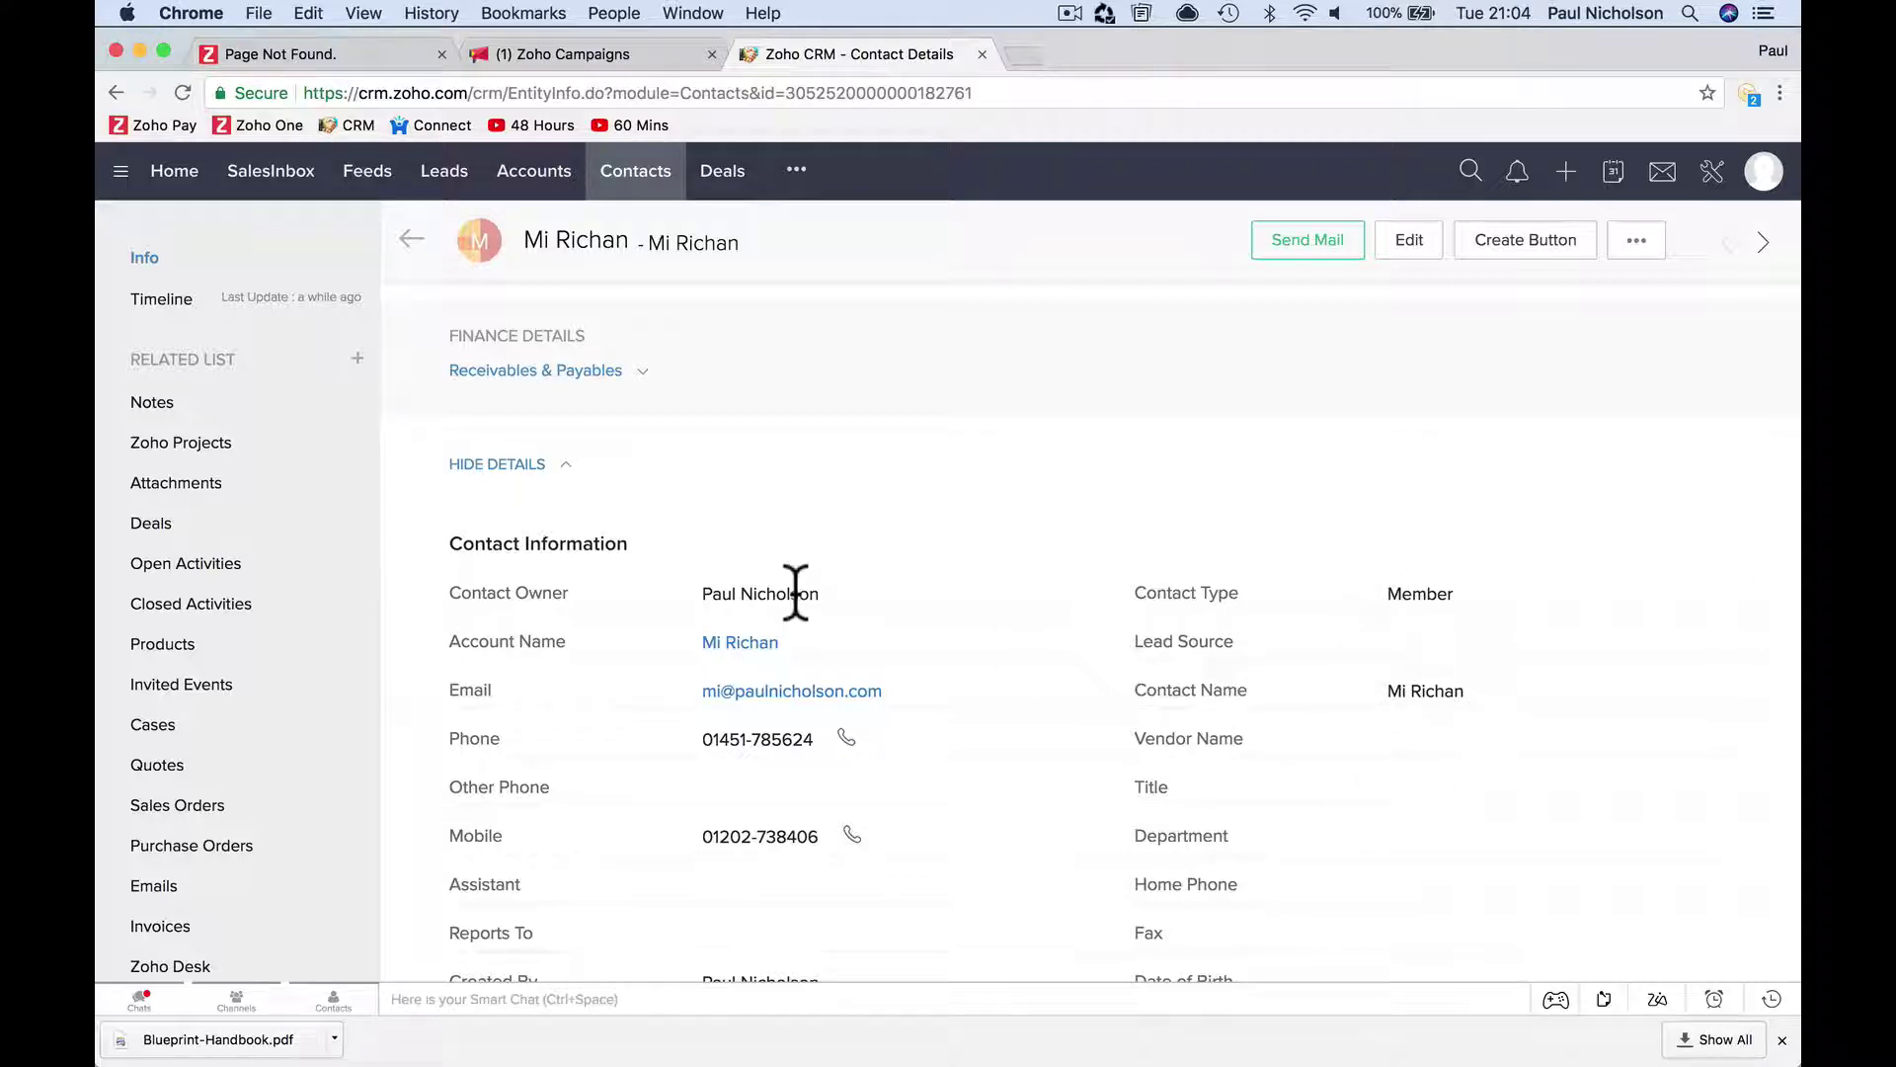
scroll(796, 595, up, 4)
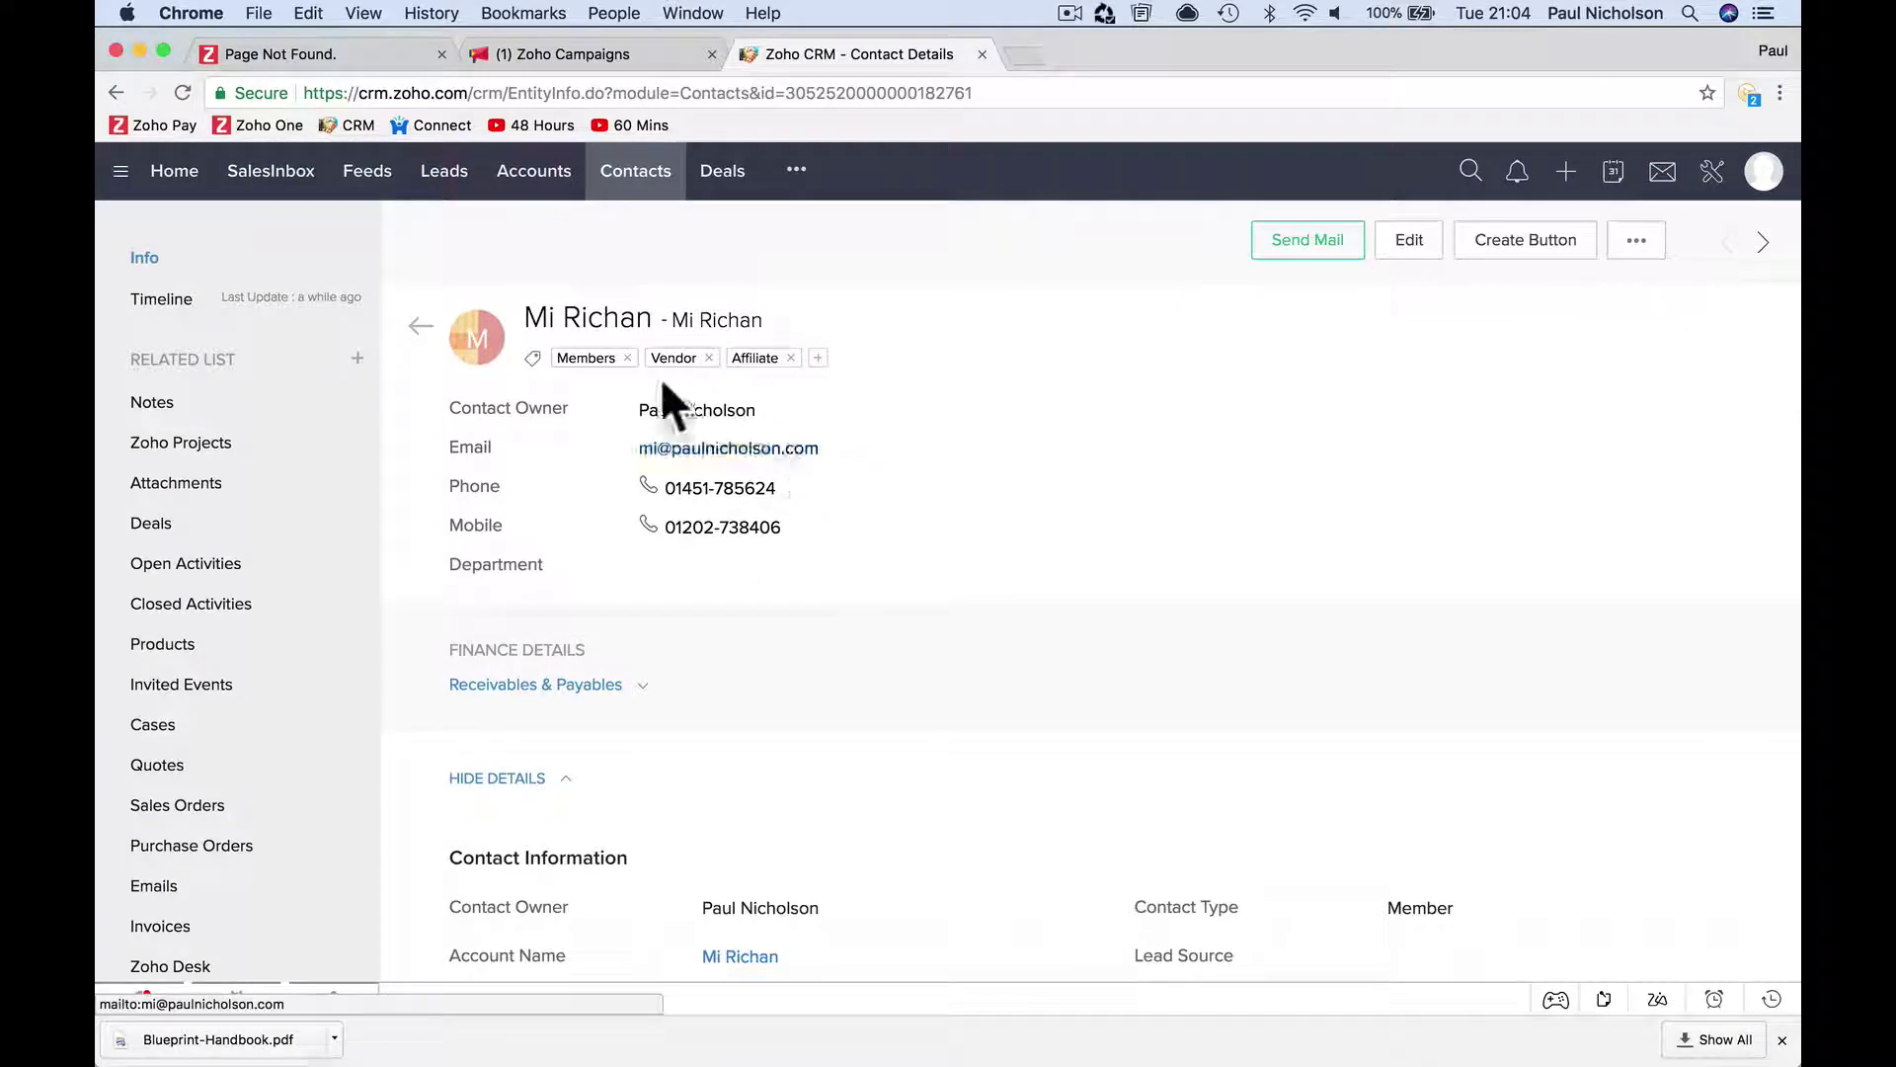
scroll(697, 506, down, 3)
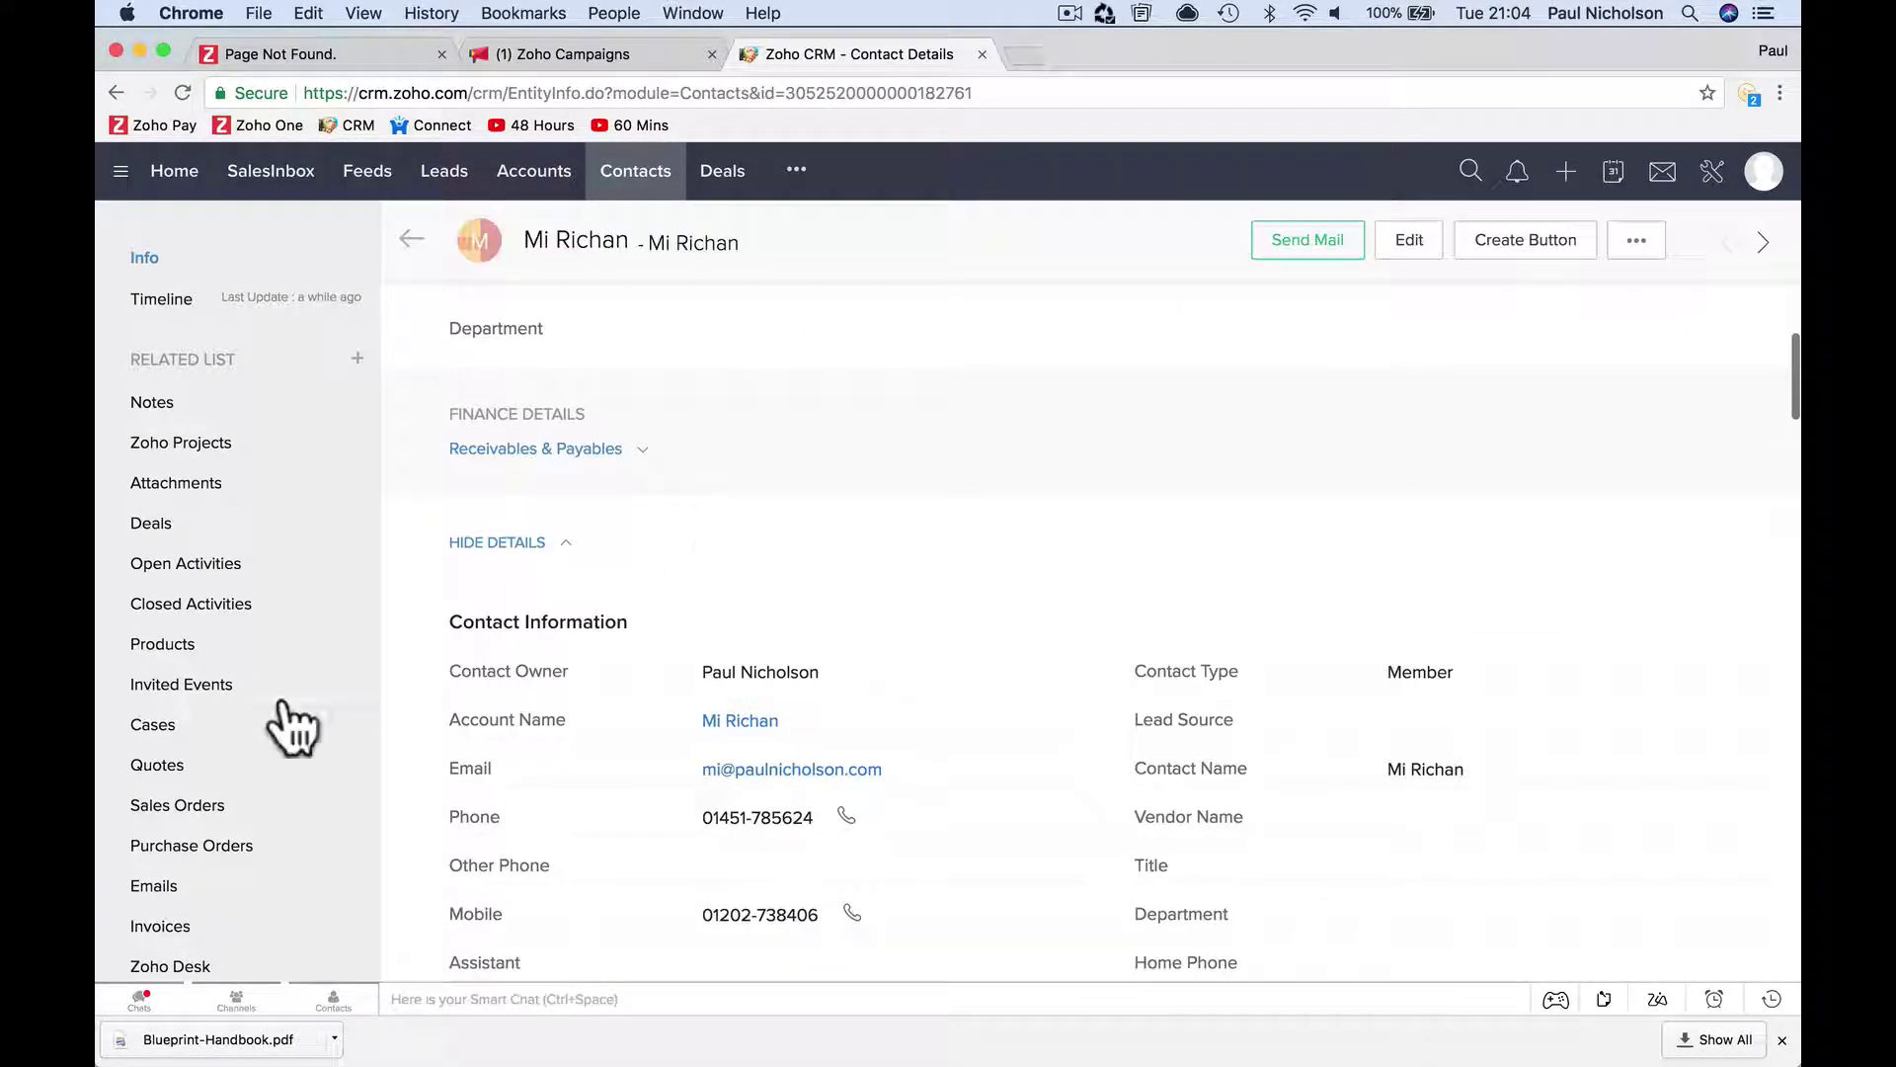
scroll(235, 845, down, 2)
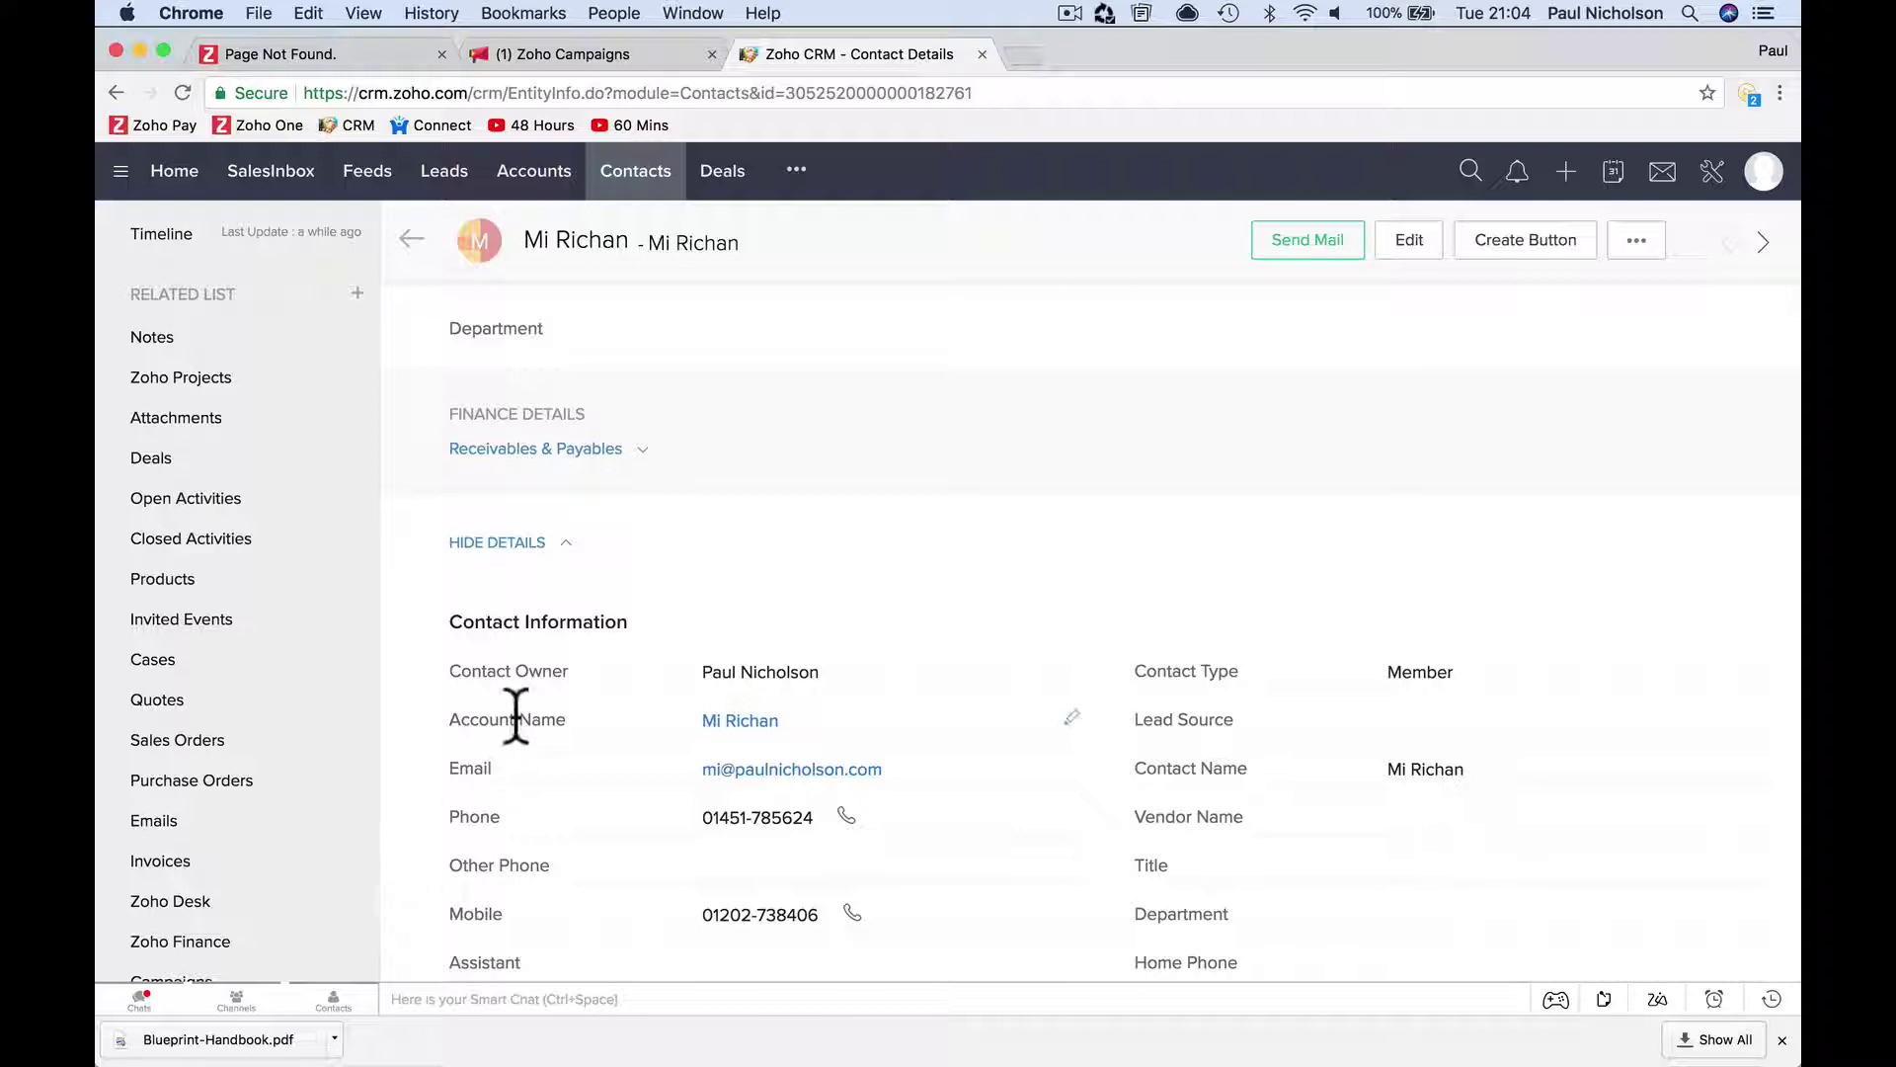
scroll(518, 730, up, 3)
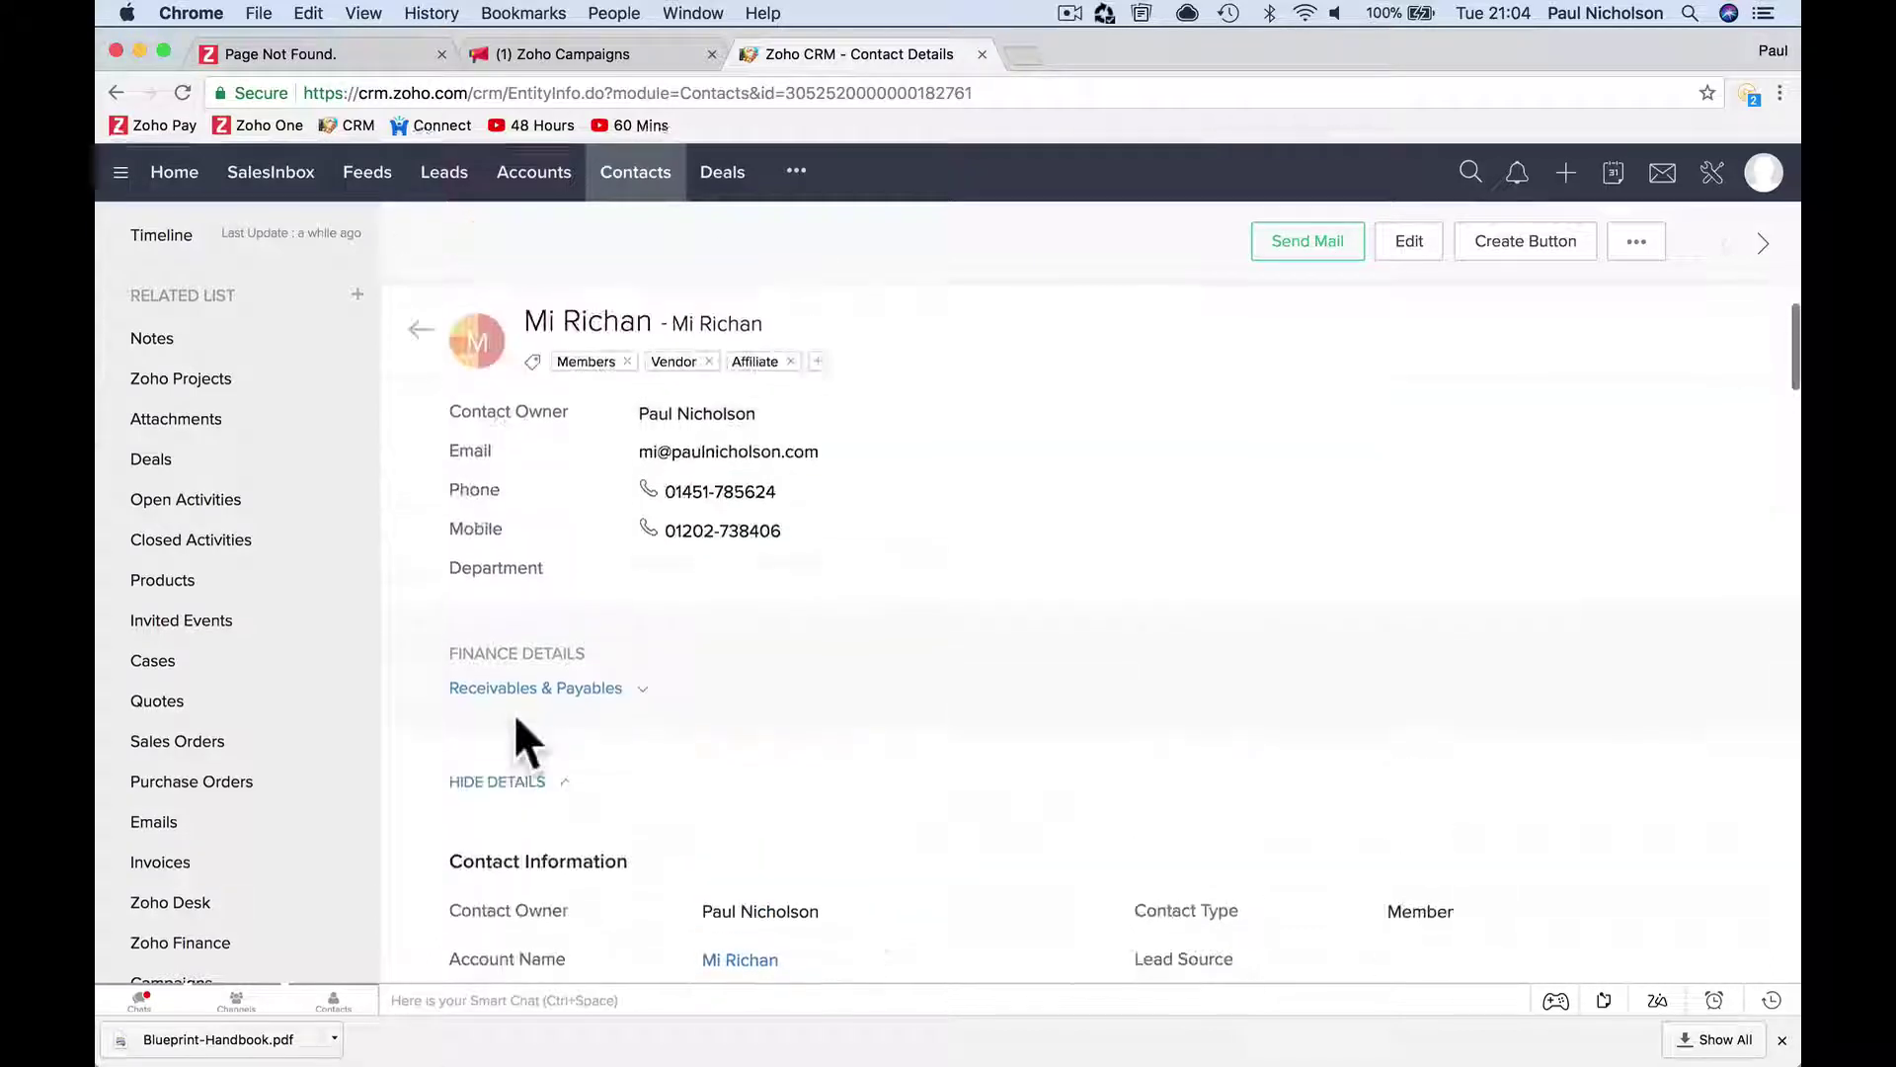
Try tagging the contact as Free Member, then remove that tag again.
click(818, 359)
text(Fre)
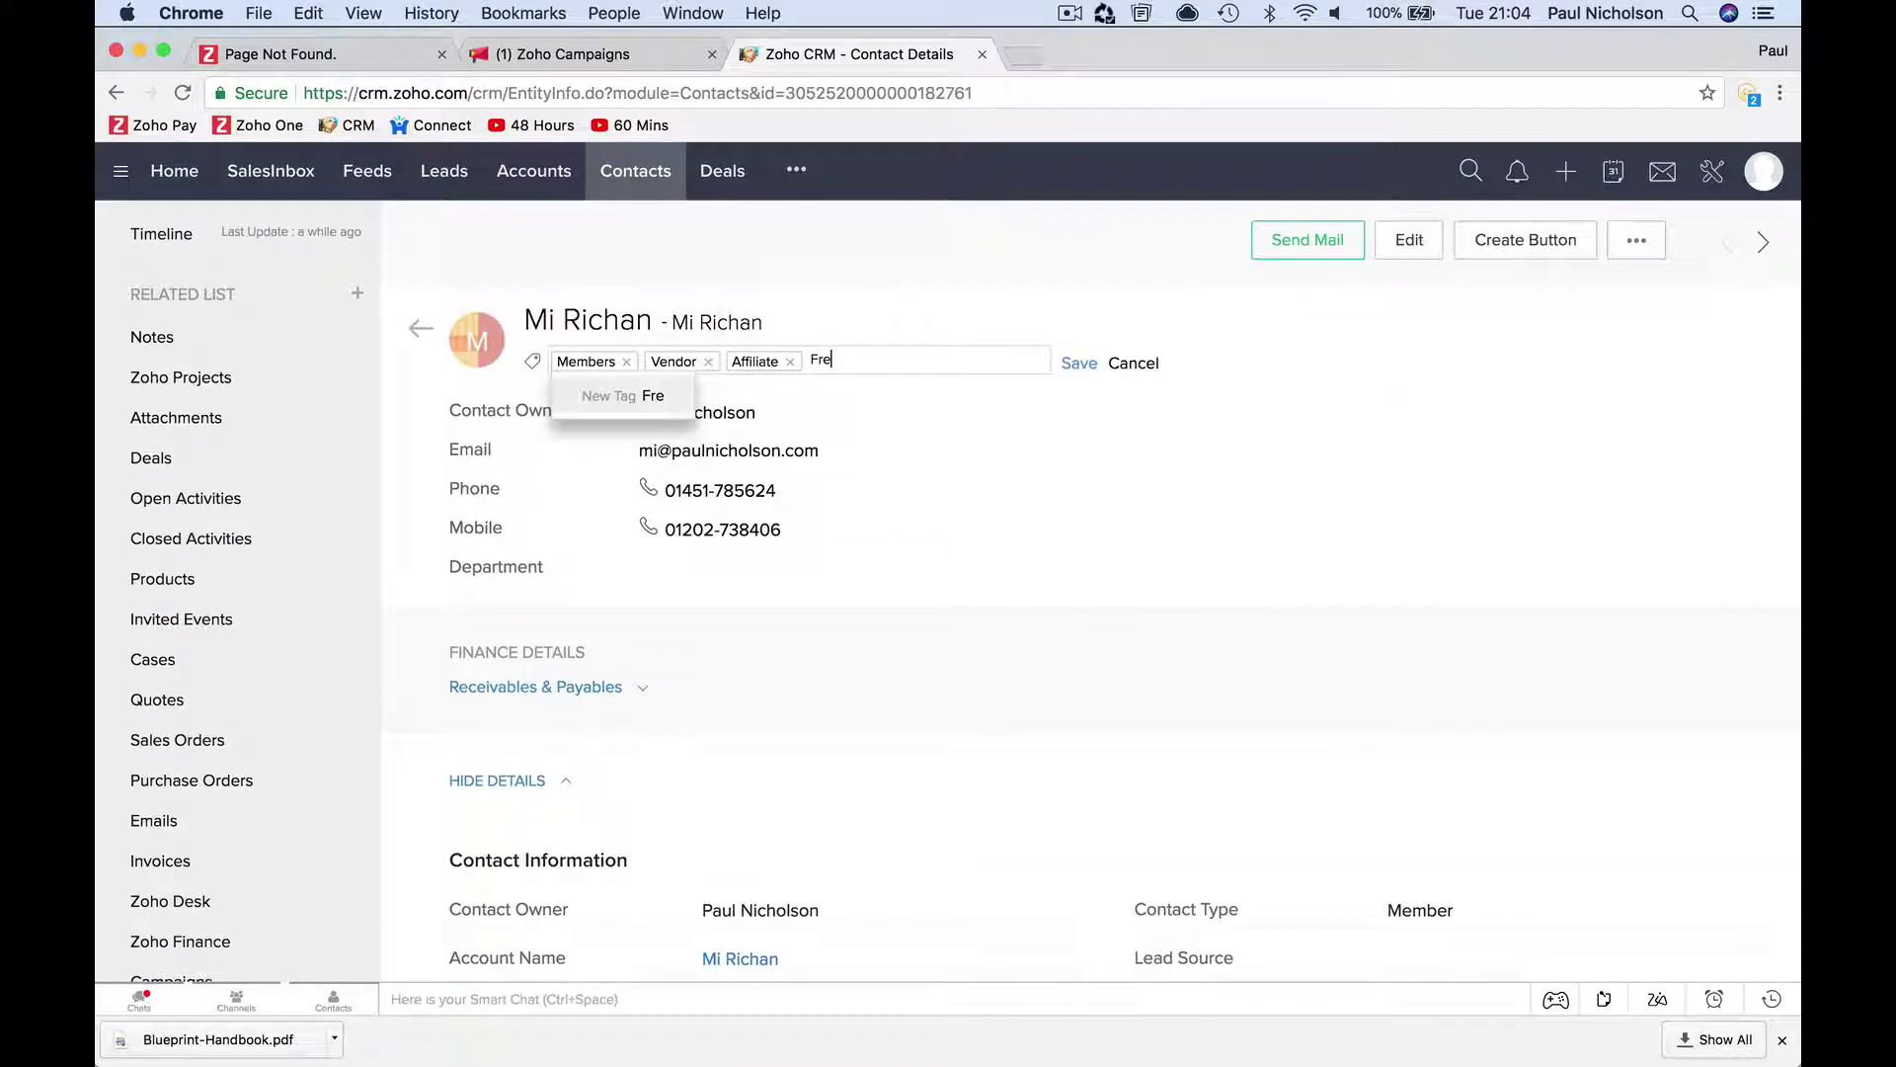
text(e Mem)
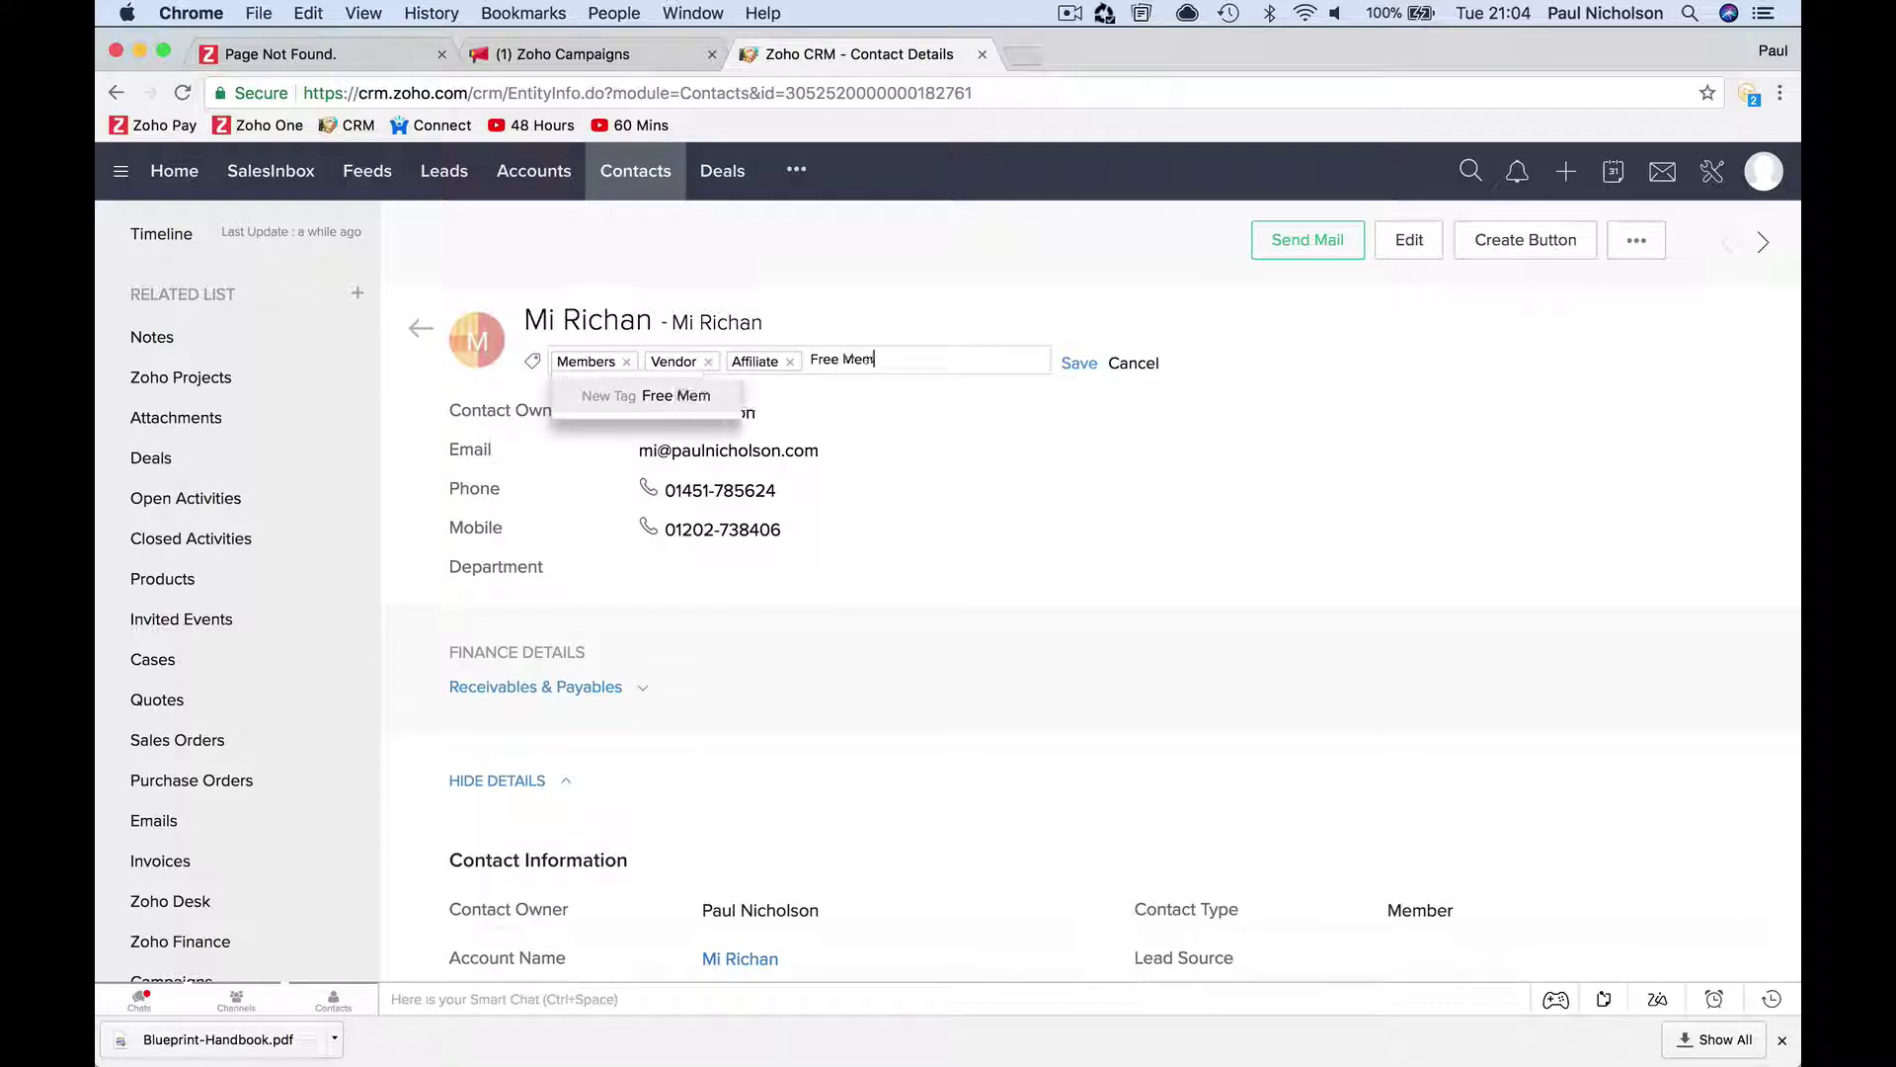
text(ber)
key(Return)
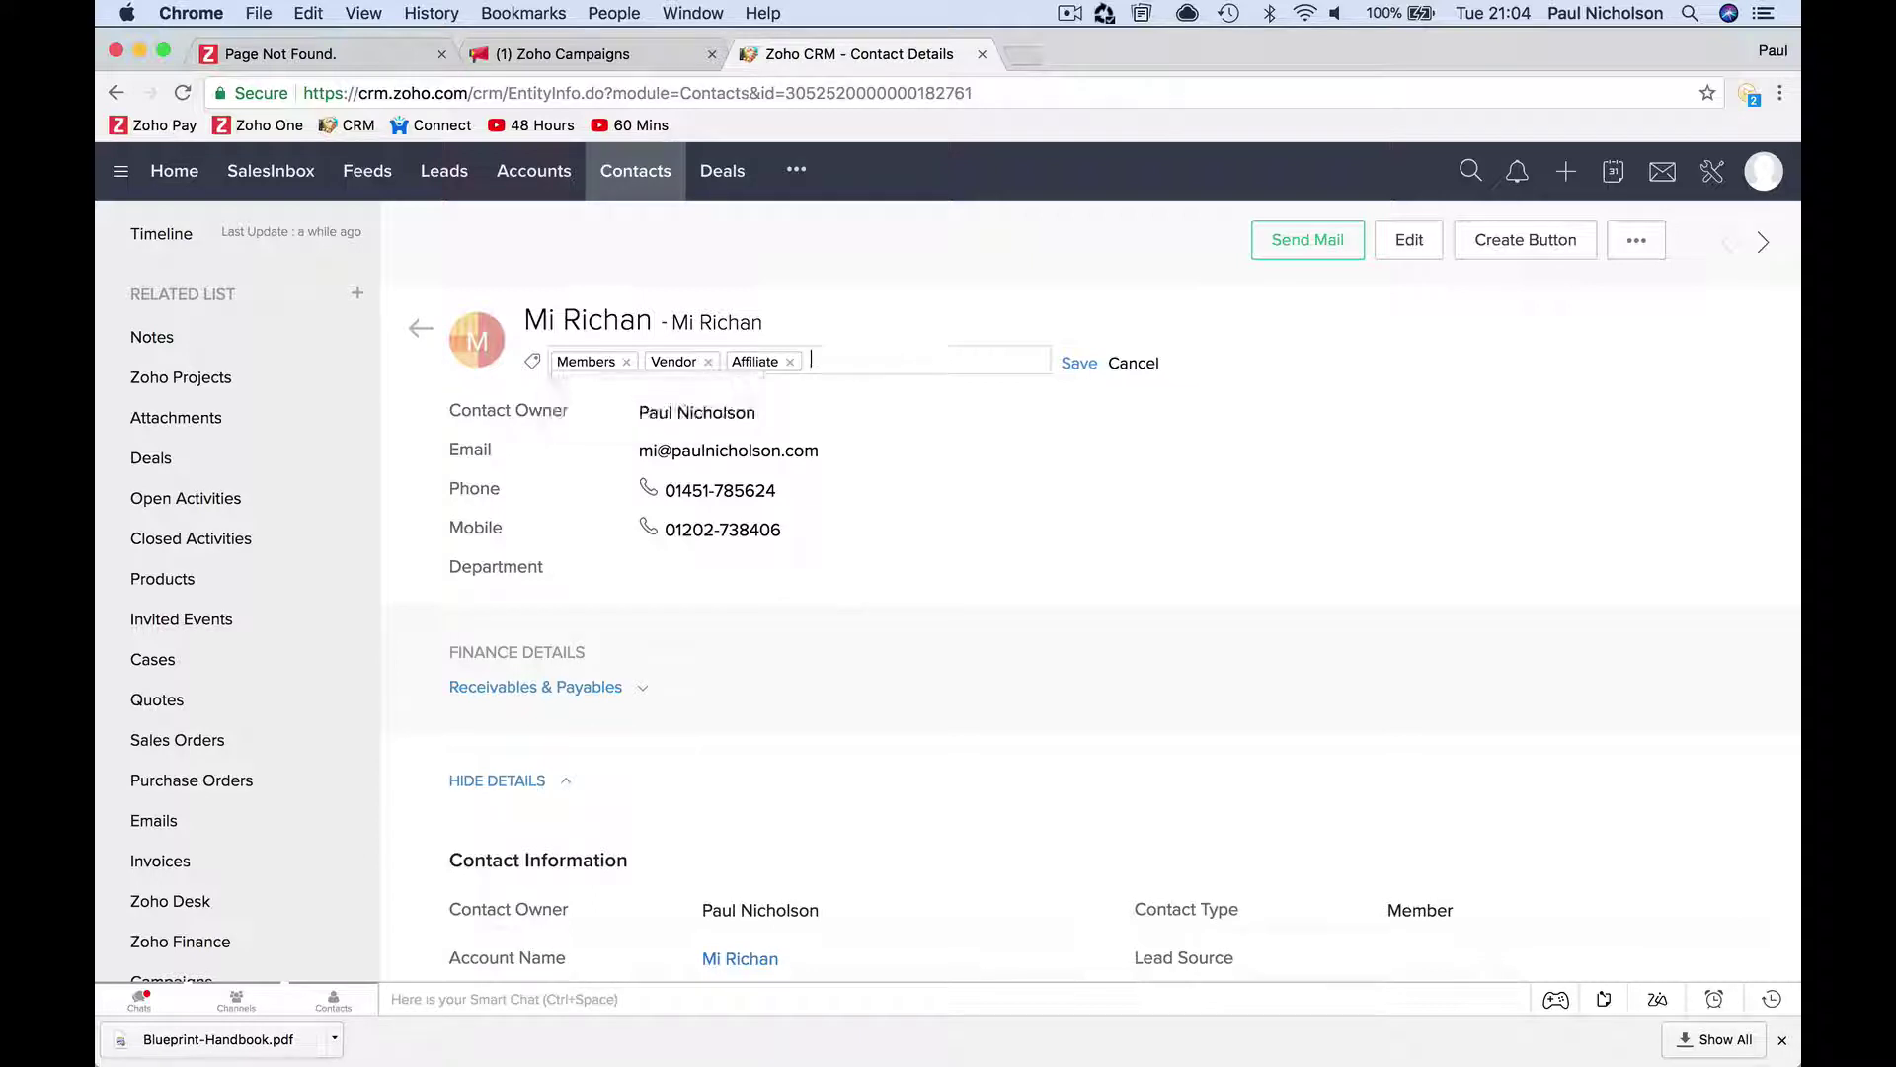
click(844, 364)
text(F)
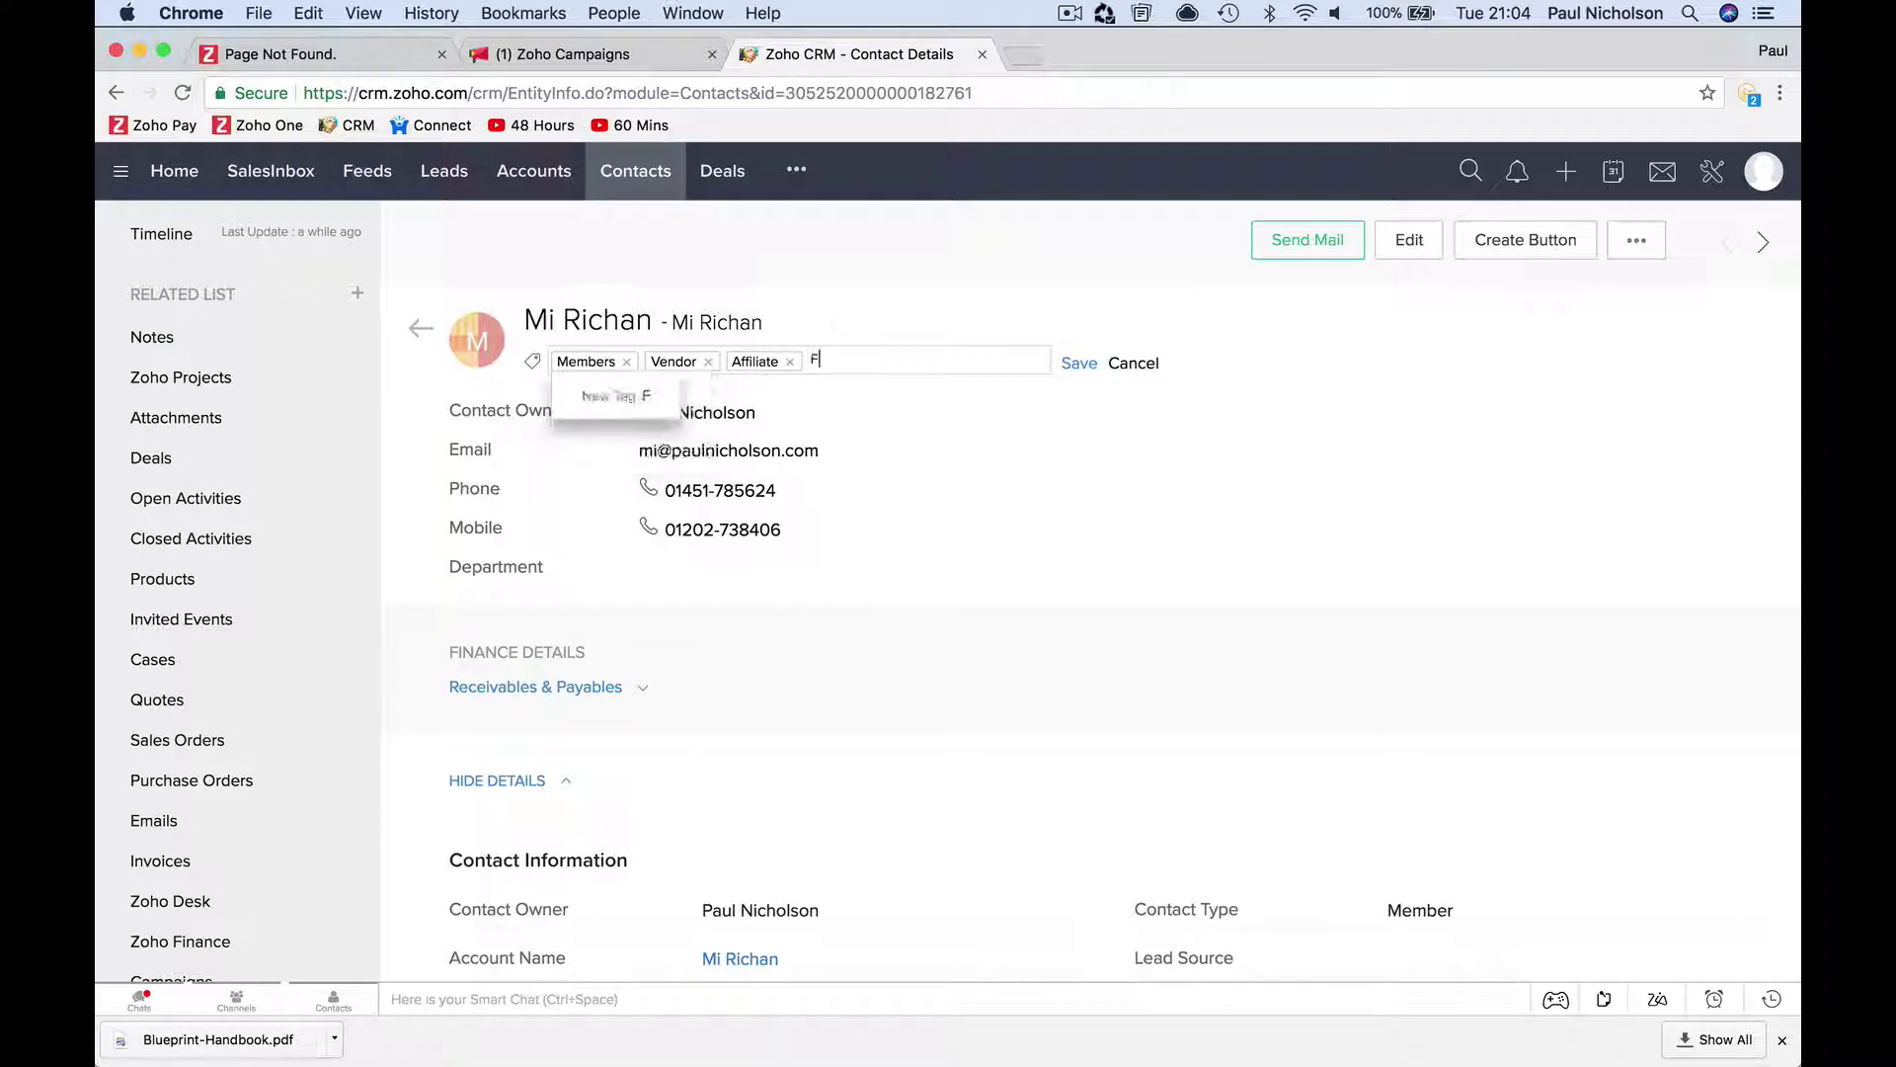
text(ree Member)
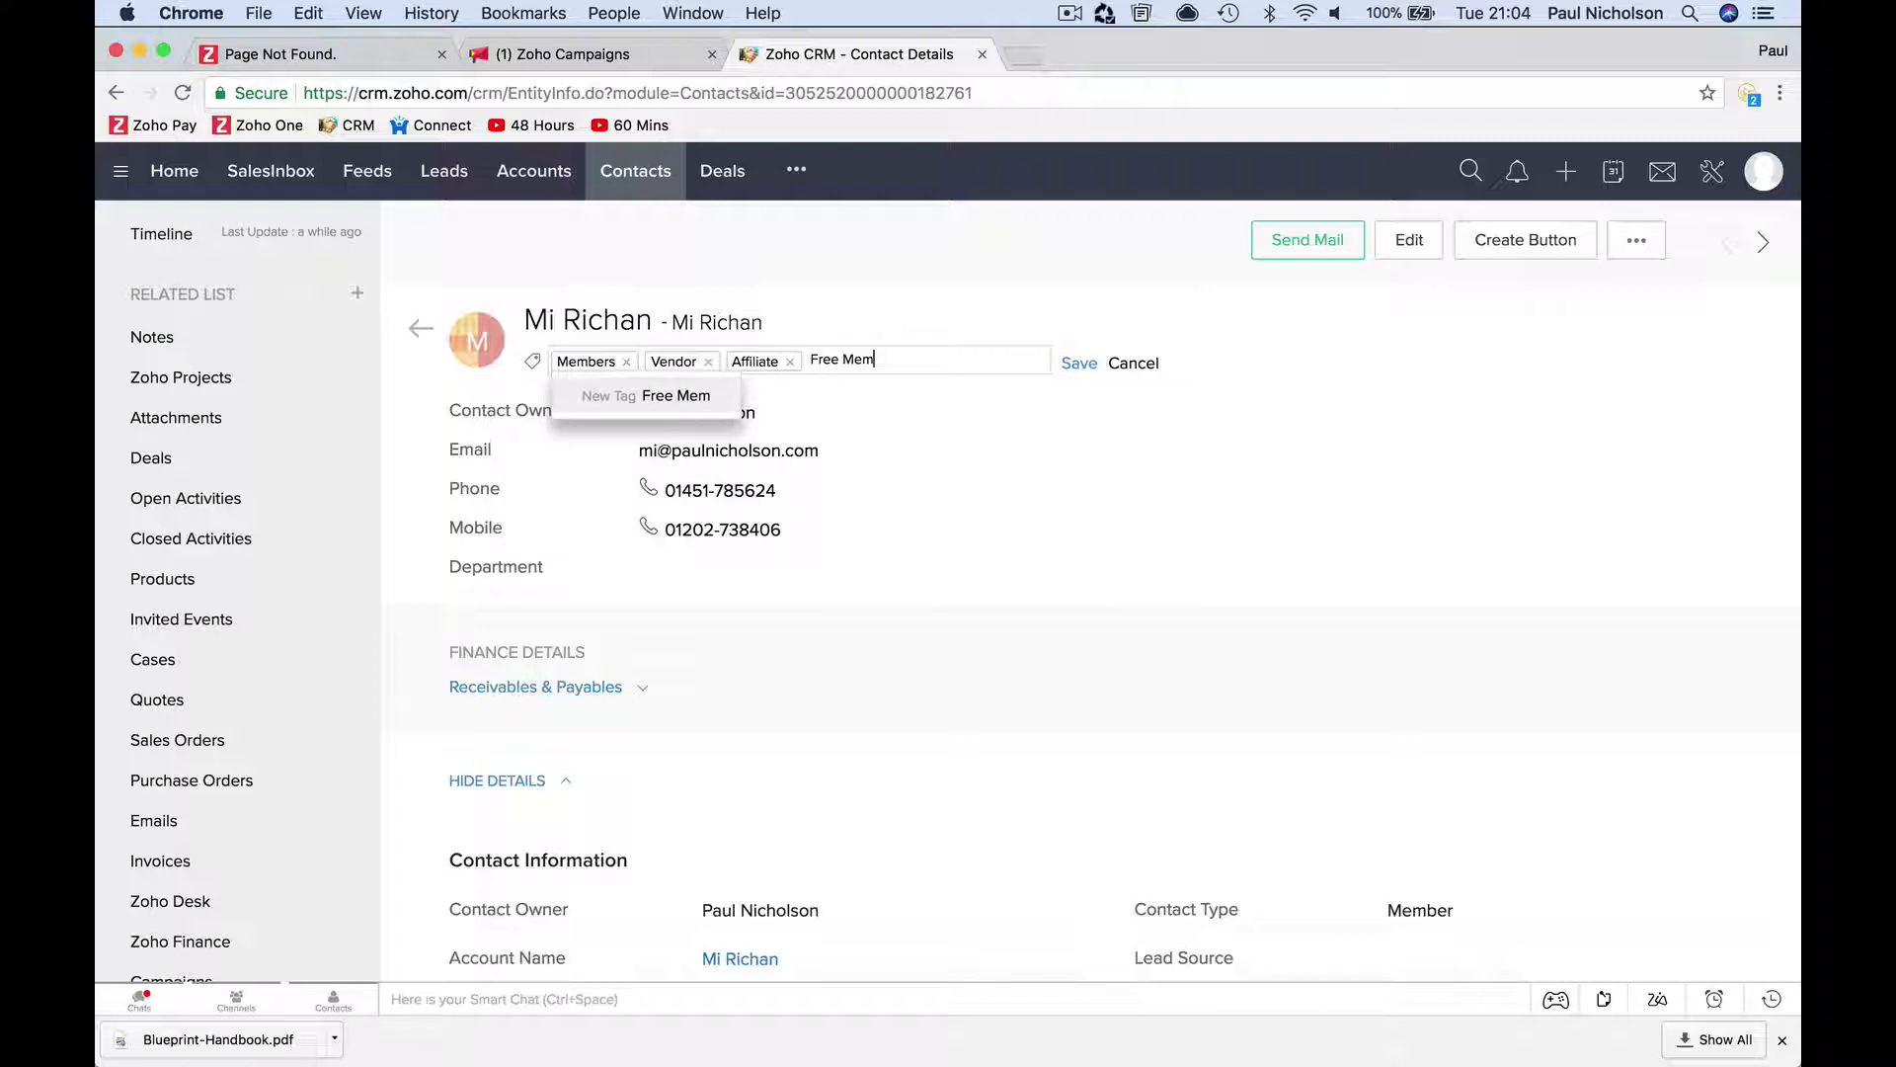
click(712, 397)
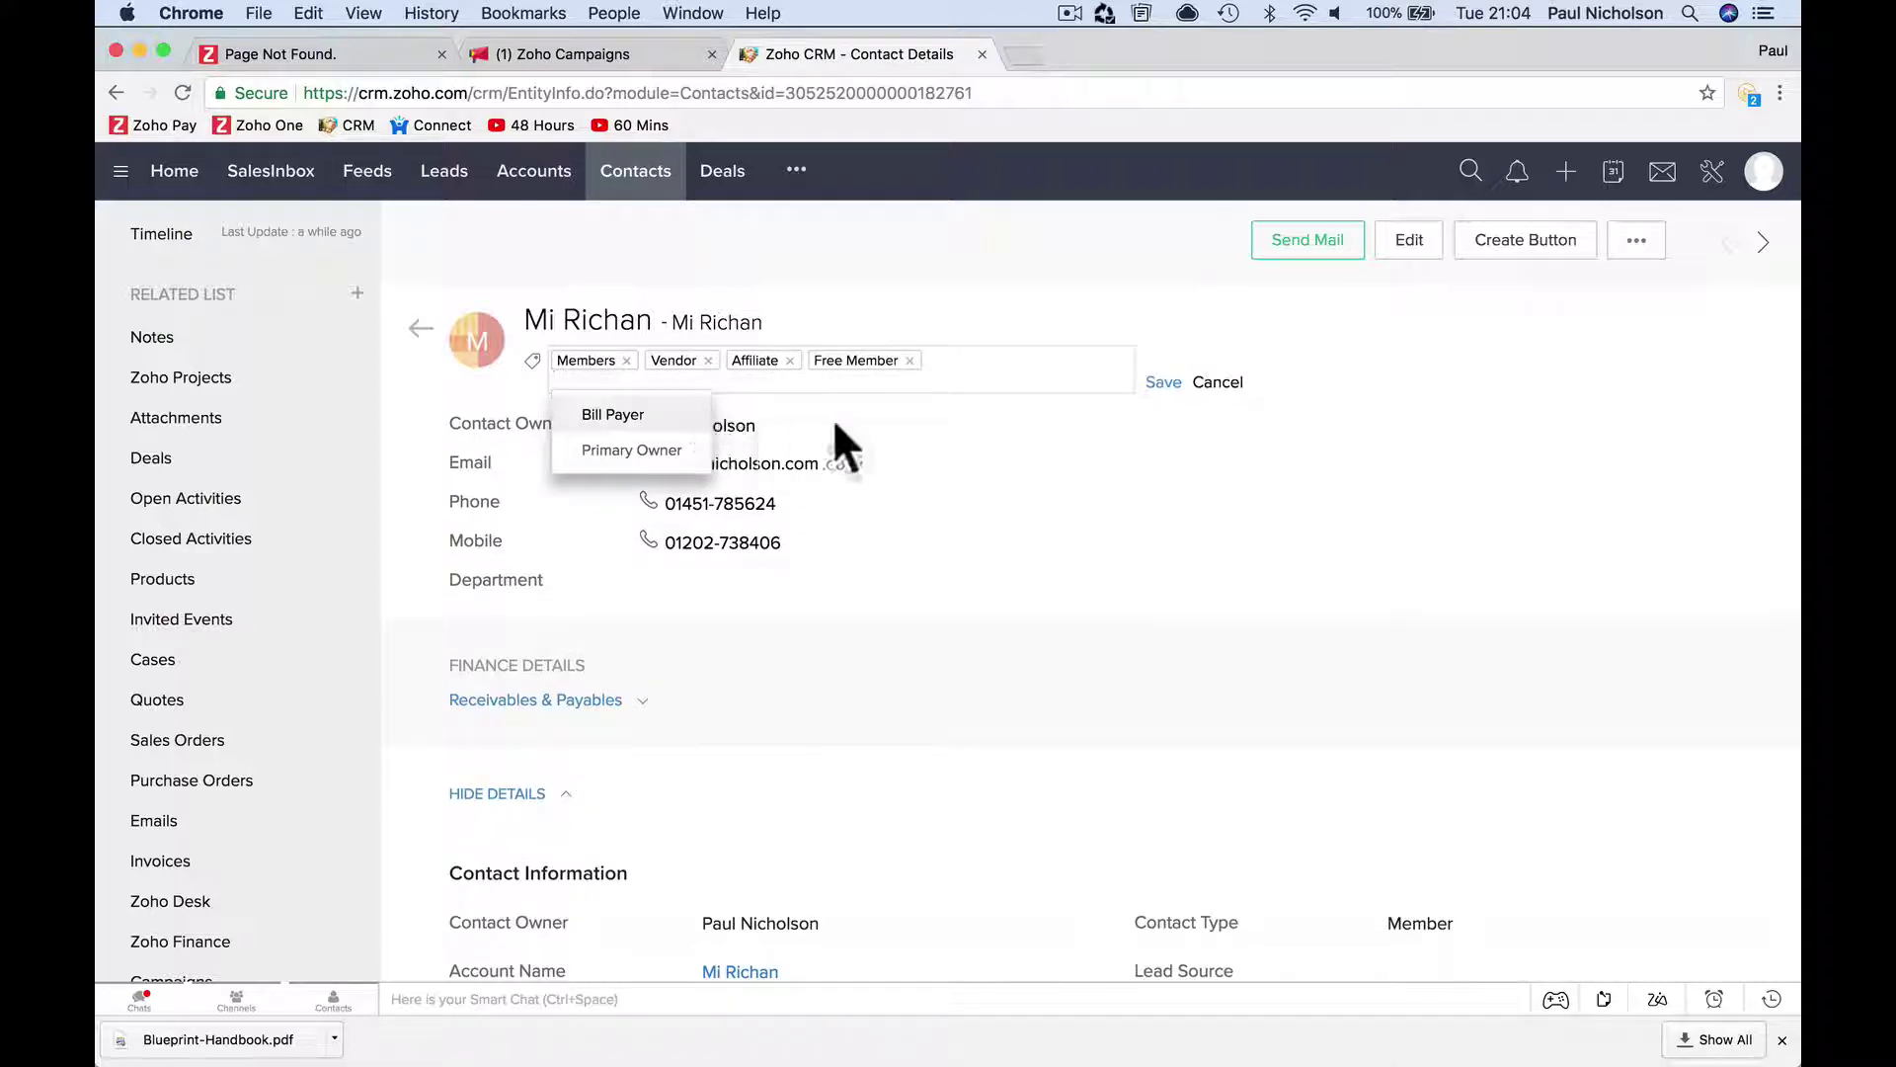
click(904, 383)
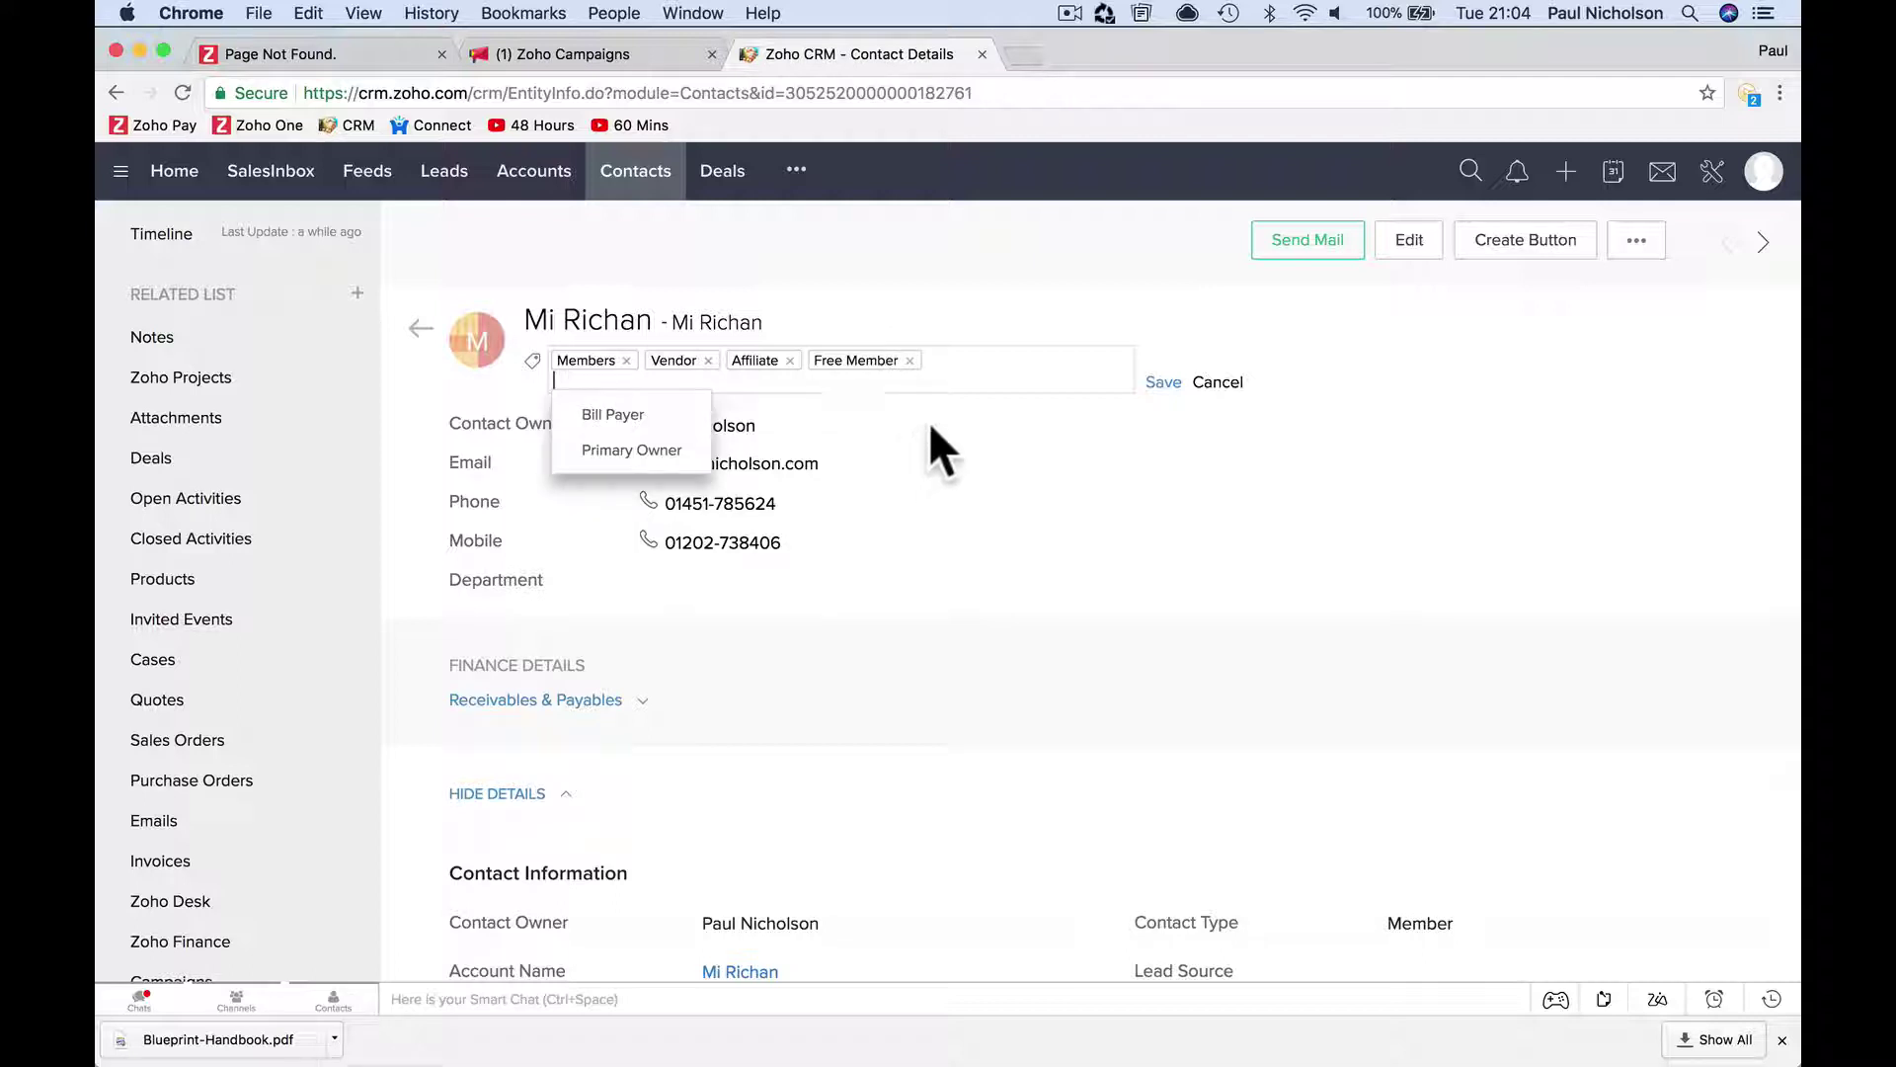
click(910, 360)
Give the contact a new Paid Member tag and bring up Members Sync in Zoho Campaigns.
click(914, 359)
text(Paif)
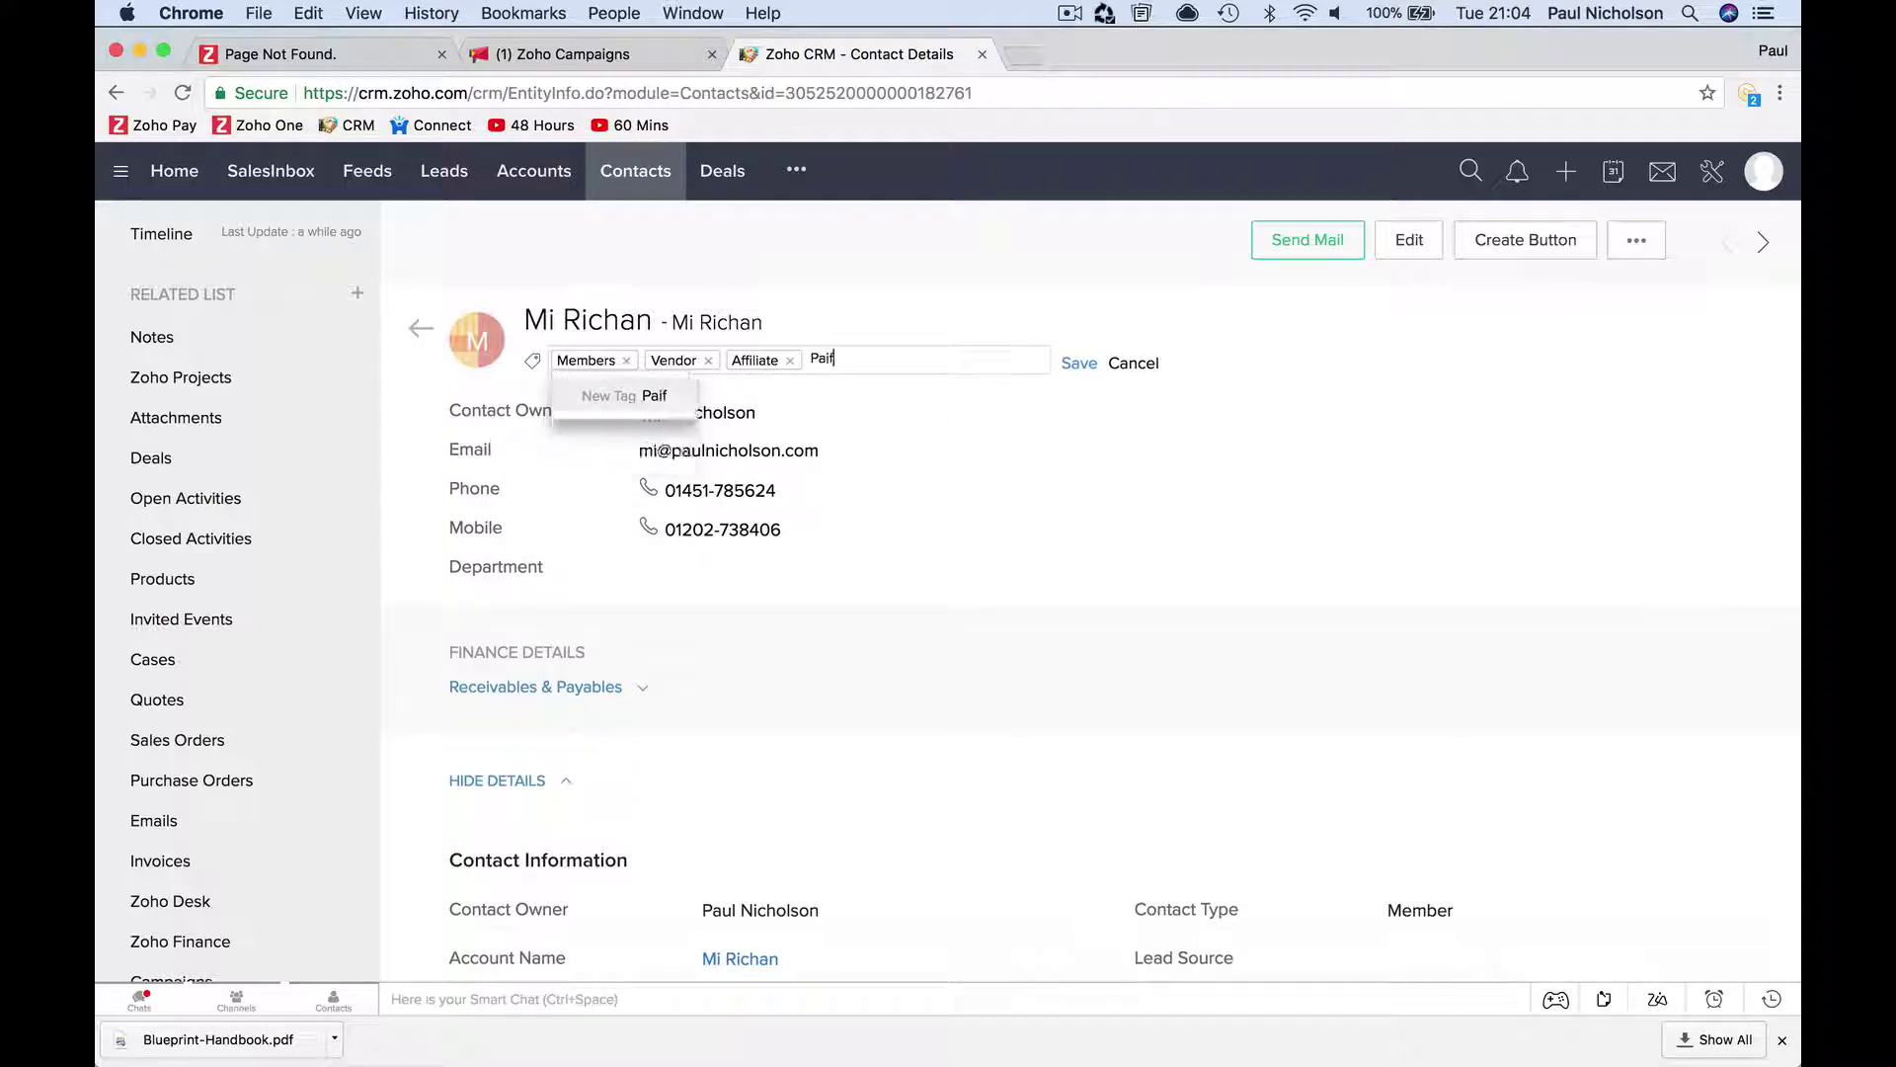
key(BackSpace)
text(d Member)
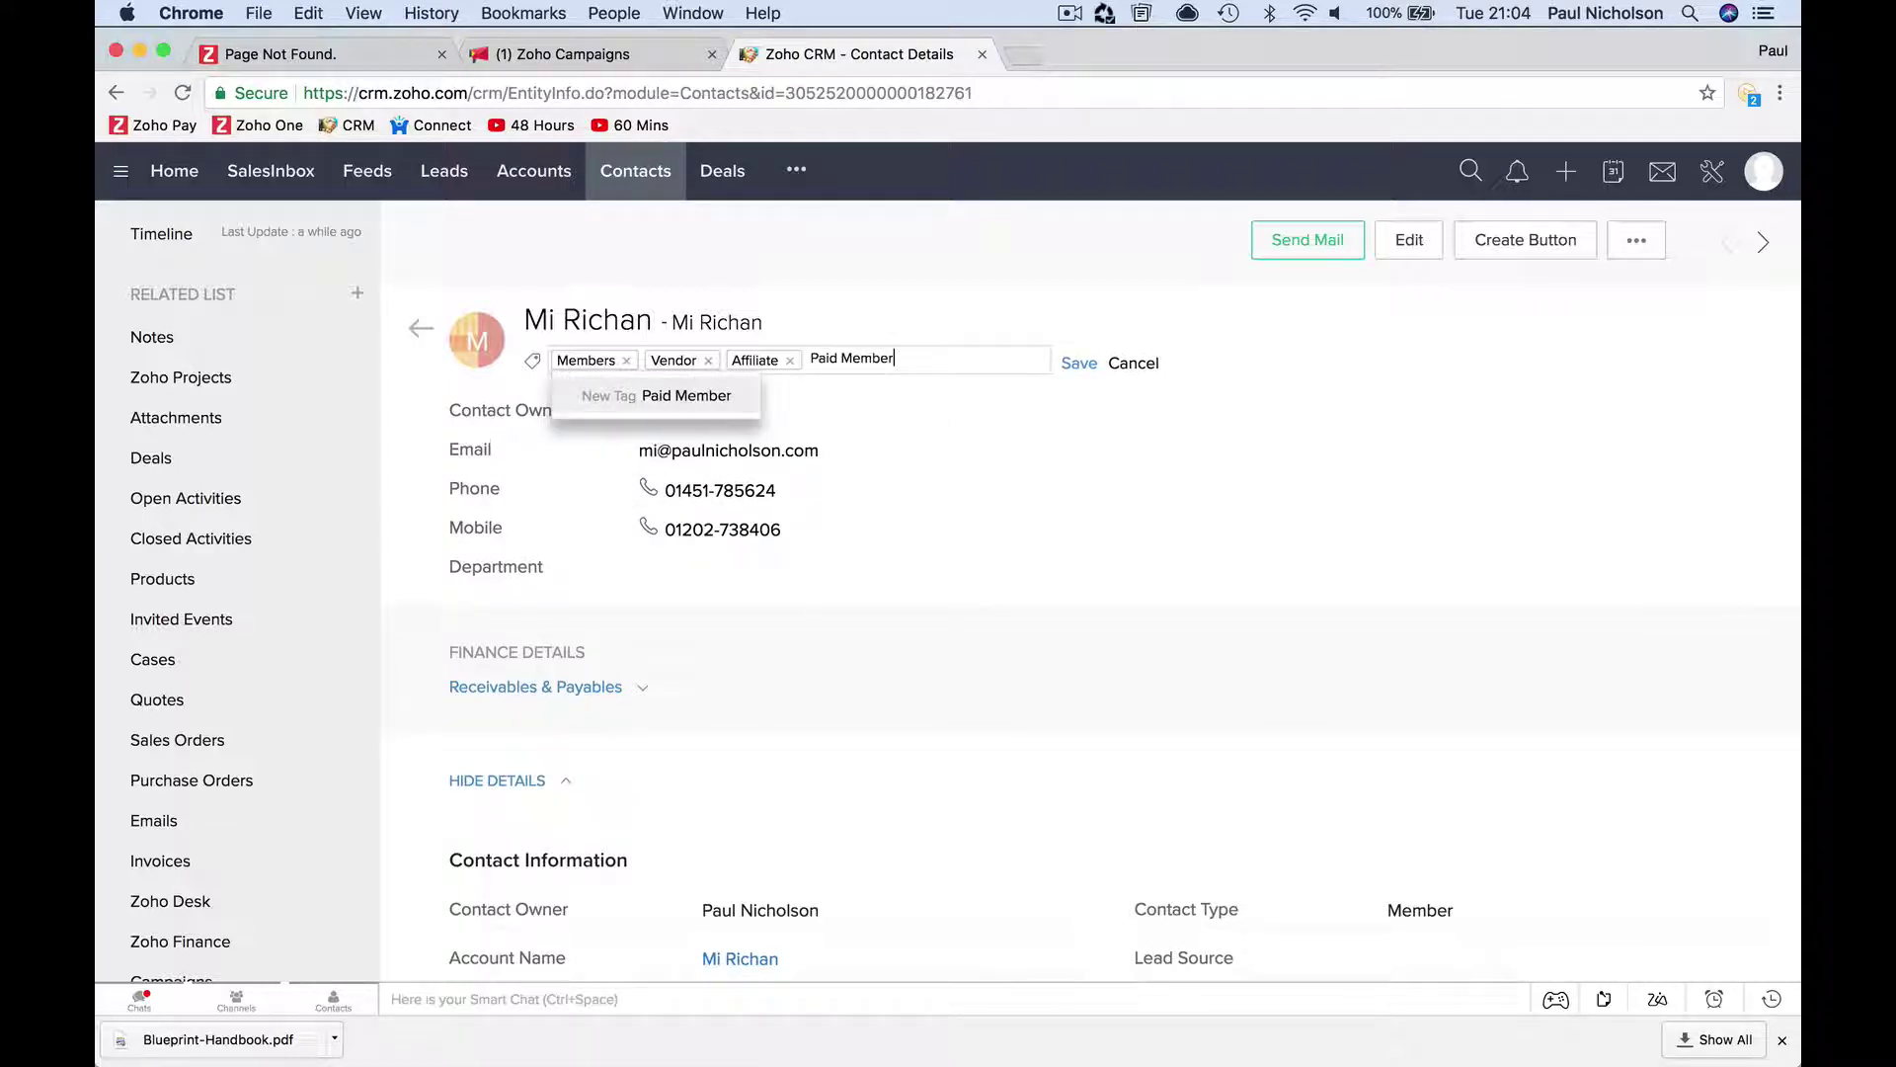
click(715, 395)
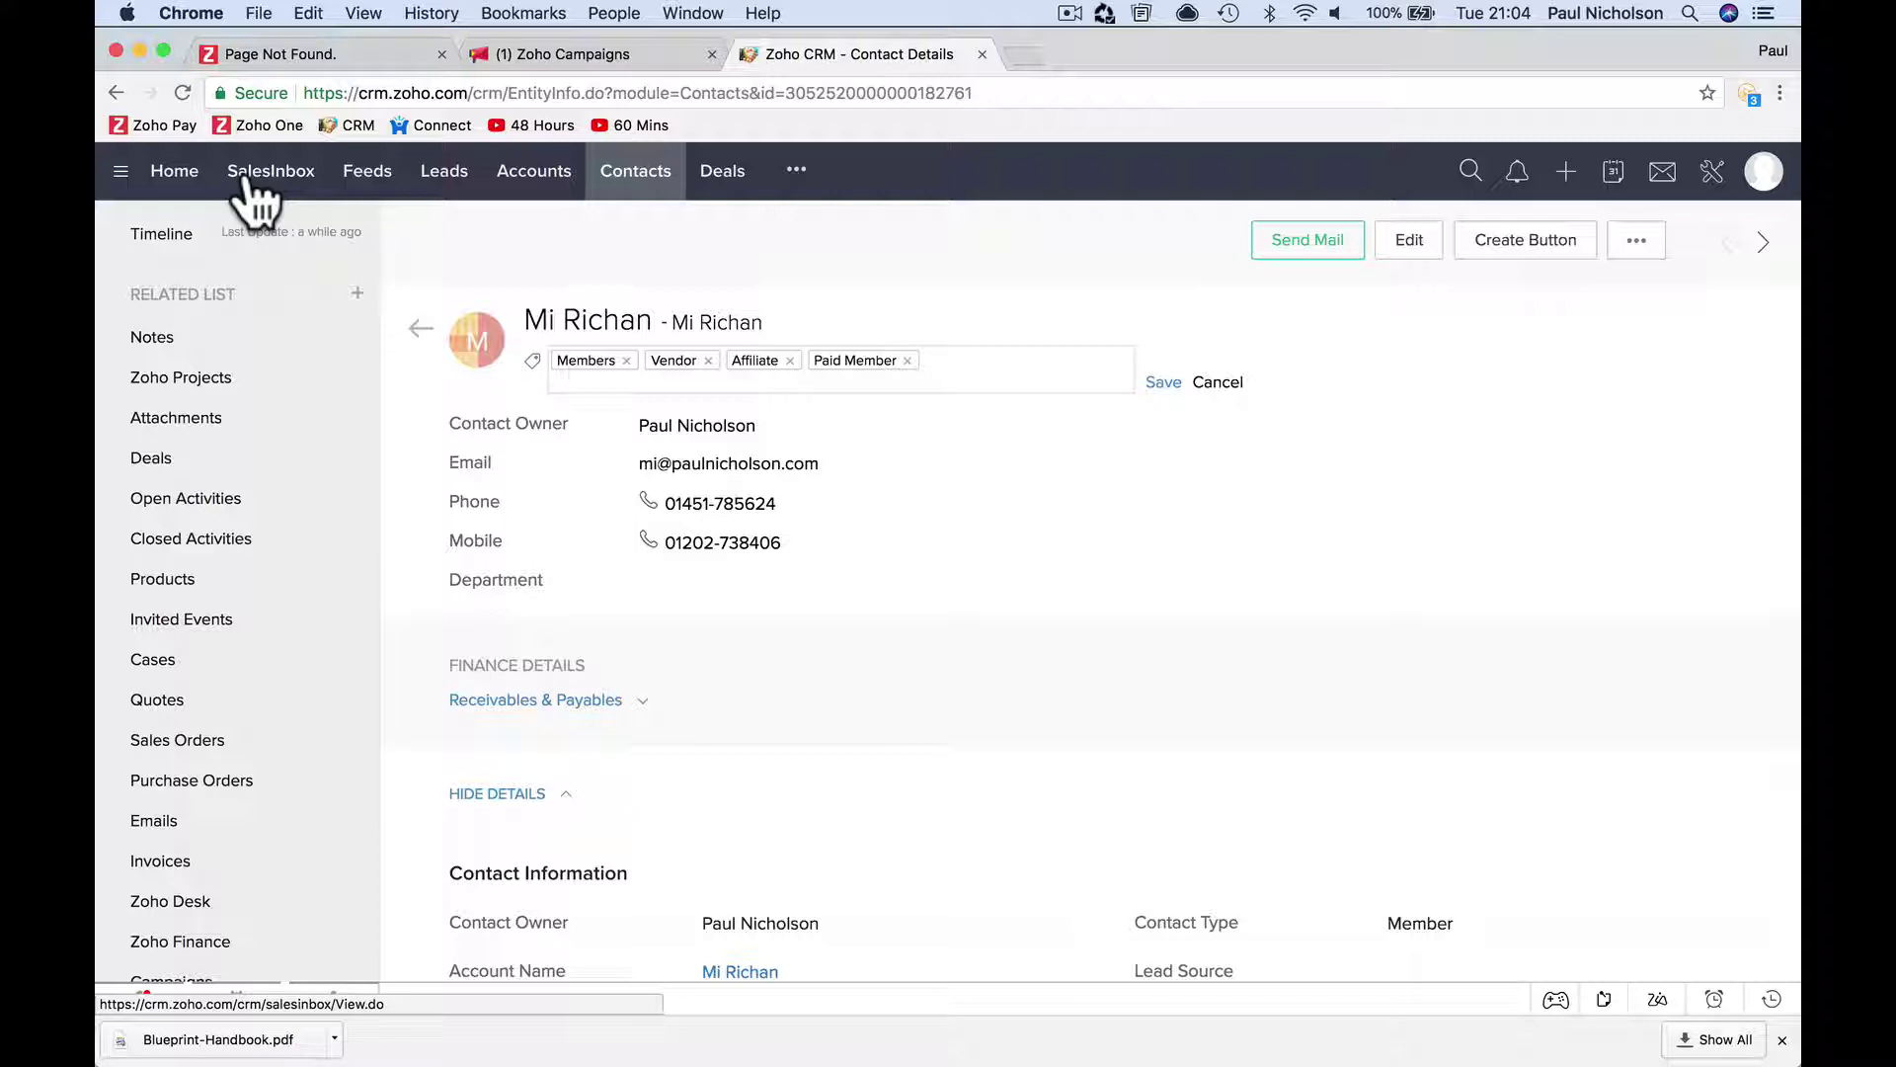
click(583, 54)
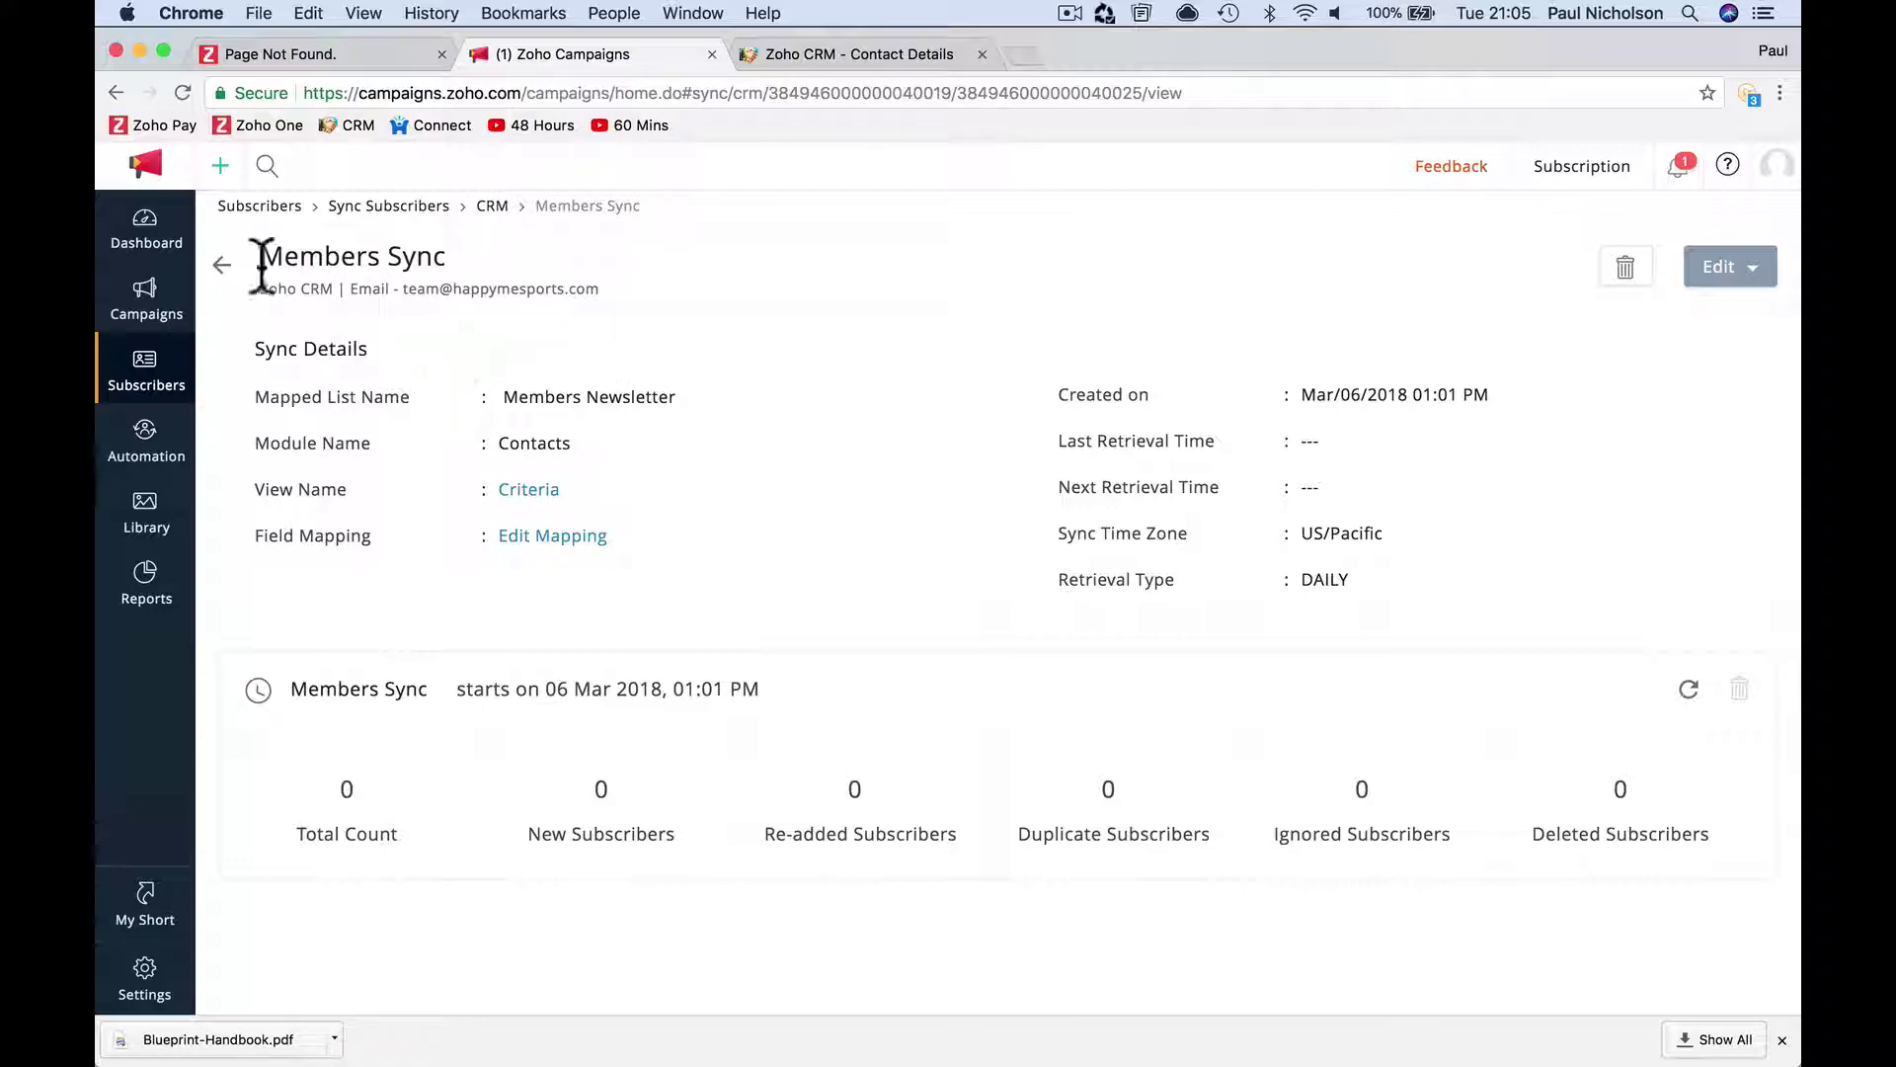
Back in Zoho CRM, save the contact's tags Members, Vendor, Affiliate and Paid Member.
click(156, 180)
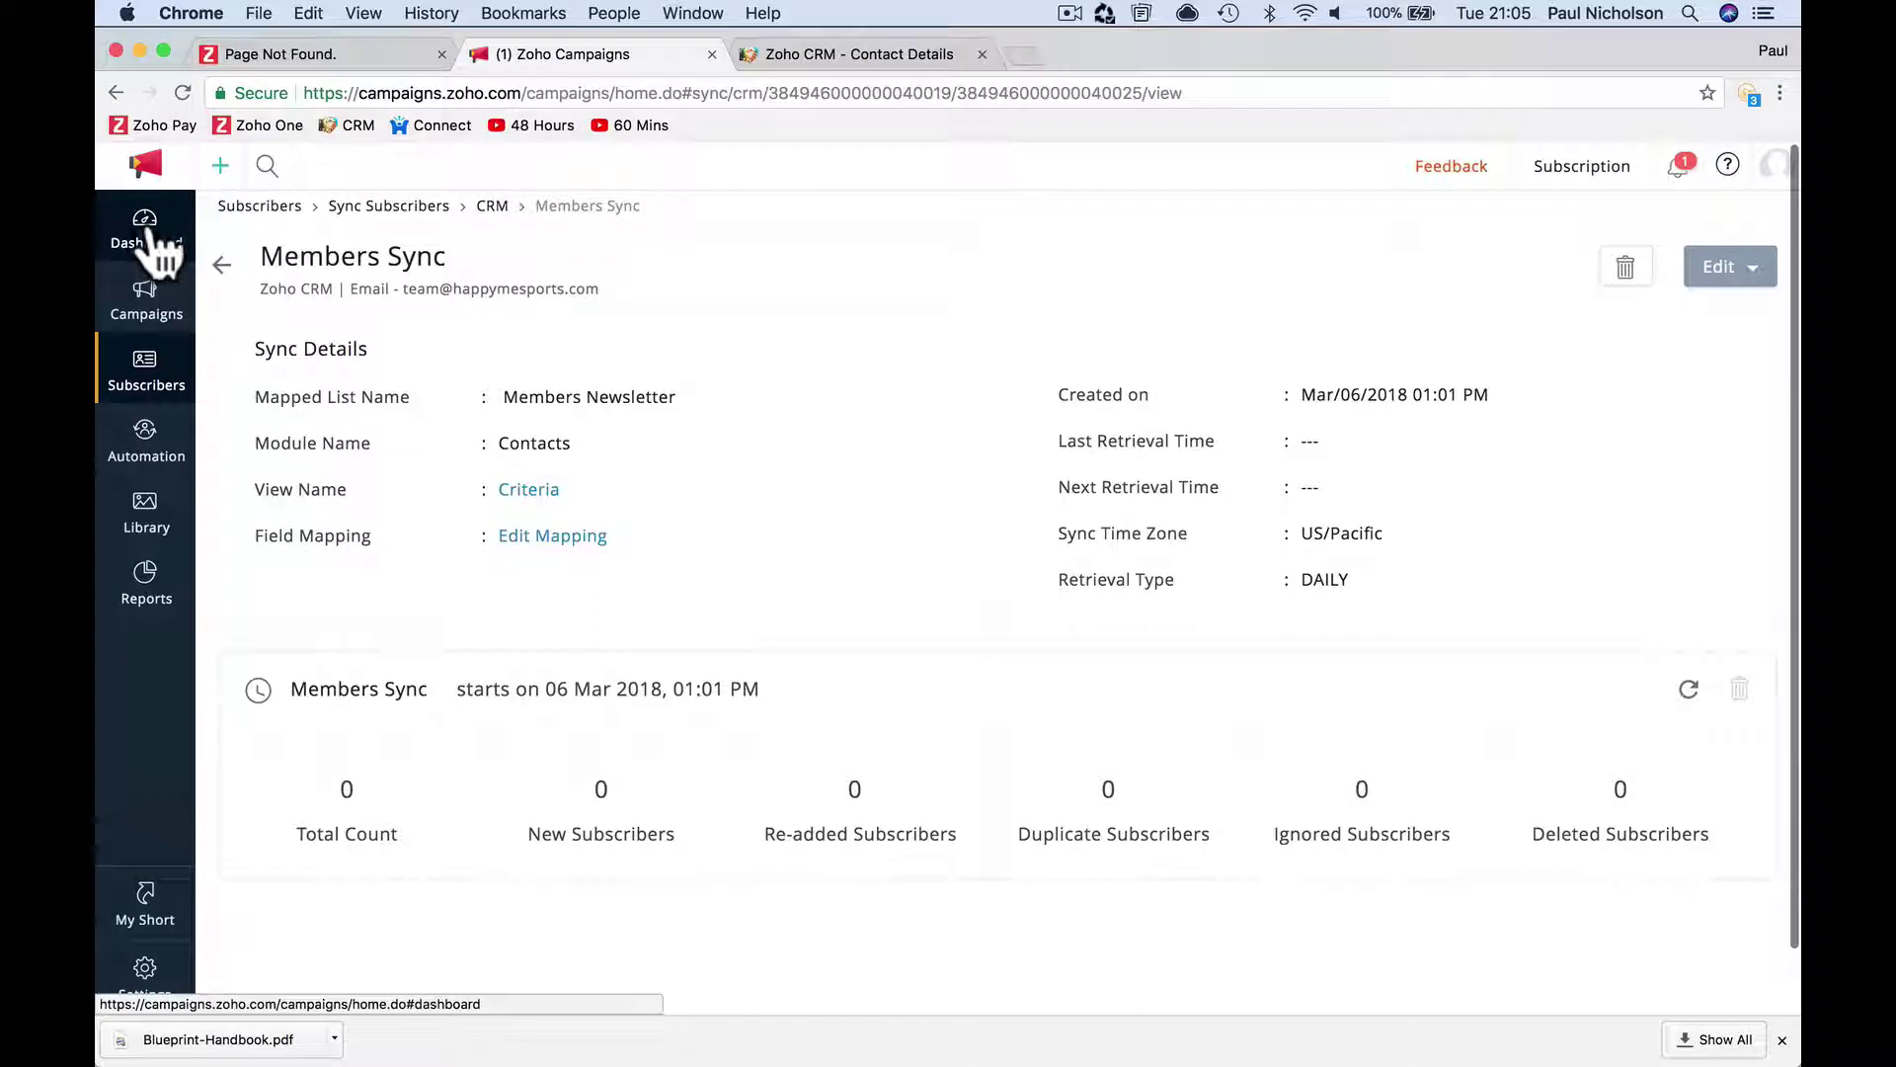
click(796, 56)
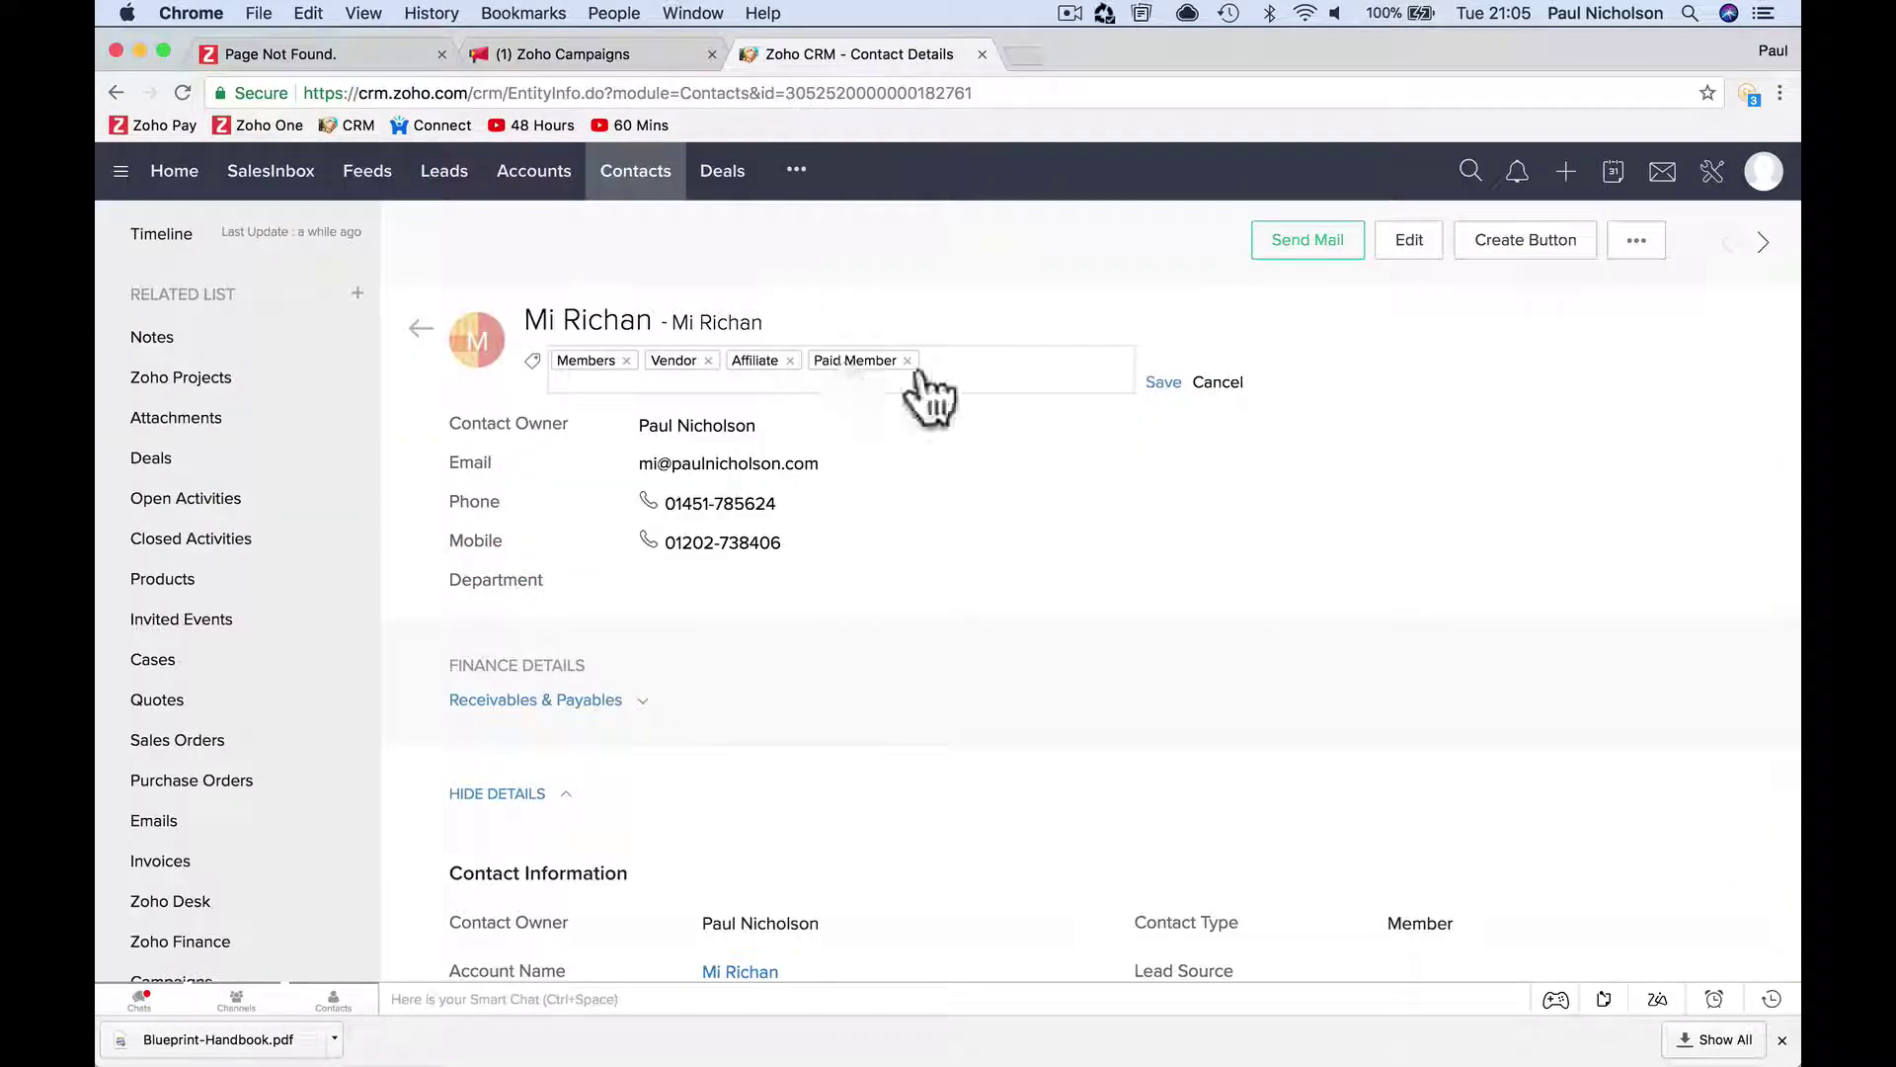
click(1109, 382)
click(1158, 382)
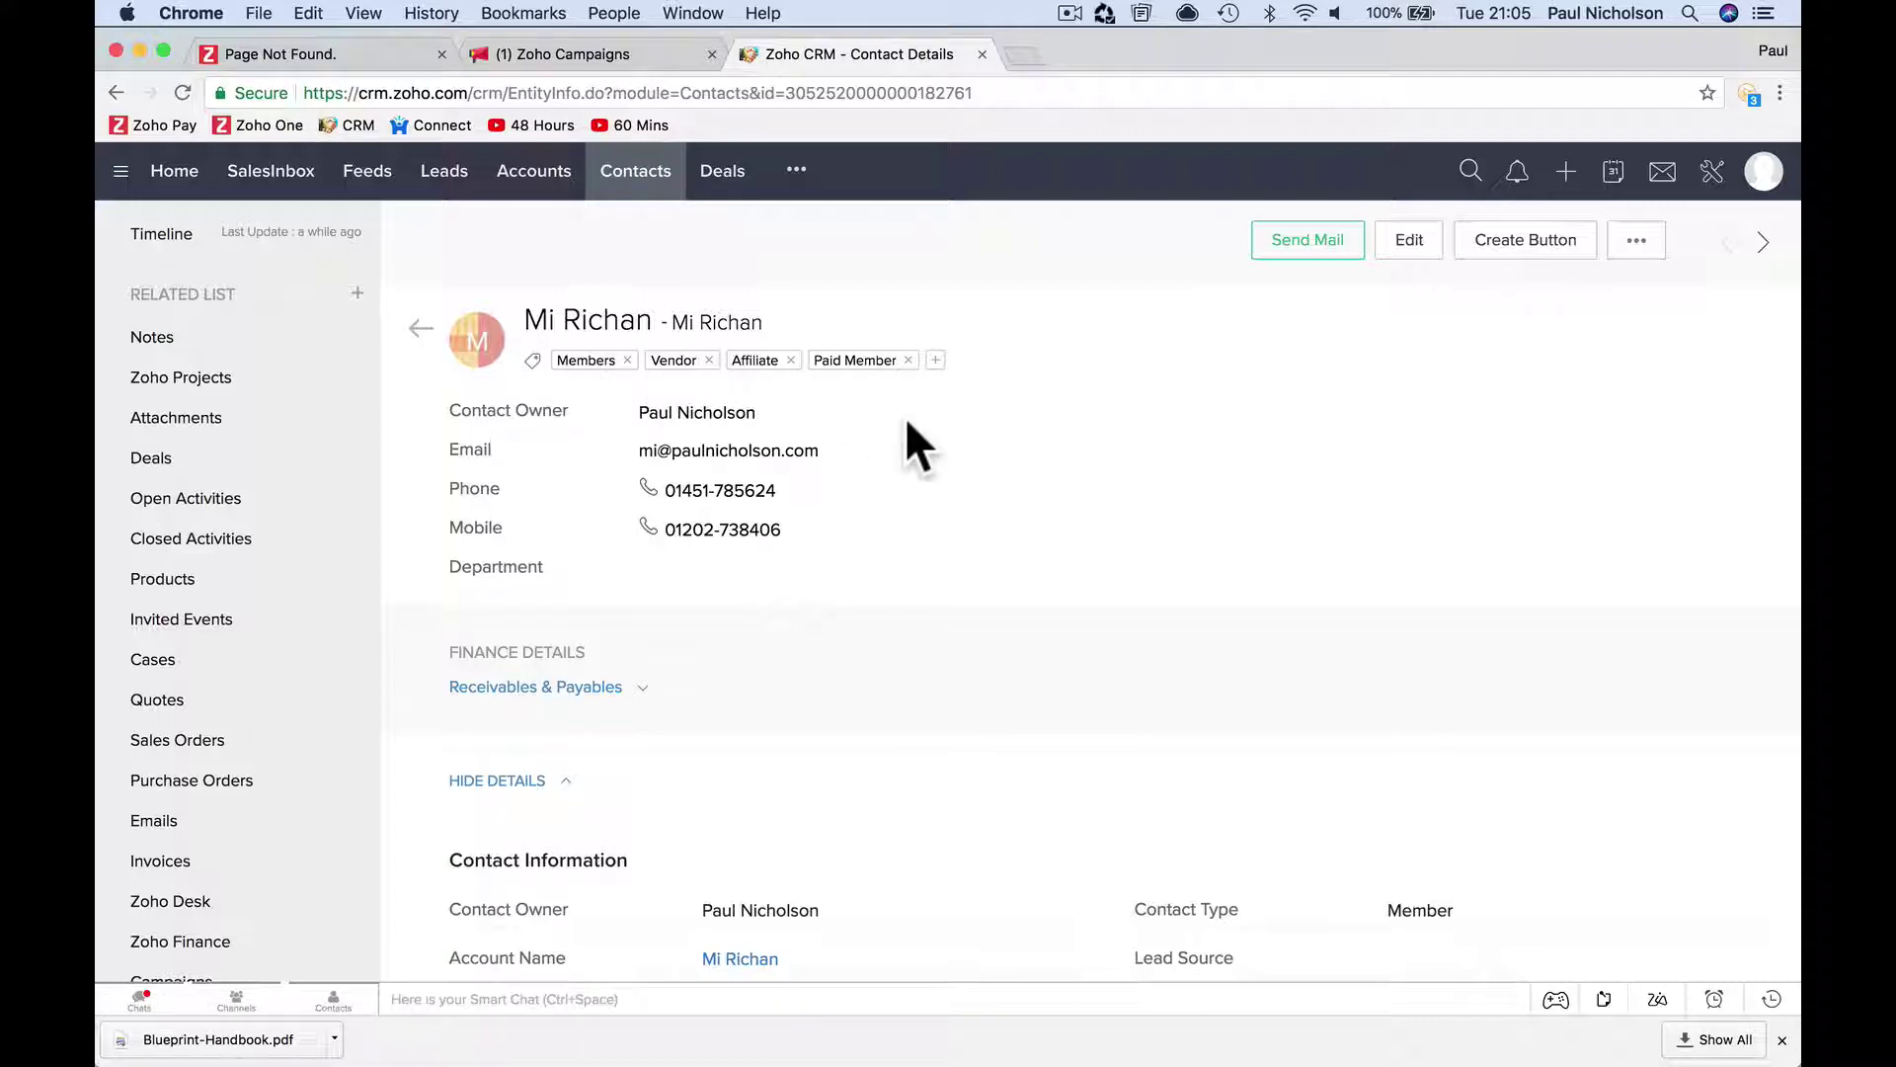
Go from Accounts to the Deals pipeline and scroll its stages to the right.
click(541, 176)
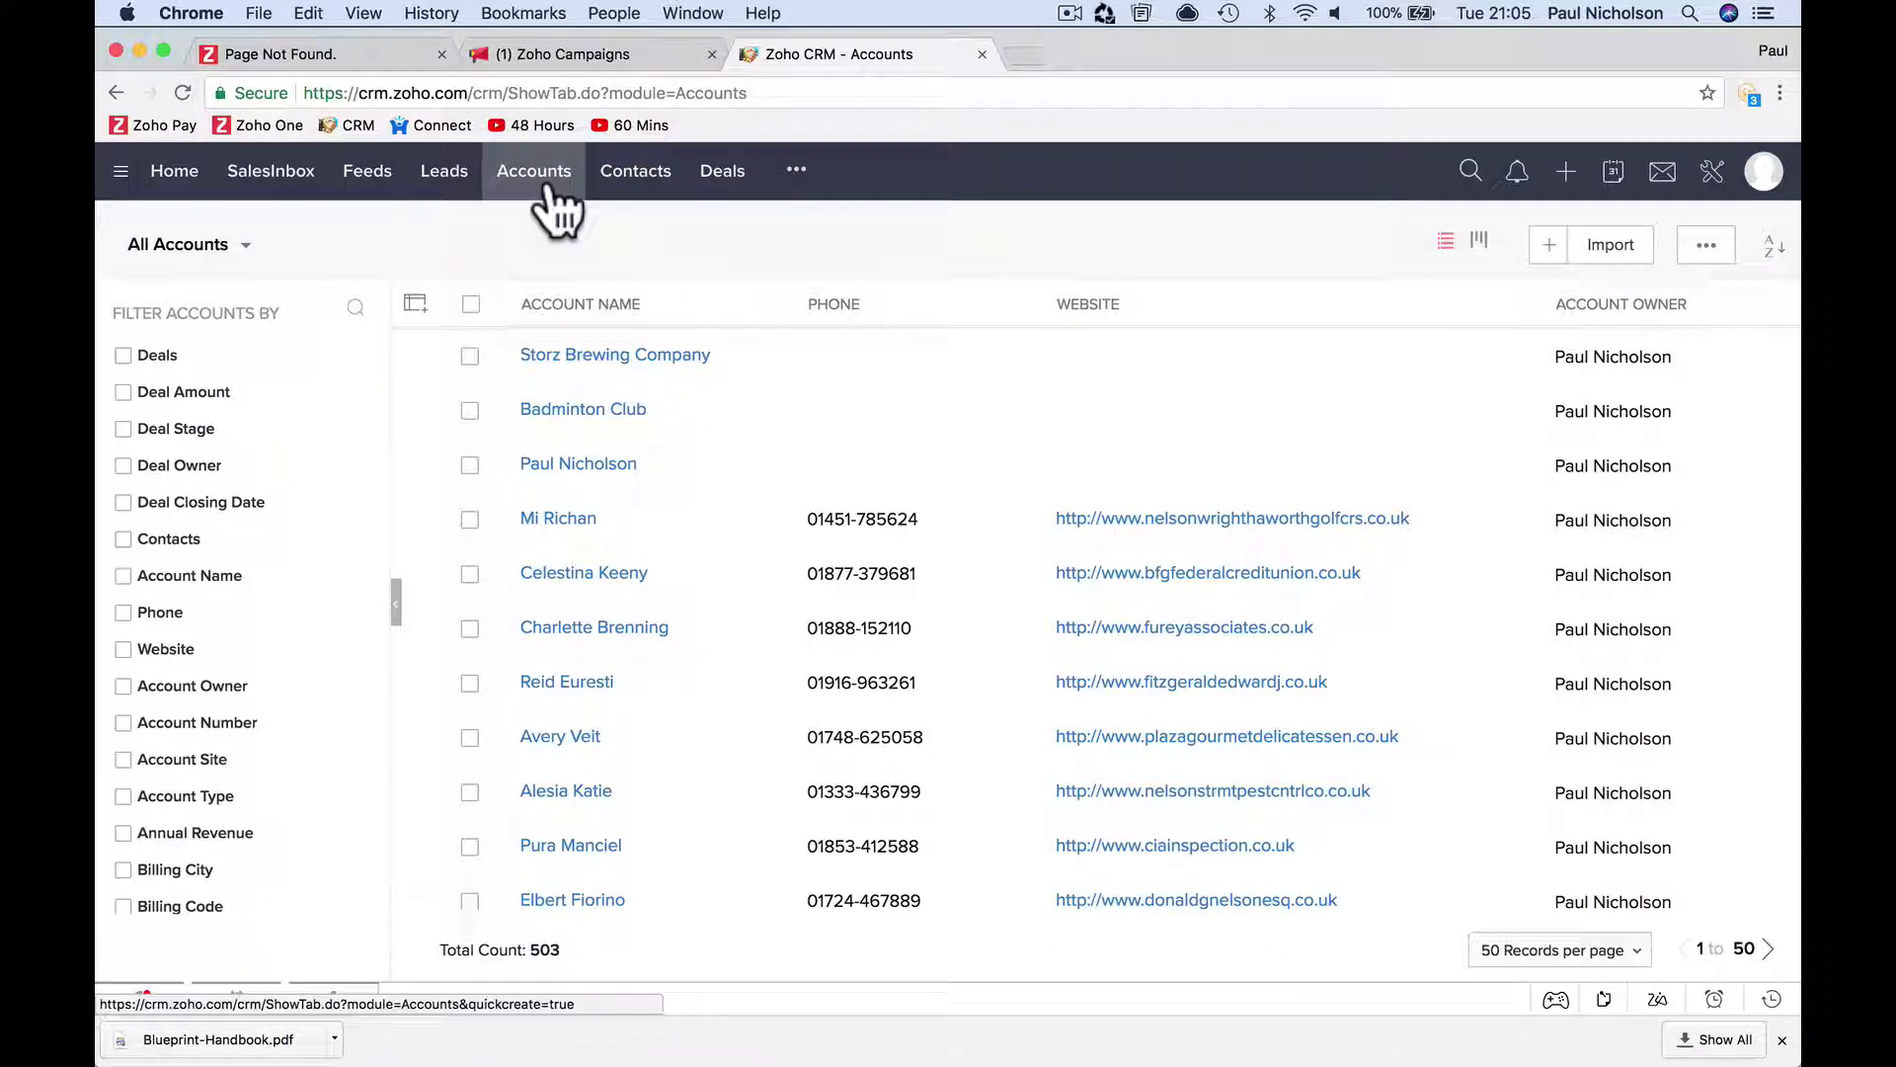
click(796, 170)
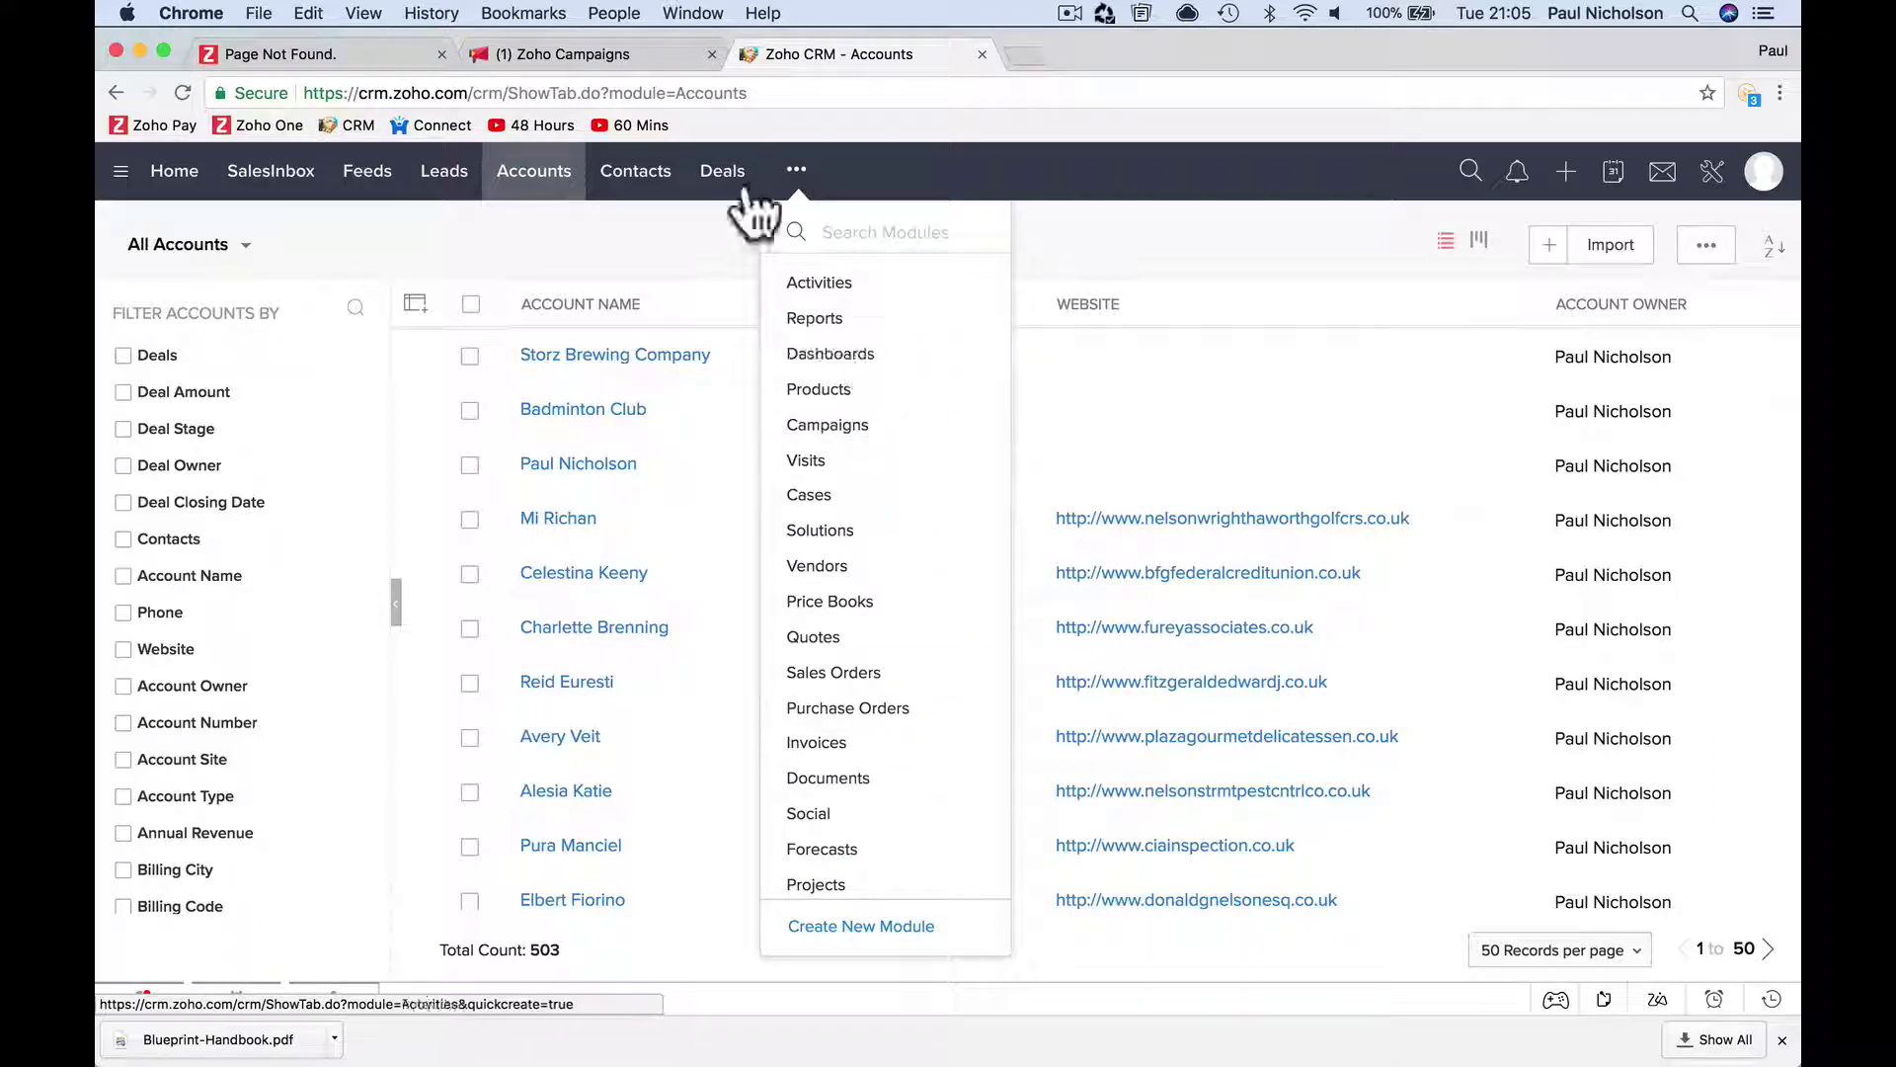
click(722, 163)
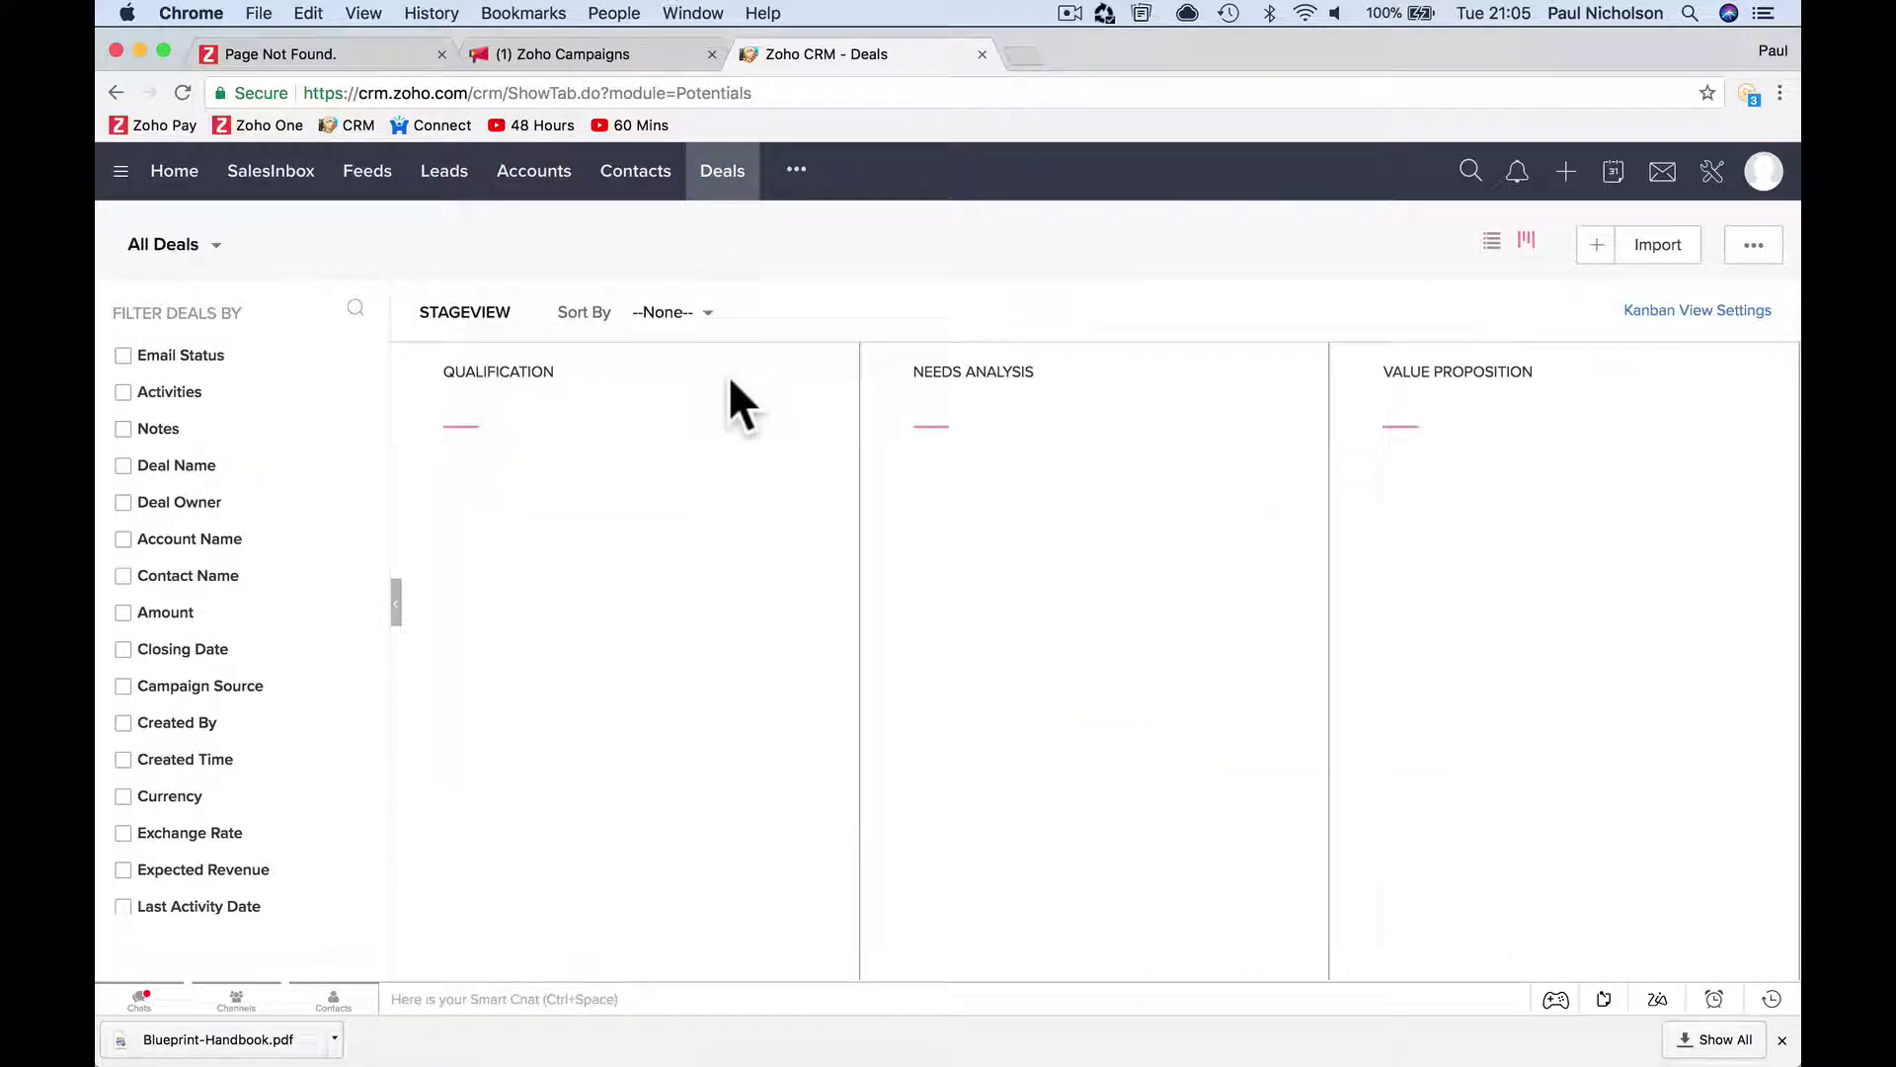
scroll(947, 488, right, 10)
scroll(950, 494, right, 5)
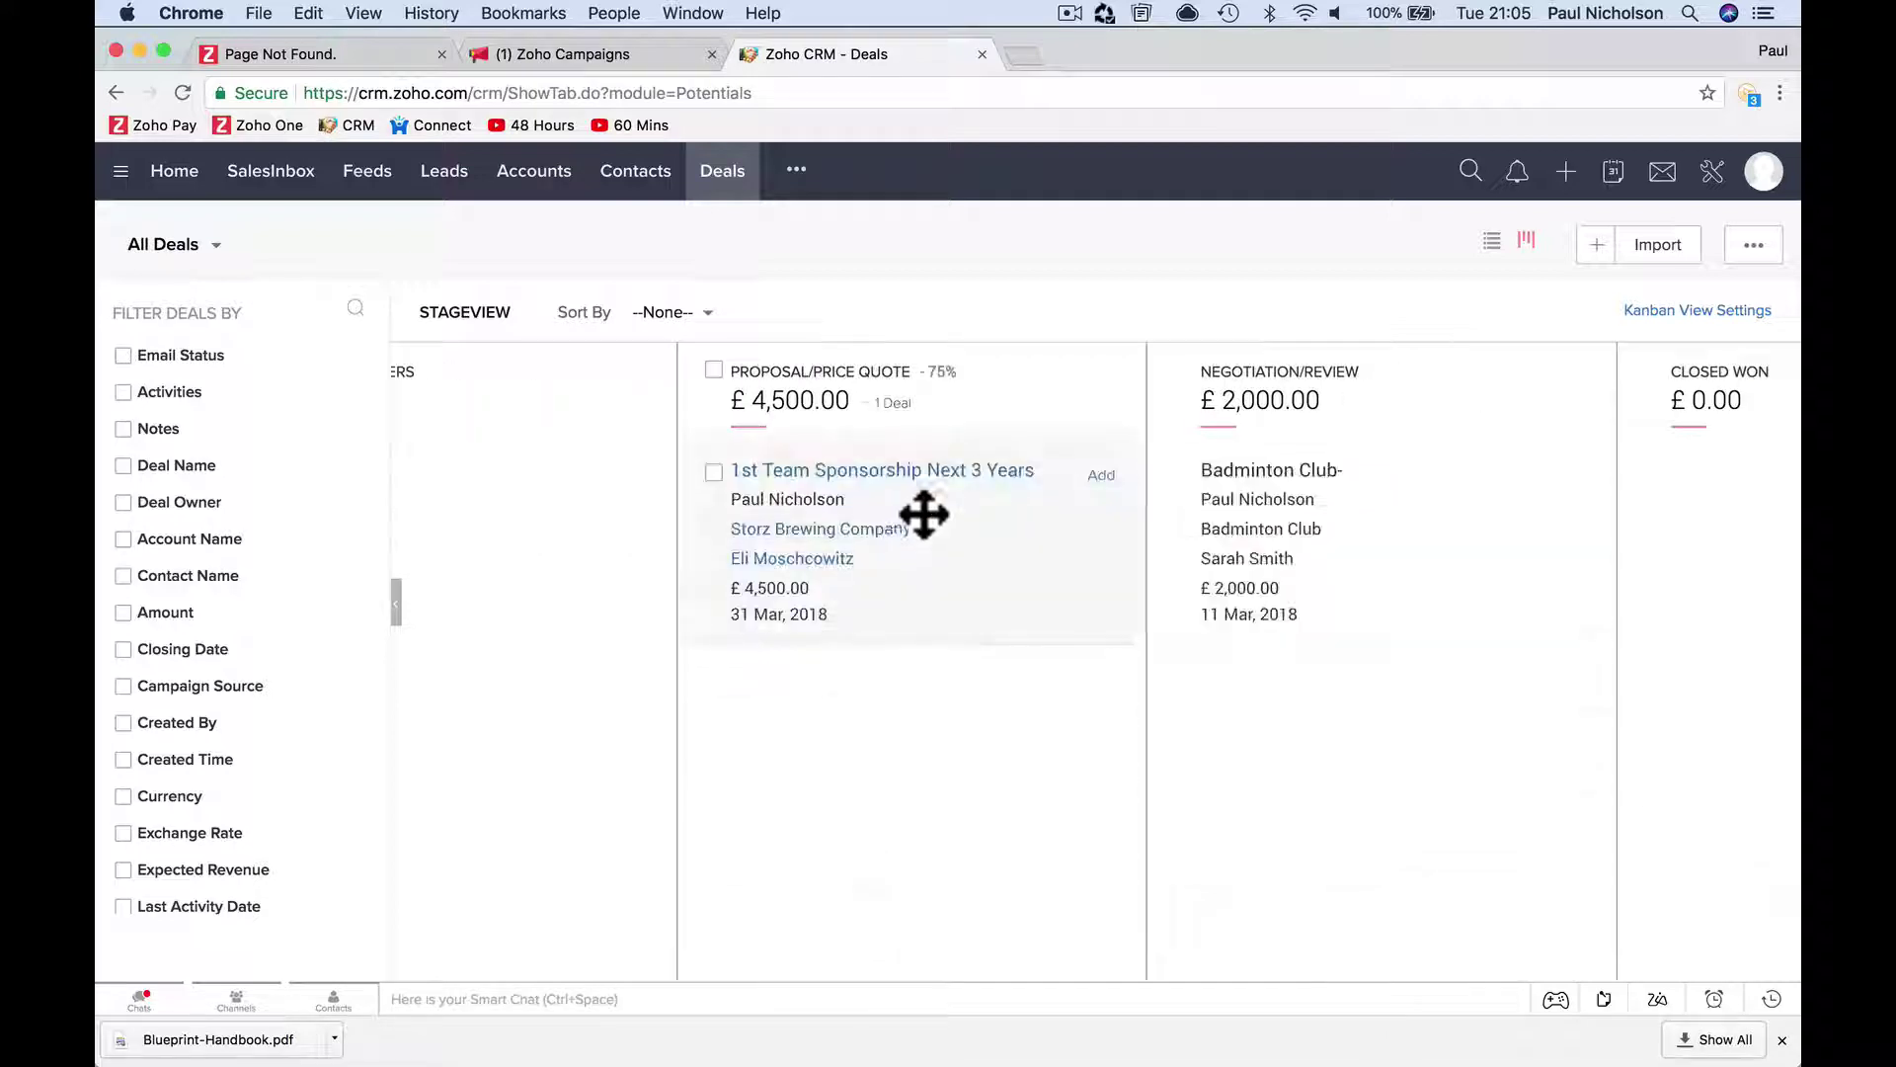
Open the 1st Team Sponsorship Next 3 Years deal and save a new Sponsorship tag on it.
click(867, 478)
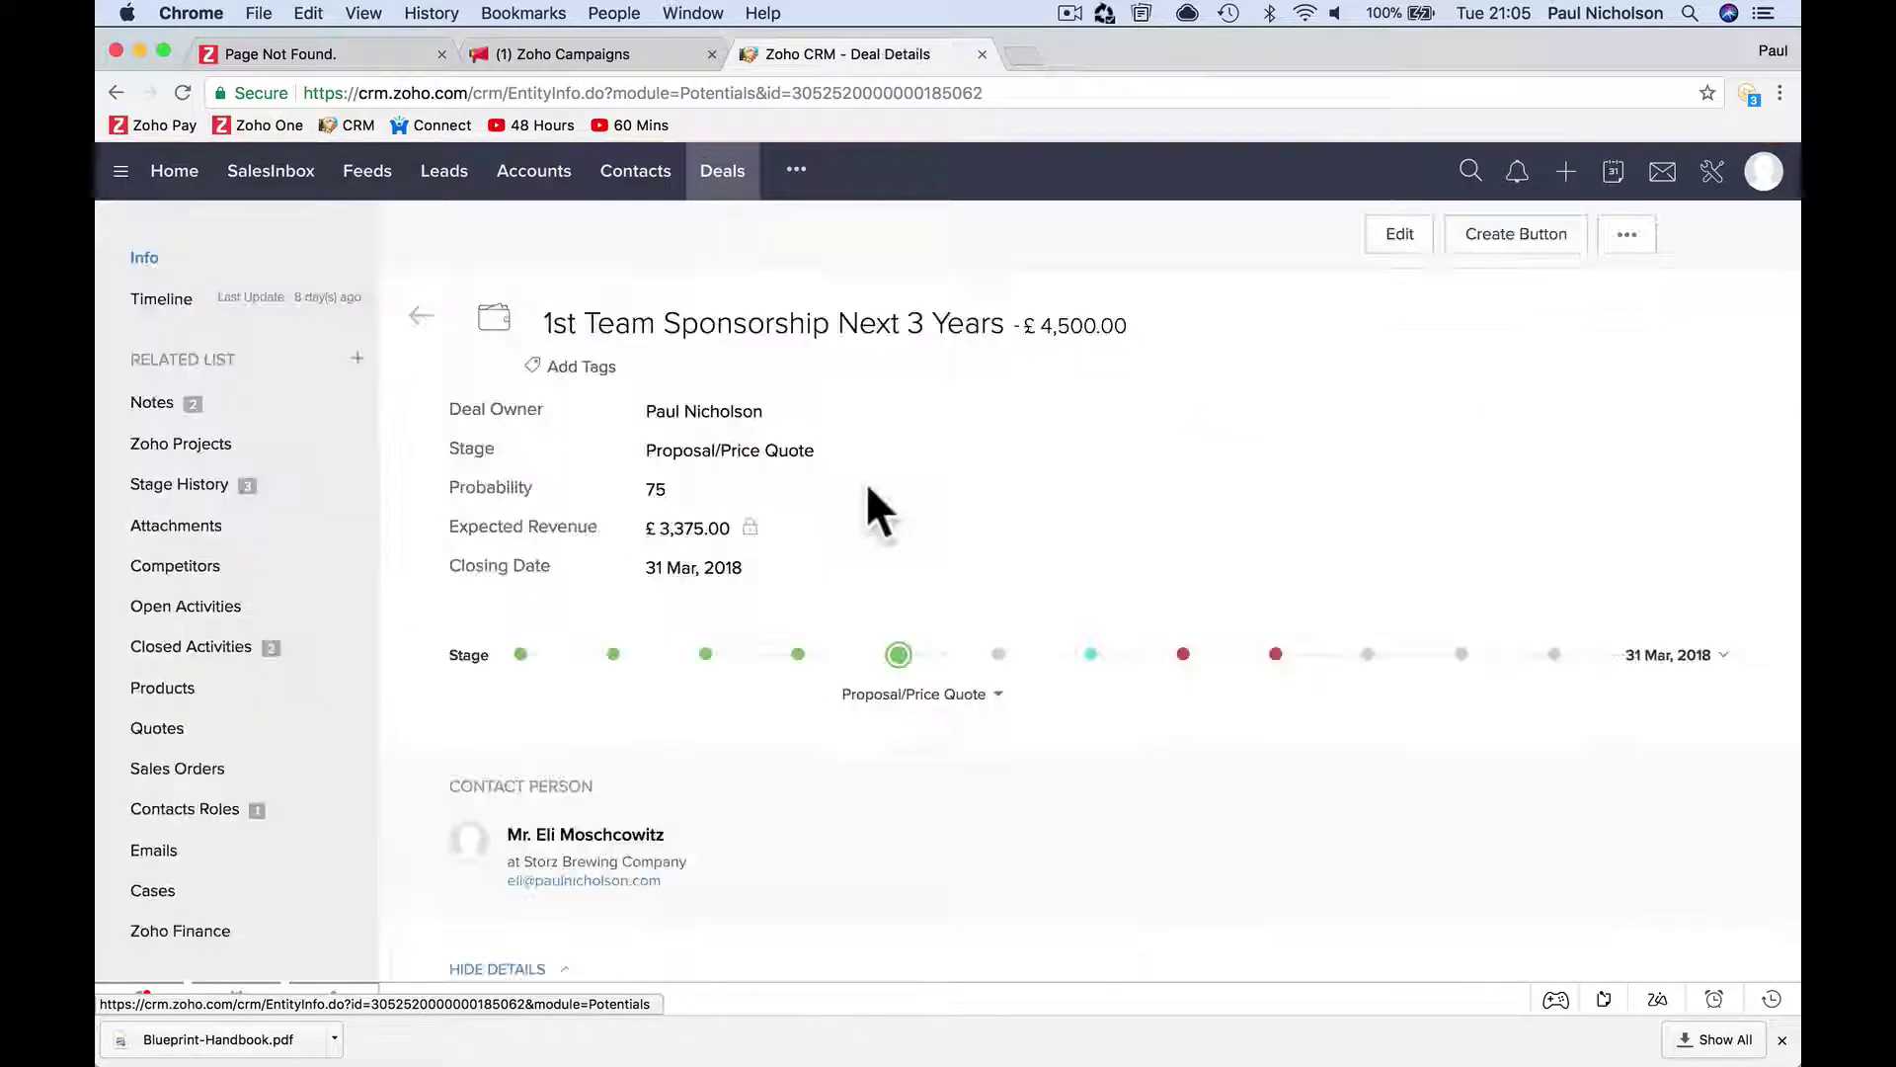
click(577, 367)
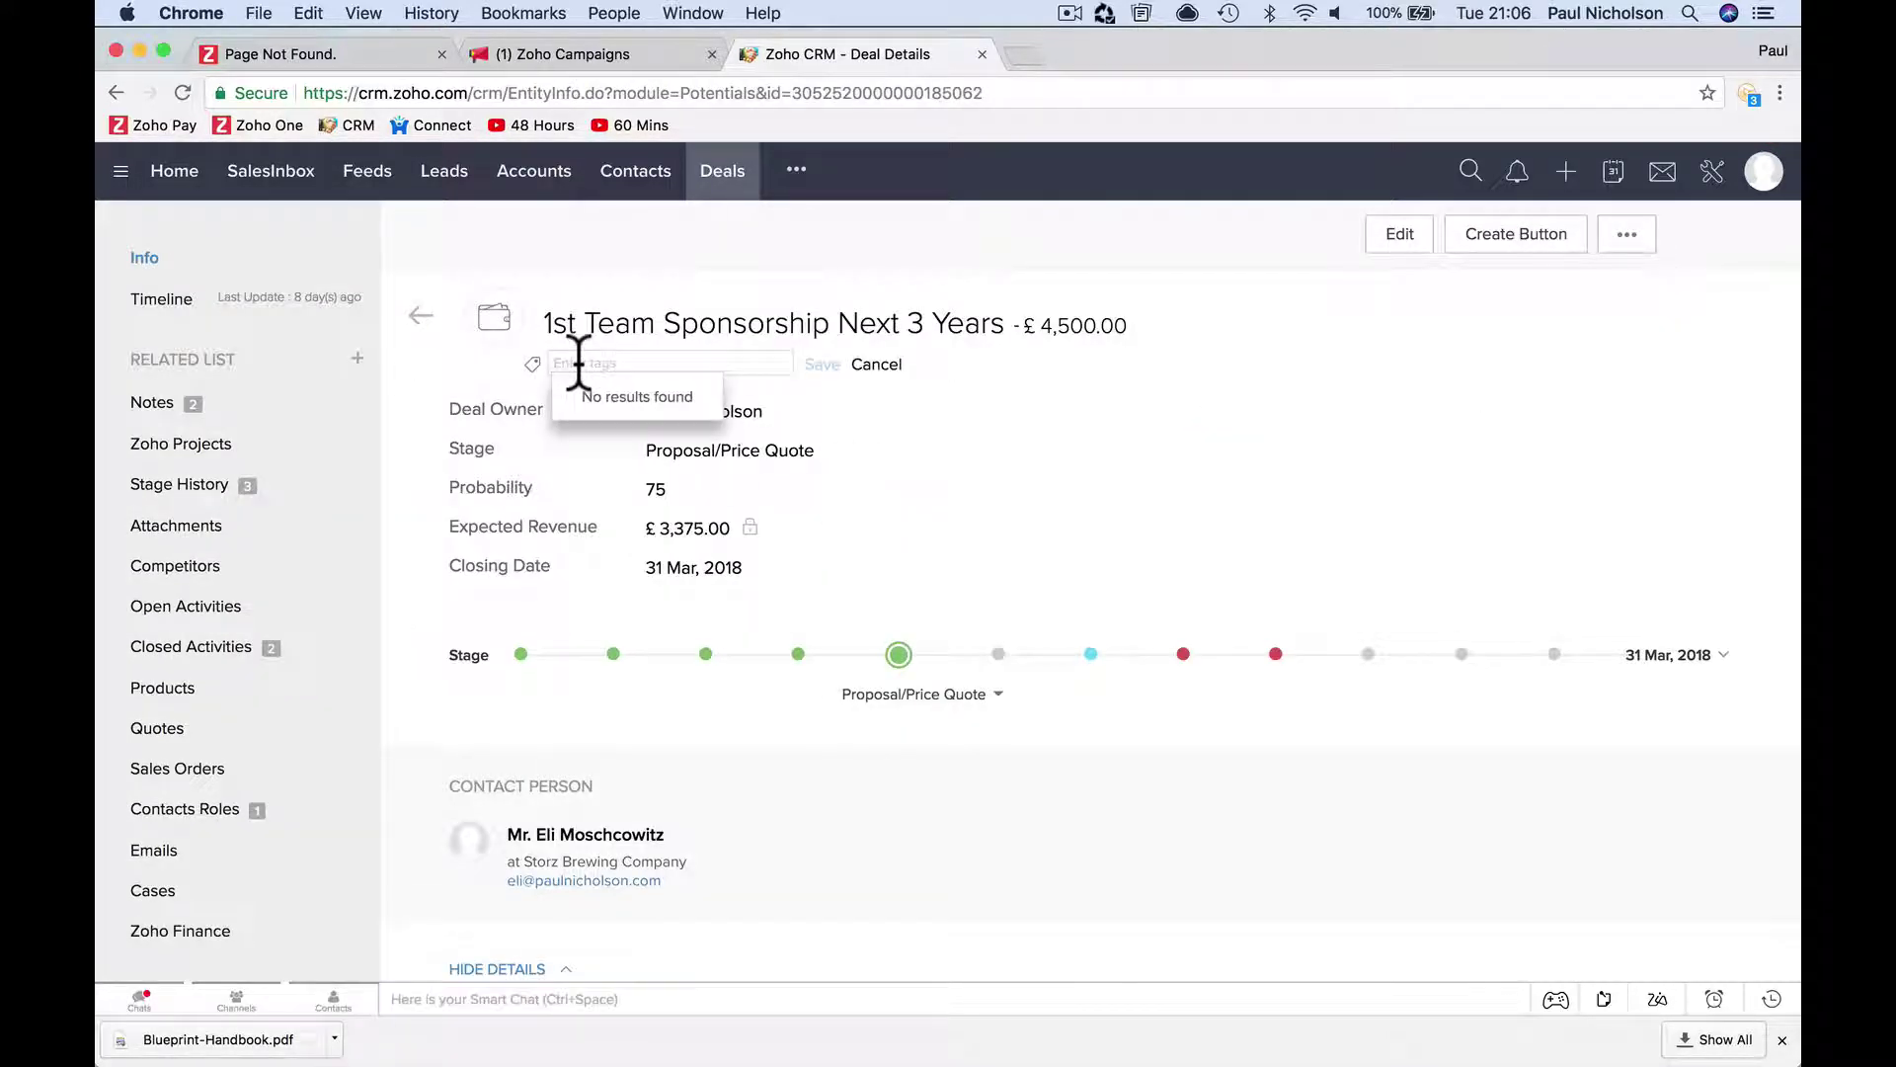
text(Sponso)
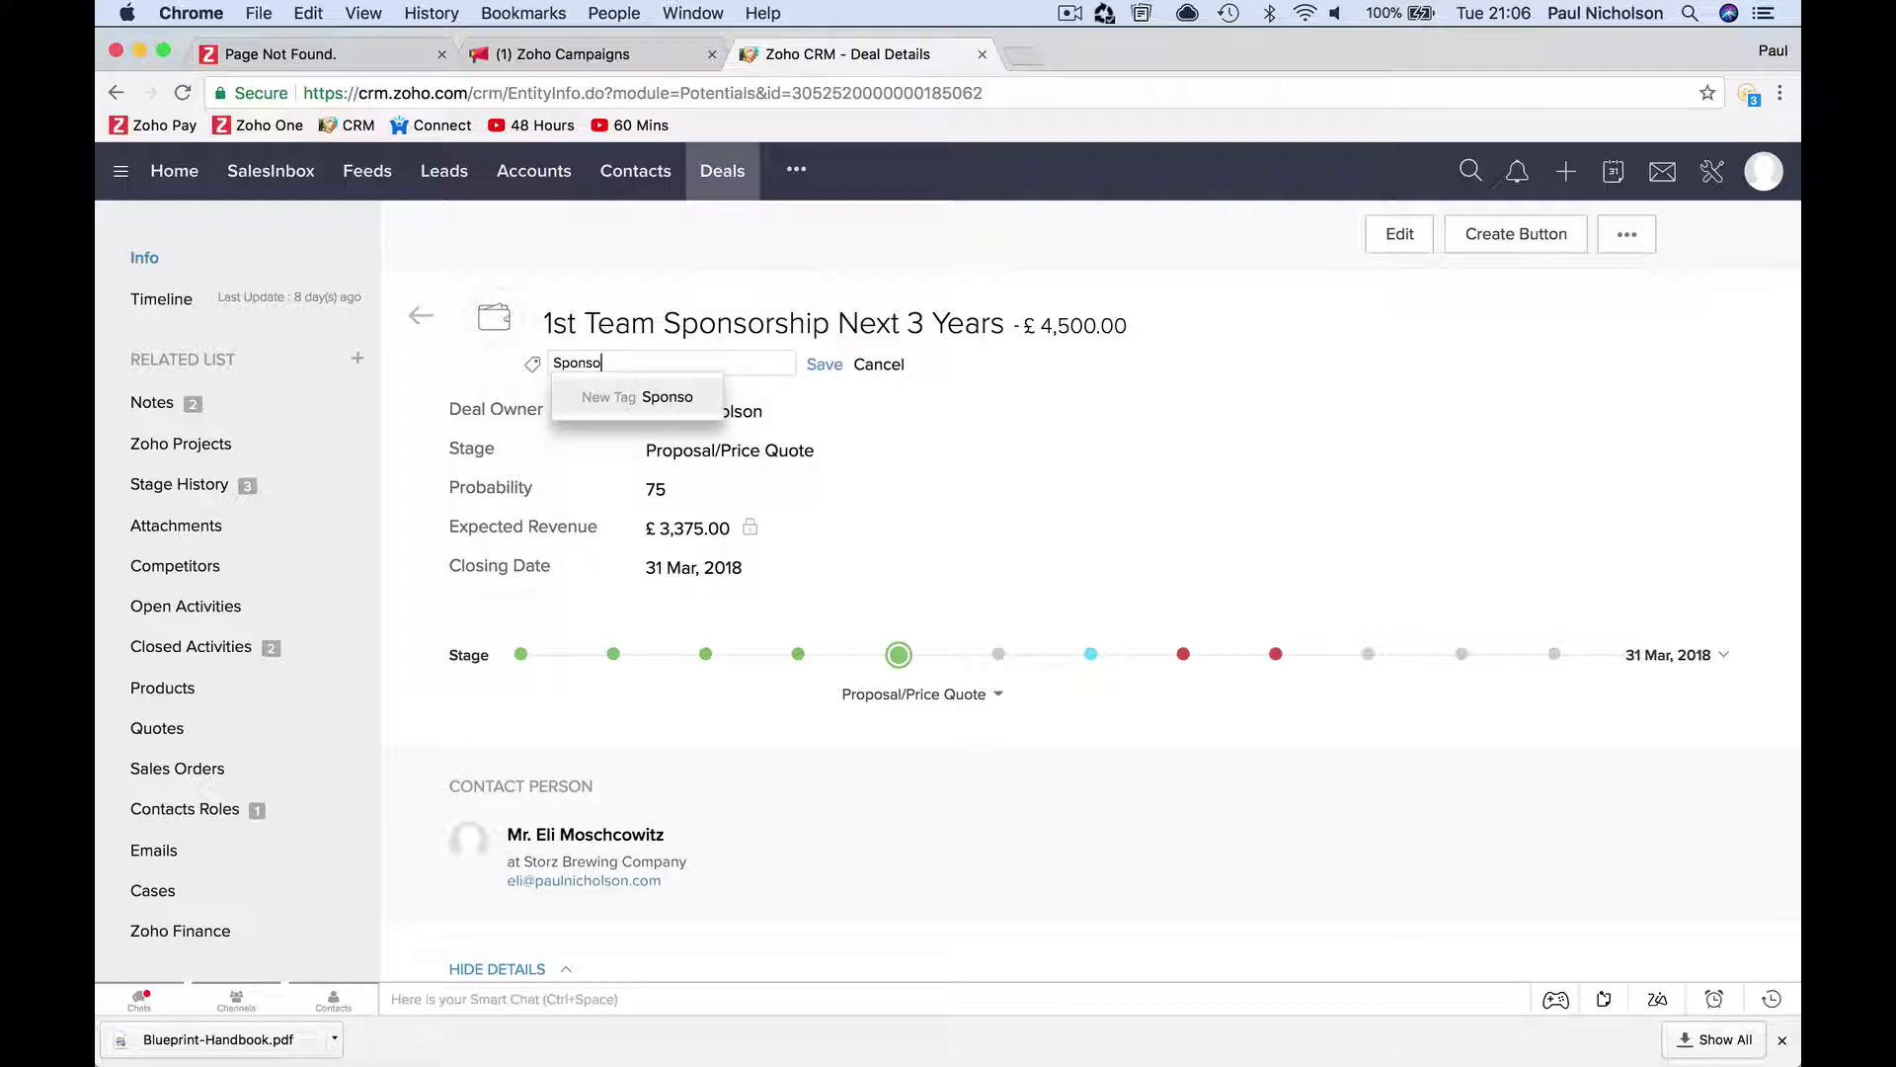
text(rship)
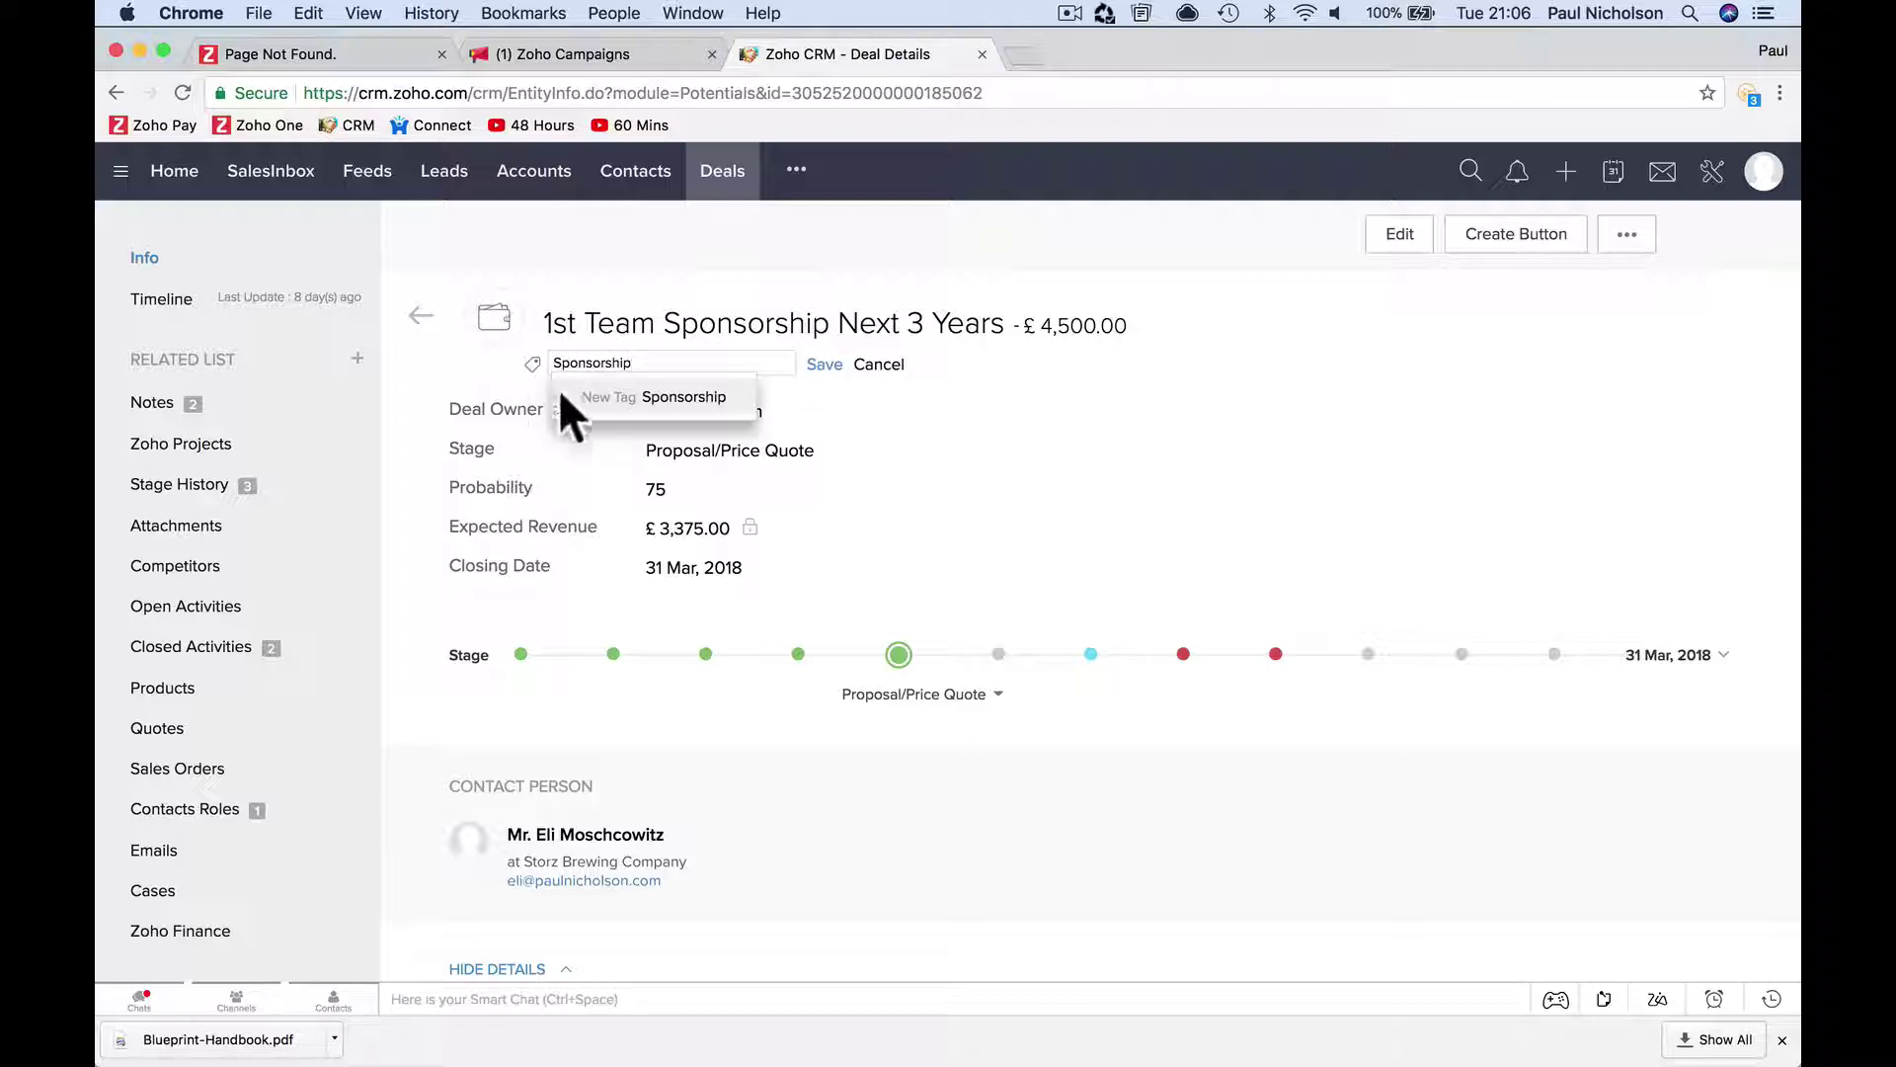
click(593, 396)
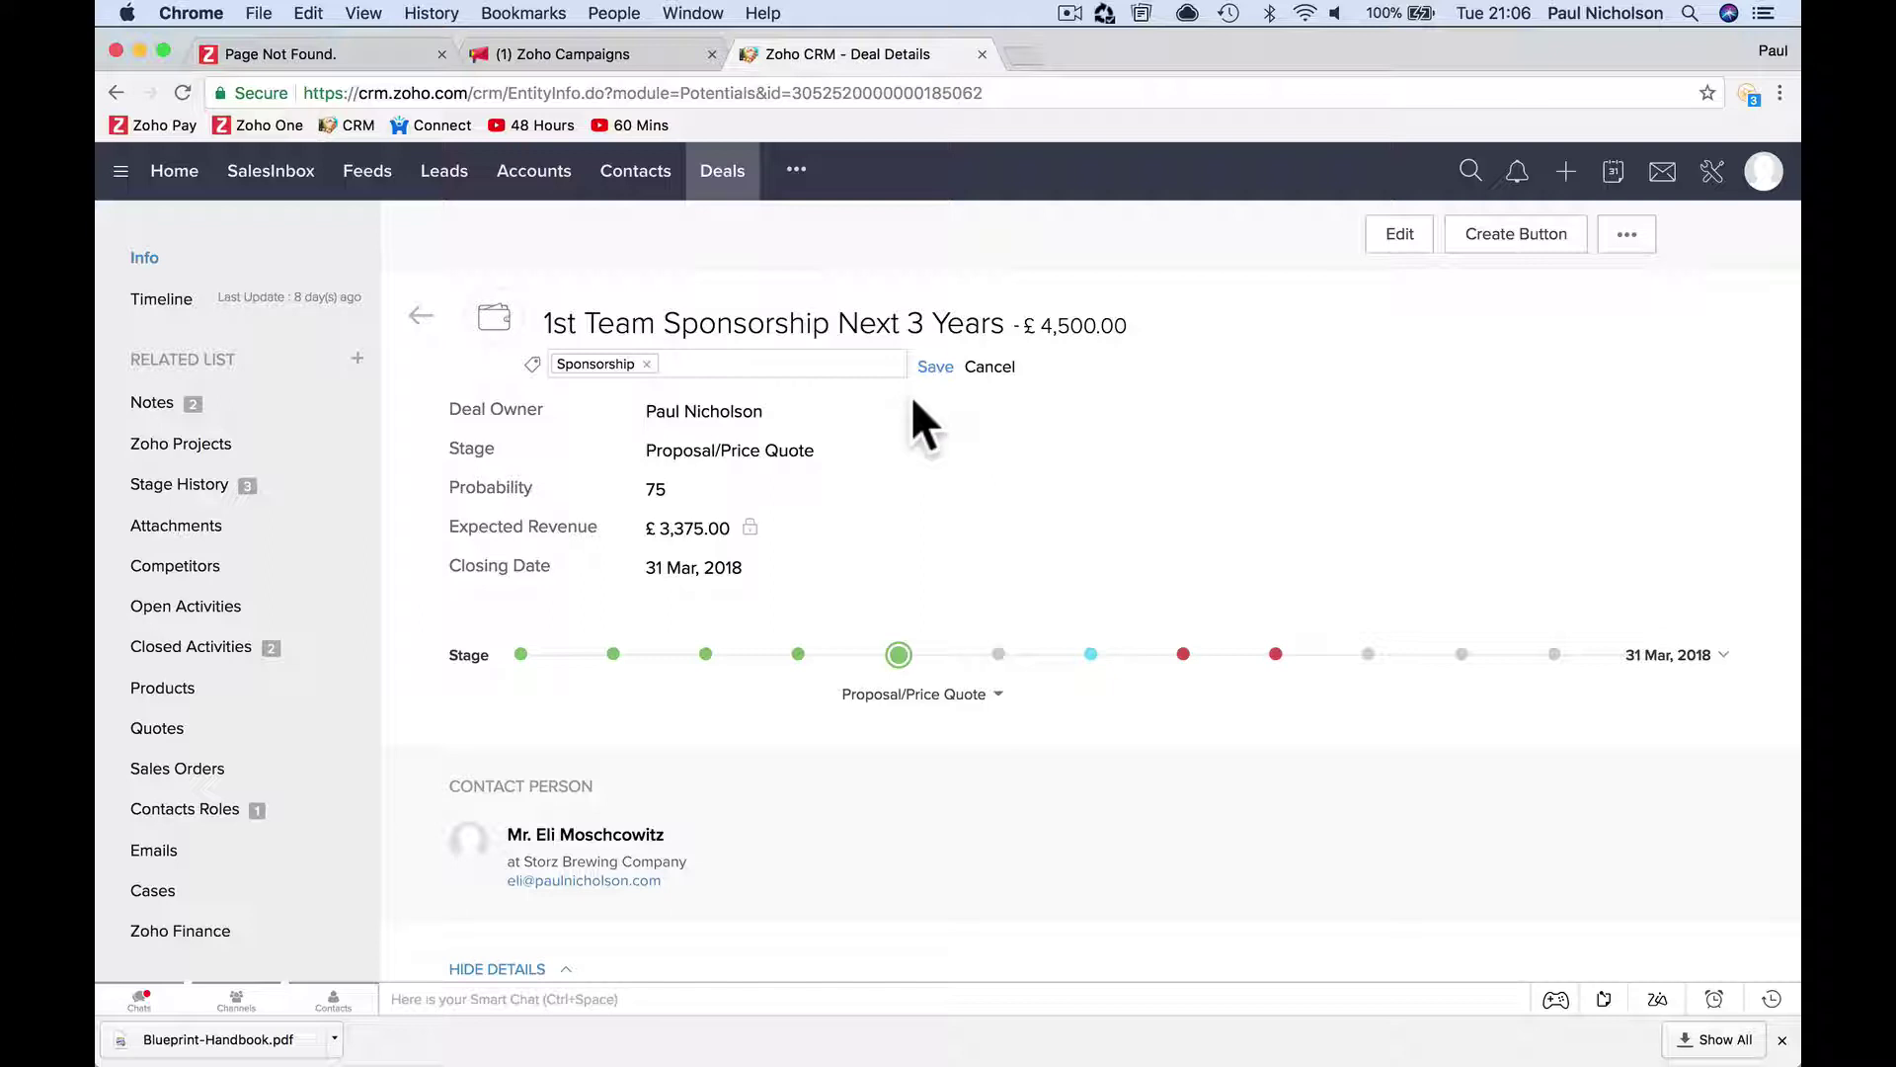
click(933, 366)
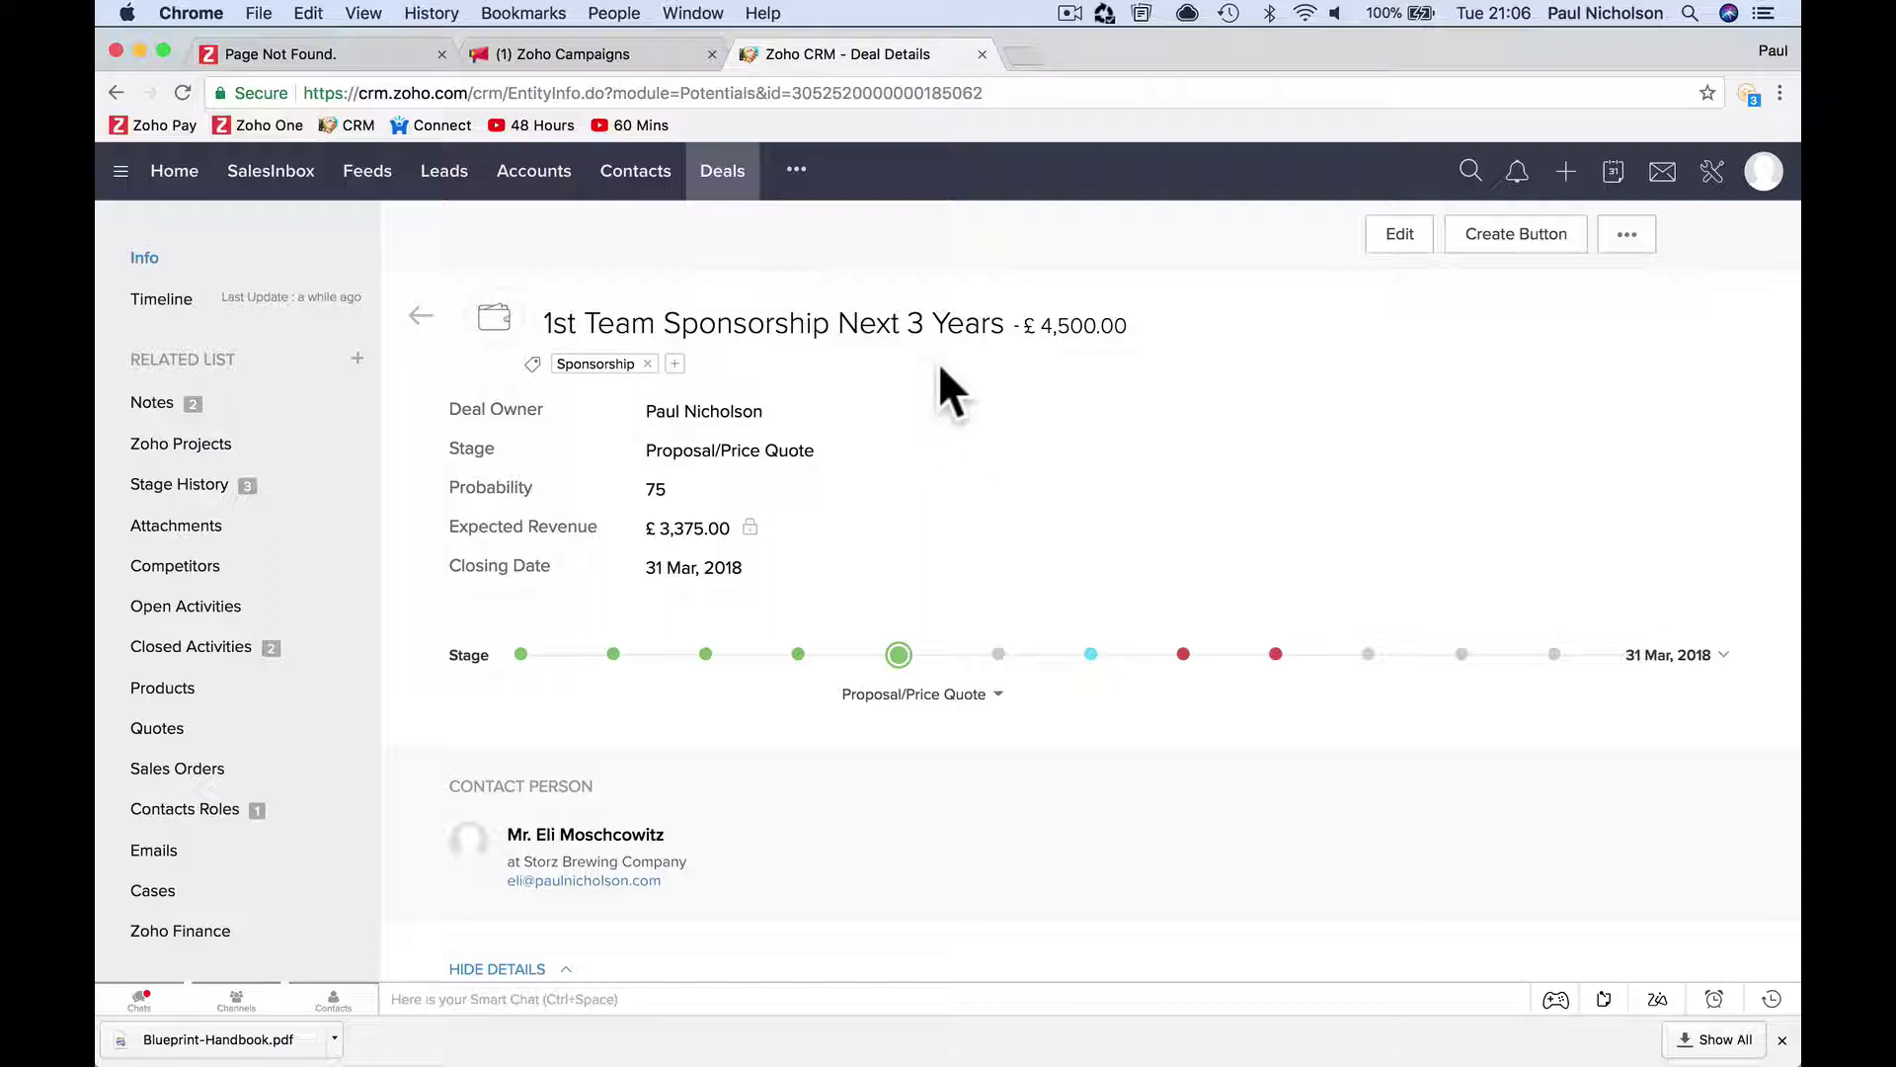